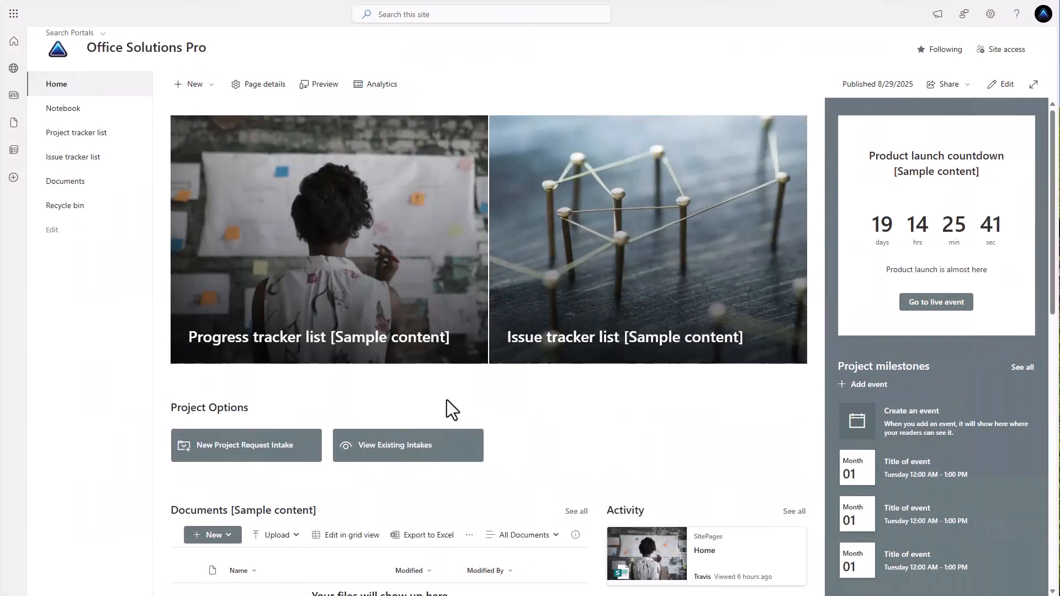
Step: Open the existing project intakes, go to the access permissions and view the blank new-user form before cancelling it
click(396, 450)
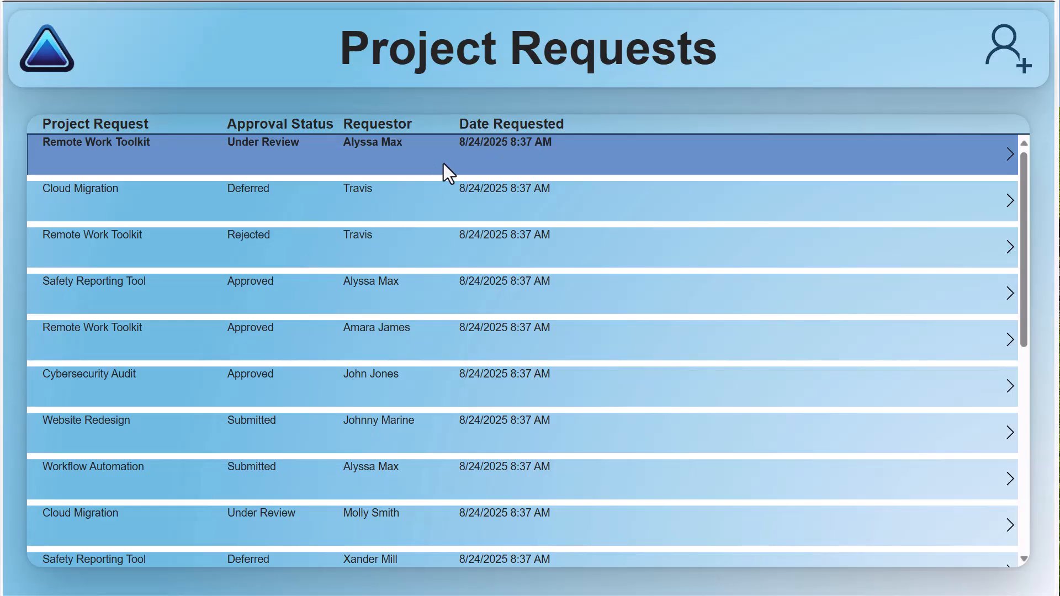
click(998, 55)
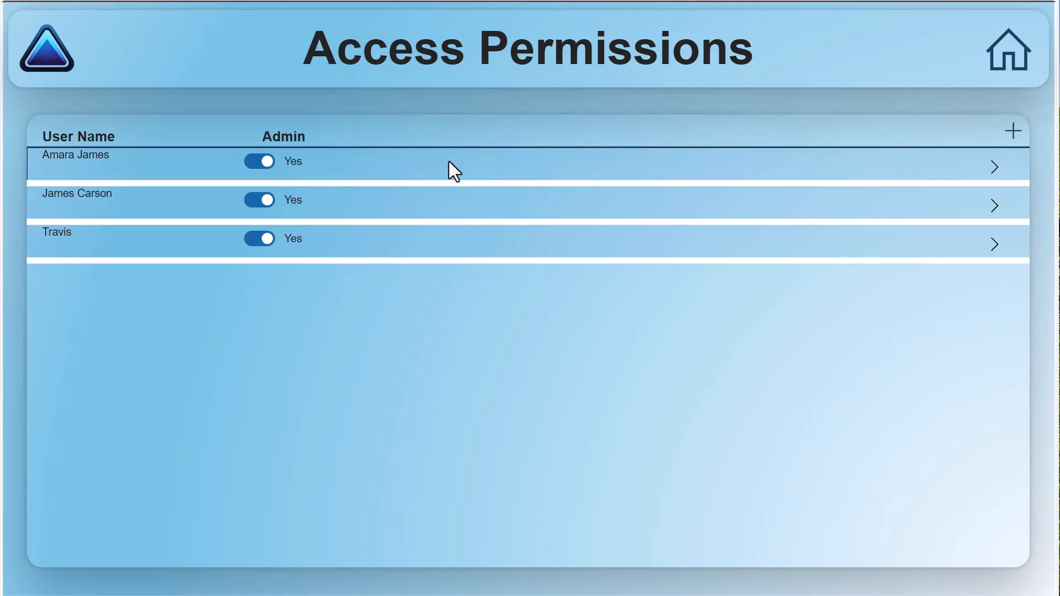
click(1013, 131)
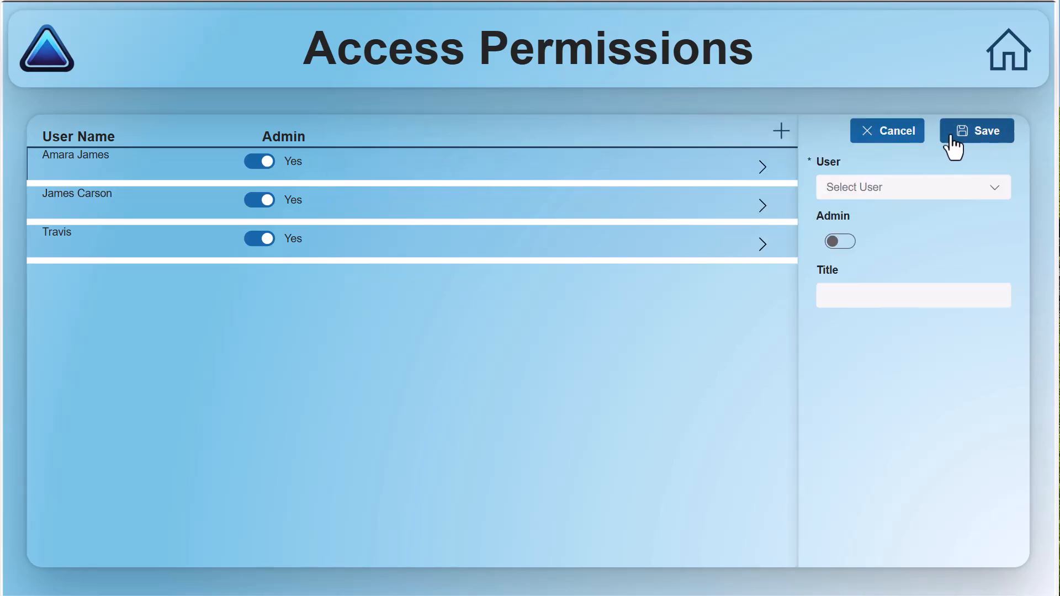
click(901, 138)
Step: View the permission details of each of the three listed users and close the details form
click(995, 168)
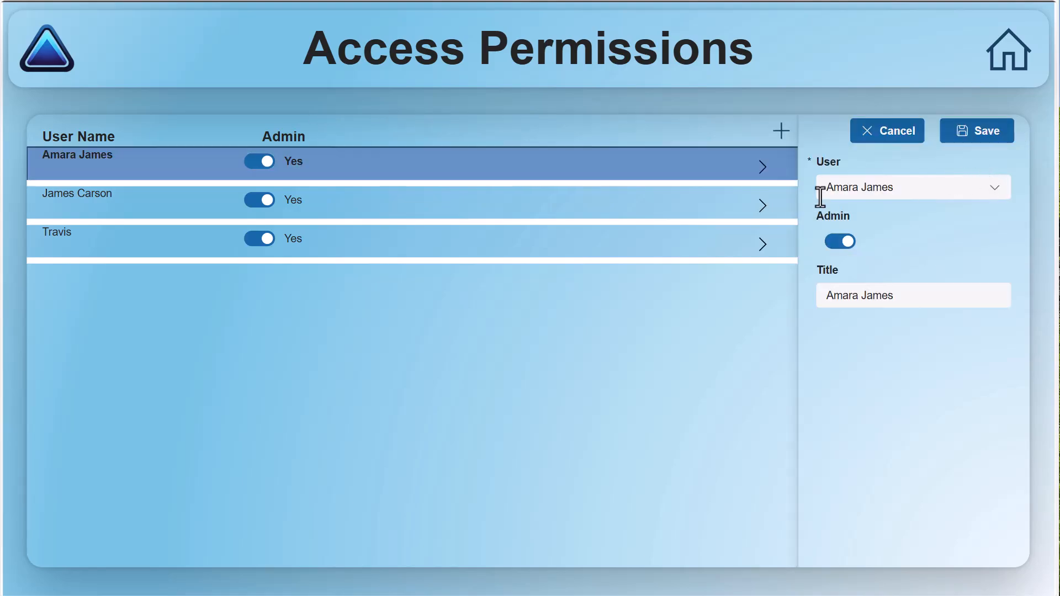
click(760, 212)
click(760, 246)
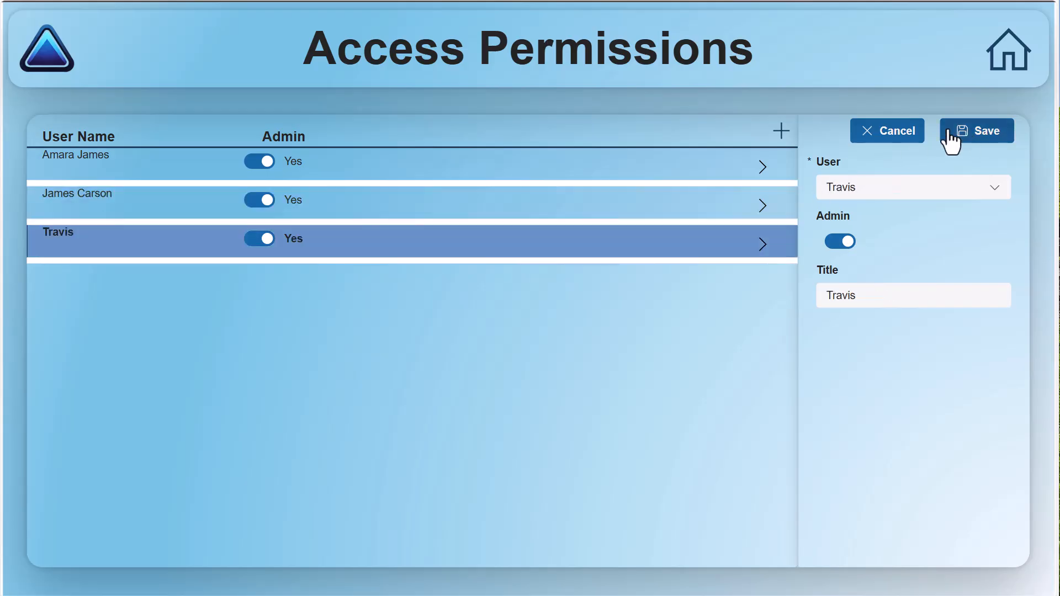
click(889, 138)
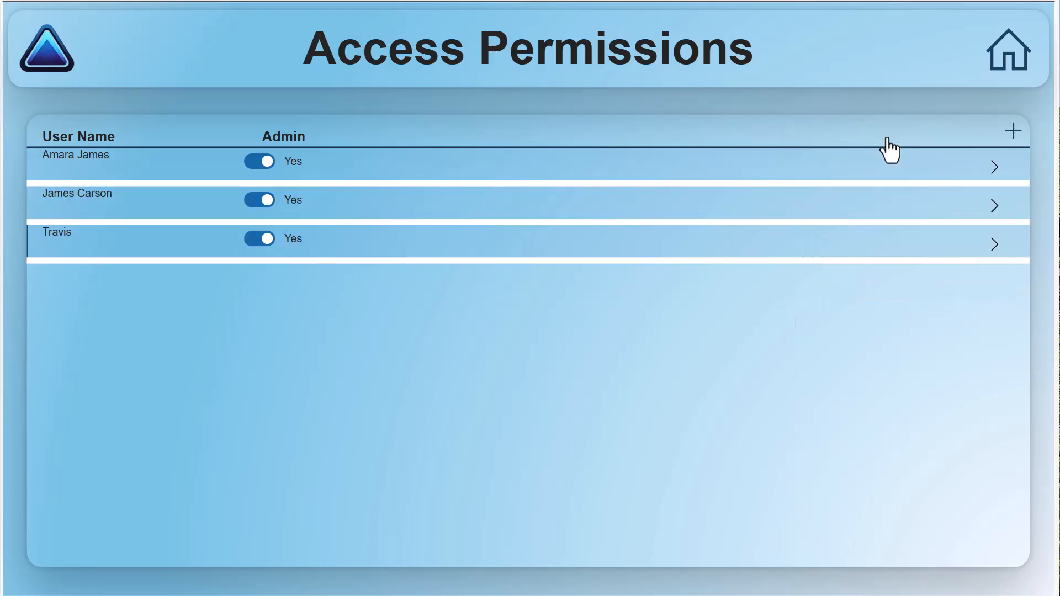
Step: Return to the project requests and look through the whole list of requests
click(1019, 63)
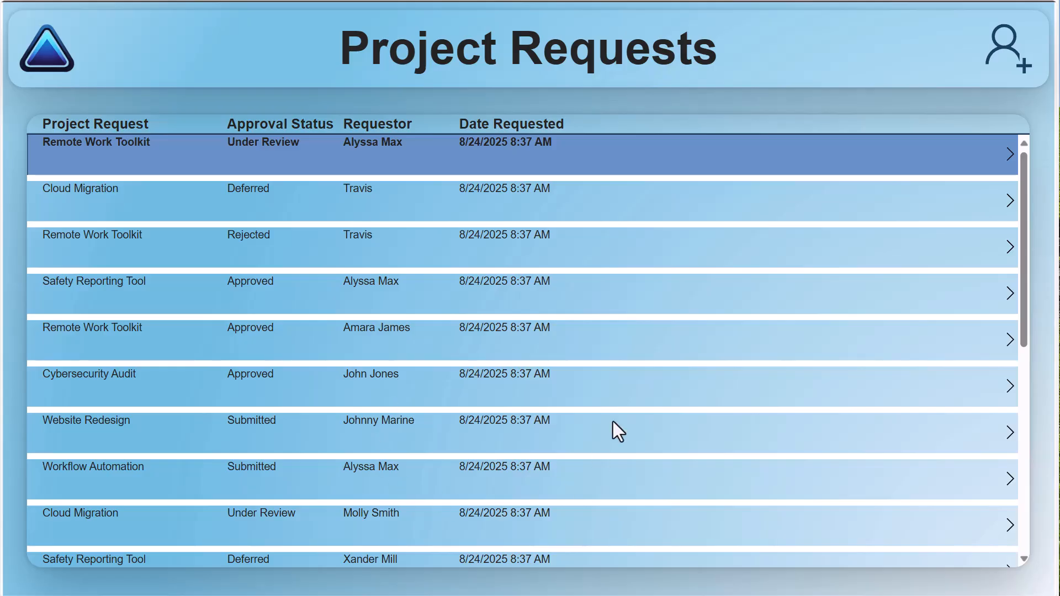
scroll(607, 306, down, 5)
scroll(599, 320, down, 5)
scroll(599, 318, up, 10)
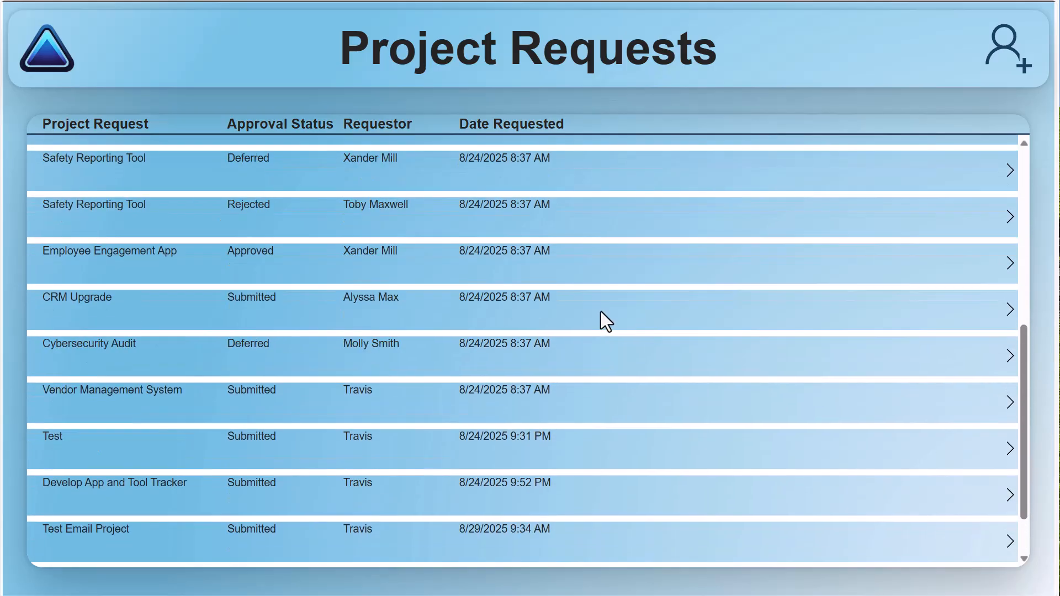
Step: View the basic information of the deferred Cloud Migration request, go back and browse the remaining requests
click(1010, 202)
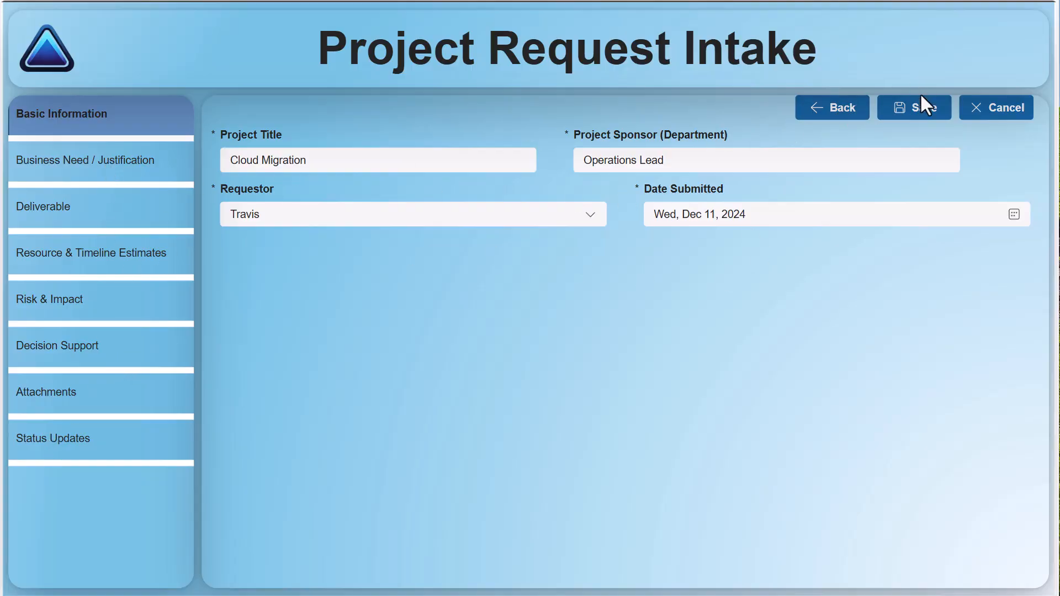
click(840, 117)
scroll(701, 243, down, 10)
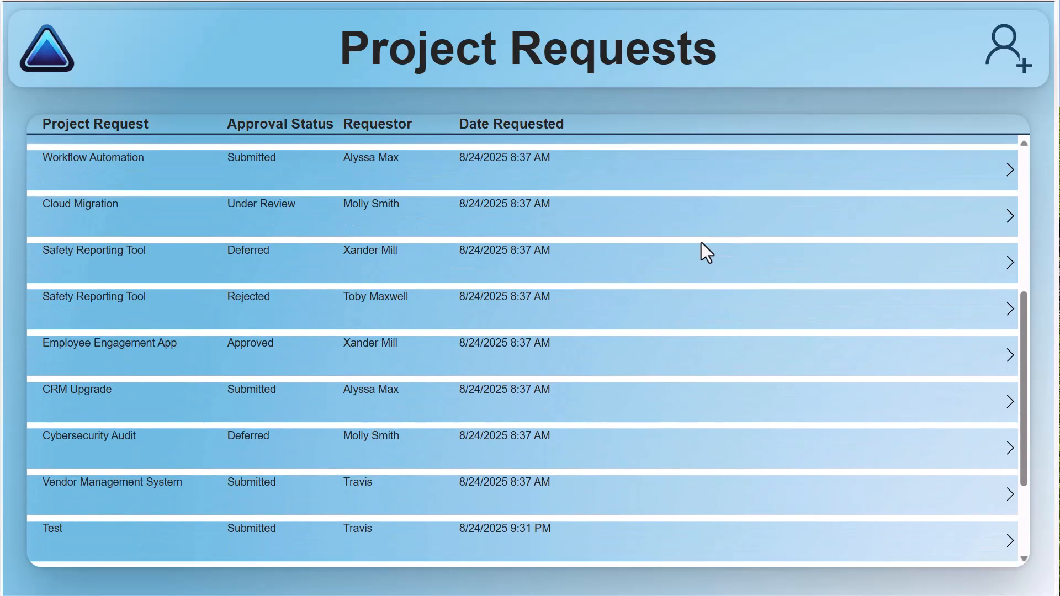
scroll(697, 239, up, 10)
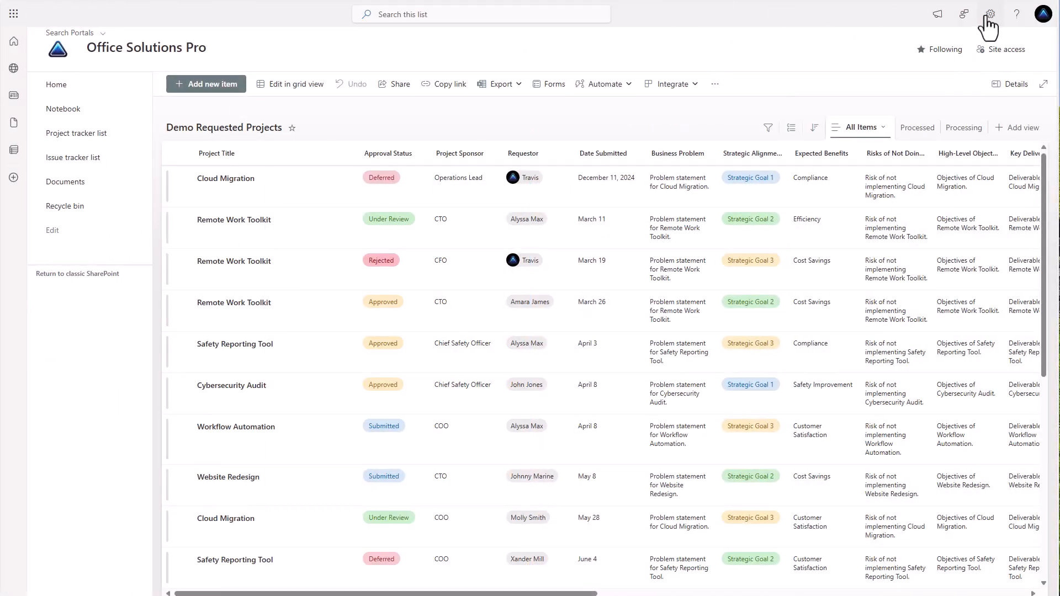
Step: Create a blank list named "Project Intake Permissions" in the site contents, with showing it in site navigation turned off
click(989, 16)
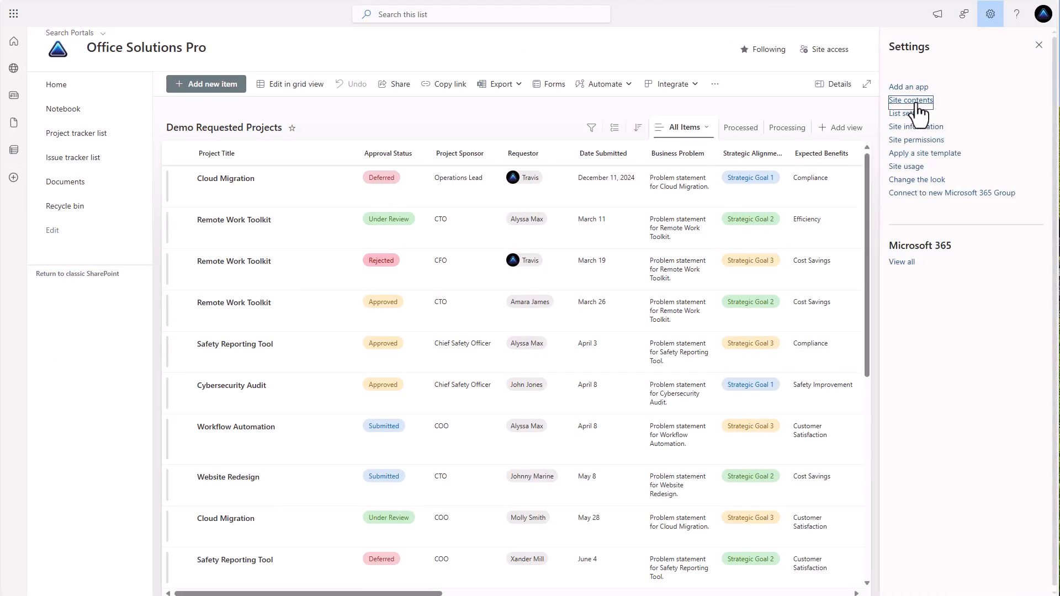
click(909, 102)
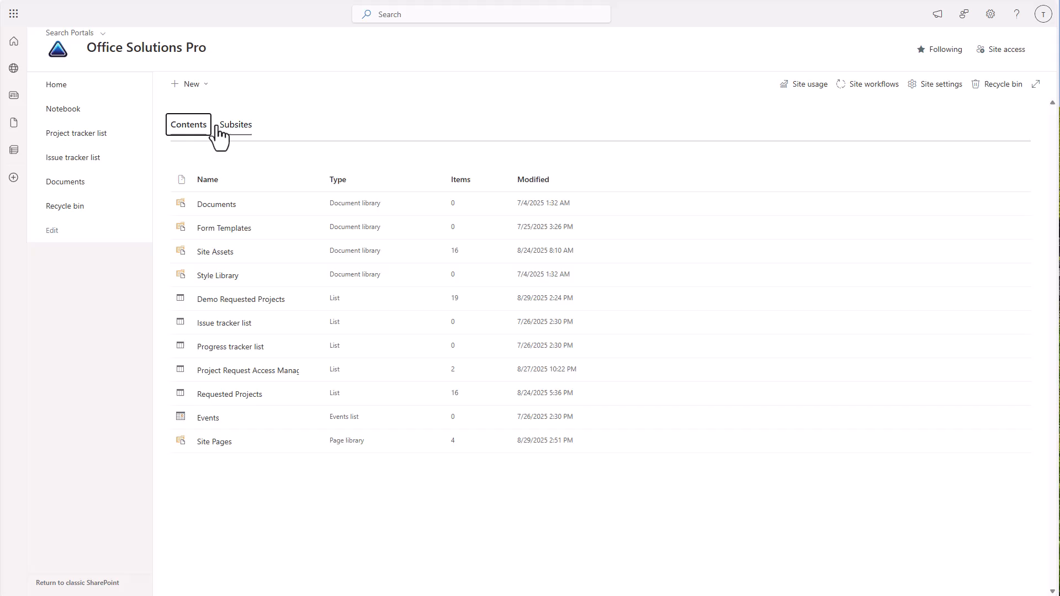
click(193, 84)
click(190, 109)
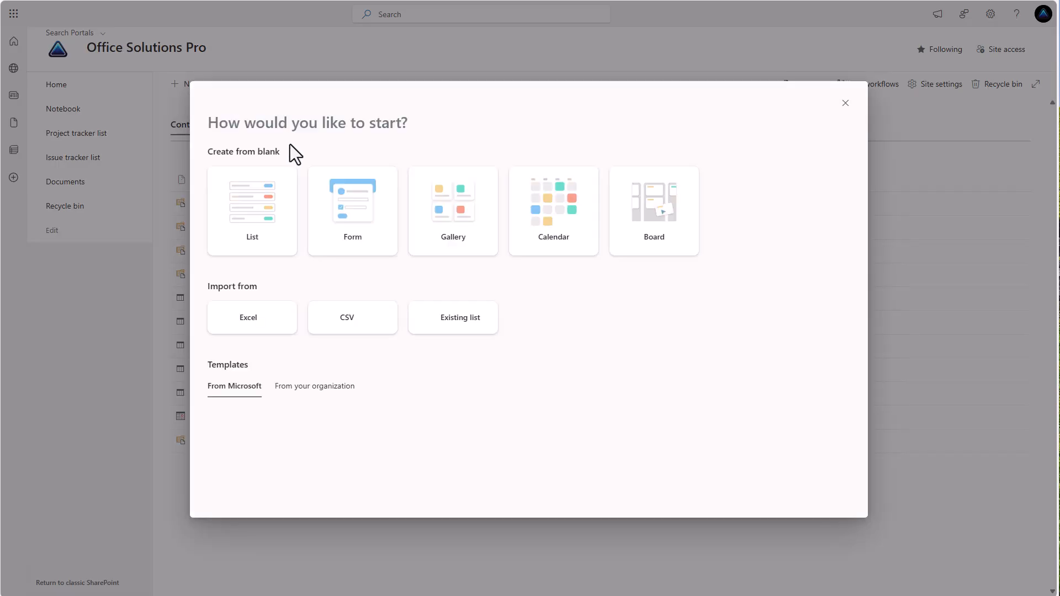
mouse_move(239, 237)
click(255, 210)
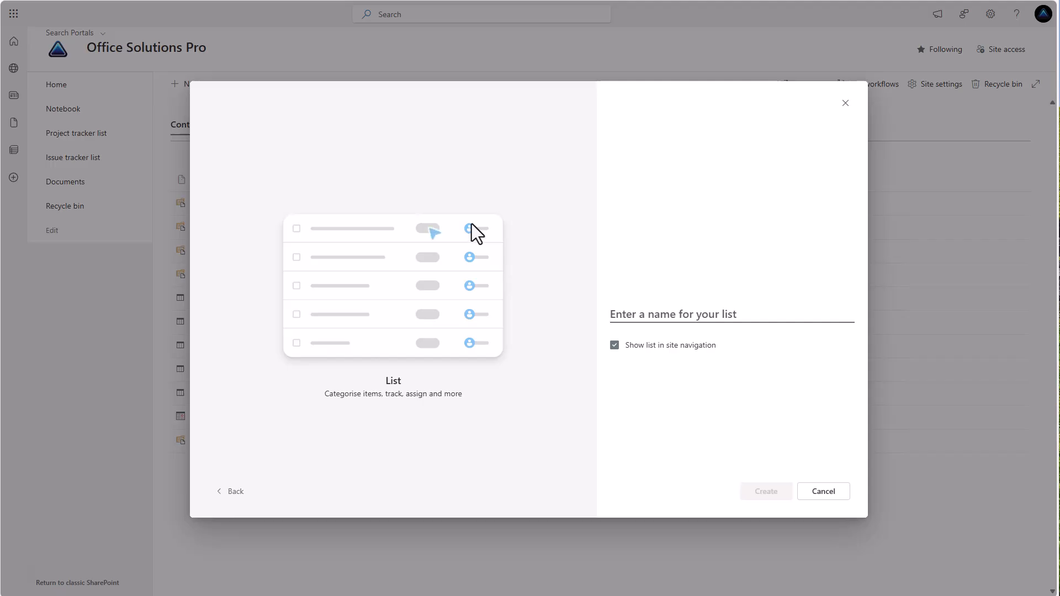
text(P)
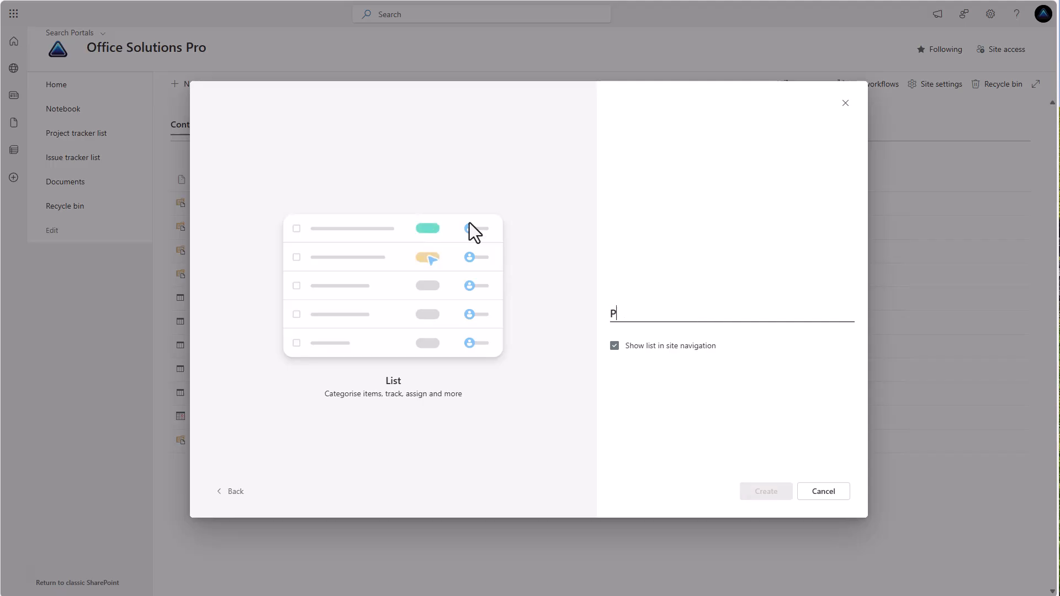
text(roject Intake Permissions)
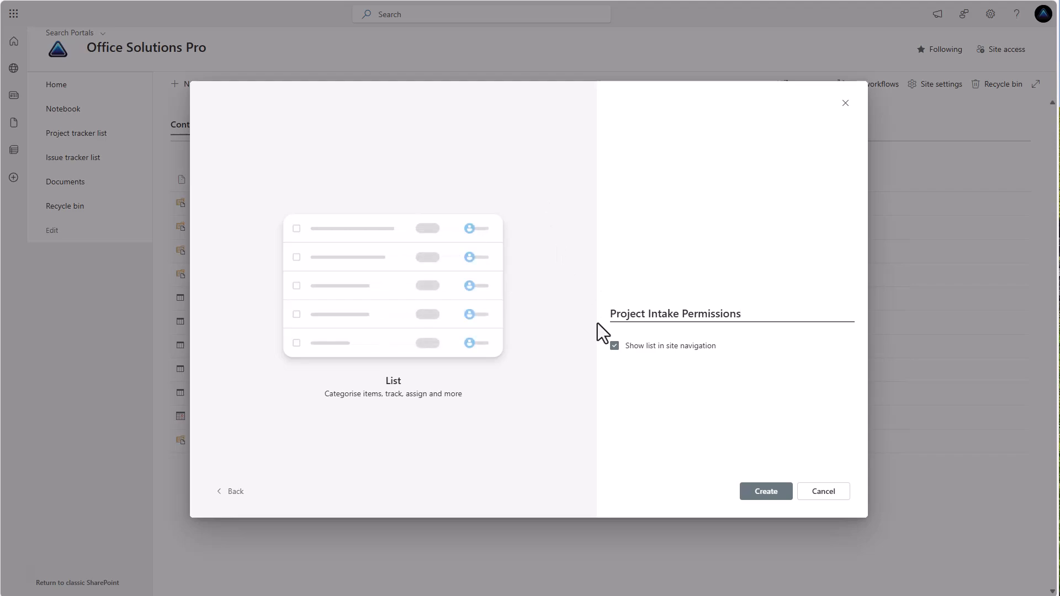
click(614, 346)
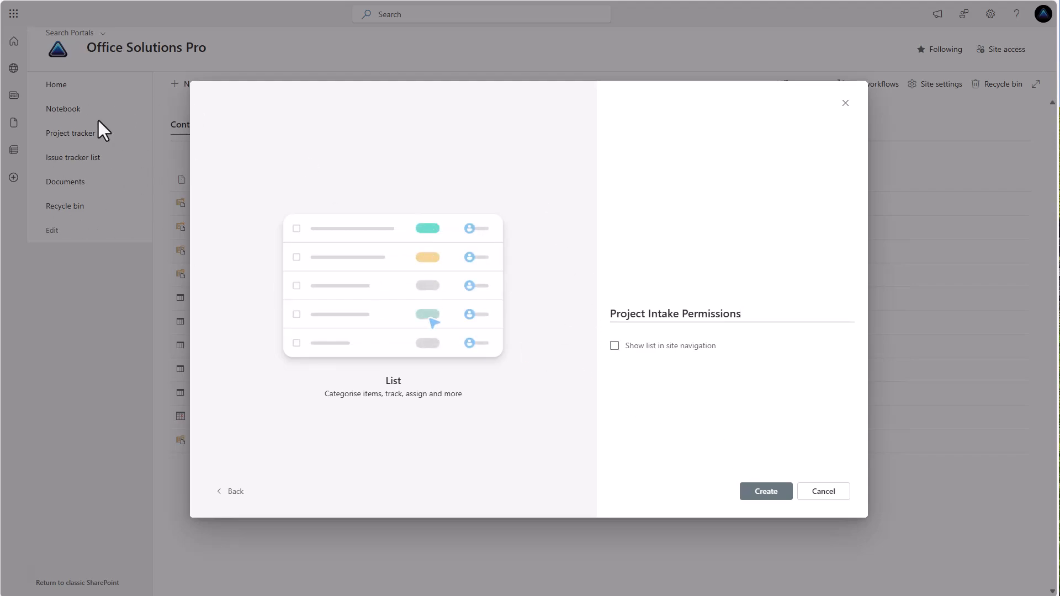
click(765, 492)
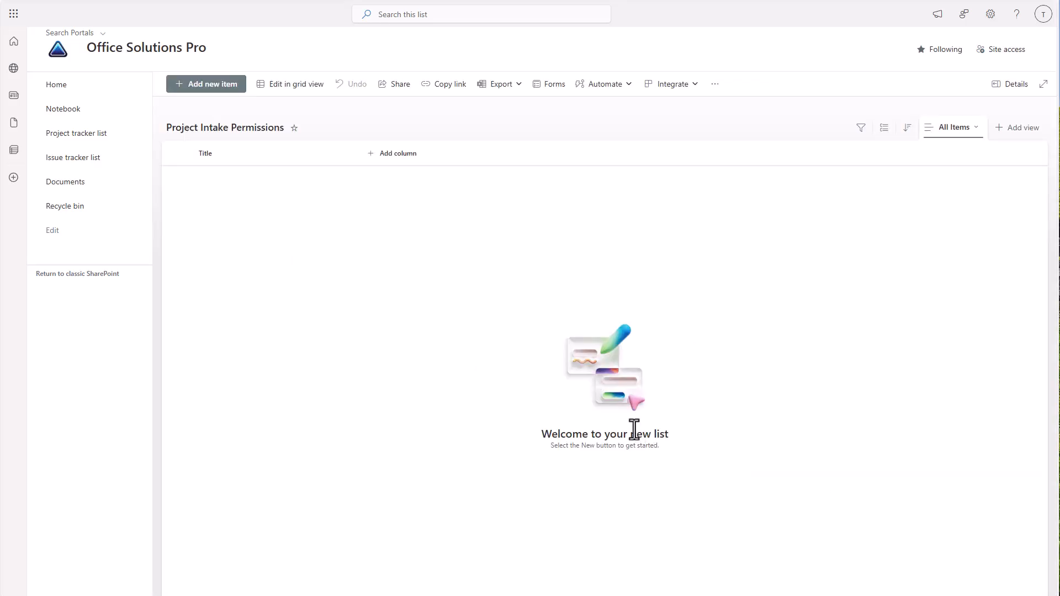
Step: Add a Person column named "User" to the Project Intake Permissions list with profile photos shown
click(387, 155)
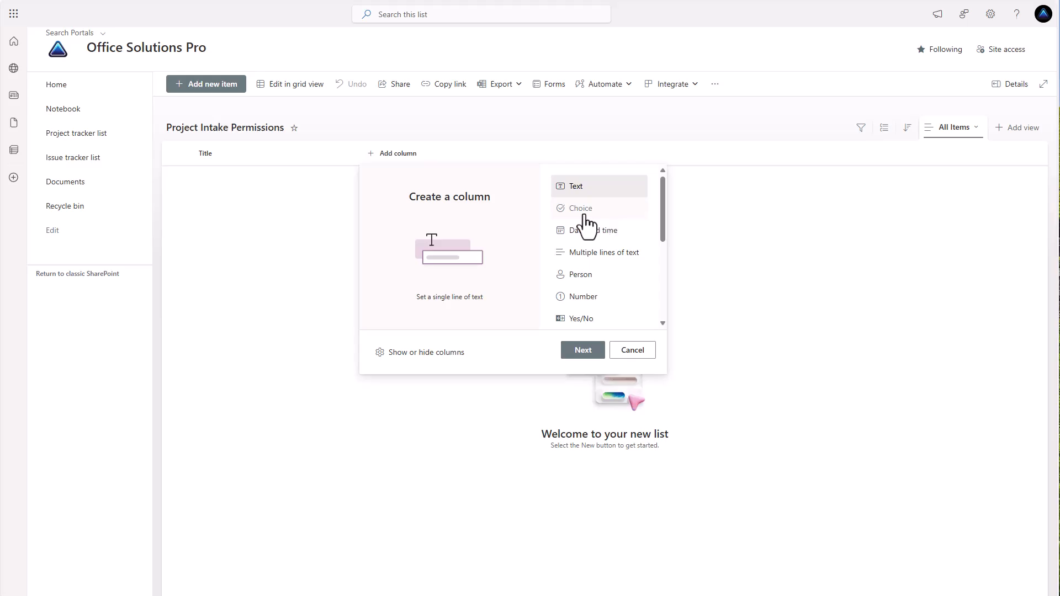
click(580, 278)
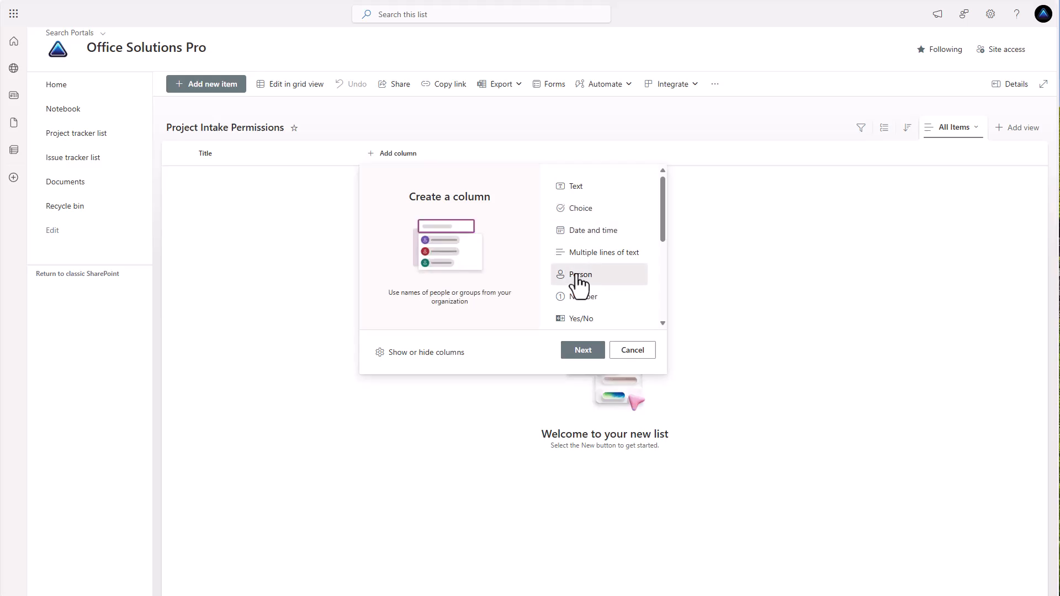
click(581, 352)
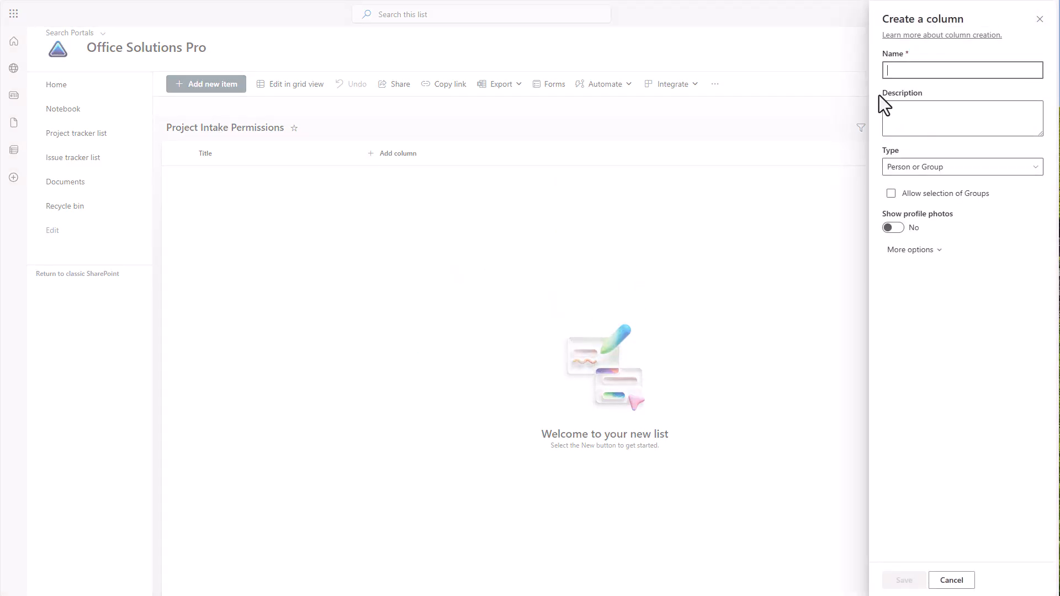
text(User)
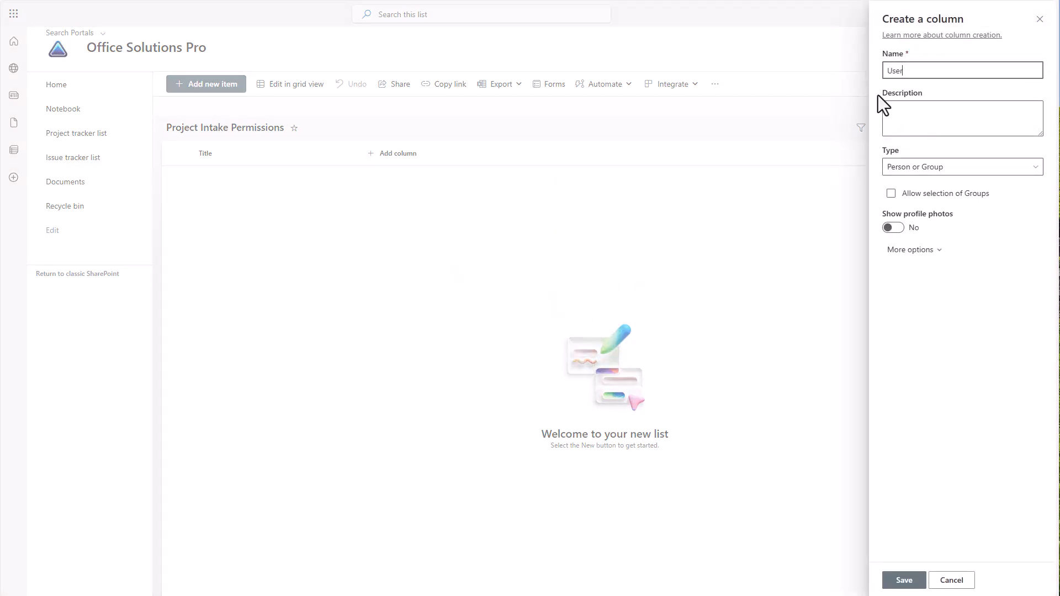
click(894, 228)
click(899, 248)
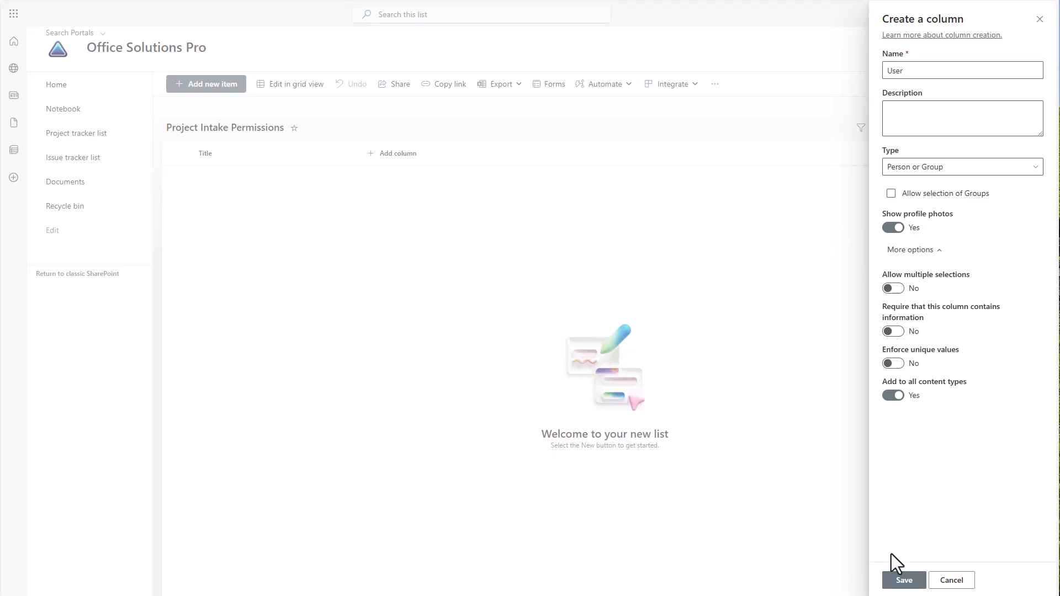
click(904, 579)
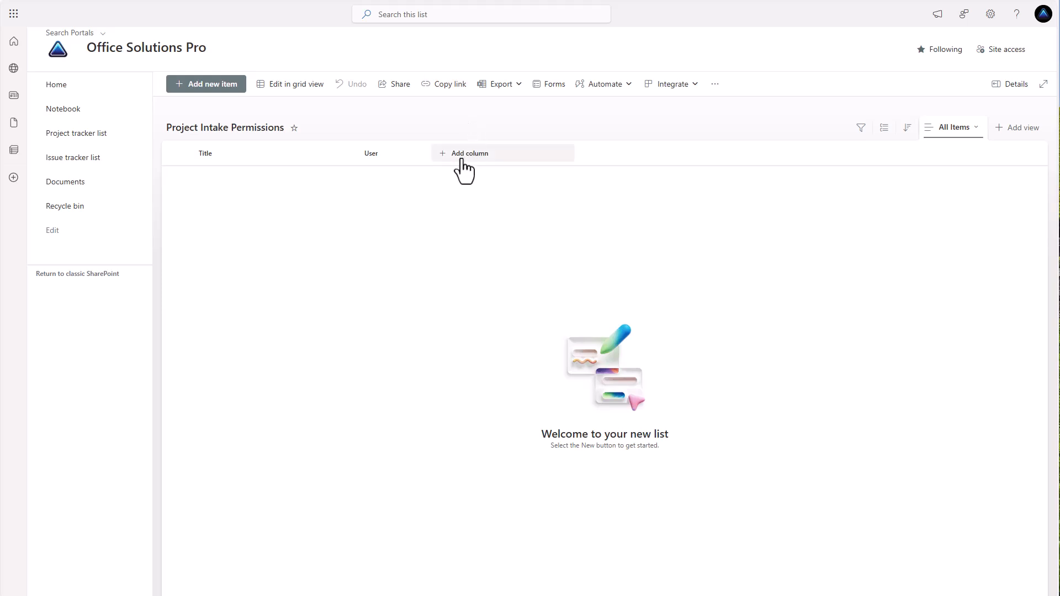
Step: Add a Yes/No column named "Admin" to the Project Intake Permissions list with a default value of No
click(488, 154)
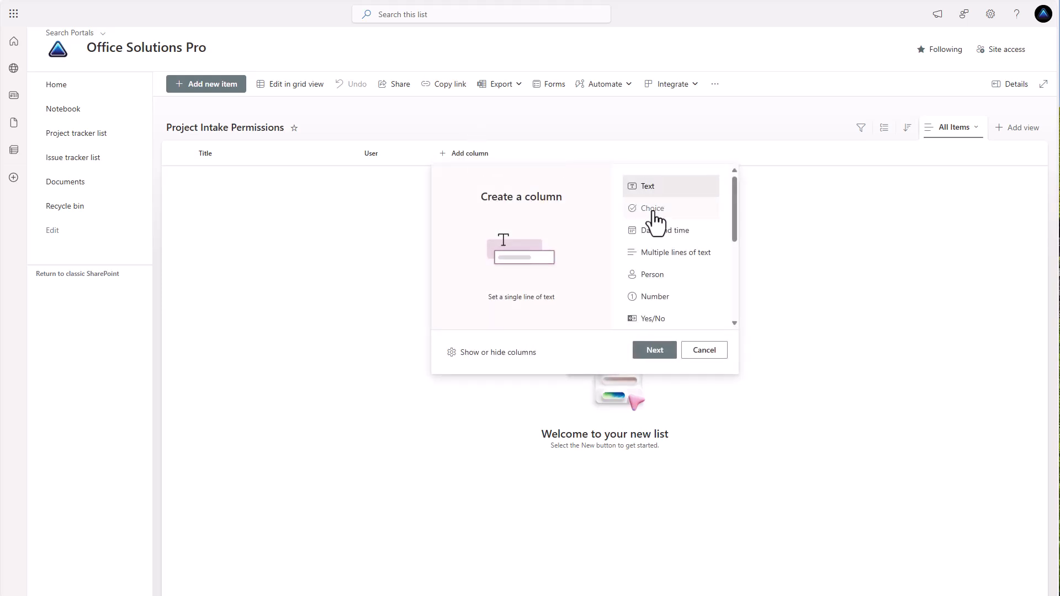
click(646, 320)
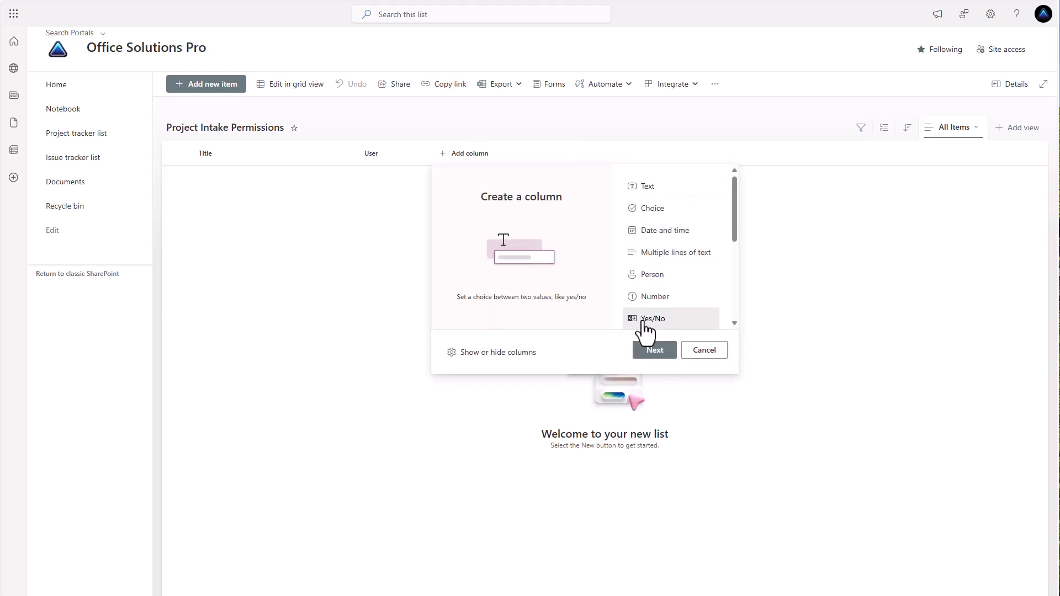
click(655, 354)
text(Admin)
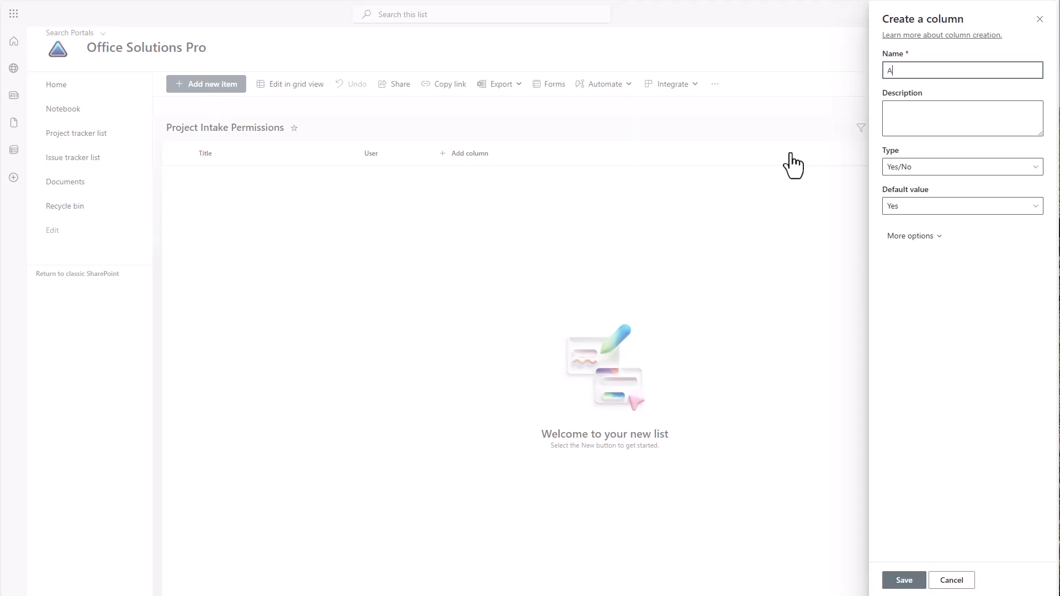
click(904, 209)
click(905, 246)
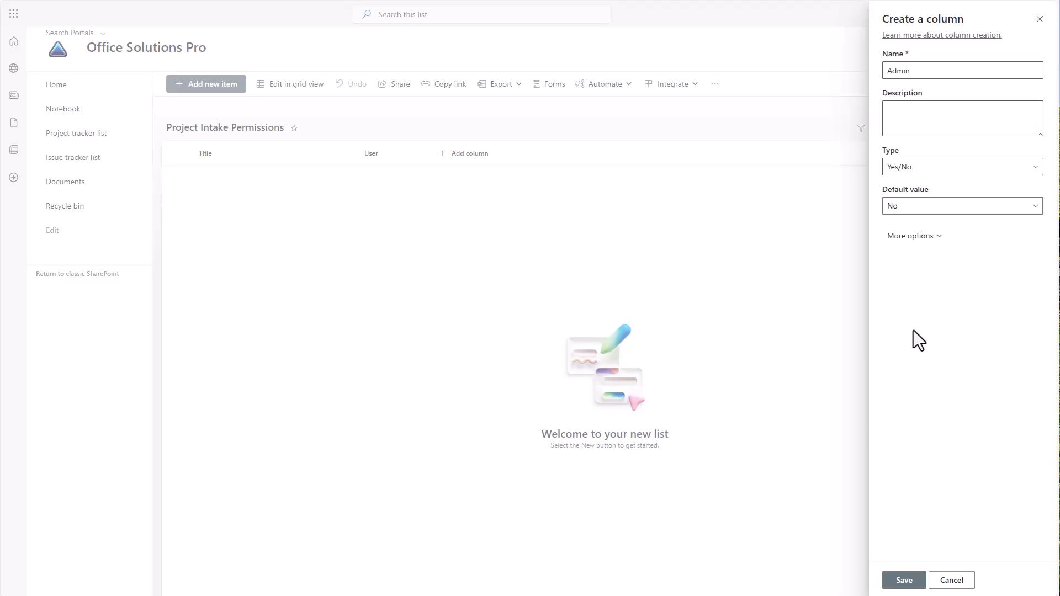
click(906, 583)
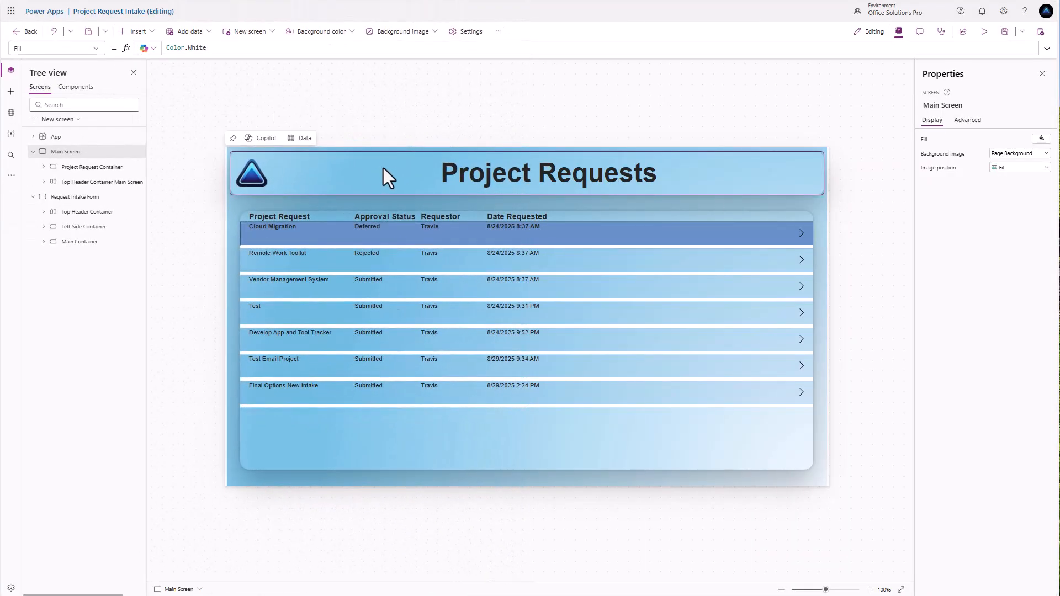
Step: Open the app's data source picker and refresh the available tables
click(11, 112)
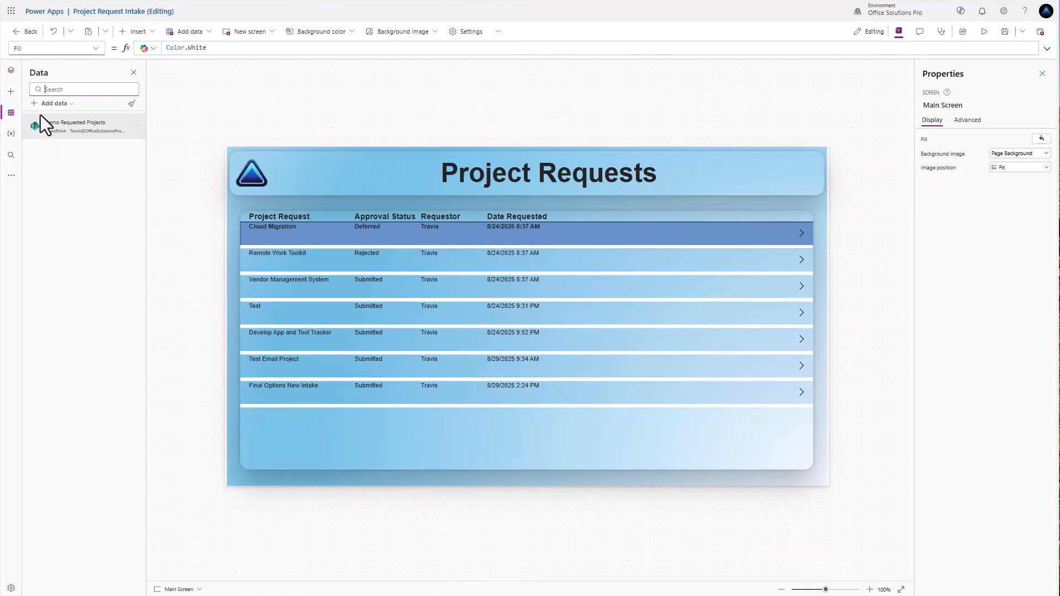
click(56, 104)
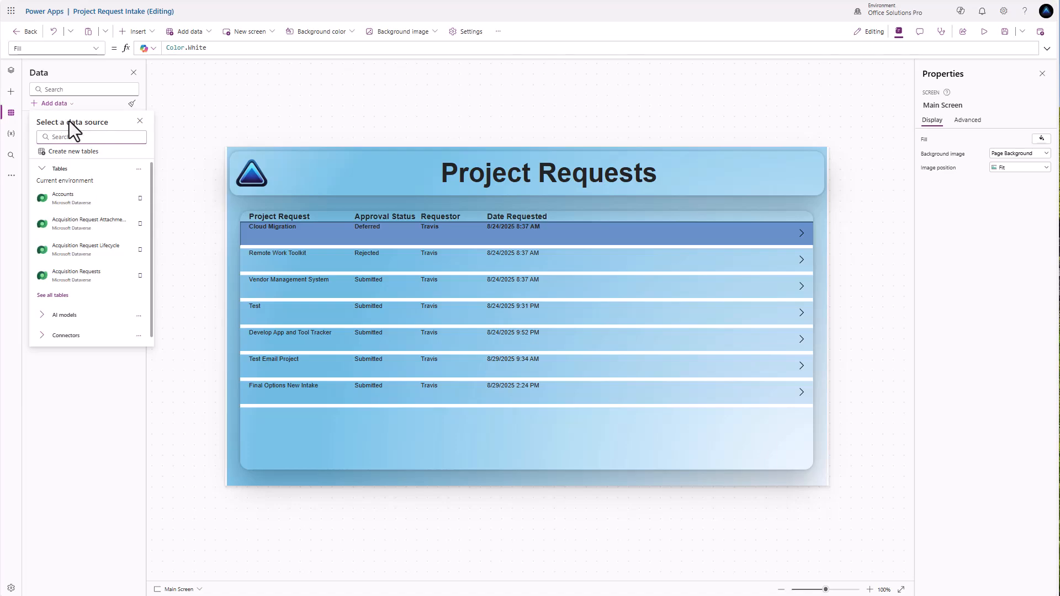
click(138, 170)
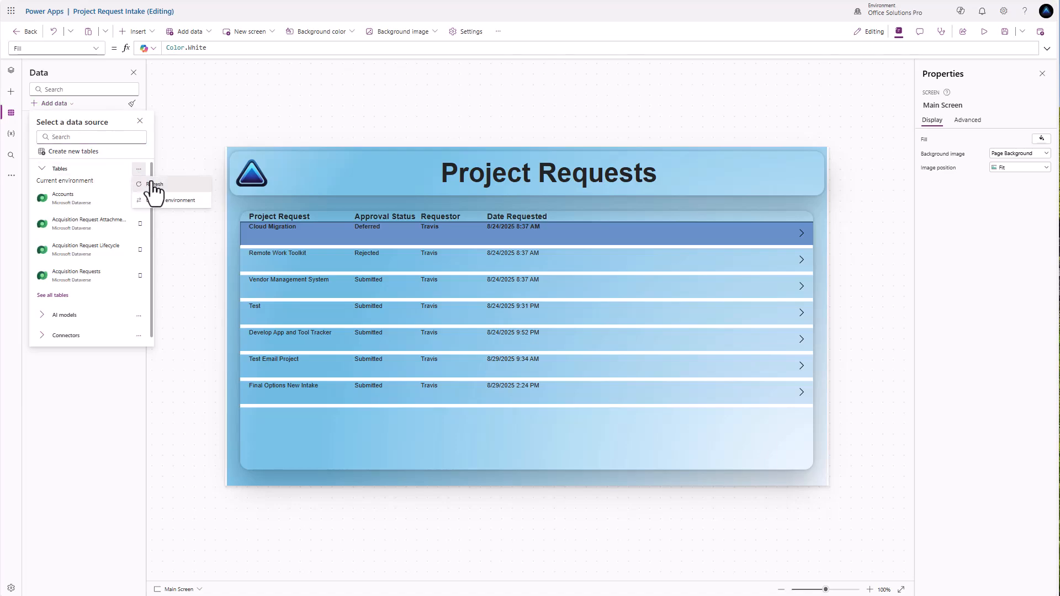
click(153, 181)
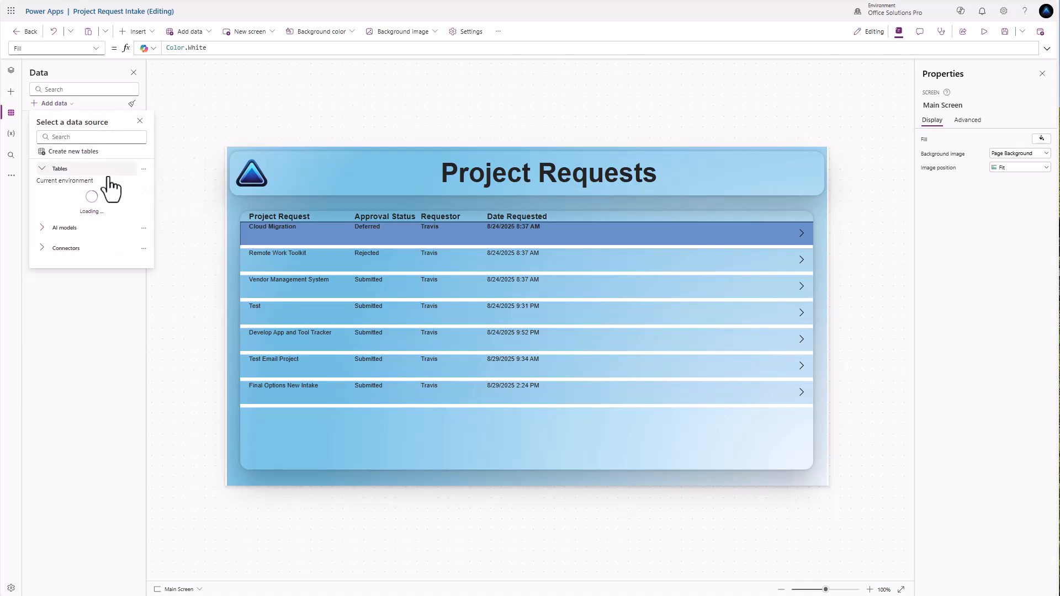
Step: Add the Project Intake Permissions list to the app as a data source through the SharePoint connection
click(73, 137)
text(shja)
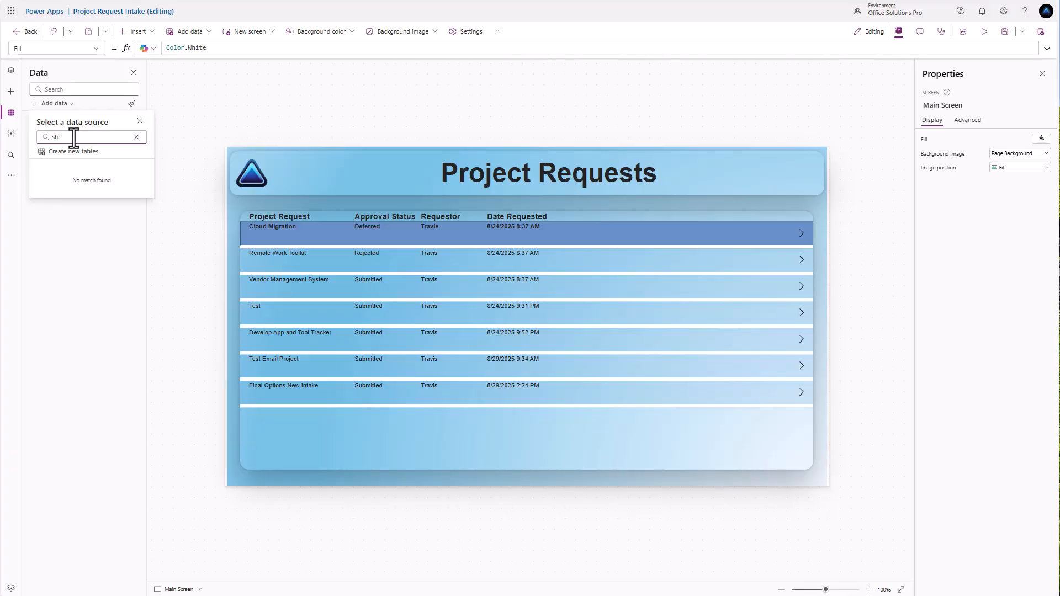
key(BackSpace)
text(arepoin)
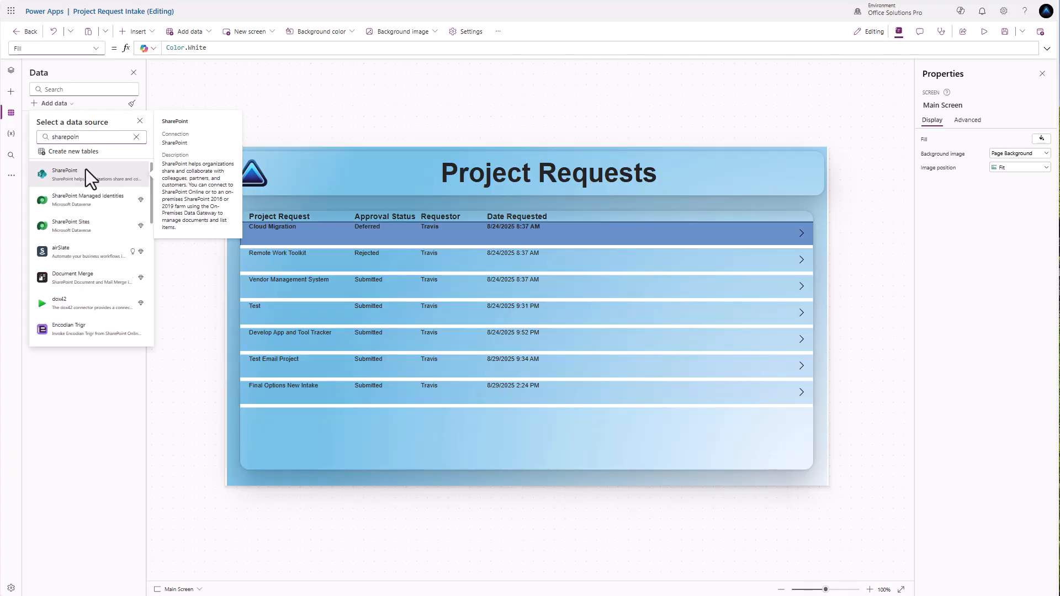
click(85, 169)
click(85, 169)
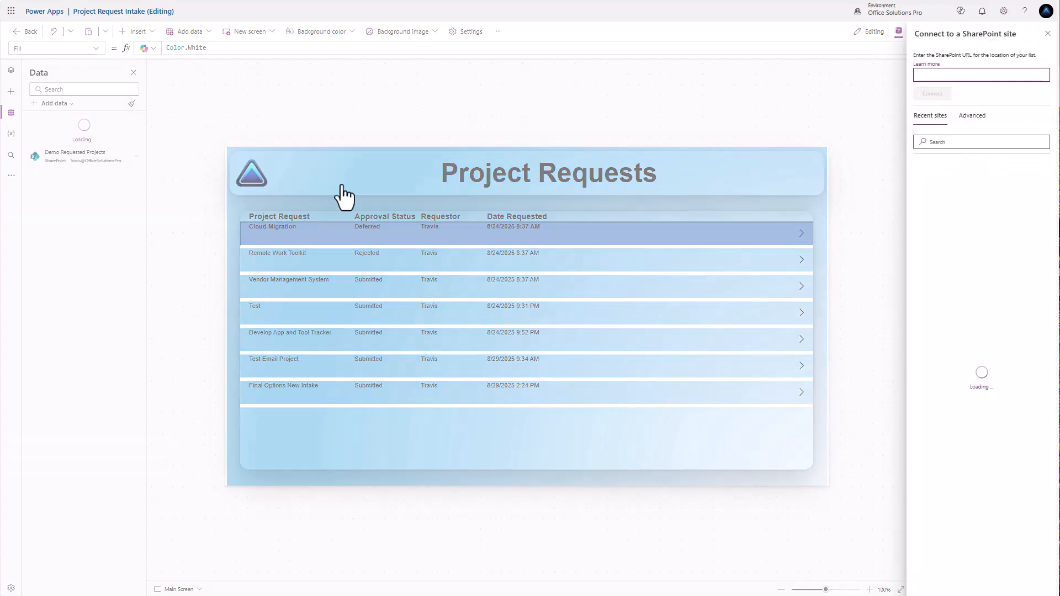
click(951, 181)
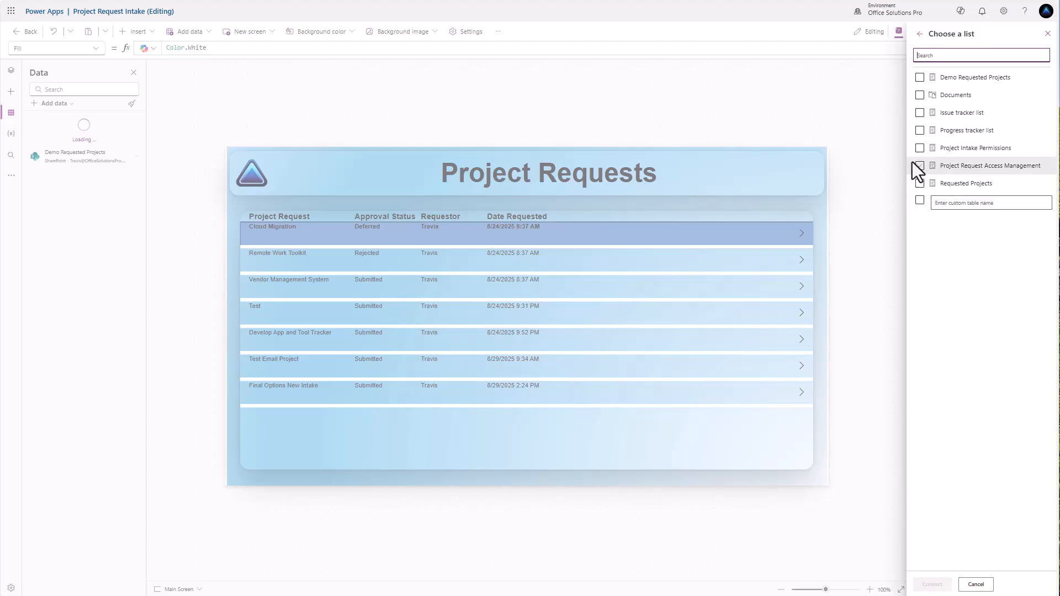
click(919, 148)
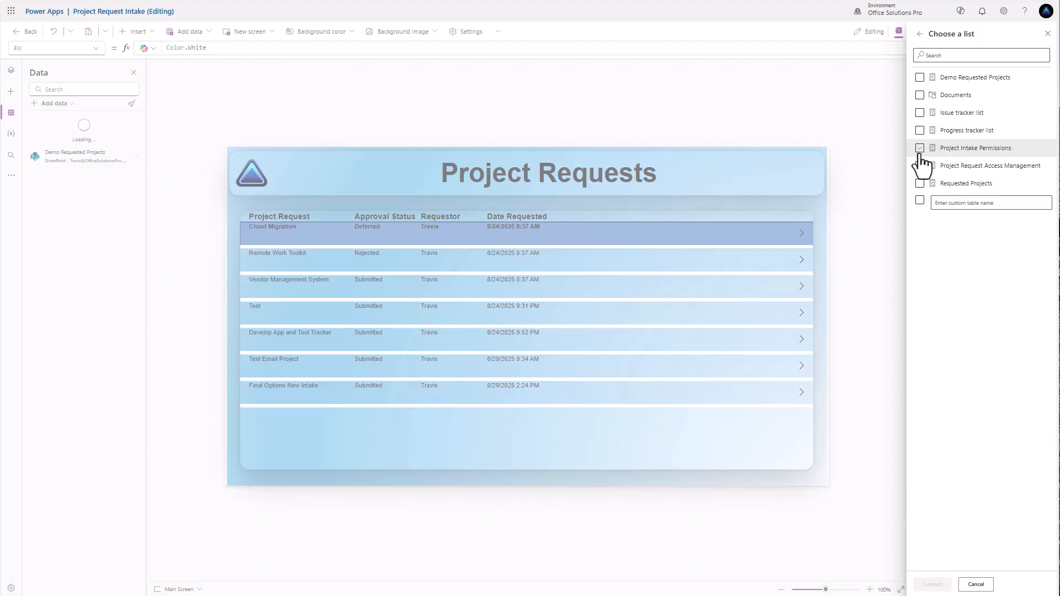
click(932, 585)
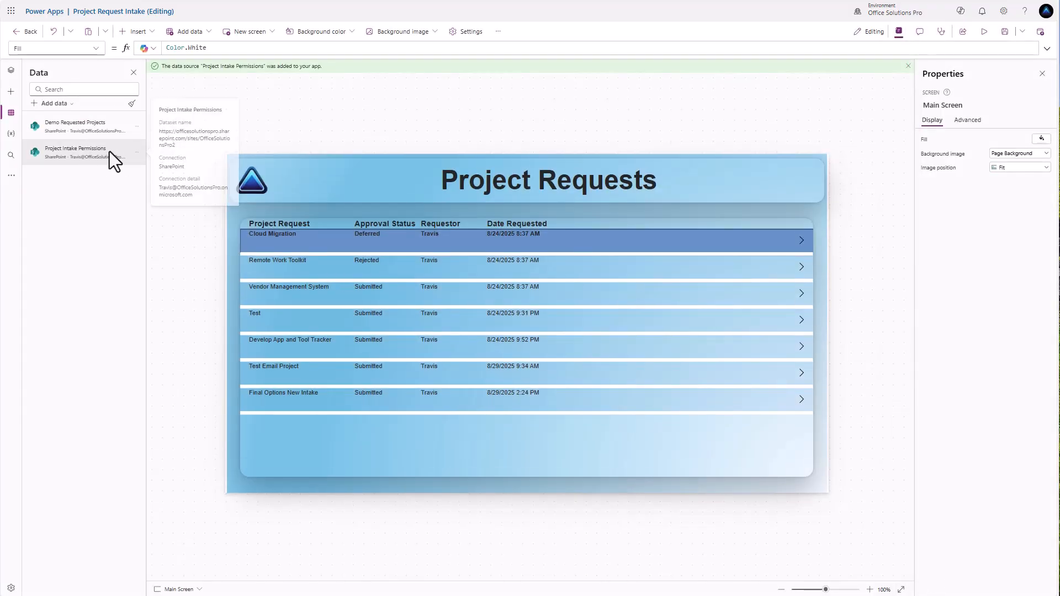
Step: Duplicate the Main Screen and move the copy below the Request Intake Form screen
click(12, 71)
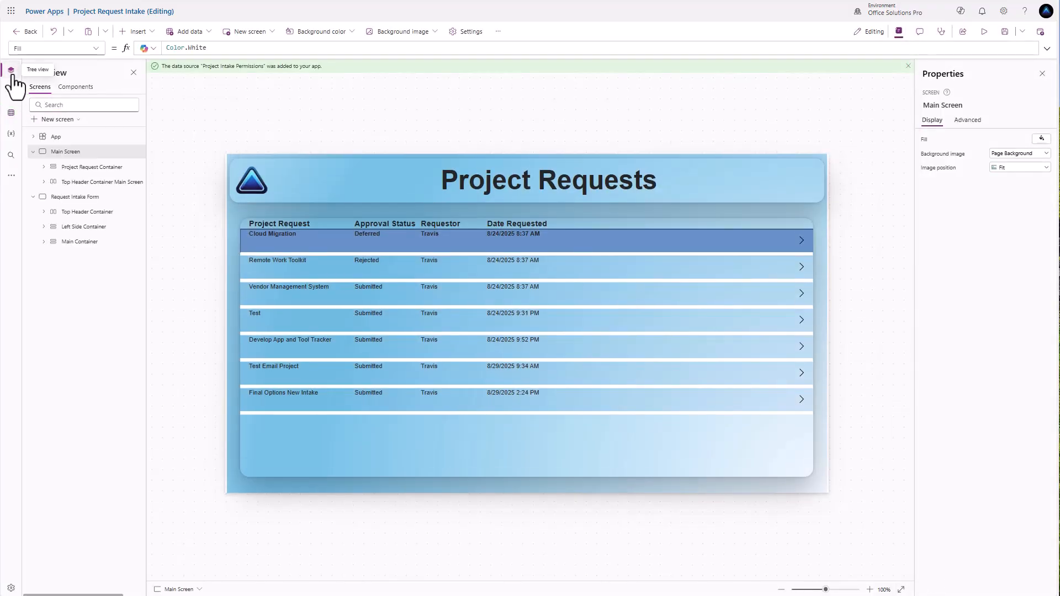
right_click(127, 156)
click(147, 216)
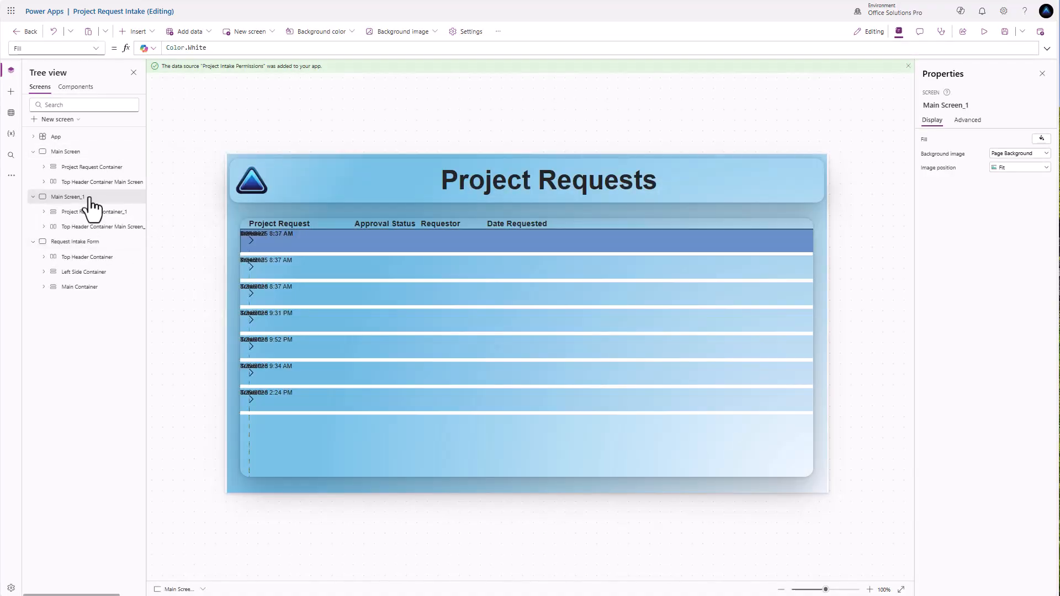
right_click(91, 198)
click(106, 221)
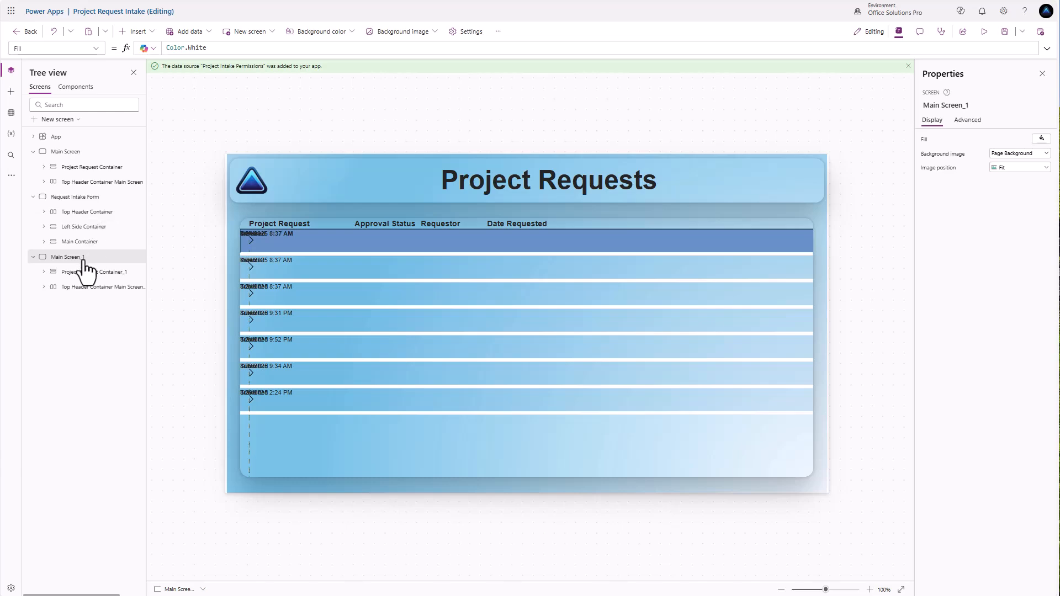
Step: Rename the duplicated screen "Access Permissions Center"
double_click(88, 257)
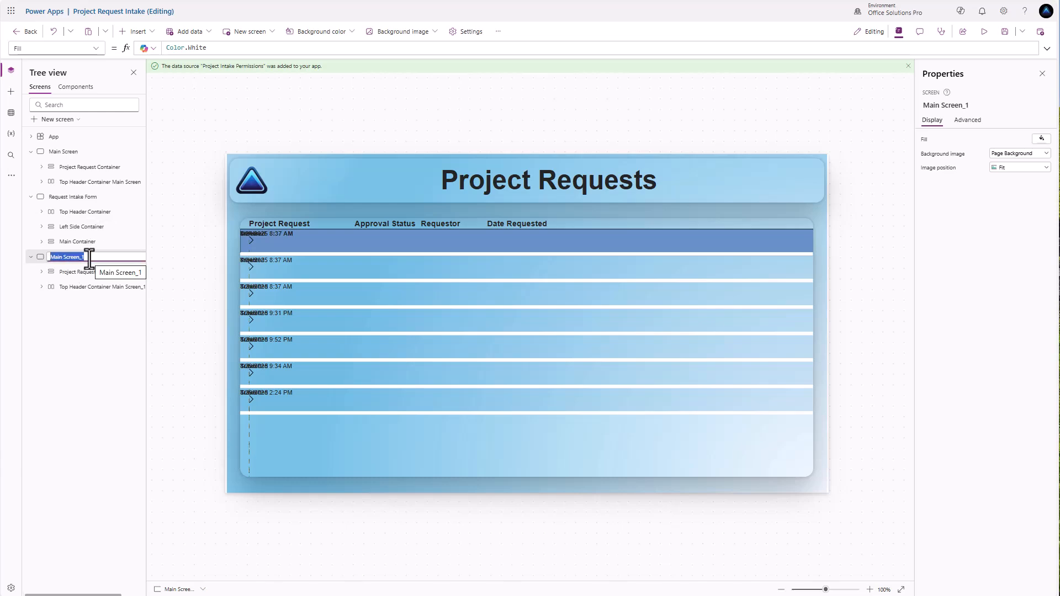
text(Access Permissions Center)
click(89, 310)
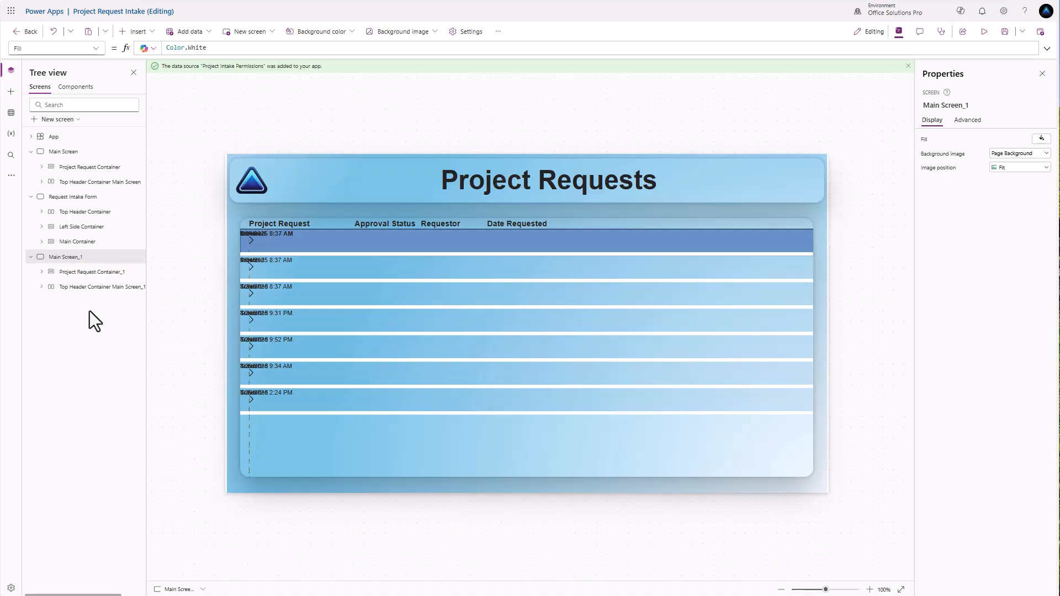
Step: Change the header label text on the Access Permissions Center screen to "Access Permissions"
click(91, 272)
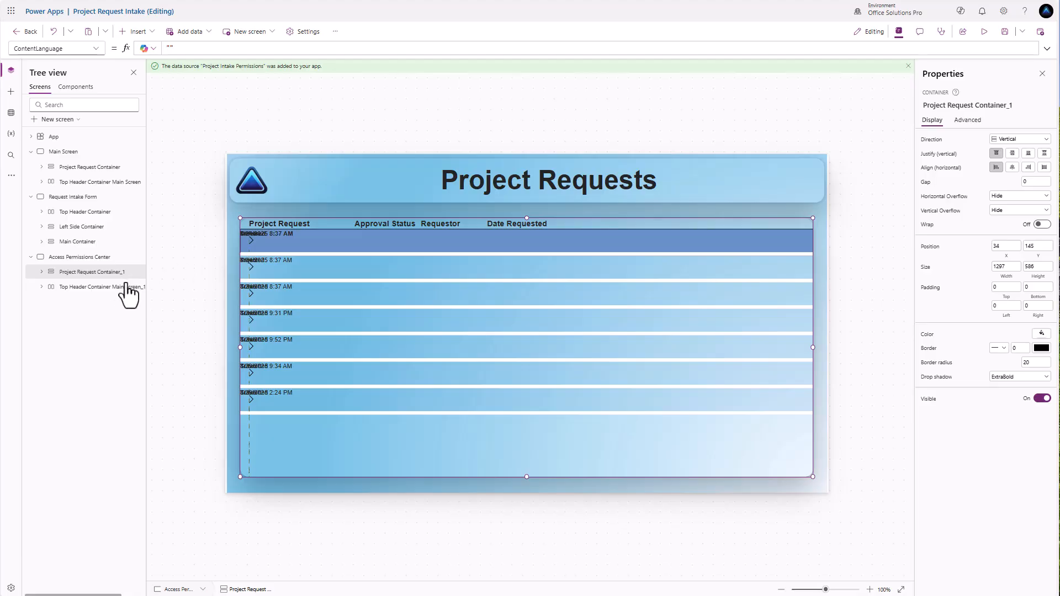
click(506, 191)
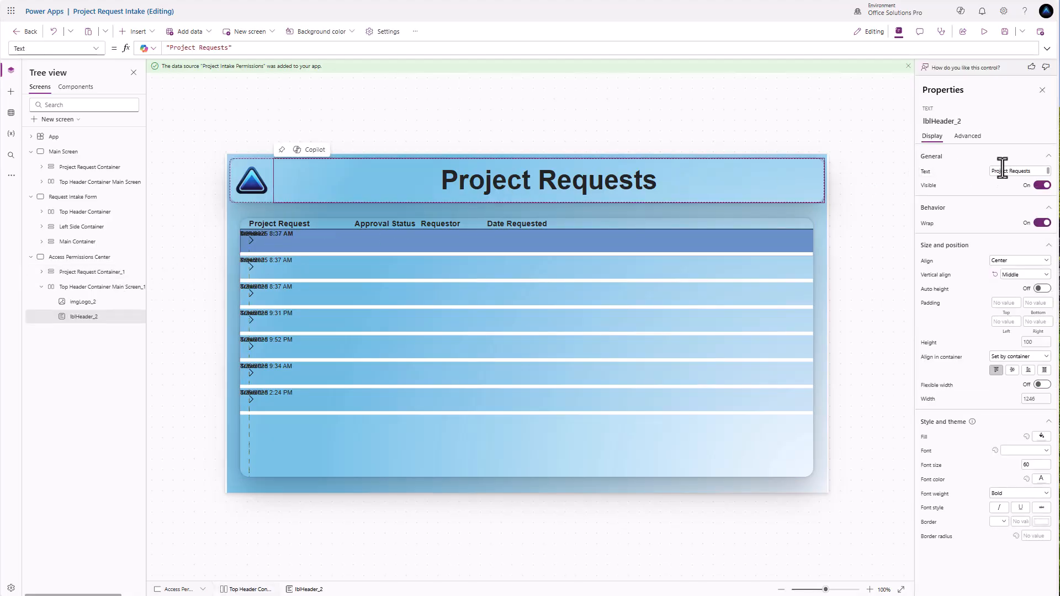
triple_click(1034, 170)
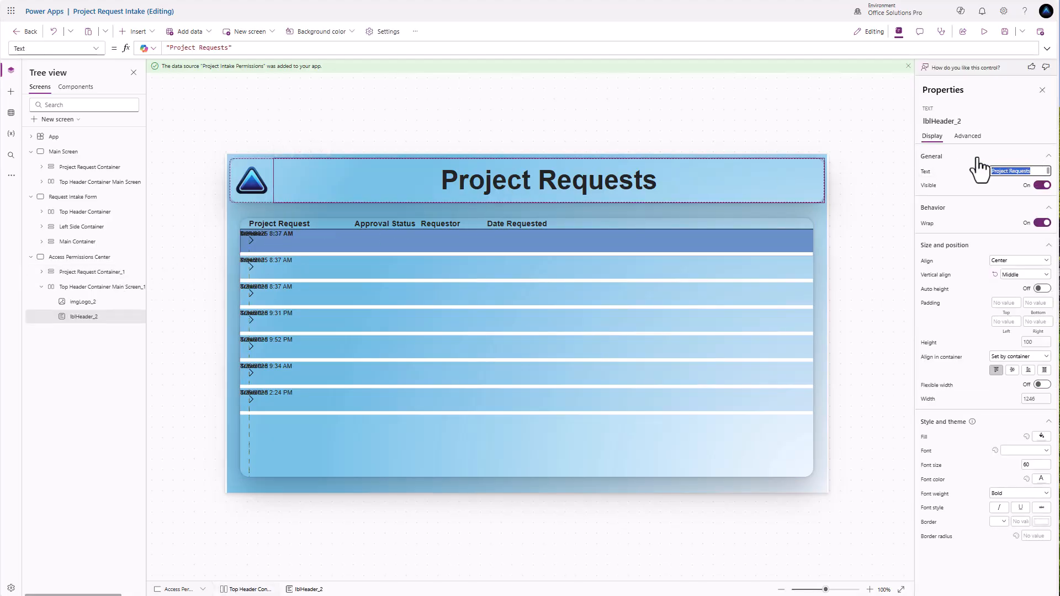
text(Access Permissions)
click(976, 158)
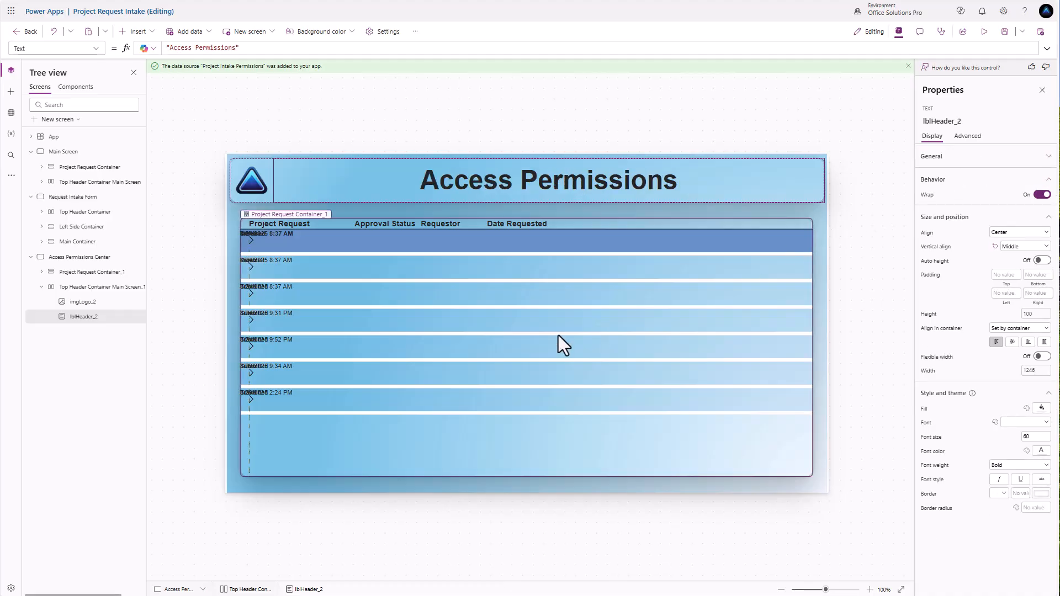
Step: Replace the Items formula of the gallery on the Access Permissions Center screen with 'Project Intake Permissions'
click(526, 326)
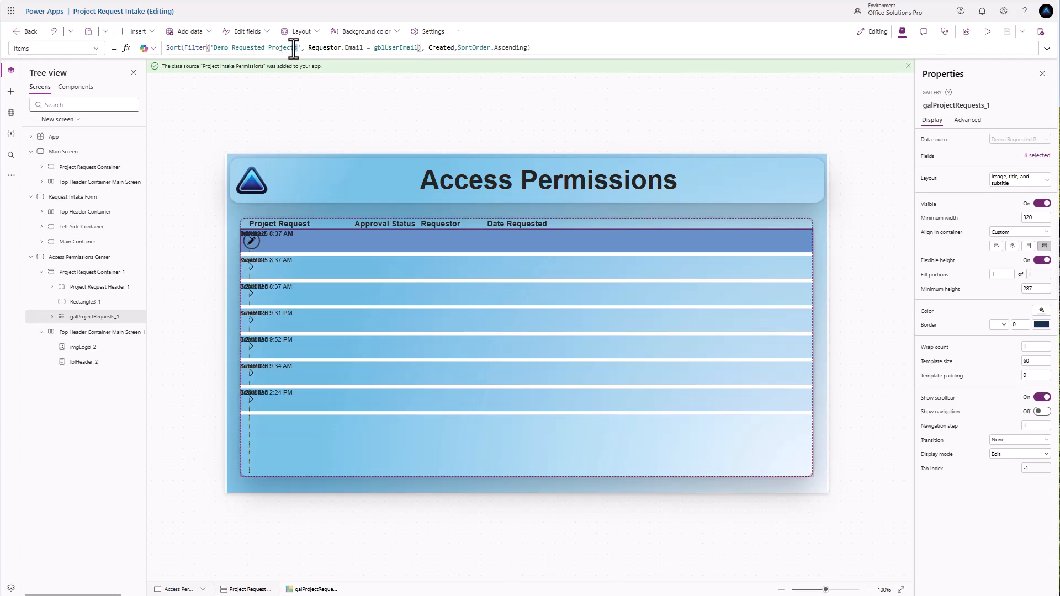
drag(299, 47, 212, 48)
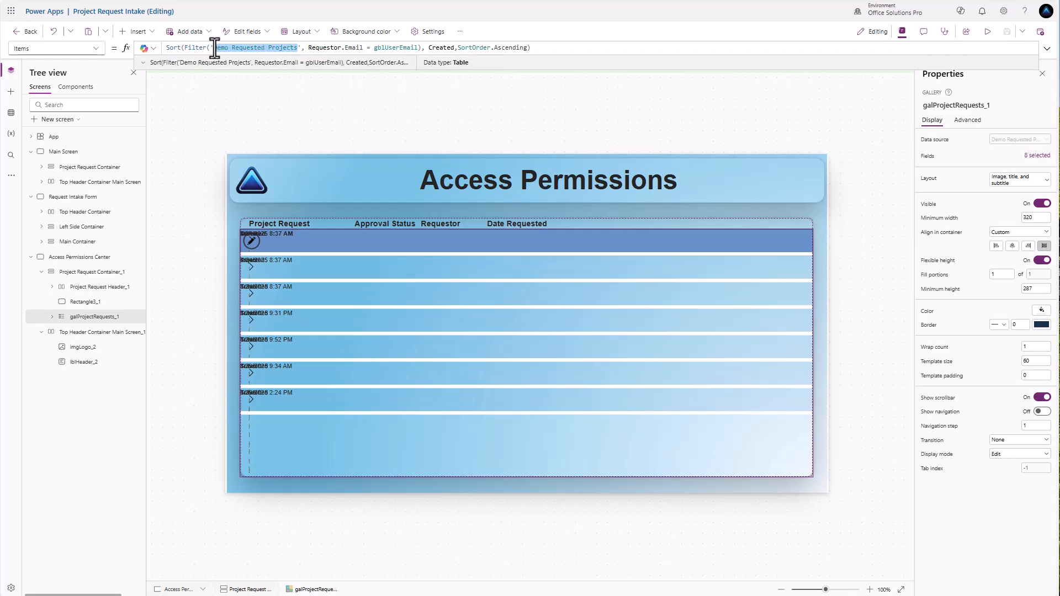
text(Project Intake Permissions')
key(Tab)
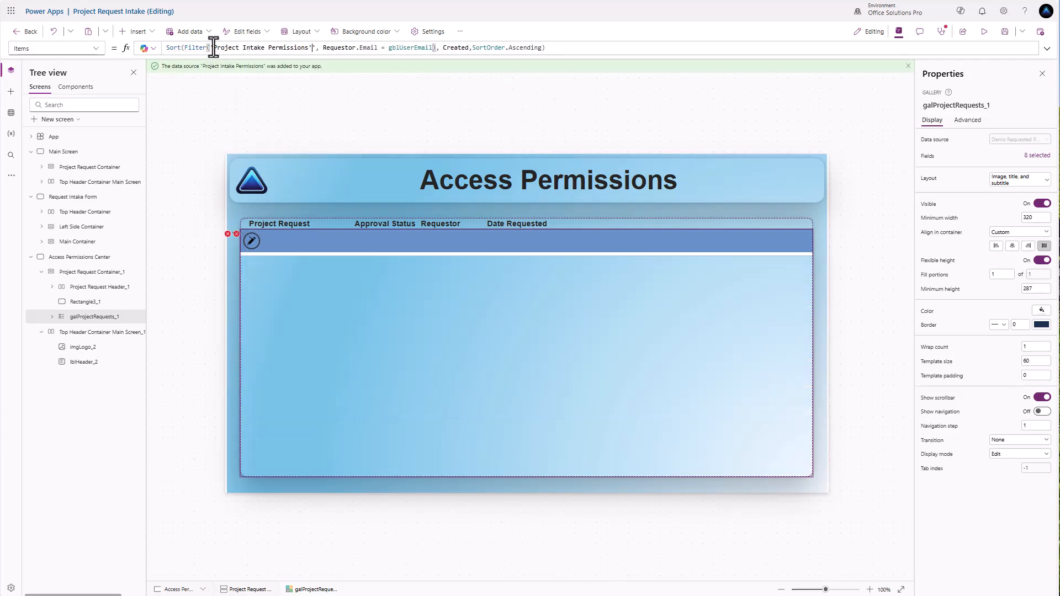
text(')
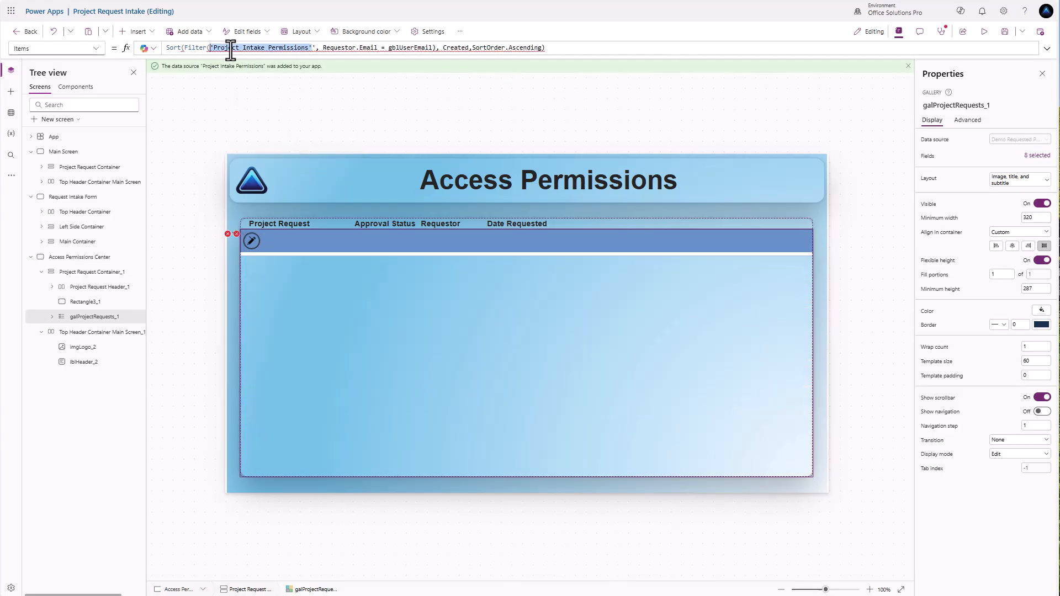
click(561, 51)
key(ctrl+a)
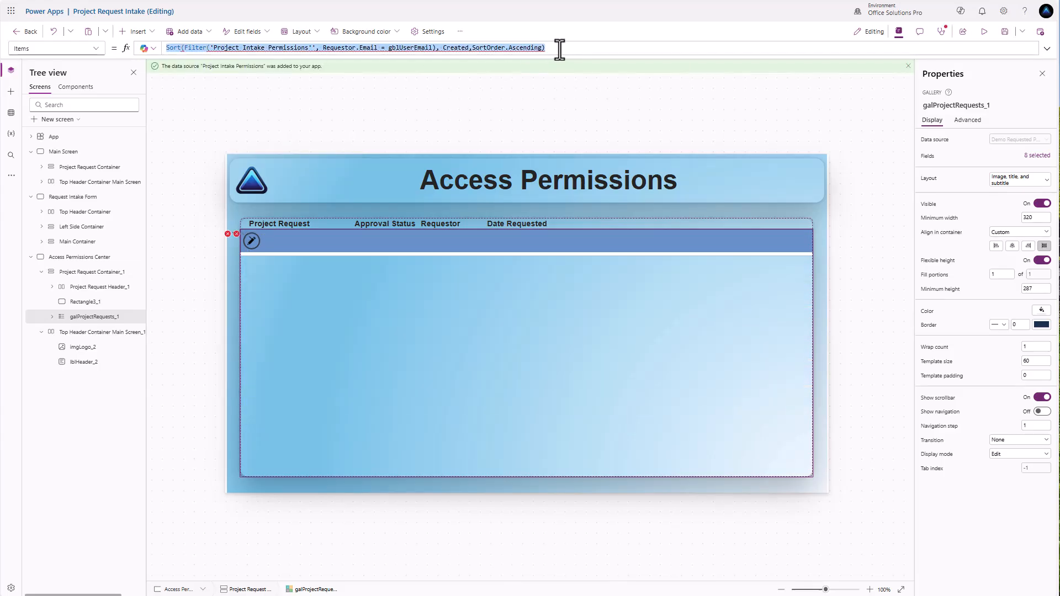
text('Project Intake Permissions')
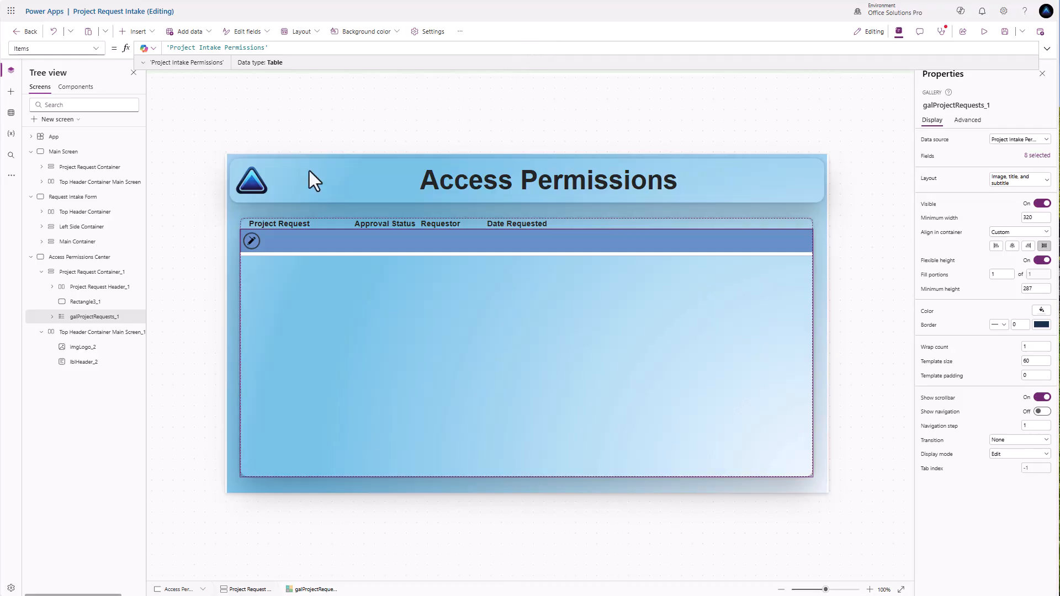
Step: Set the Text formula of the gallery's created-date label to ThisItem.User.DisplayName
click(279, 244)
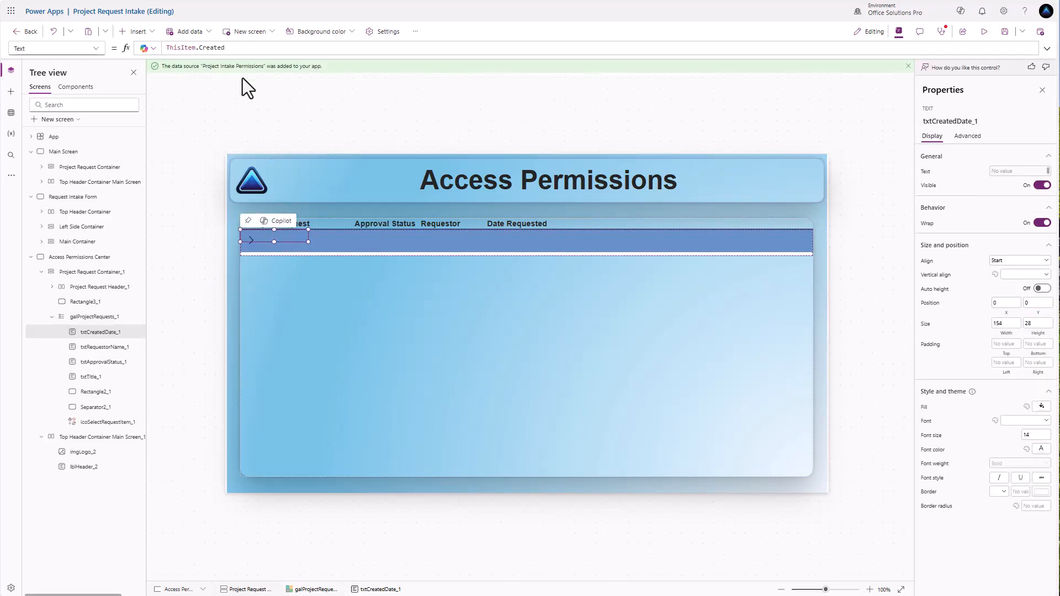
click(241, 48)
key(BackSpace)
key(BackSpace)
key(BackSpace)
key(BackSpace)
key(BackSpace)
key(BackSpace)
key(BackSpace)
text(User.)
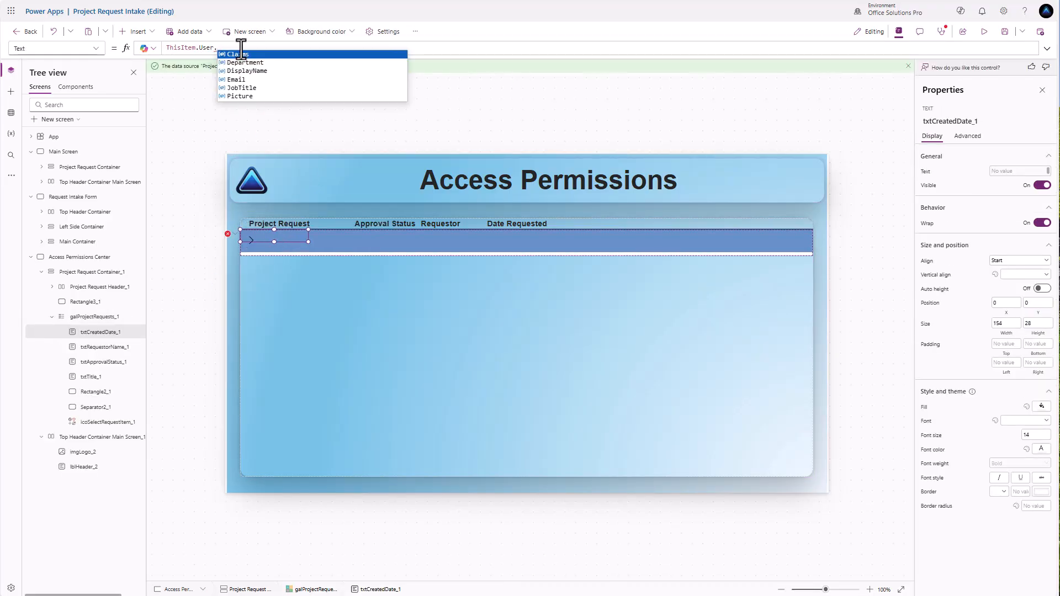
key(Down)
key(Down)
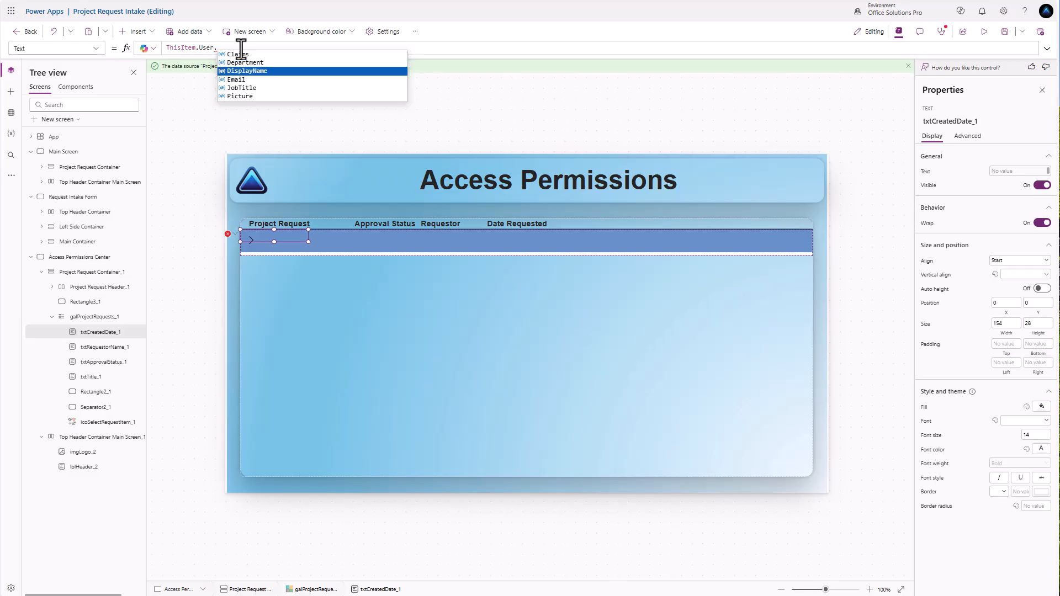
key(Tab)
Step: Change the Project Request column heading to "User Name" and the Approval Status heading to "Admin"
click(304, 224)
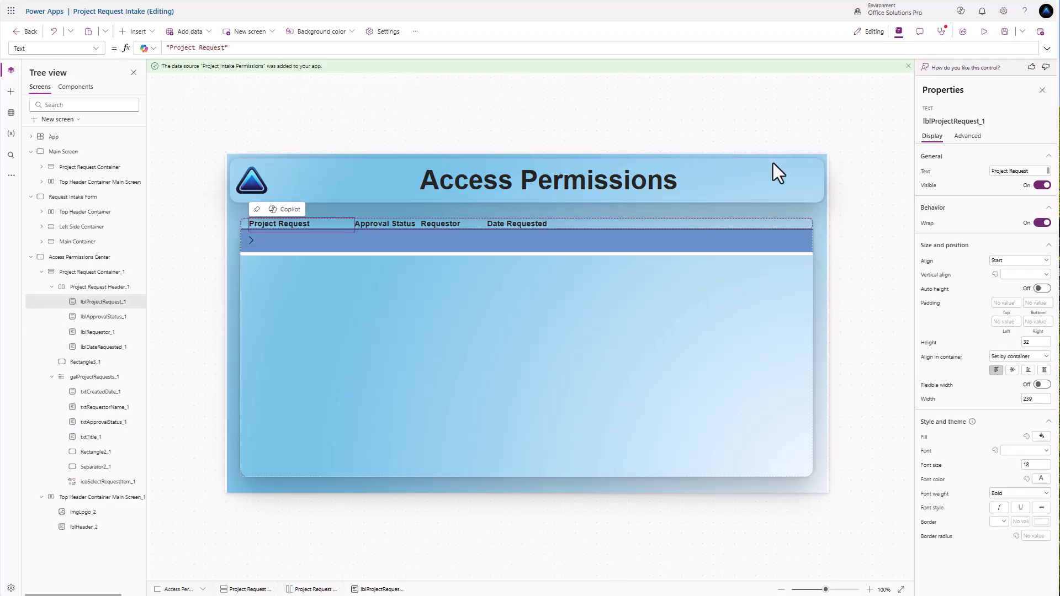
click(1030, 171)
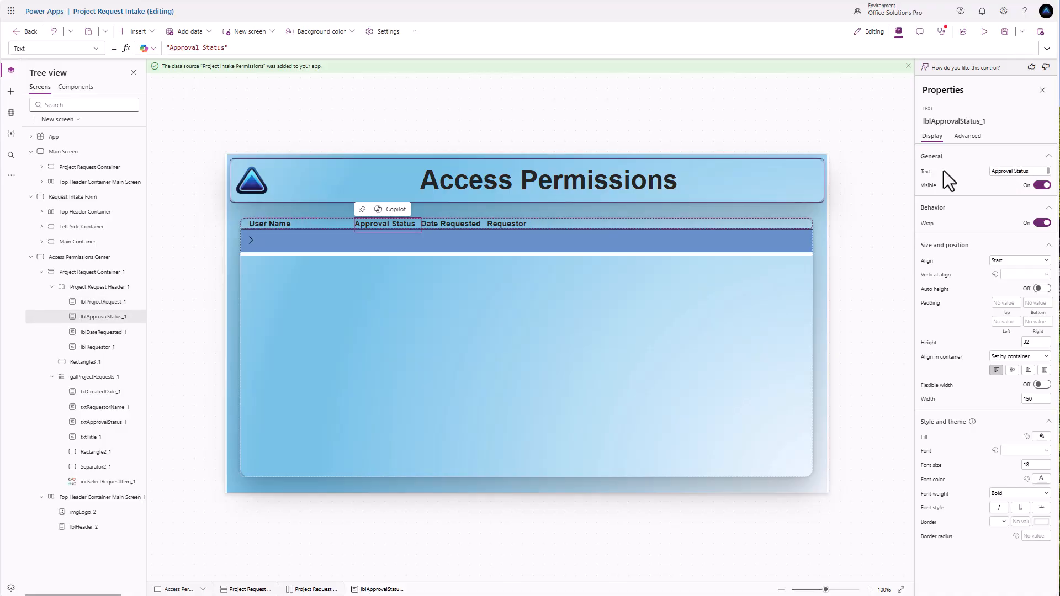
click(1033, 170)
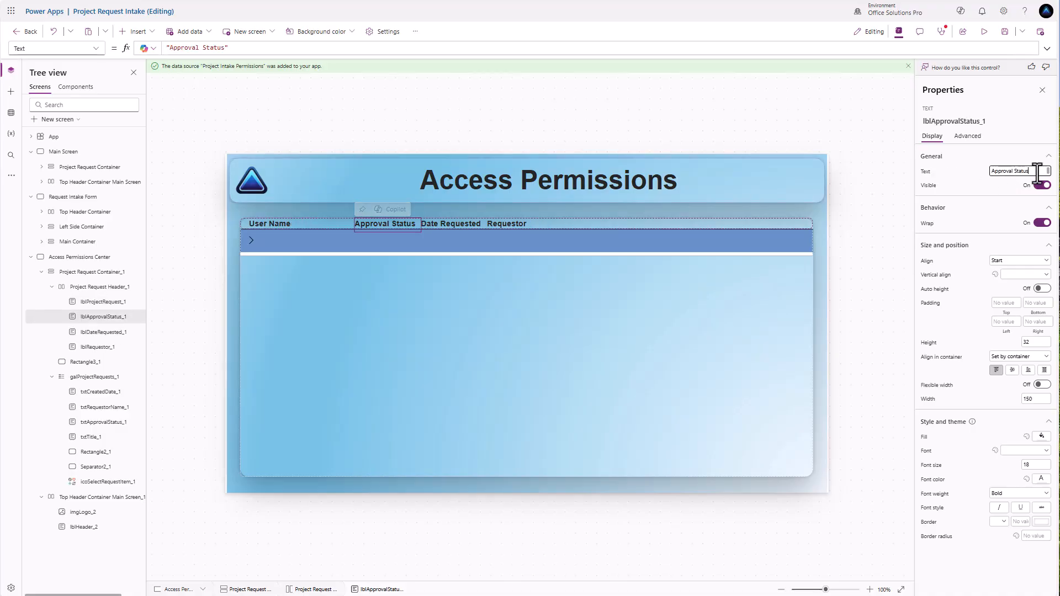
text(Admin)
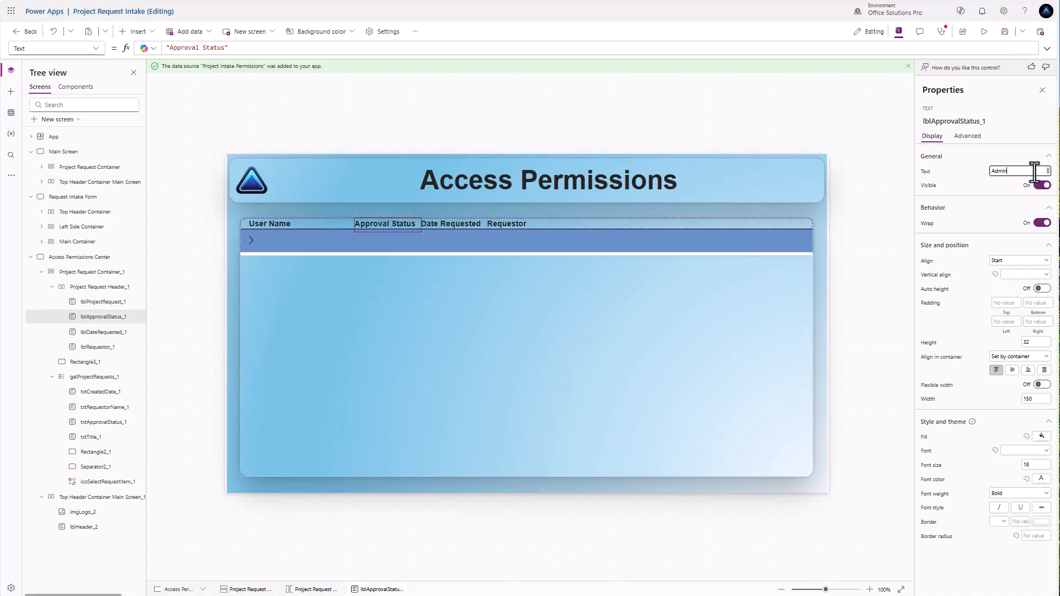
click(975, 177)
Step: Delete the Date Requested and Requestor column headings, and select the permissions gallery's template row
click(463, 224)
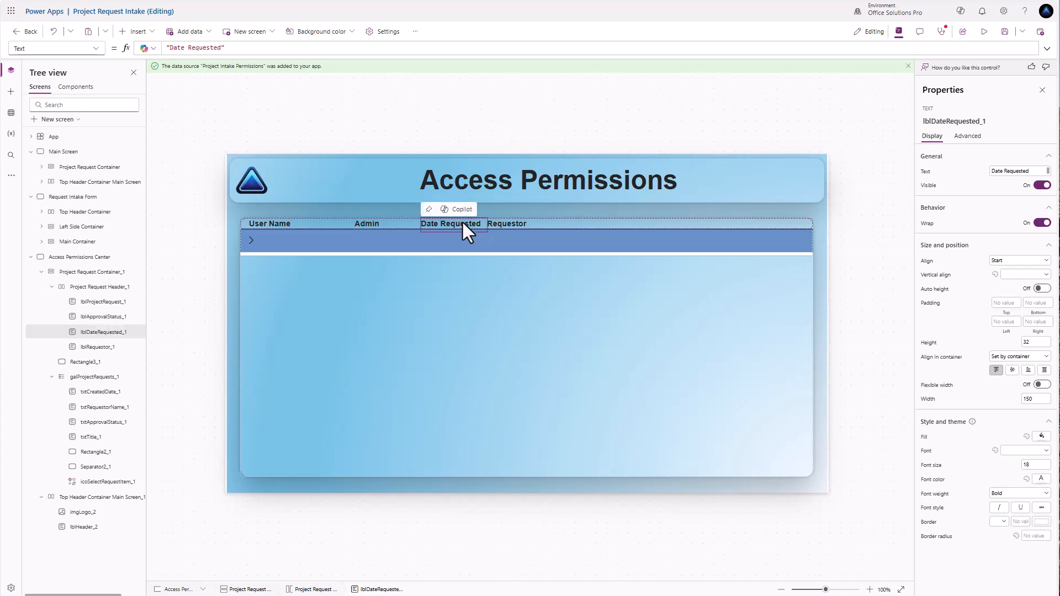
key(Delete)
click(455, 223)
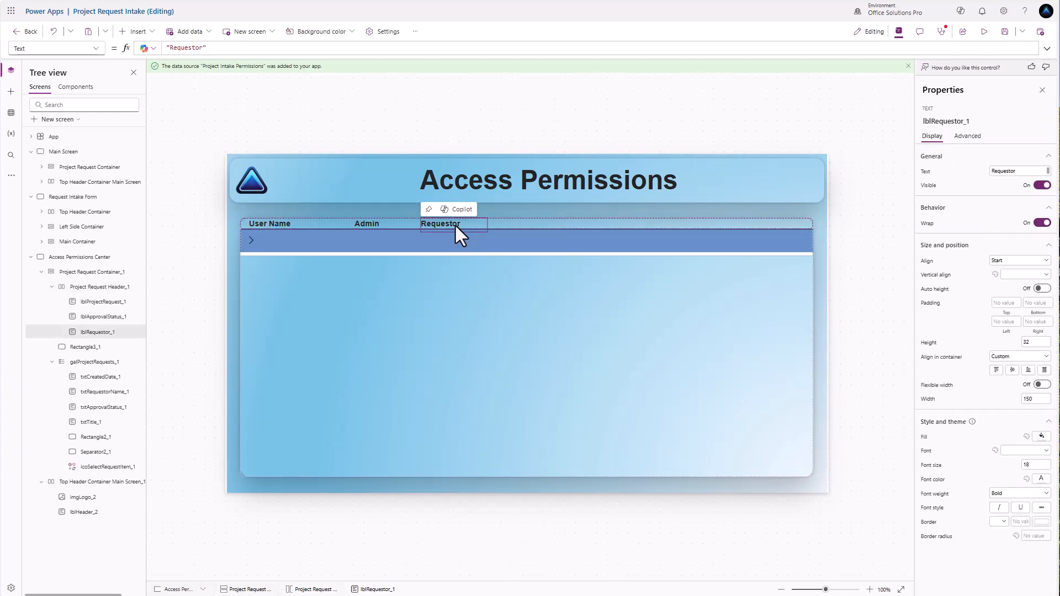
key(Delete)
click(379, 240)
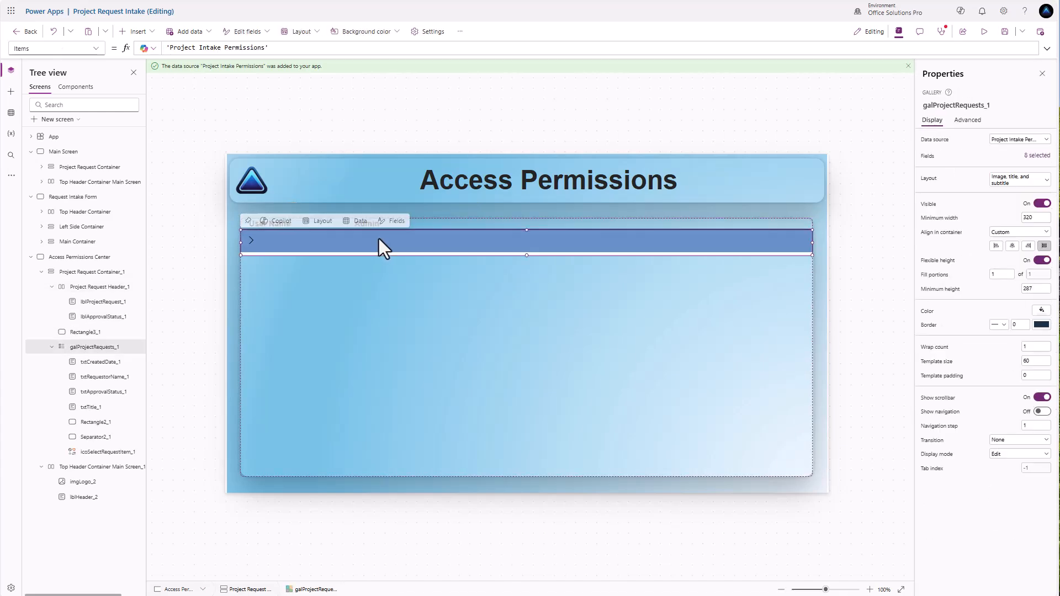
Step: Move the arrow icon from the start of the permissions gallery's template row to its far right end
click(292, 240)
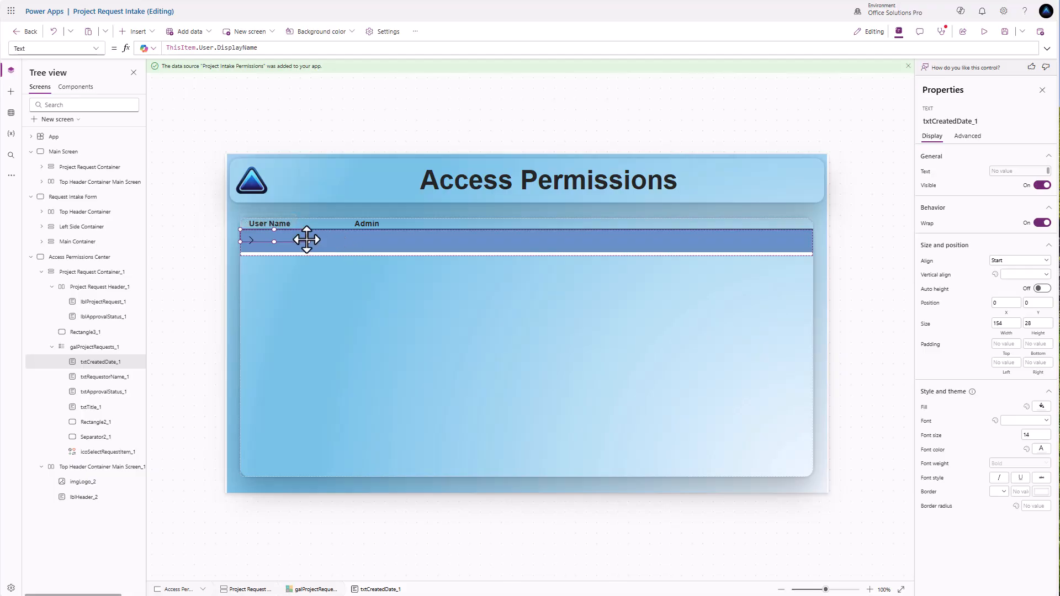
click(110, 452)
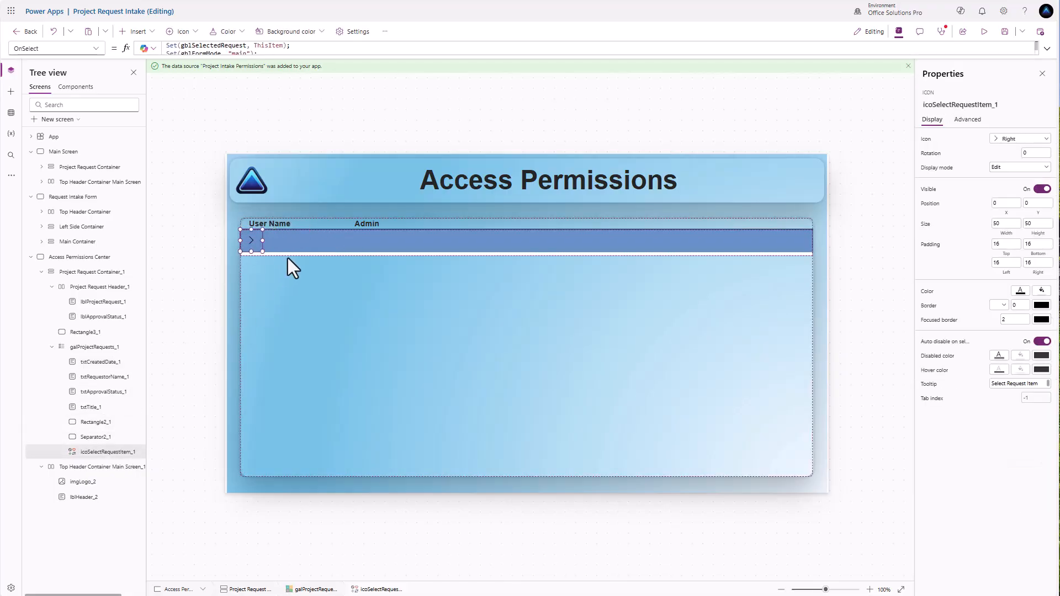
drag(247, 240, 799, 232)
Step: Place the requestor-name label directly right of the created-date label in the gallery row and set its Text formula to ThisItem.Admin
click(265, 234)
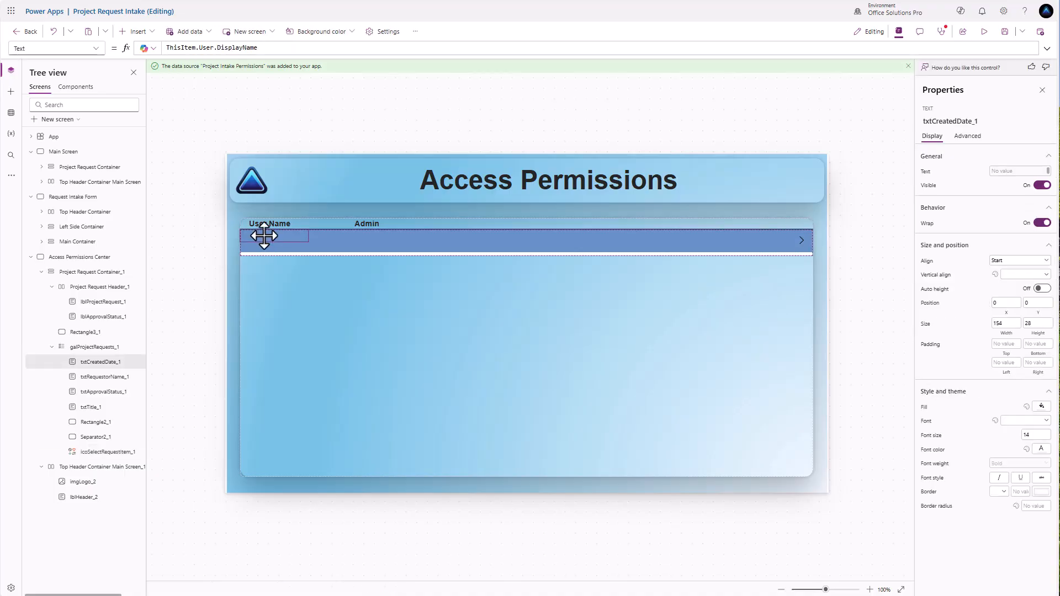
click(102, 380)
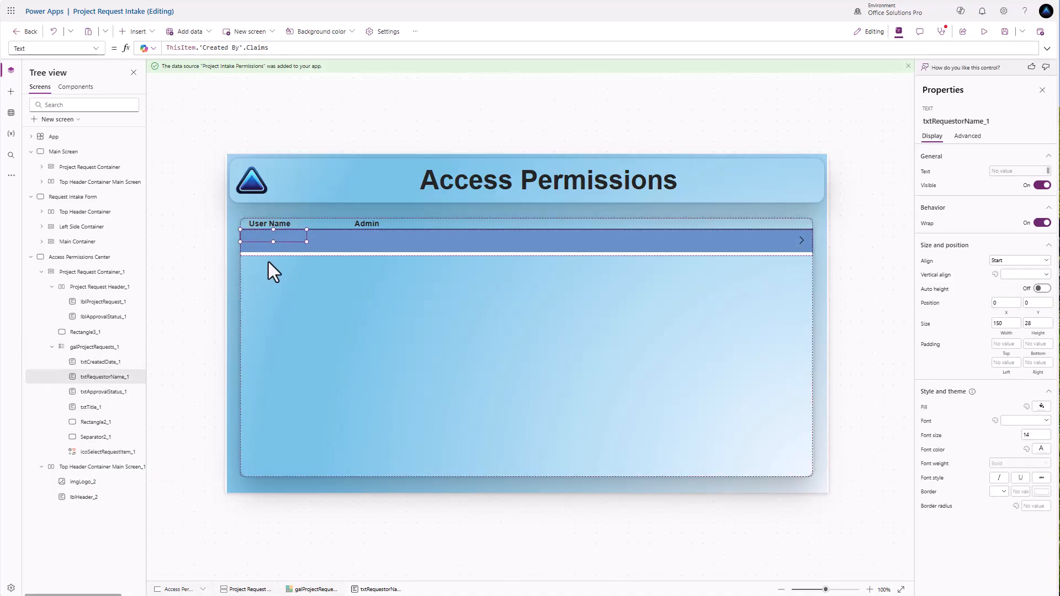
drag(276, 236, 358, 235)
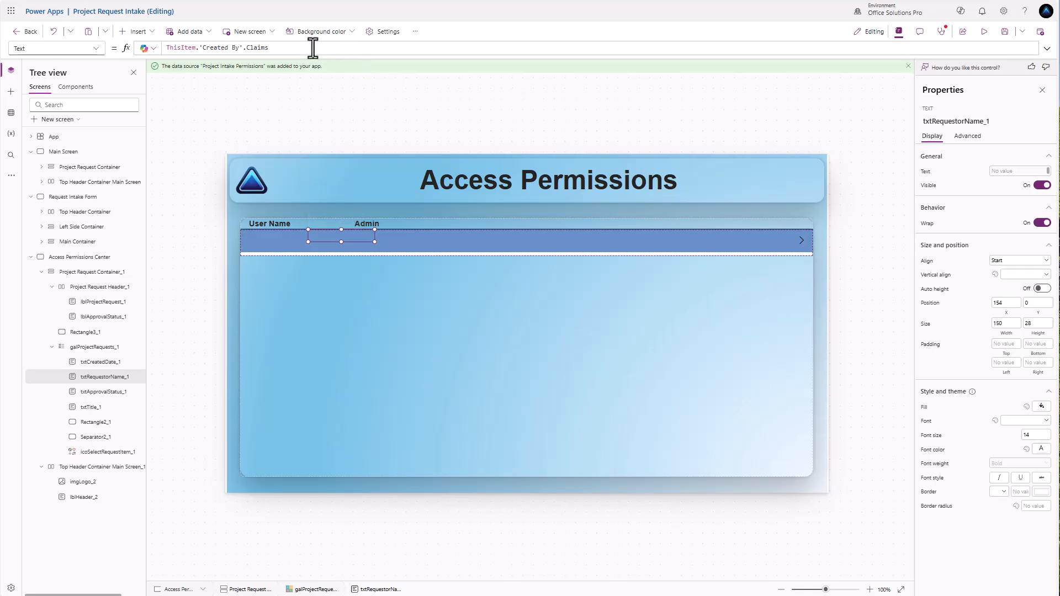
click(255, 48)
drag(199, 51, 198, 50)
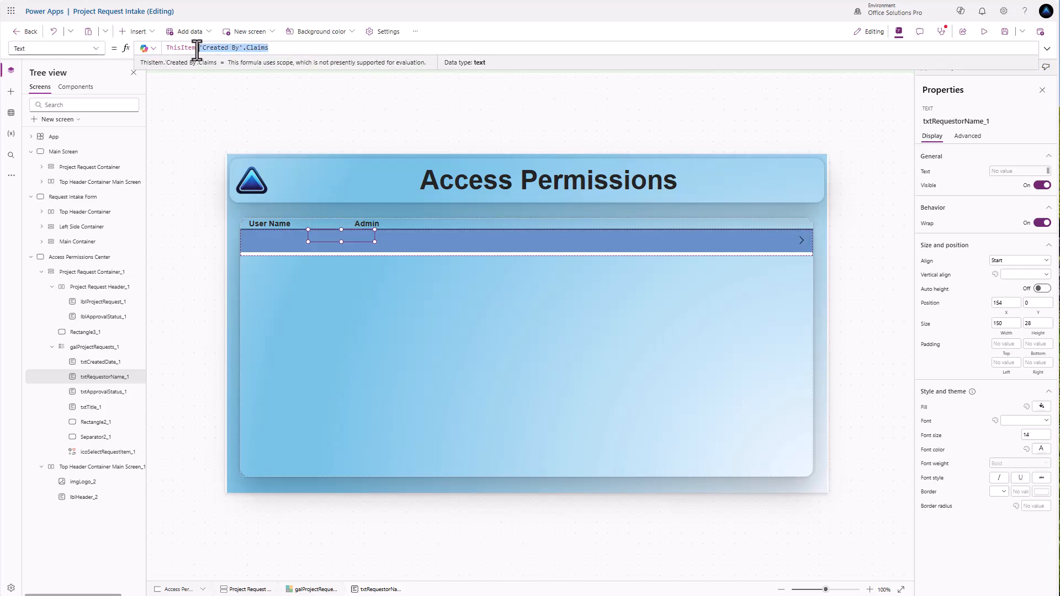
key(BackSpace)
text(Admin)
key(Tab)
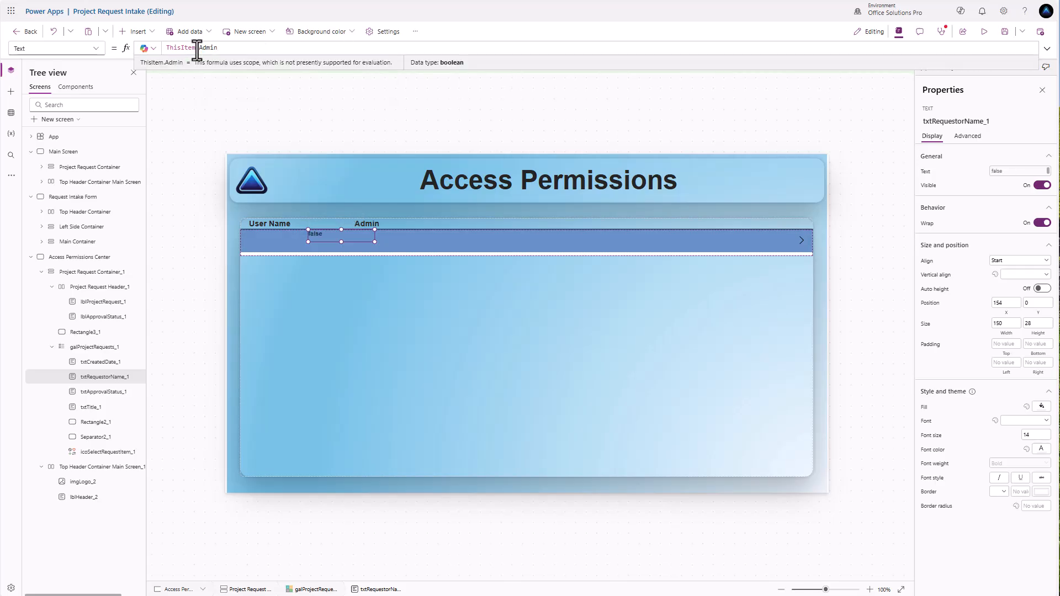
Step: Match the created-date label's width to the User Name heading at 239, and delete the approval-status label from the gallery
click(282, 223)
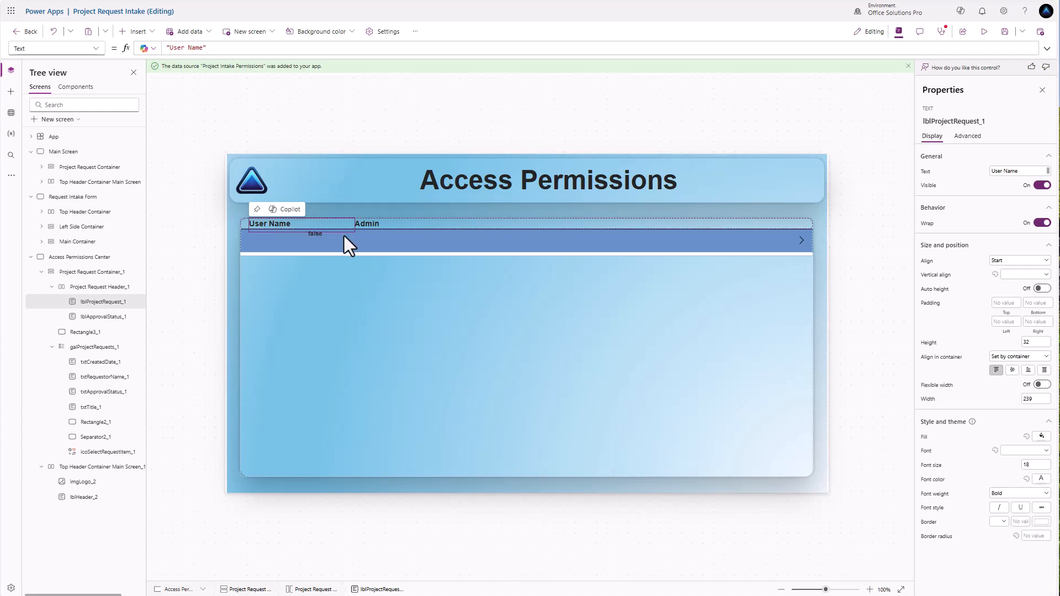
click(279, 237)
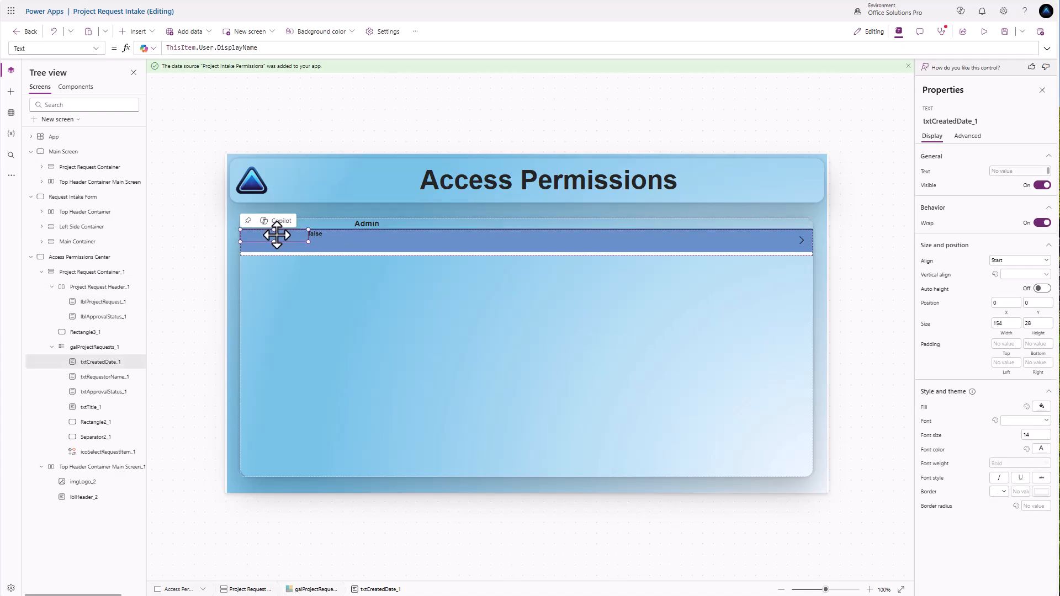
click(98, 393)
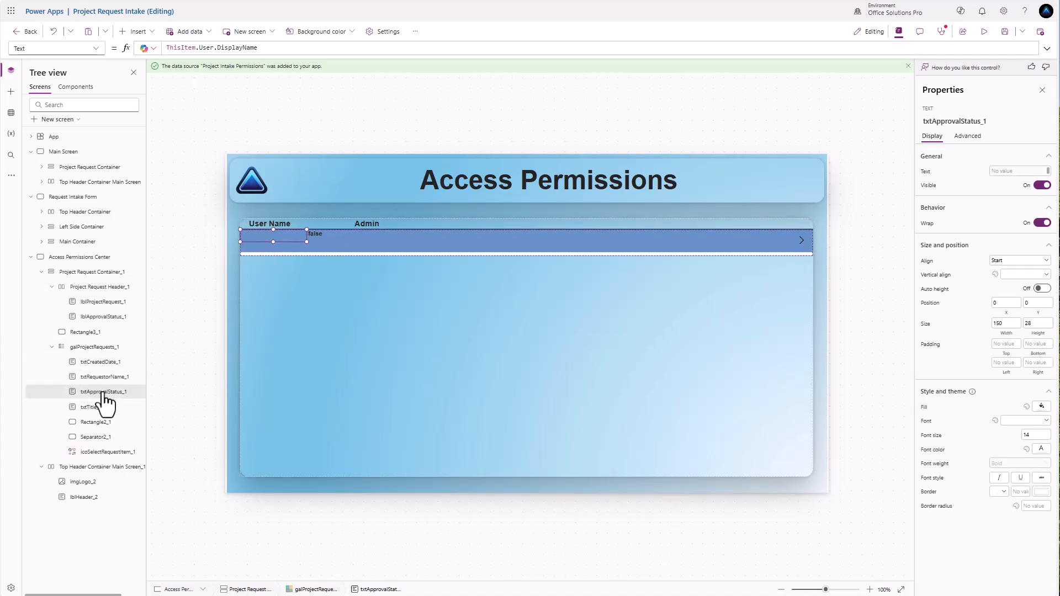
right_click(105, 394)
click(129, 446)
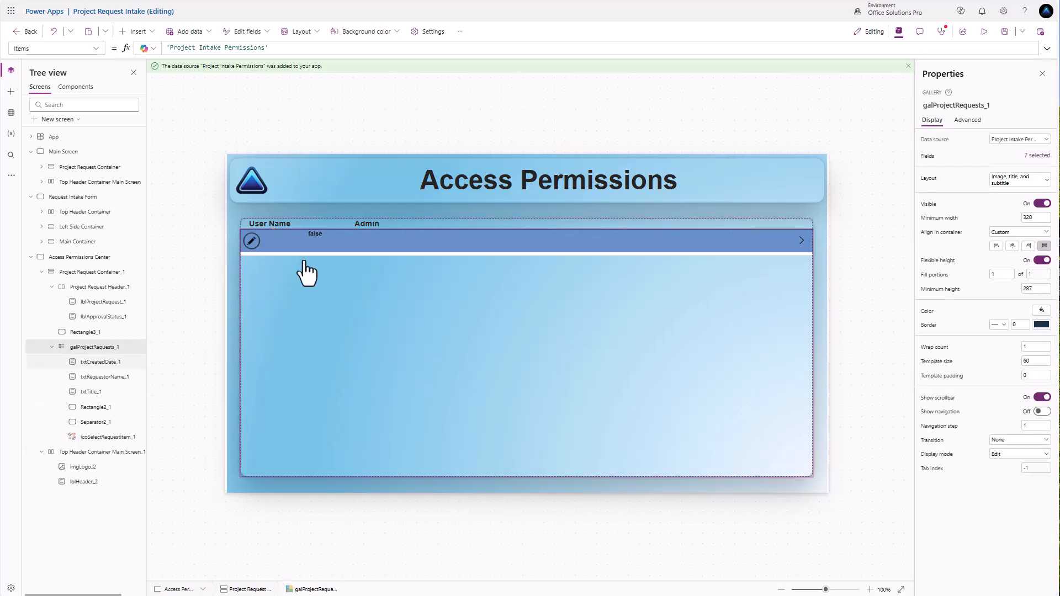
Step: Rename the Admin column heading control to lblAdmin and the User Name heading control to lblUserName
click(347, 237)
click(367, 226)
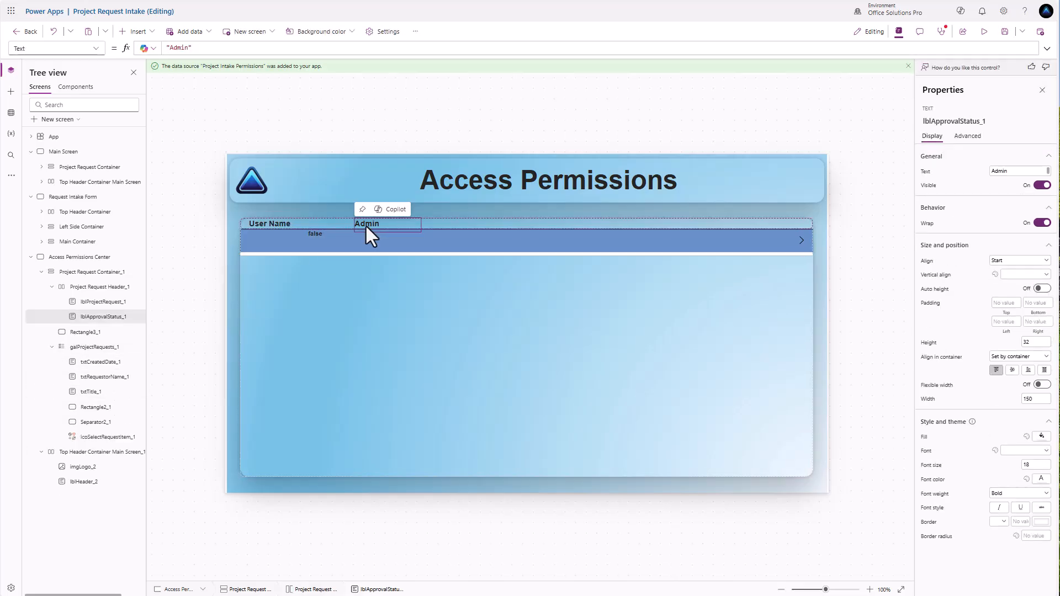
double_click(116, 318)
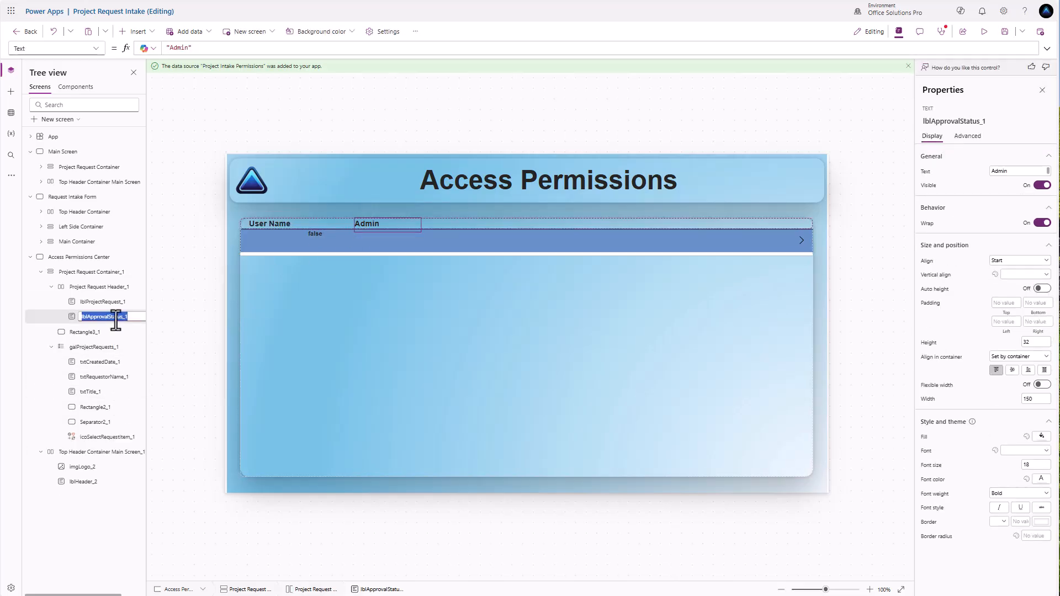
text(lblAdmin)
double_click(120, 303)
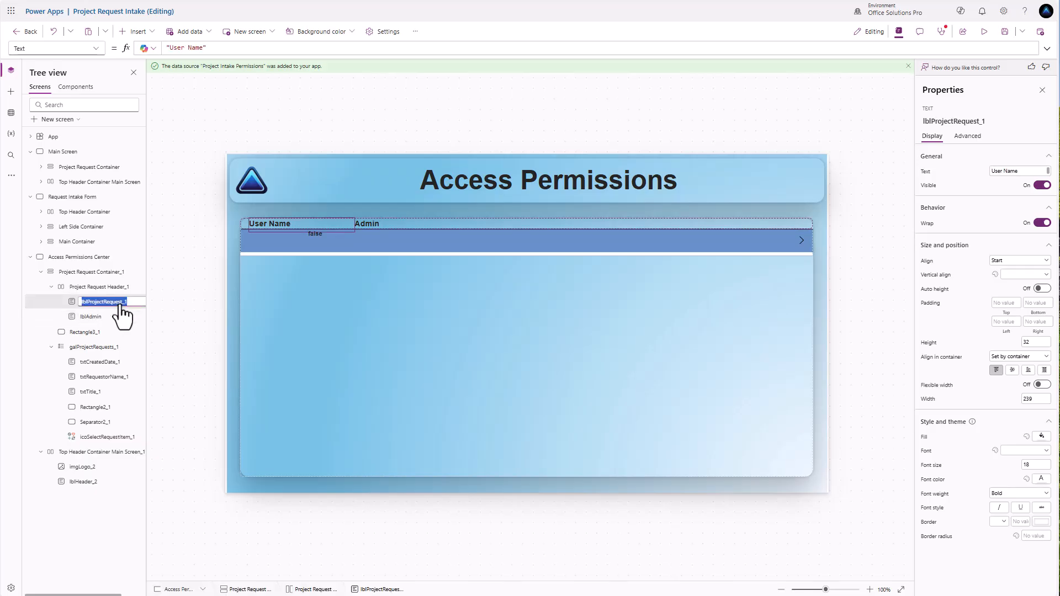
text(lblUserName)
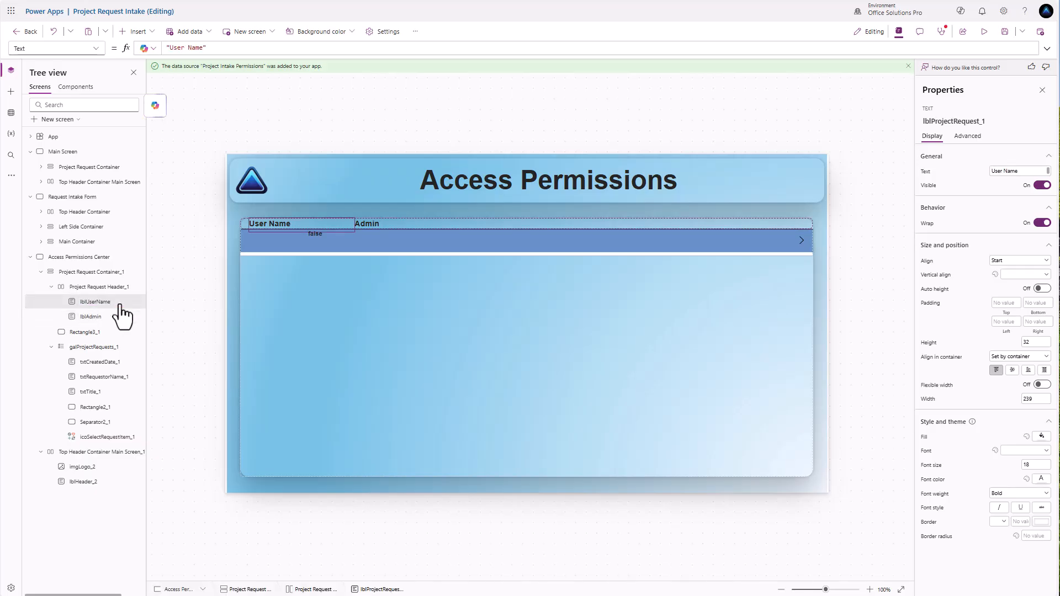
key(Return)
Step: Rename the gallery's created-date label to txtUserName and its requestor-name label to txtAdmin, and delete the title label
click(108, 363)
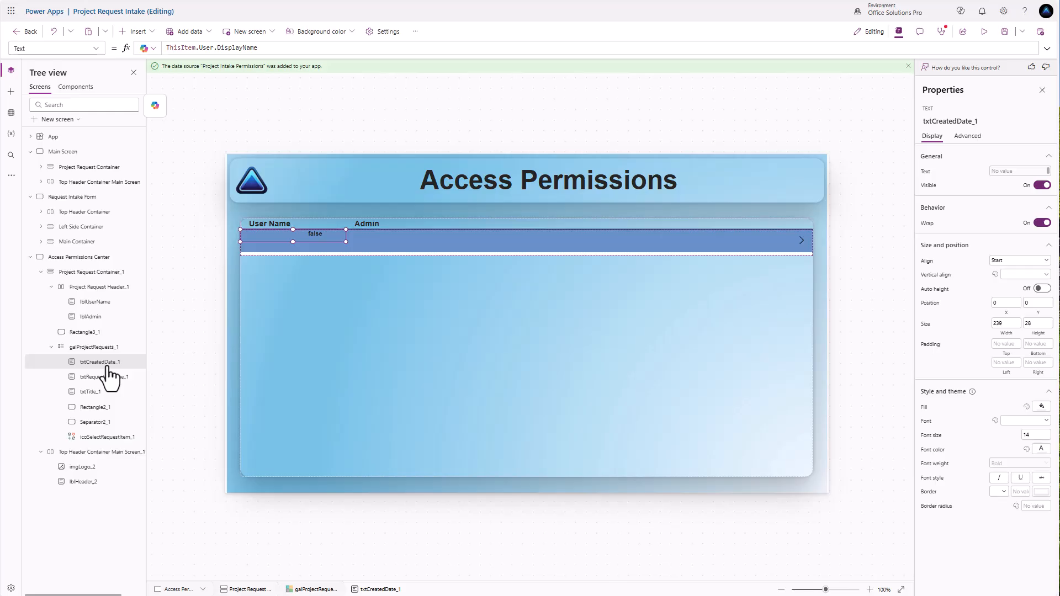
double_click(108, 364)
text(txtUserName)
key(Return)
double_click(109, 377)
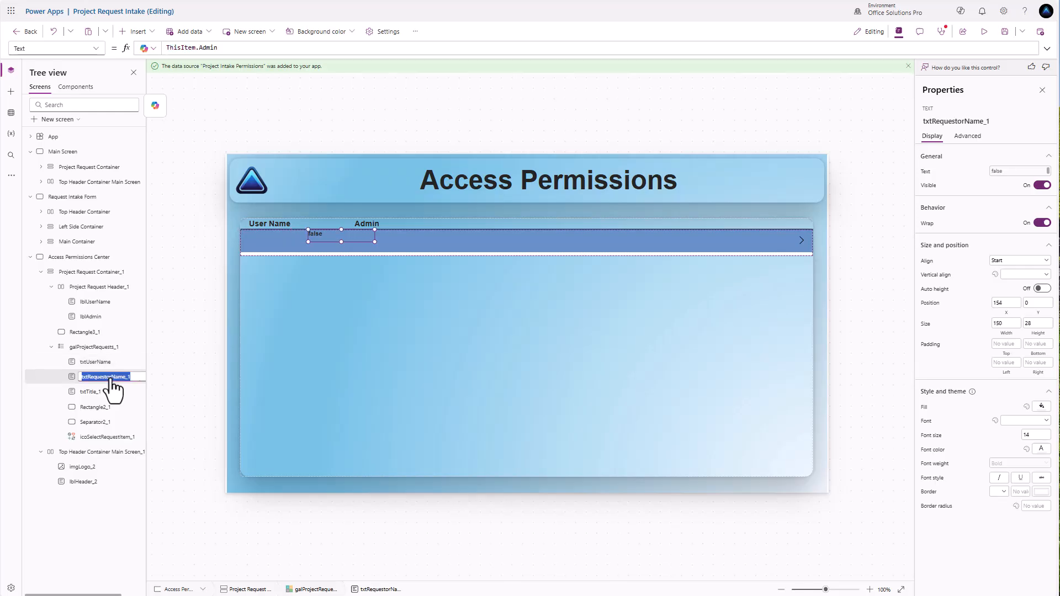
text(txtAdm)
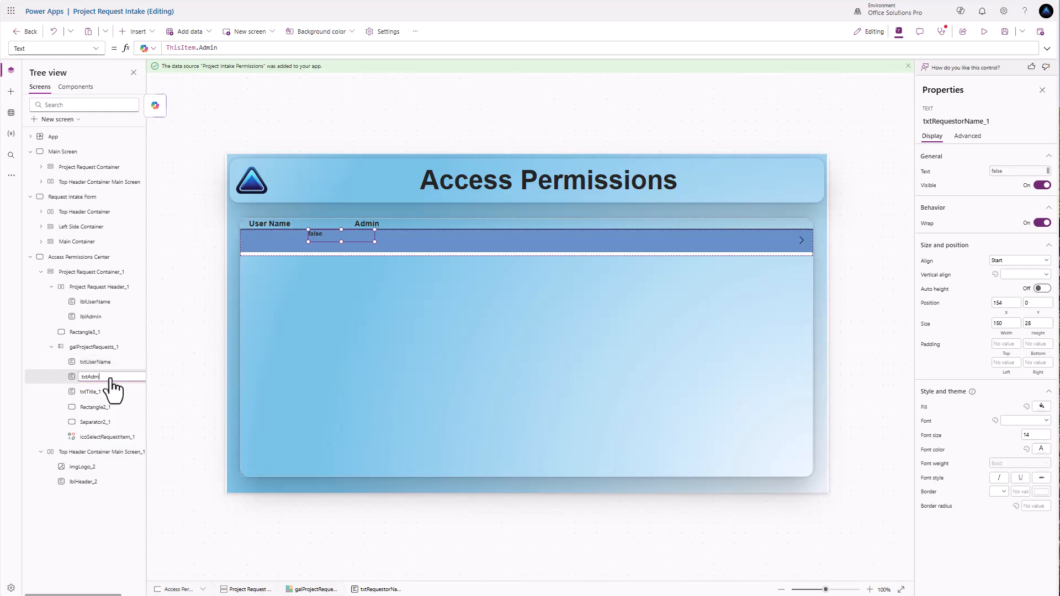
text(in)
key(Return)
click(104, 392)
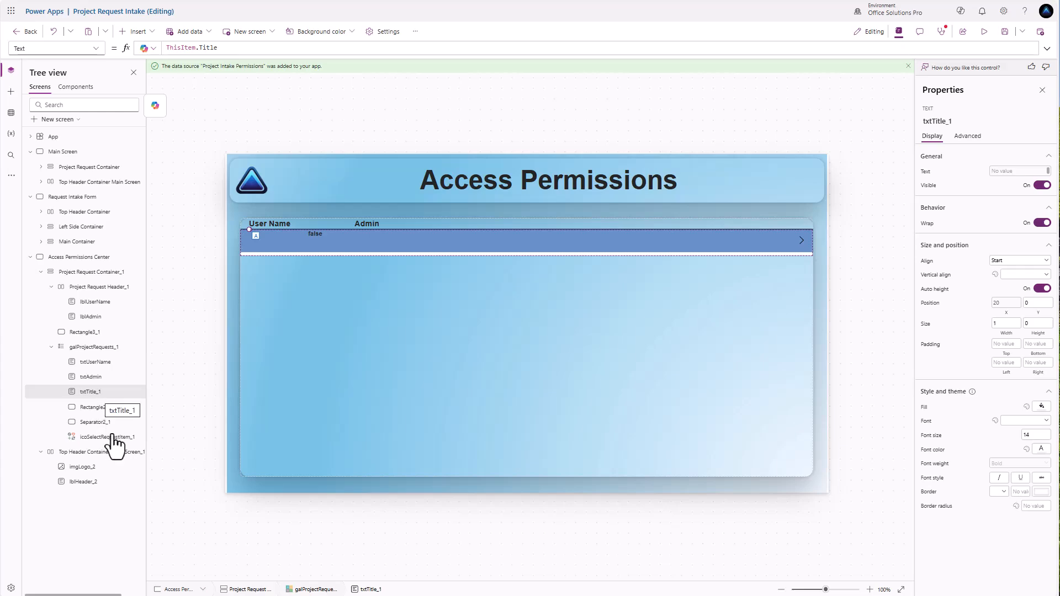
key(Delete)
Step: Set txtUserName's X formula to lblUserName.X and its Width formula to lblUserName.Width
click(101, 368)
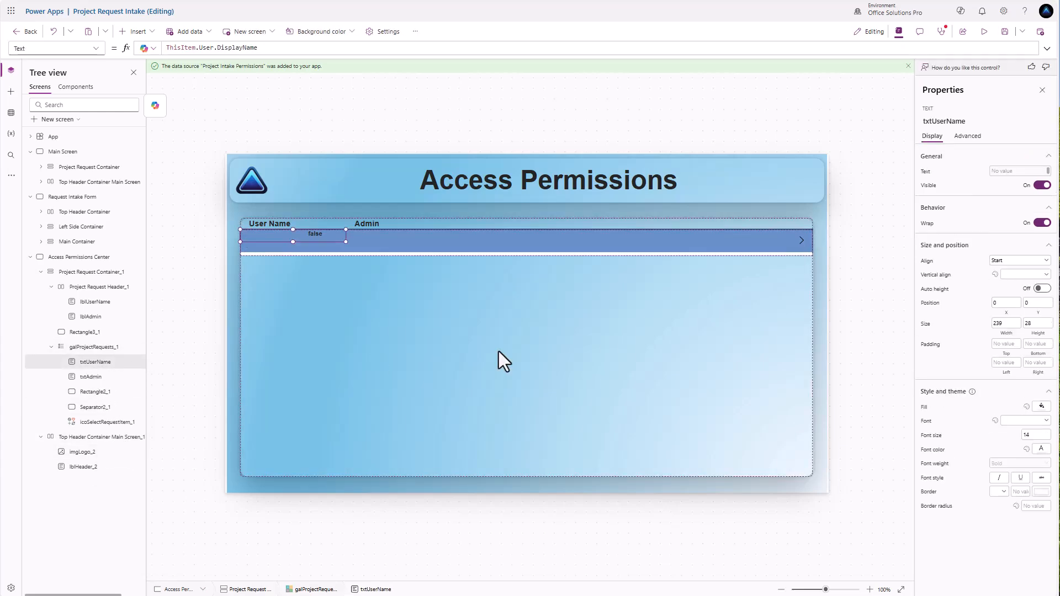
click(1005, 302)
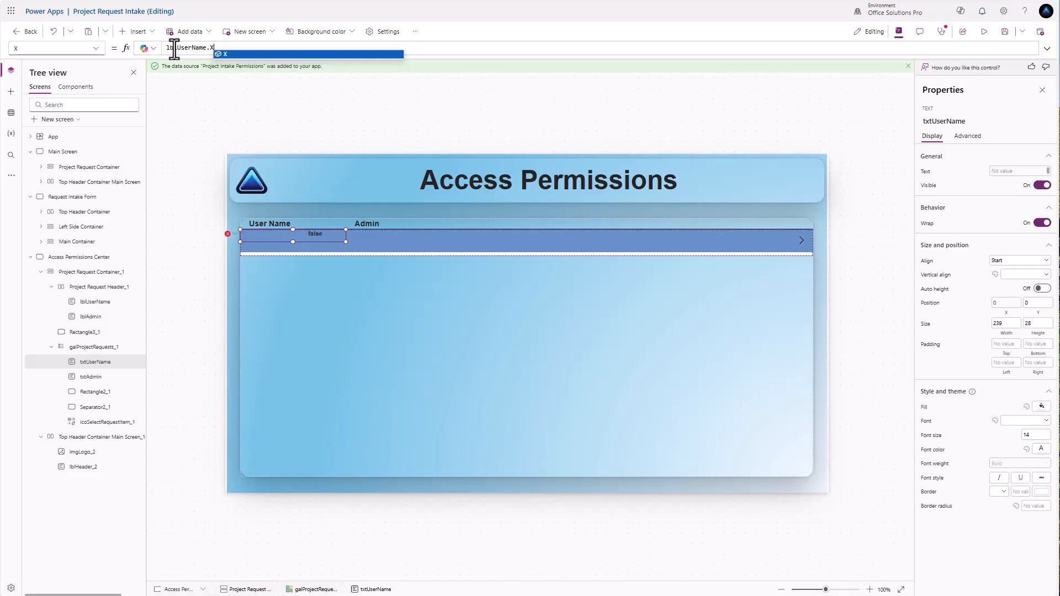
triple_click(222, 48)
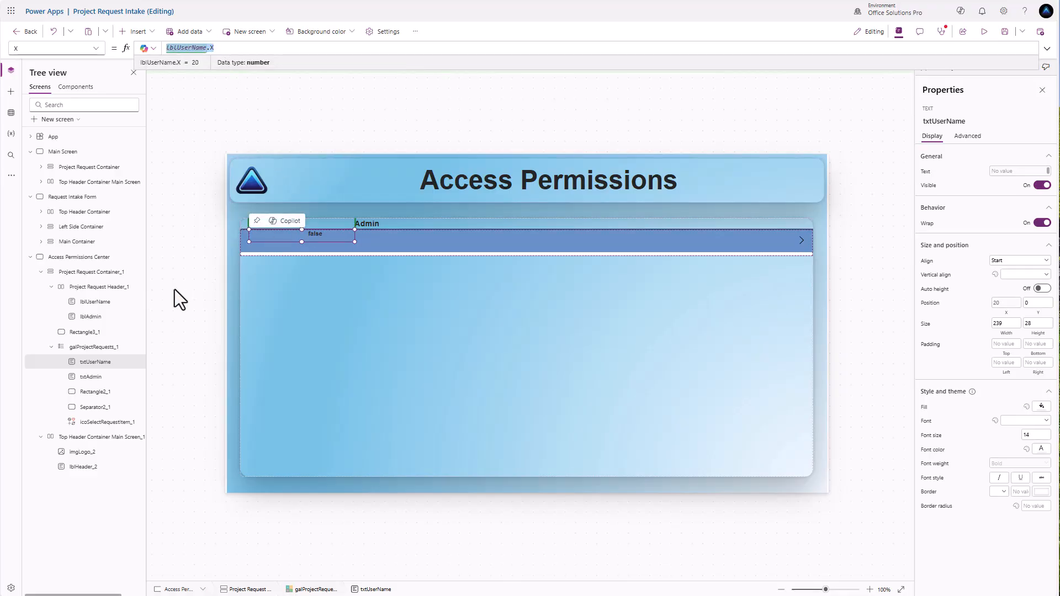
click(1006, 323)
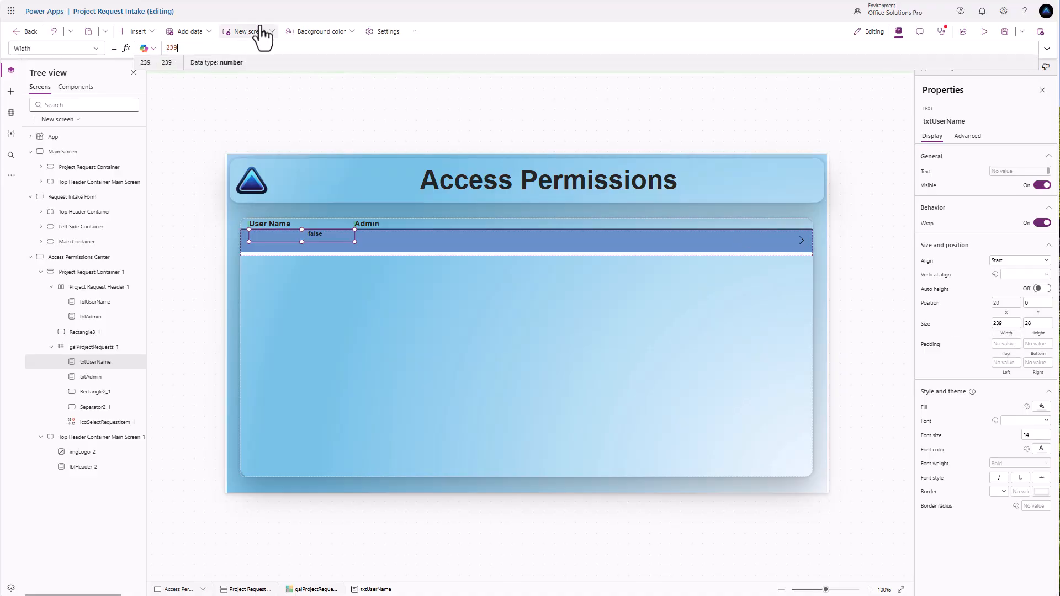
text(lblUserName.Width)
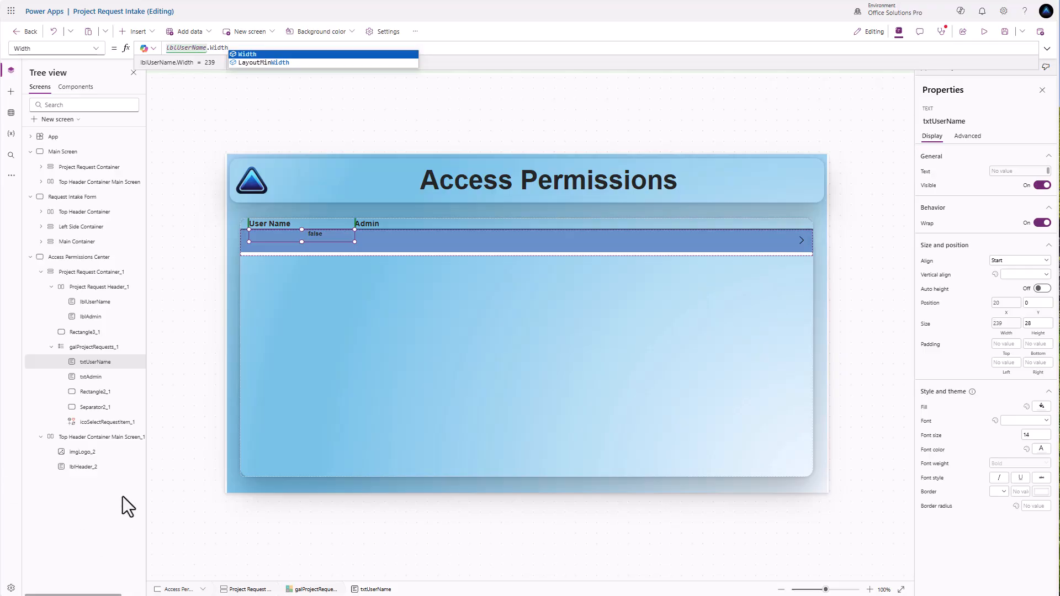
Step: Set txtAdmin's X formula to lblAdmin.X and its Width formula to lblAdmin.Width
click(93, 378)
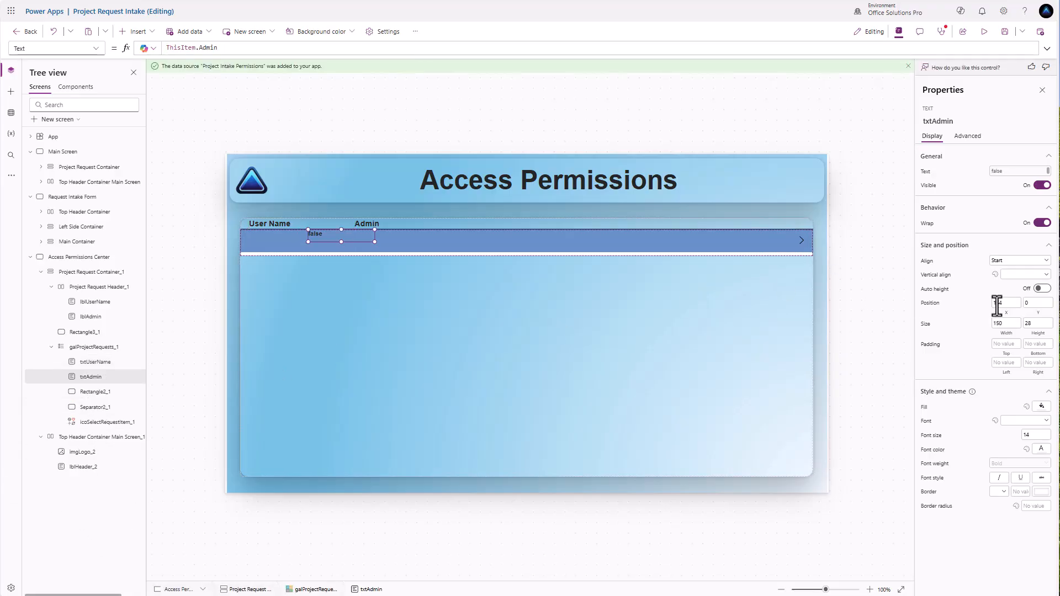
click(998, 303)
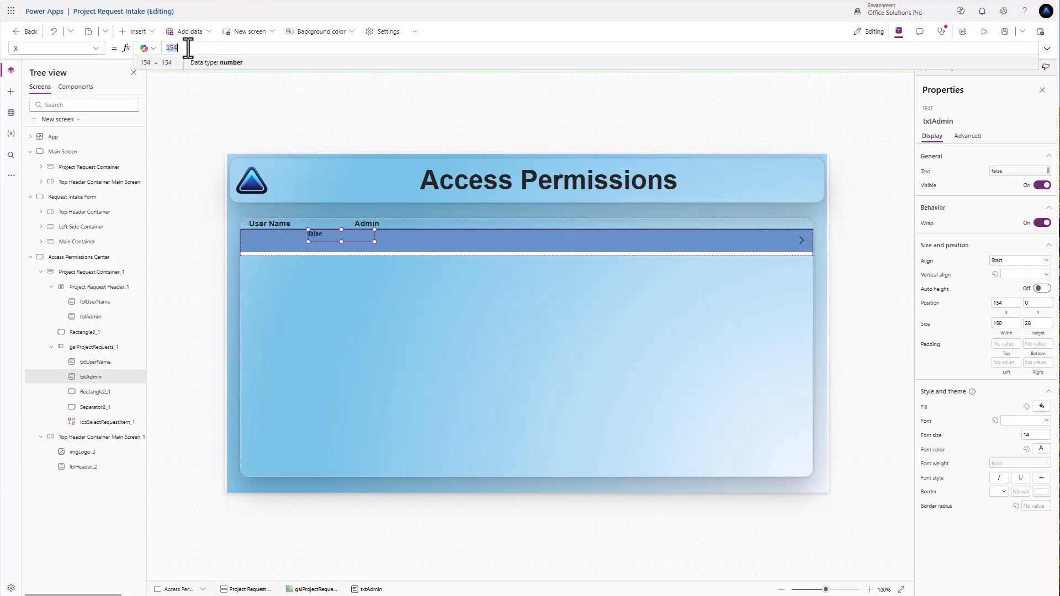
text(lblAdmin.X)
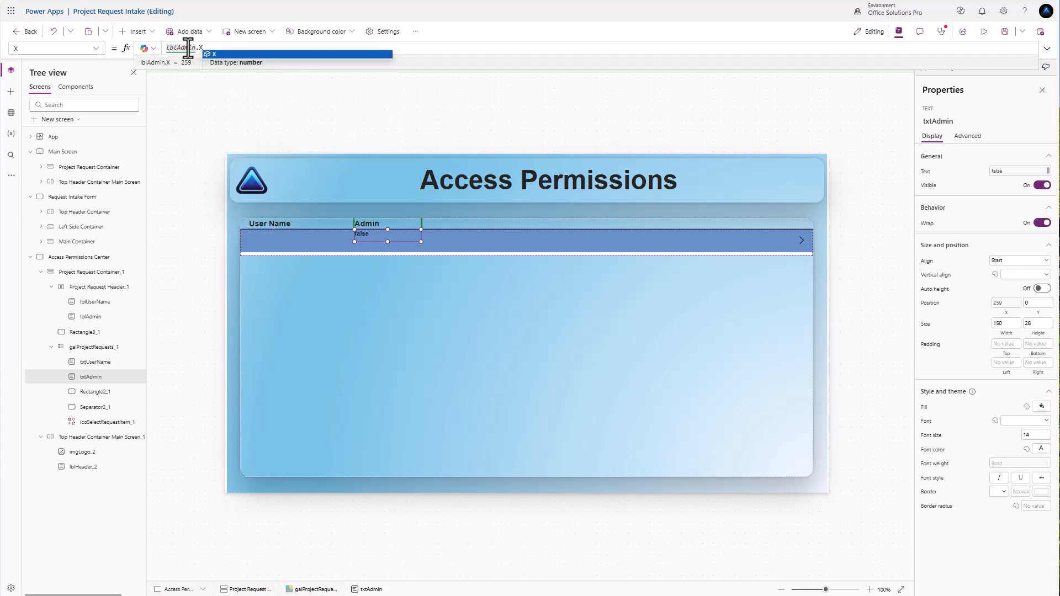
key(ctrl+a)
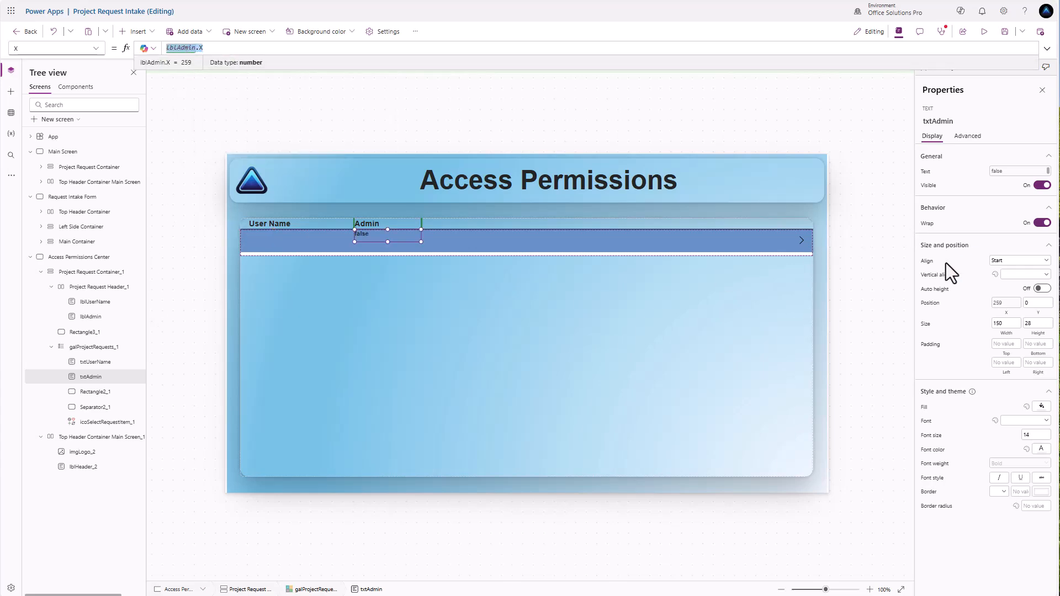
click(992, 325)
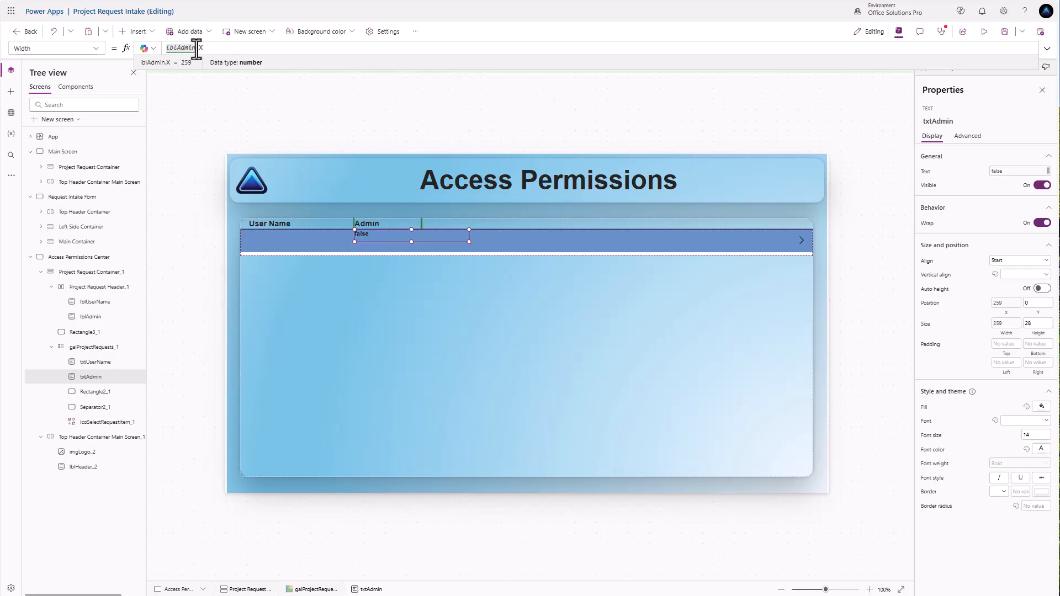
text(.Width)
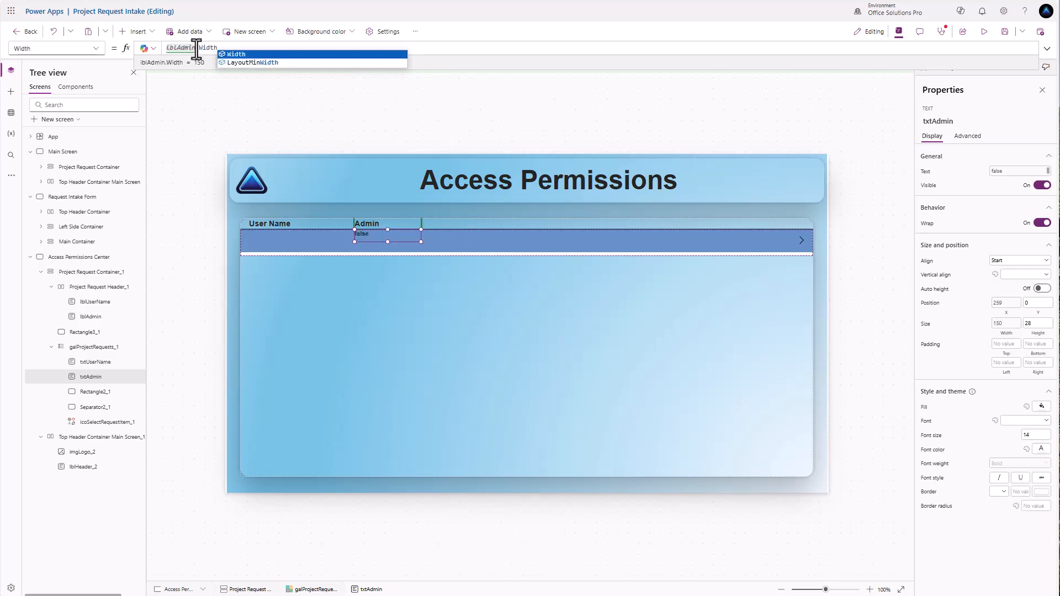
Step: Set the User Name column heading's width to 250 and select the txtAdmin label in the gallery row
click(348, 224)
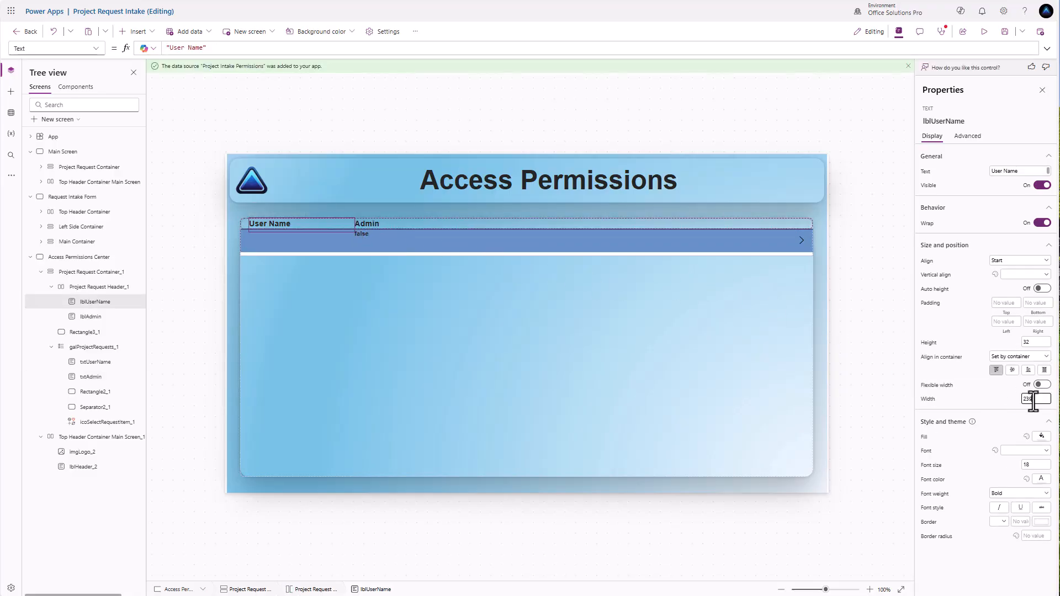
text(250)
click(372, 235)
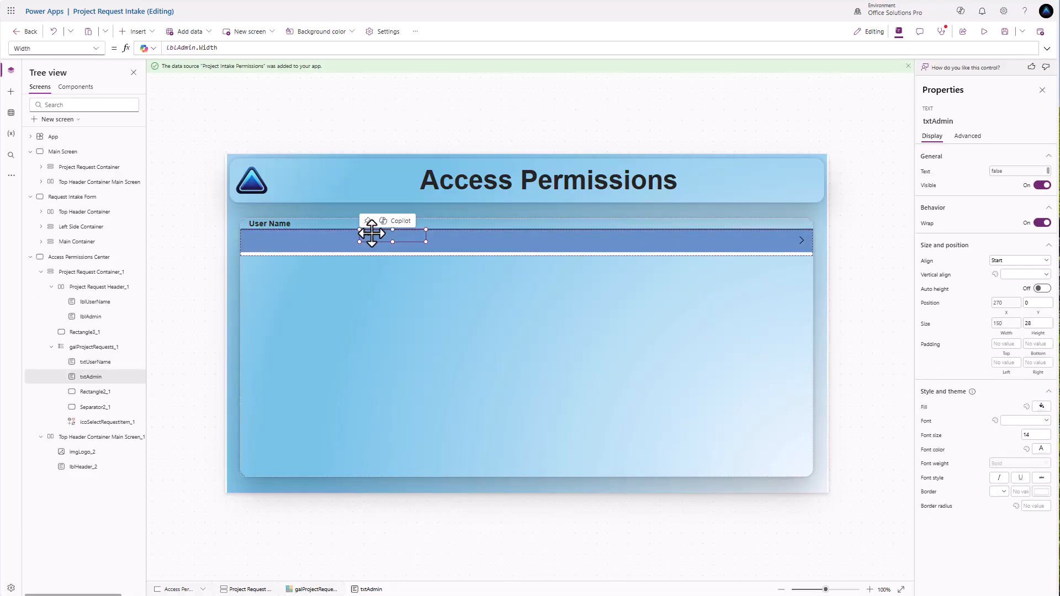
Step: Insert a modern (non-classic) Toggle control into the permissions gallery's template row
click(142, 34)
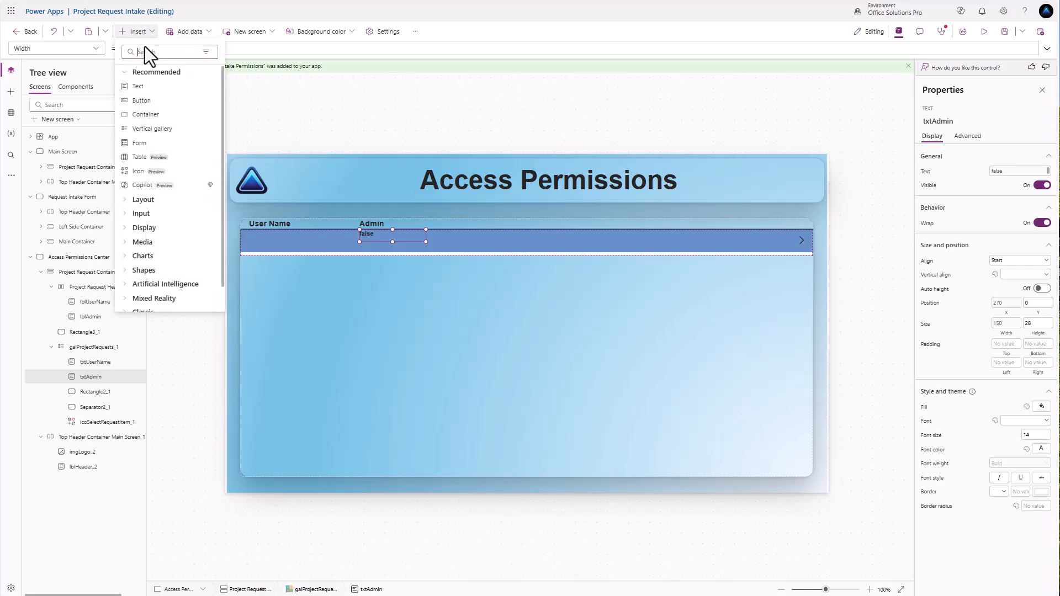
text(tog)
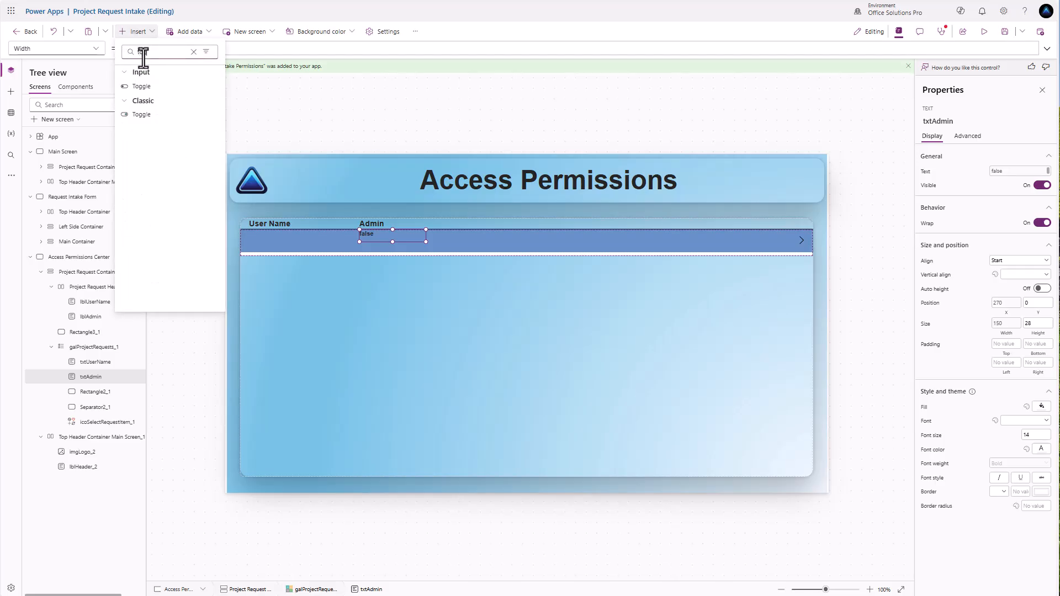
click(141, 89)
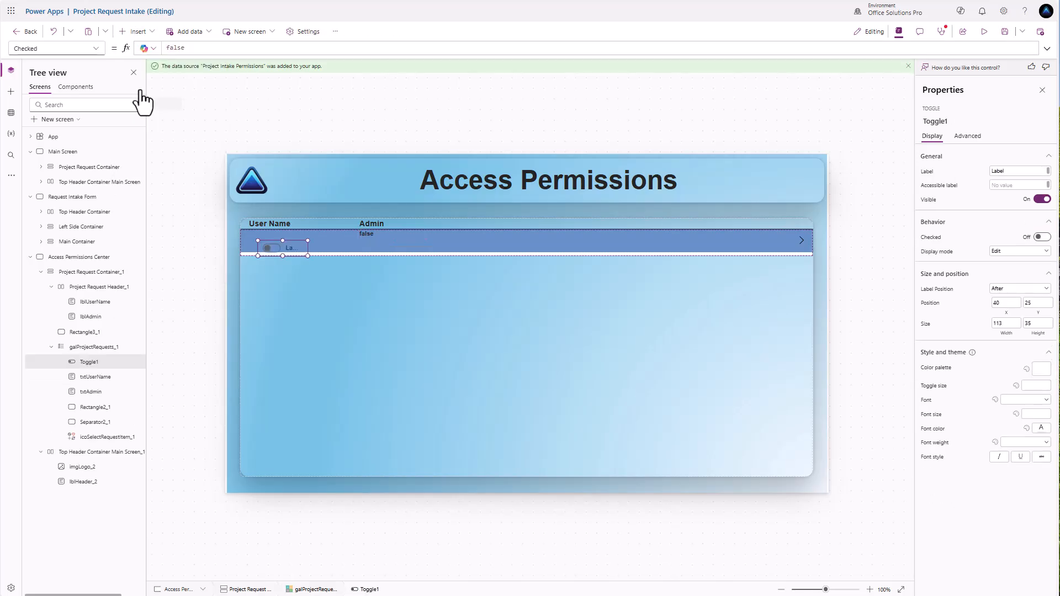
Step: Move the toggle under the Admin heading in the gallery row and set its Checked formula to ThisItem.Admin
drag(289, 246, 387, 244)
click(967, 135)
click(97, 50)
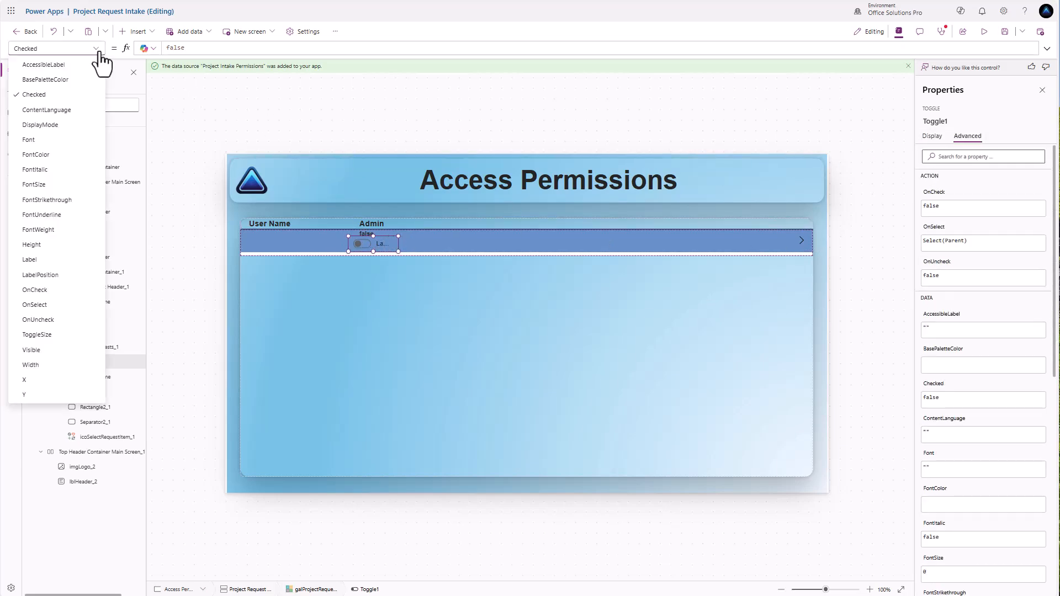
click(98, 51)
double_click(211, 48)
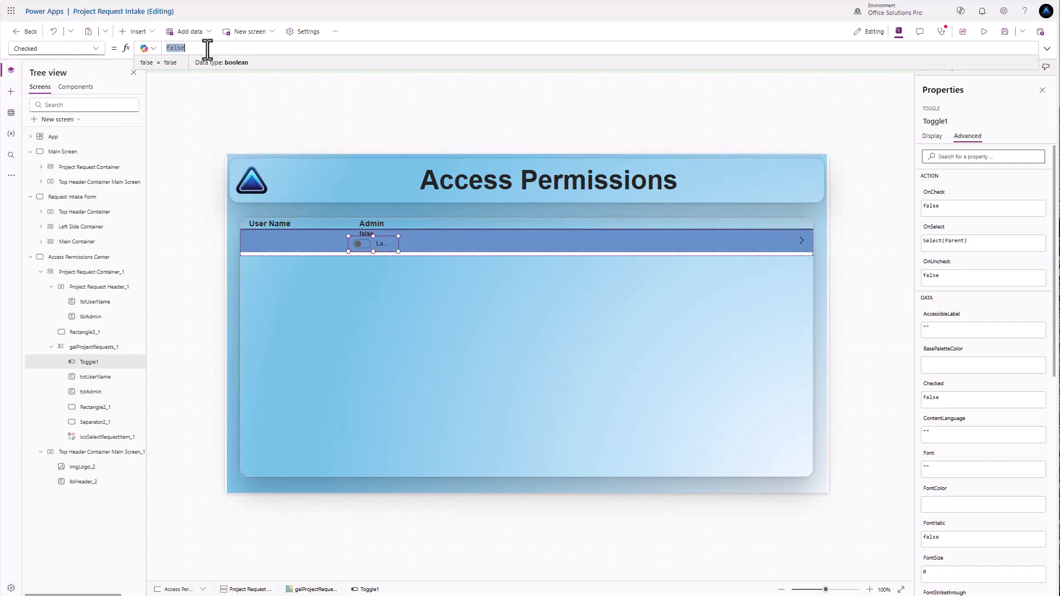
text(ThisItem.)
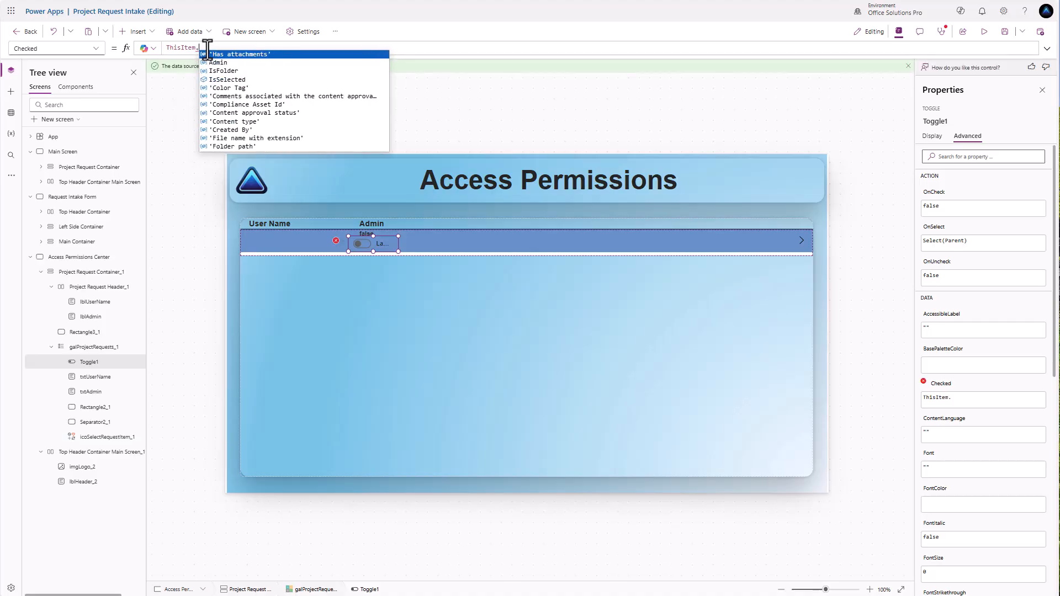
key(Down)
key(Tab)
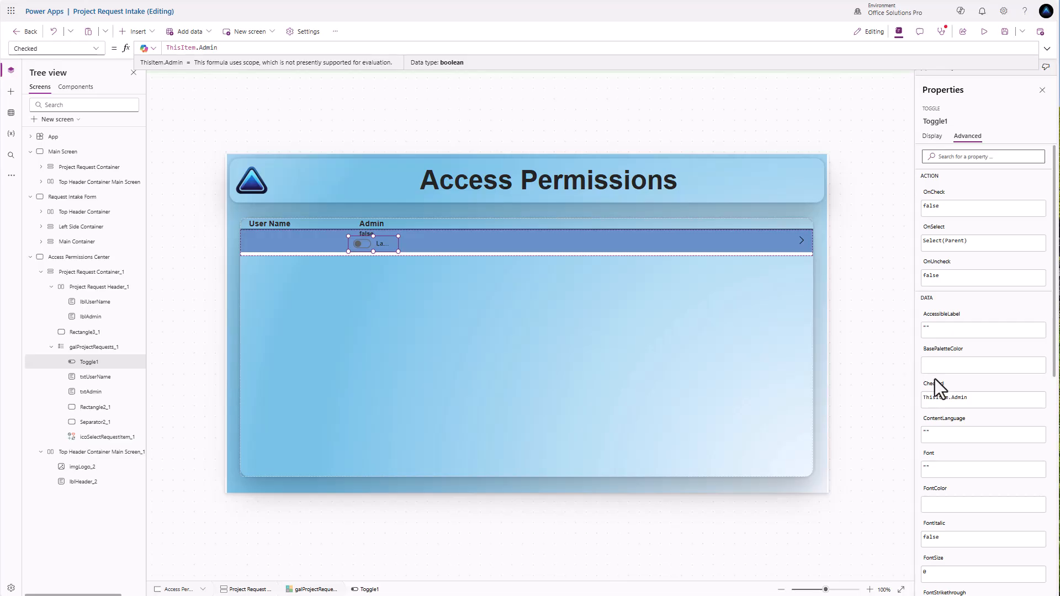
Step: Set the toggle's Label formula to If(ThisItem.Admin = true, "Yes", "No")
click(97, 49)
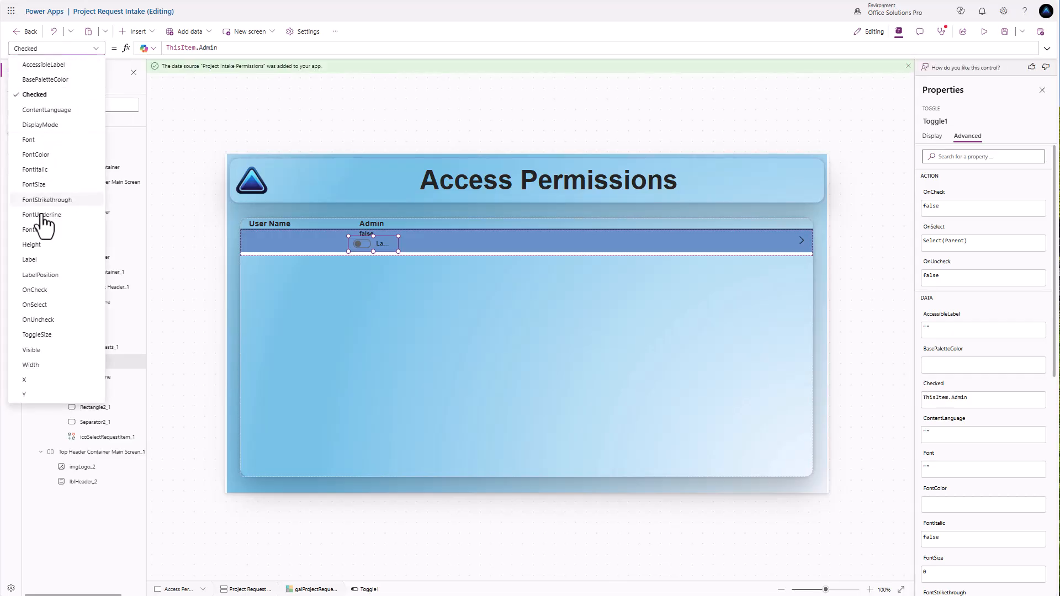
click(35, 260)
click(199, 50)
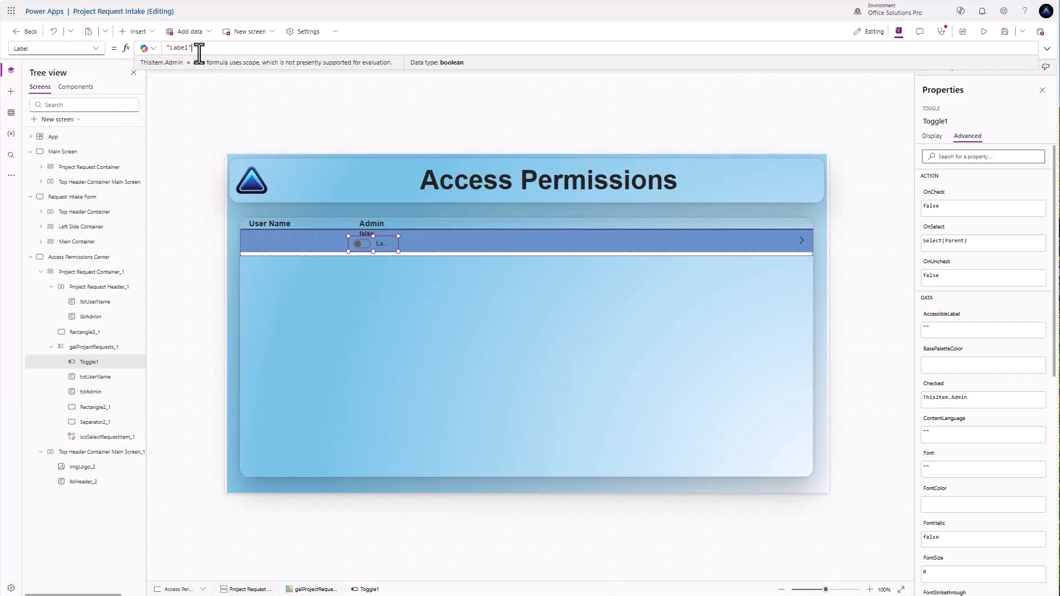
key(ctrl+a)
text(If(ThisI)
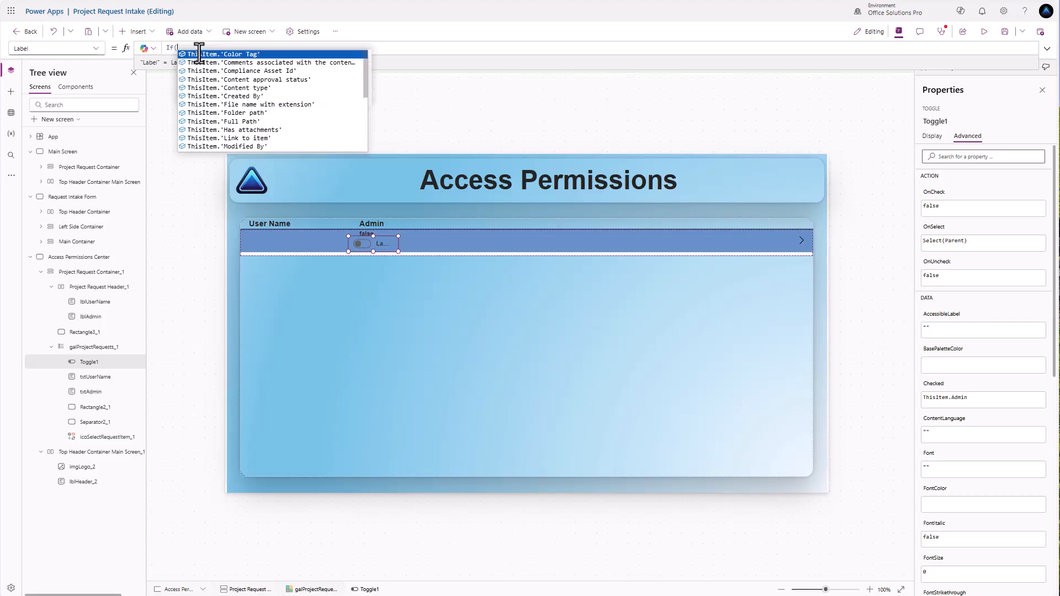
text(tem.Admin)
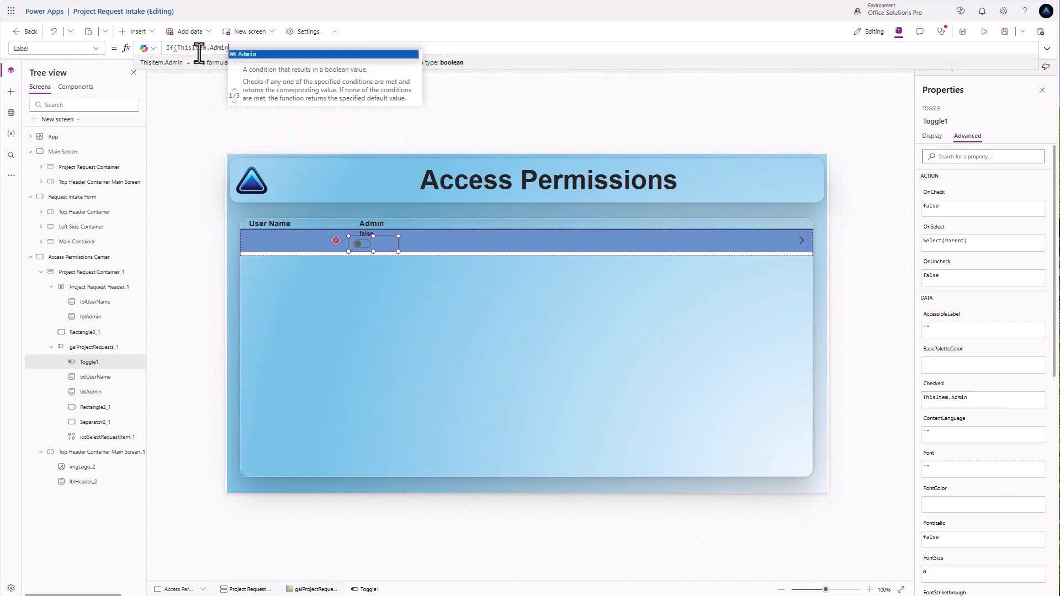
text( = true,)
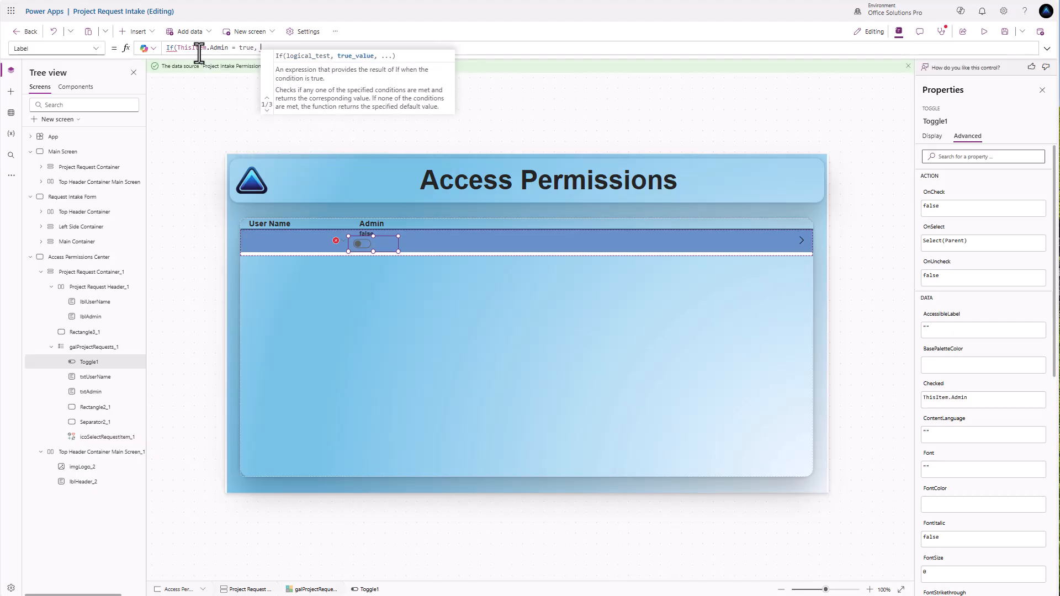
text( "Yes)
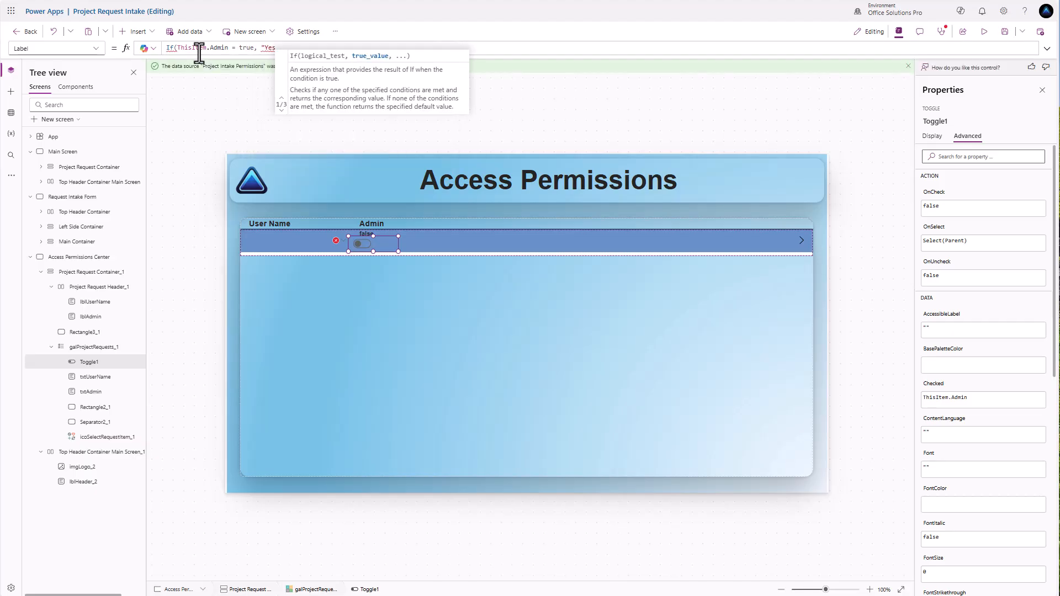
text(", ")
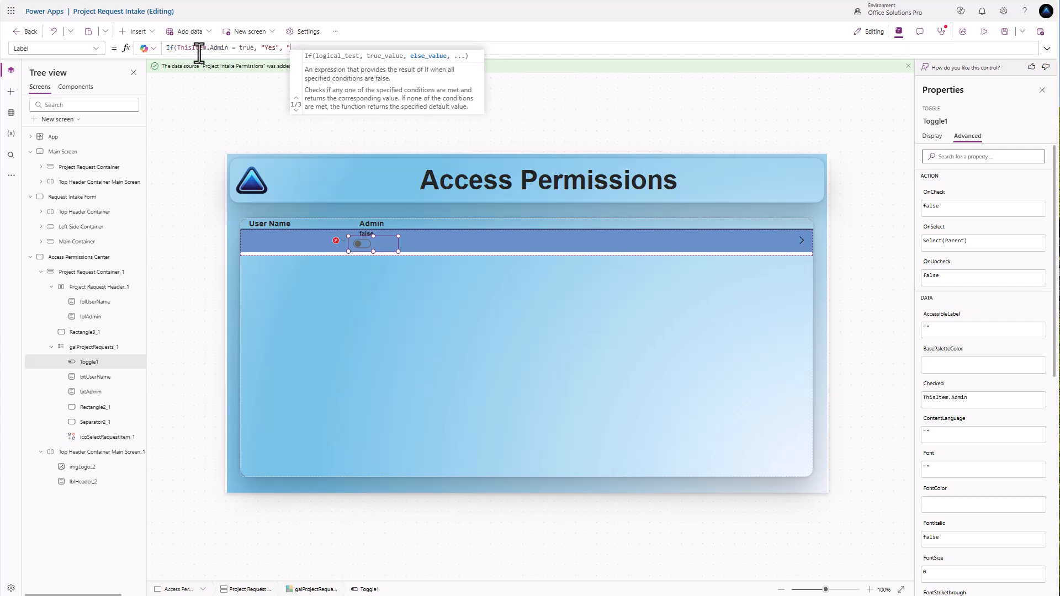
text(No")
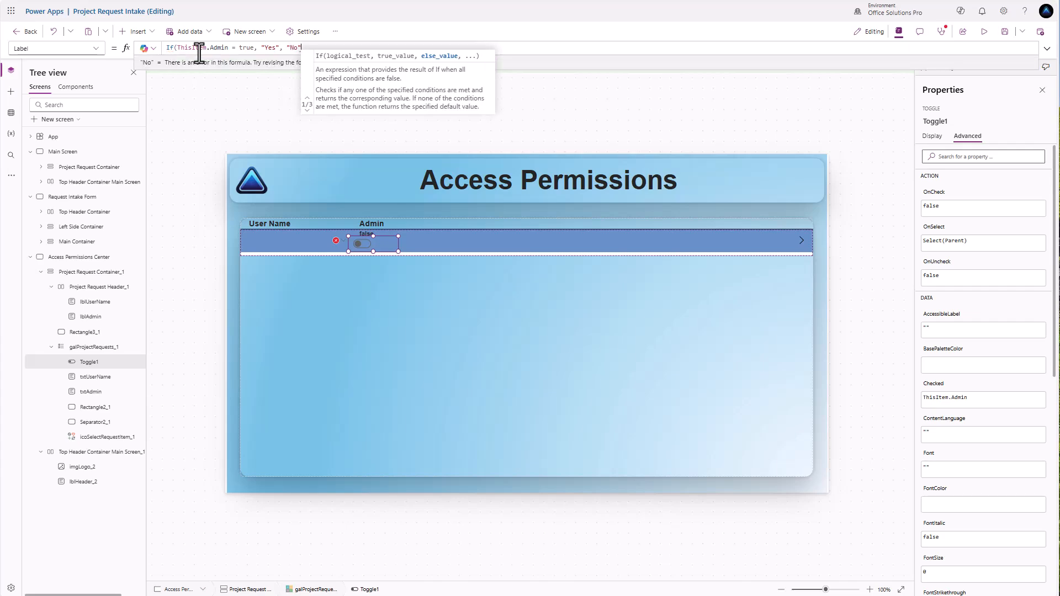
text())
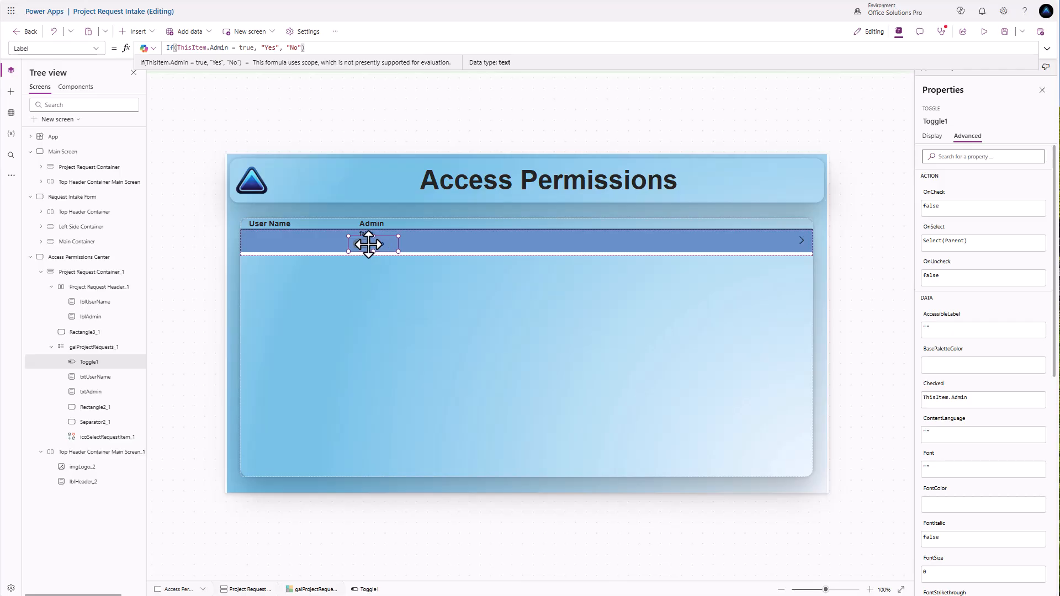
Step: Delete the txtAdmin label from the gallery row and move the toggle slightly up in the Admin column
right_click(100, 395)
click(125, 444)
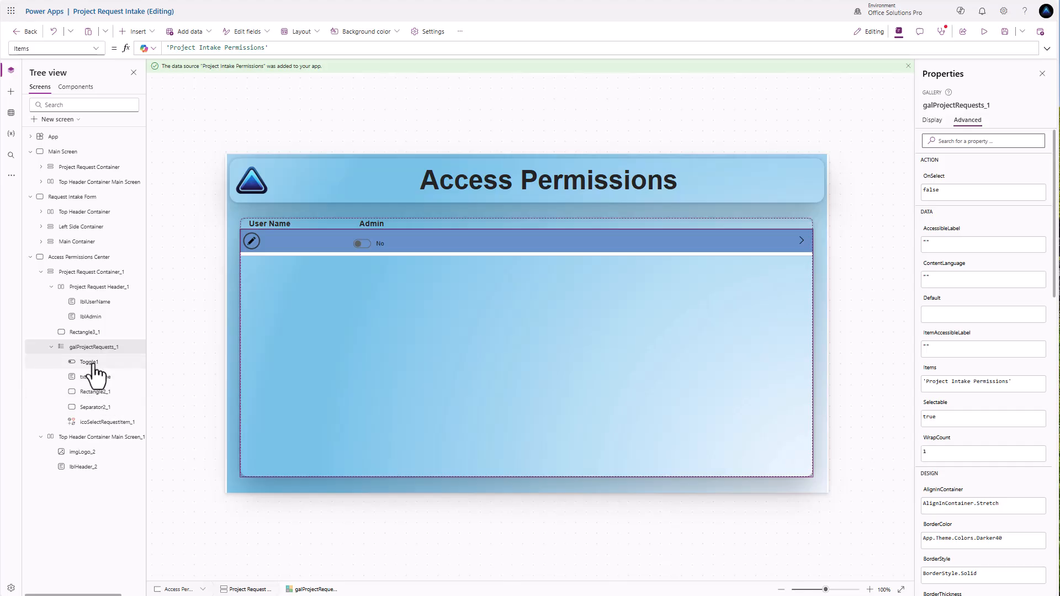
mouse_move(95, 379)
mouse_down()
mouse_move(91, 360)
mouse_move(93, 375)
mouse_up()
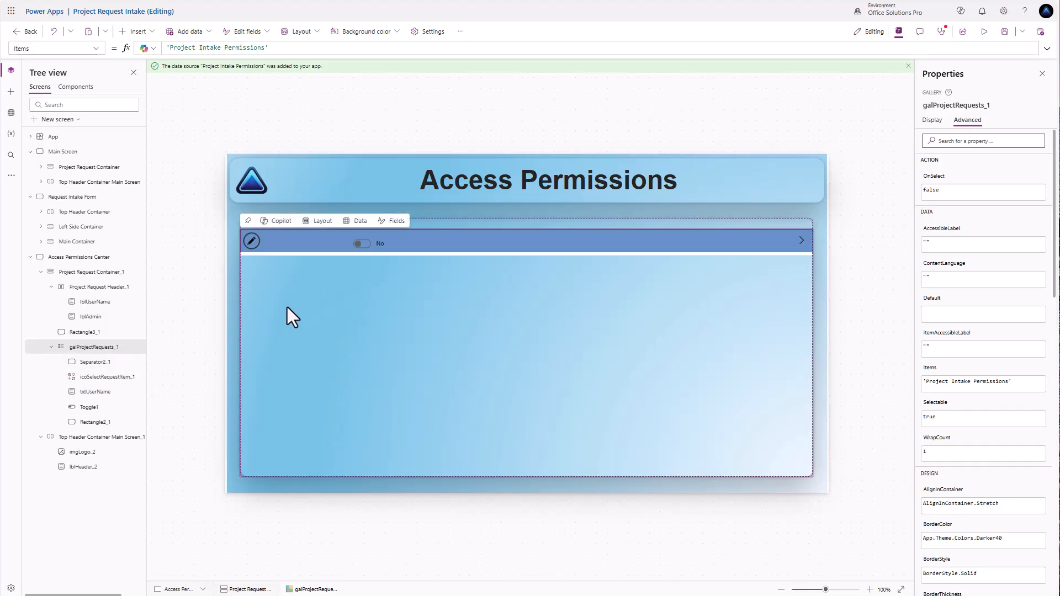
click(377, 244)
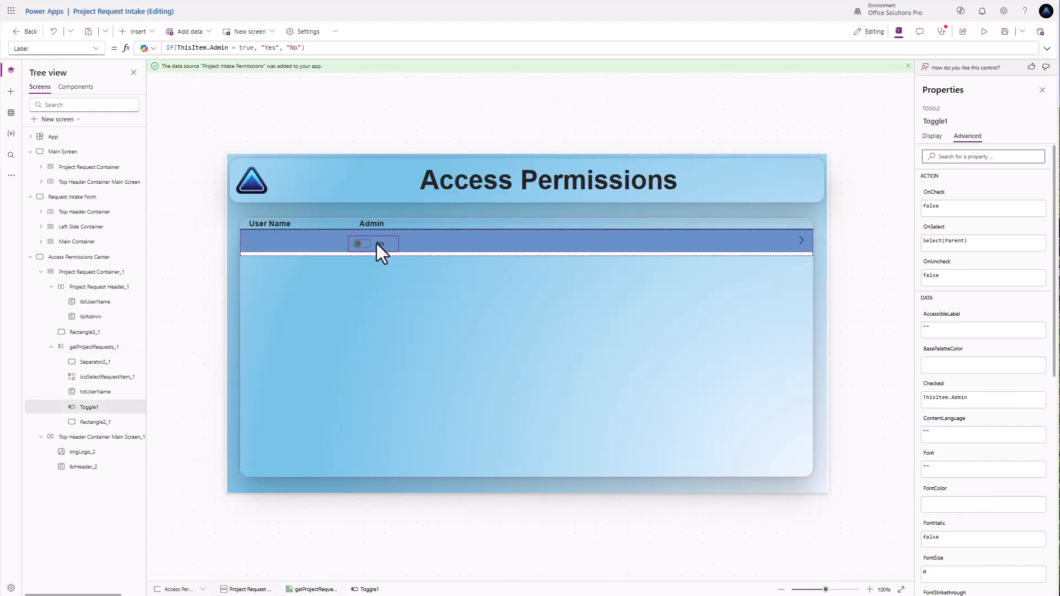
drag(376, 239, 376, 237)
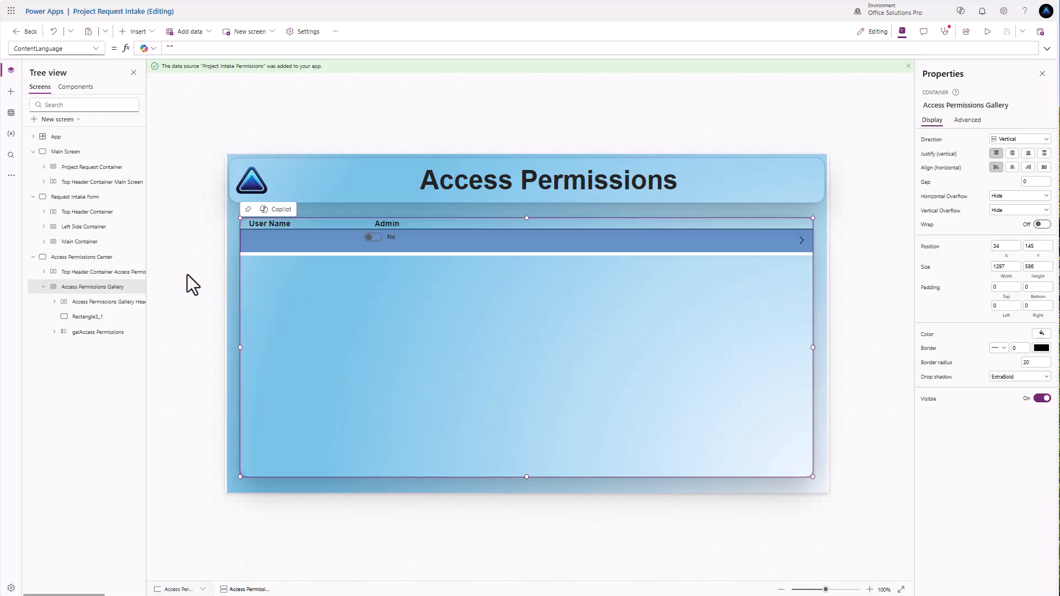
Step: Insert a vertical container inside the Access Permissions Gallery container, placed above the Access Permissions Gallery Header
click(88, 257)
click(95, 288)
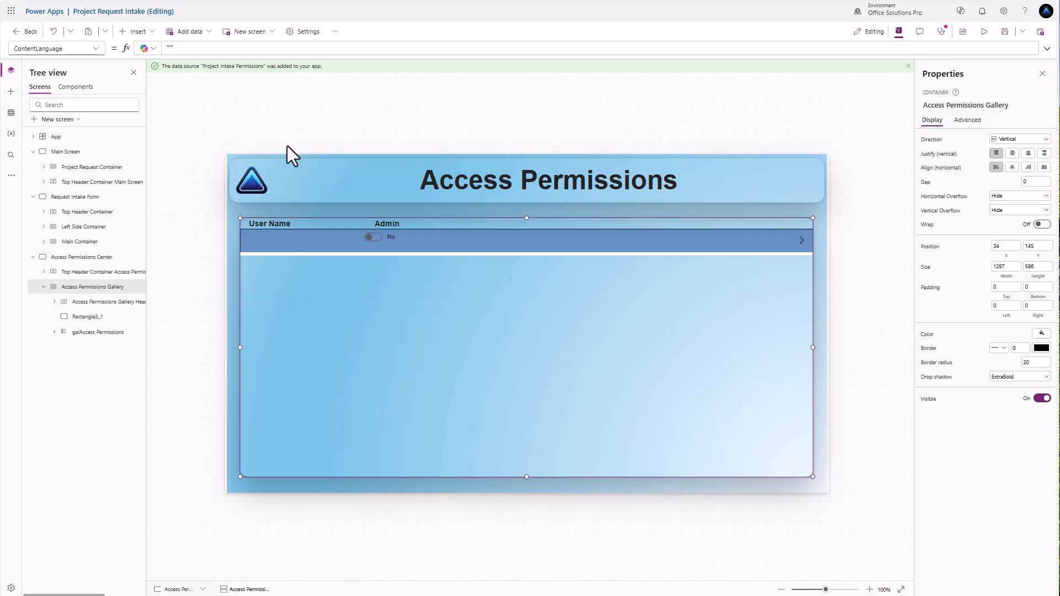
click(144, 33)
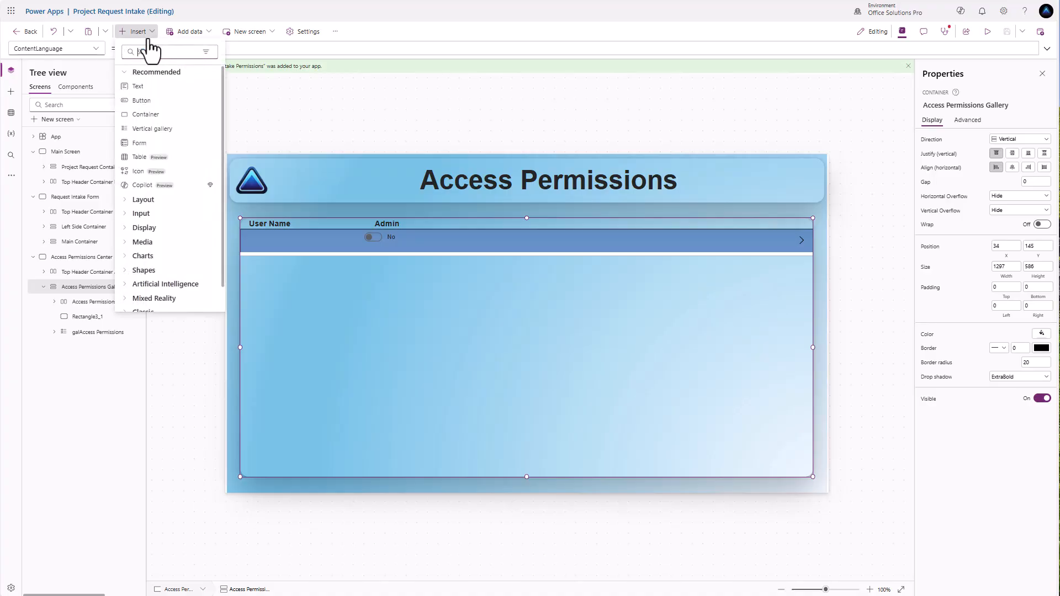
text(cont)
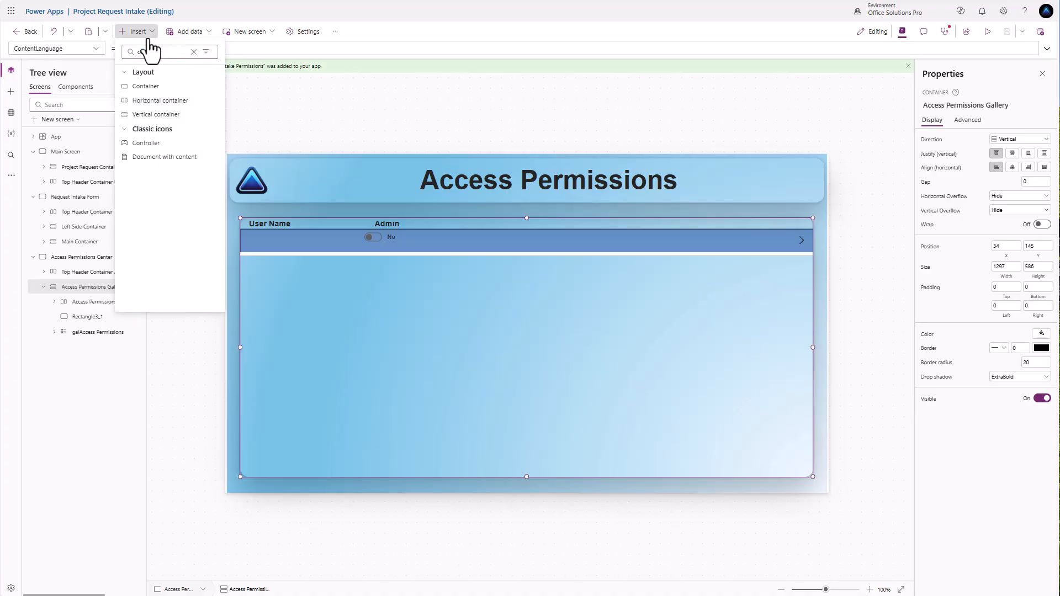
click(157, 116)
drag(99, 307, 98, 309)
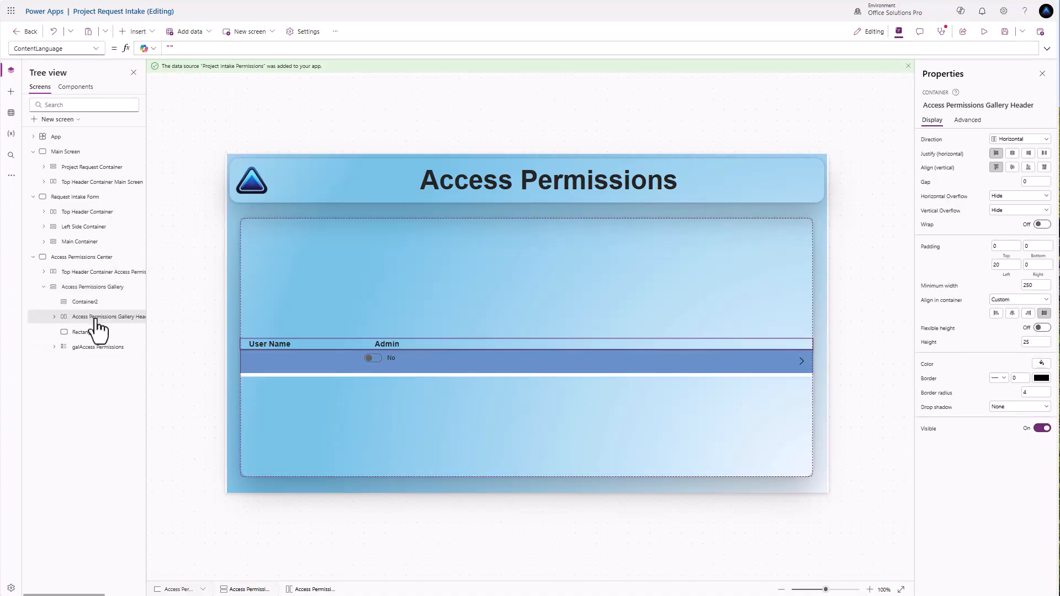
Step: Move the Access Permissions Gallery Header, Rectangle3_1 and galAccess Permissions into the new vertical container, Container2
right_click(97, 319)
click(117, 347)
click(86, 304)
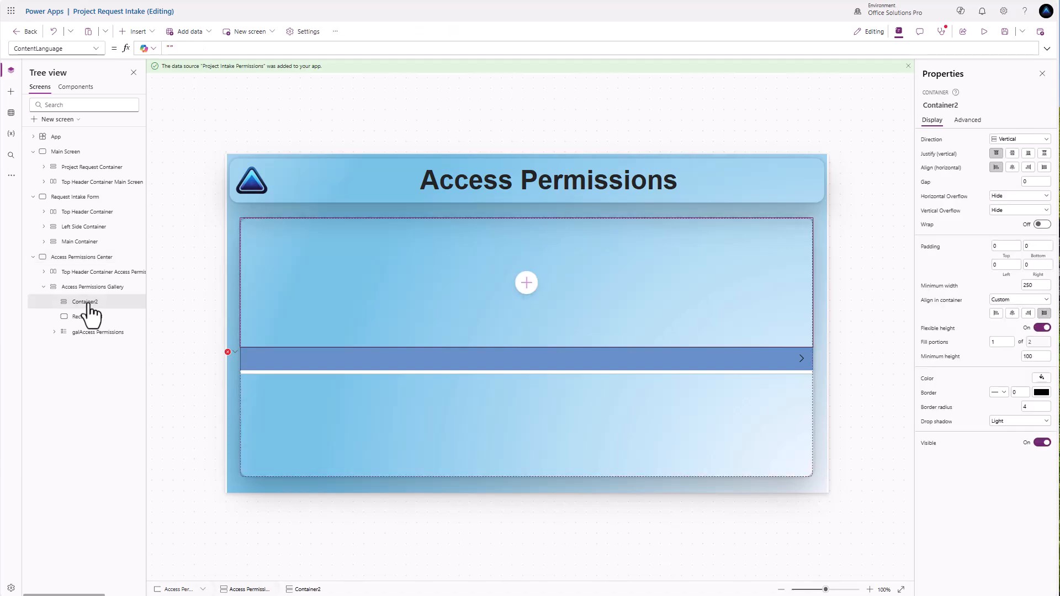
key(ctrl+v)
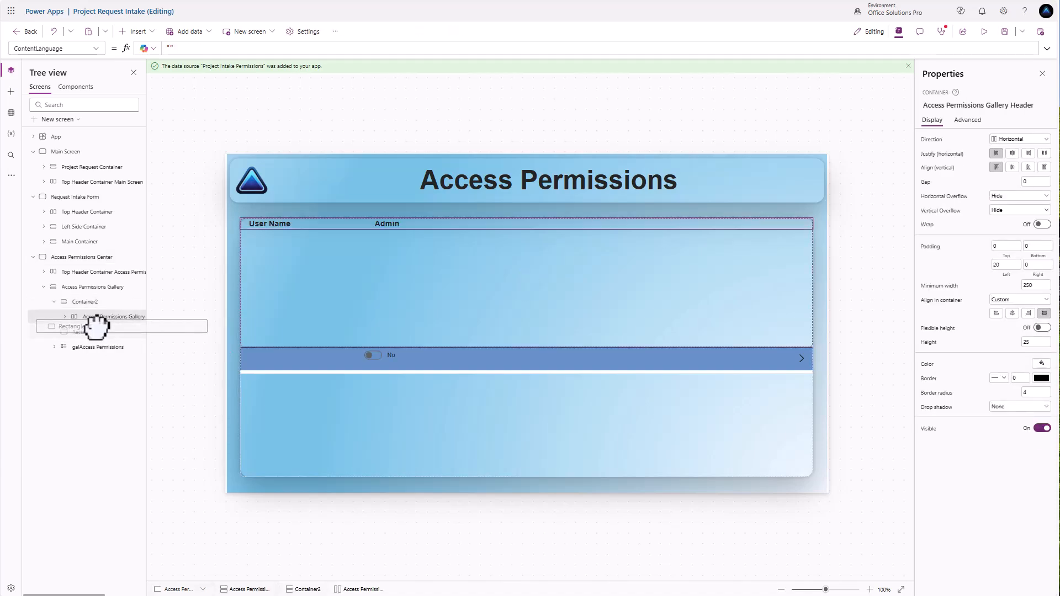
click(179, 271)
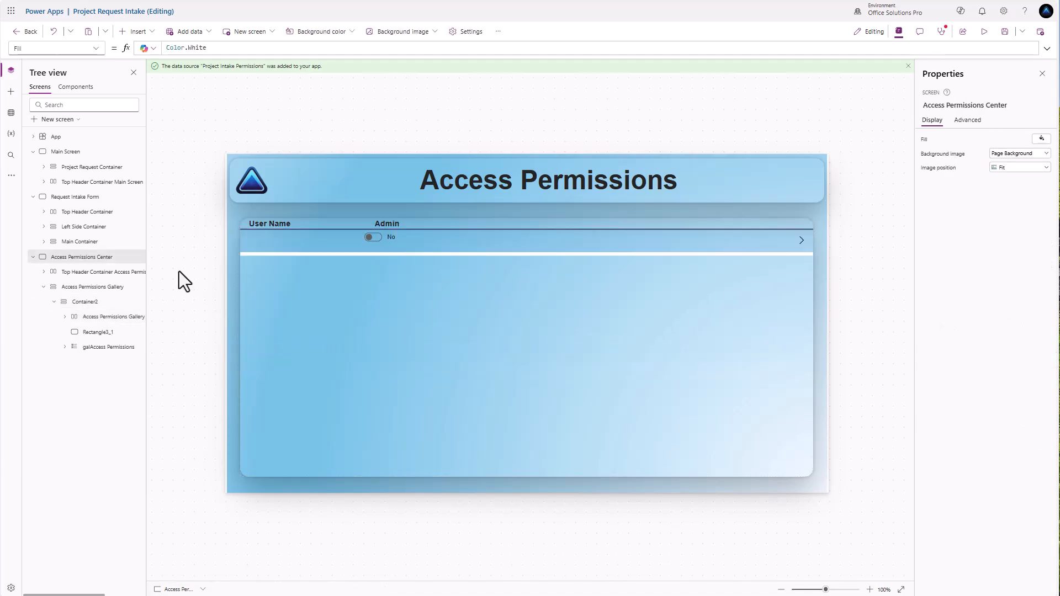
Step: Rename the outer Access Permissions Gallery container as Access Permissions Main Container
click(80, 292)
double_click(106, 287)
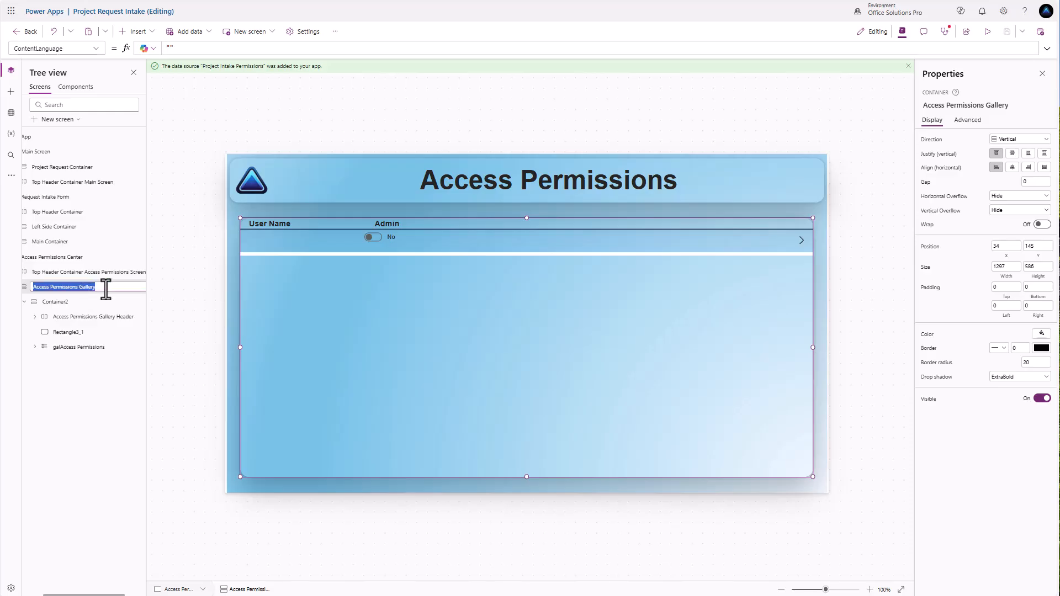
text(A)
key(Return)
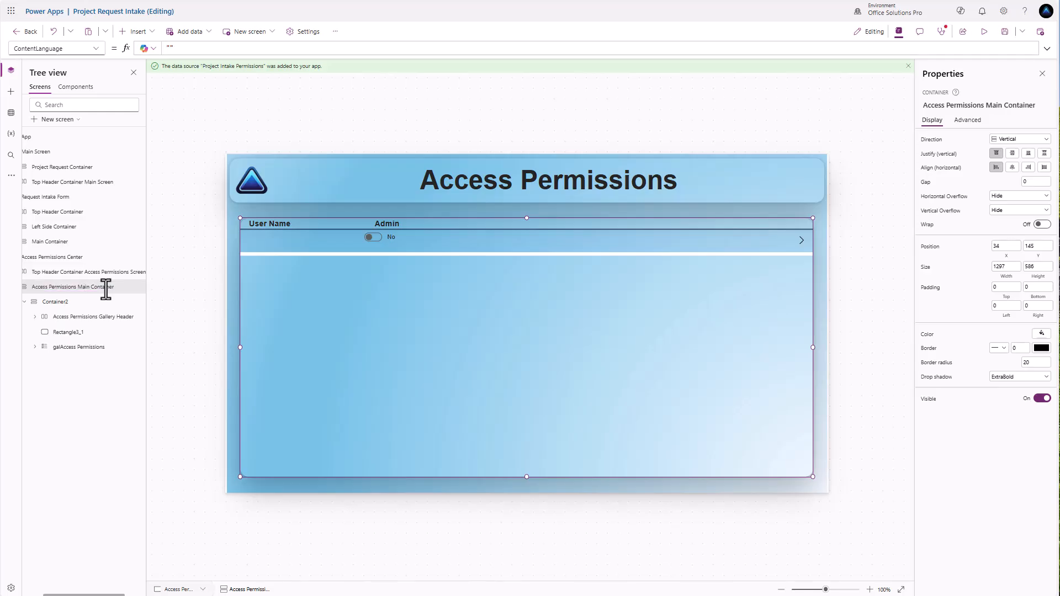
Step: Rename Container2, which holds the gallery and its header, as Access Permission Gallery
double_click(62, 301)
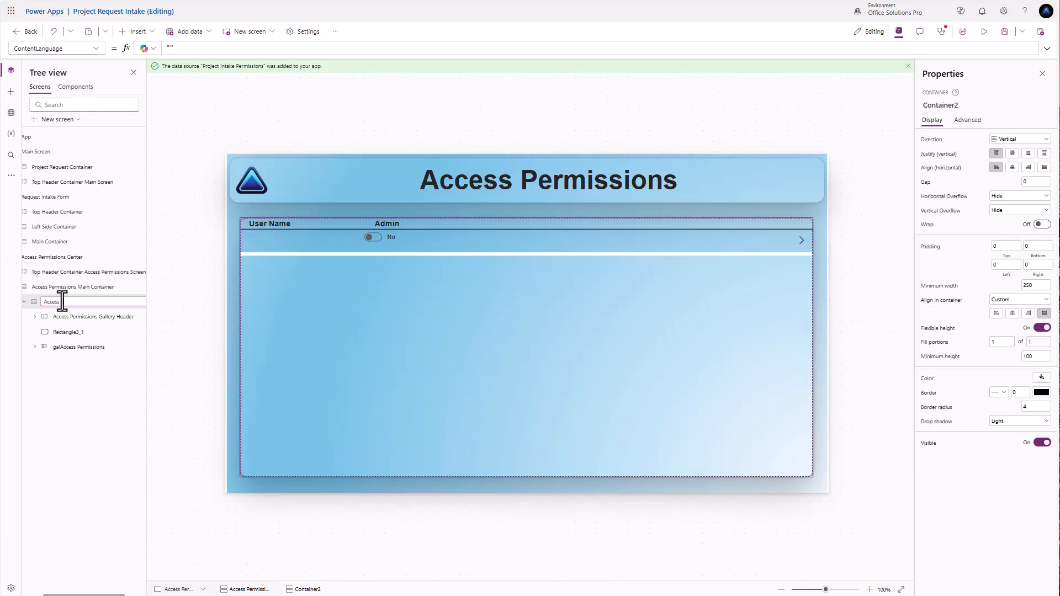
text(Access Permissions Gallery)
key(Return)
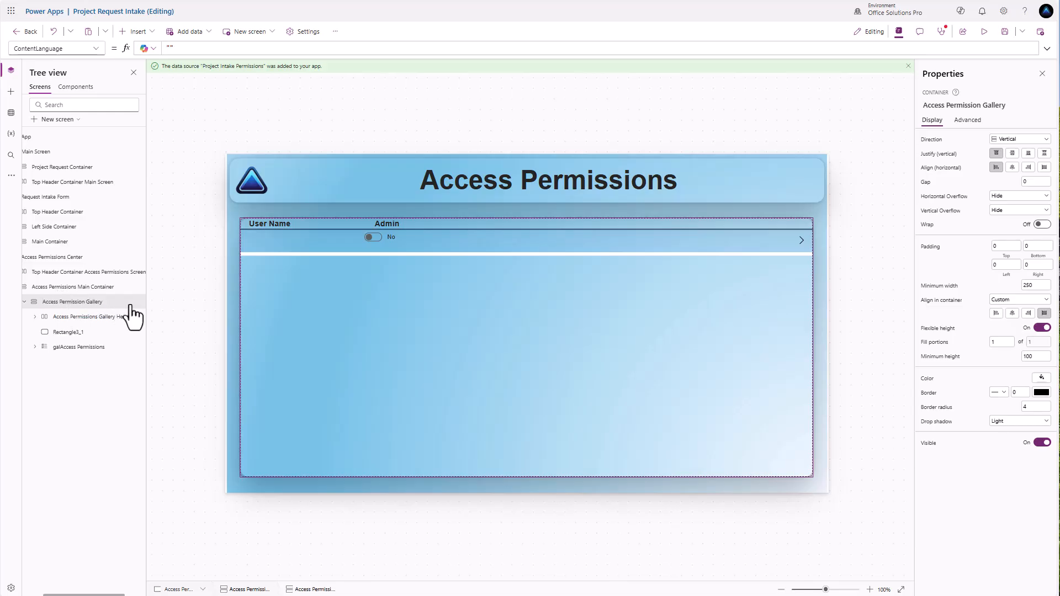
Step: Set the layout direction of Access Permissions Main Container to Horizontal
click(100, 289)
click(1019, 140)
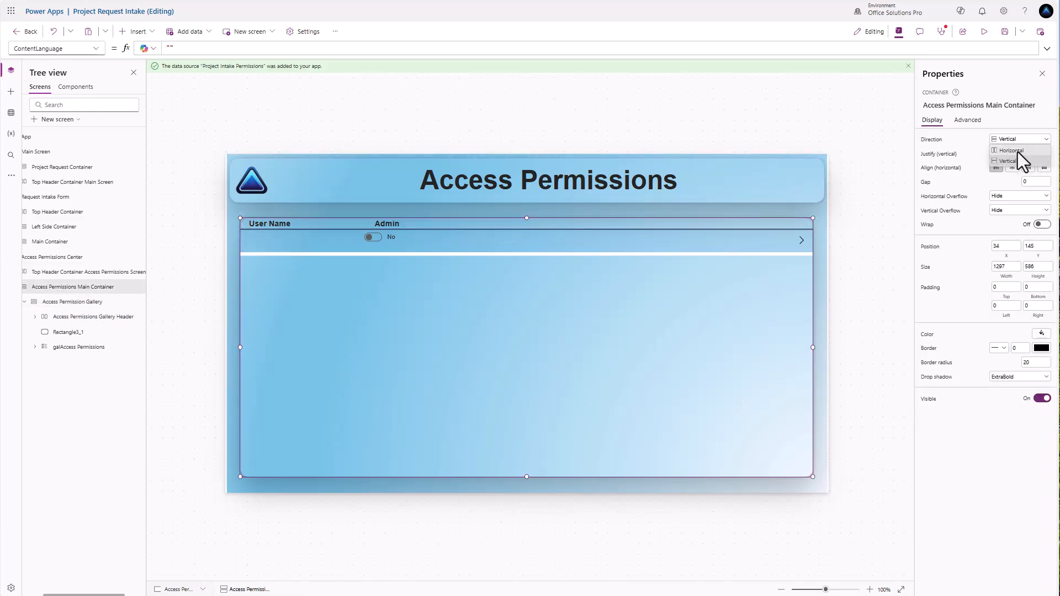
click(1013, 150)
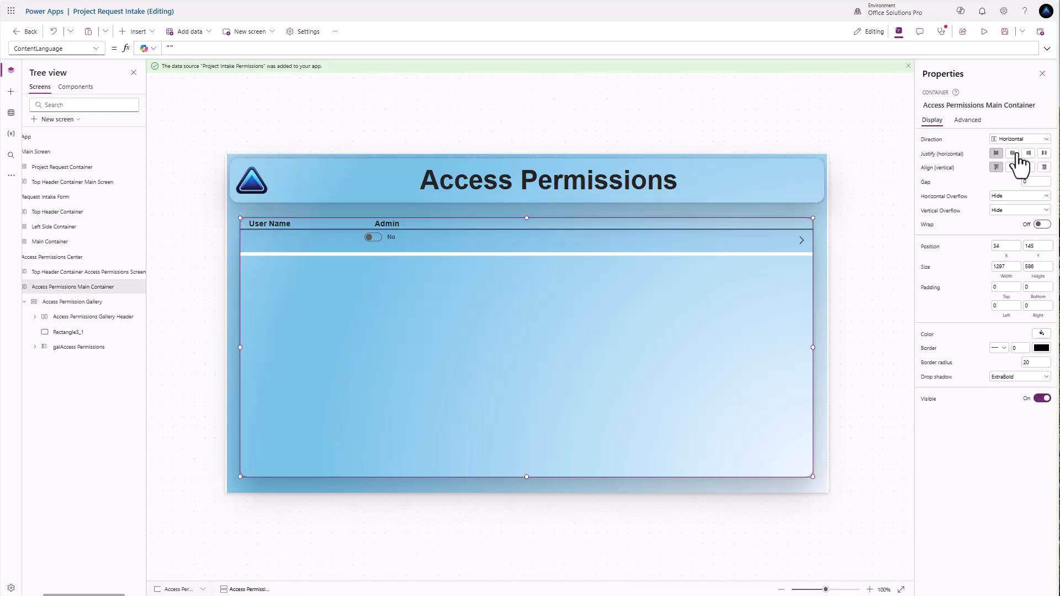
Step: Add a vertical container beside Access Permission Gallery in the main container and insert a horizontal container inside it
click(139, 32)
text(ver)
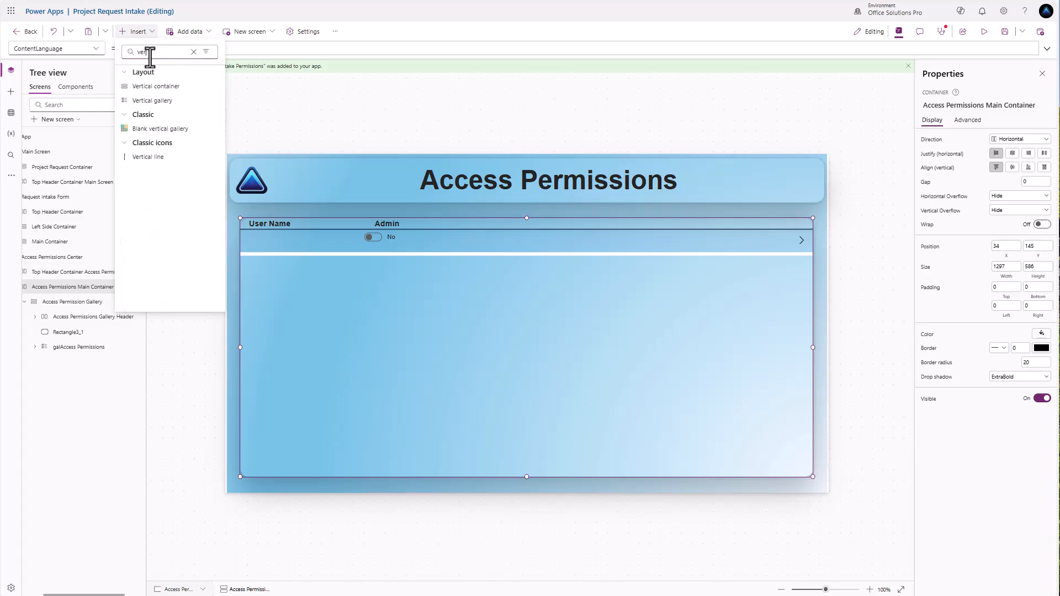
click(155, 88)
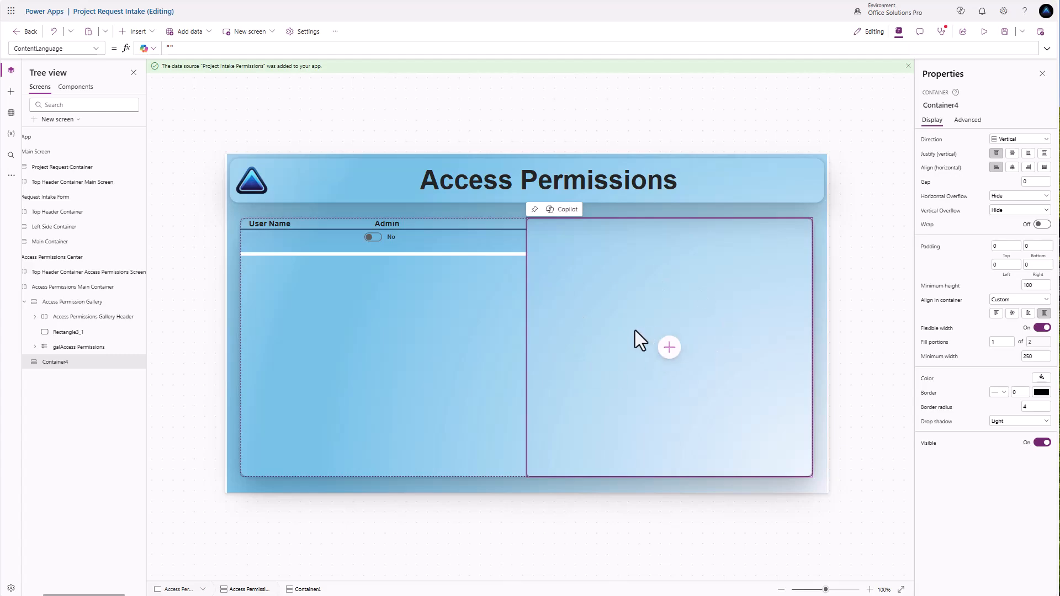
click(669, 347)
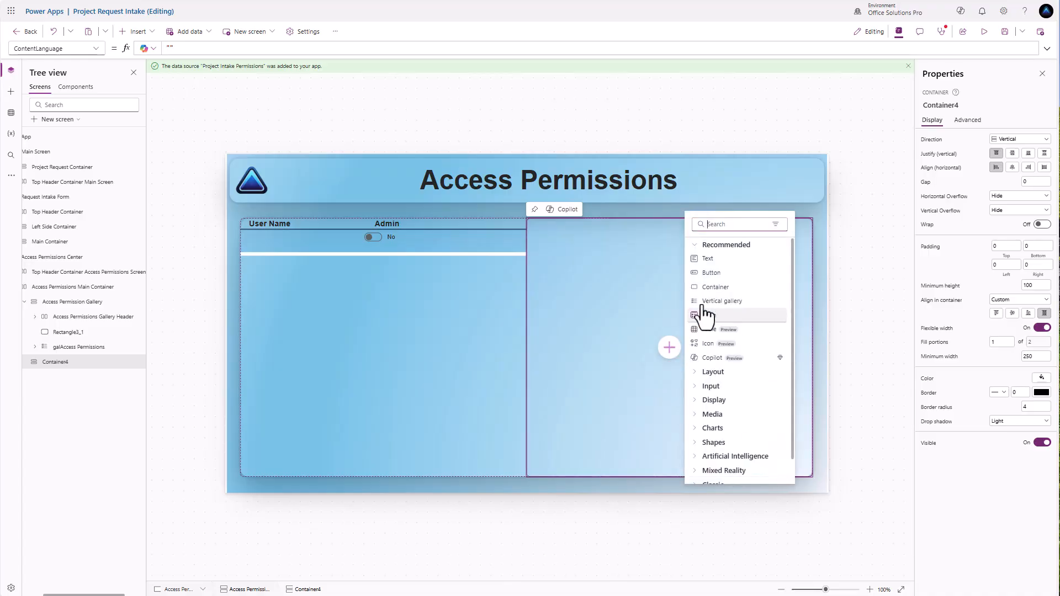
text(cont)
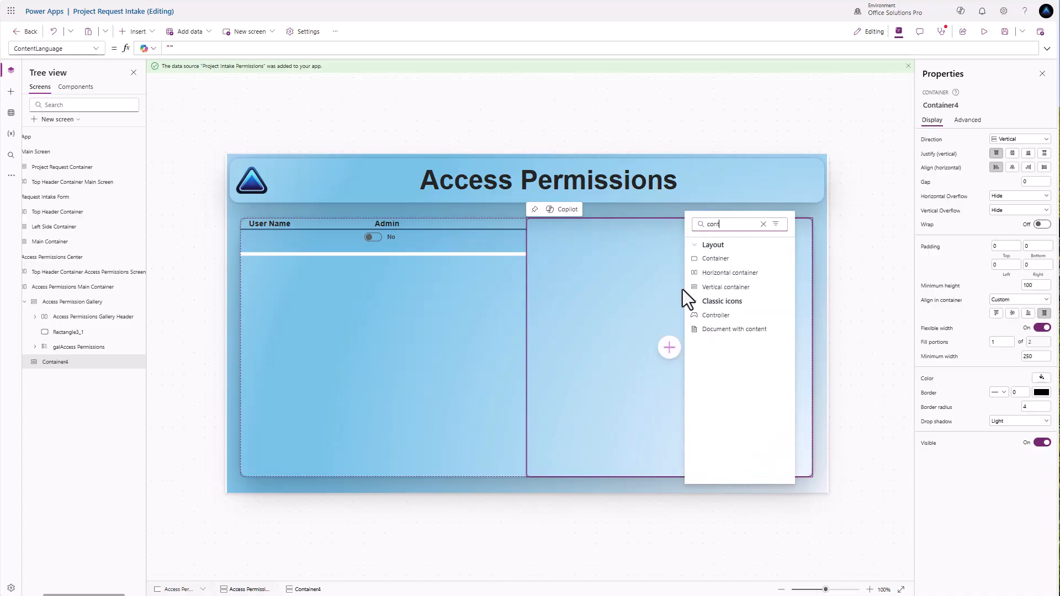
click(709, 274)
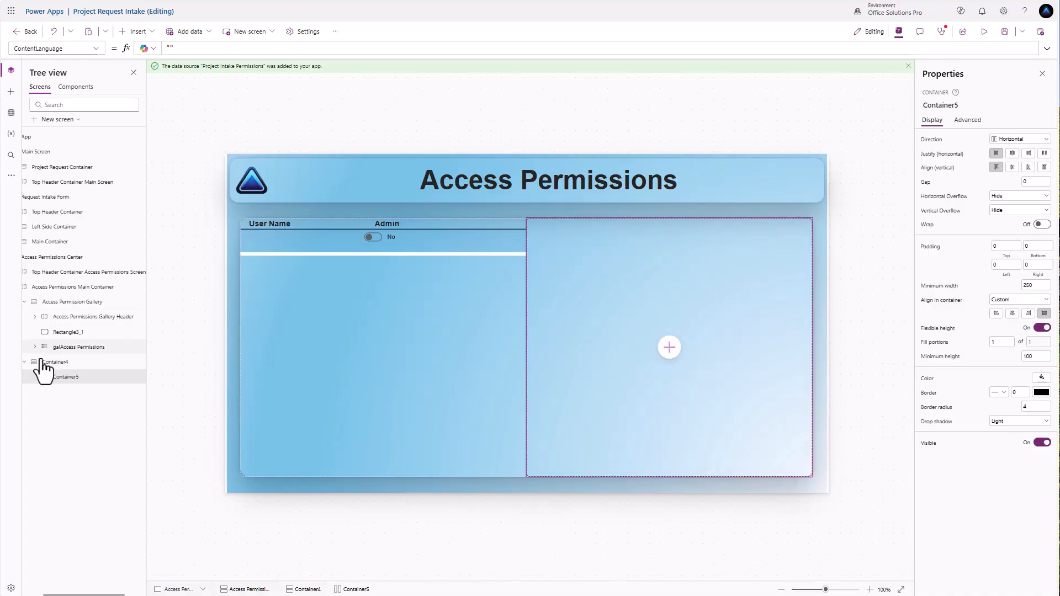
Step: Add a vertical container inside Container4, below the horizontal Container5
click(72, 362)
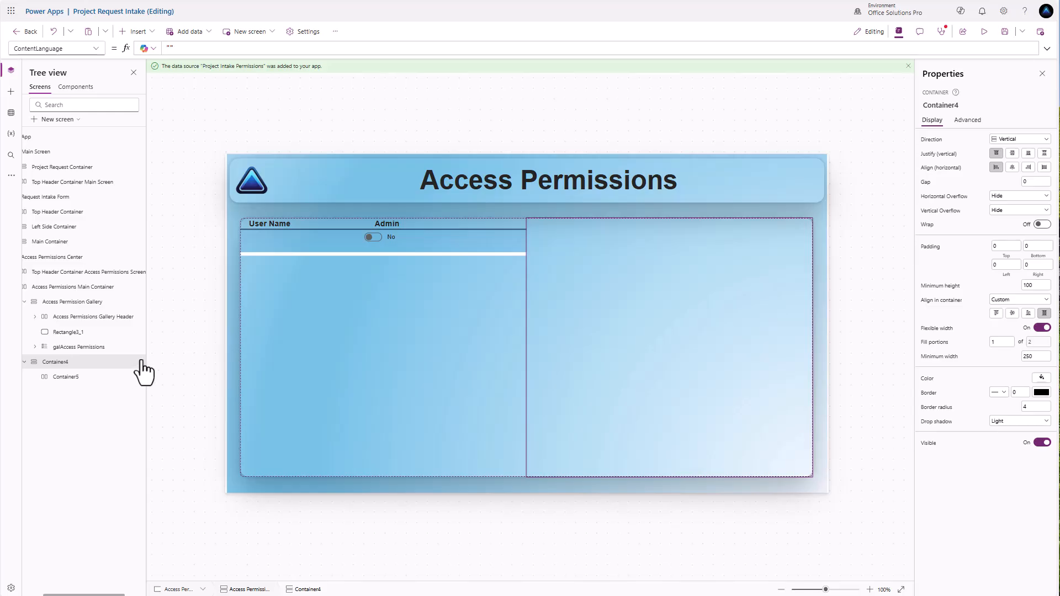
click(139, 32)
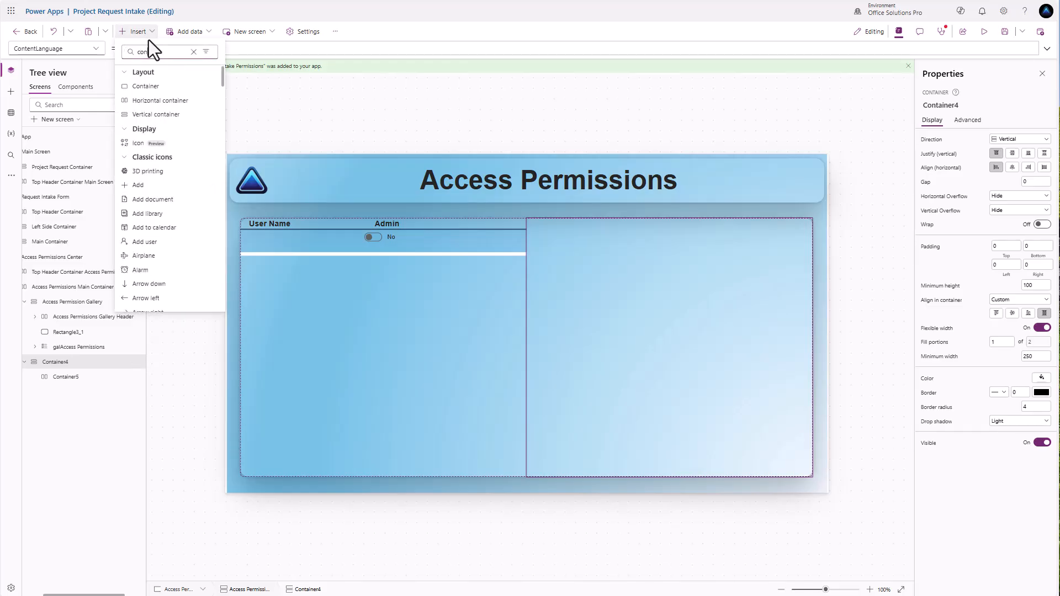
click(165, 115)
Step: Turn off flexible height for Container5 and set its height to 42
click(741, 302)
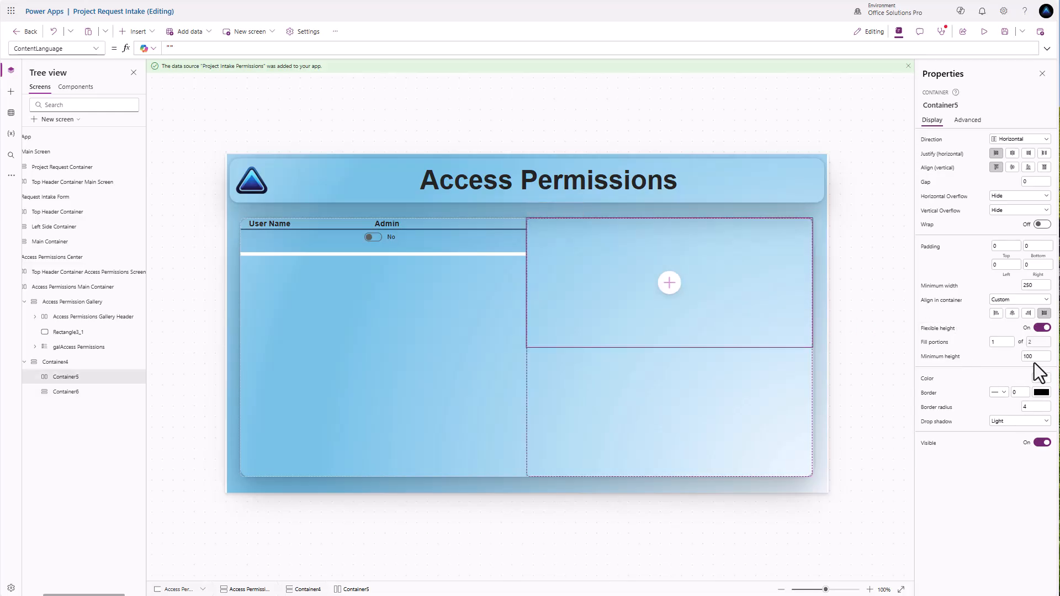
click(1042, 329)
click(1040, 343)
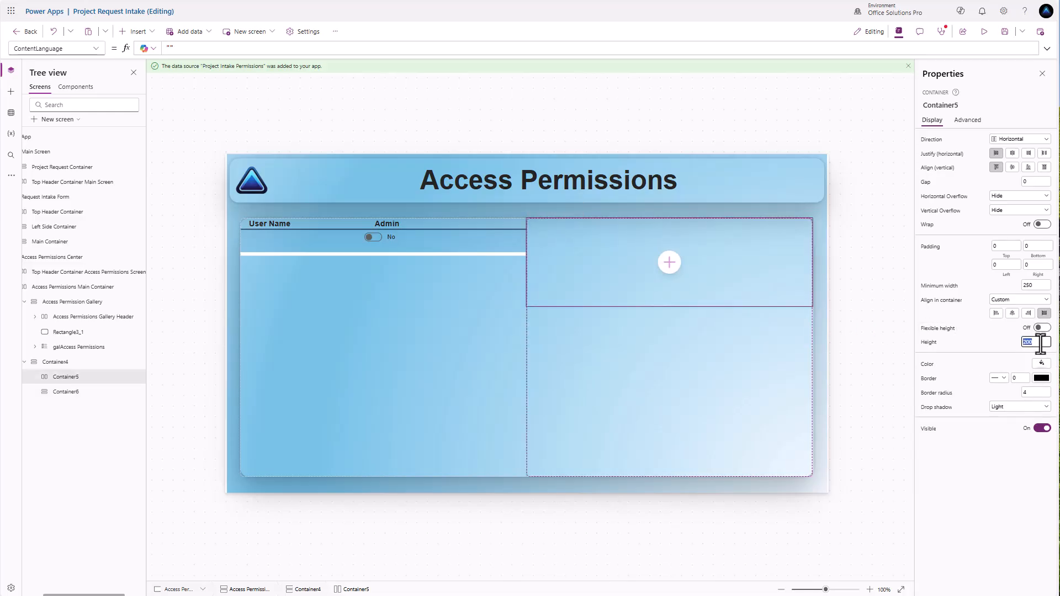
text(42)
key(Return)
Step: Set the drop shadow of Container5 and Container6 to None
click(778, 301)
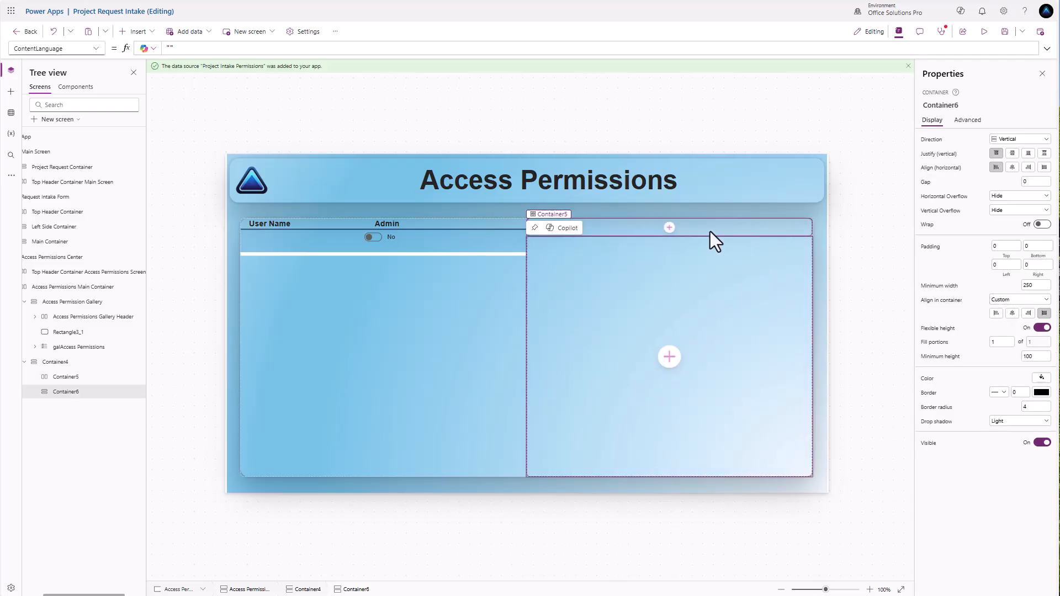
click(764, 231)
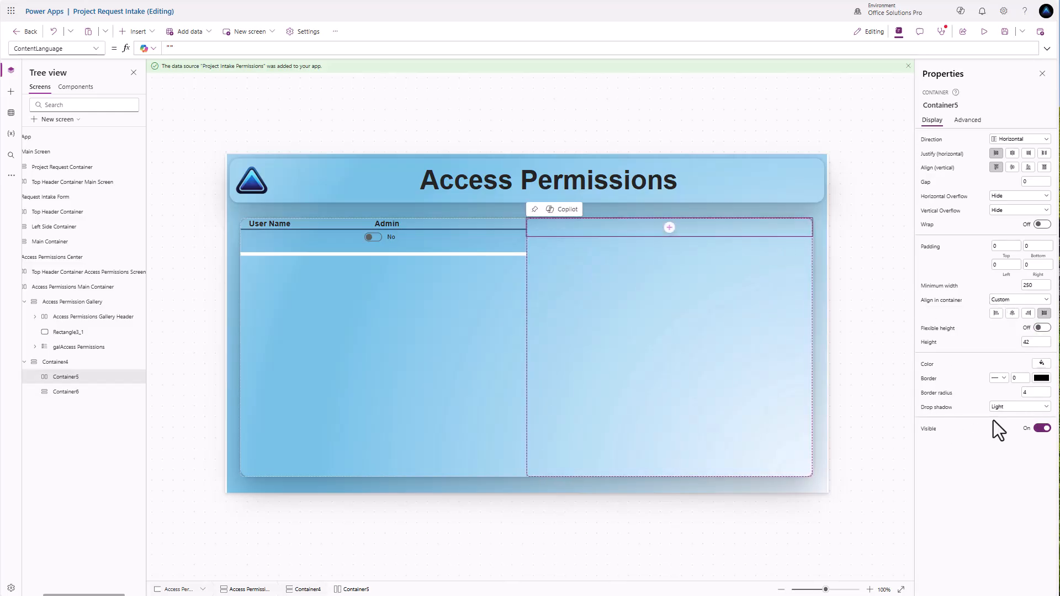
click(1002, 408)
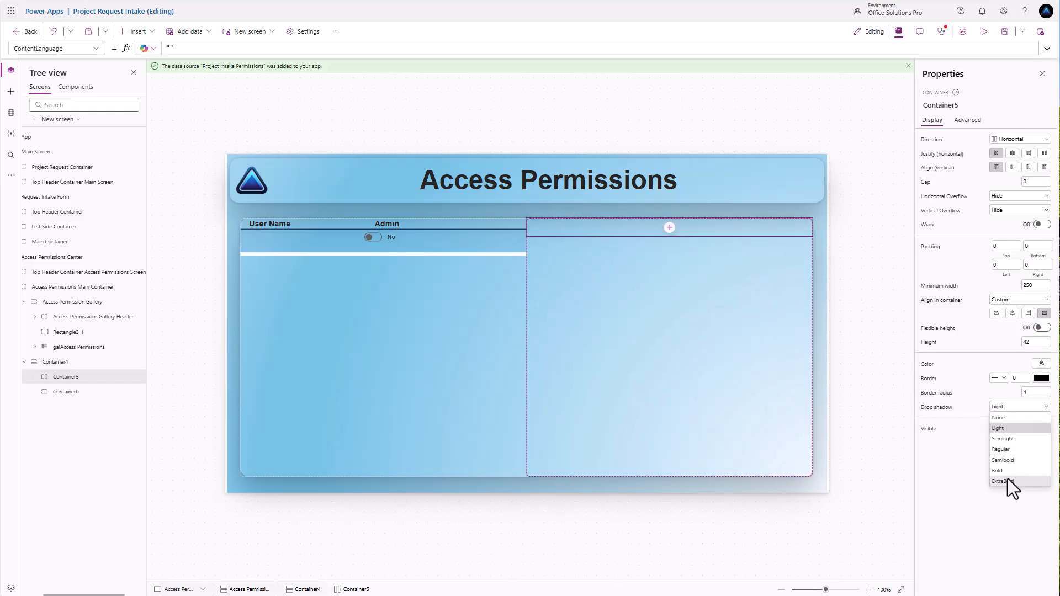
click(1012, 418)
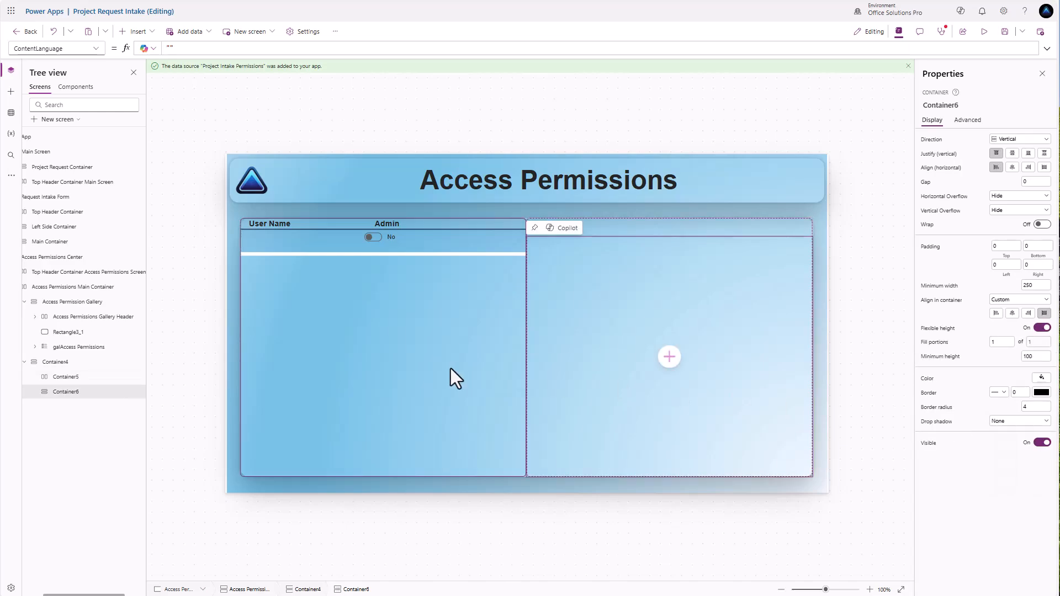
click(451, 369)
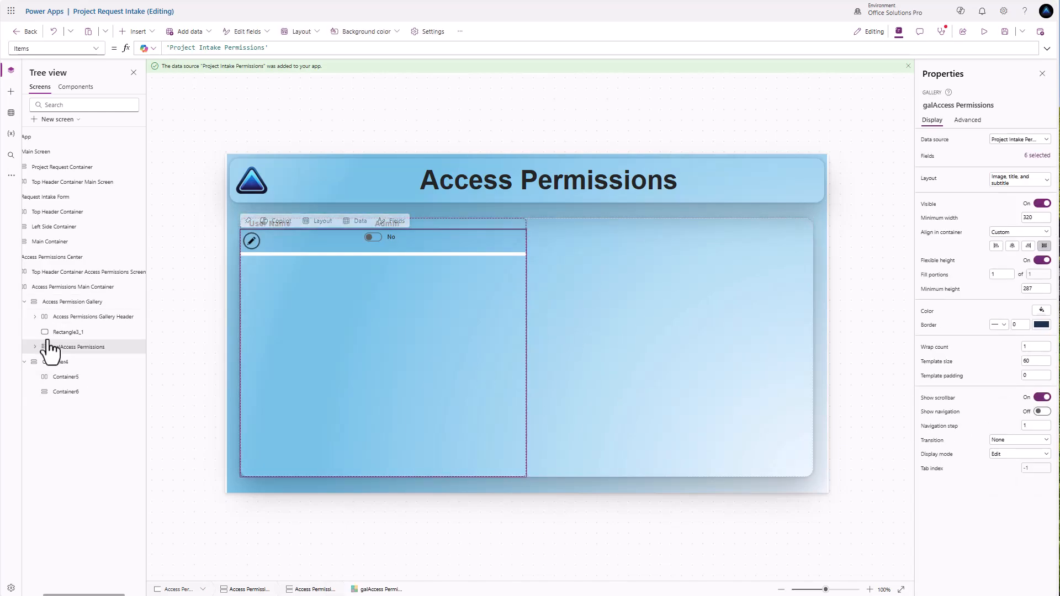
click(56, 303)
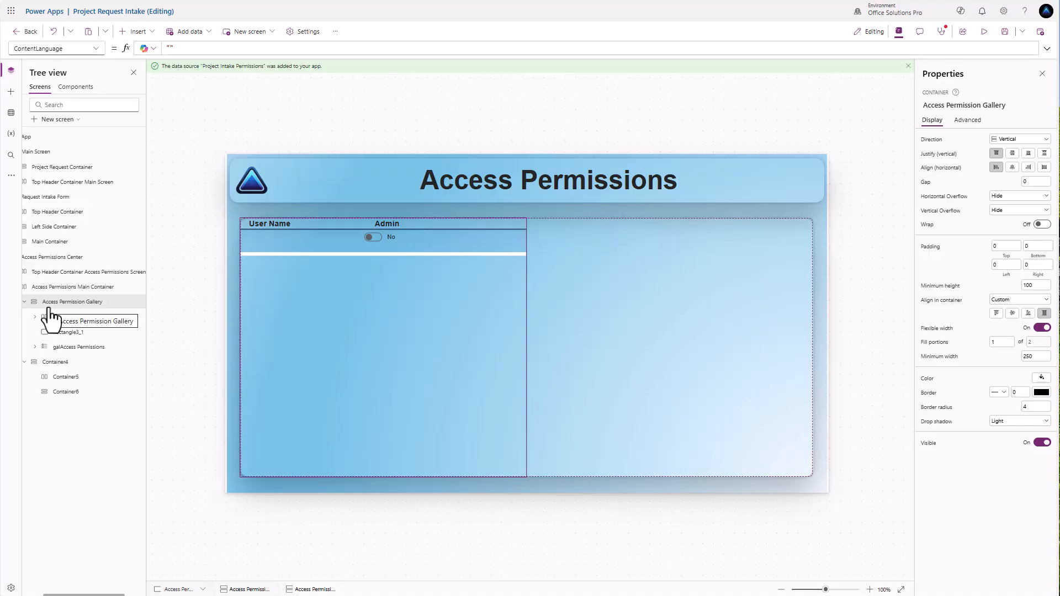
Step: Insert a form in Container6 with Project Intake Permissions as its data source, and delete its Content type card
click(640, 354)
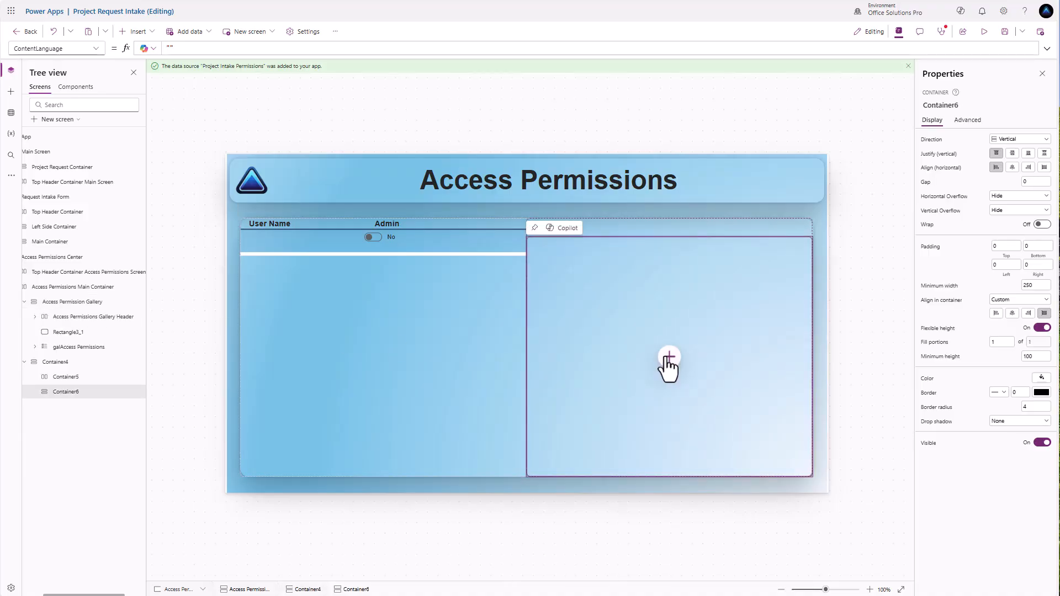
click(669, 357)
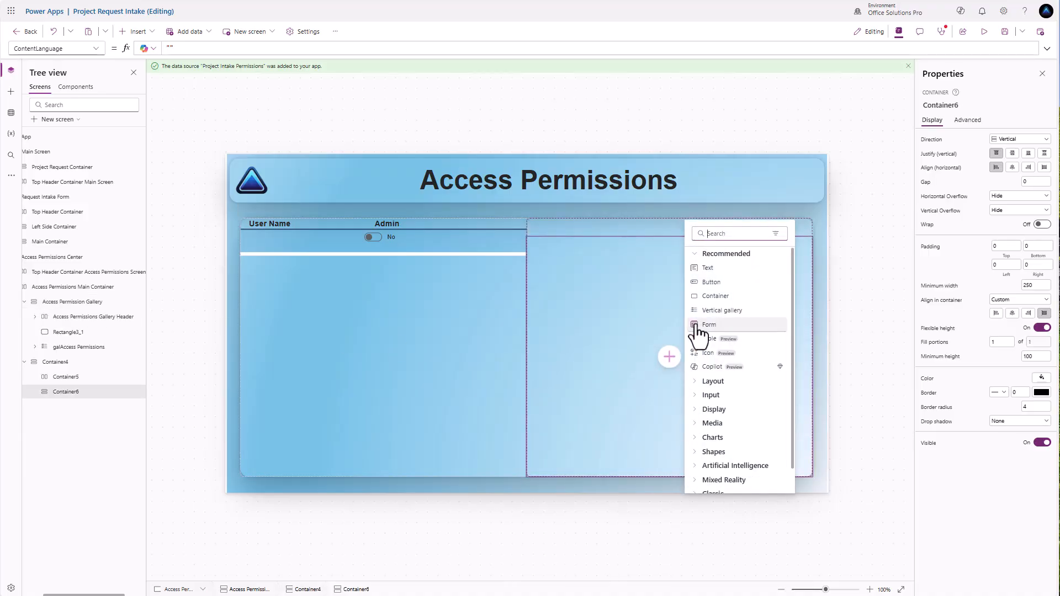
click(695, 324)
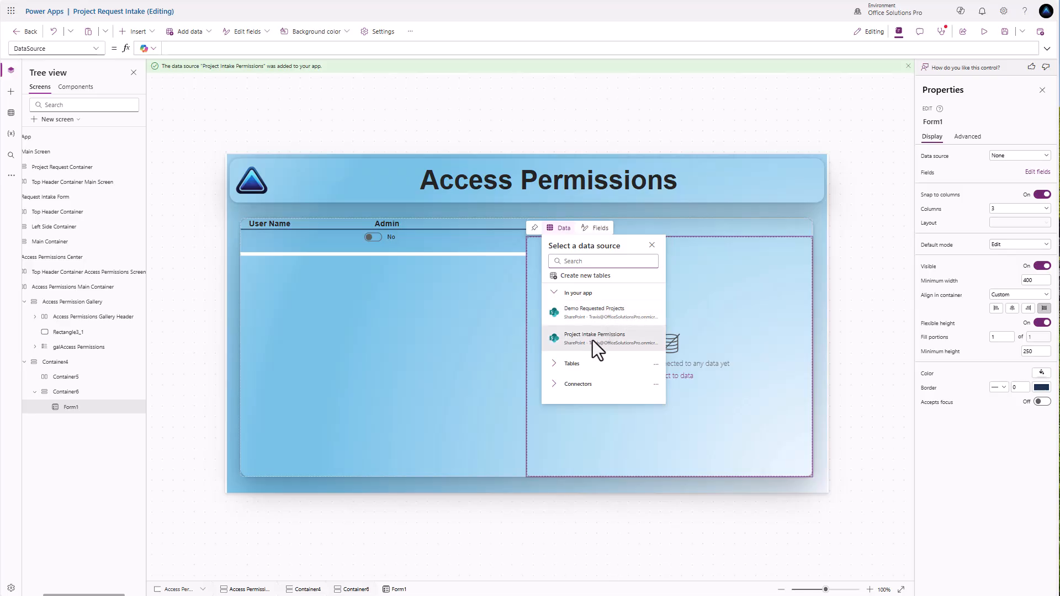
click(597, 339)
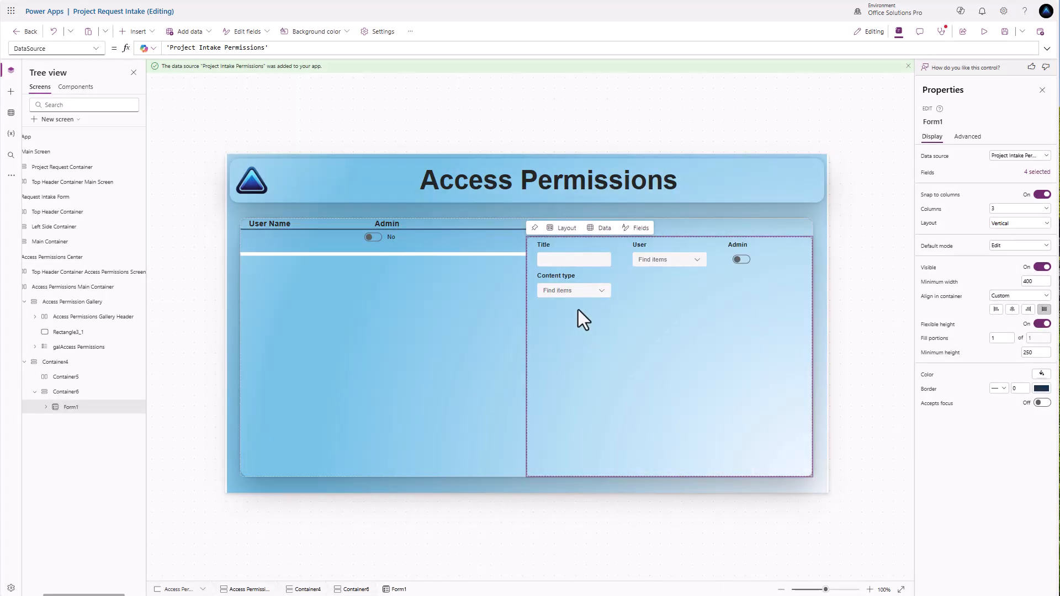
click(570, 279)
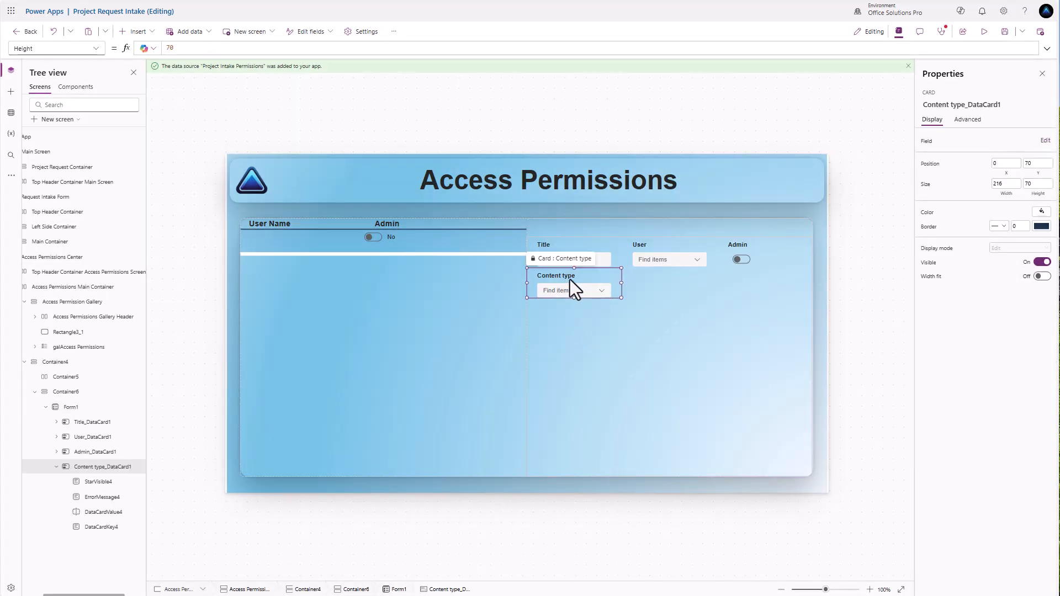
key(Delete)
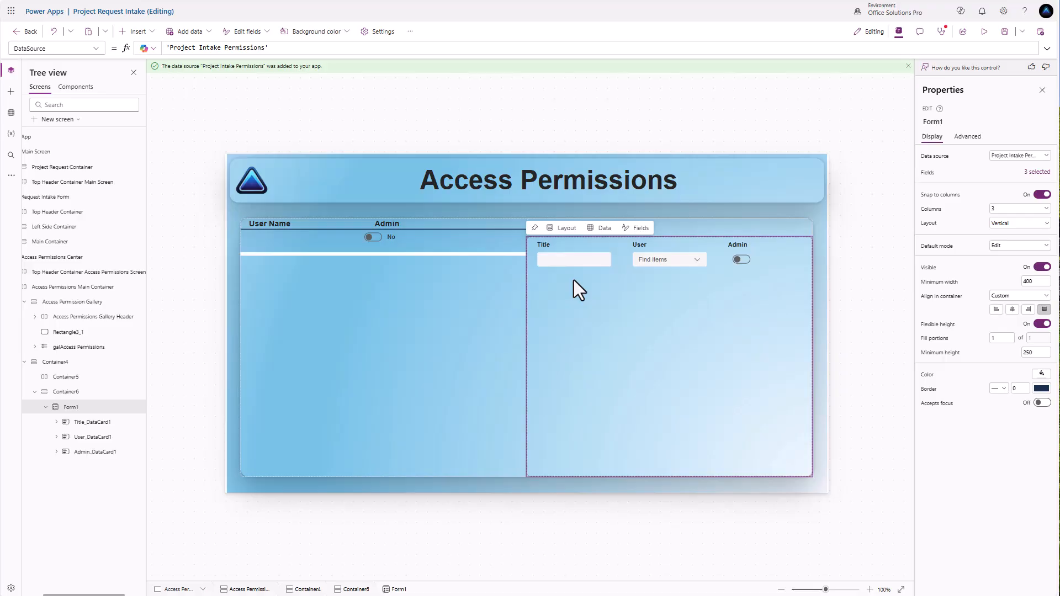
Step: Set the input placeholder text of the form's User combo box to "Select User"
click(583, 249)
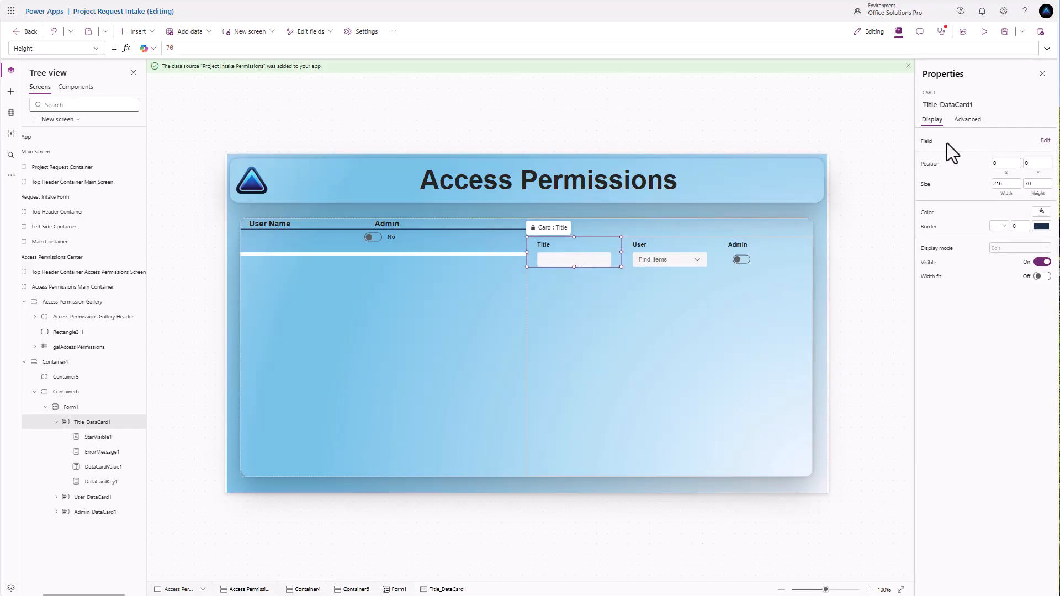
click(966, 121)
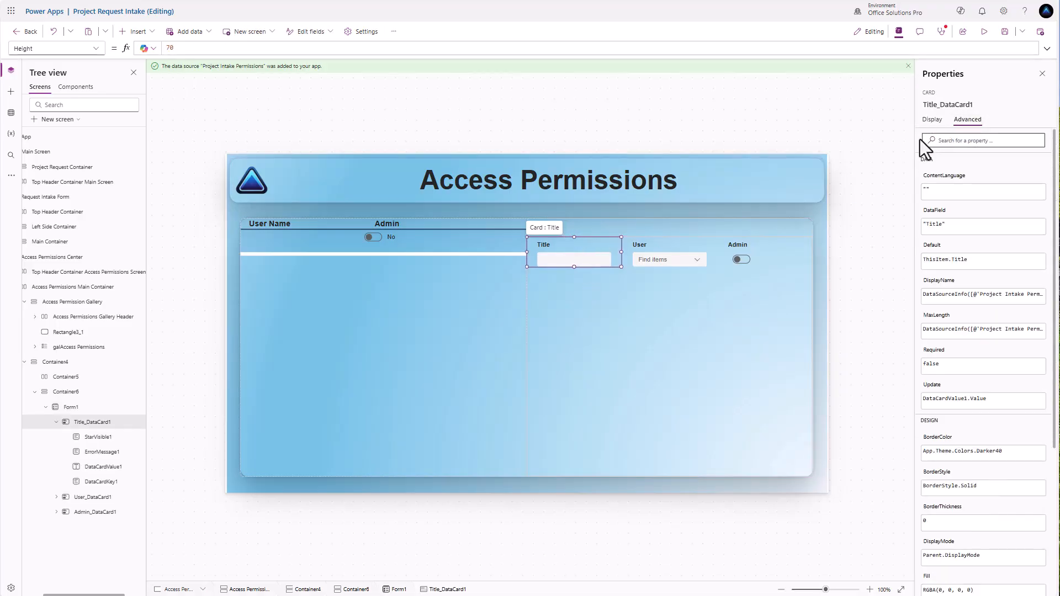
click(701, 263)
click(936, 157)
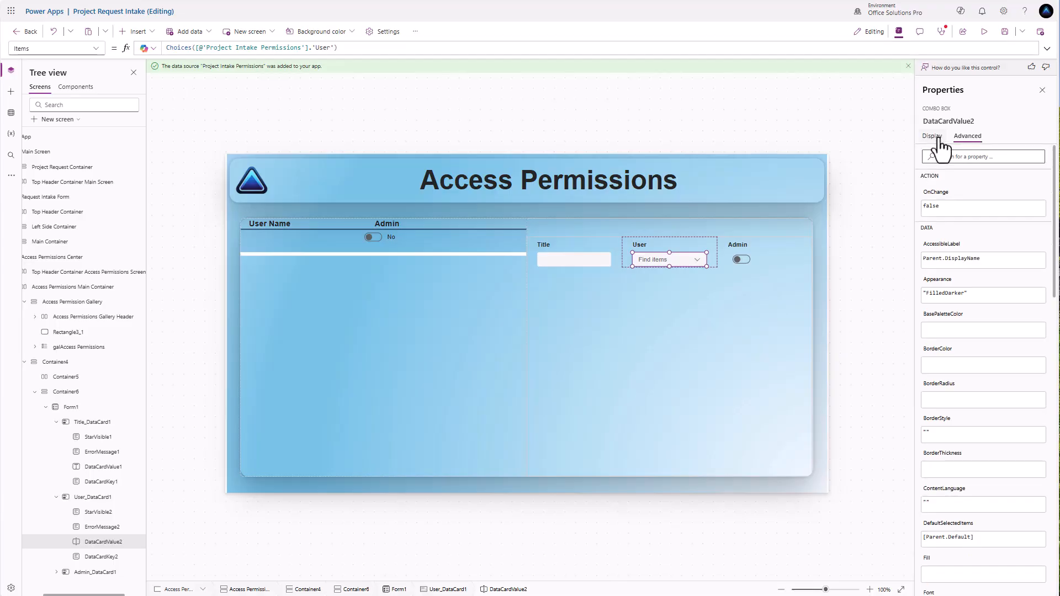
scroll(950, 398, down, 4)
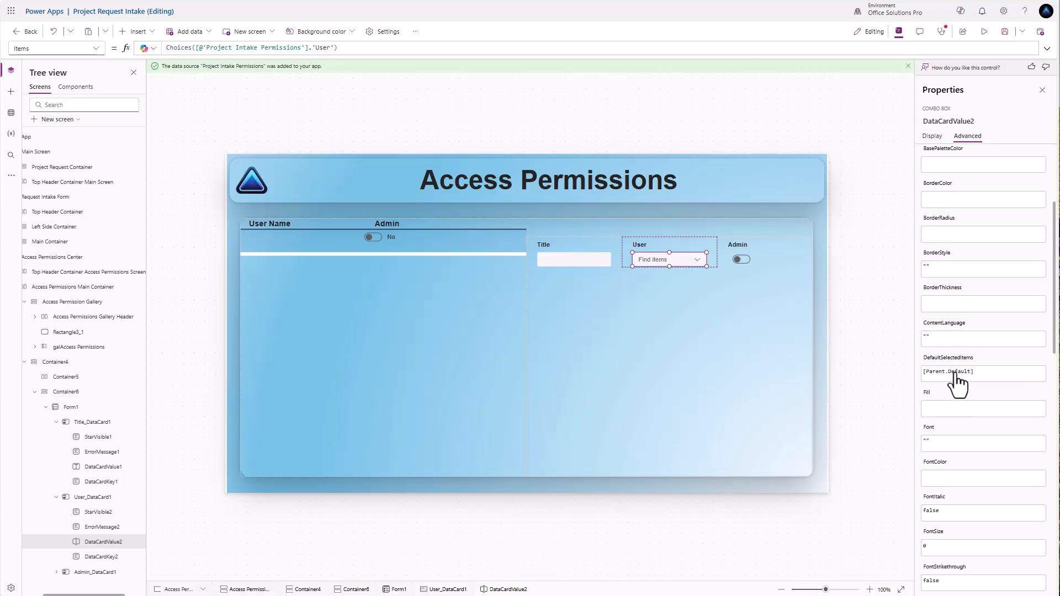
scroll(963, 381, down, 3)
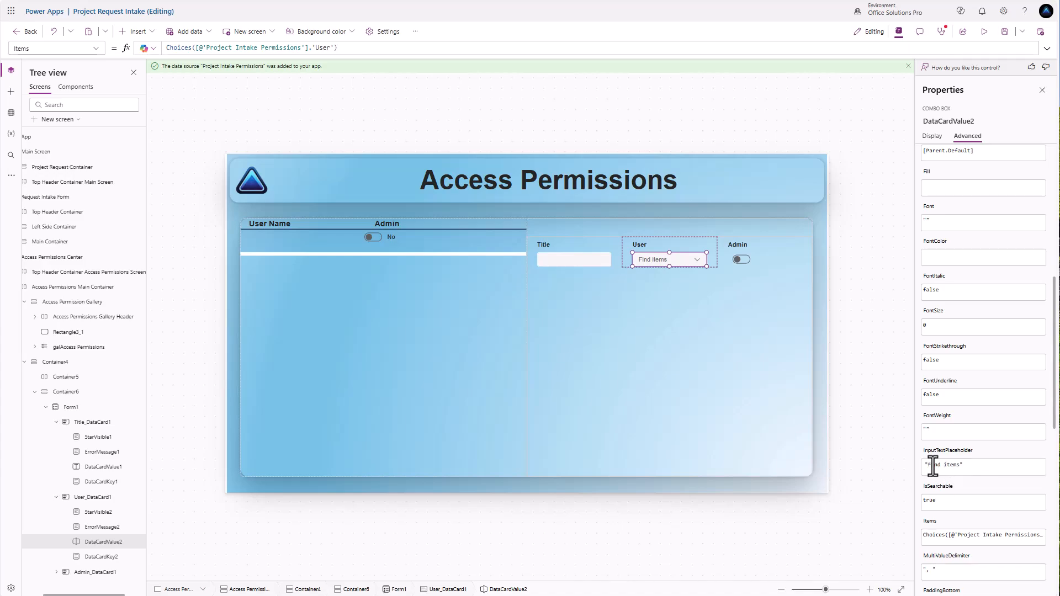
click(927, 467)
drag(927, 466, 960, 467)
text(Select User)
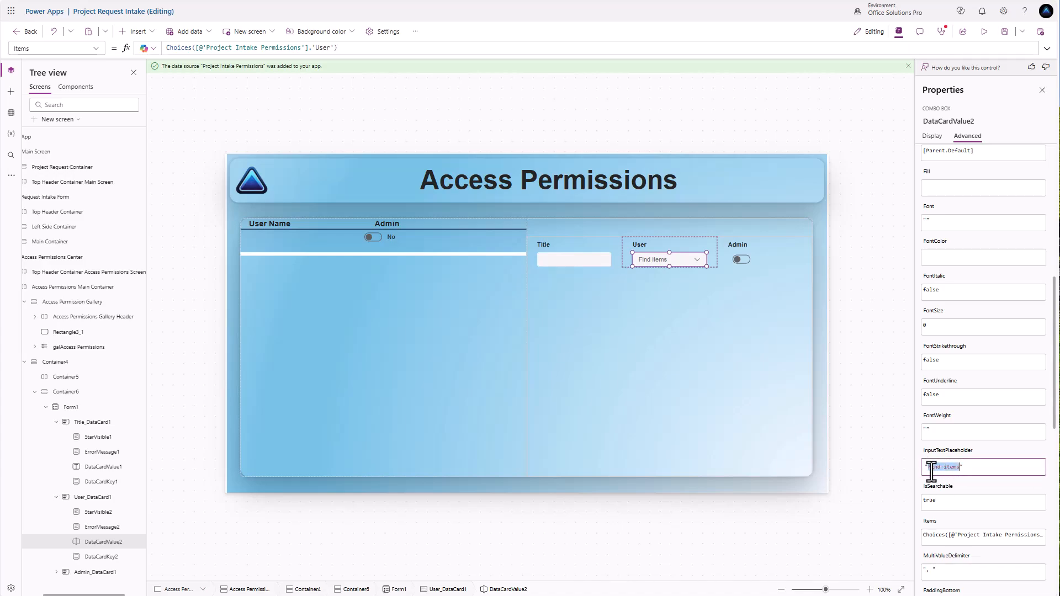
Step: Change the User combo box's Items formula to Choices([@'Project Intake Permissions'].'User', Self.SearchText)
click(930, 536)
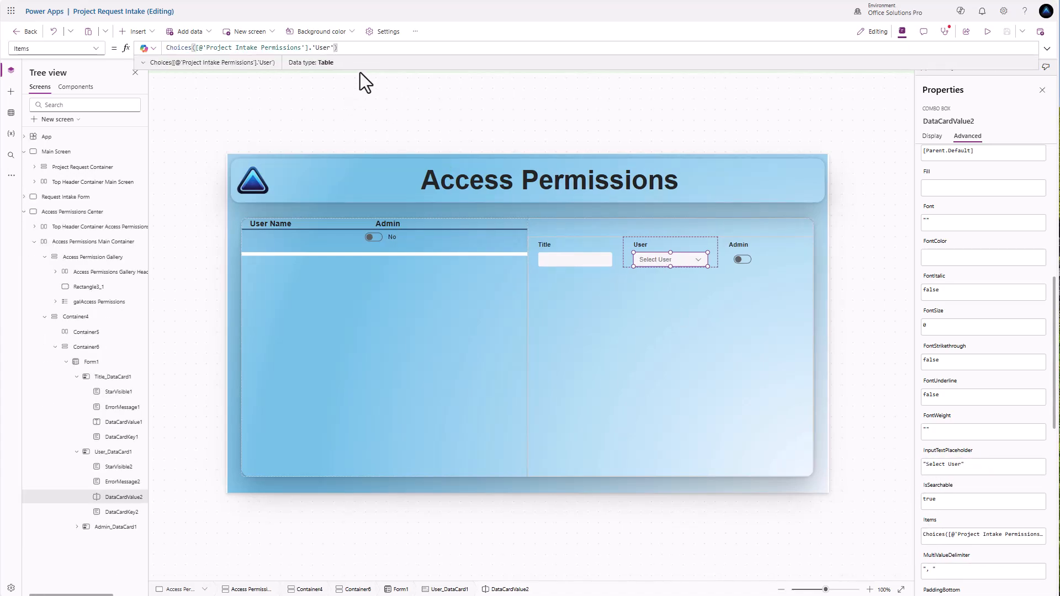
click(334, 48)
key(BackSpace)
text(, )
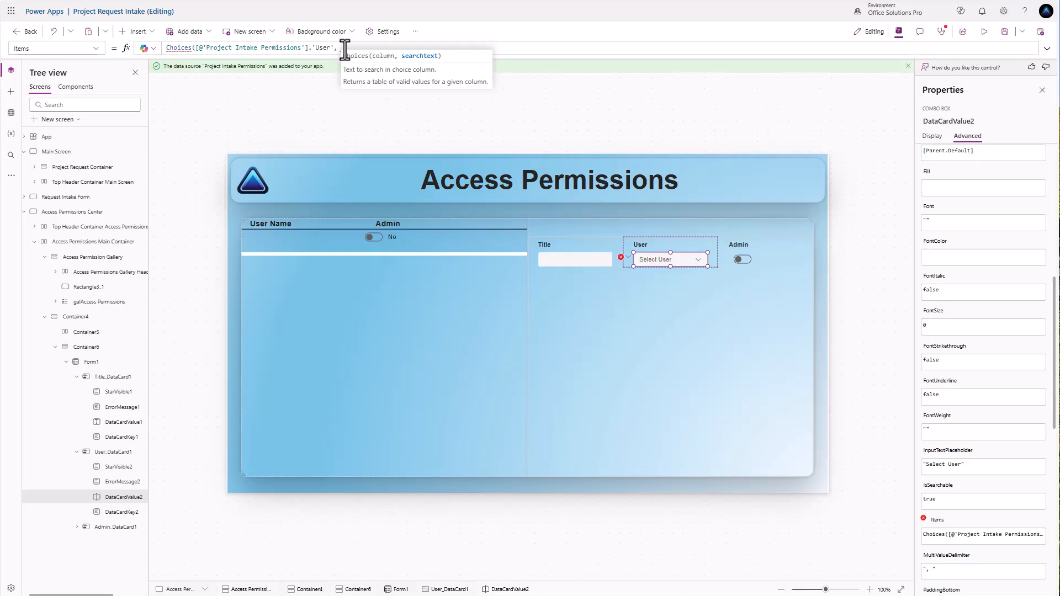
text(Self.SearchText)
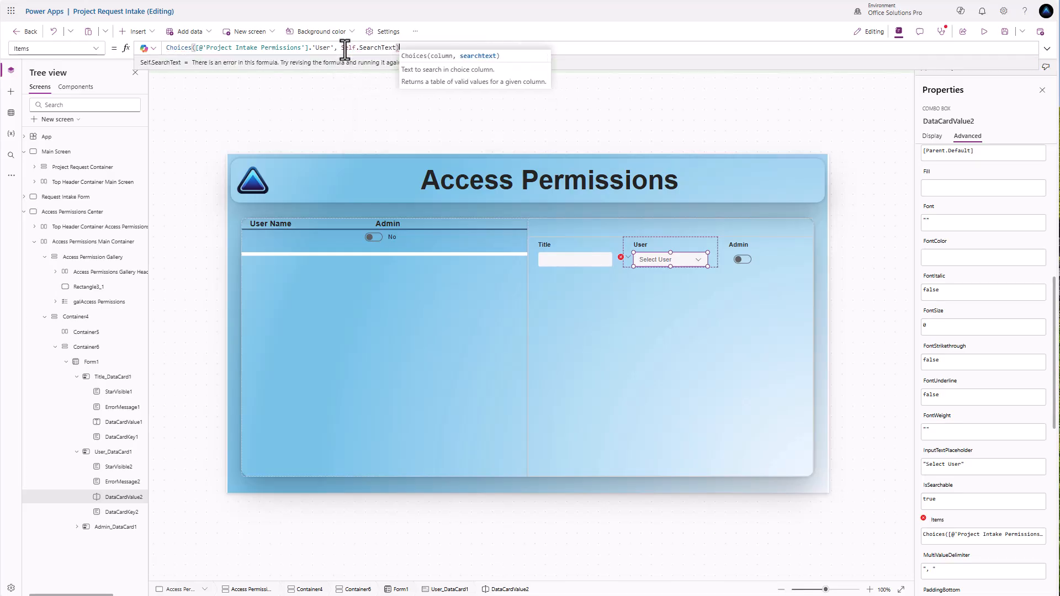
Step: Insert a button into Container5, above the permissions form
click(701, 228)
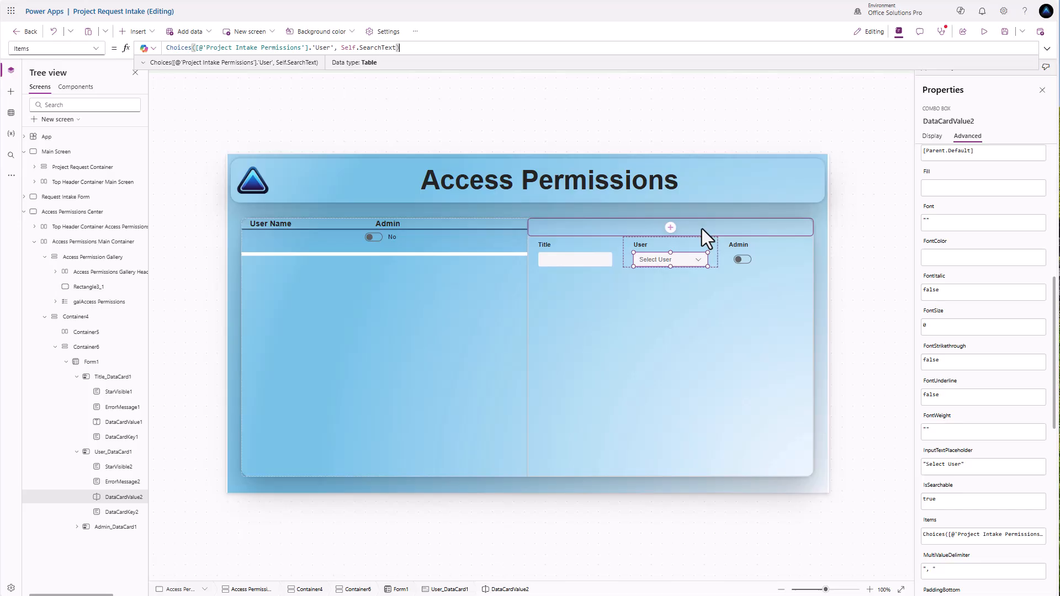
click(669, 227)
click(706, 152)
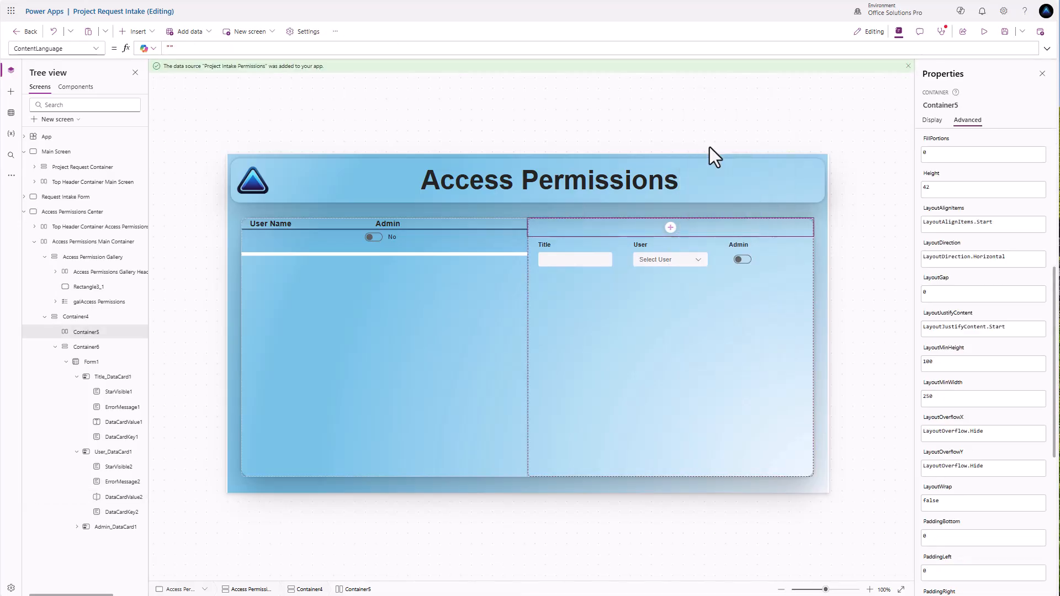
Step: Justify Container5's content to the end, center it vertically, and set the container's right padding to 20
click(597, 229)
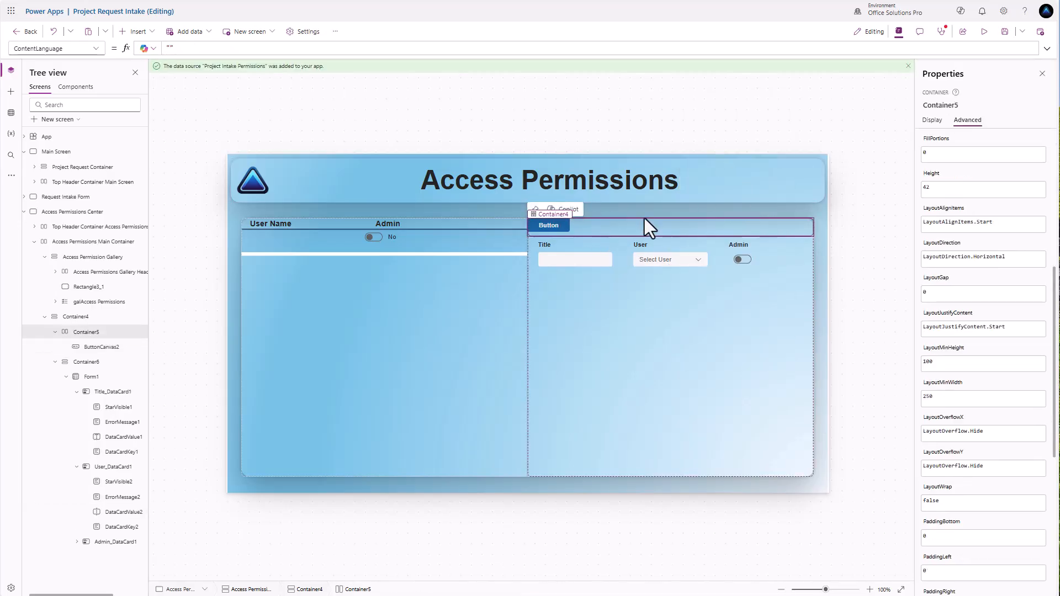
click(933, 120)
click(1028, 154)
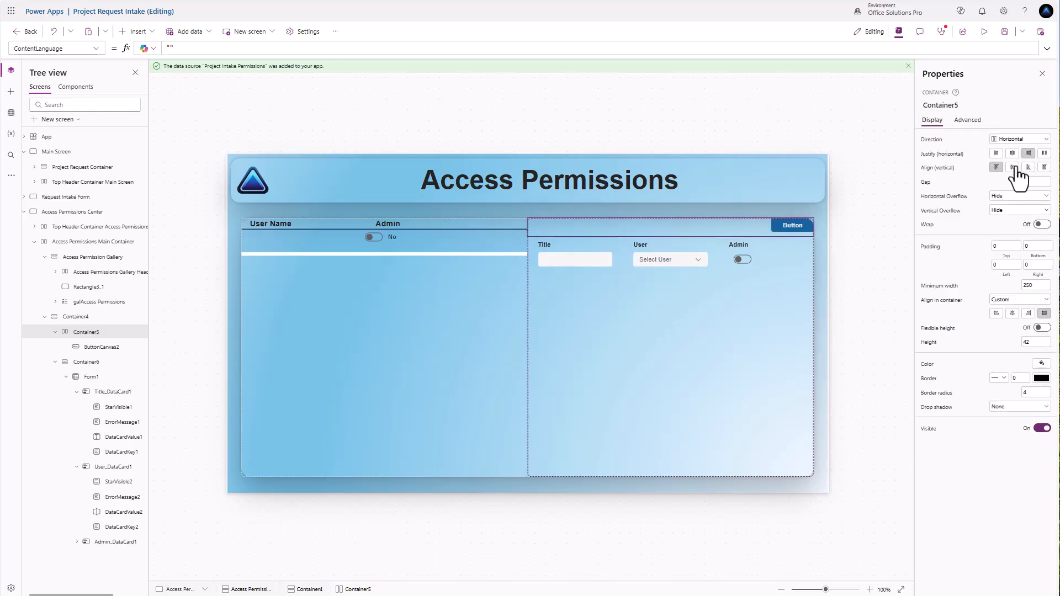
click(1013, 168)
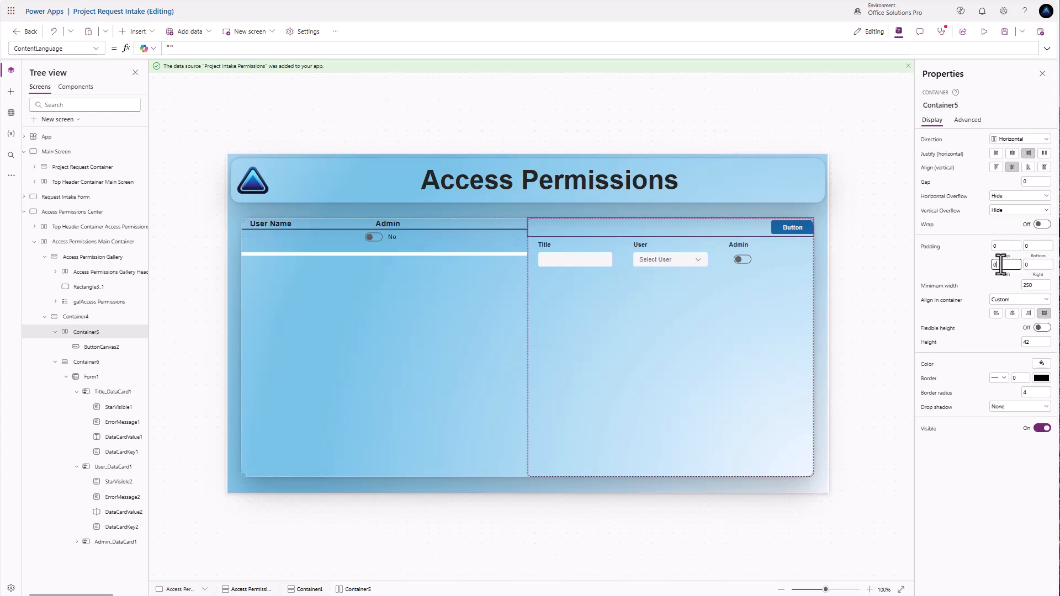
click(1037, 267)
text(20)
click(767, 233)
Step: Change the new button's text to "Save" and give it the Save icon
click(797, 225)
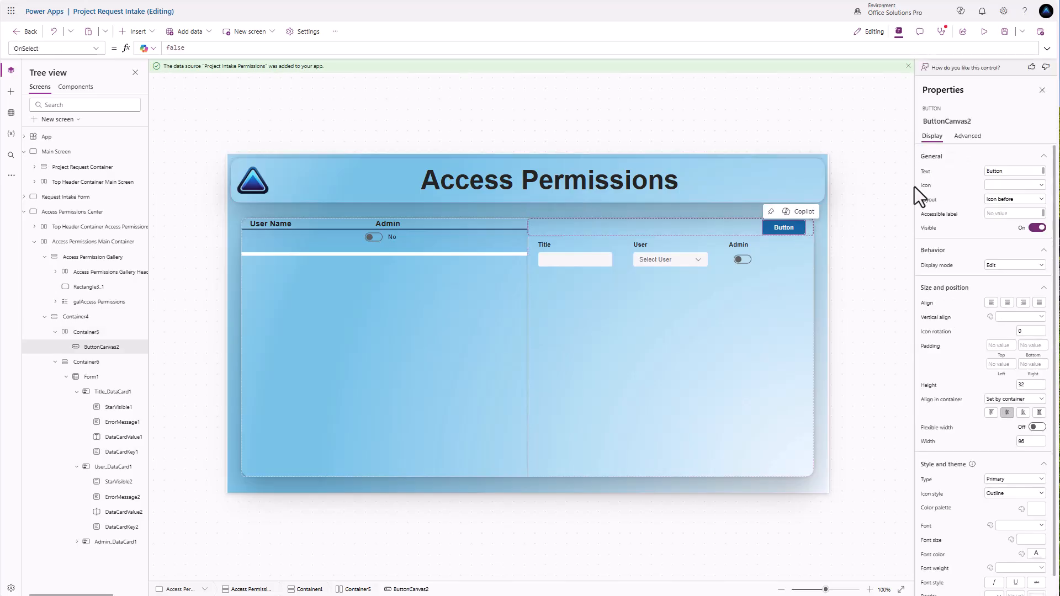
double_click(1004, 171)
text(Save)
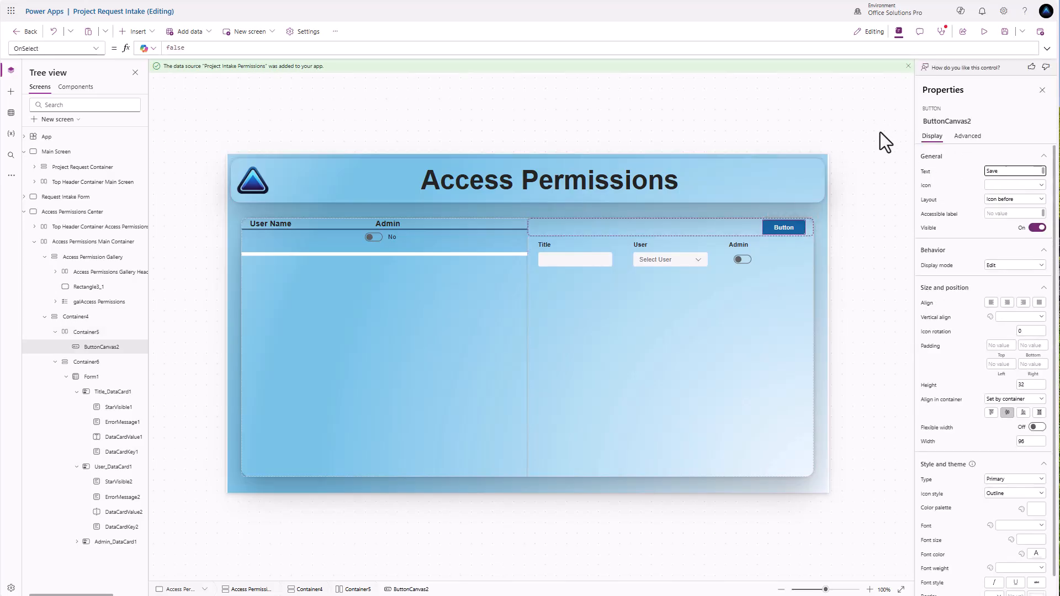
click(991, 186)
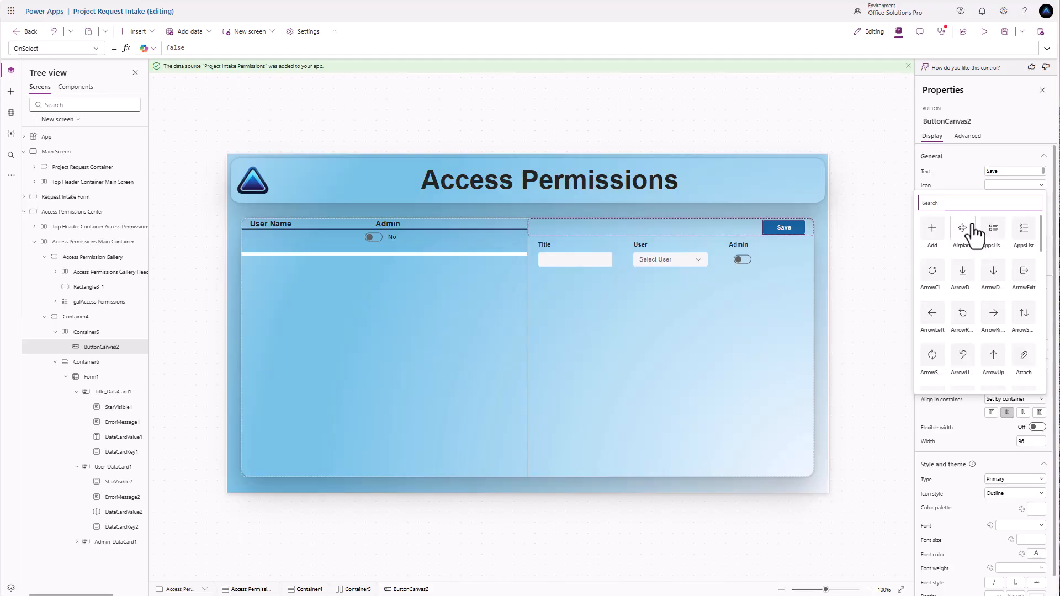
text(save)
click(959, 235)
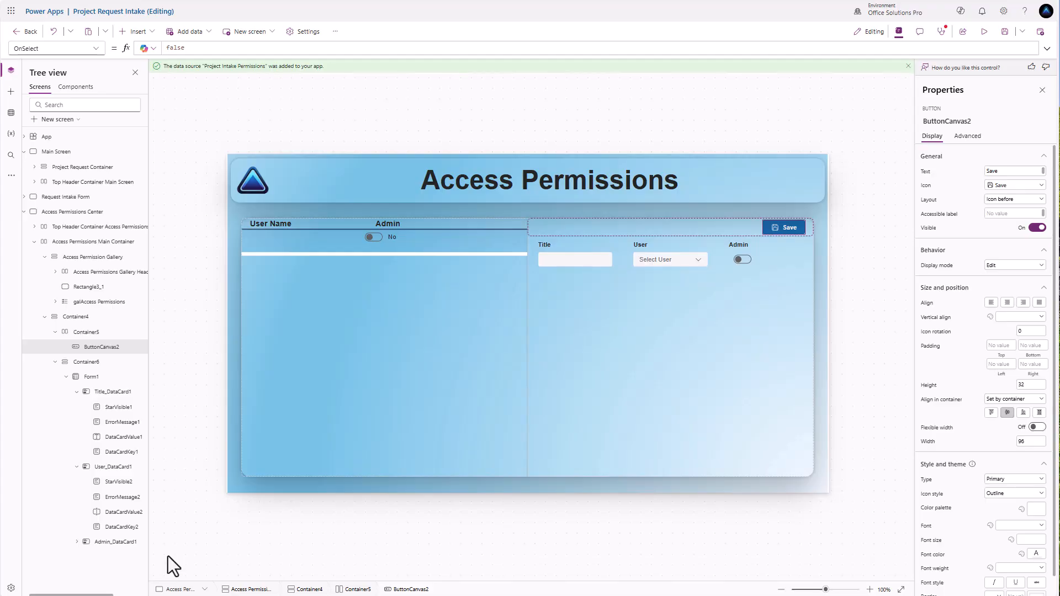
Step: Rename Form1 to frmAccessPermissions
double_click(95, 377)
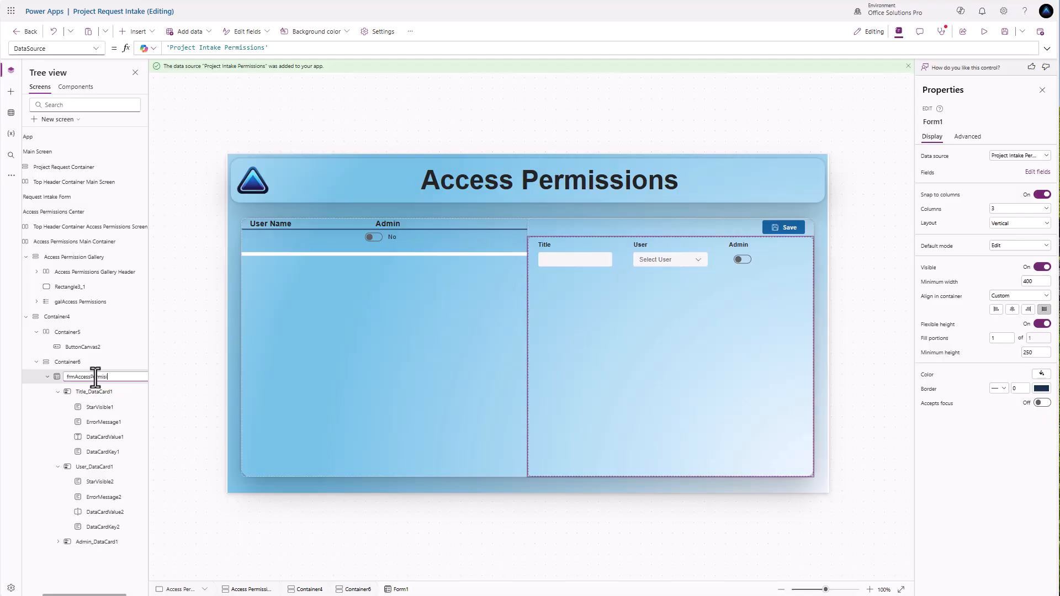
key(Return)
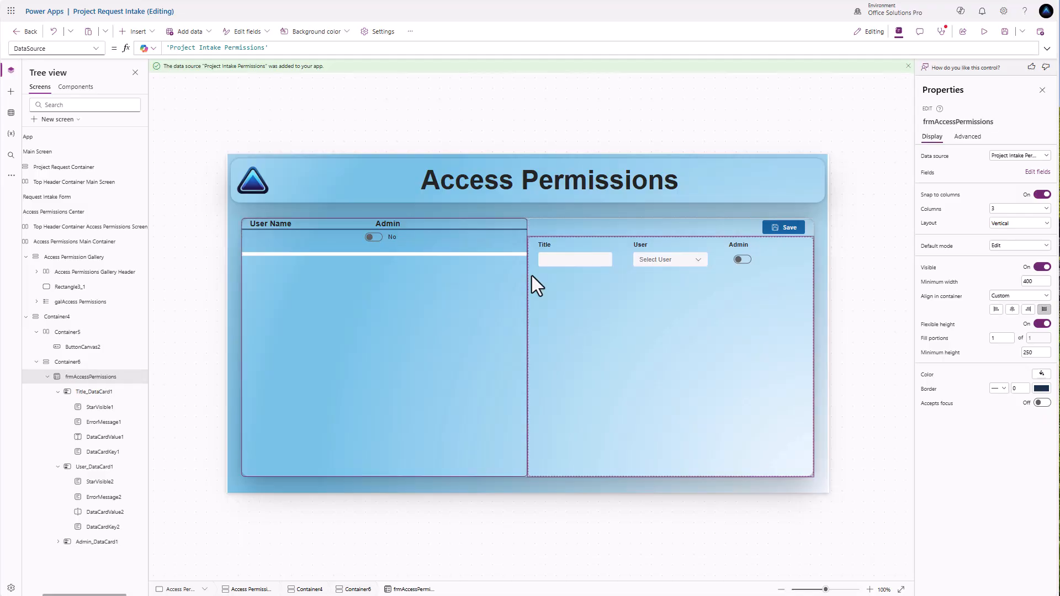
Step: Set the Save button's OnSelect formula to SubmitForm(frmAccessPermissions)
click(801, 229)
click(191, 48)
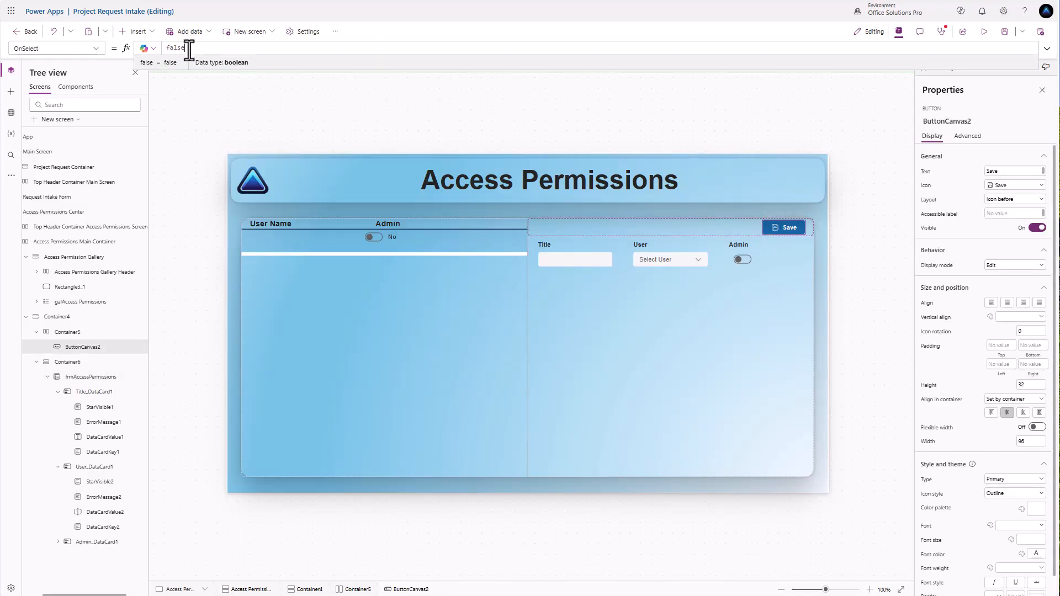
key(BackSpace)
key(BackSpace)
key(BackSpace)
key(BackSpace)
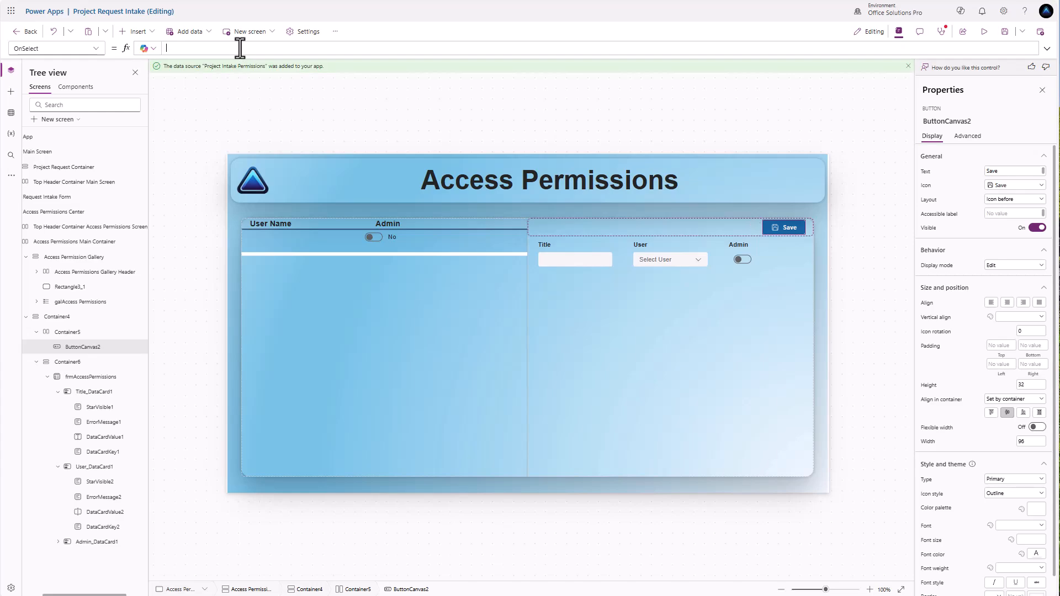
text(SubmitForm()
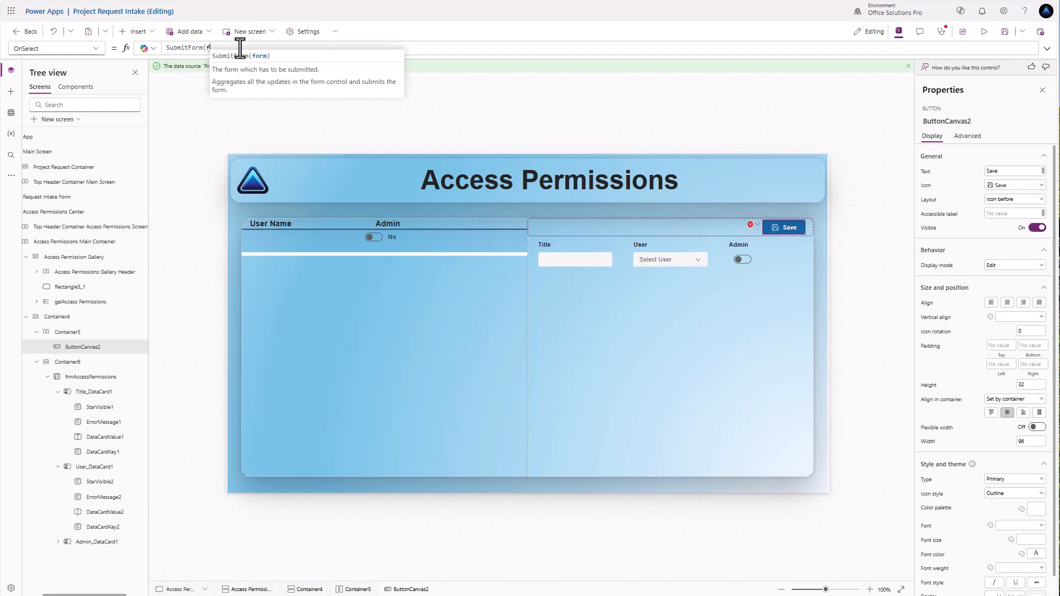
text(frm)
key(Tab)
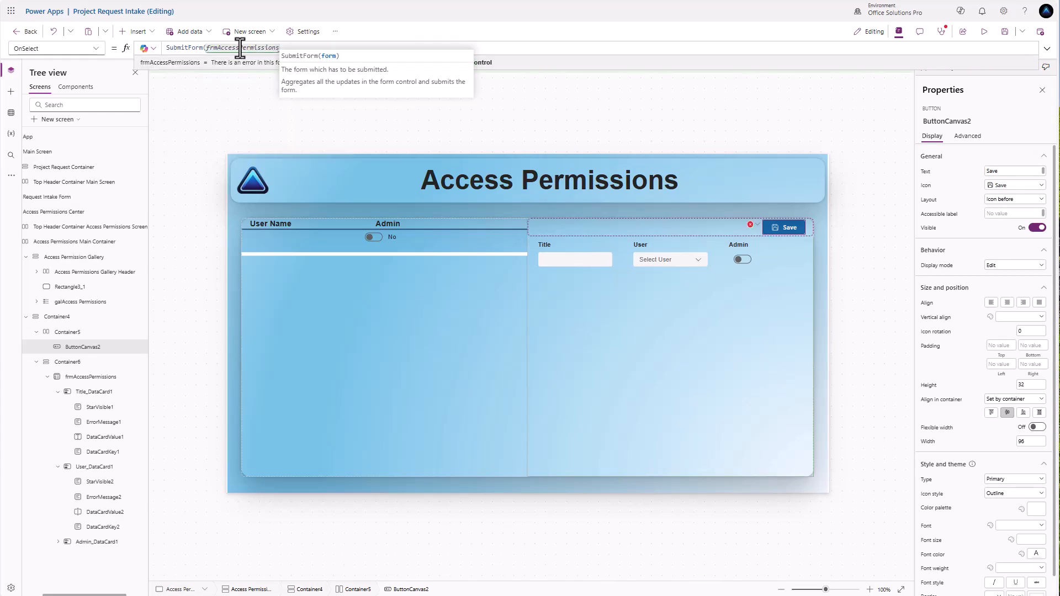
Step: Duplicate the Save button within Container5 and set the container's gap to 20
click(786, 231)
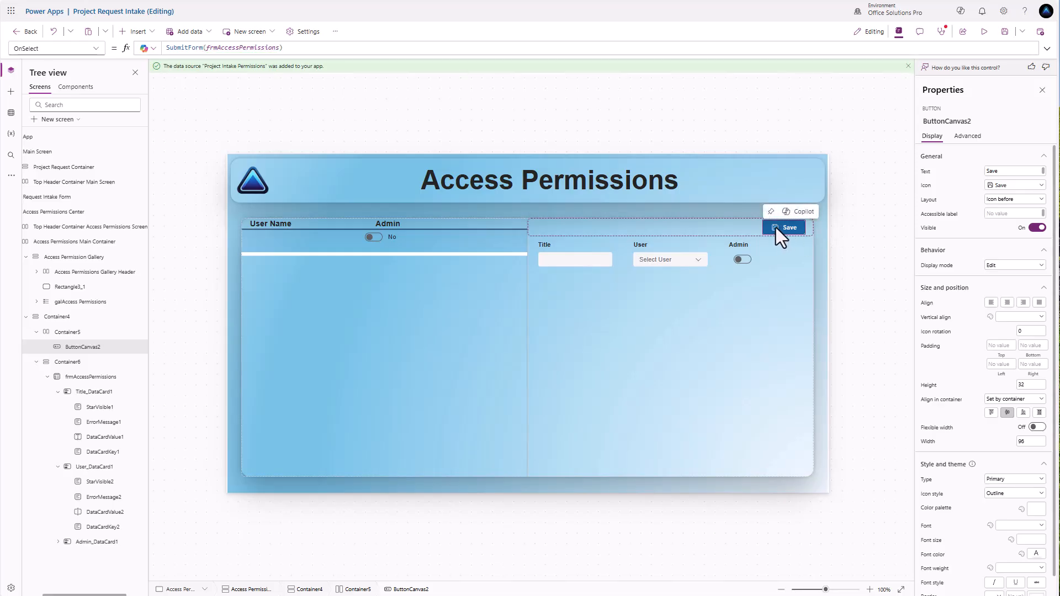
key(ctrl+c)
key(ctrl+v)
click(688, 226)
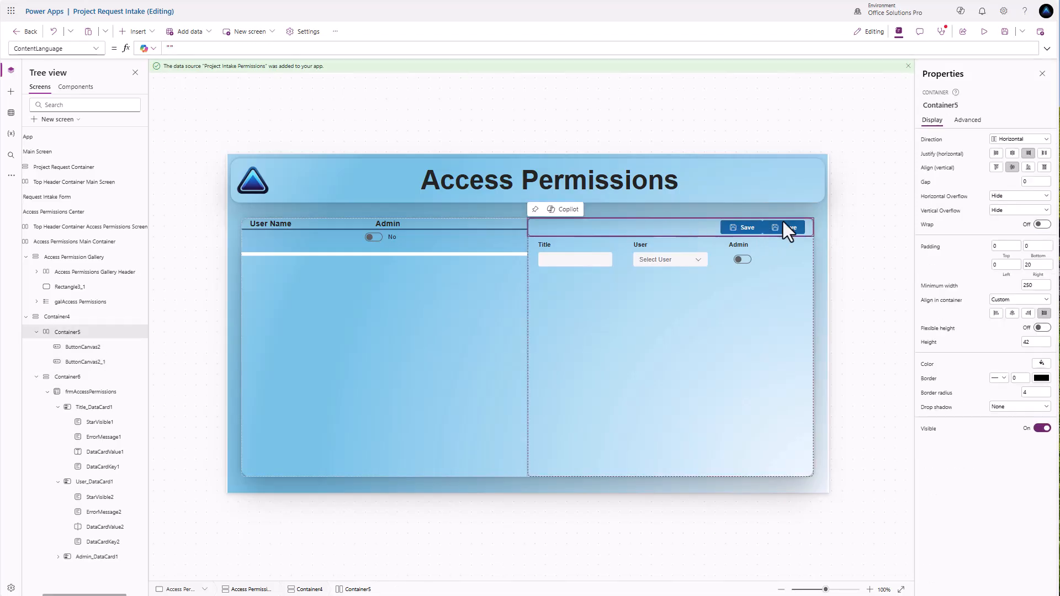
click(1028, 182)
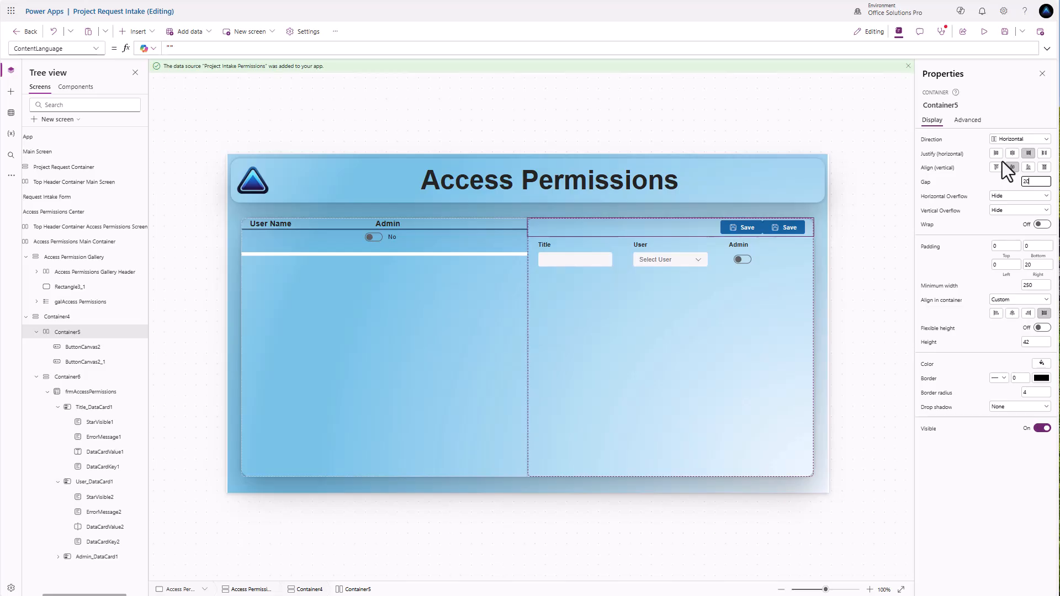
text(20)
click(972, 183)
Step: Change the first of the two Save buttons to the text "Cancel" and give it the Dismiss icon
click(734, 228)
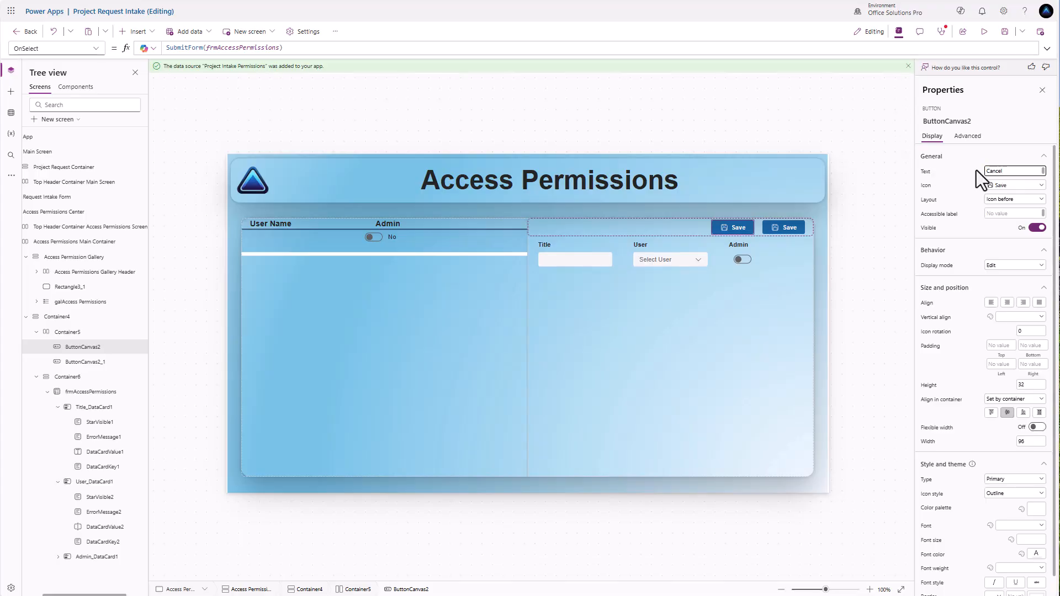
click(1008, 186)
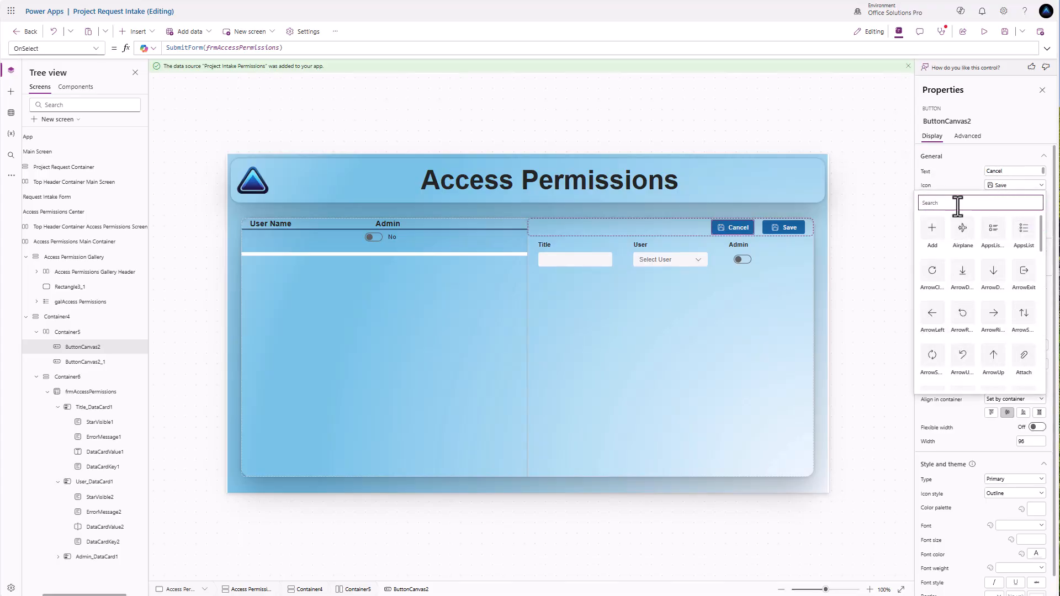
scroll(991, 276, down, 5)
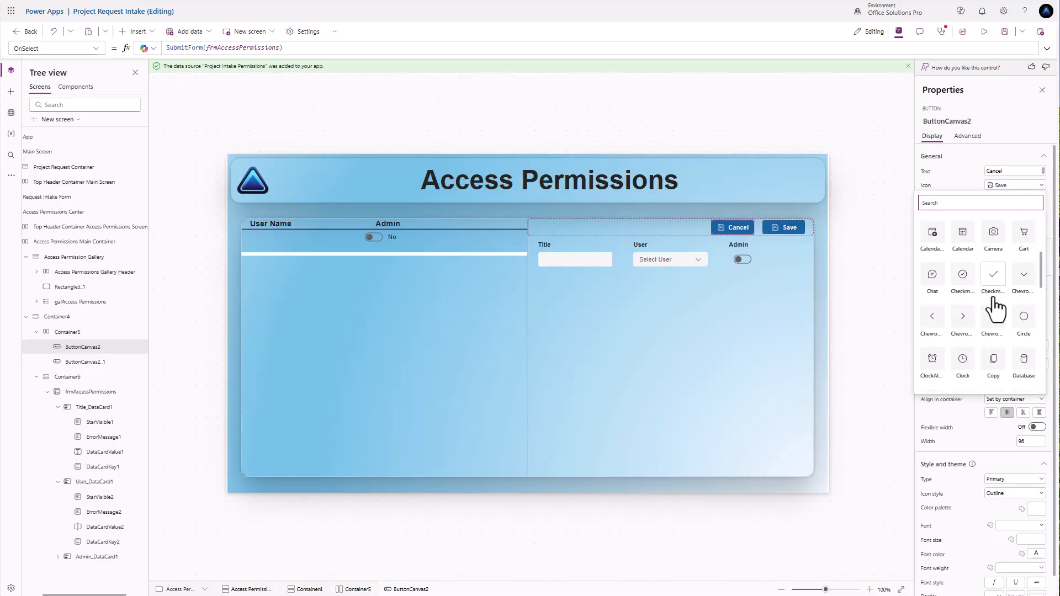
scroll(996, 309, down, 5)
click(994, 310)
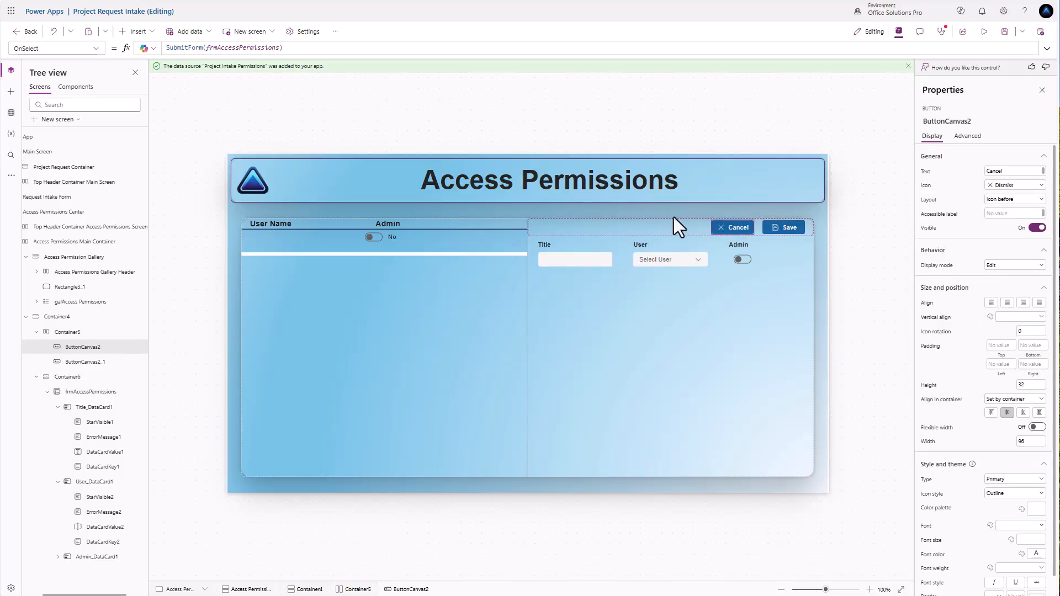
Step: Replace the Cancel button's OnSelect formula with ResetForm(frmAccessPermissions)
triple_click(297, 49)
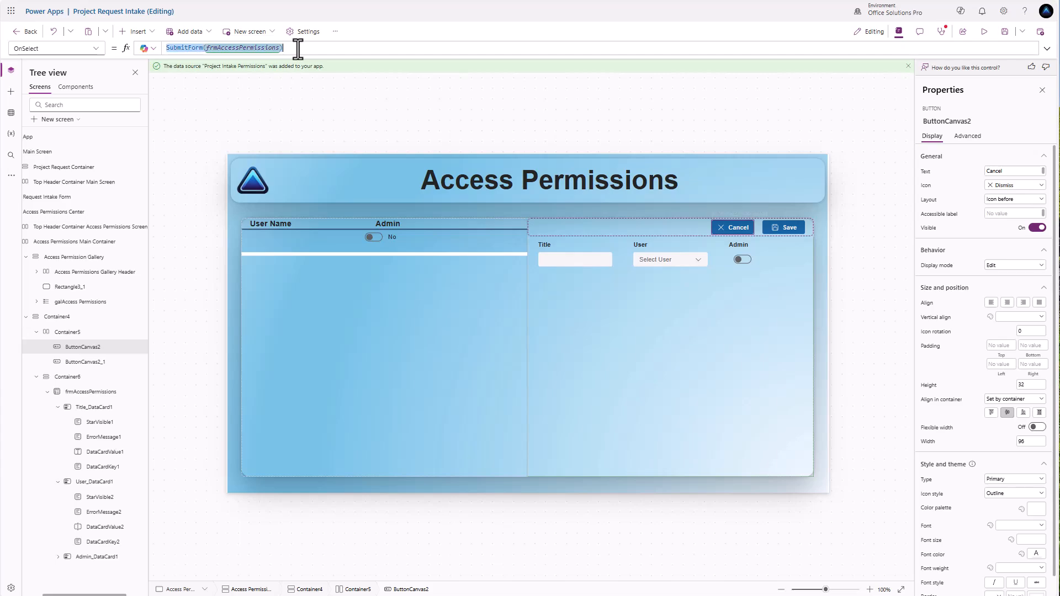
text(Res)
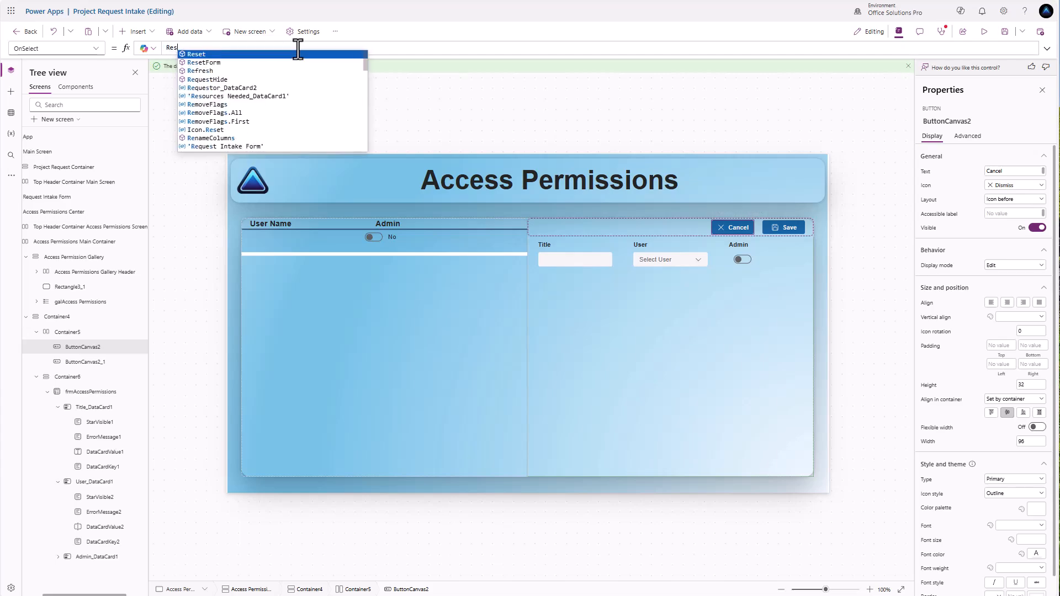
text(etForm(frmAccessPermissions))
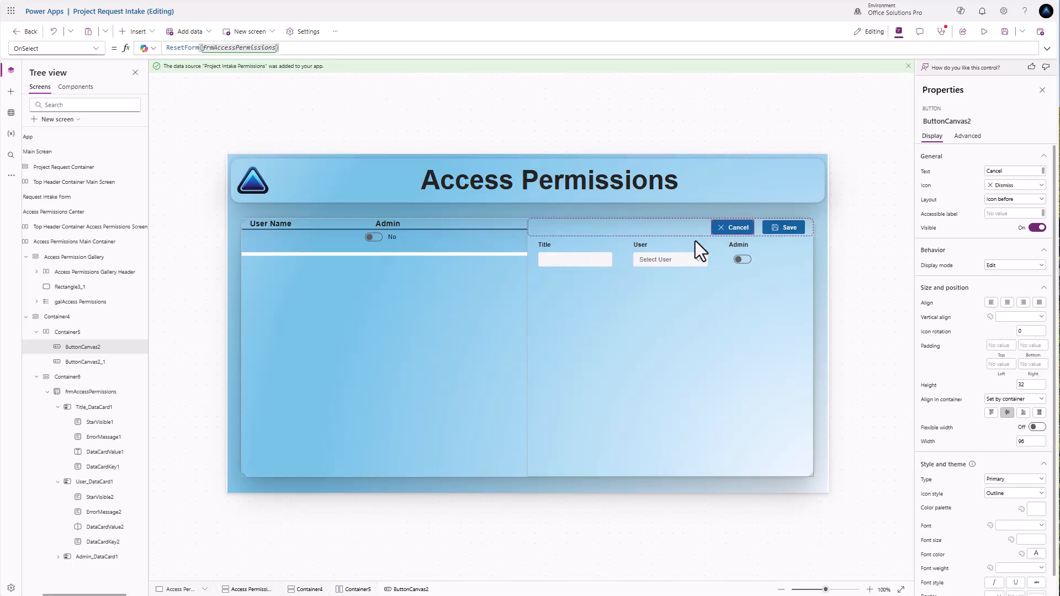
Step: Set frmAccessPermissions' OnSuccess formula to Notify("Successfully Saved", NotificationType.Success, 1000);
click(711, 343)
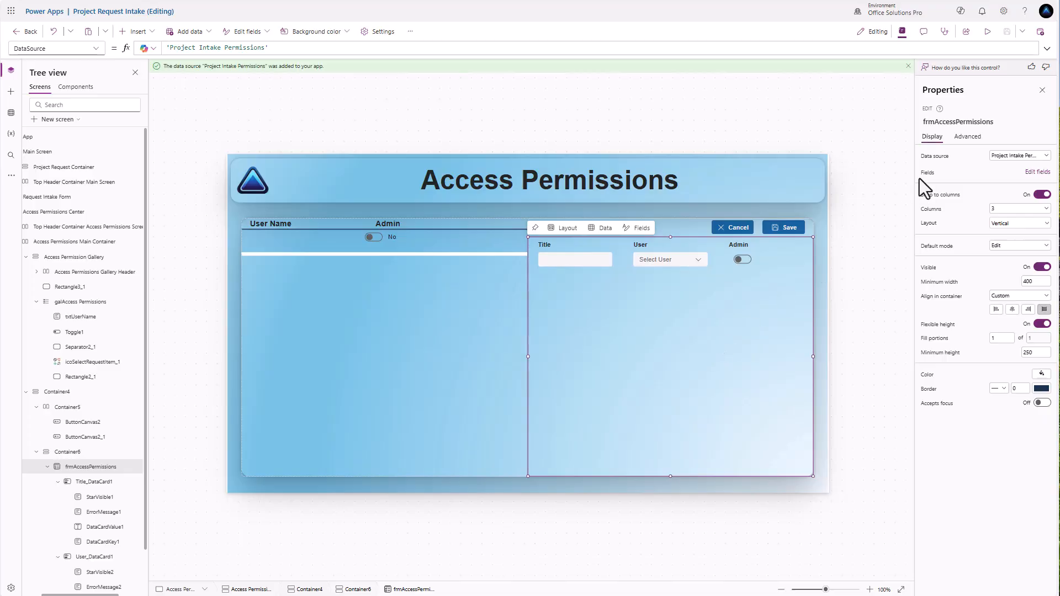
click(967, 138)
scroll(941, 243, down, 3)
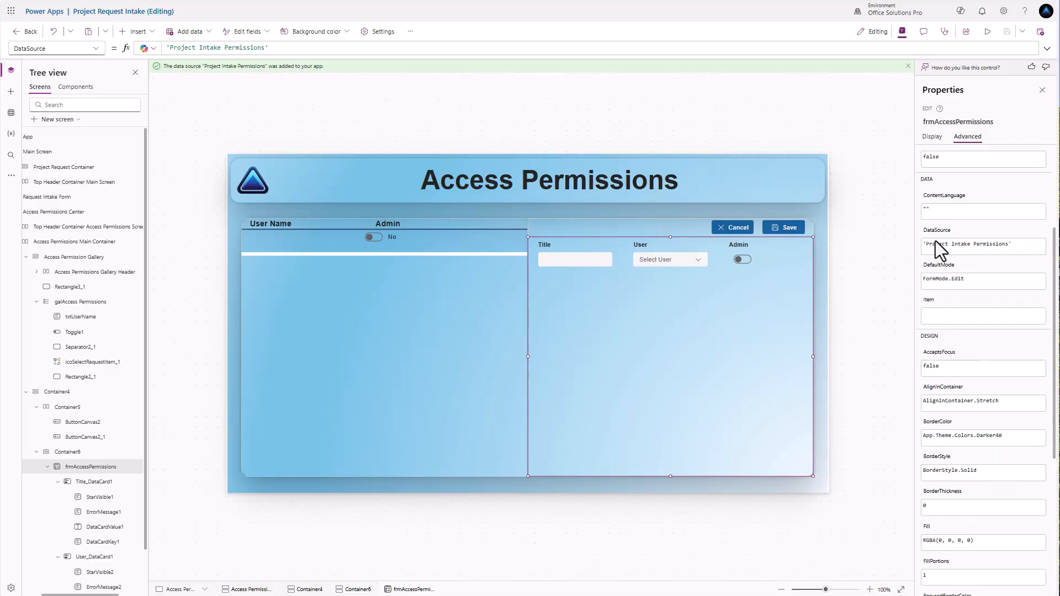
scroll(940, 249, up, 3)
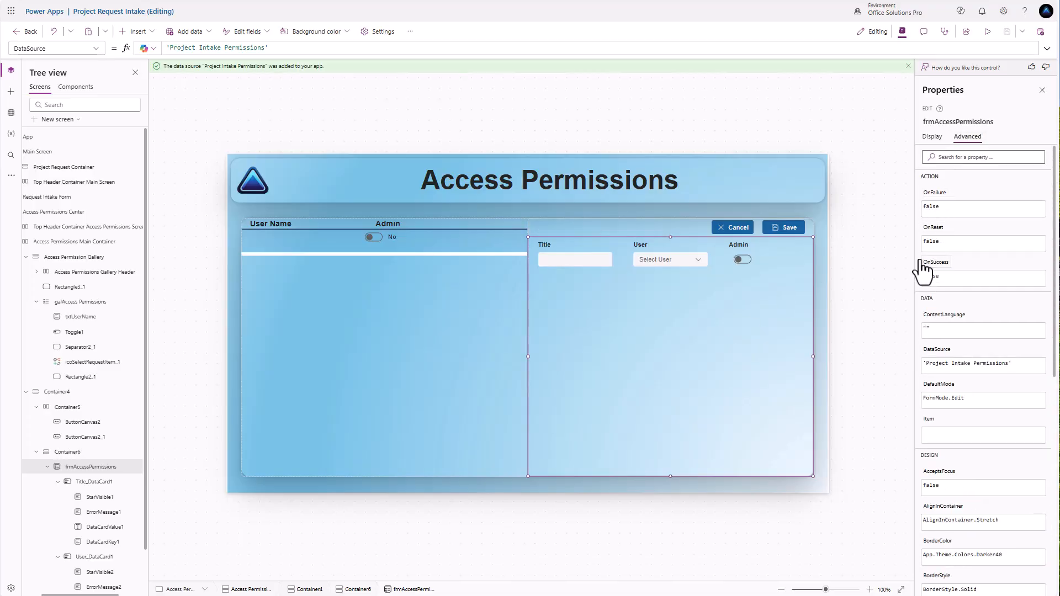
click(922, 270)
double_click(189, 49)
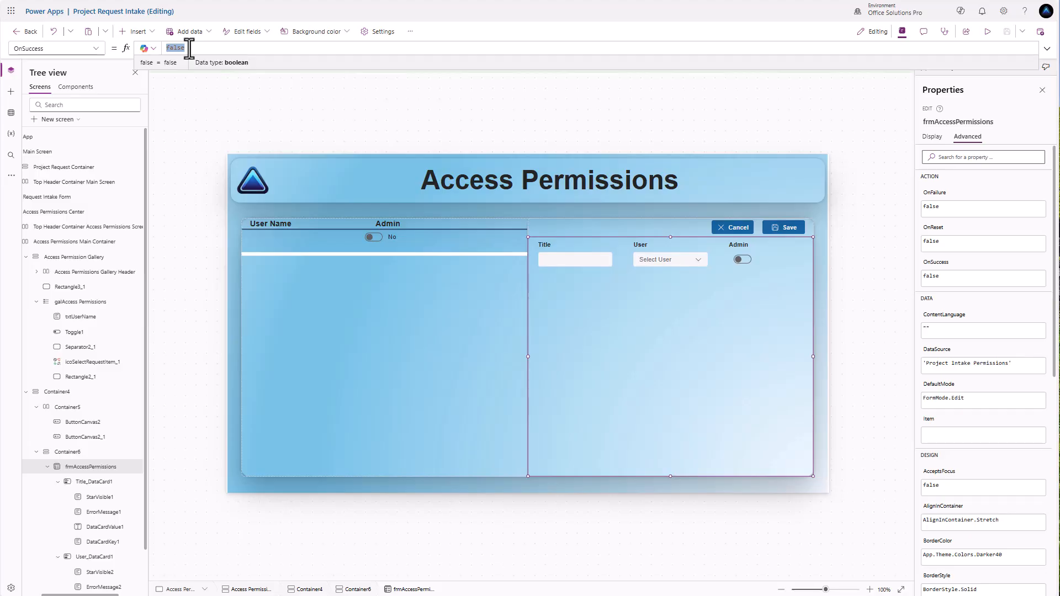
text(Noti)
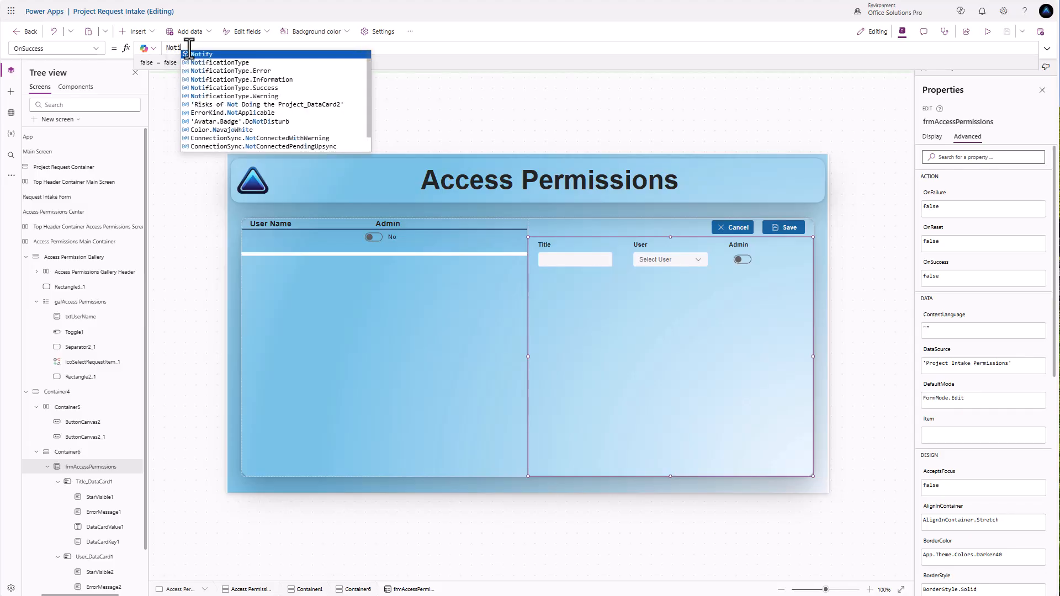
text(fy("Succe)
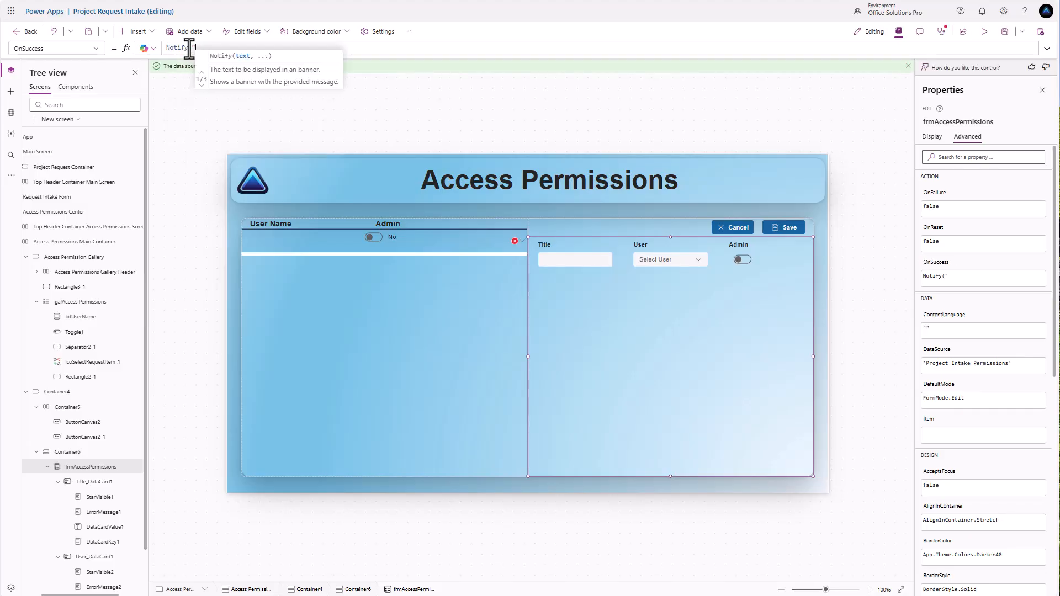
text(ssfull)
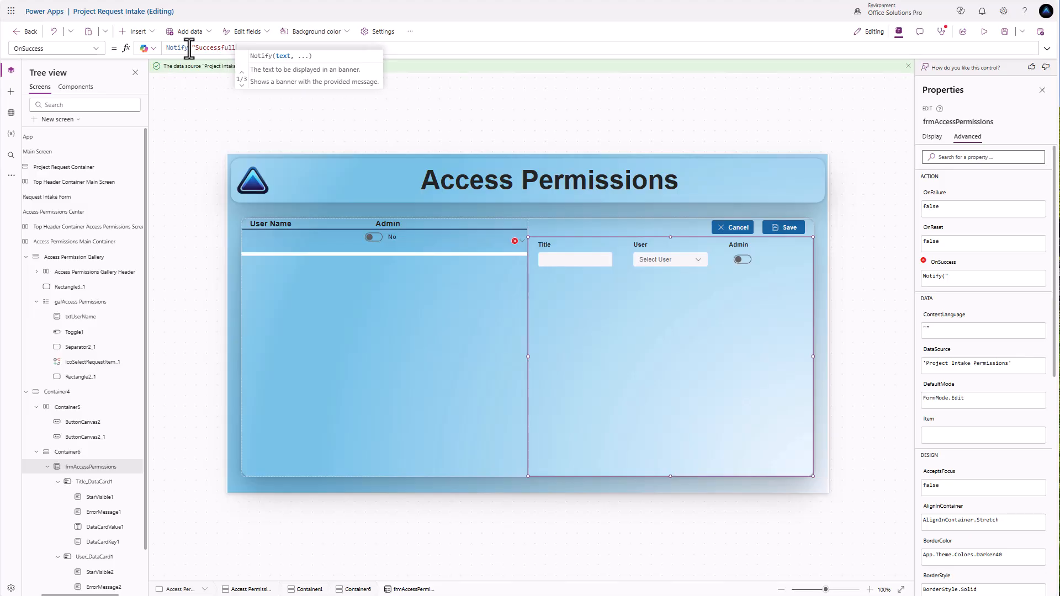
text(y Saved")
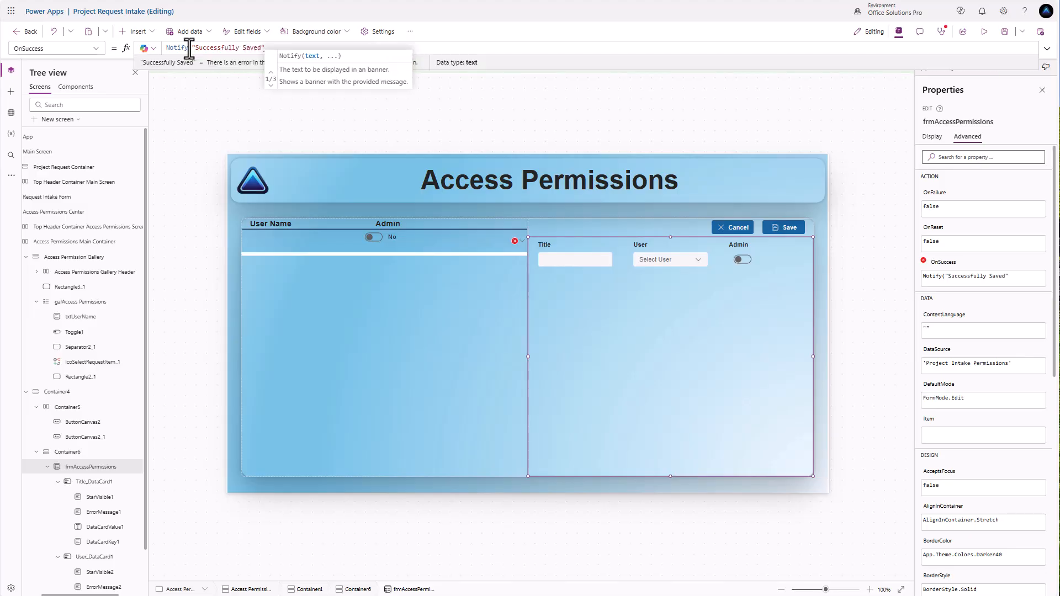
text(, No)
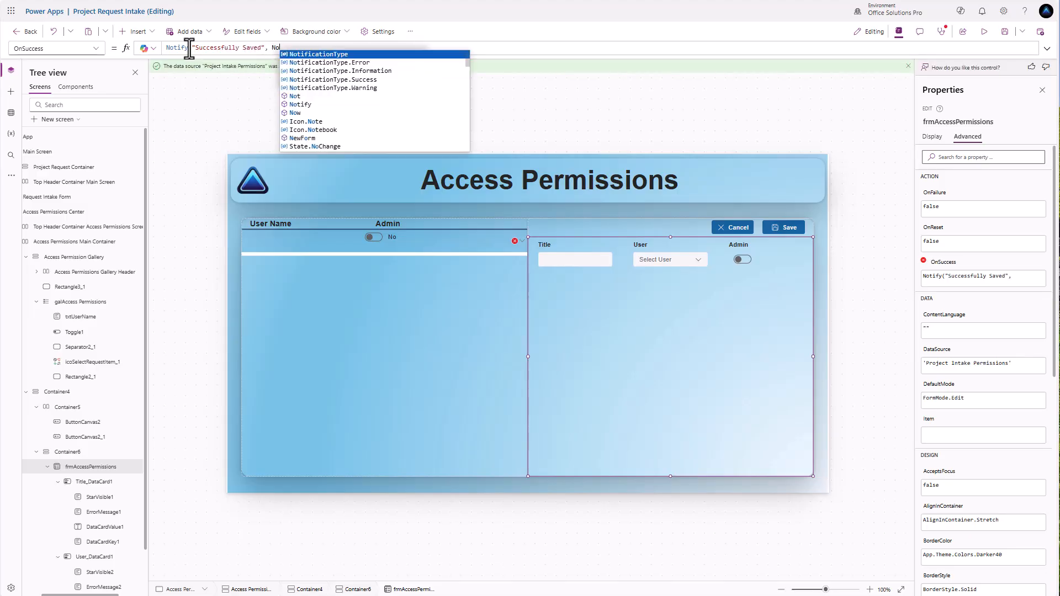
key(Down)
key(Down)
key(Down)
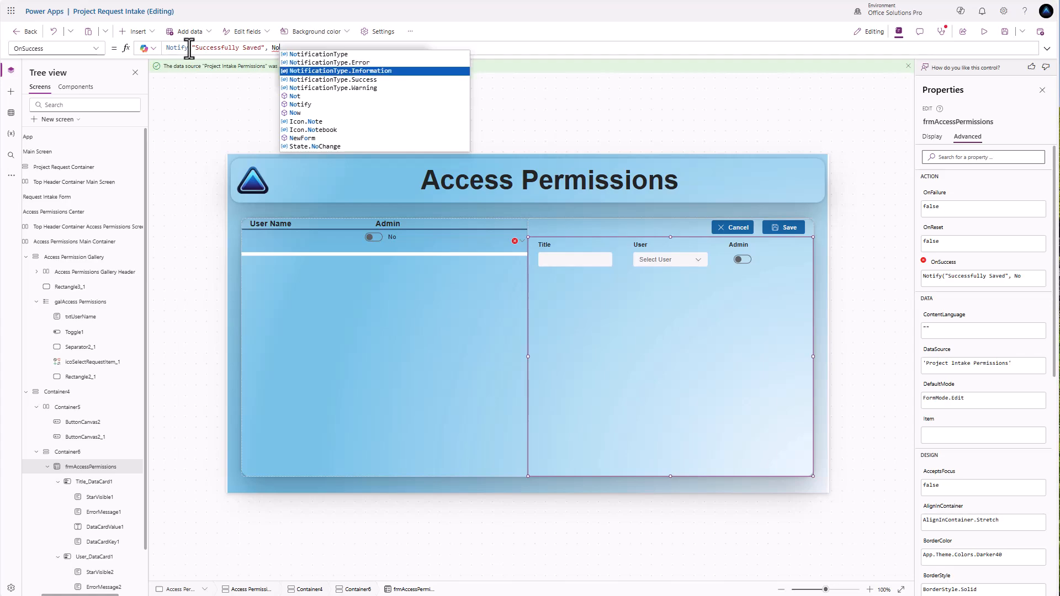
key(Tab)
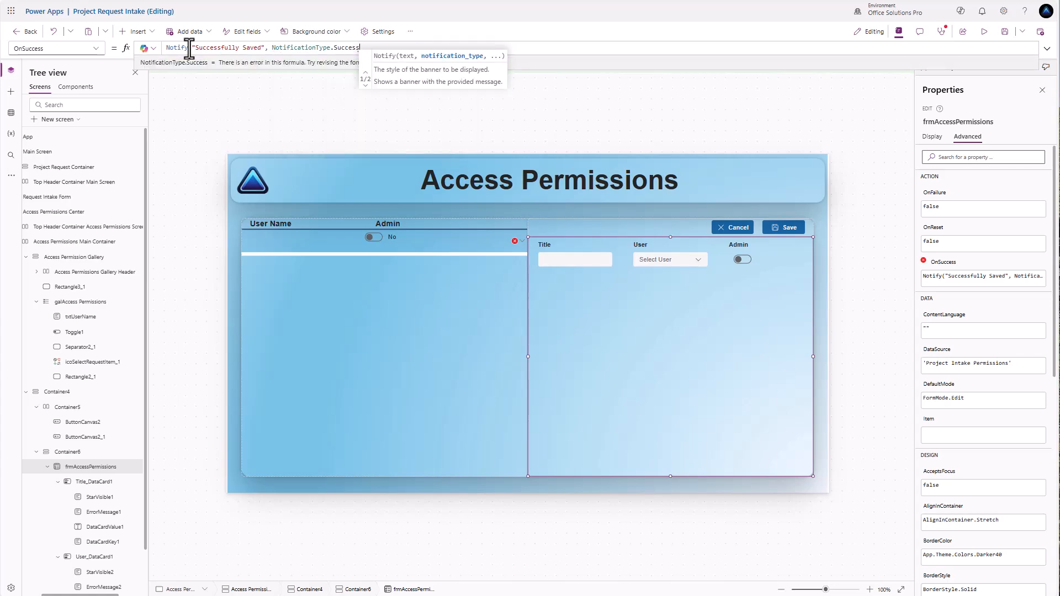
text(, 1000);)
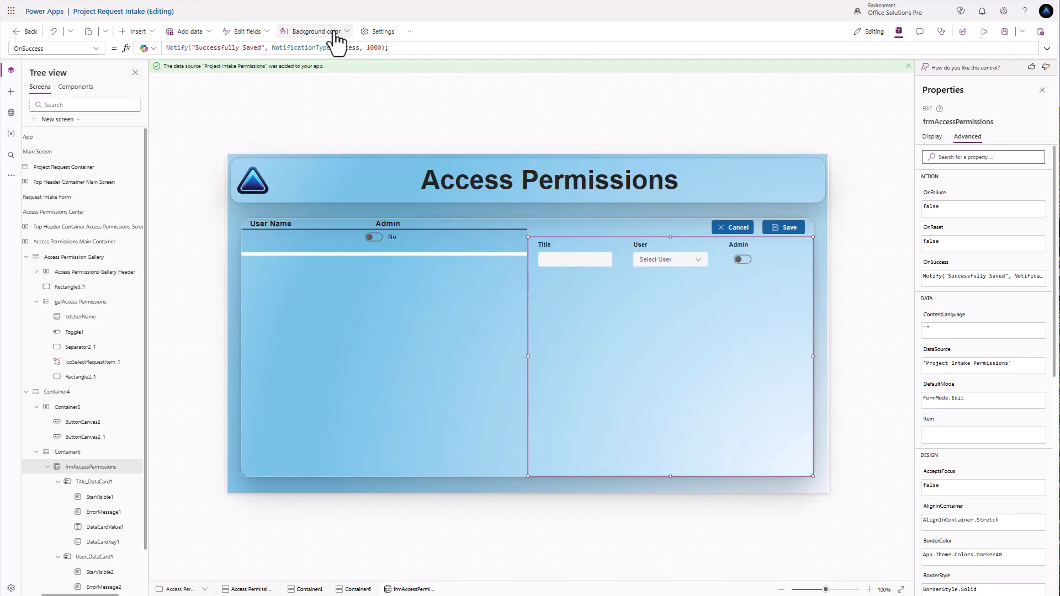
click(395, 54)
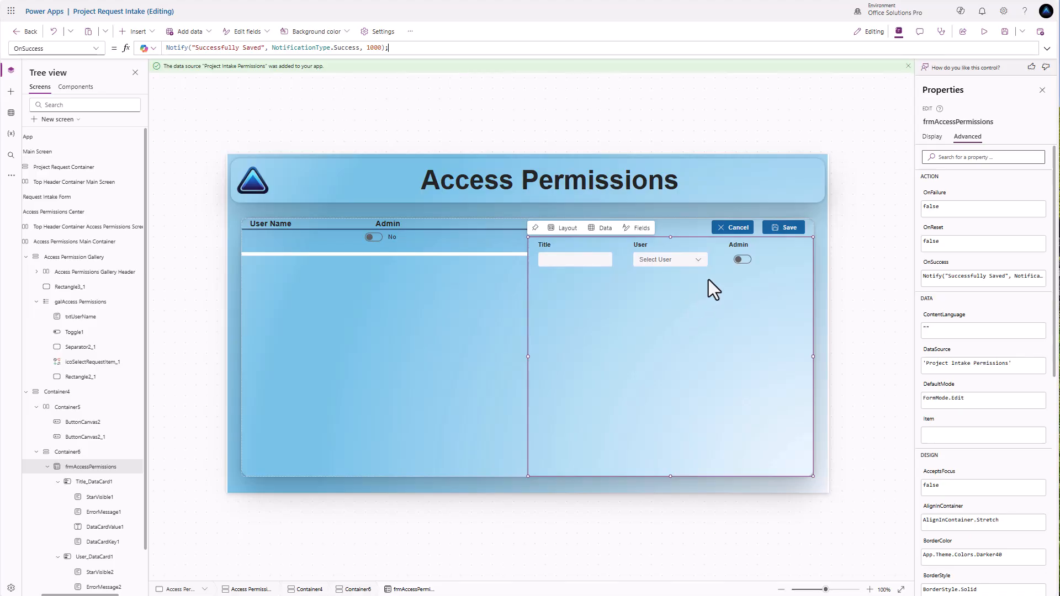
Step: Reorder the fields of frmAccessPermissions so the Title card comes last, after User and Admin
click(931, 139)
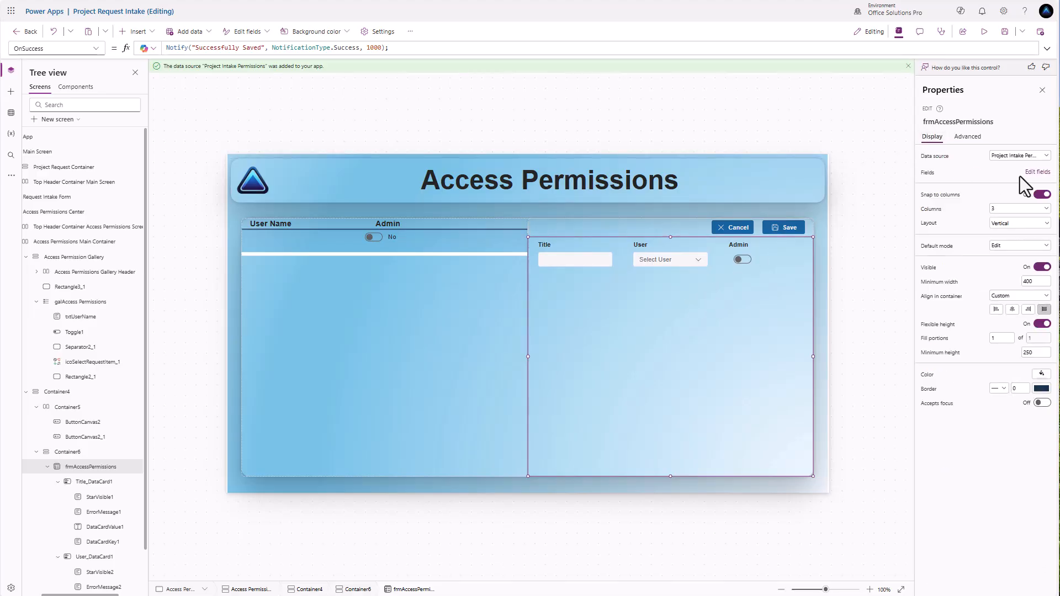
click(1037, 172)
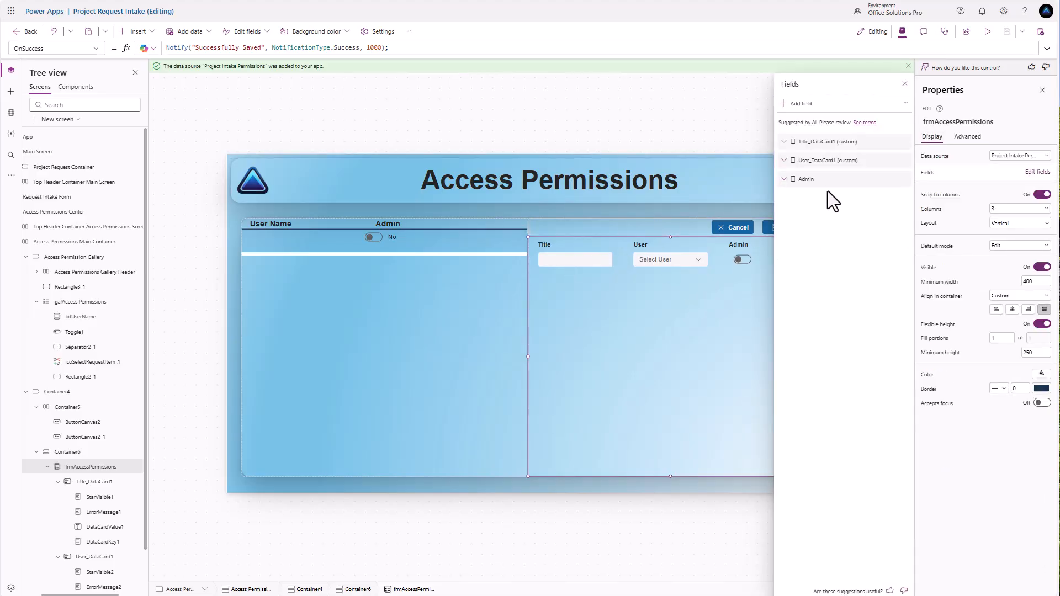
drag(812, 142, 818, 193)
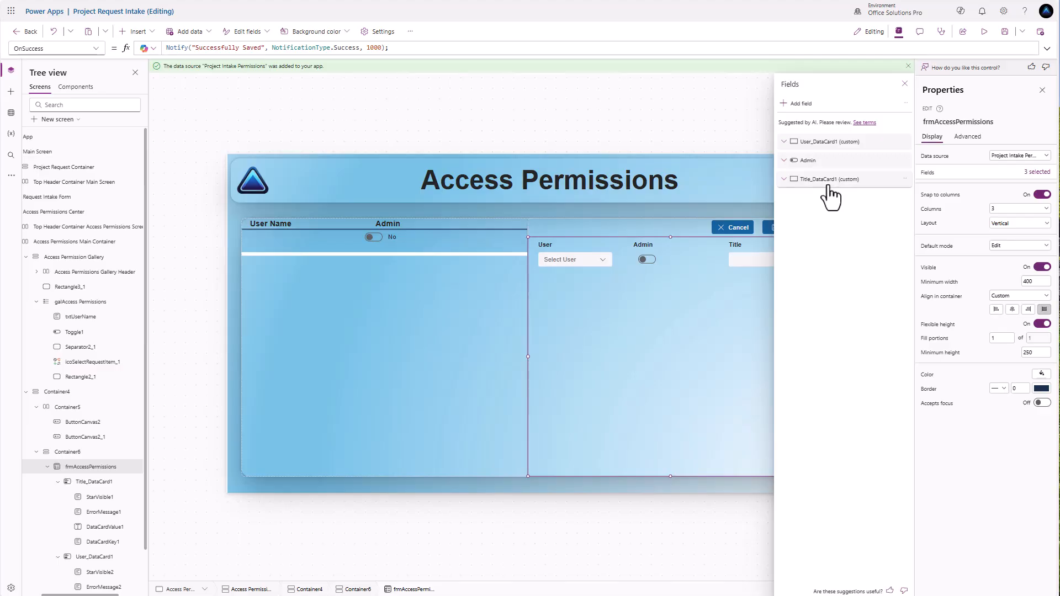
Step: Widen the User card so it spans the full width of frmAccessPermissions
click(596, 245)
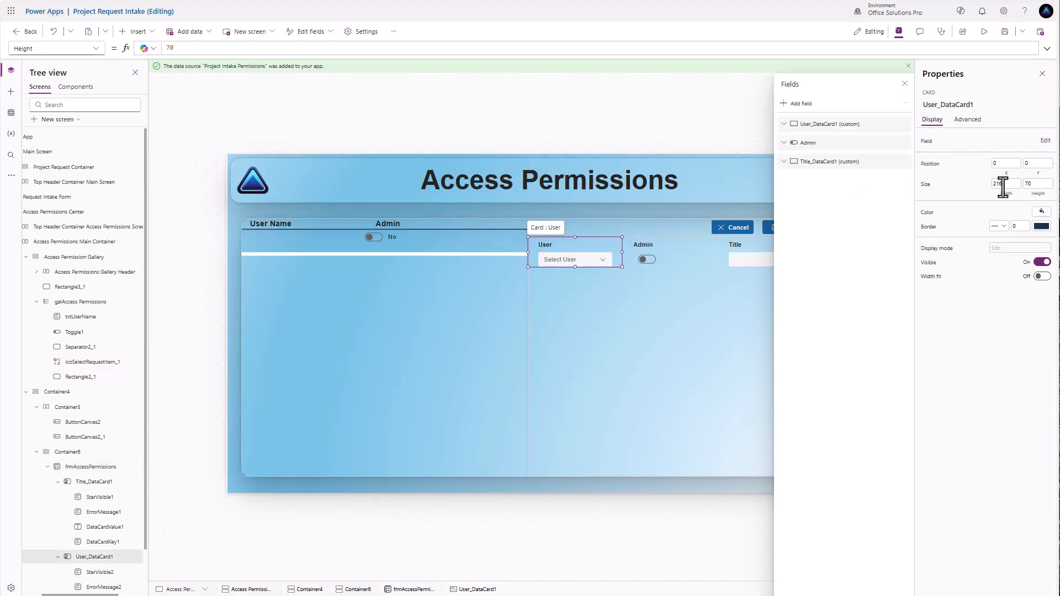
click(905, 84)
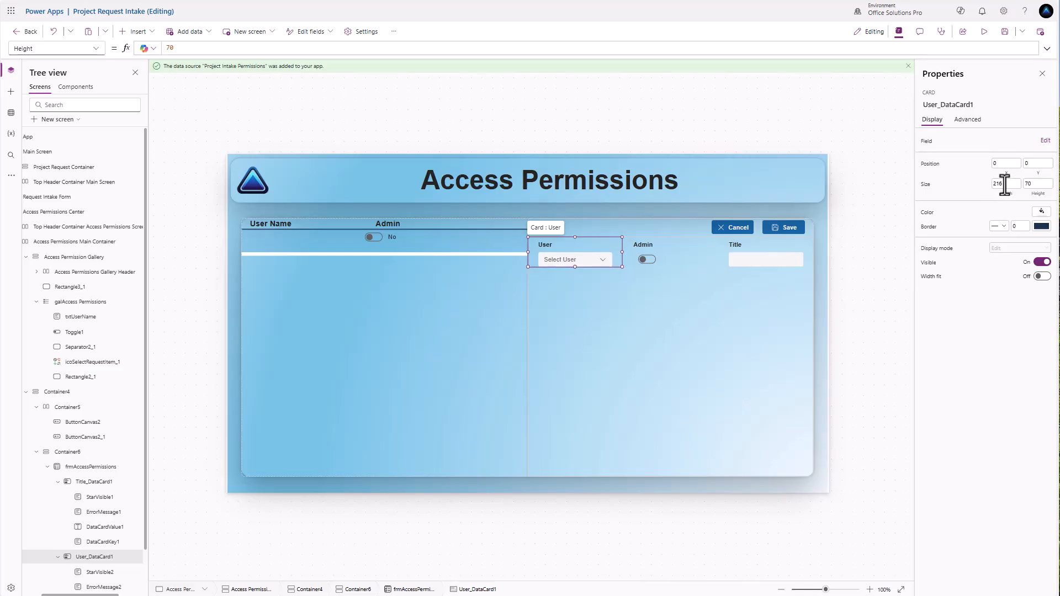
click(1005, 194)
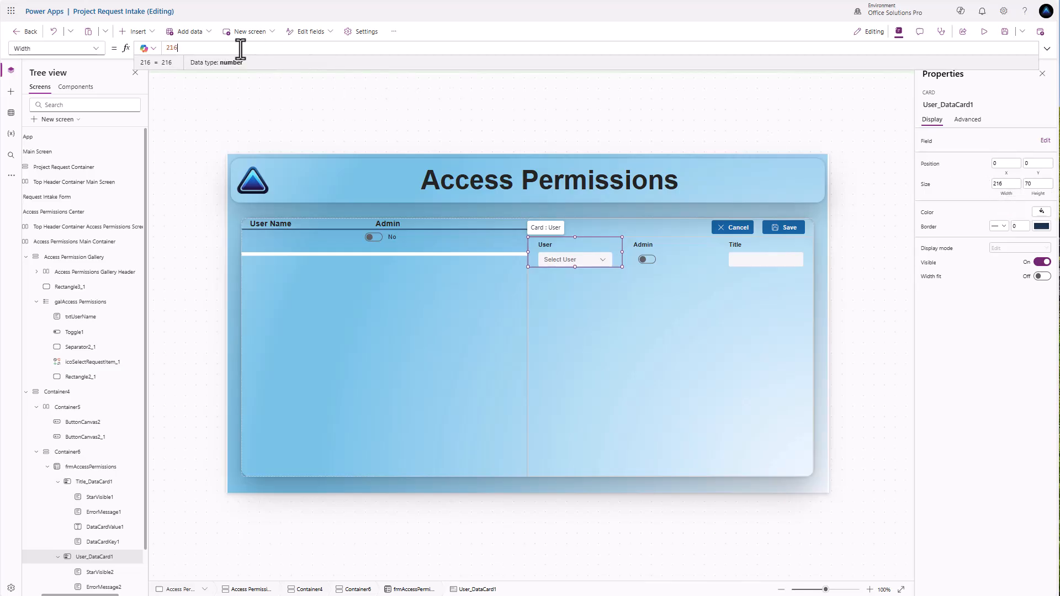
click(585, 346)
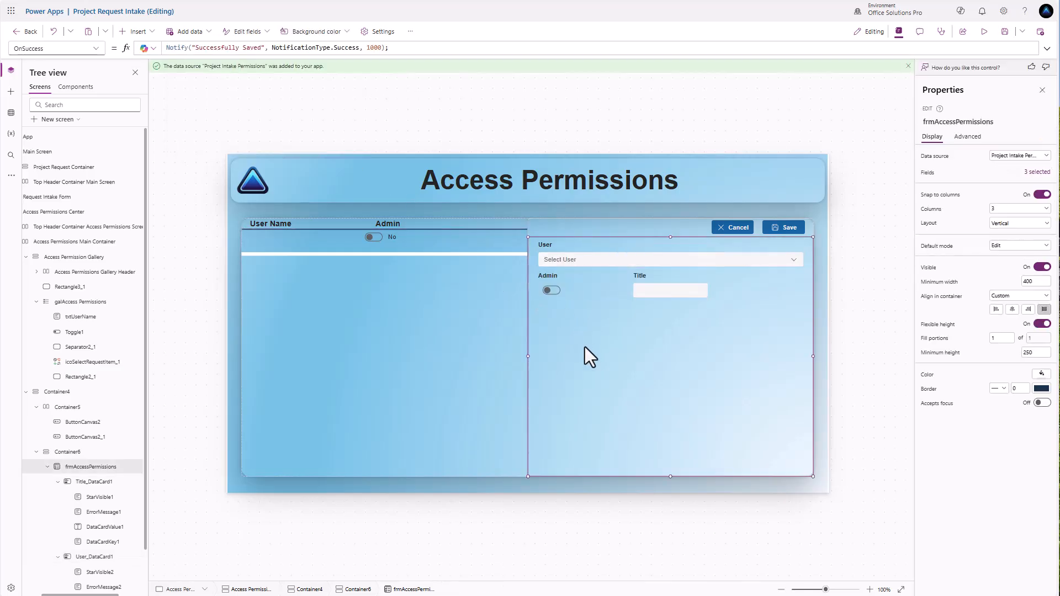
Step: Set the minimum width of Container6 and Container5 to 1
click(74, 453)
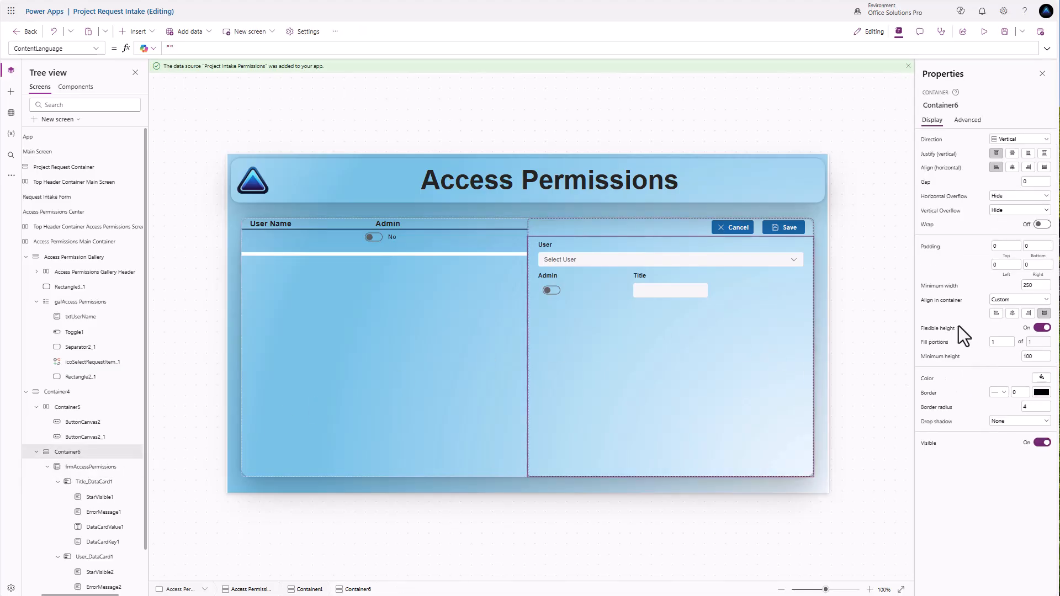
click(1034, 284)
text(1)
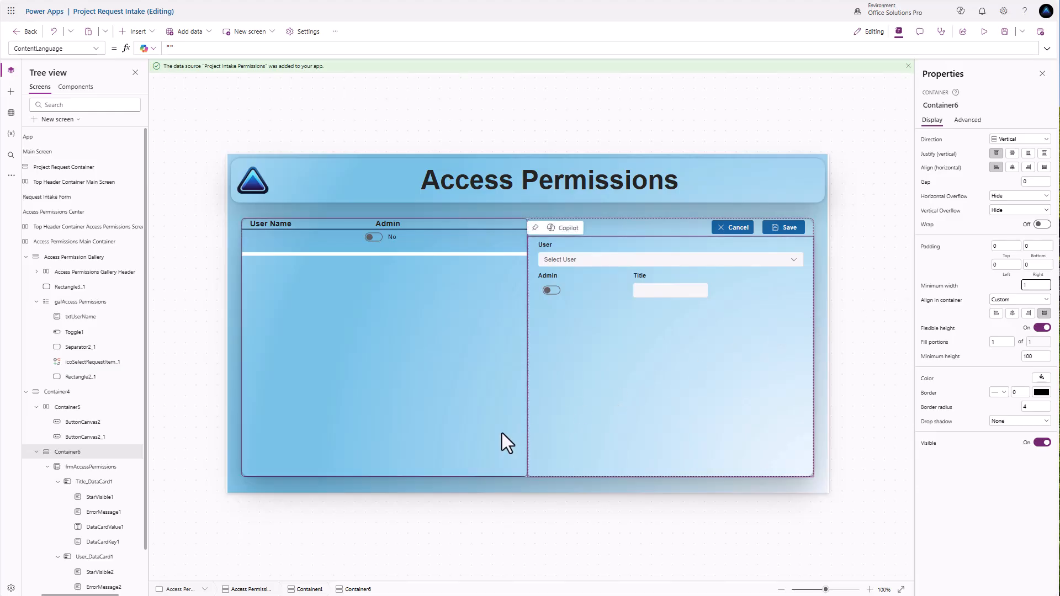
click(73, 407)
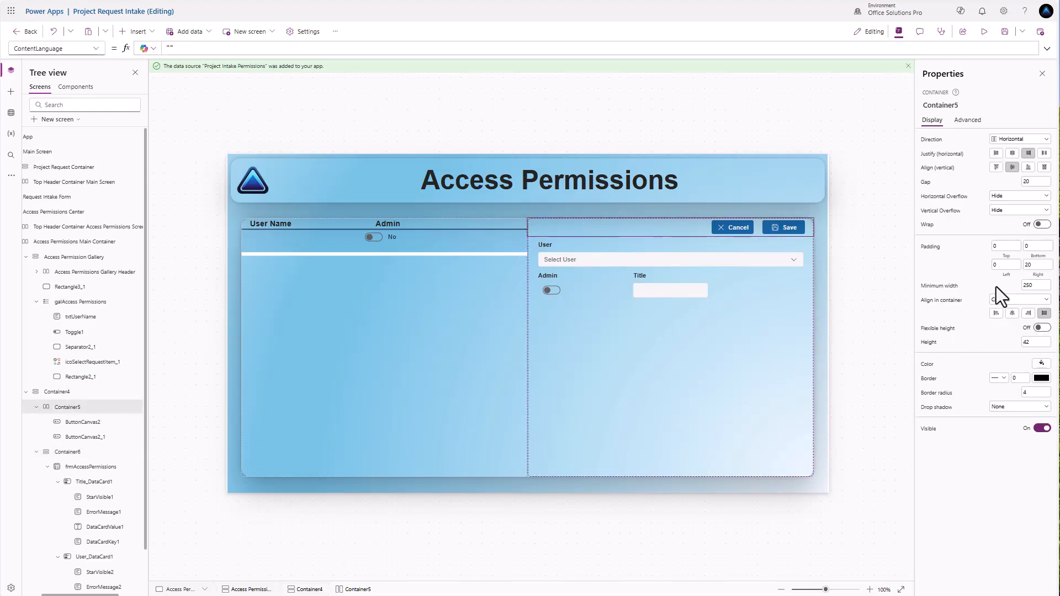
click(1034, 285)
text(1)
Step: Turn off flexible width for Container4 and reduce its fixed width to 300
click(83, 392)
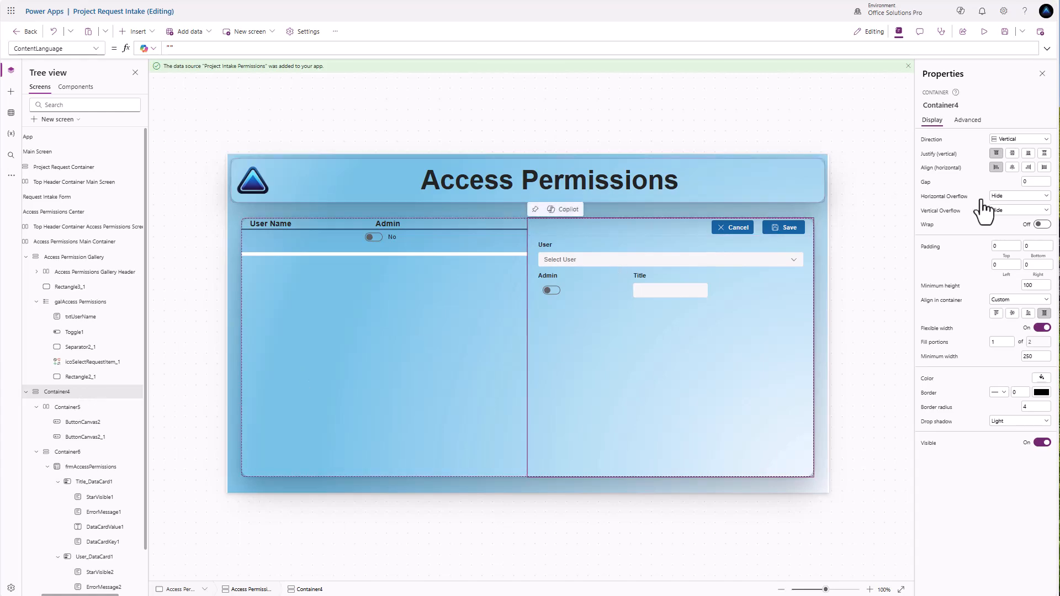
click(1042, 328)
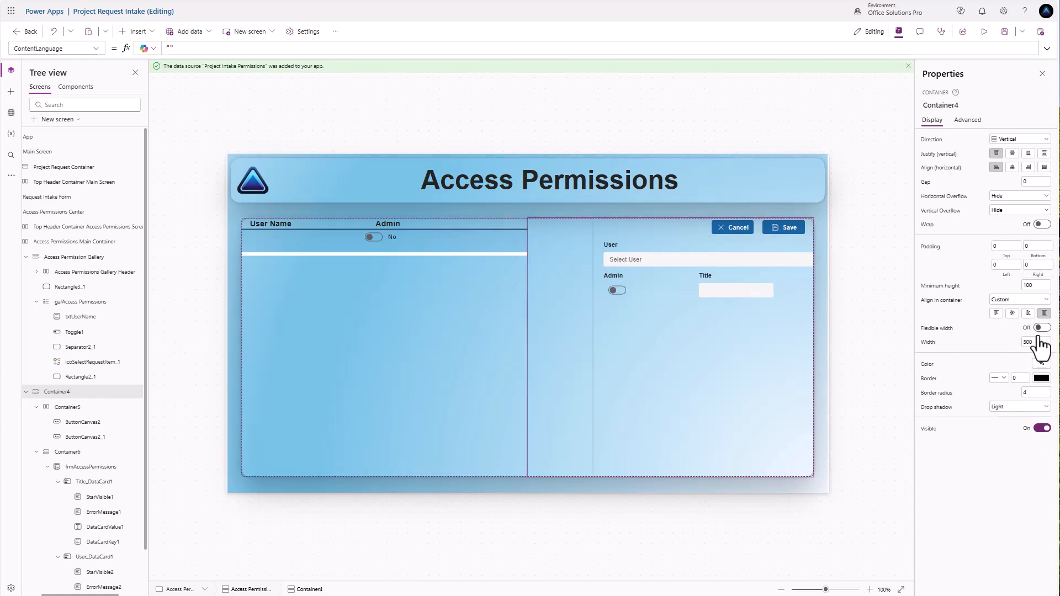
click(1036, 342)
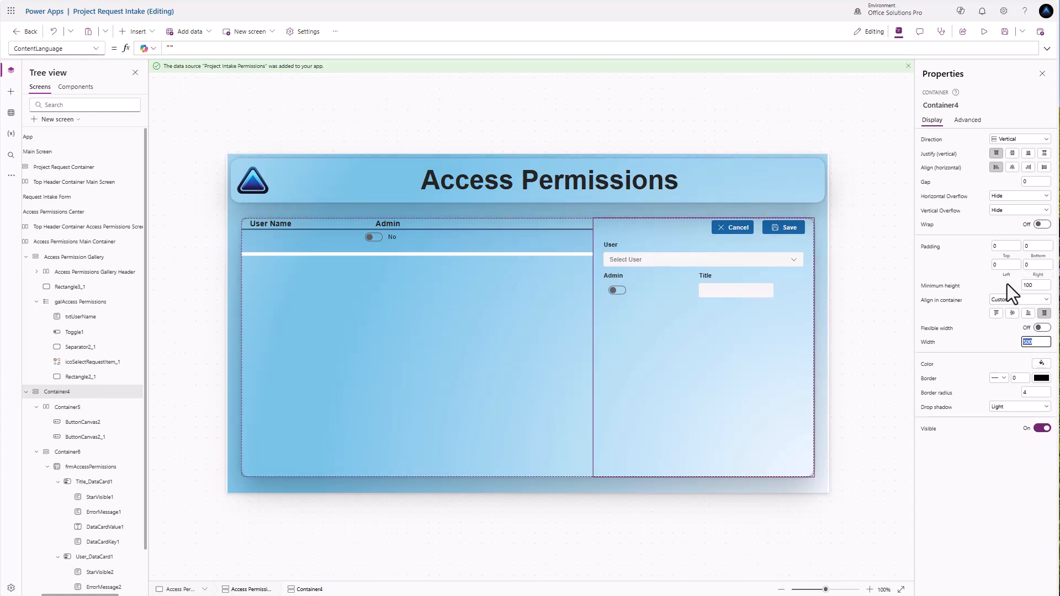
text(400)
key(Return)
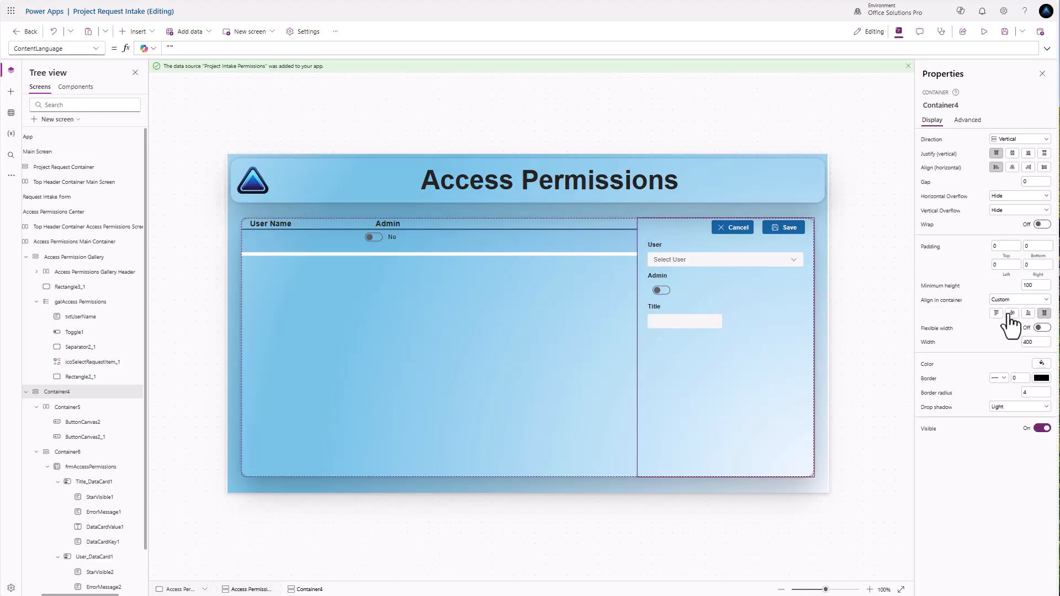
click(1031, 342)
key(Return)
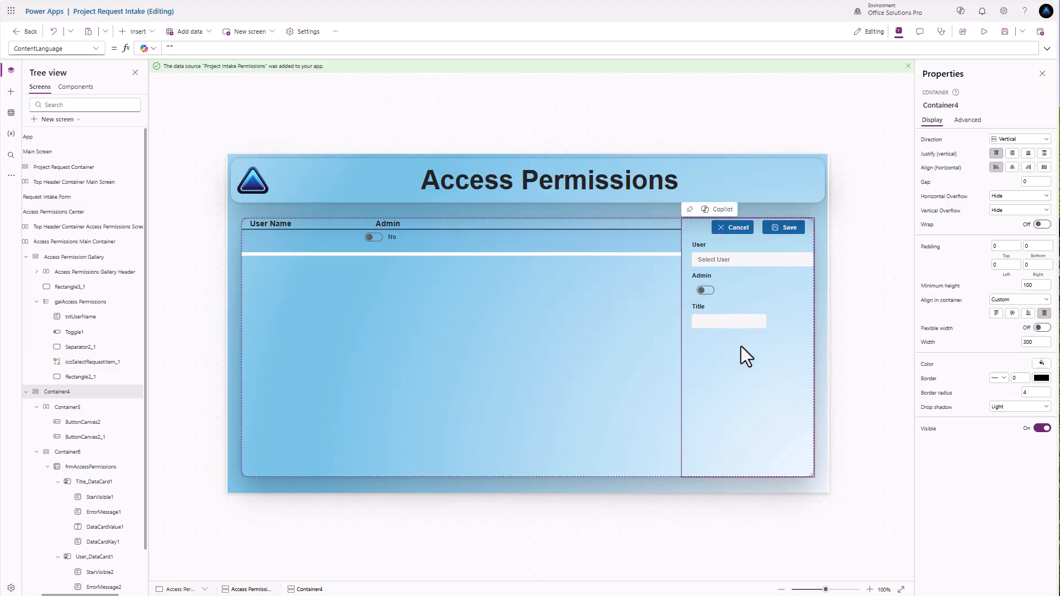
Step: Set the minimum width of frmAccessPermissions to 1
click(756, 254)
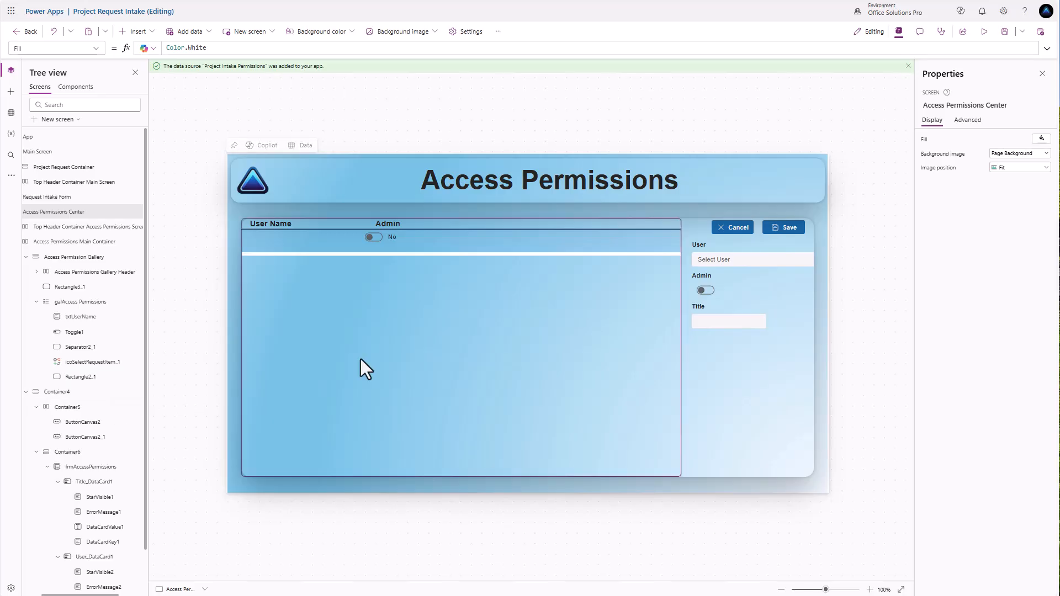
click(771, 337)
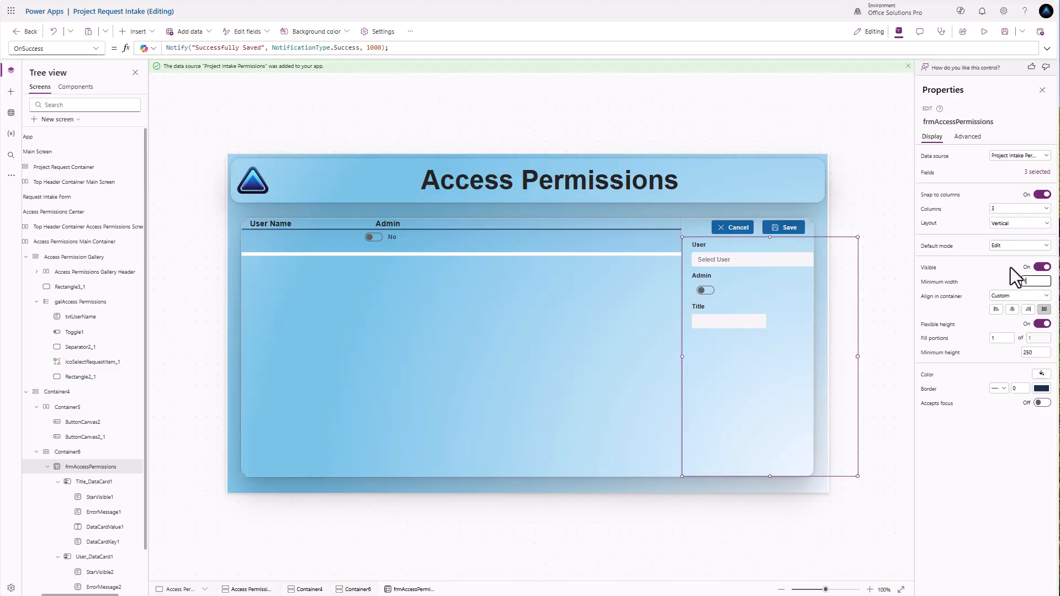
text(1)
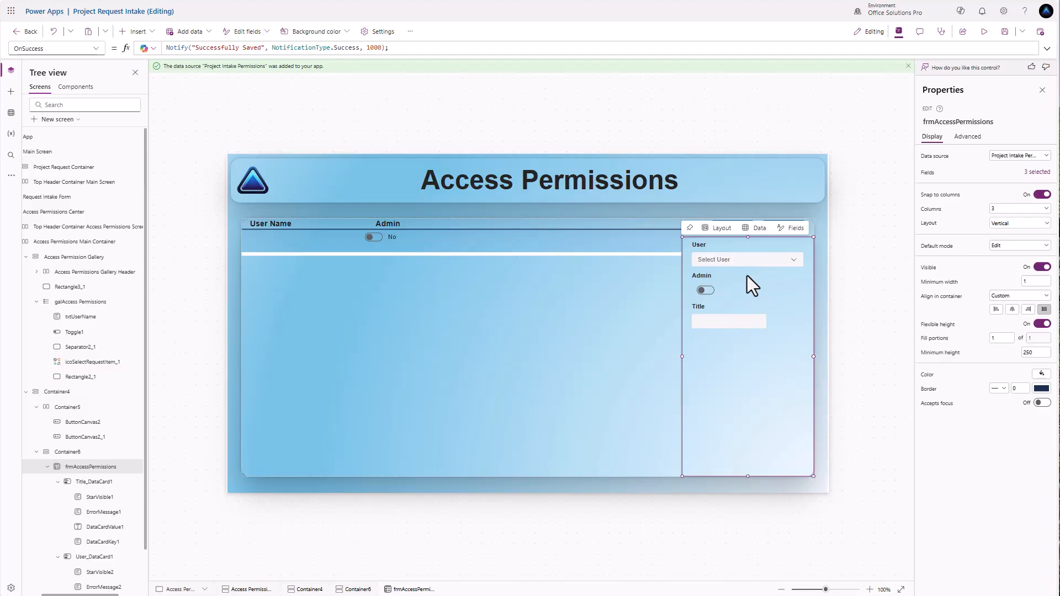
Step: Set the Title card's Width formula to Parent.Width
click(734, 320)
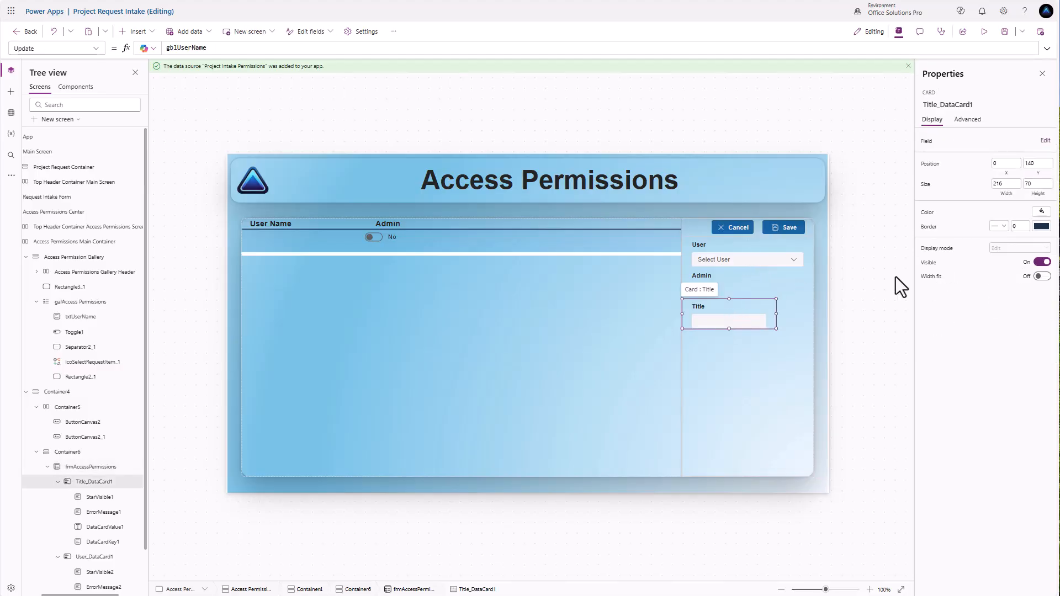
click(1008, 191)
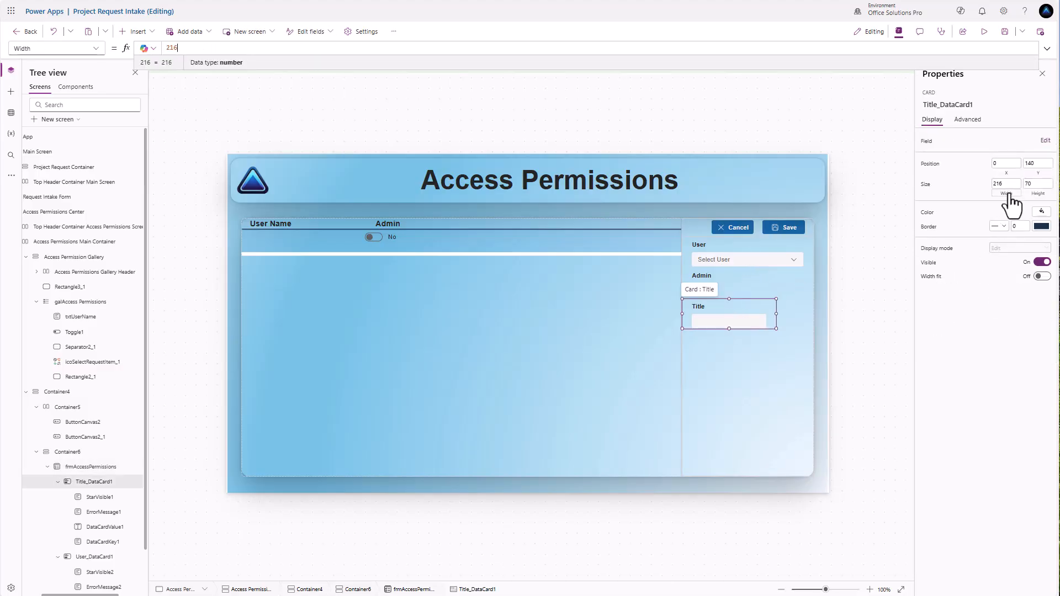
text(Paren)
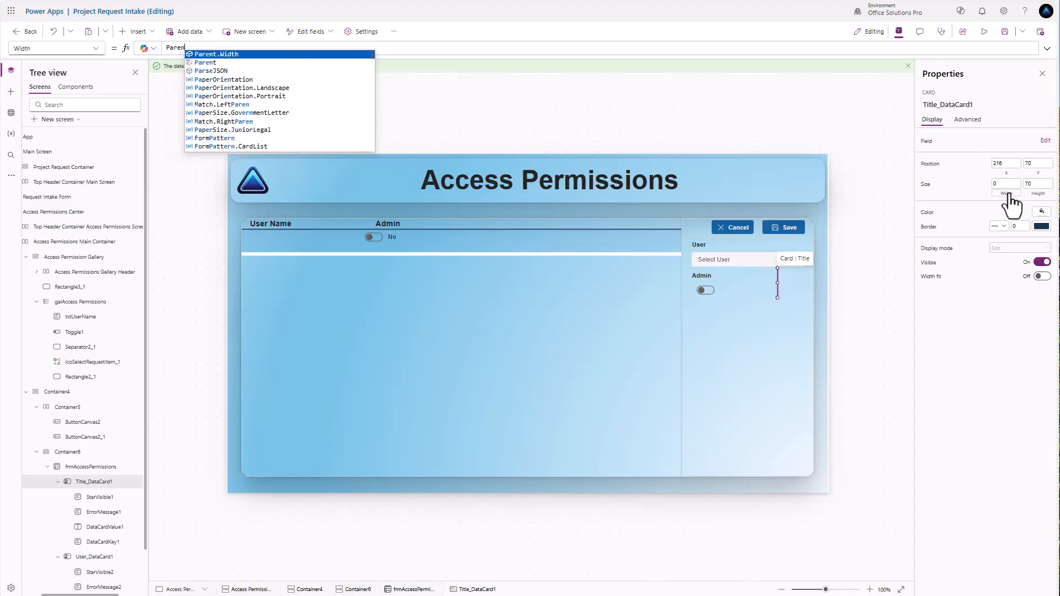
text(t.Width)
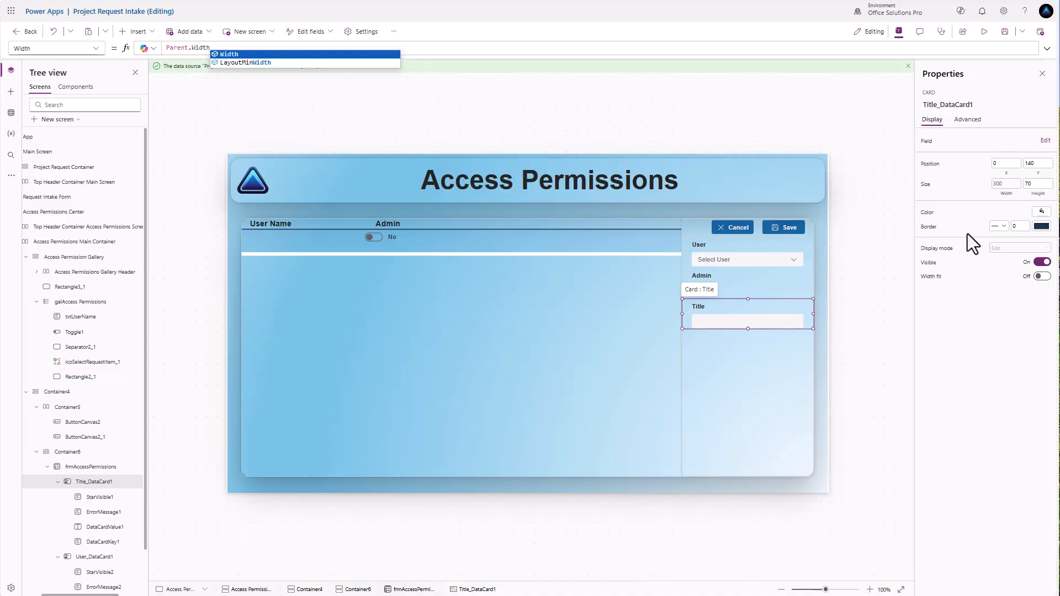
Step: Position icoSelectRequestItem_1 in the gallery by setting its X formula to Parent.Width - Self.Width - 20
click(380, 239)
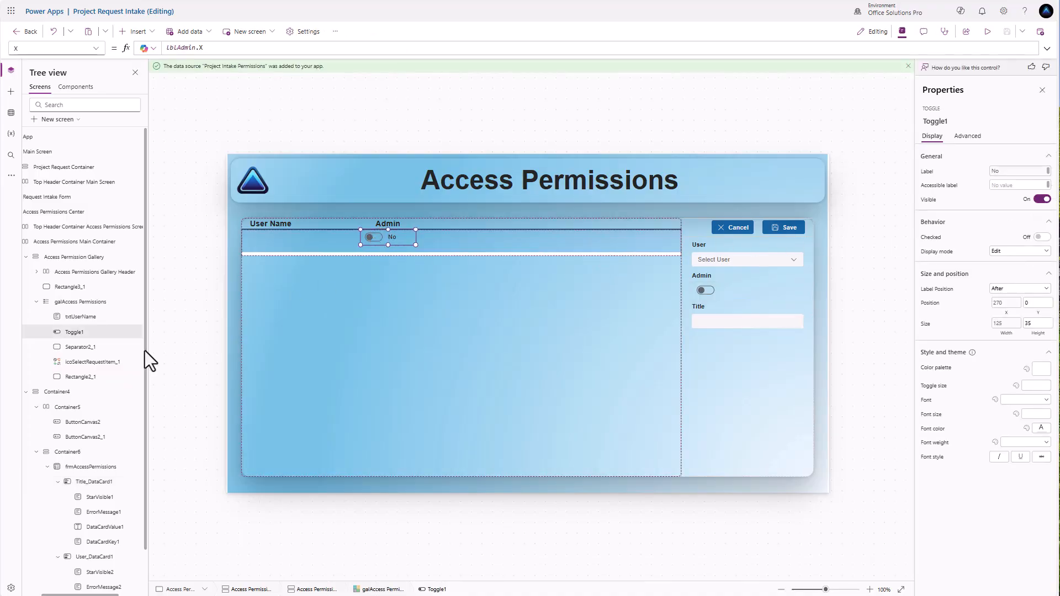
click(87, 364)
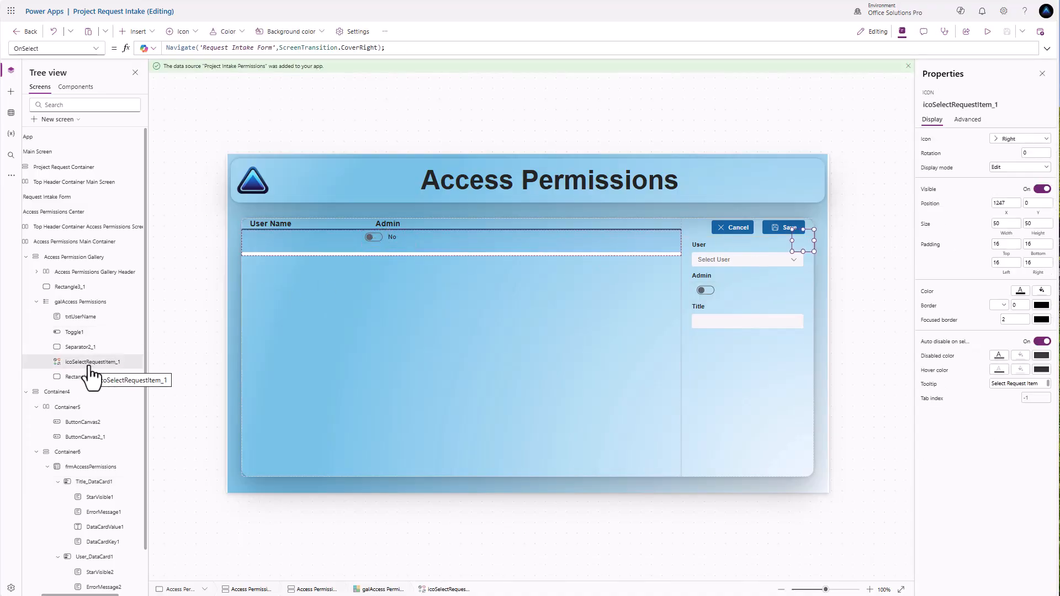
click(1006, 206)
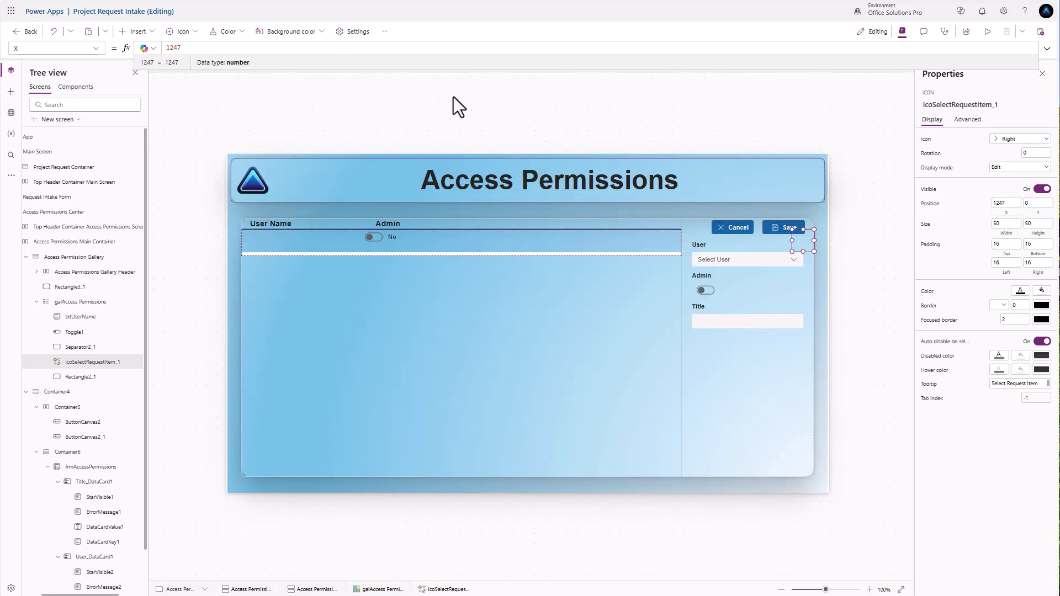
double_click(197, 48)
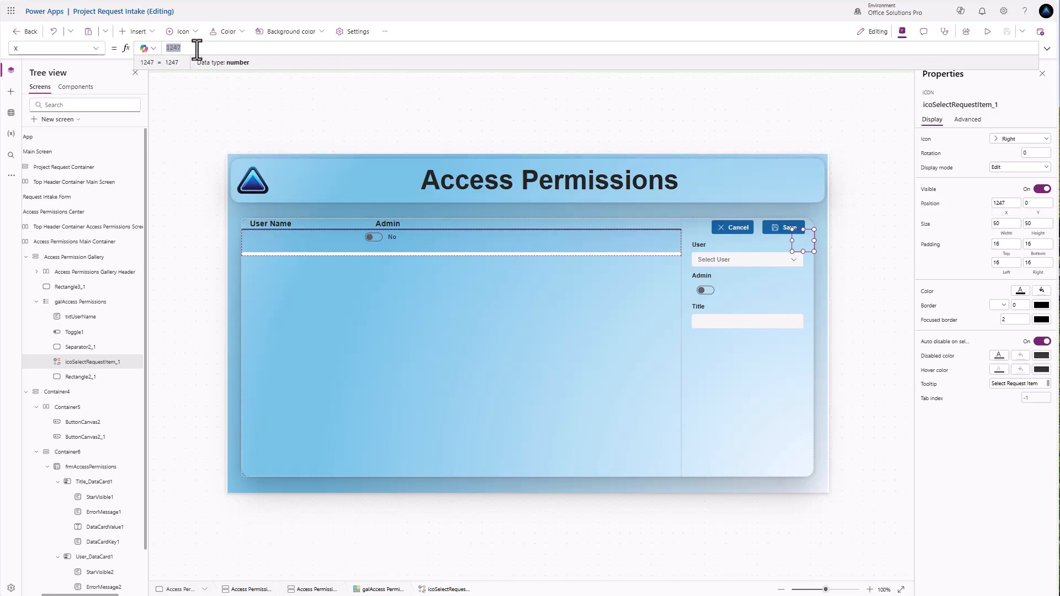
text(Parent.Width)
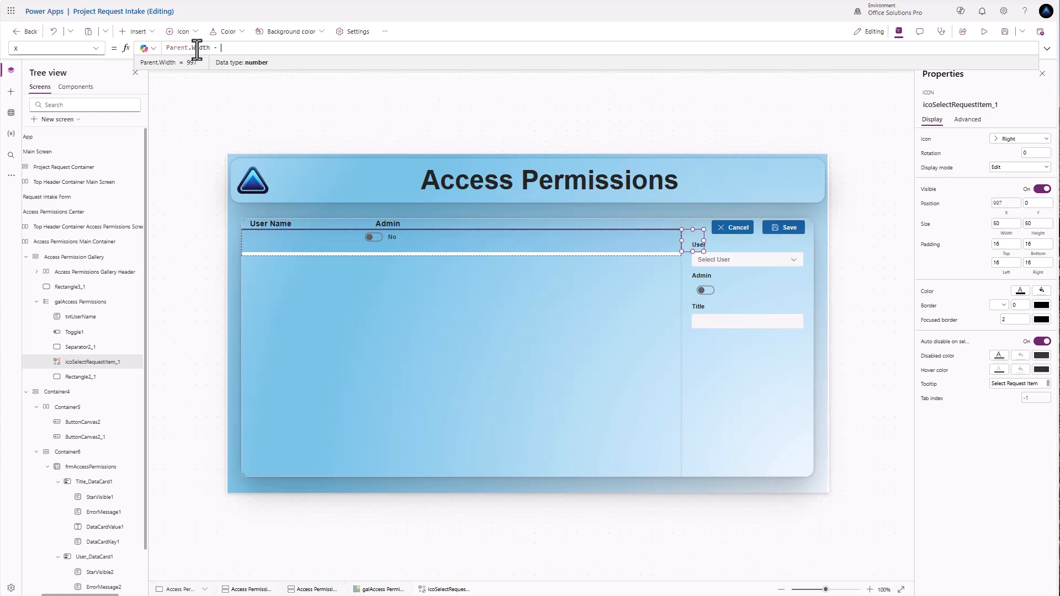
text( - Self.Width)
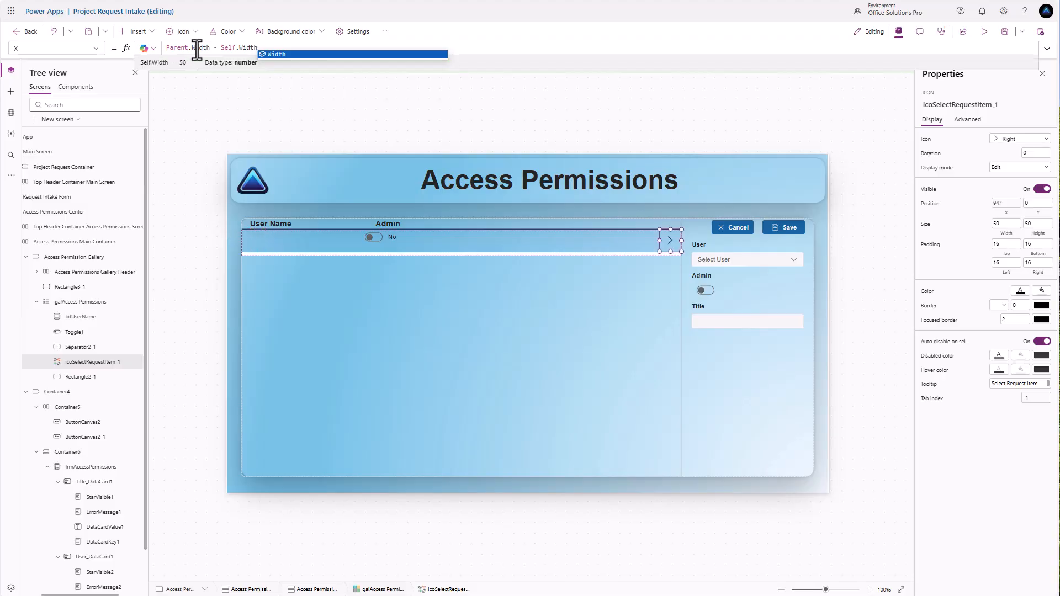
text( - )
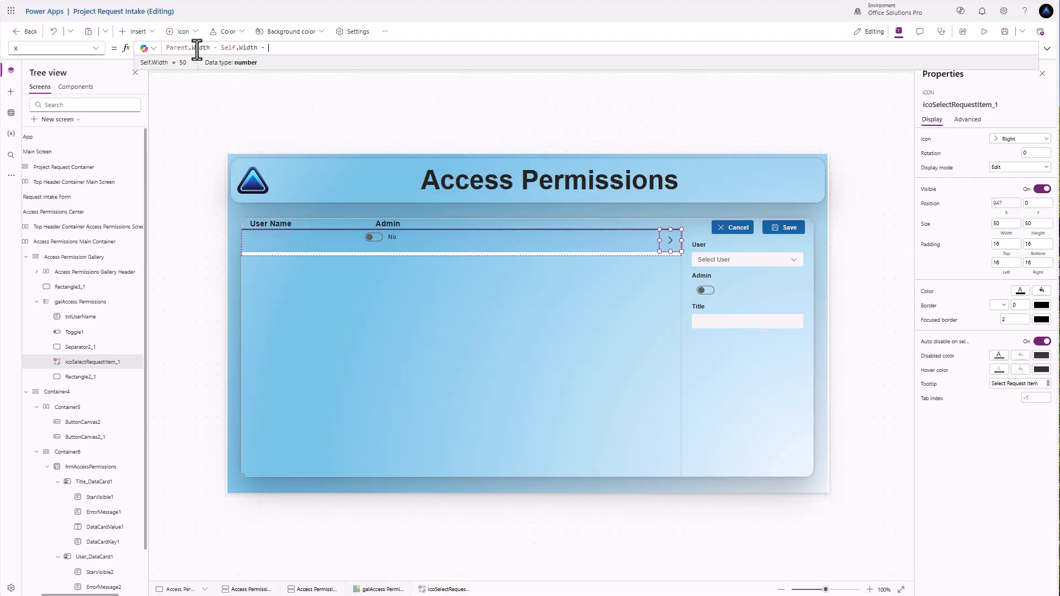
text(20)
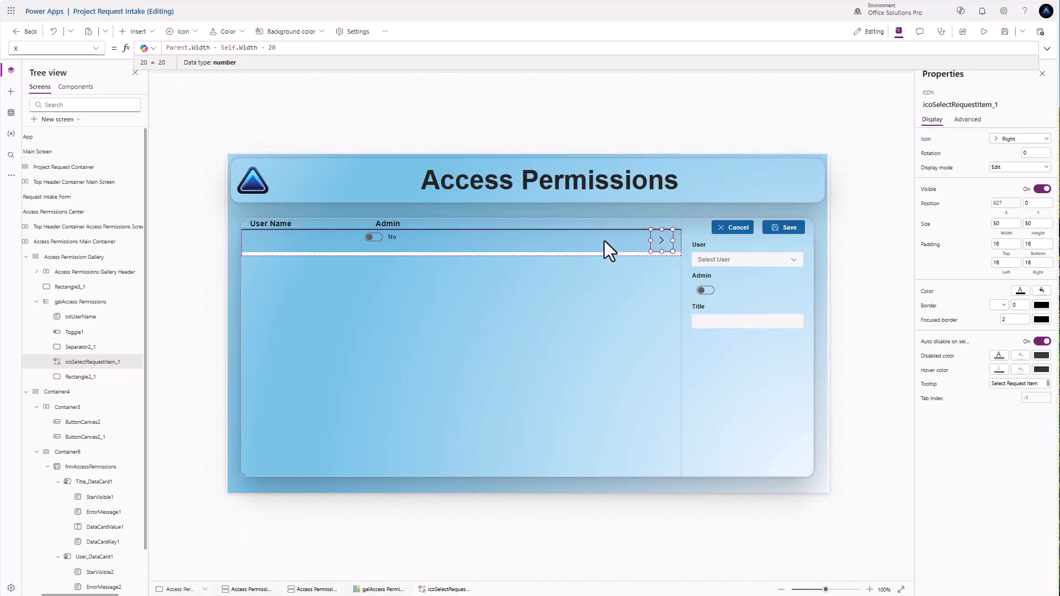
Step: Clear the Navigate formula from the OnSelect property of icoSelectRequestItem_1
click(959, 126)
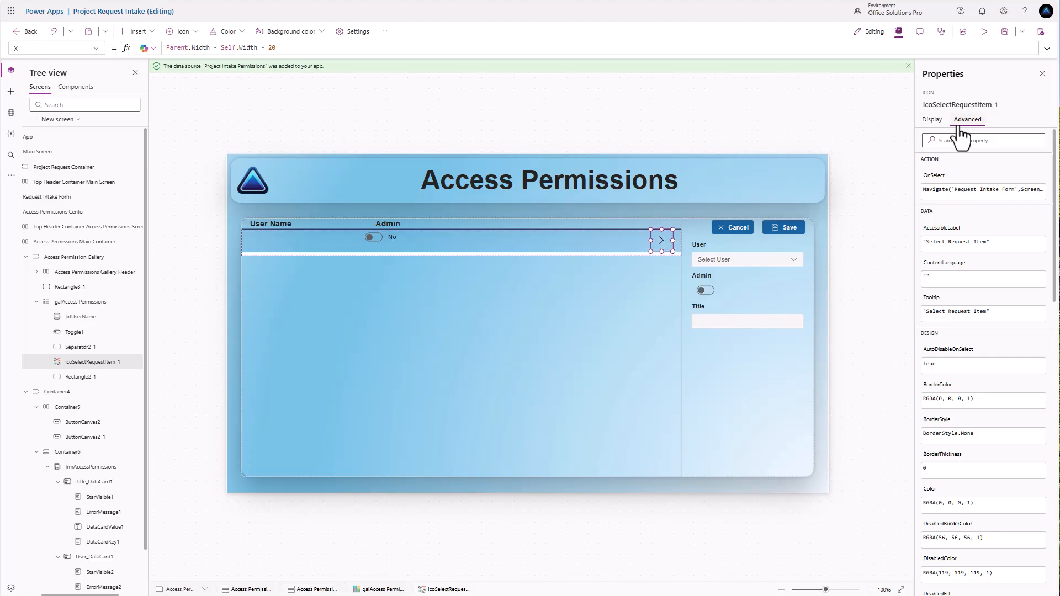
click(933, 188)
triple_click(406, 48)
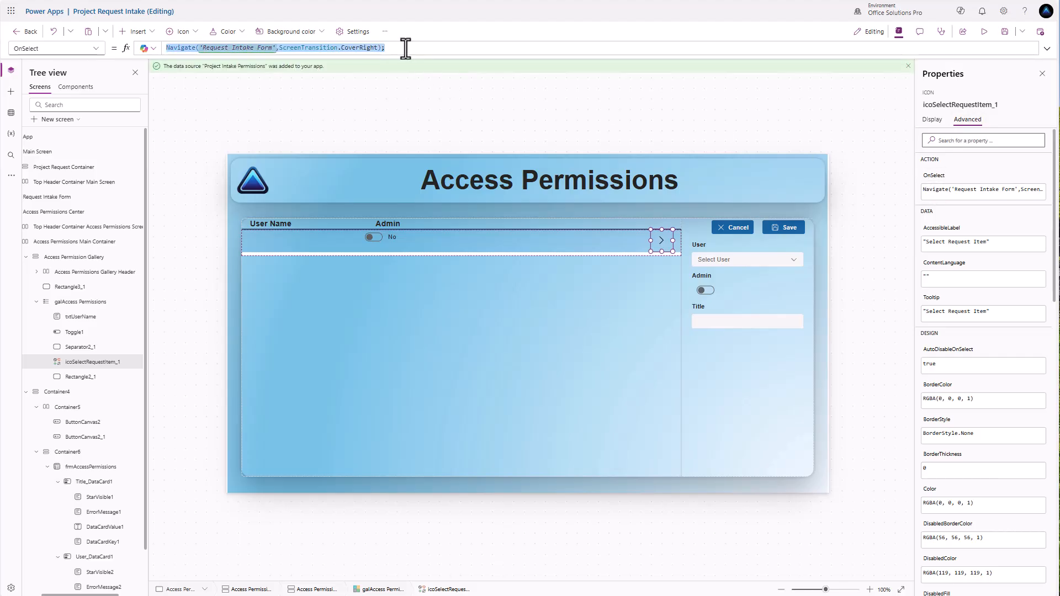
key(Delete)
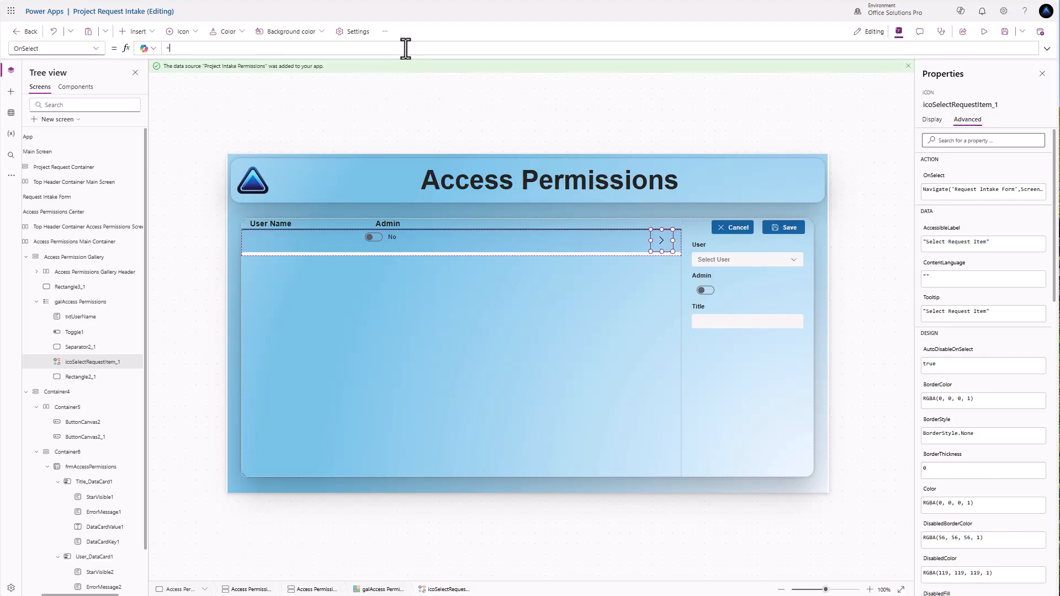
Step: Set the OnSelect formula of icoSelectRequestItem_1 to UpdateContext({locUserSelectedPermissions: ThisItem});
text(Up)
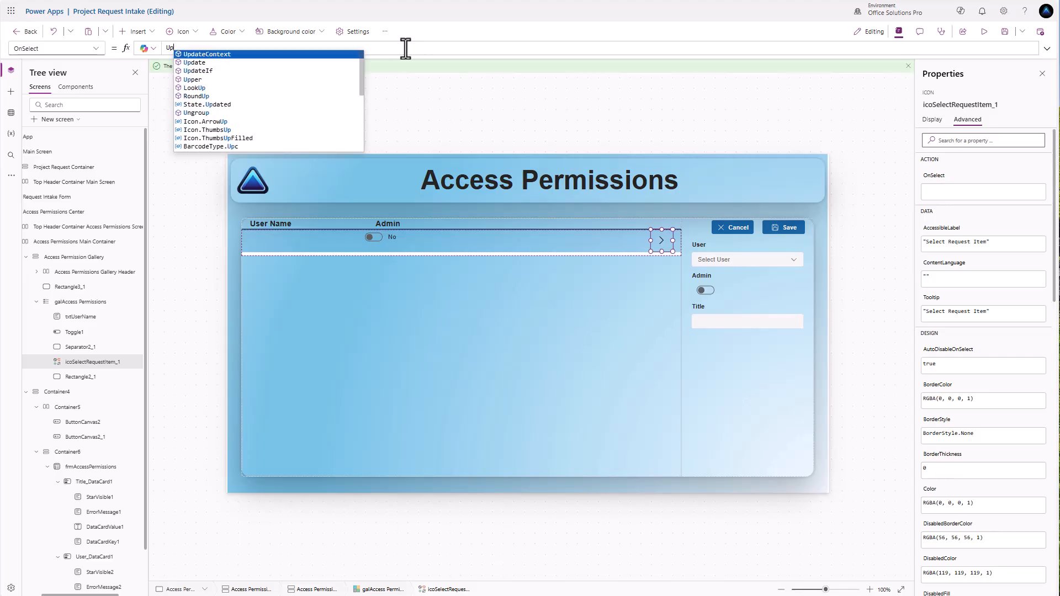
text(dateConect)
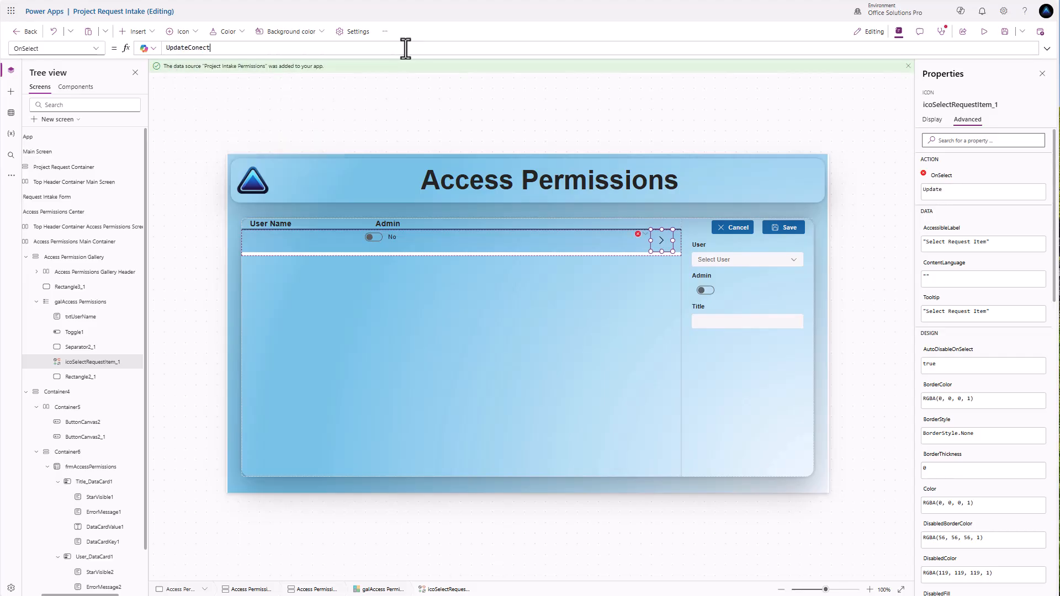
key(BackSpace)
key(BackSpace)
text(xt({});)
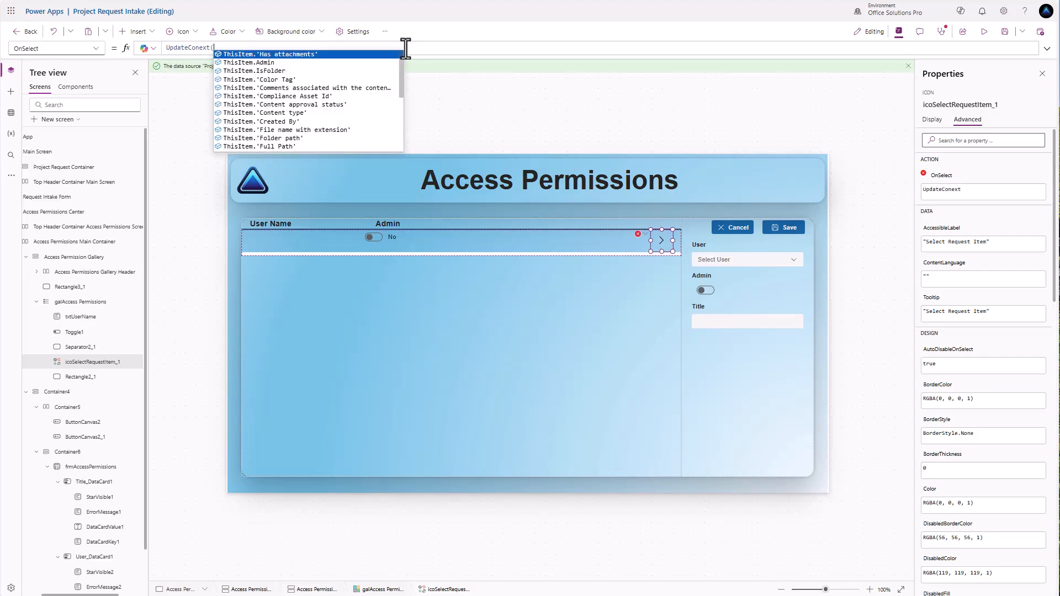
click(219, 47)
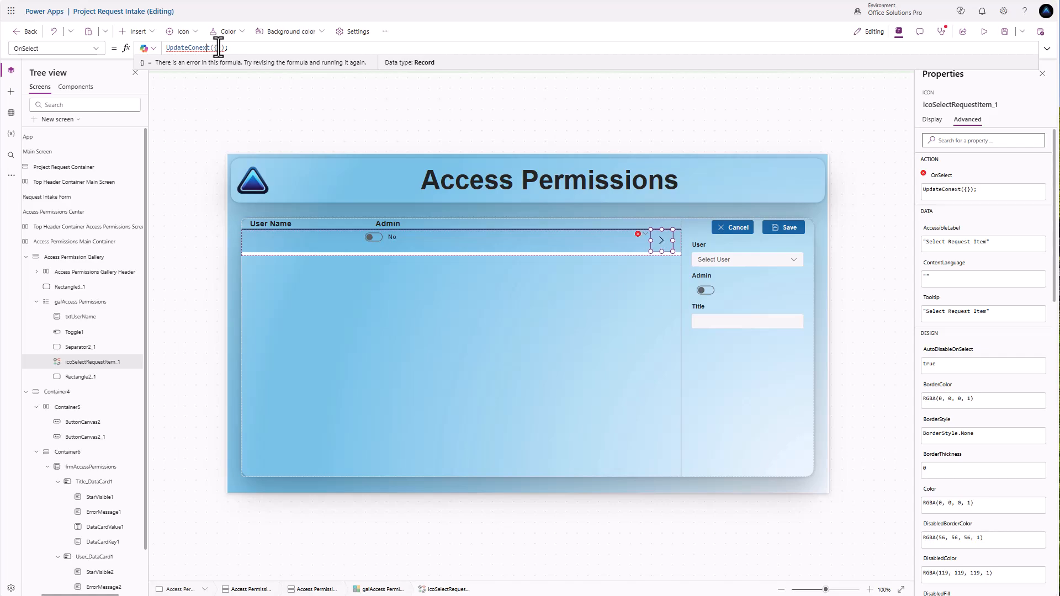
key(Left)
key(Left)
text(t)
key(Right)
text(locUserSele)
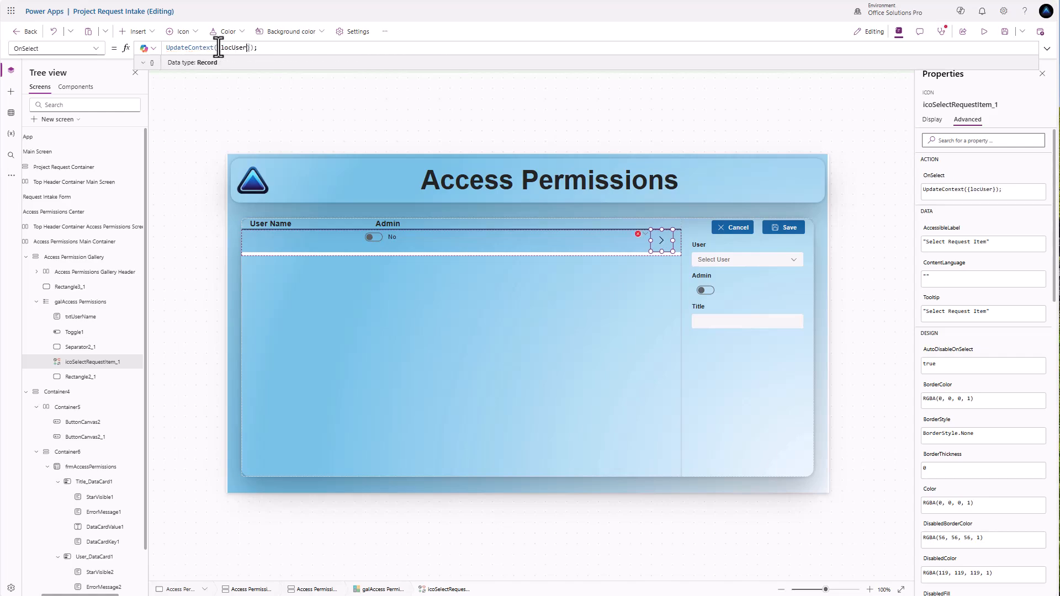
text(ctedPe)
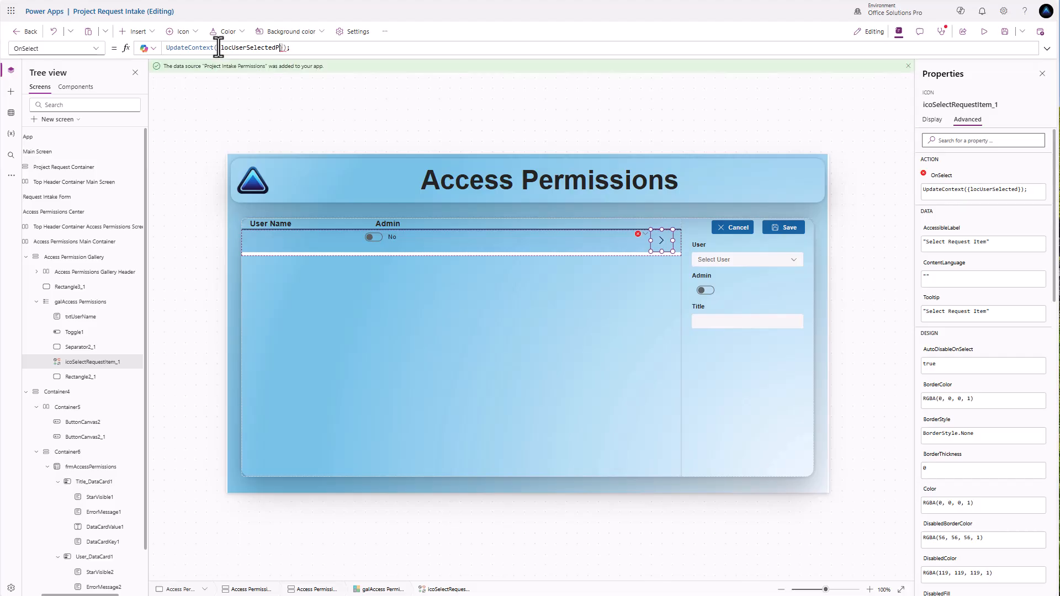
text(rmissions: });)
key(BackSpace)
text(: ThisItem)
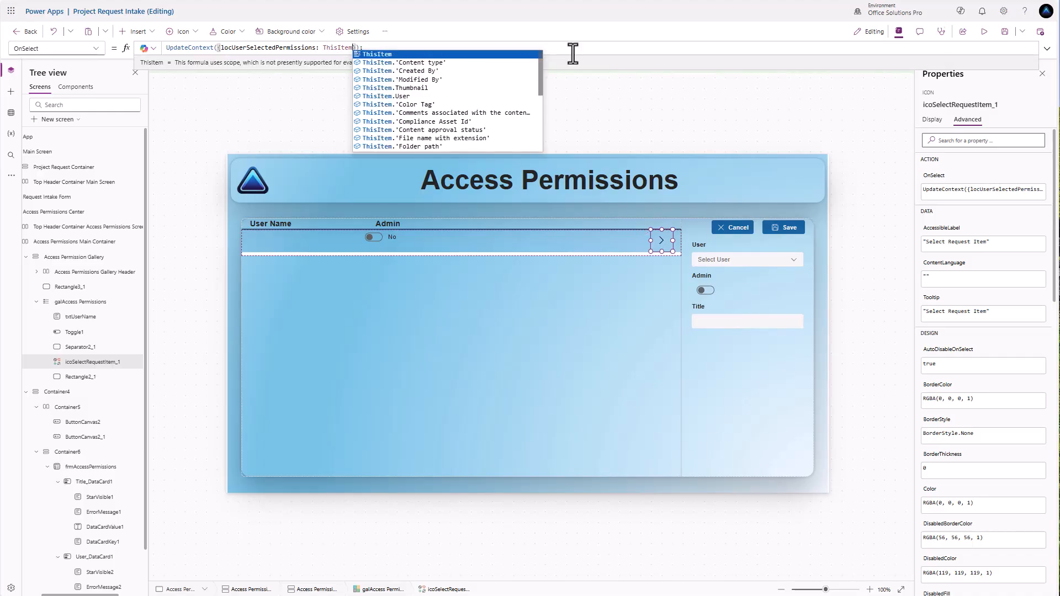
click(596, 50)
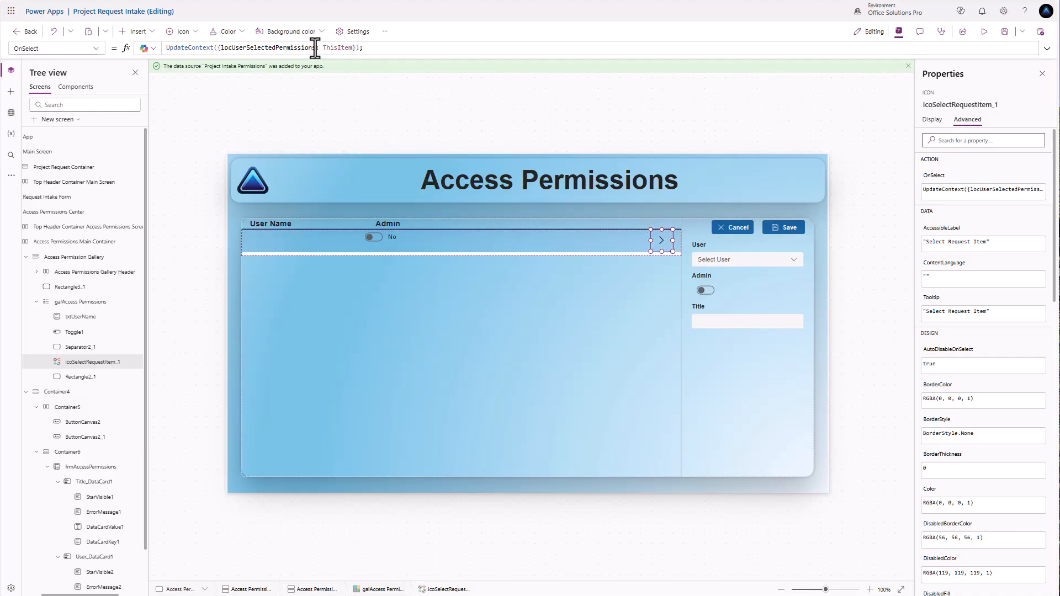
Step: Copy the variable name locUserSelectedPermissions from the icon's formula into the Item property of frmAccessPermissions
drag(315, 47, 220, 48)
key(ctrl+c)
click(770, 380)
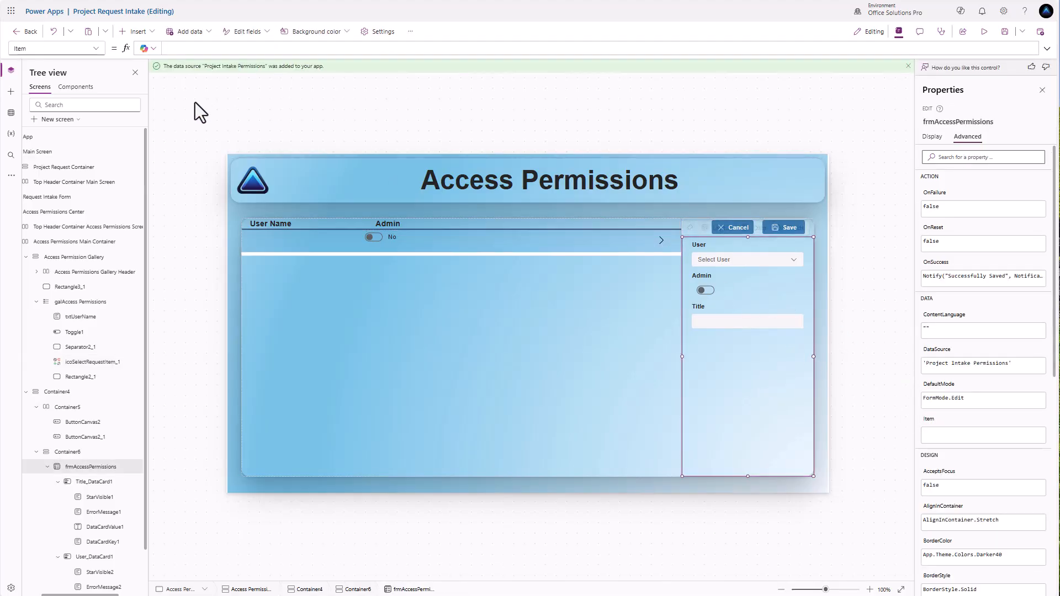
key(ctrl+v)
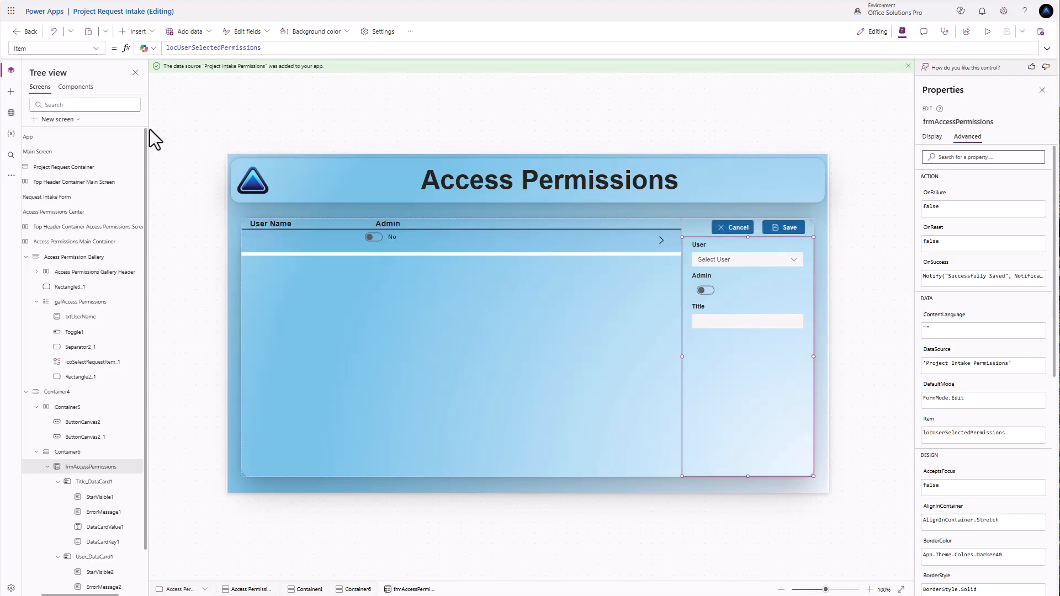
click(908, 66)
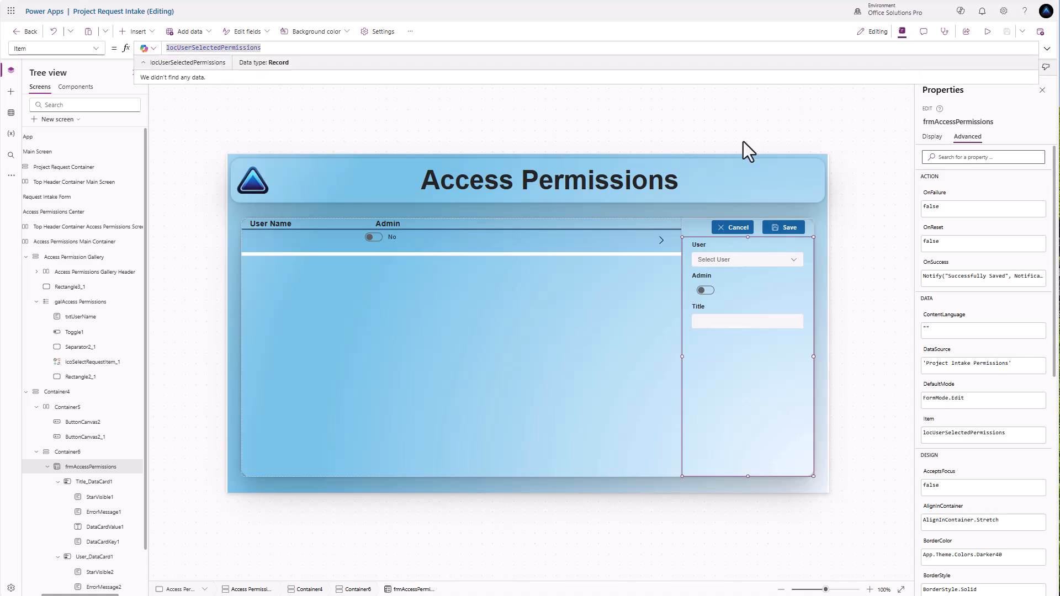
Step: Replace the condition in the TemplateFill formula of the galAccess Permissions gallery with ThisItem.ID = locUserSelectedPermissions.ID
click(523, 273)
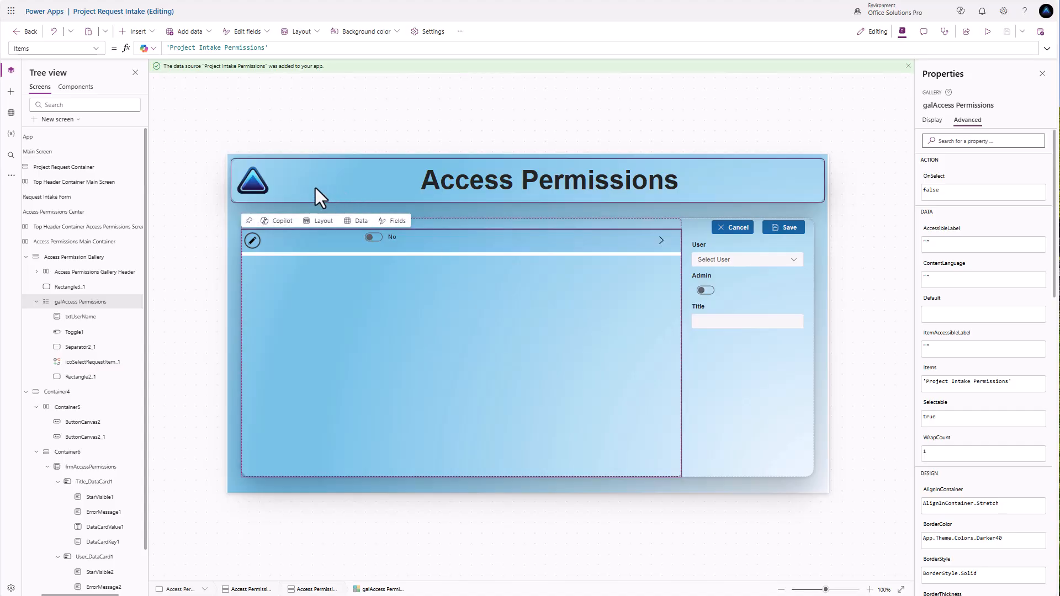
click(96, 49)
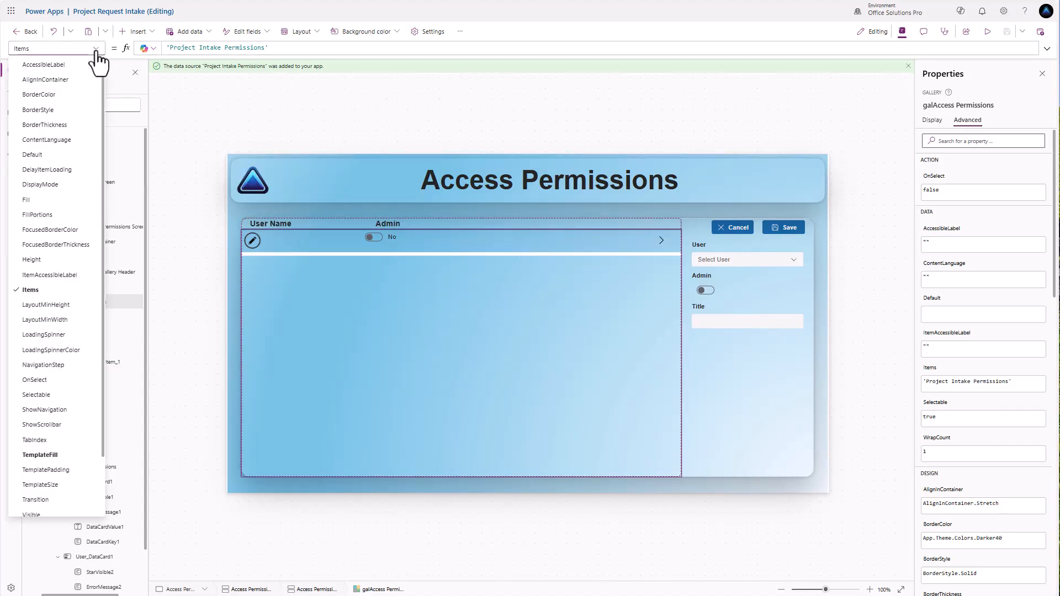
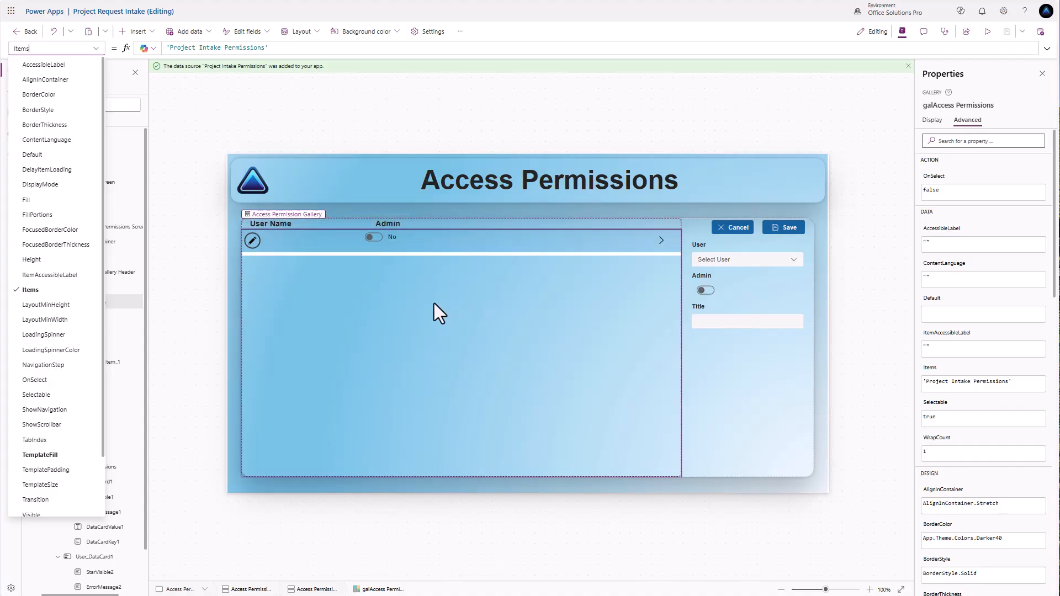
click(41, 455)
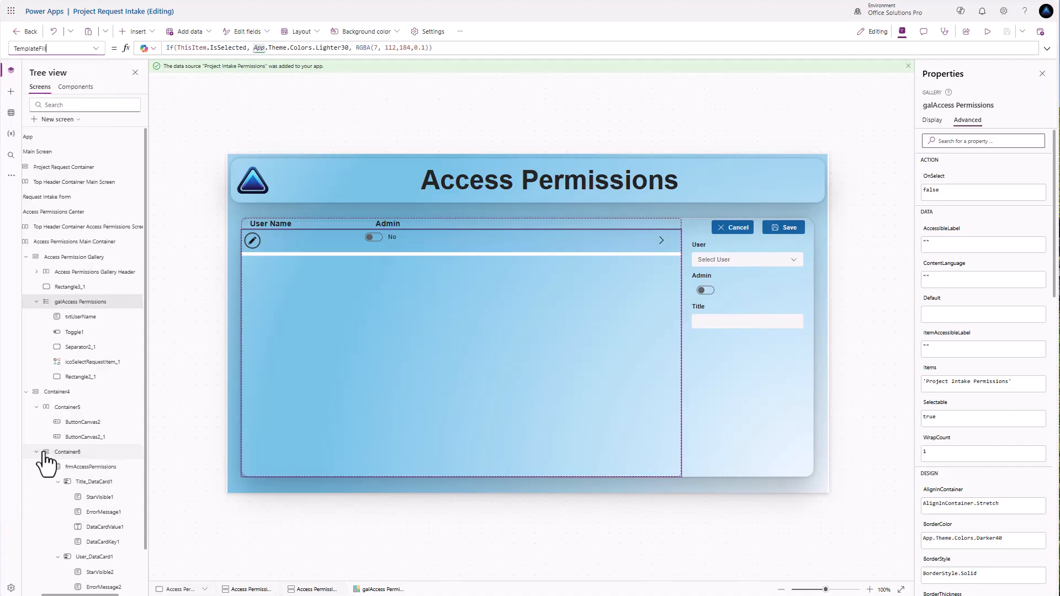
drag(246, 48, 176, 48)
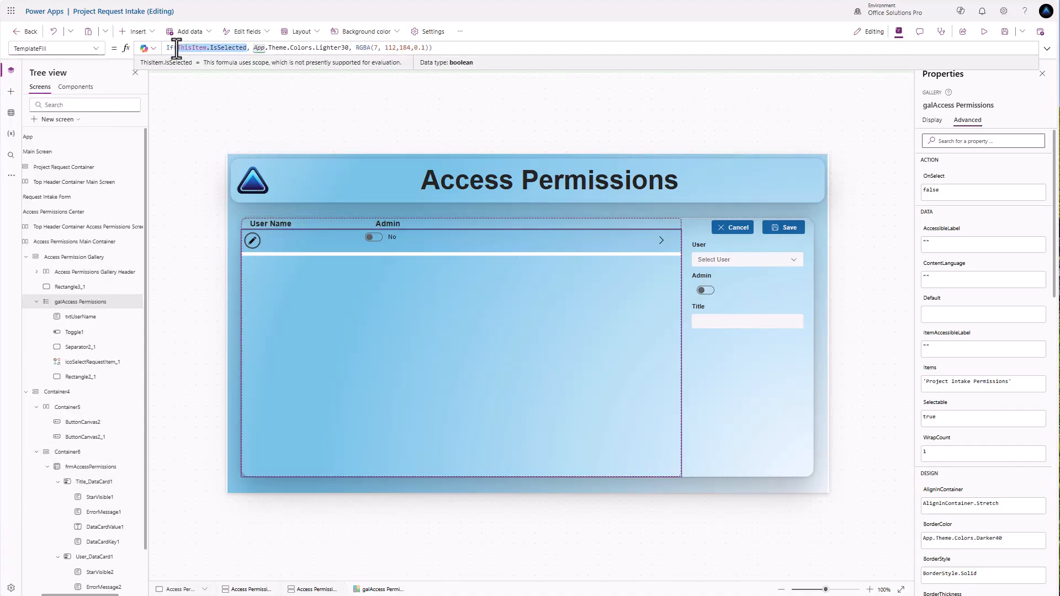
key(BackSpace)
text(Thi)
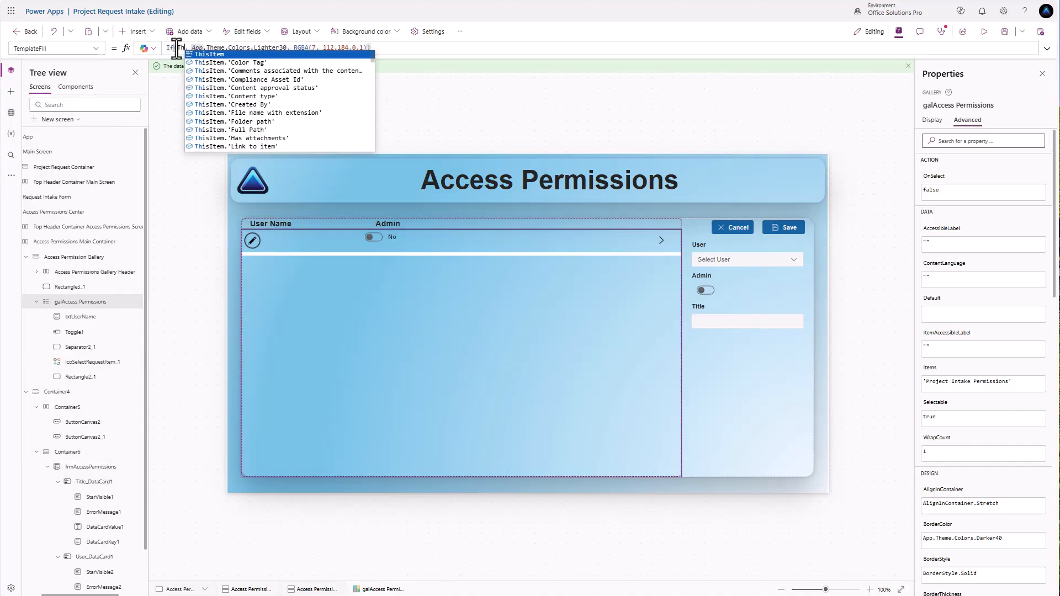
text(sItem.ID)
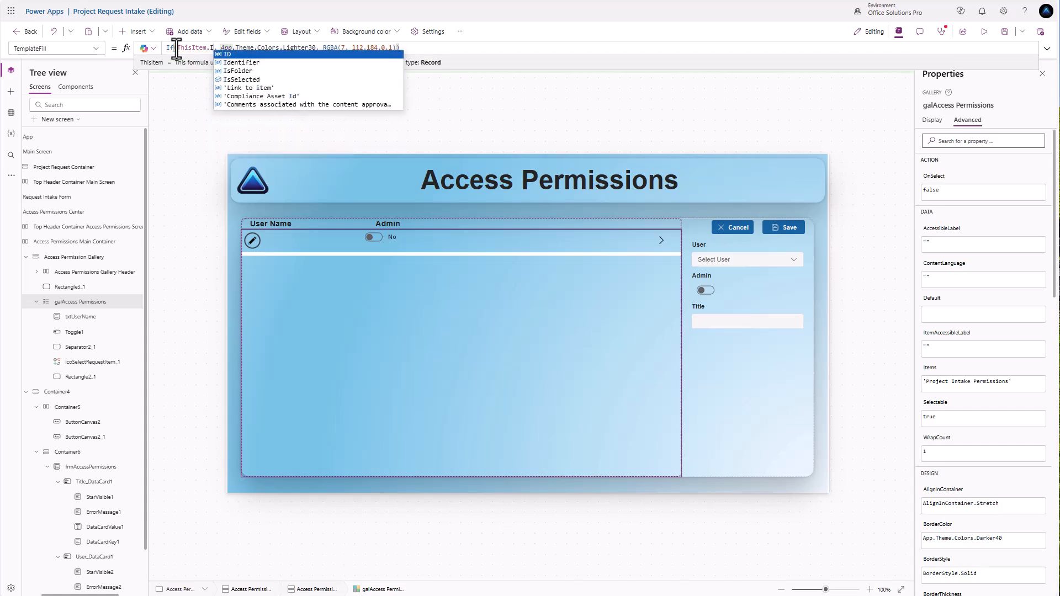
text( = locUserSelectedPermissions)
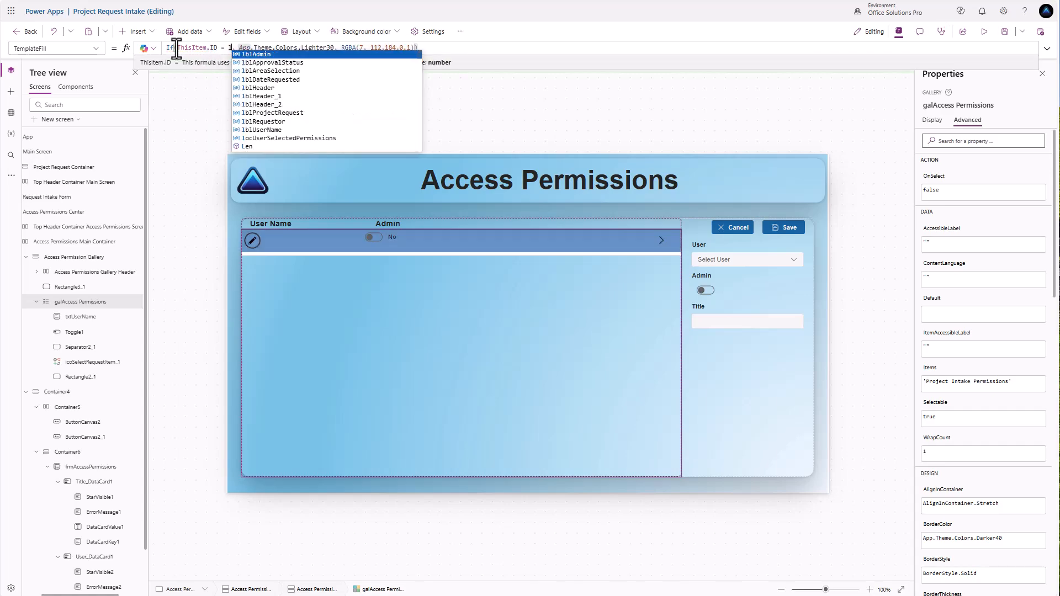
text(.ID)
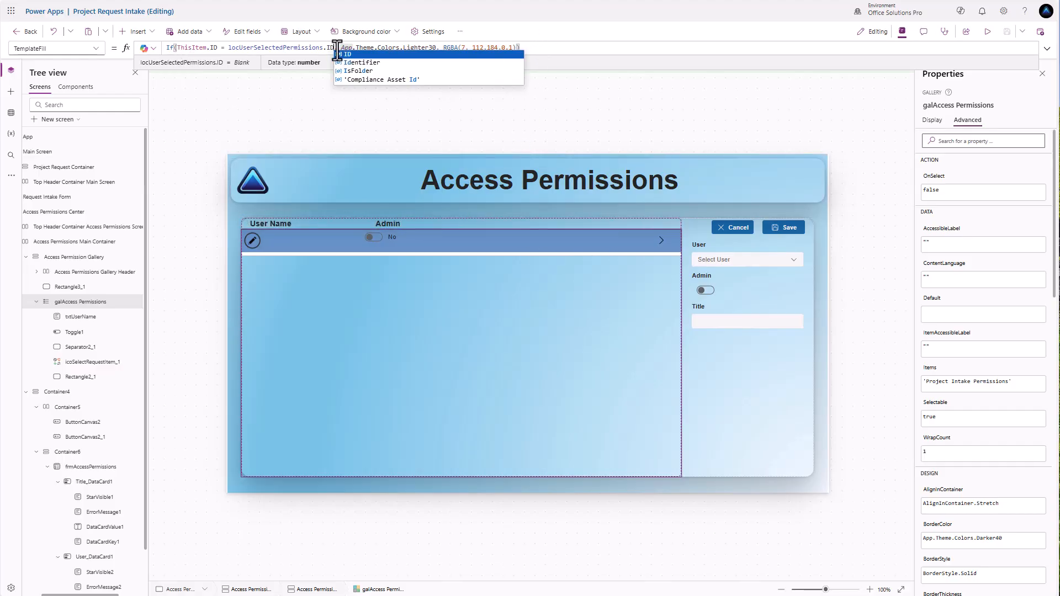
Step: Copy the TemplateFill condition ThisItem.ID = locUserSelectedPermissions.ID over ThisItem.IsSelected in the Weight formula of txtUserName
key(shift+End)
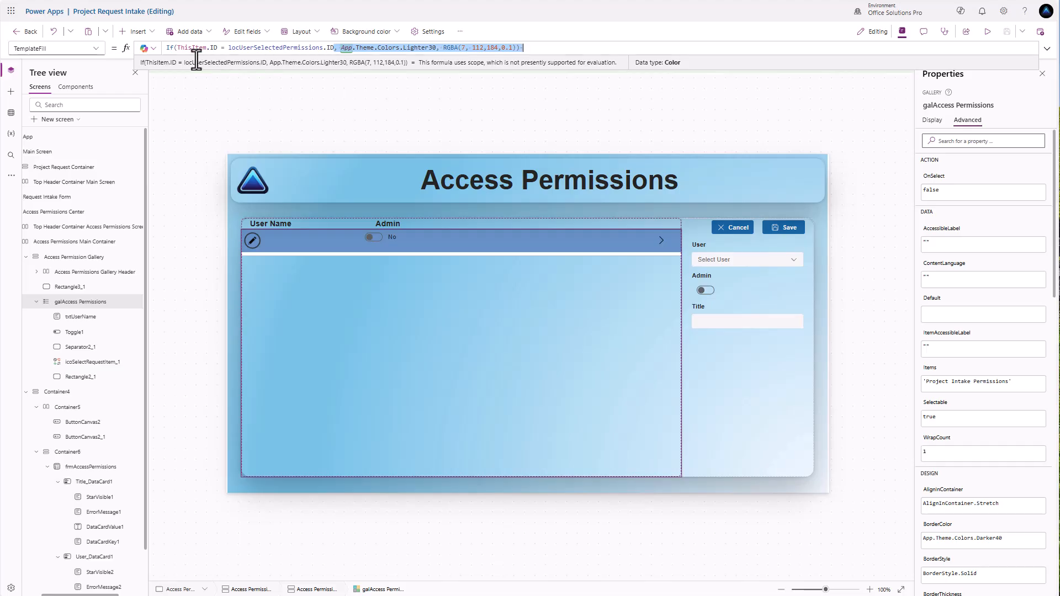
shift+click(177, 48)
key(ctrl+c)
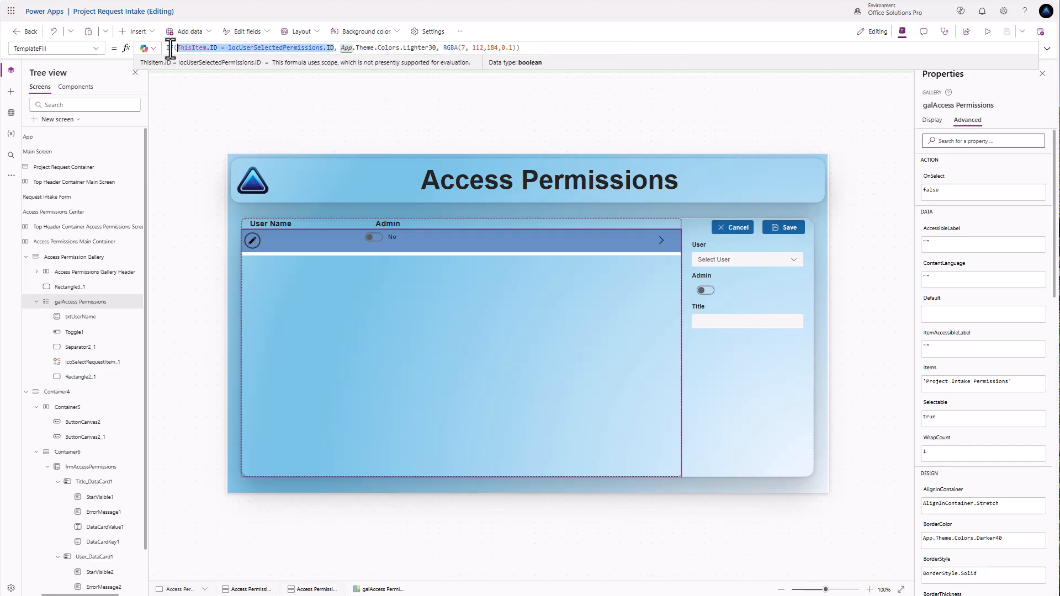
click(281, 238)
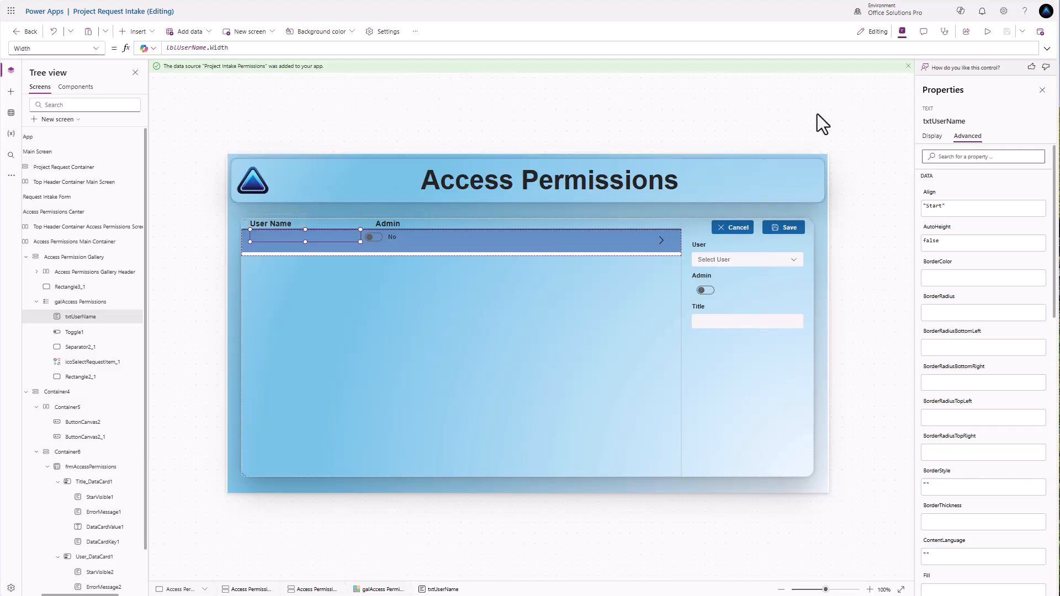
click(932, 136)
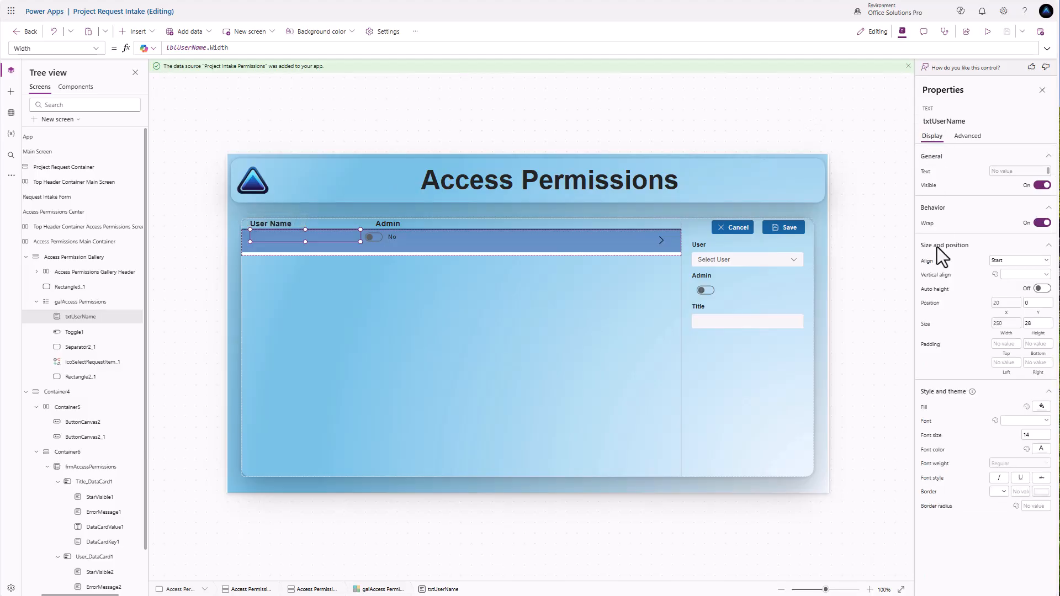
click(936, 464)
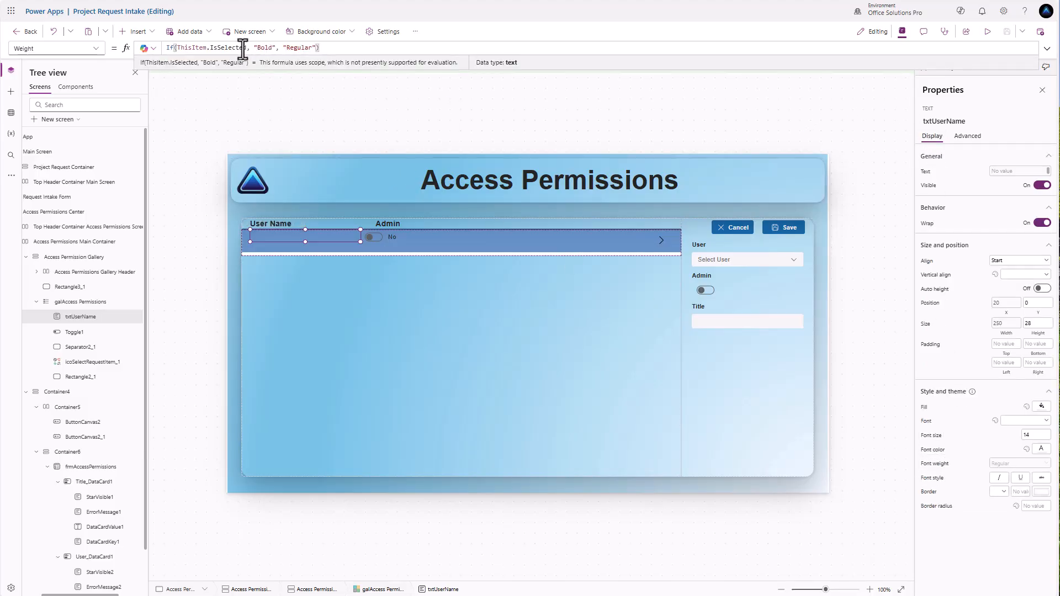
drag(246, 48, 171, 49)
key(ctrl+v)
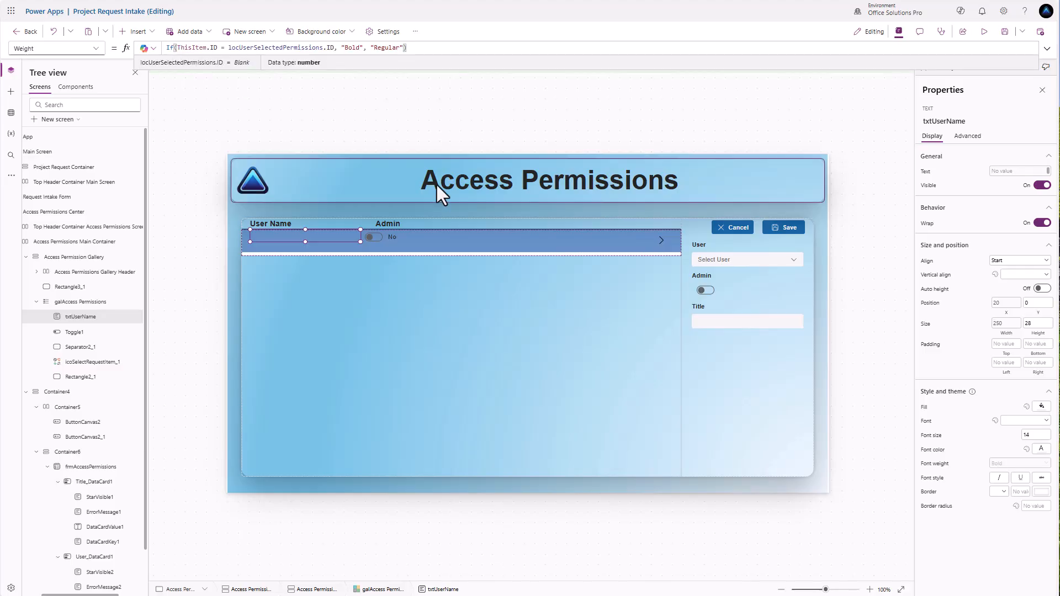
Step: Set the FontWeight of Toggle1 to txtUserName's formula If(ThisItem.ID = locUserSelectedPermissions.ID, "Bold", "Regular")
click(396, 236)
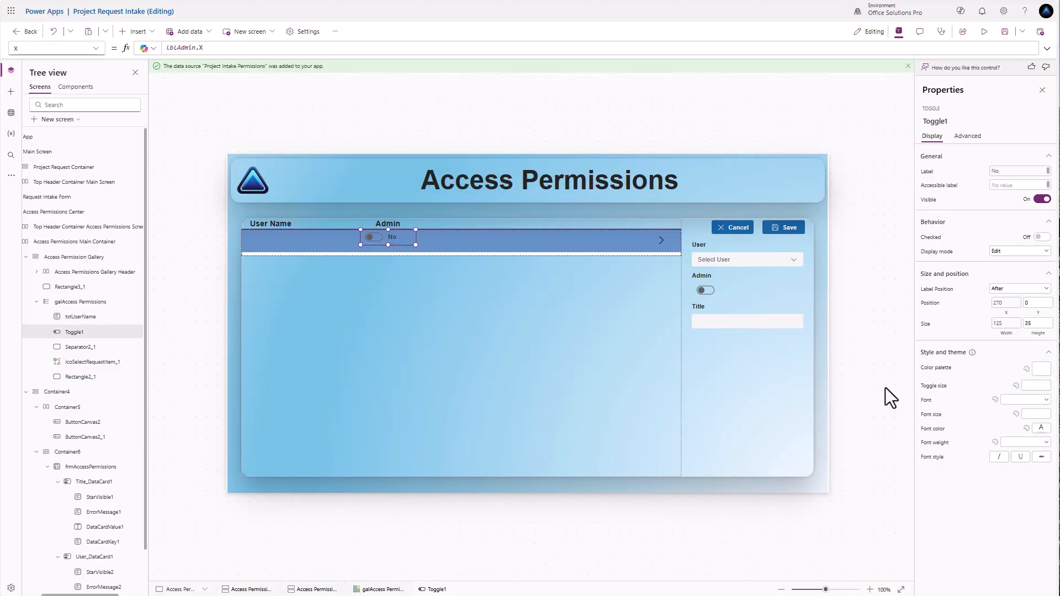
click(933, 442)
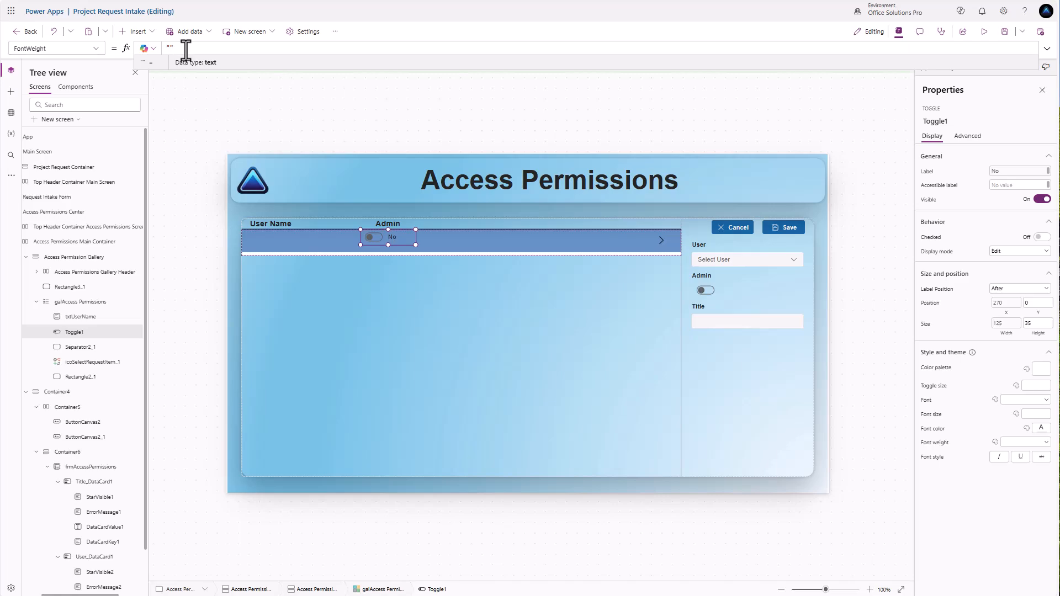
drag(186, 50, 150, 49)
click(296, 236)
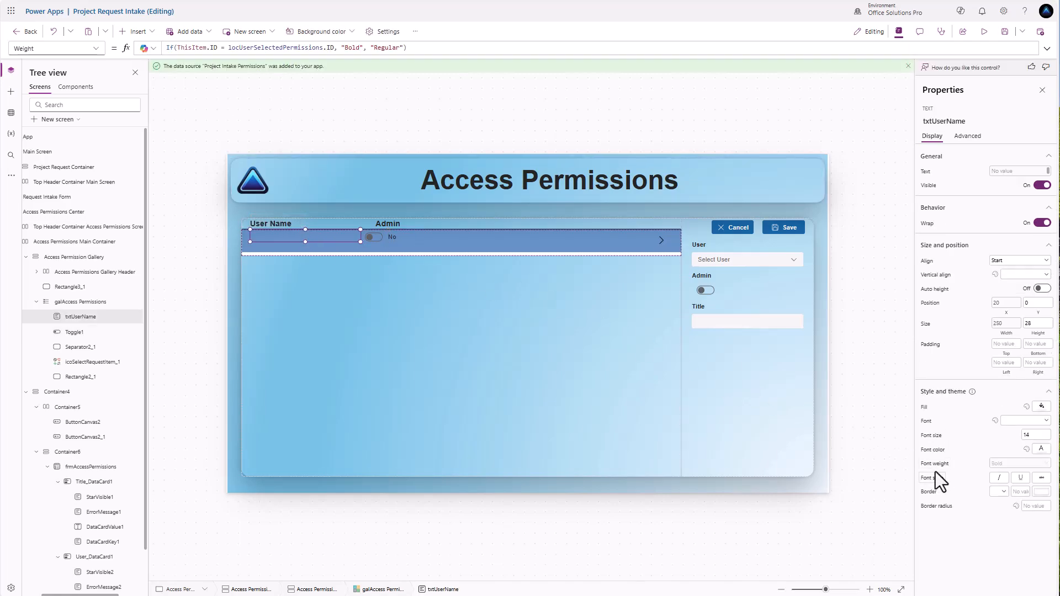
click(381, 237)
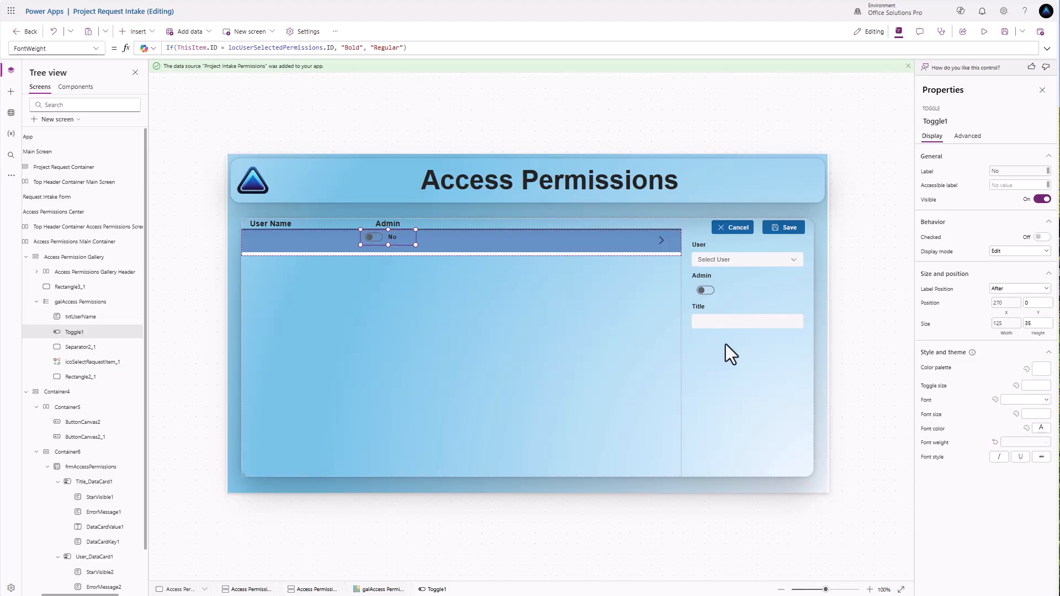
Step: Add EditForm(frmAccessPermissions); on a new line after the Notify call in the OnSuccess formula of frmAccessPermissions
click(733, 356)
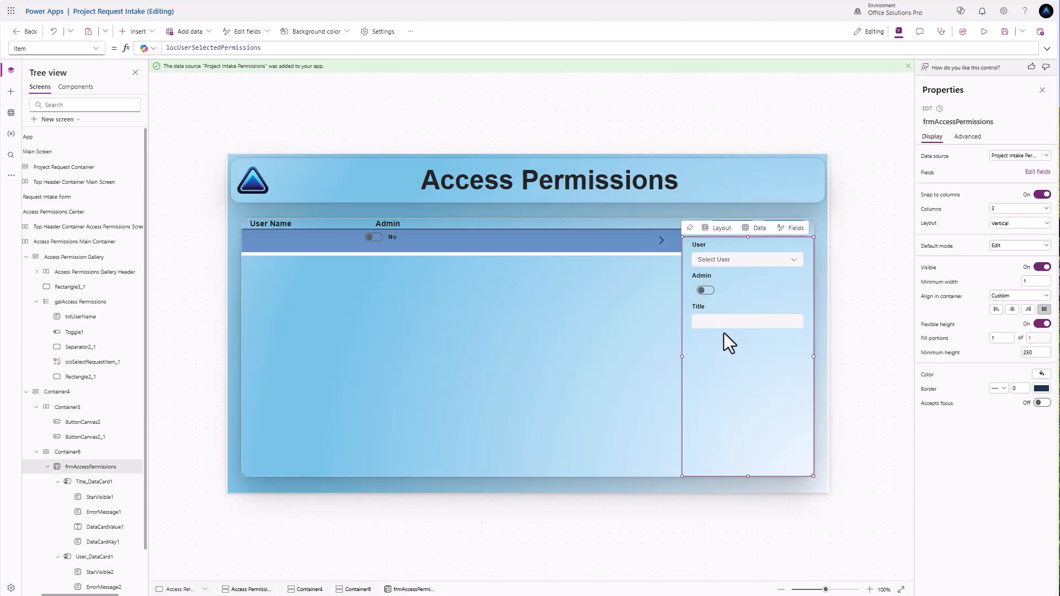
click(965, 138)
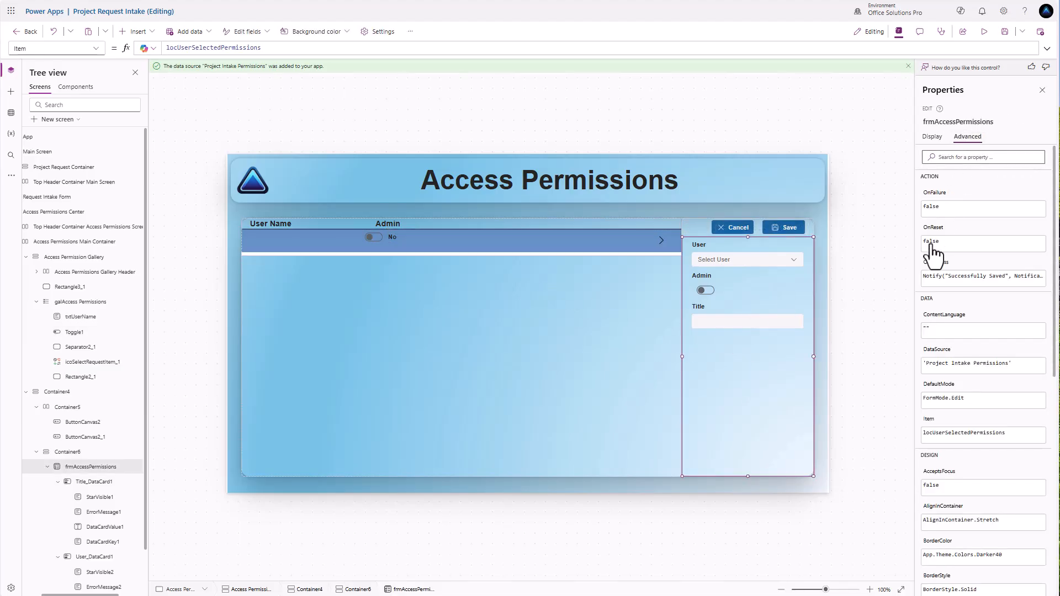
click(927, 275)
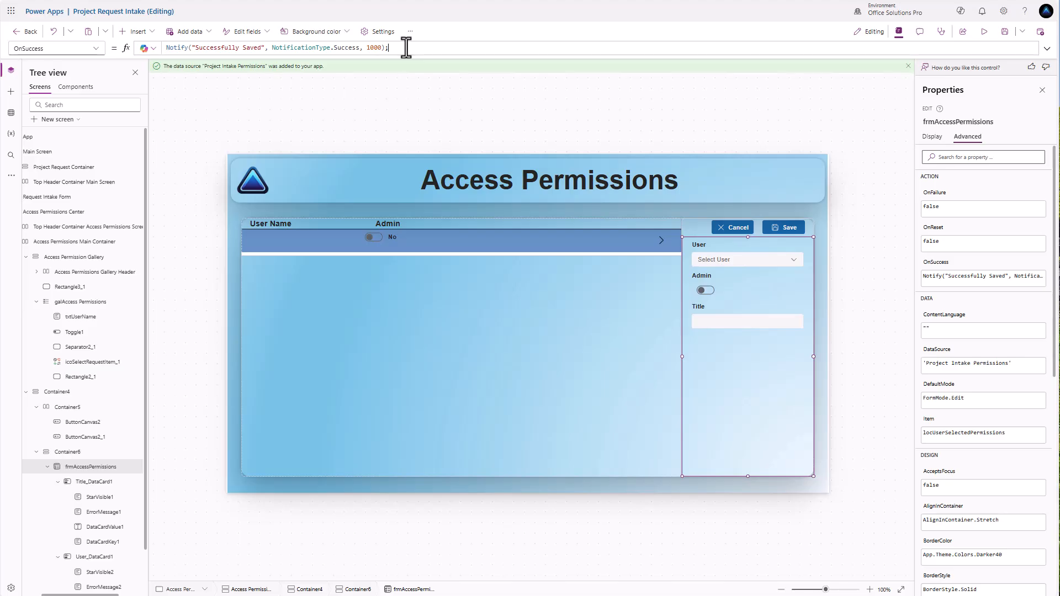
key(shift+Return)
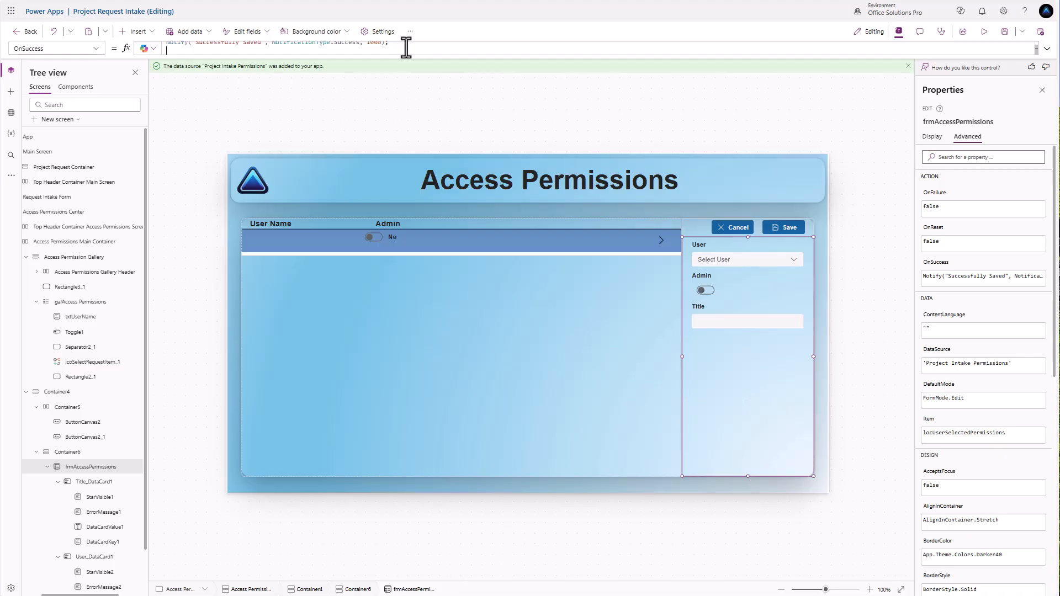
text(EditForm()
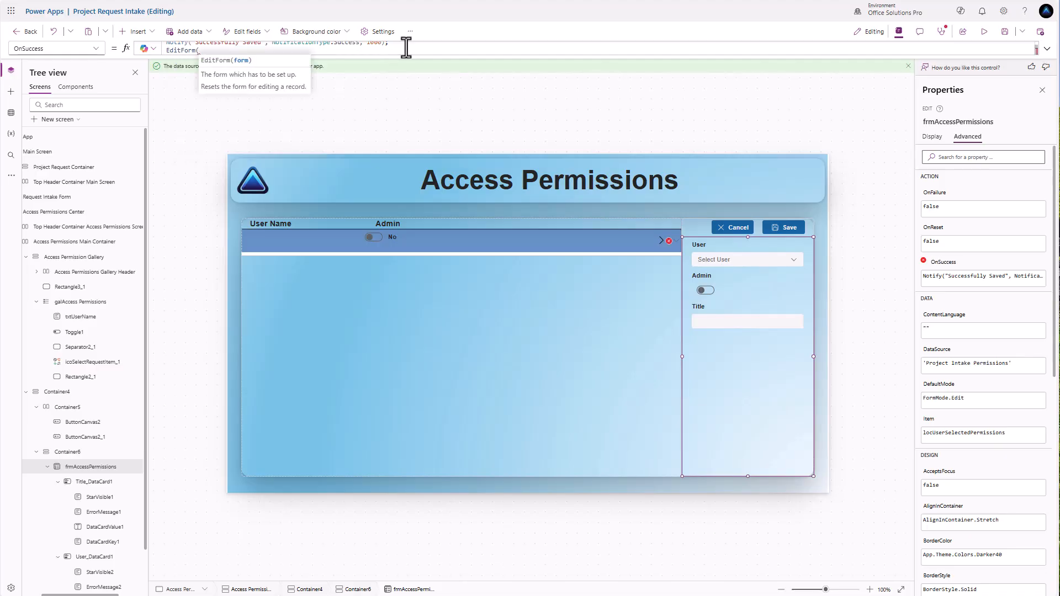
text(frm)
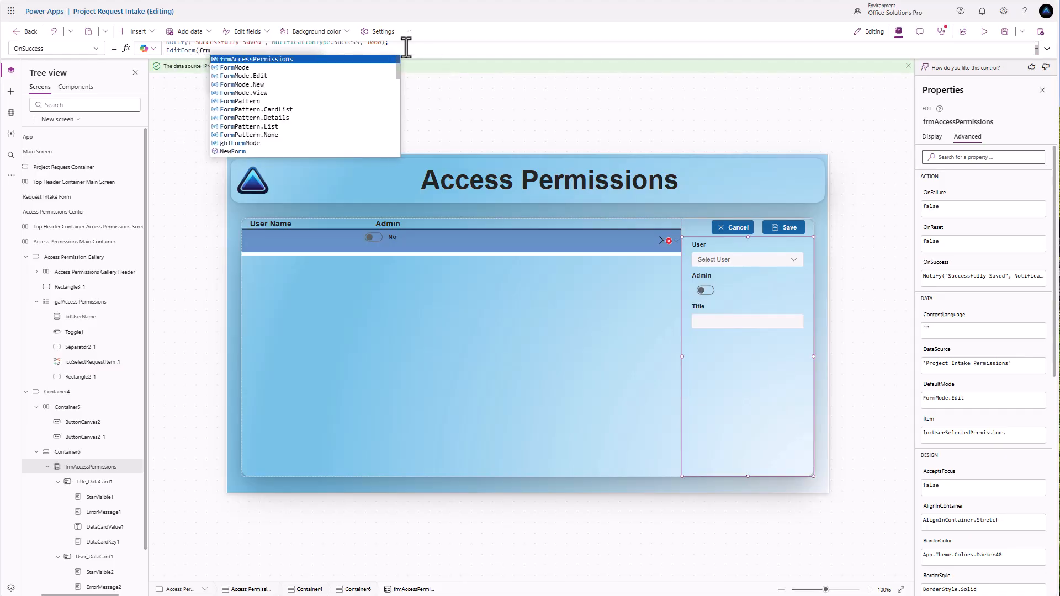
text(AccessPermissions);)
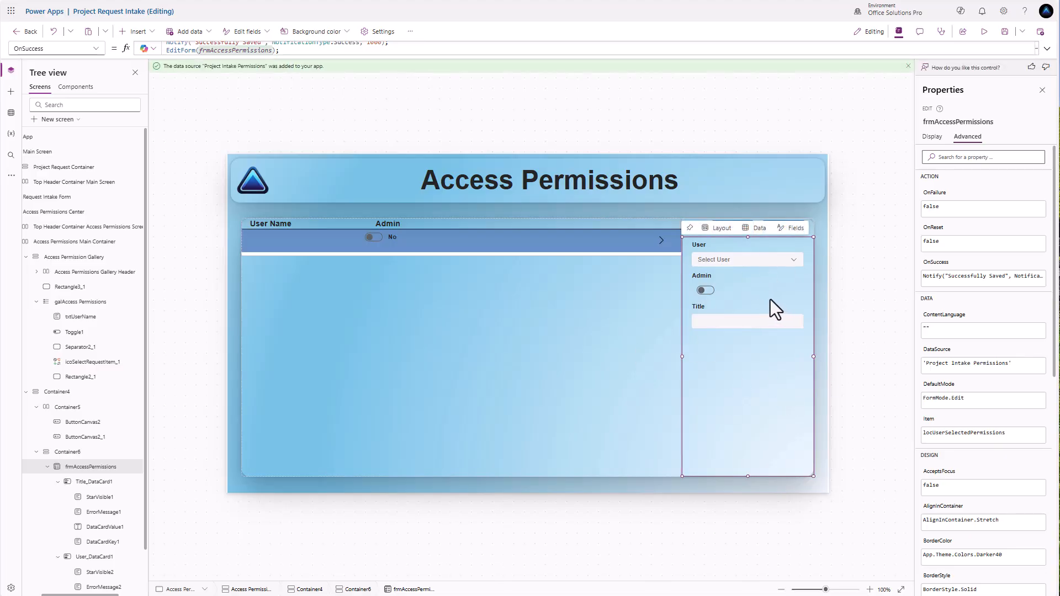
Step: Insert UpdateContext({locUserSelectedPermissions: Self.LastSubmit}); between the Notify and EditForm lines of the form's OnSuccess formula
click(393, 46)
key(Return)
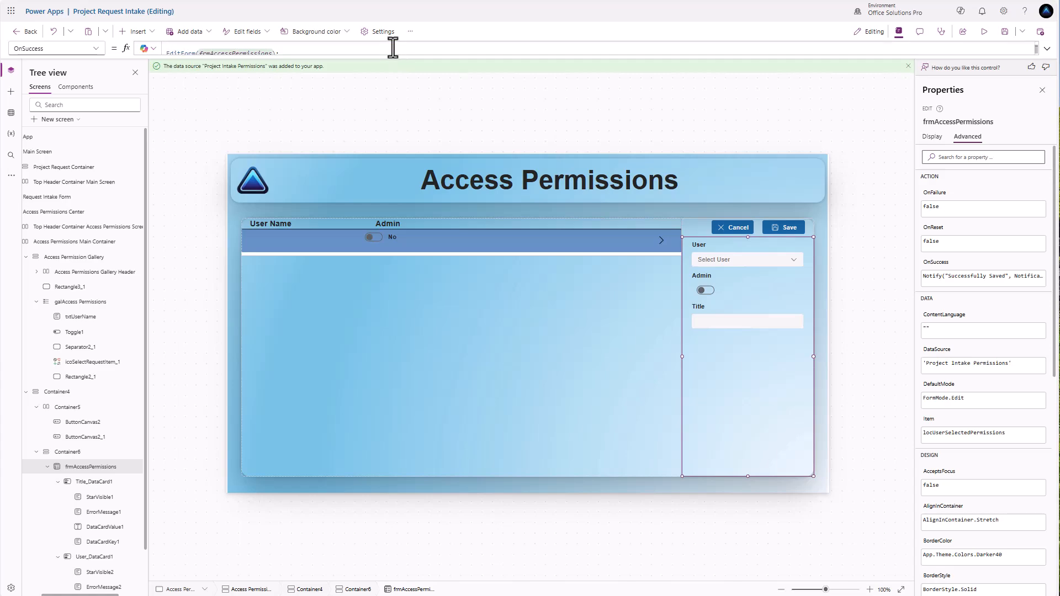
text(Update)
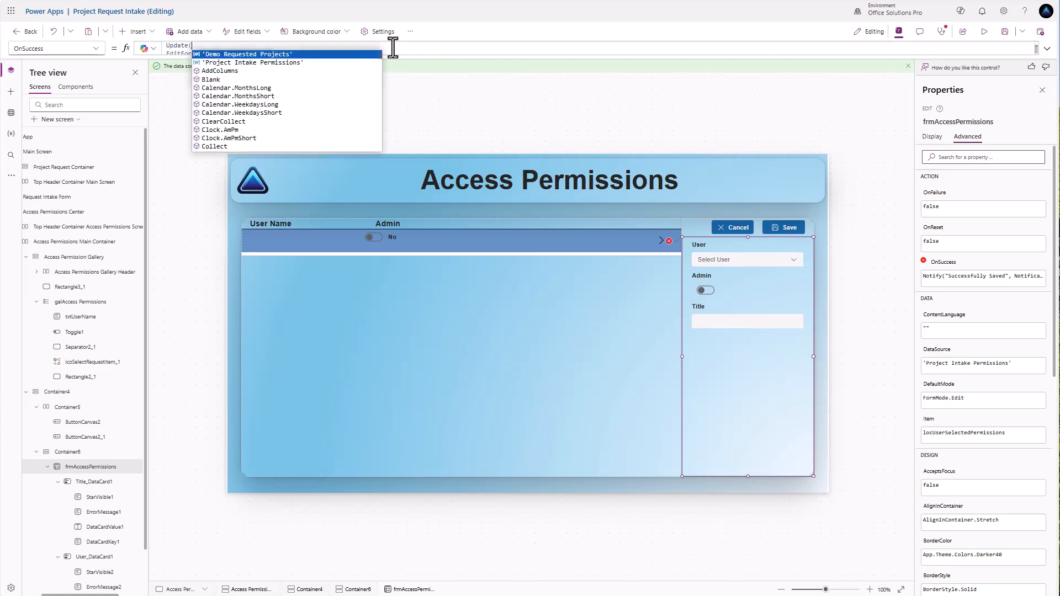
text(Context()
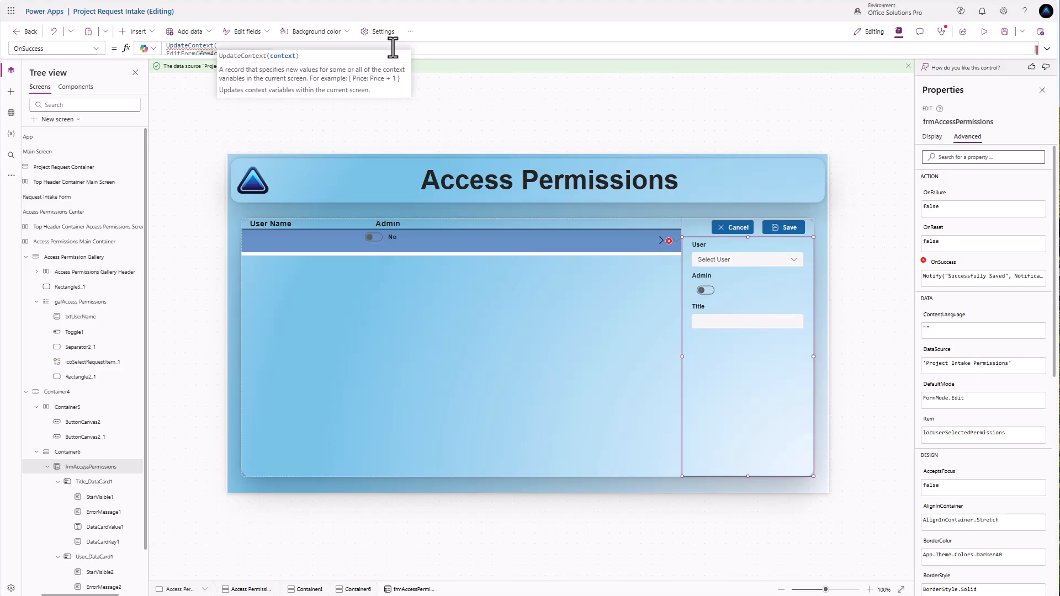
text({}))
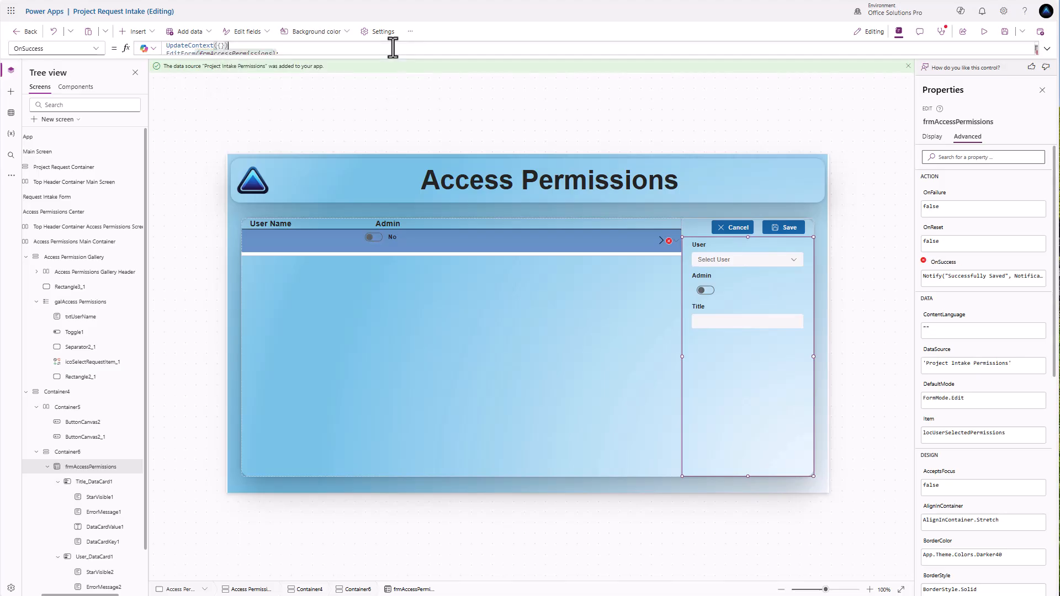
text(;)
text(locUserSelectedPermissions:)
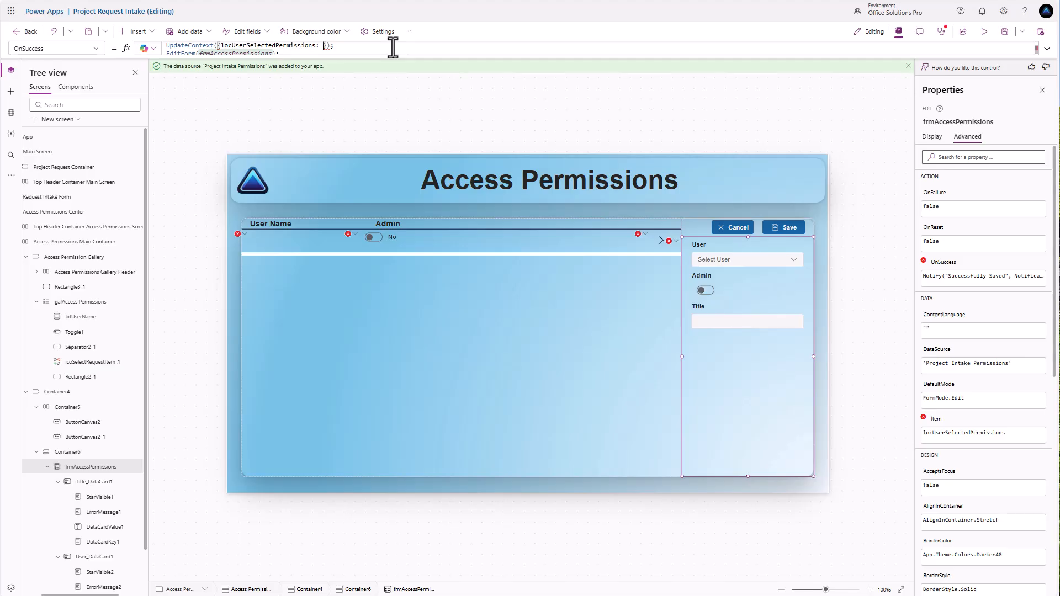
text( Self.L)
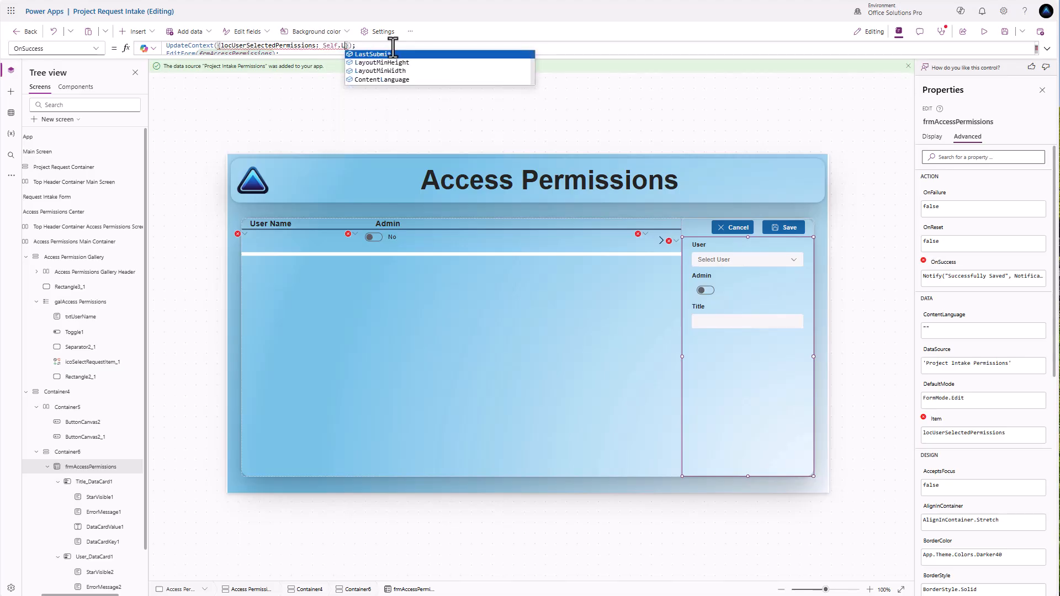
key(Tab)
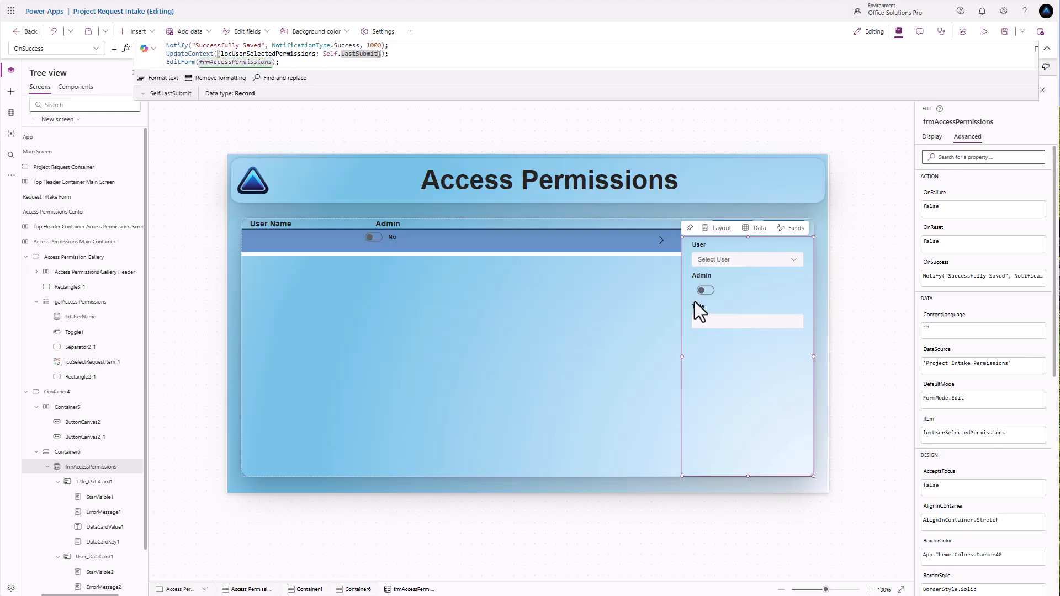
Step: Add EditForm(frmAccessPermissions); after the UpdateContext line in the OnSelect formula of icoSelectRequestItem_1
click(662, 240)
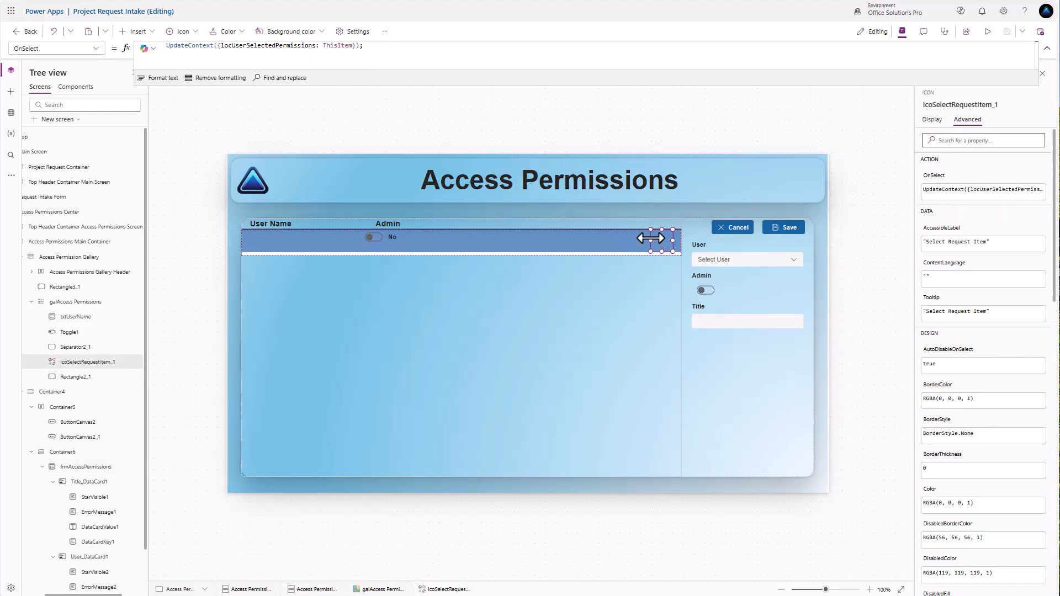
click(285, 58)
key(shift+Return)
text(Edit)
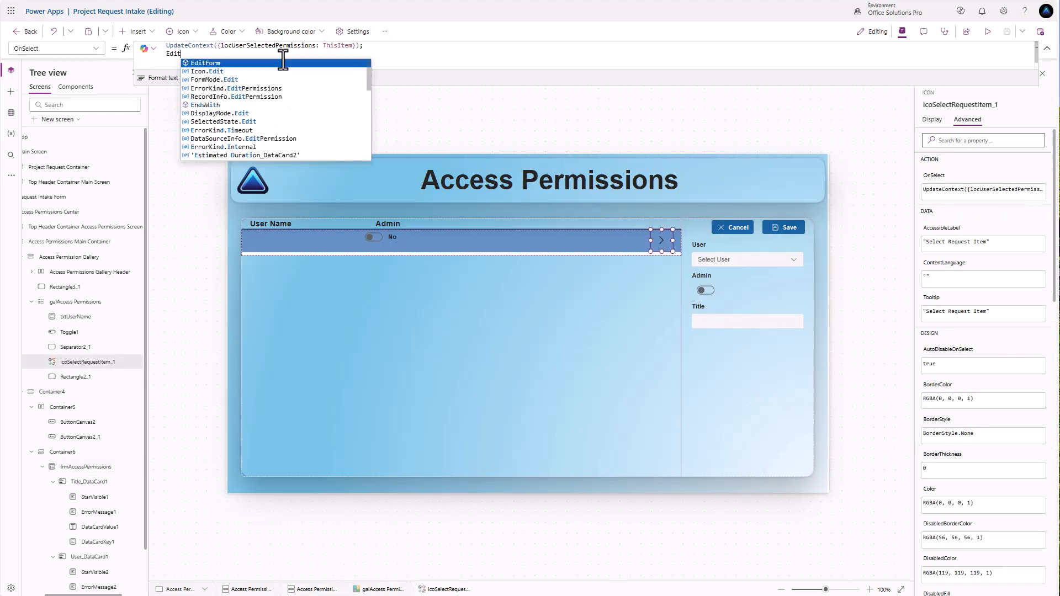
key(Tab)
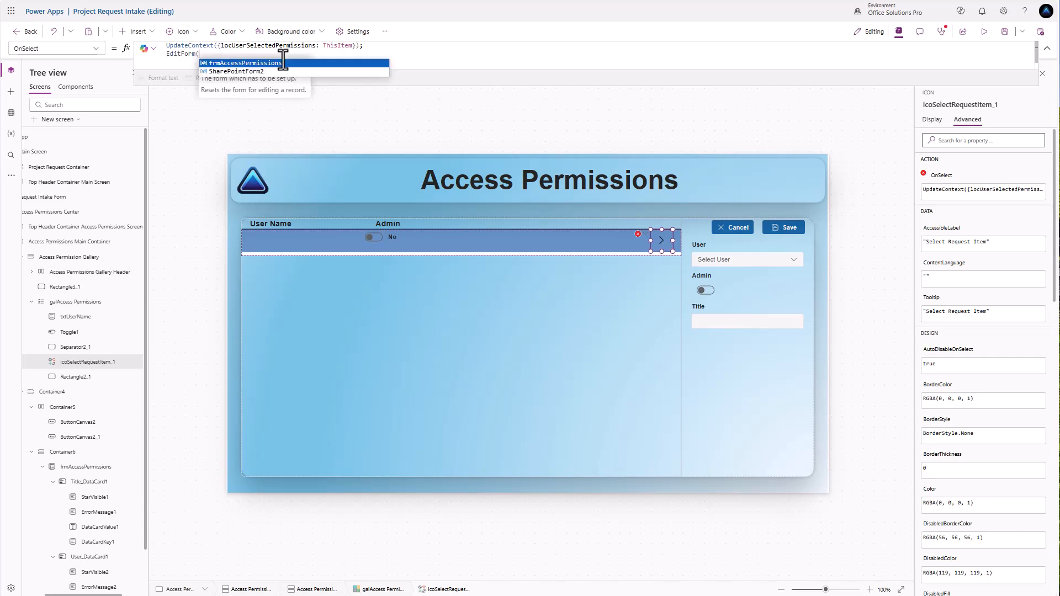
key(Tab)
text())
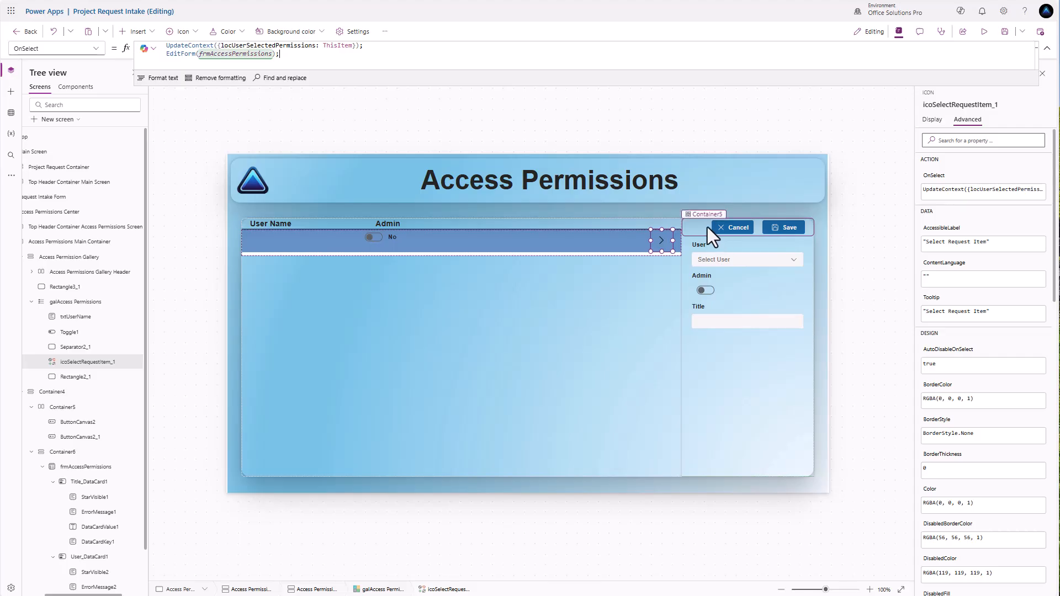
Step: Set the height of the Access Permissions Gallery Header container to 42 and align its contents vertically to the bottom
click(640, 227)
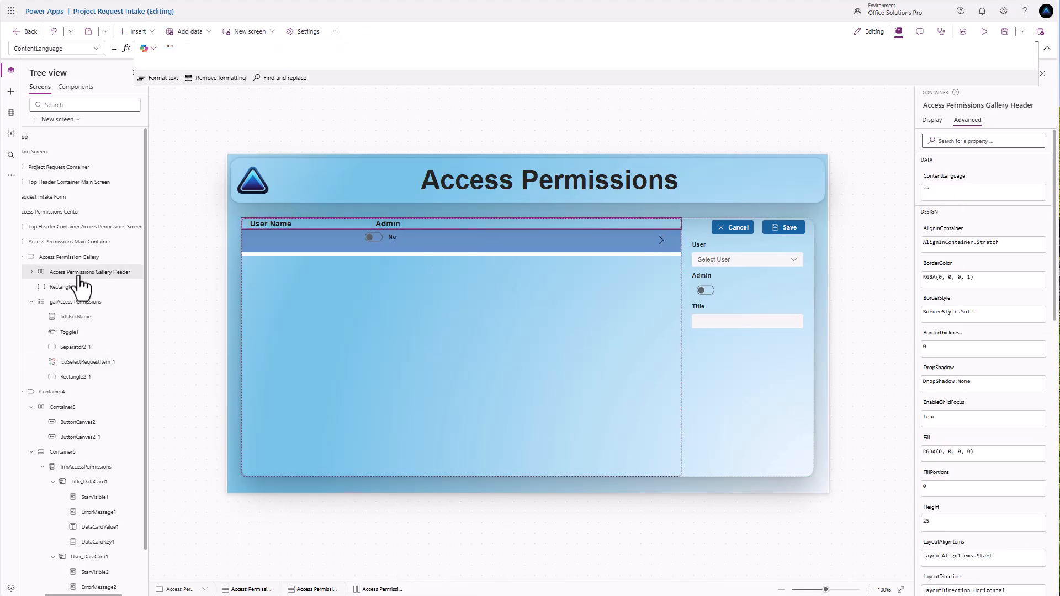
click(932, 120)
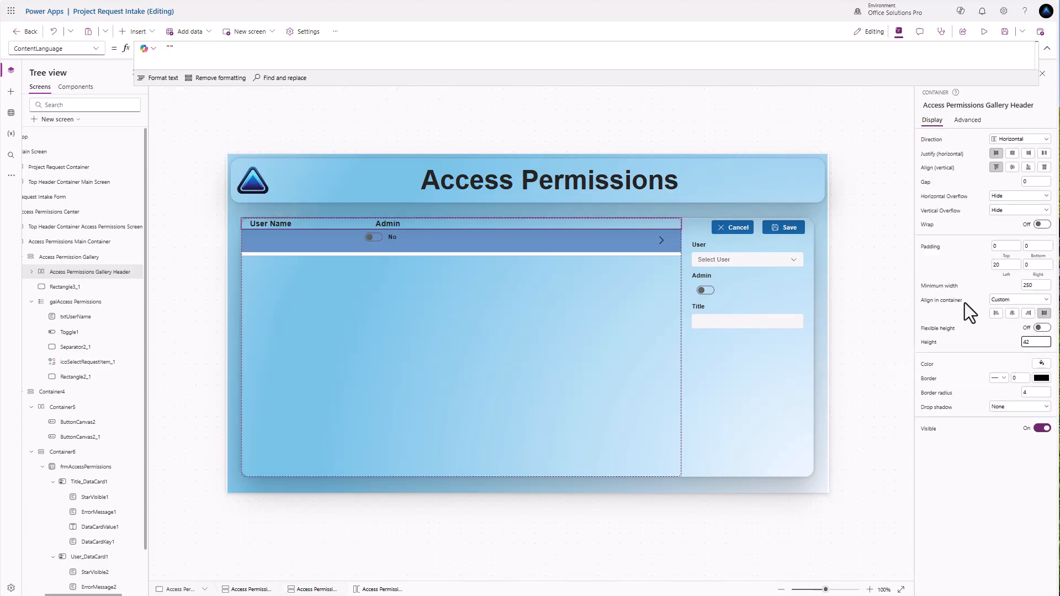
text(42)
click(515, 229)
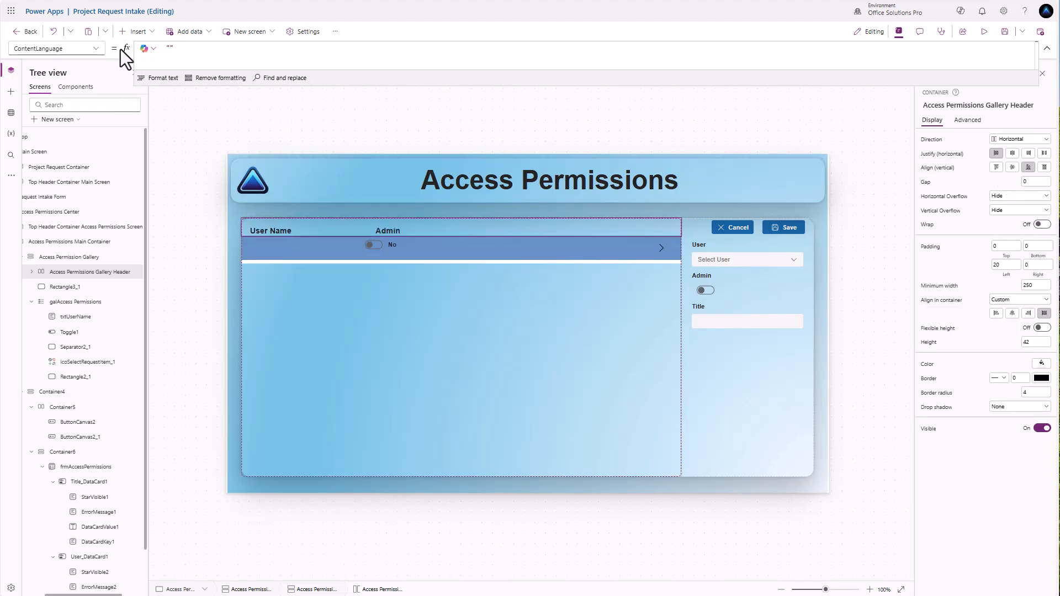
Step: Insert a horizontal container into the Access Permissions Gallery Header, following the Admin label
click(139, 31)
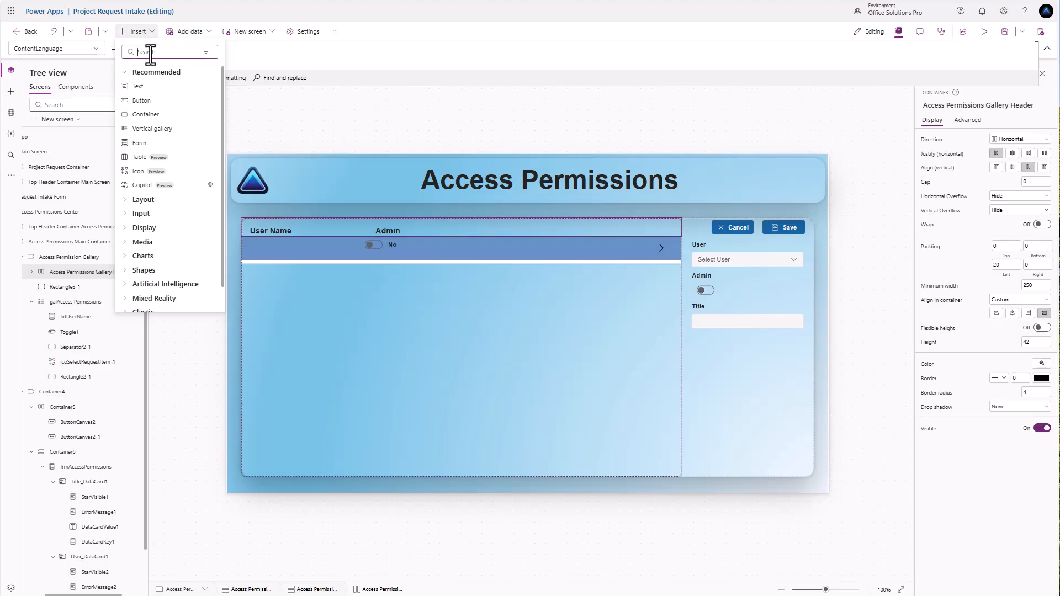
text(cont)
click(164, 101)
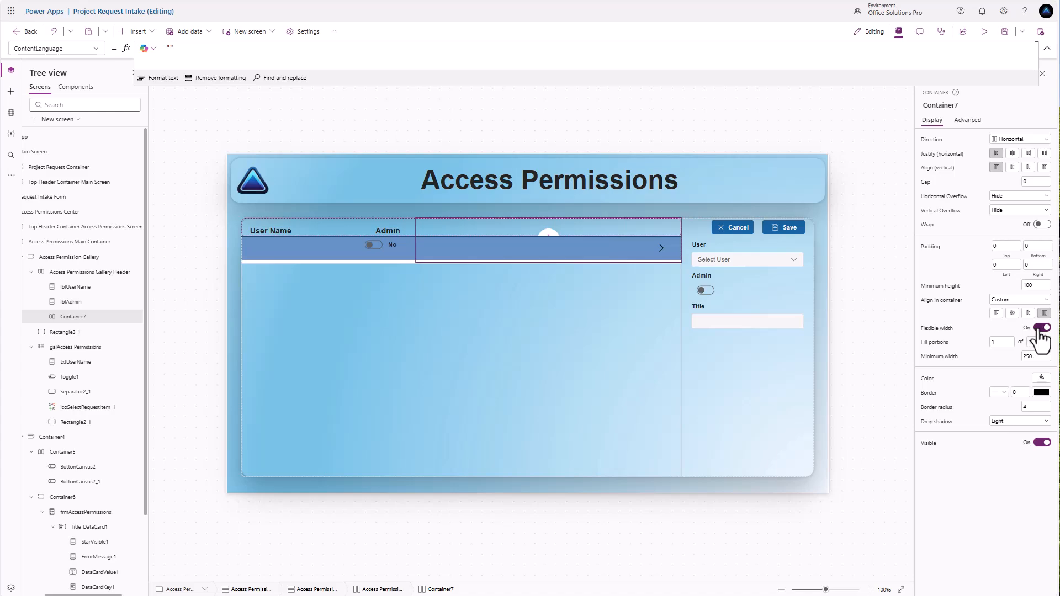
Step: Set the new header container's minimum height to 42 and its drop shadow to None
click(1033, 286)
key(BackSpace)
text(42)
key(Return)
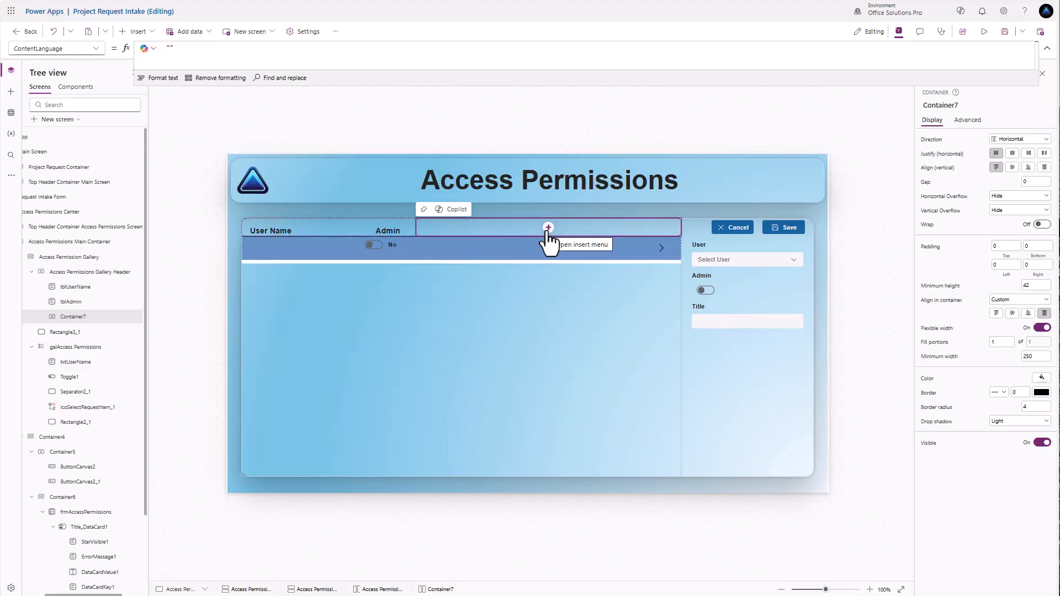
click(1006, 422)
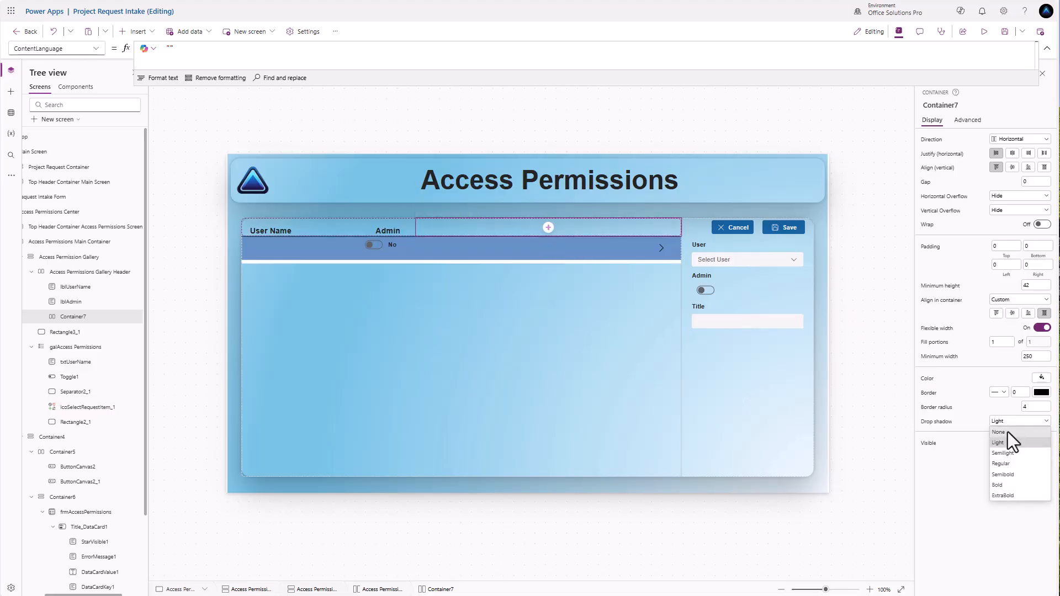
click(1008, 431)
Step: Insert a classic Add icon into Container7 in the gallery header
click(548, 228)
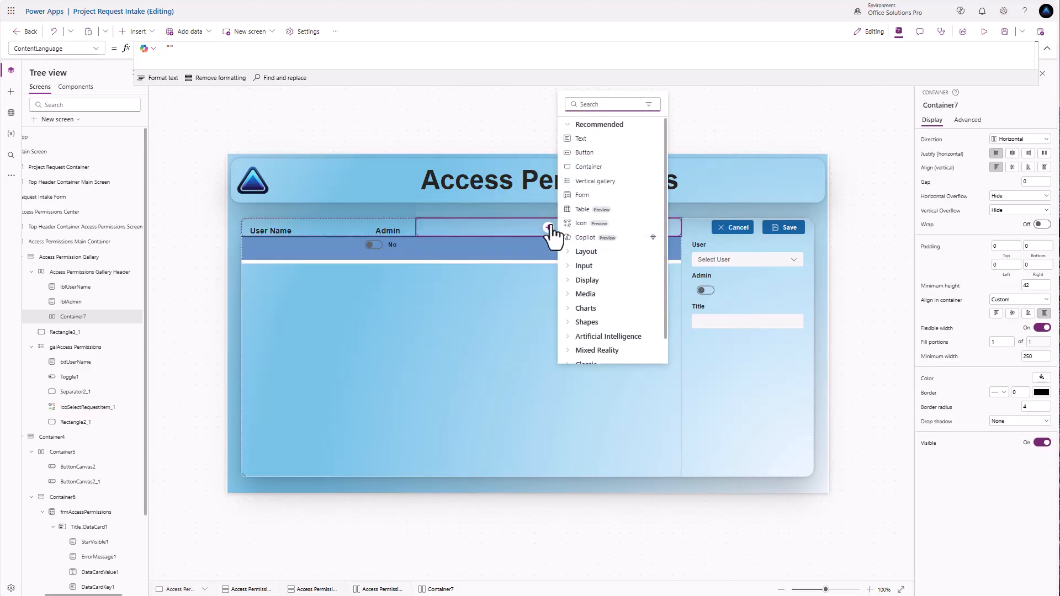
text(add)
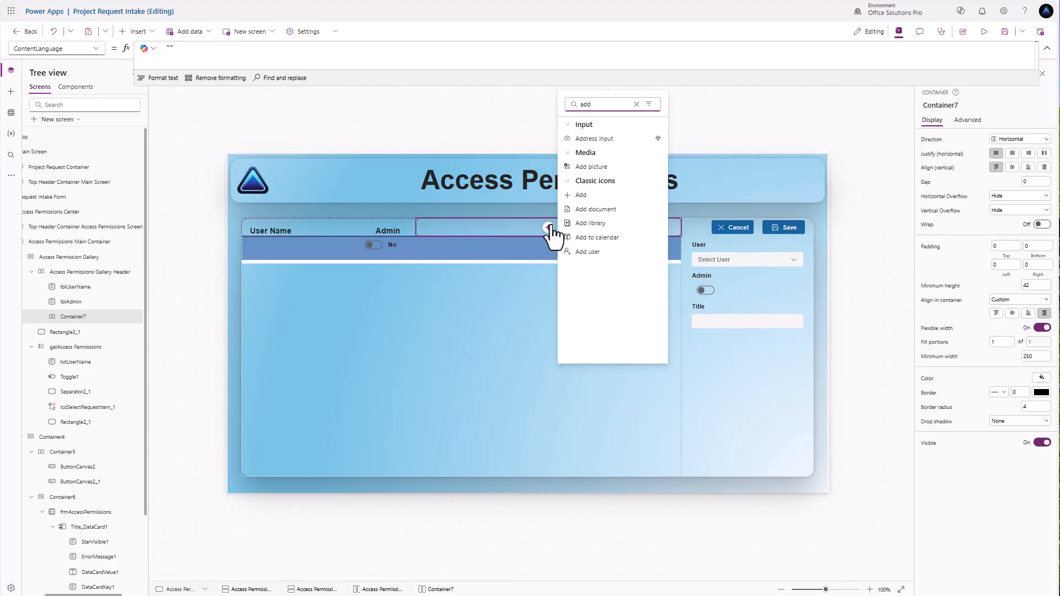
click(607, 197)
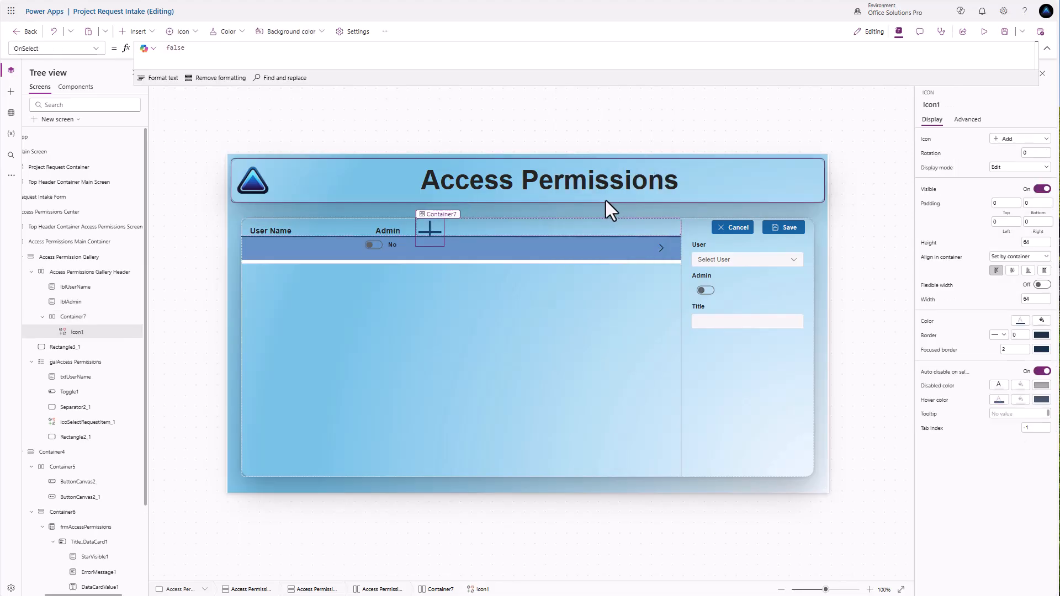
Step: Set the Add icon's width and height both to Parent.Height, and justify Container7's contents horizontally to the end
click(927, 300)
click(261, 50)
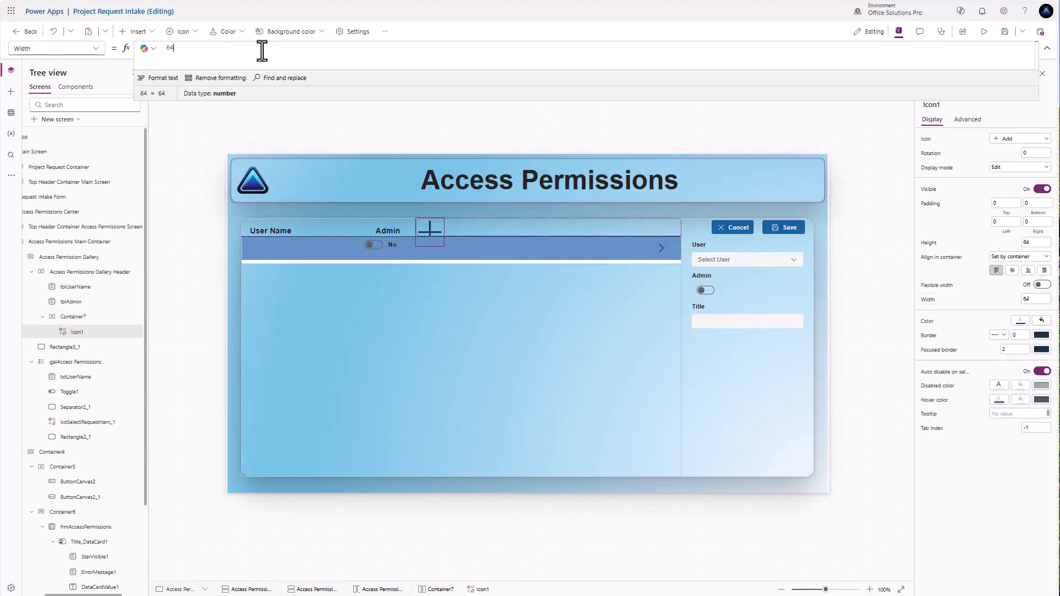
text(Parent.)
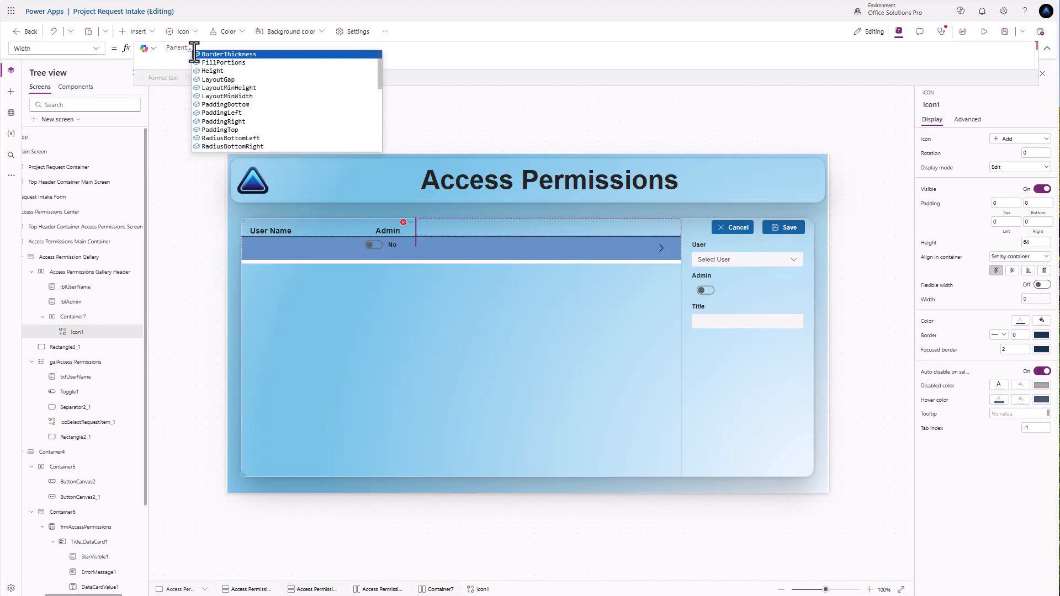
text(Height)
key(ctrl+a)
key(ctrl+c)
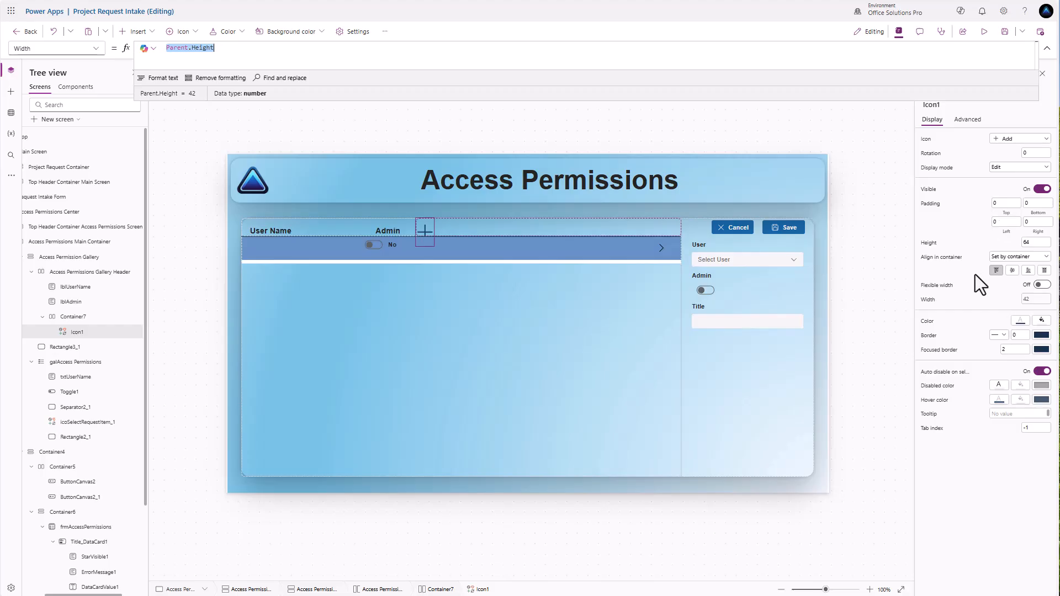
click(930, 246)
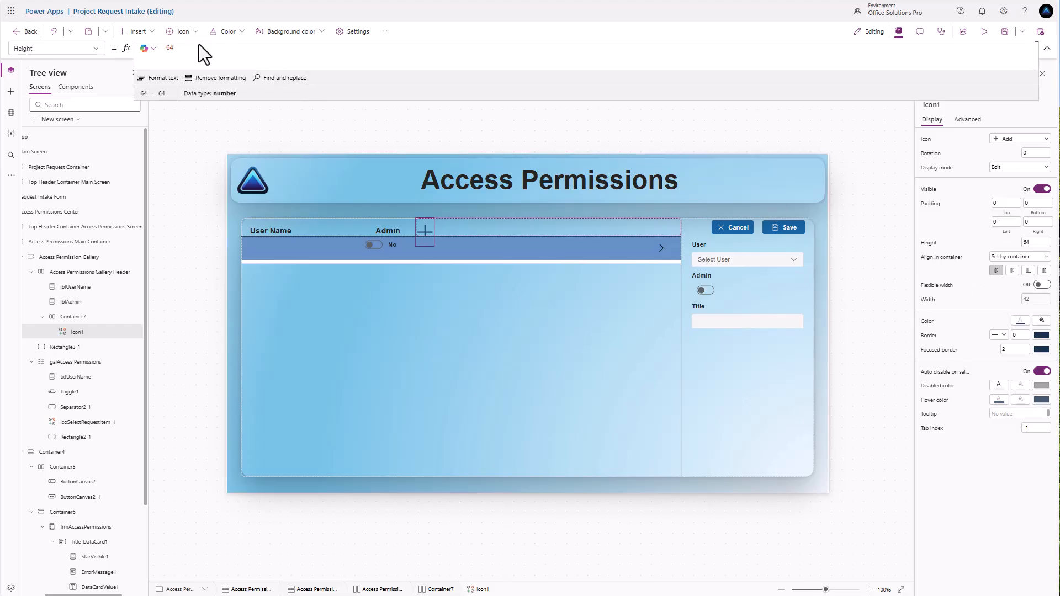
key(ctrl+v)
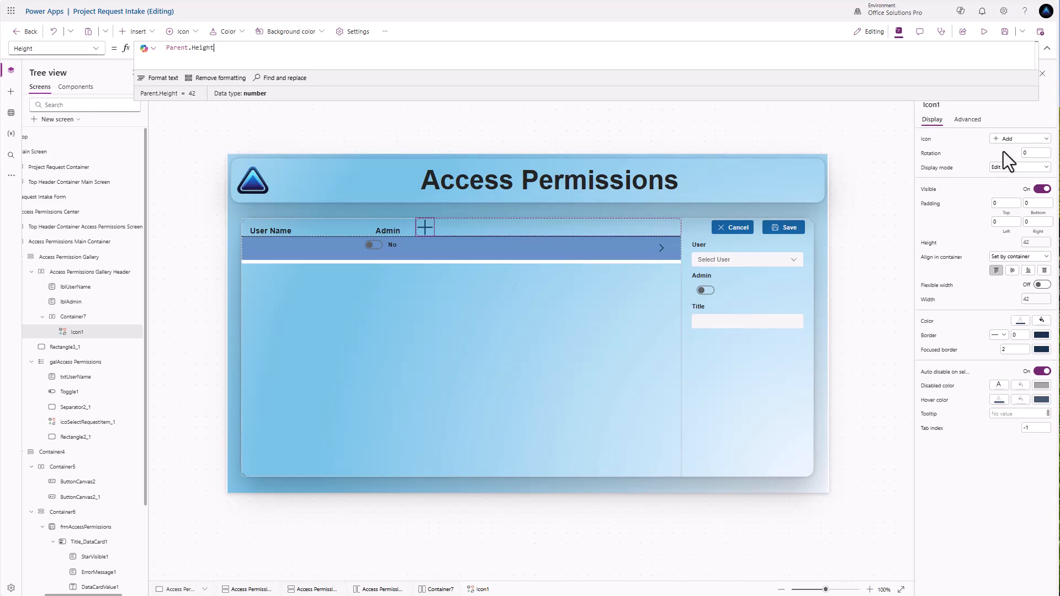
click(648, 228)
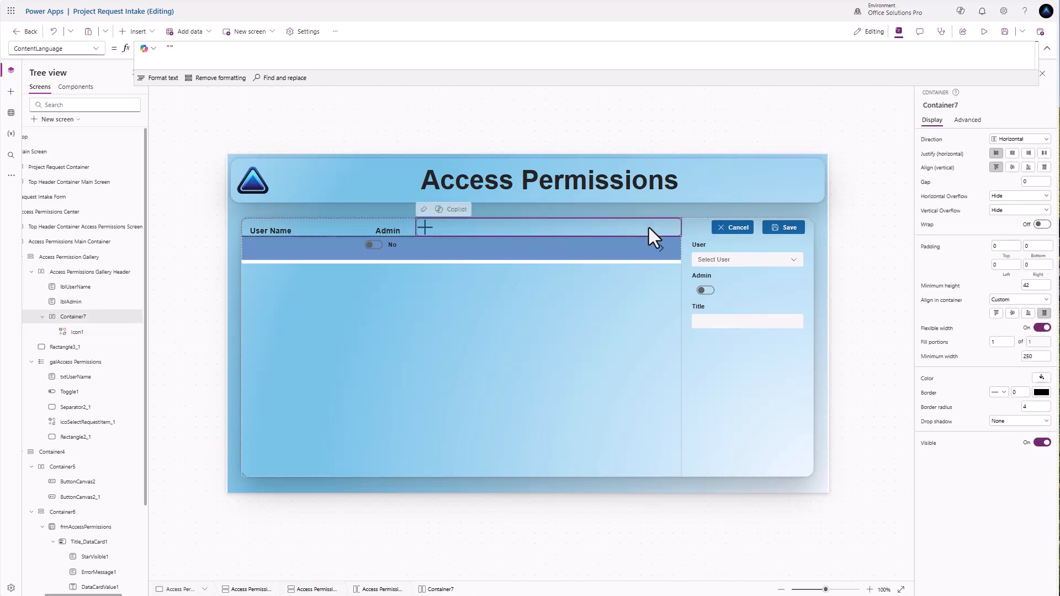
click(1028, 153)
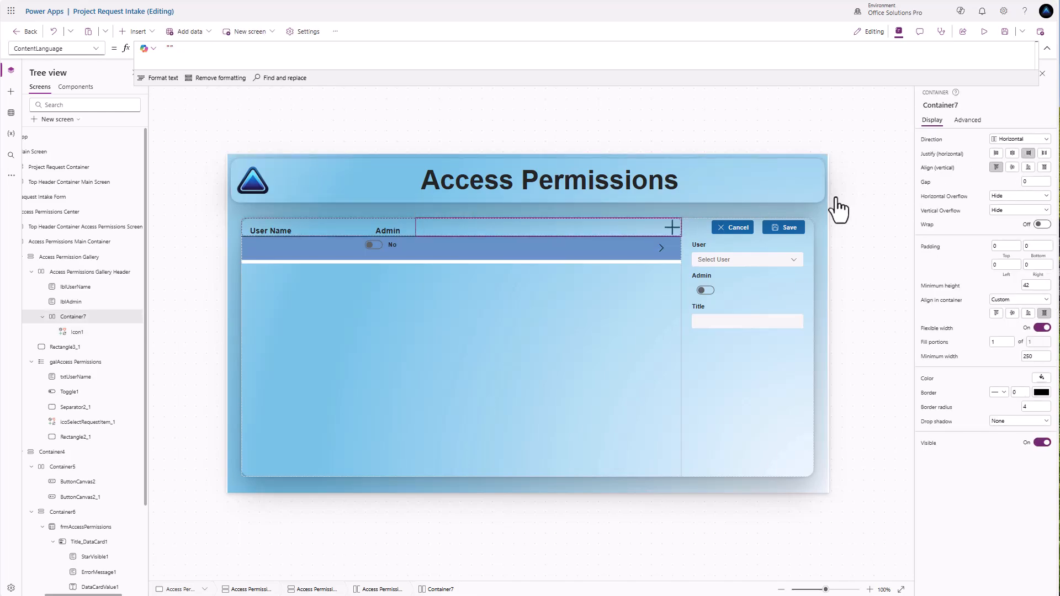
Step: Set the Add icon's BorderStyle property to BorderStyle.None
click(668, 228)
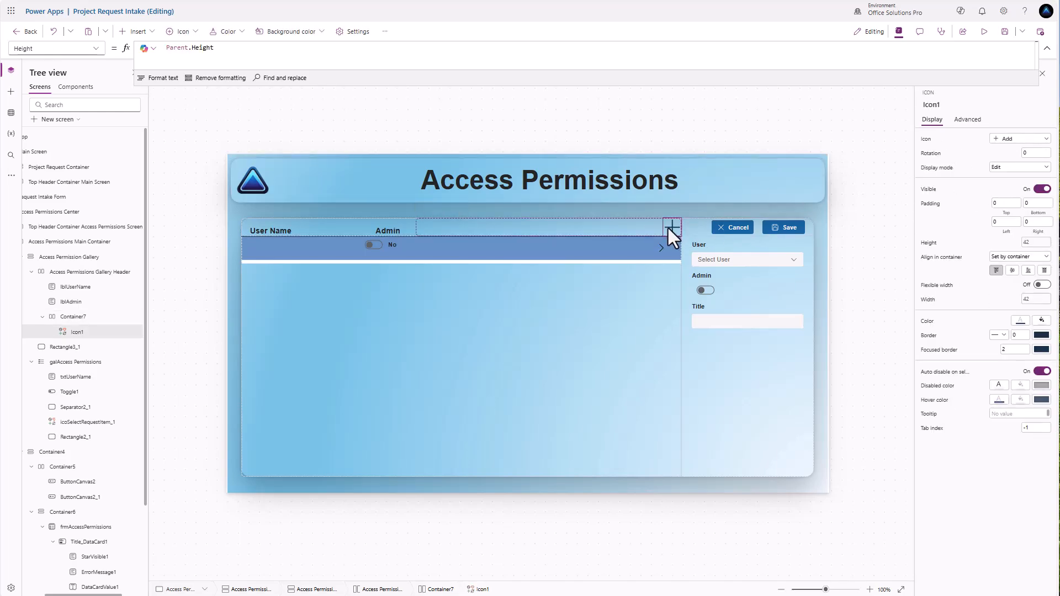
click(968, 122)
click(986, 470)
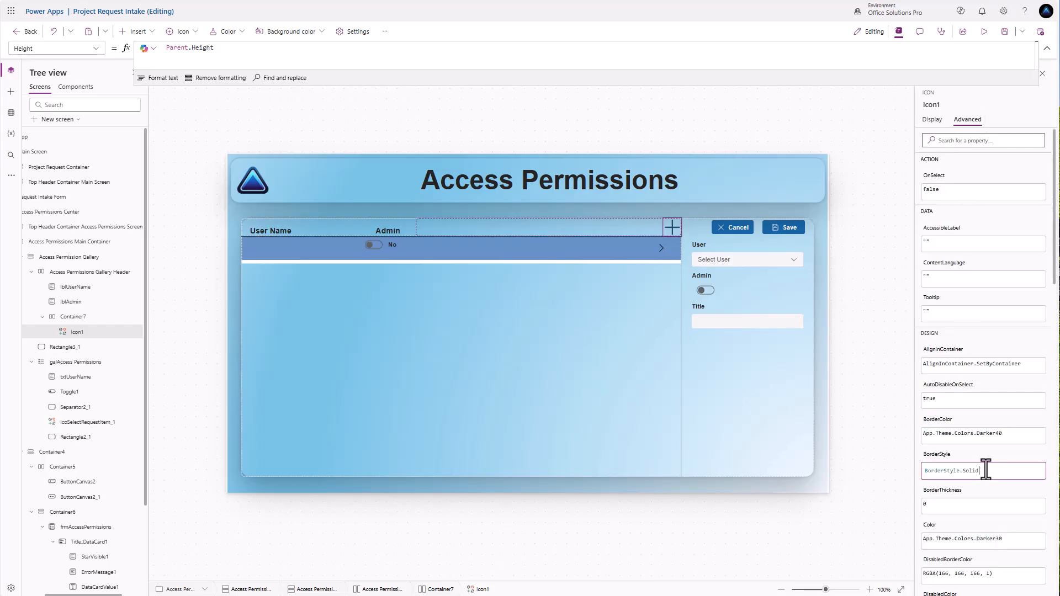
text(None)
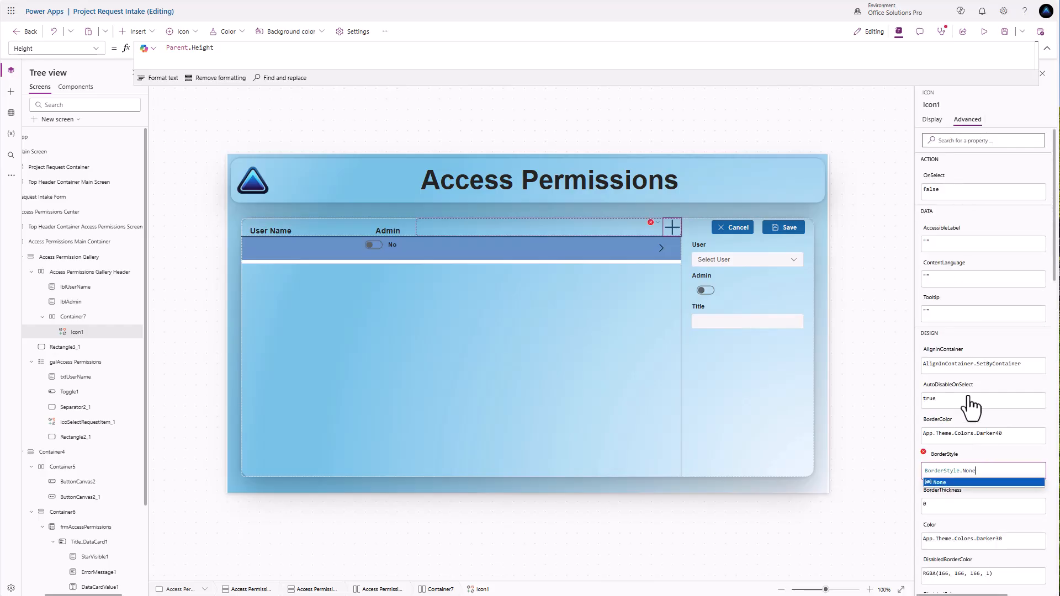
Step: Set the Add icon's top, bottom, left and right padding to 8
click(932, 120)
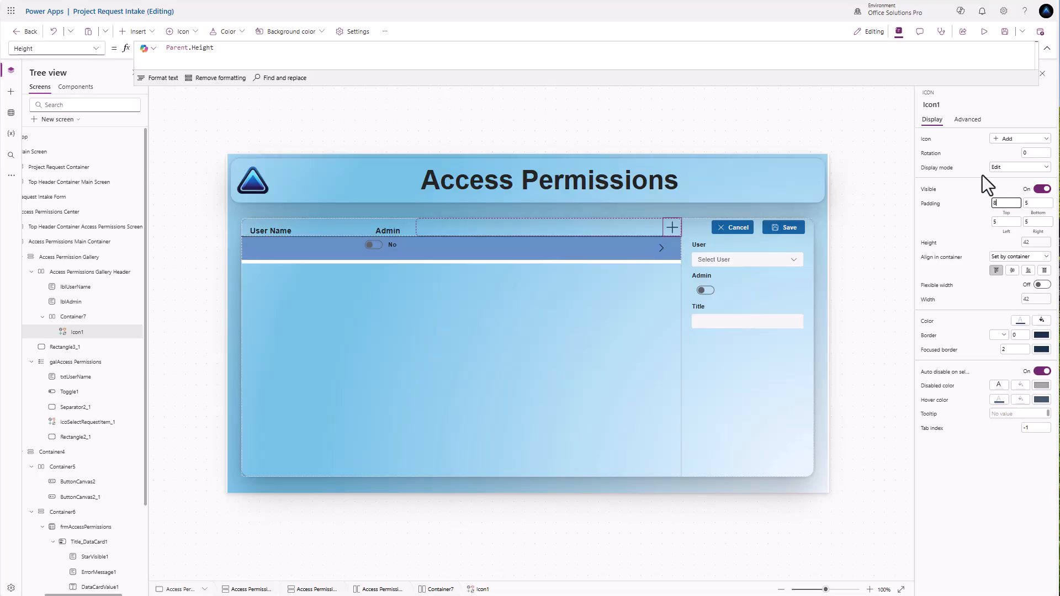
key(Tab)
text(8)
key(Tab)
text(8)
key(Tab)
click(963, 194)
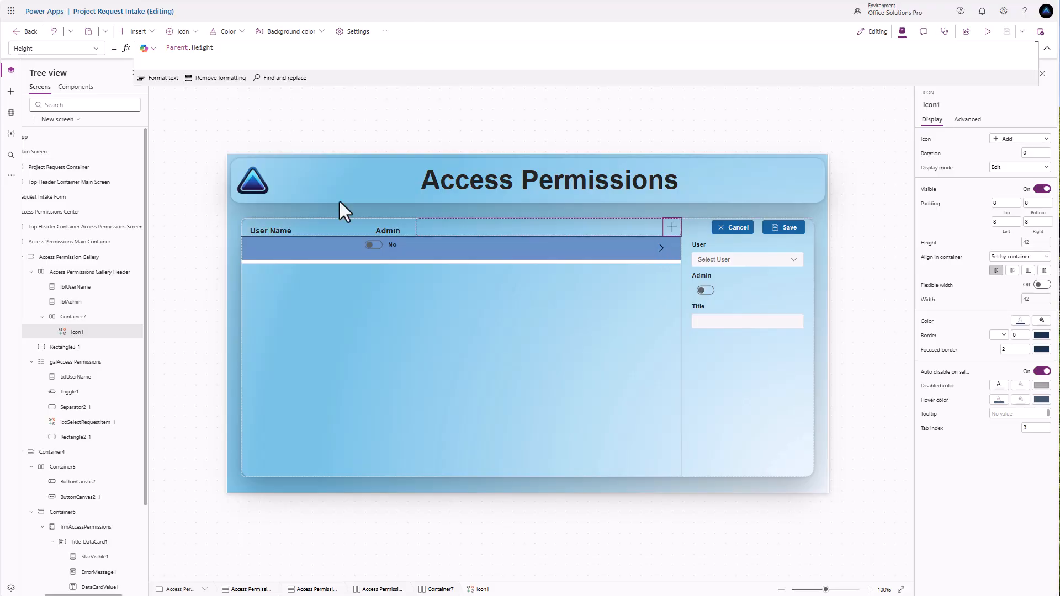
Step: Replace the Add icon's OnSelect formula with UpdateContext({locUserSelectedPermissions: Blank()})
click(967, 119)
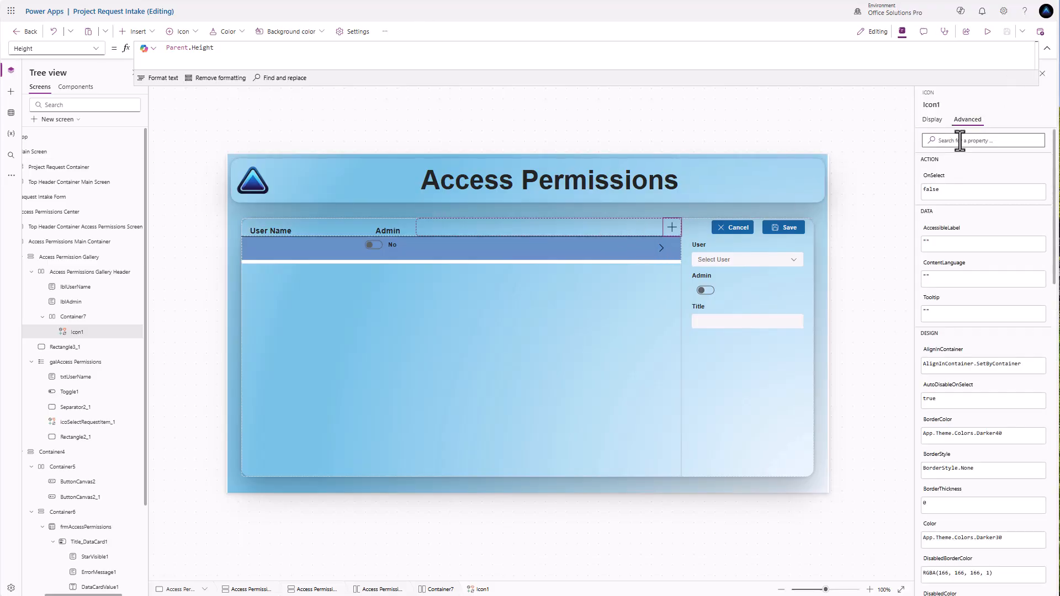
click(938, 189)
double_click(199, 48)
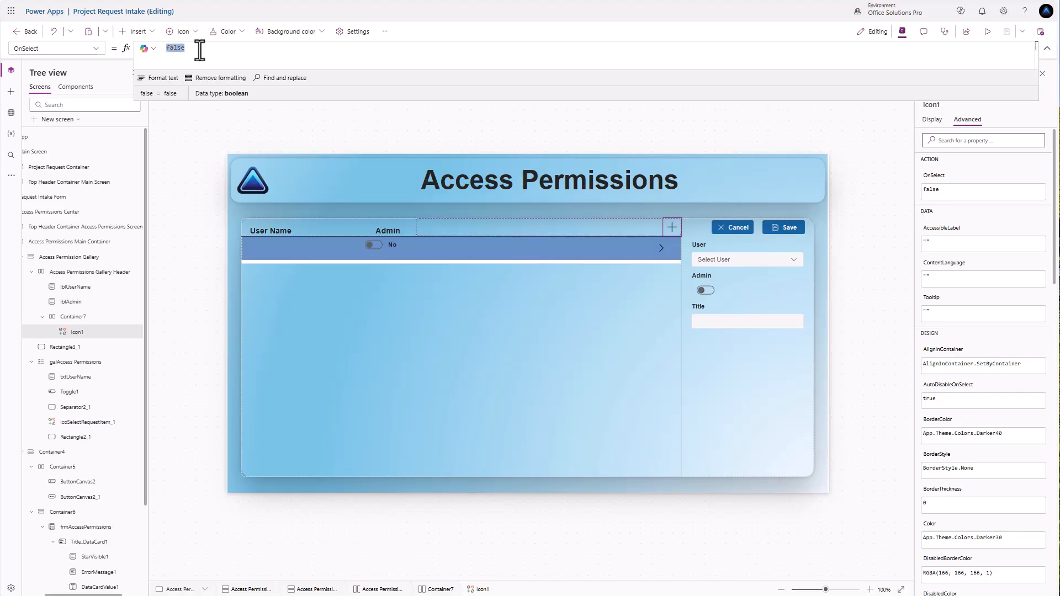
text(Update)
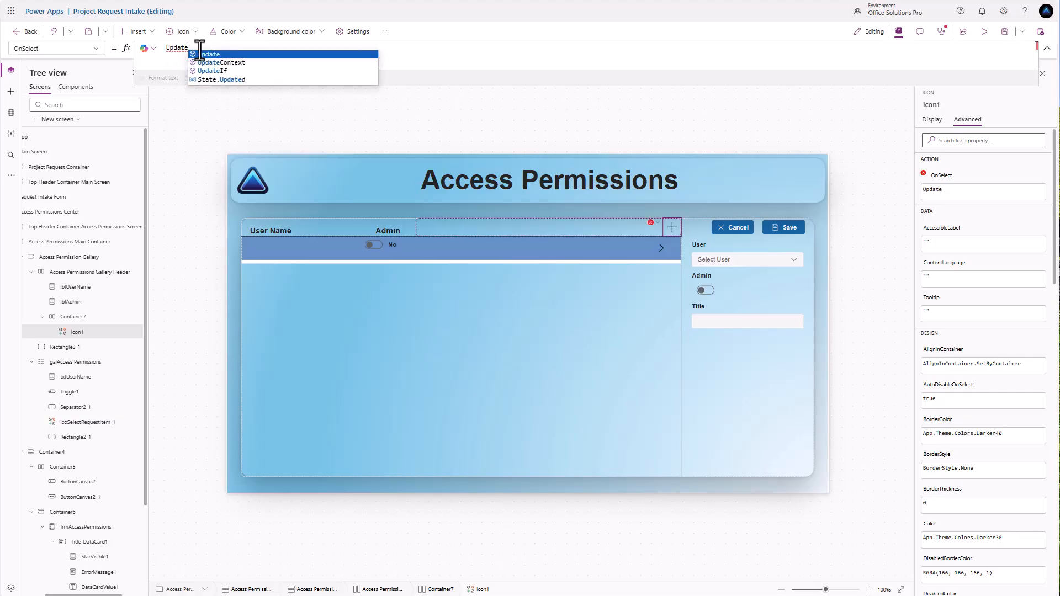
text(Context({locUserSelectedPermissions: )
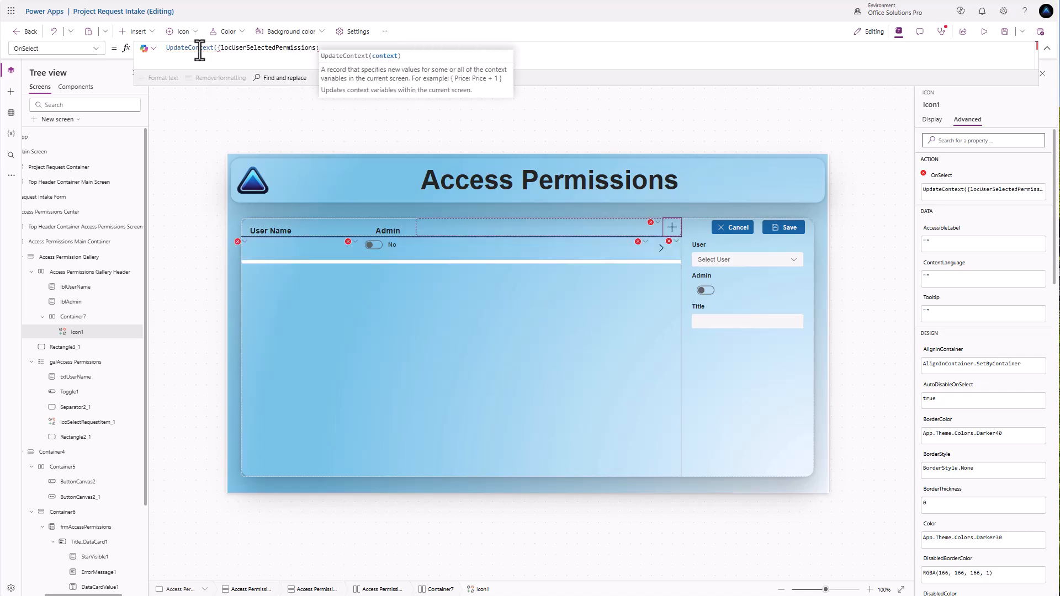
text(Balnk)
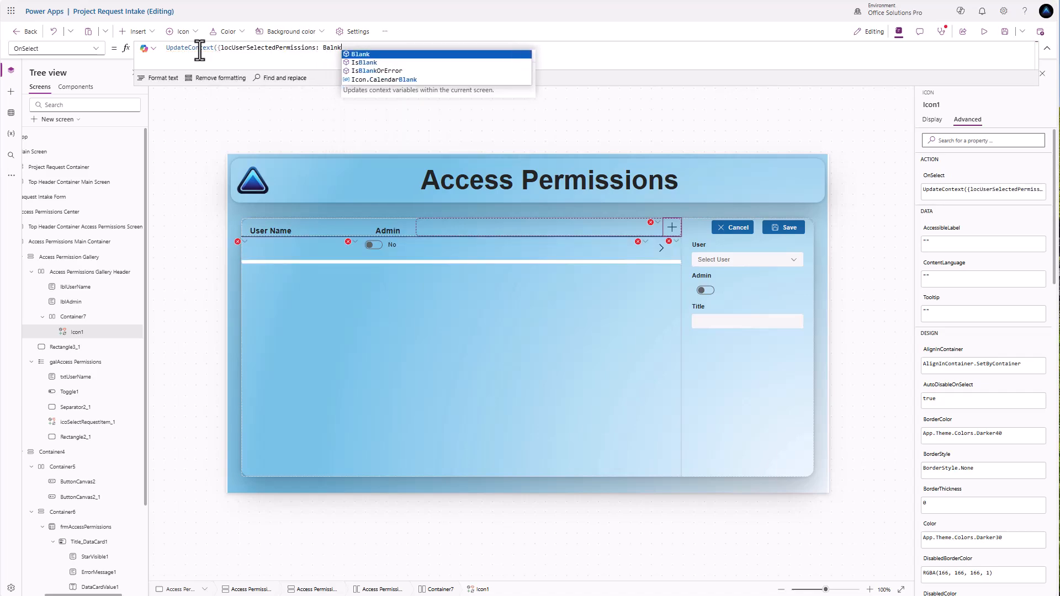
key(BackSpace)
key(BackSpace)
key(BackSpace)
key(BackSpace)
text(lank()}))
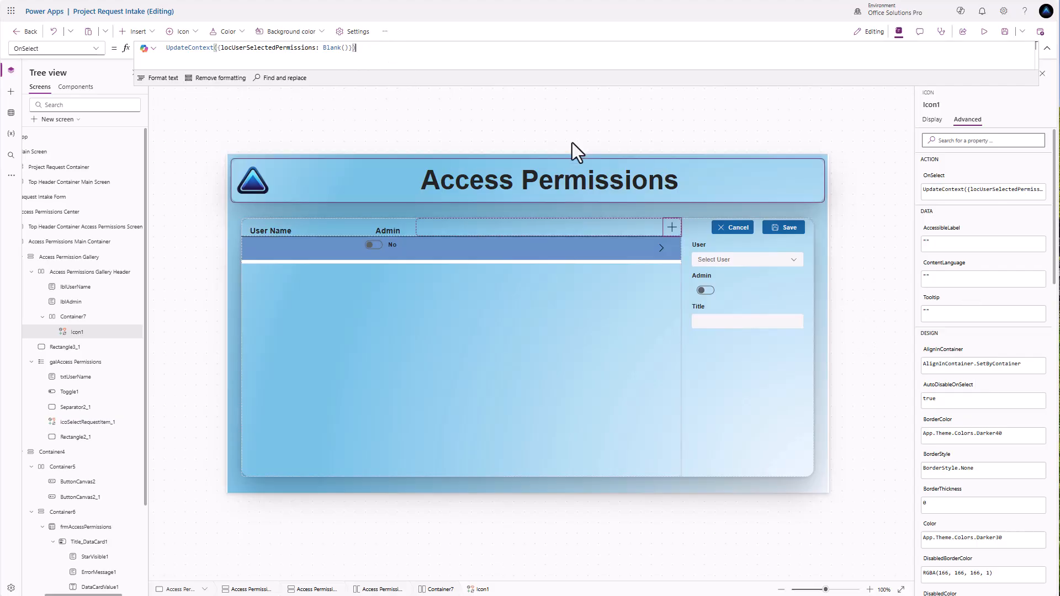
Step: Append NewForm(frmAccessPermissions); as a second statement in the Add icon's OnSelect formula
text(;)
key(shift+Return)
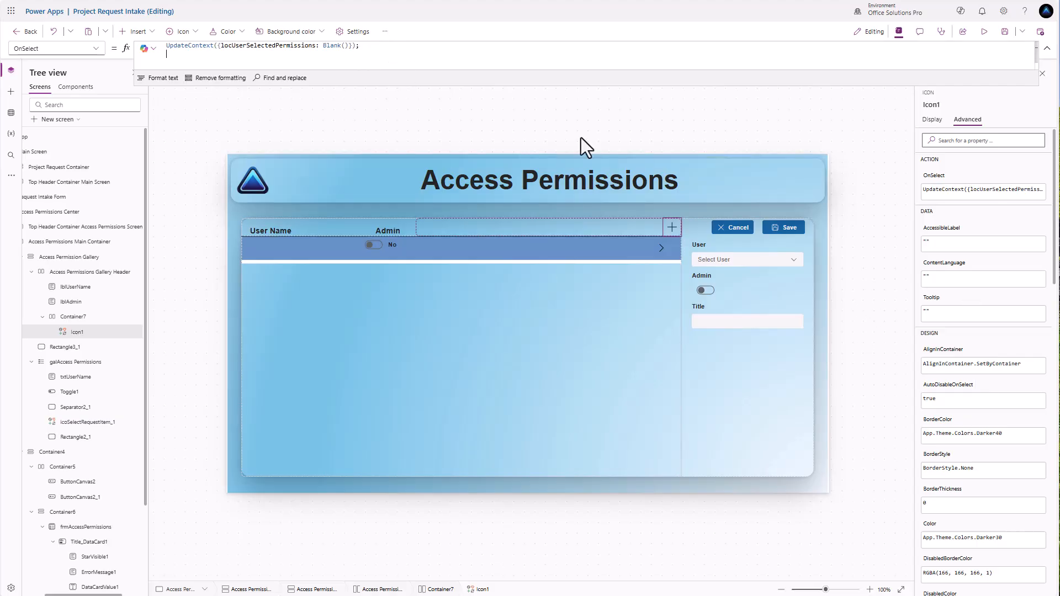
text(New)
key(Tab)
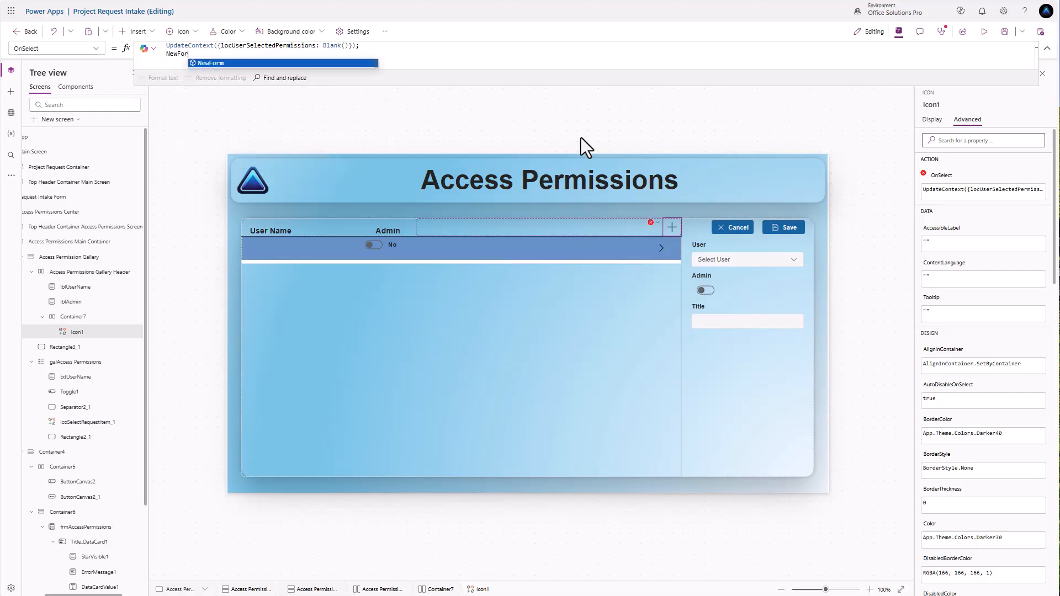
text(frmAccessPermissions)
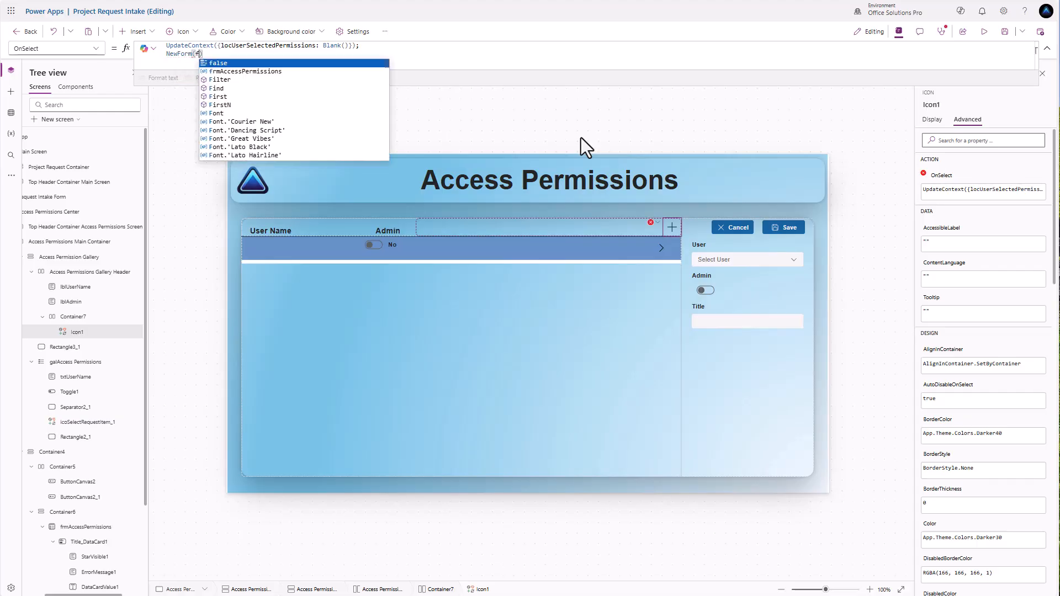
key(Tab)
text())
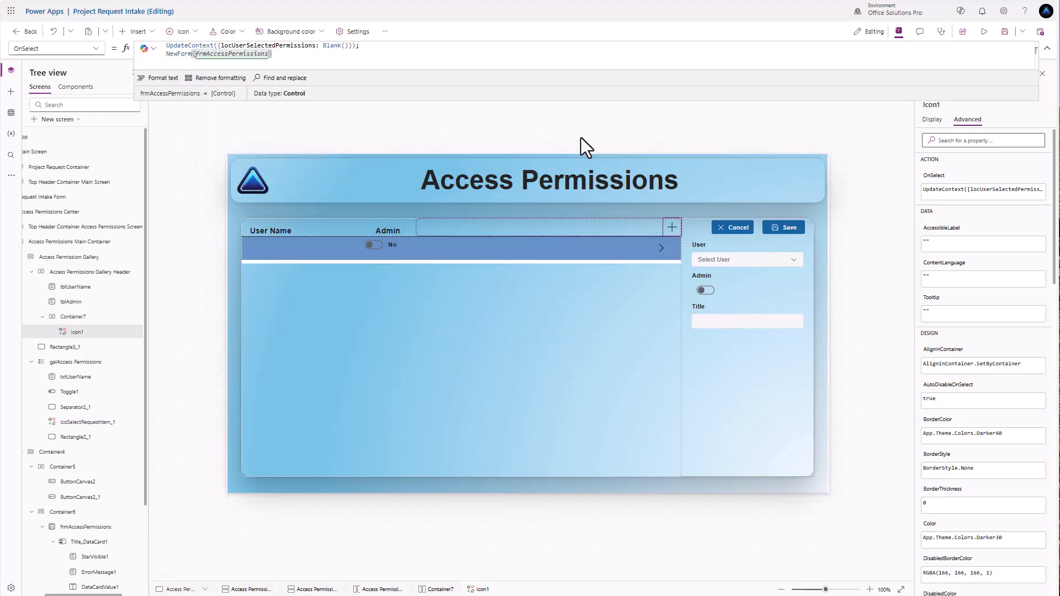
text(;)
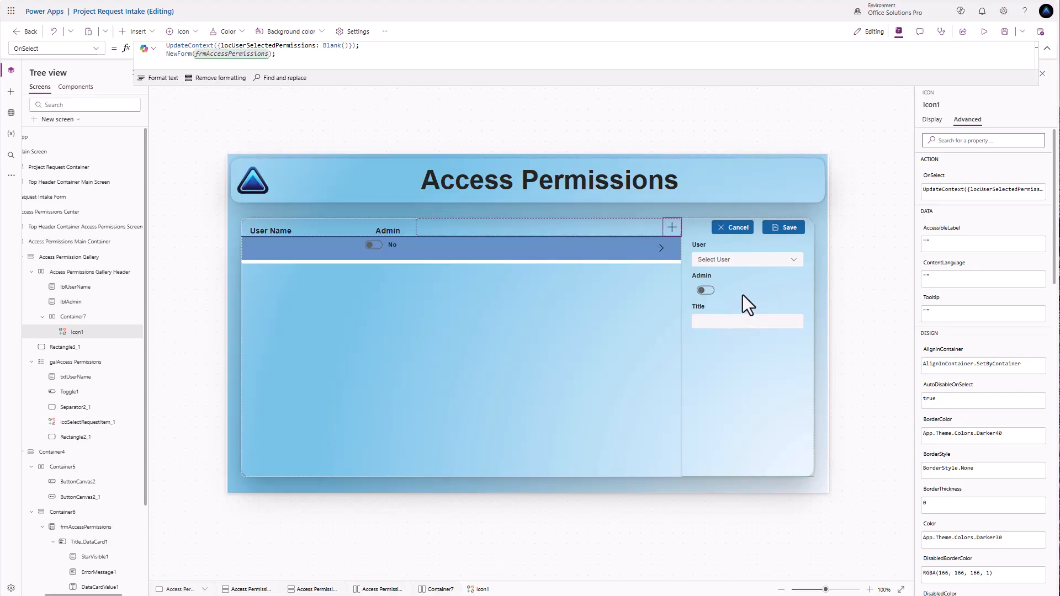
Step: Add UpdateContext({locFormVisible: false}); after the ResetForm statement in the Cancel button's OnSelect formula
click(741, 227)
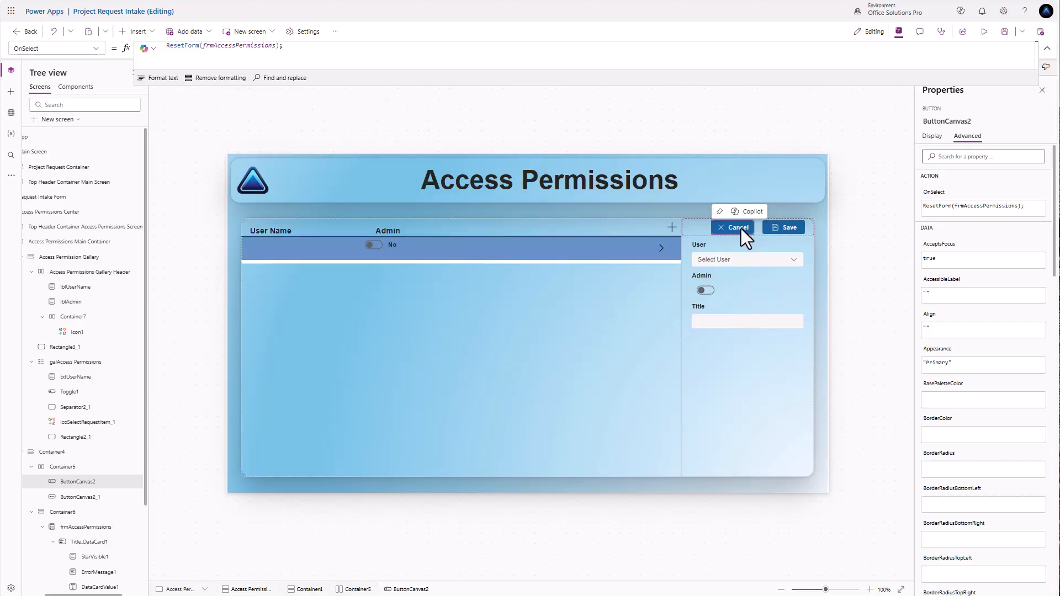
click(289, 47)
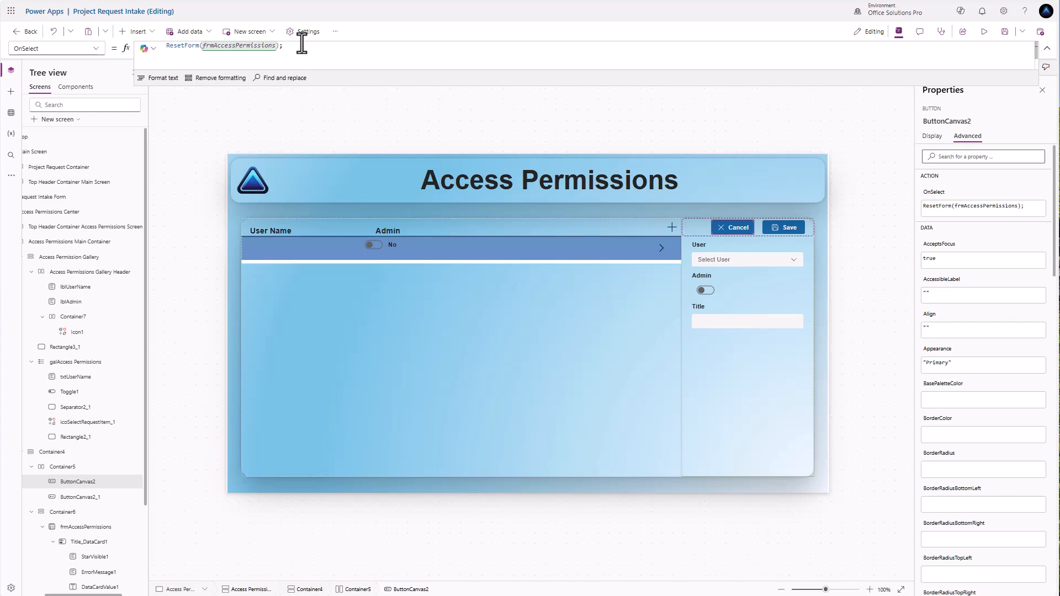
text(Update()
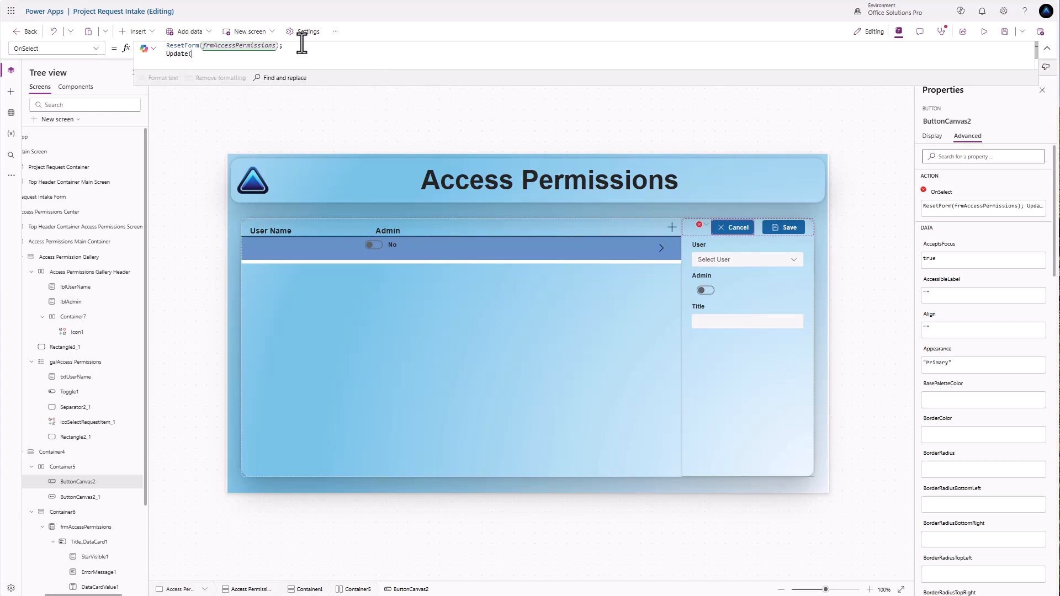
key(BackSpace)
text(c)
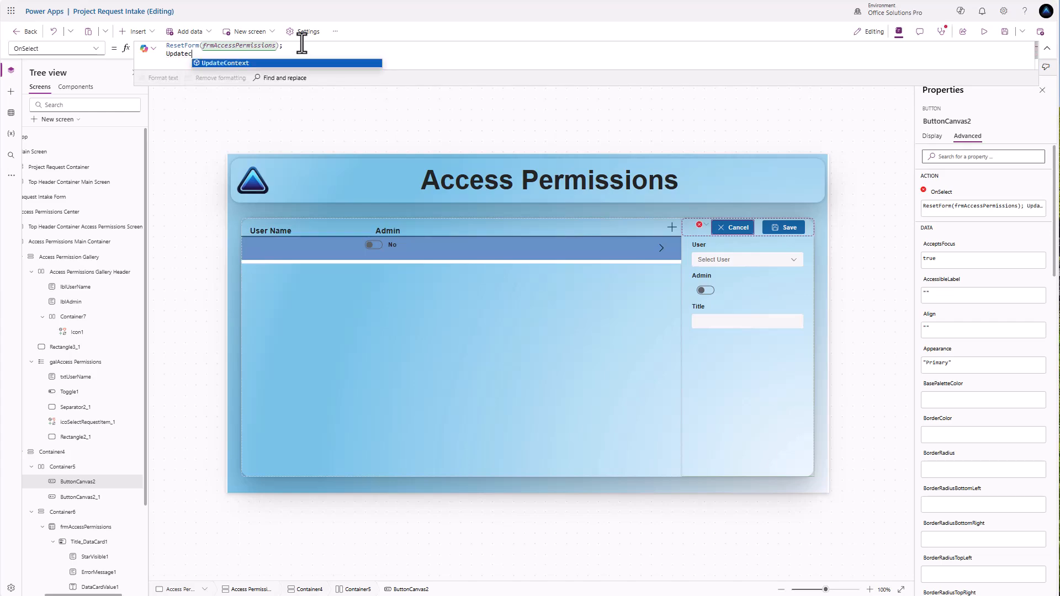
key(Tab)
text({)
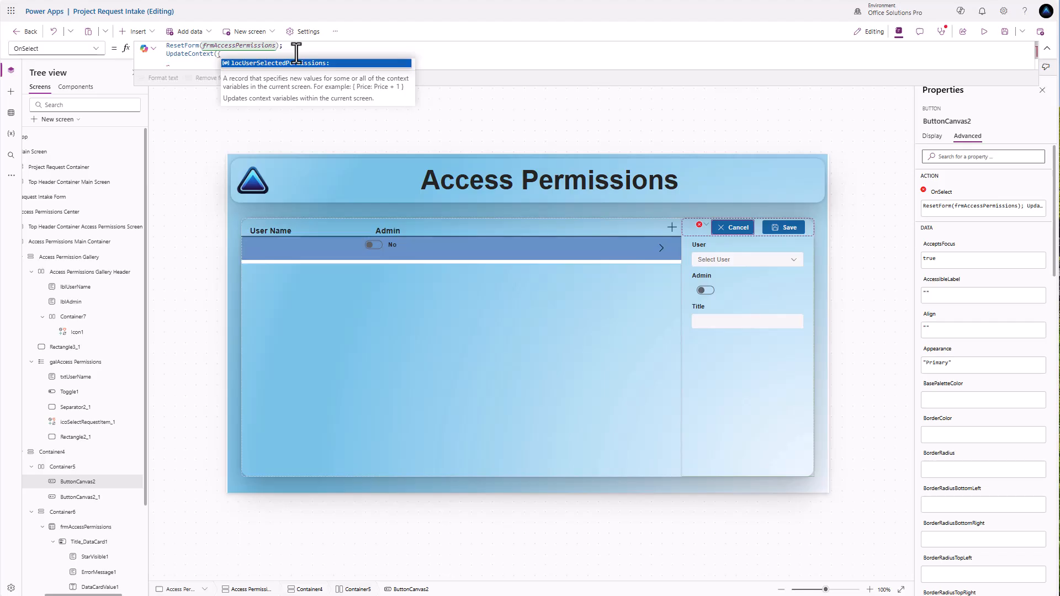
text(locF)
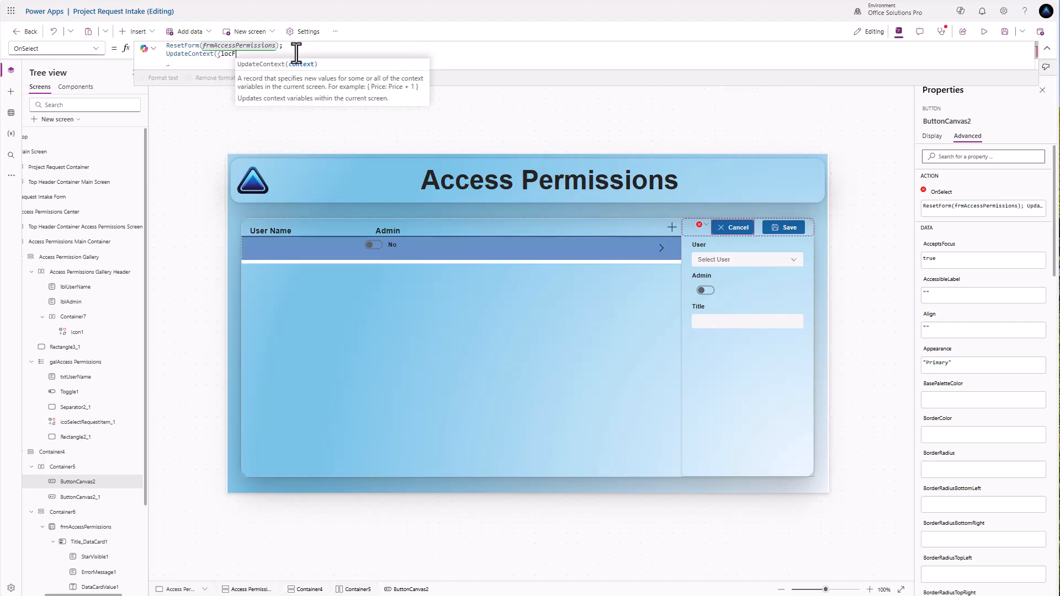
text(ormVisible)
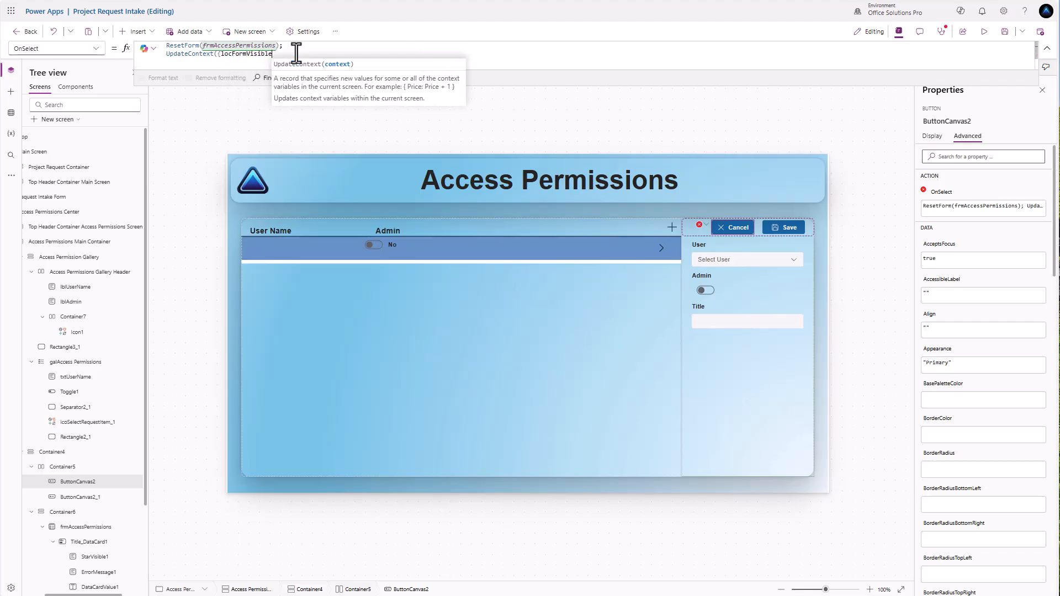
text(: )
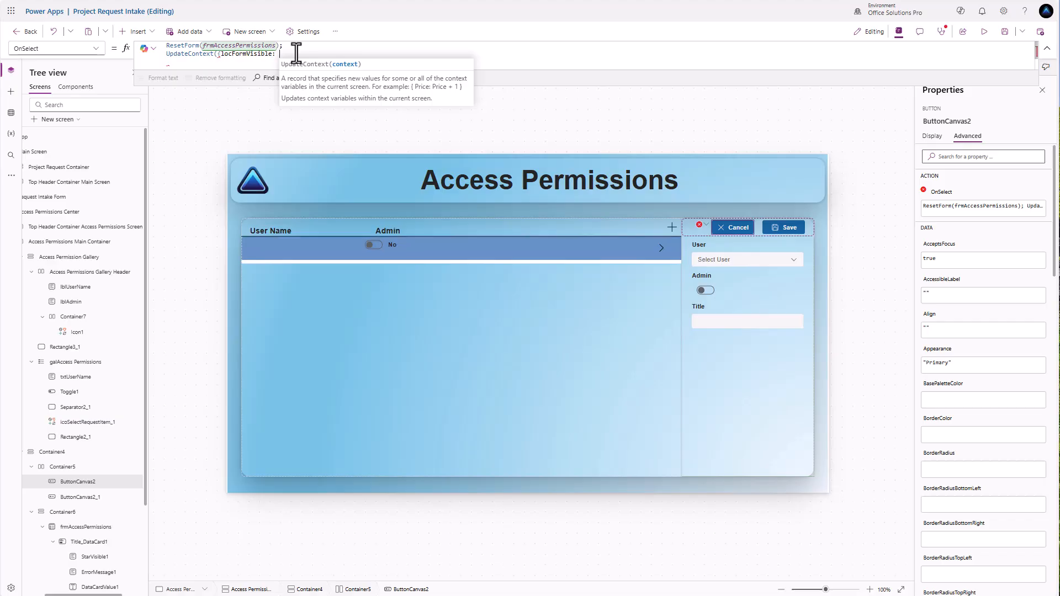
text(false)
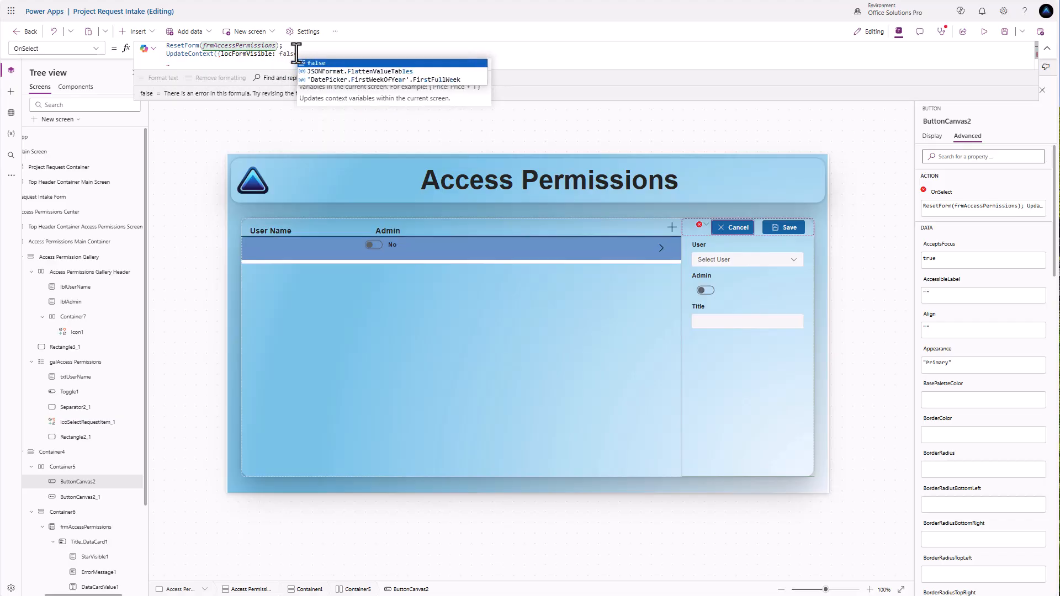
text(});)
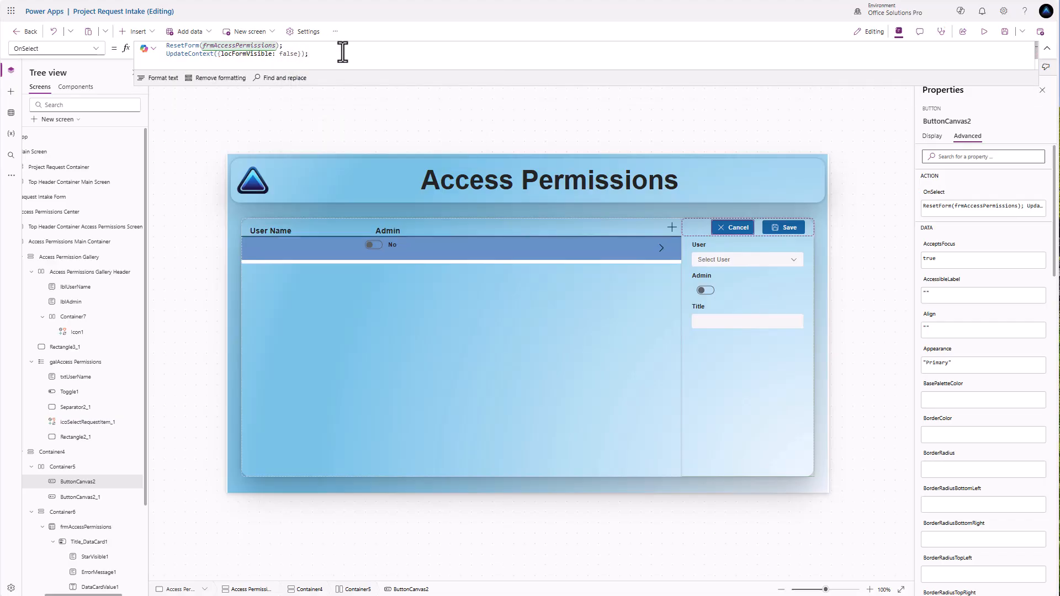
Step: Copy the Cancel button's locFormVisible statement to the end of the Add icon's OnSelect formula and set its value to true
drag(314, 49, 229, 57)
click(323, 61)
drag(317, 55, 165, 54)
key(ctrl+c)
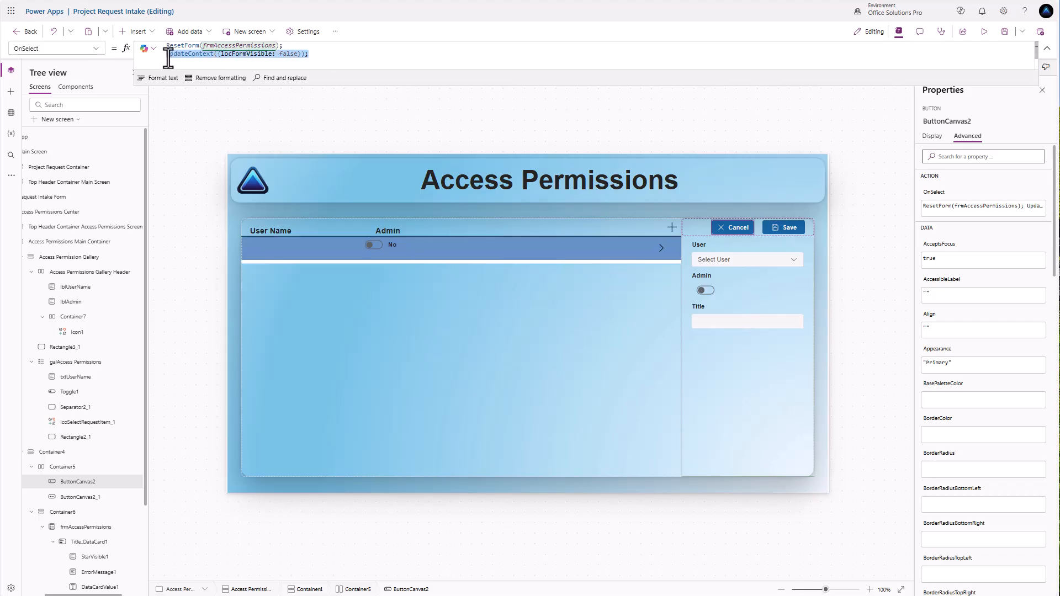
click(673, 228)
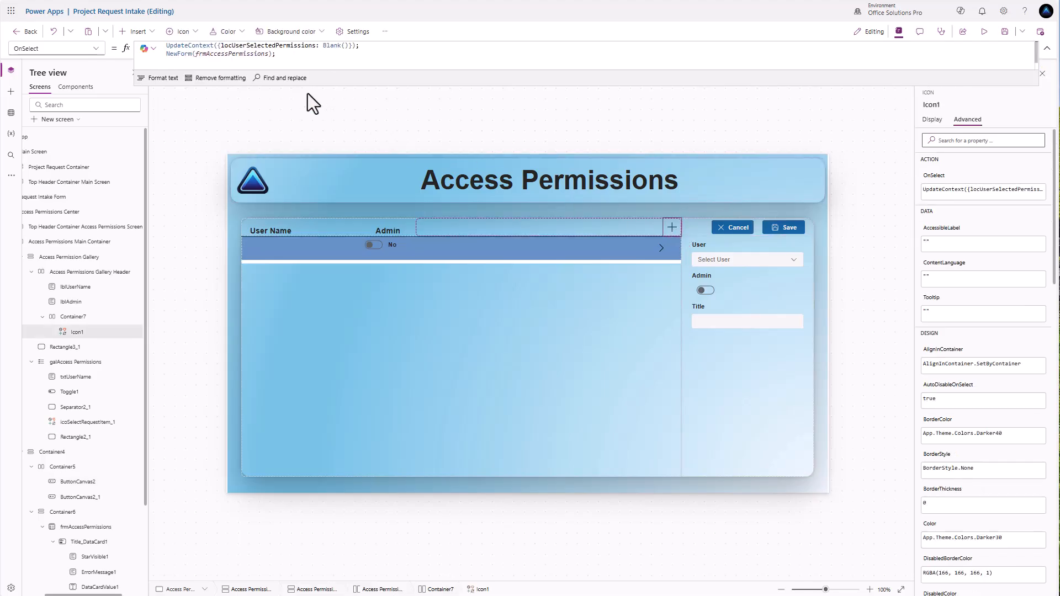
click(309, 53)
key(Return)
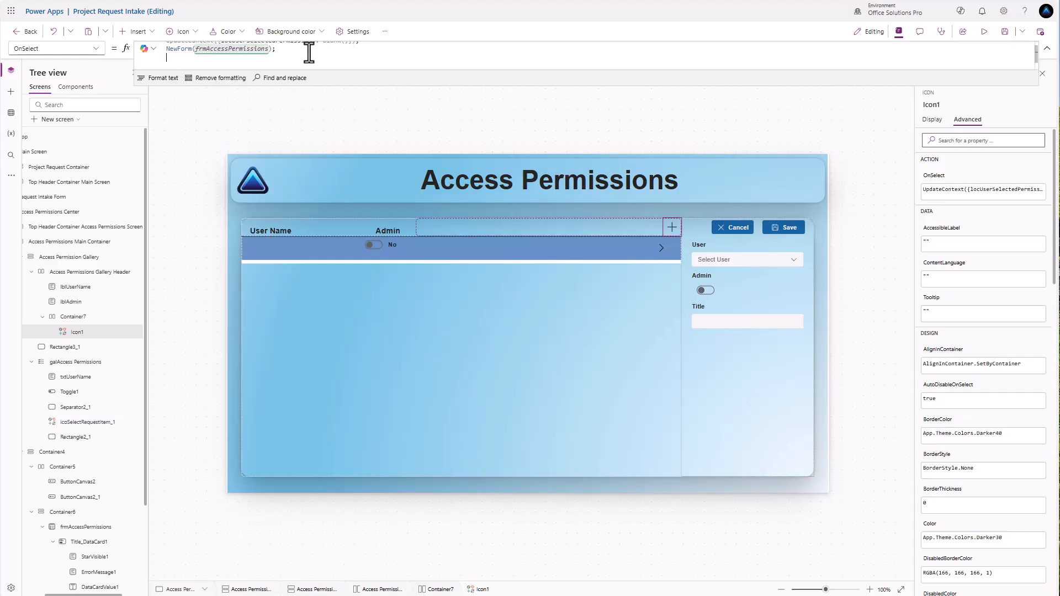
key(ctrl+v)
double_click(294, 58)
text(ta)
key(BackSpace)
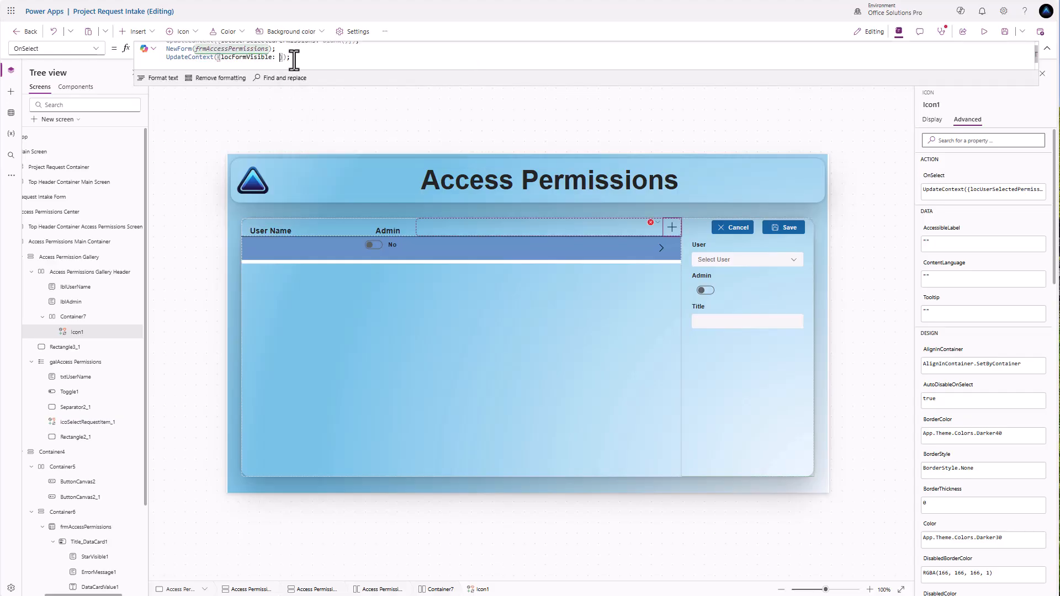
text(rue)
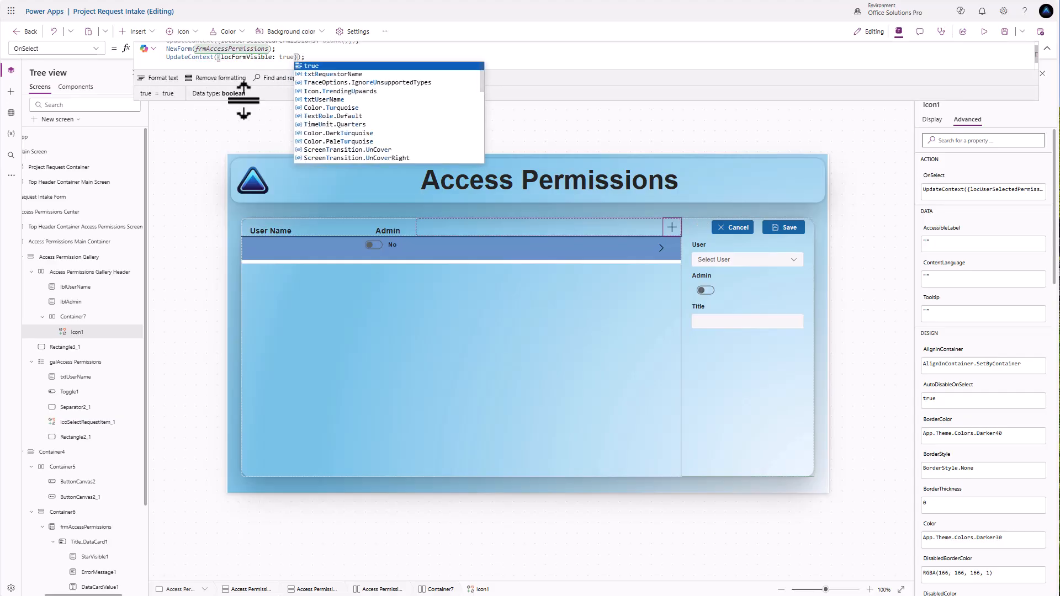
Step: Paste the copied UpdateContext({locFormVisible: false}); statement into the Access Permissions Center screen's OnVisible formula
click(242, 118)
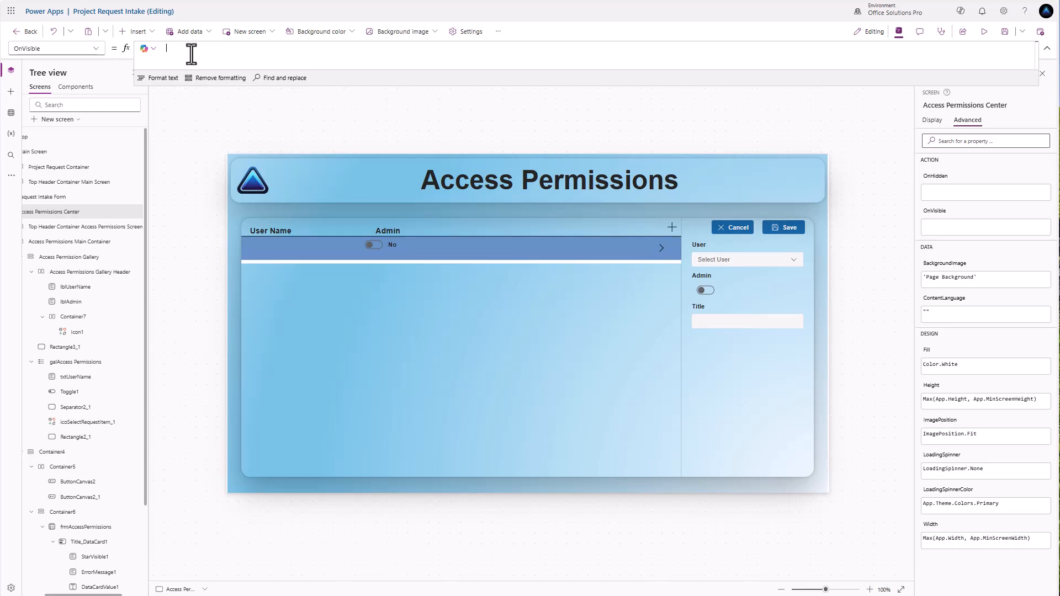
key(ctrl+v)
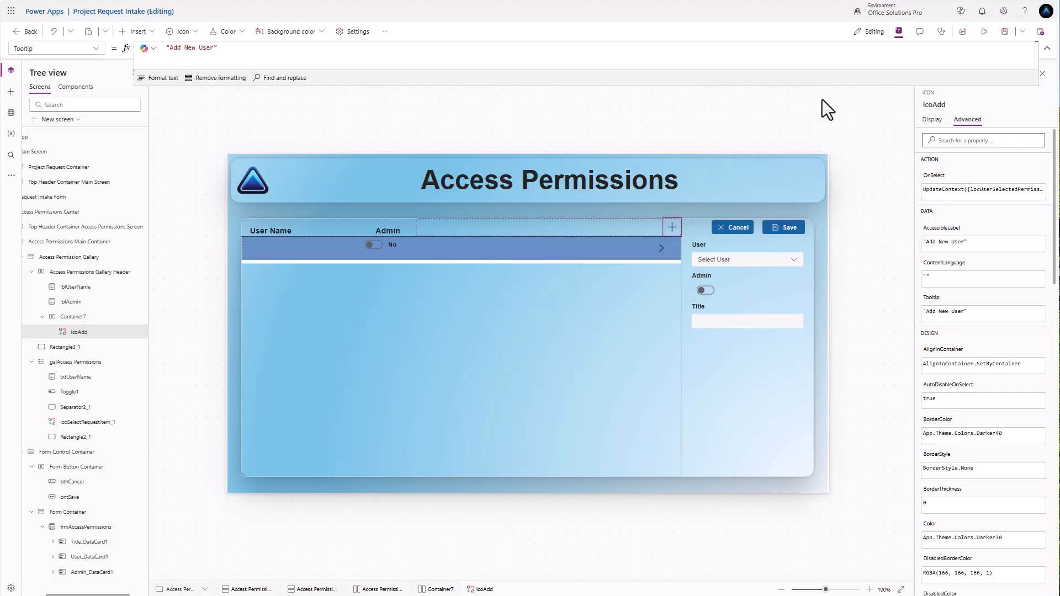
Step: Preview the app and test the Add icon by opening a new record in the access permissions form
click(984, 32)
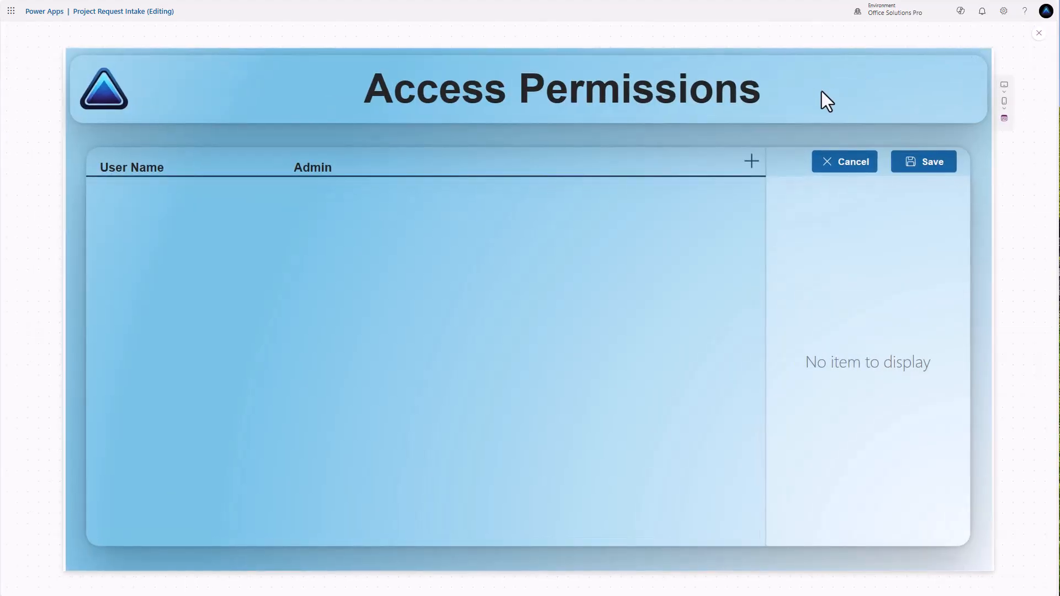
click(752, 170)
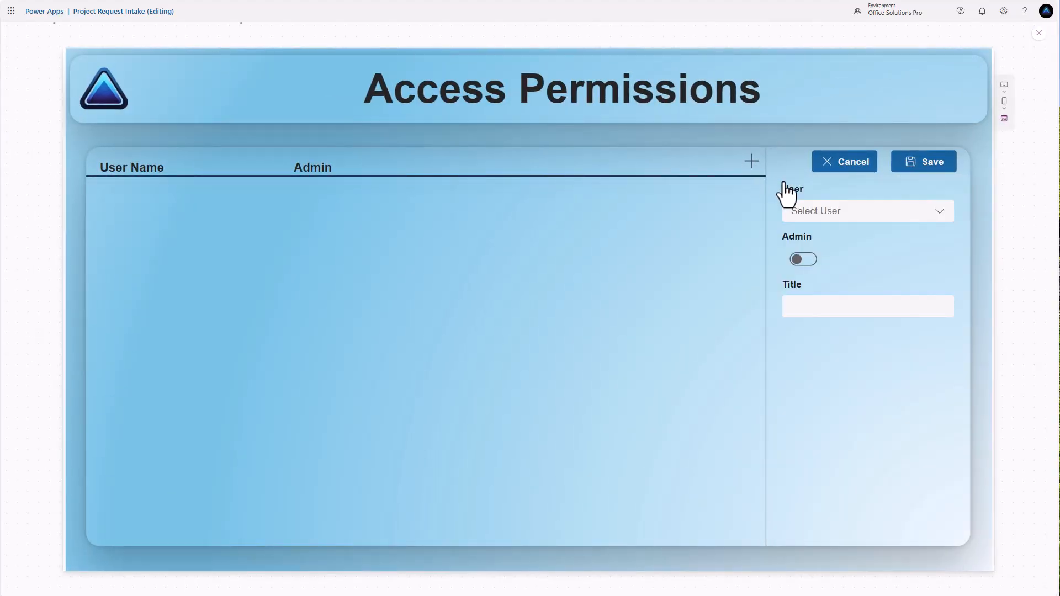
Step: Test the User combo box in the preview by searching for a user's name, and close the preview
click(840, 210)
text(trav)
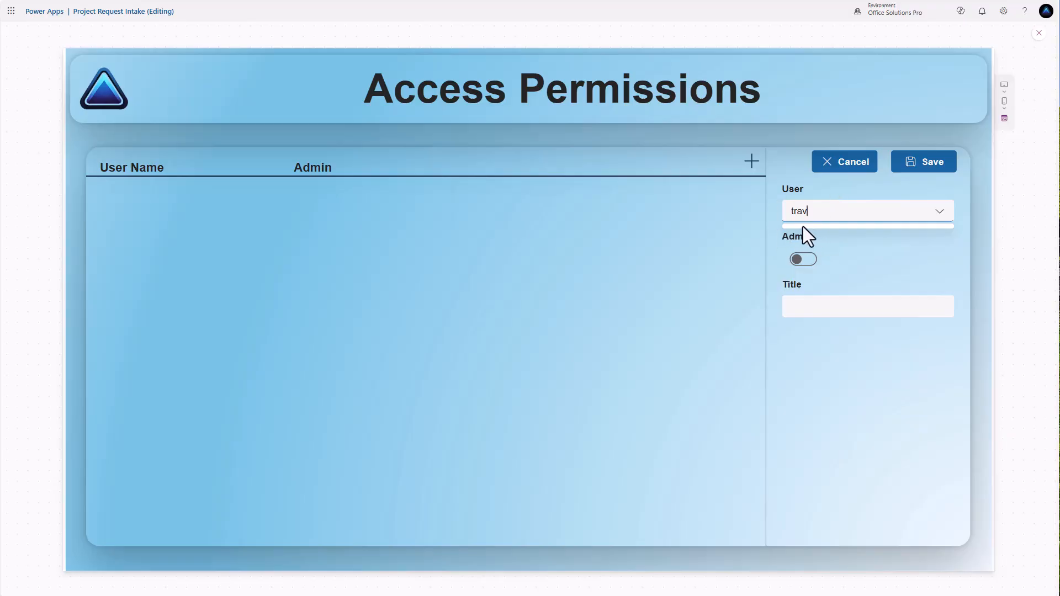
click(1039, 33)
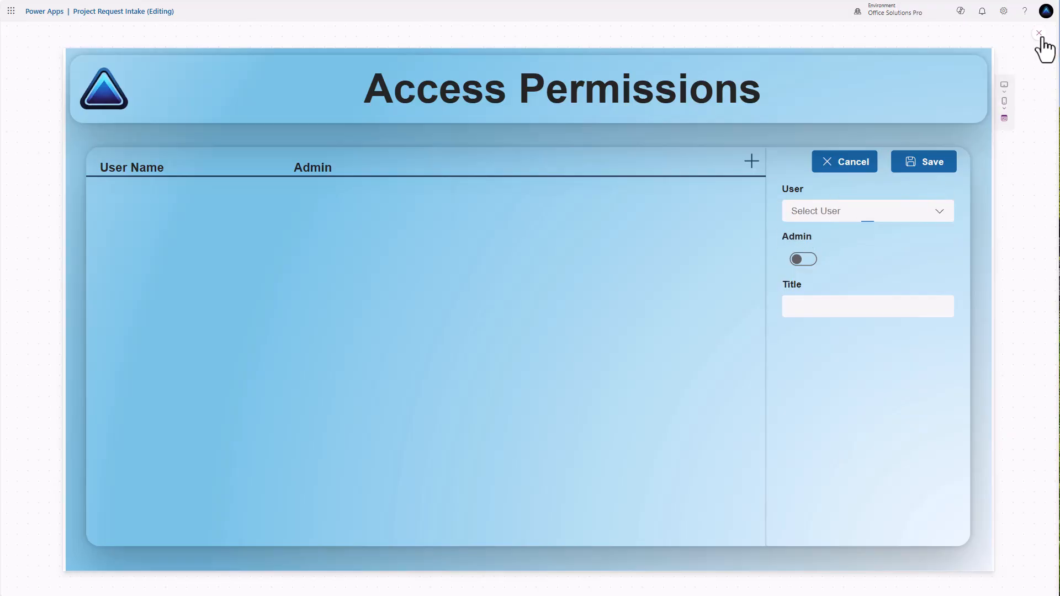
Step: Add the DisplayName field to the User combo box in the access permissions form
click(637, 341)
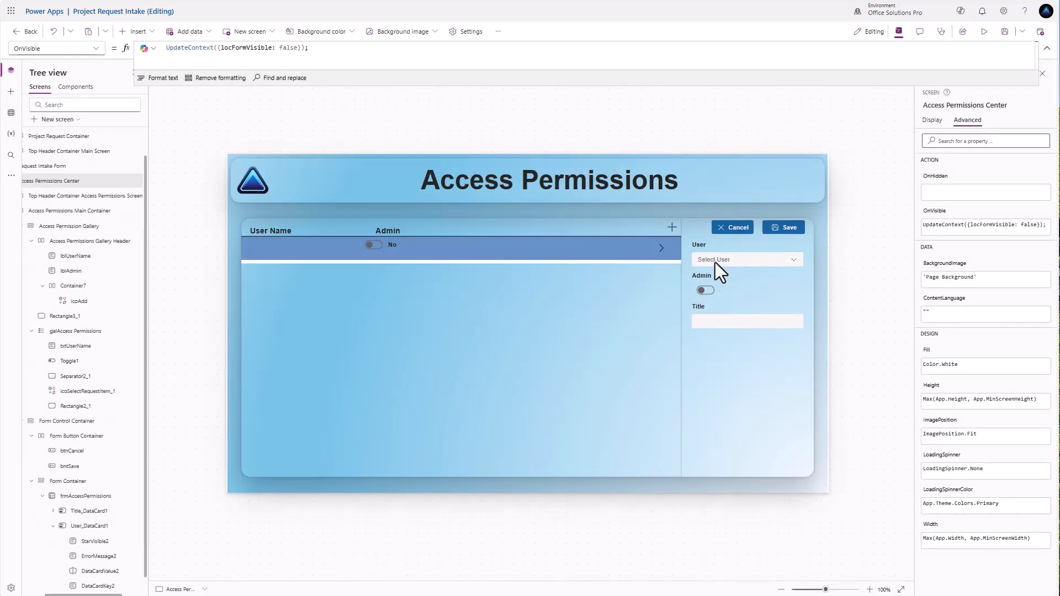
click(717, 261)
click(932, 136)
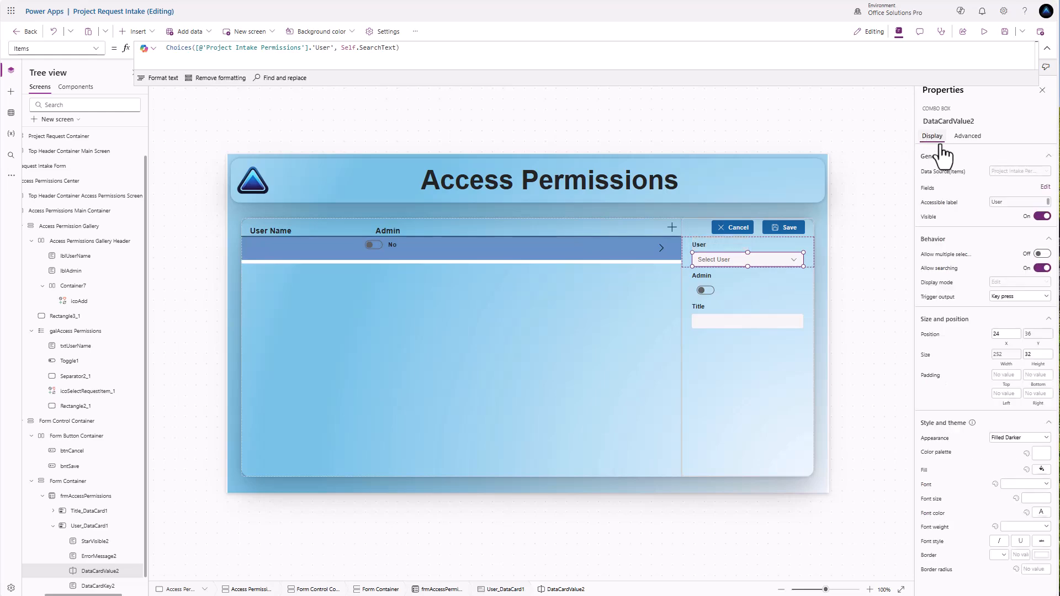
click(1045, 187)
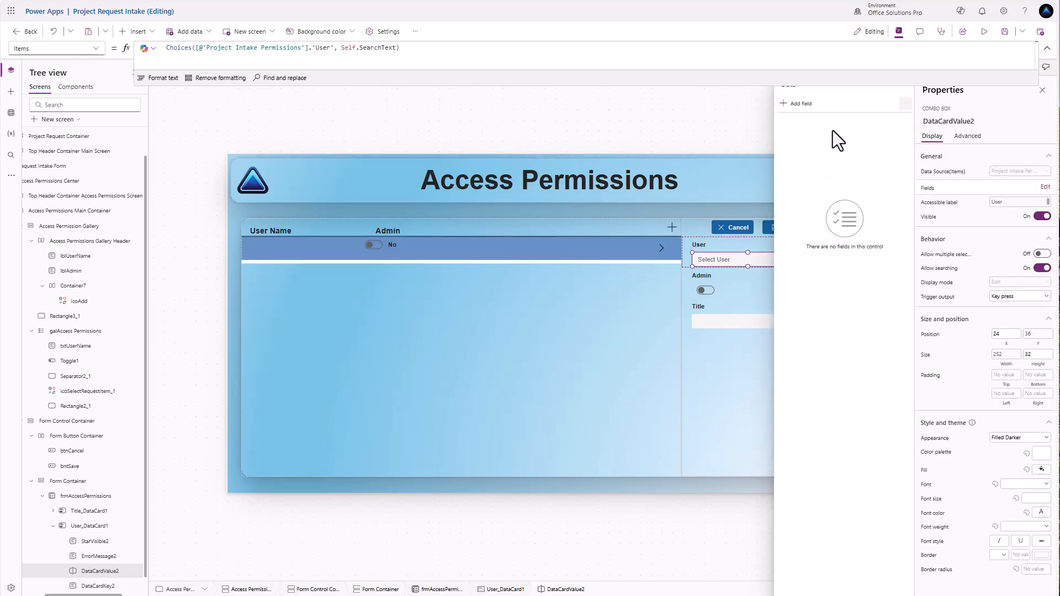
click(797, 104)
click(793, 190)
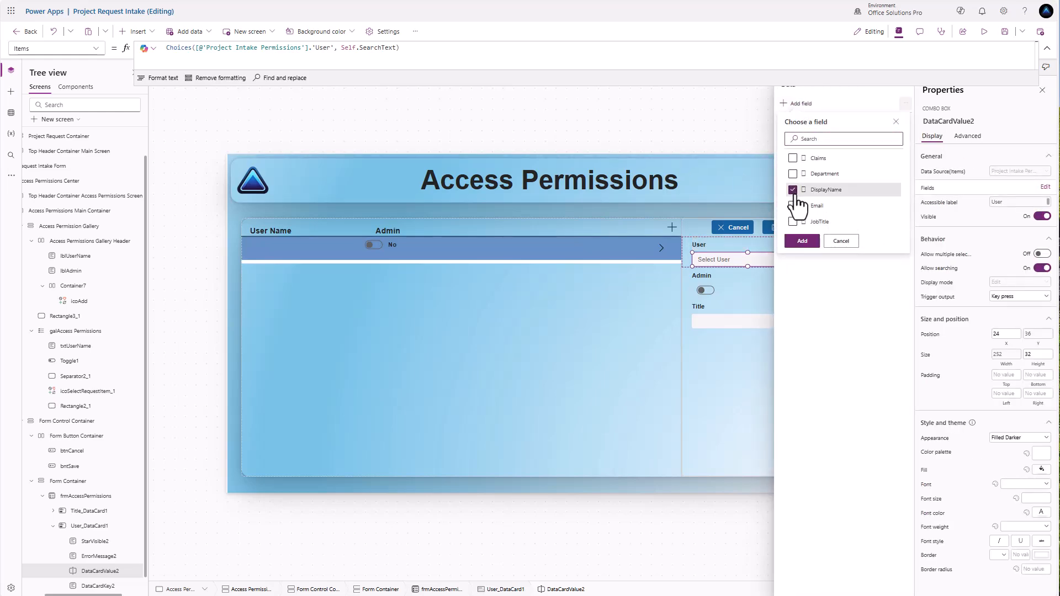
click(802, 242)
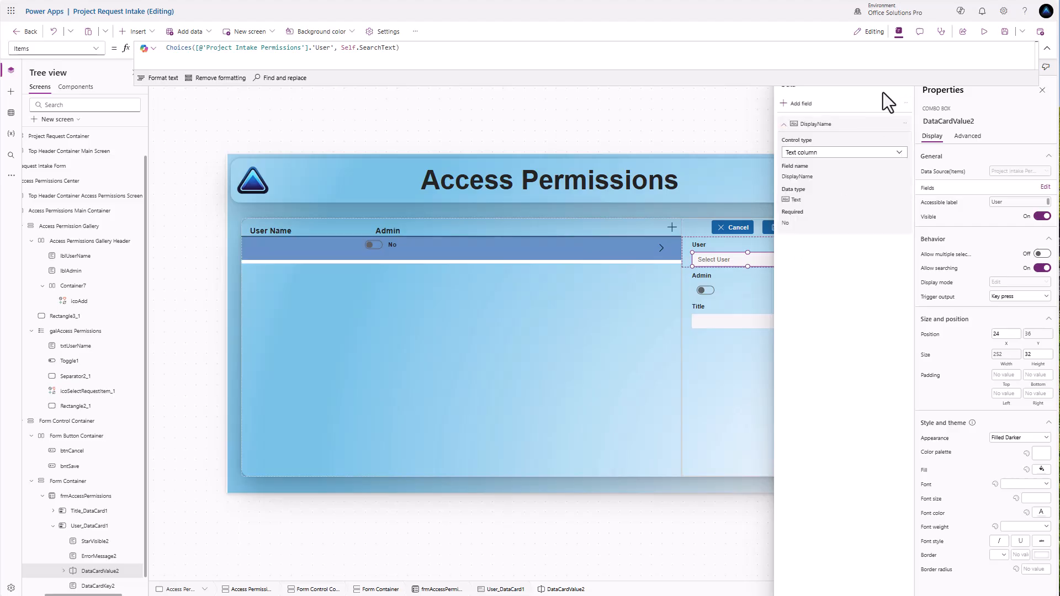
Step: Preview the app, choose a user in the form's User field, switch Admin on, and close the preview
click(984, 32)
click(836, 213)
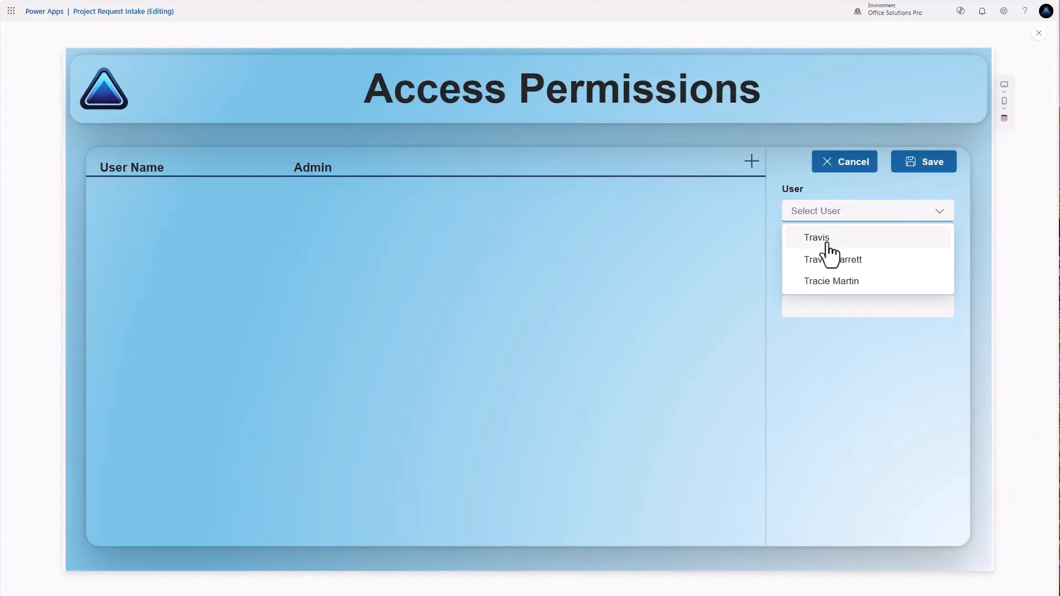
click(825, 235)
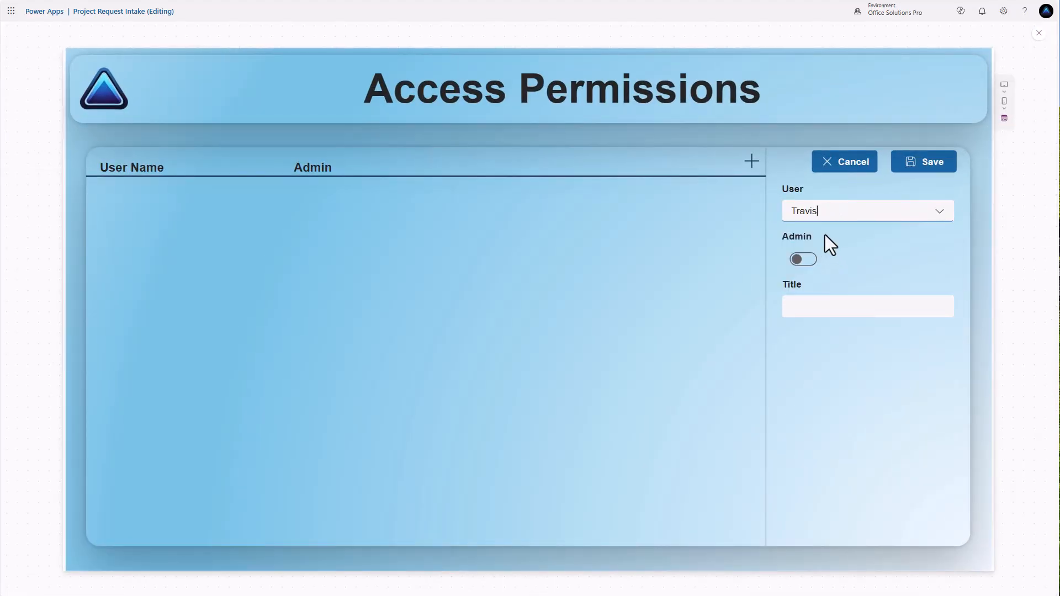
click(808, 271)
click(1038, 32)
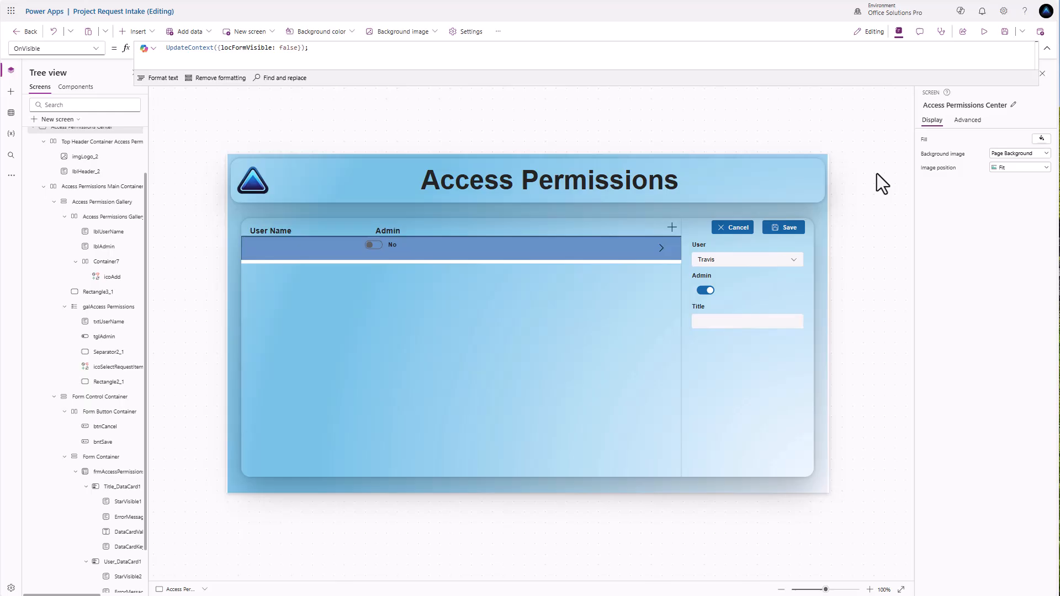
Step: Check the Title card's Update formula and look up the control name of the User field's combo box
click(699, 309)
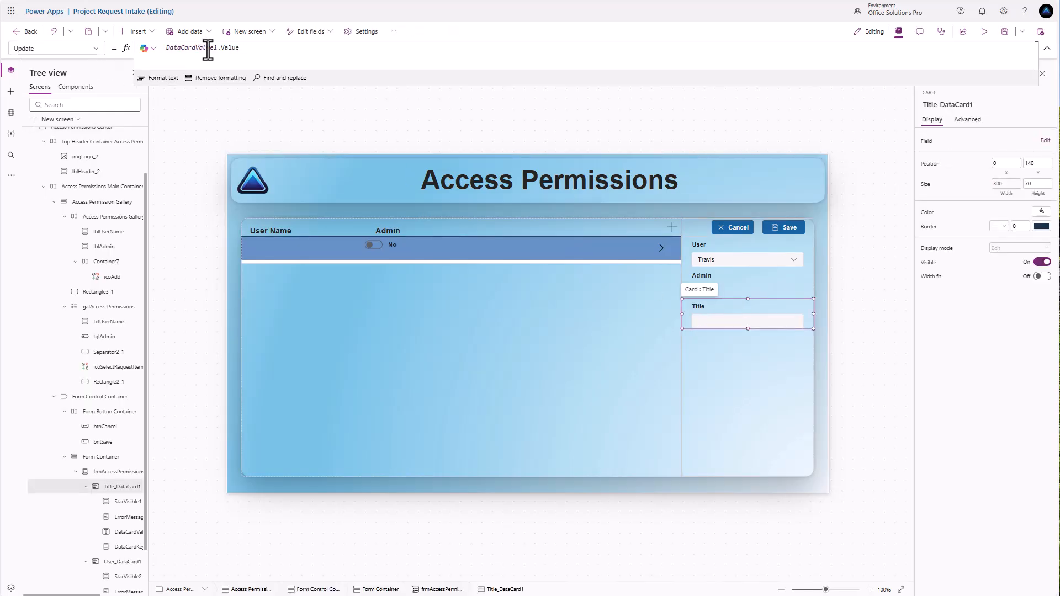
click(265, 49)
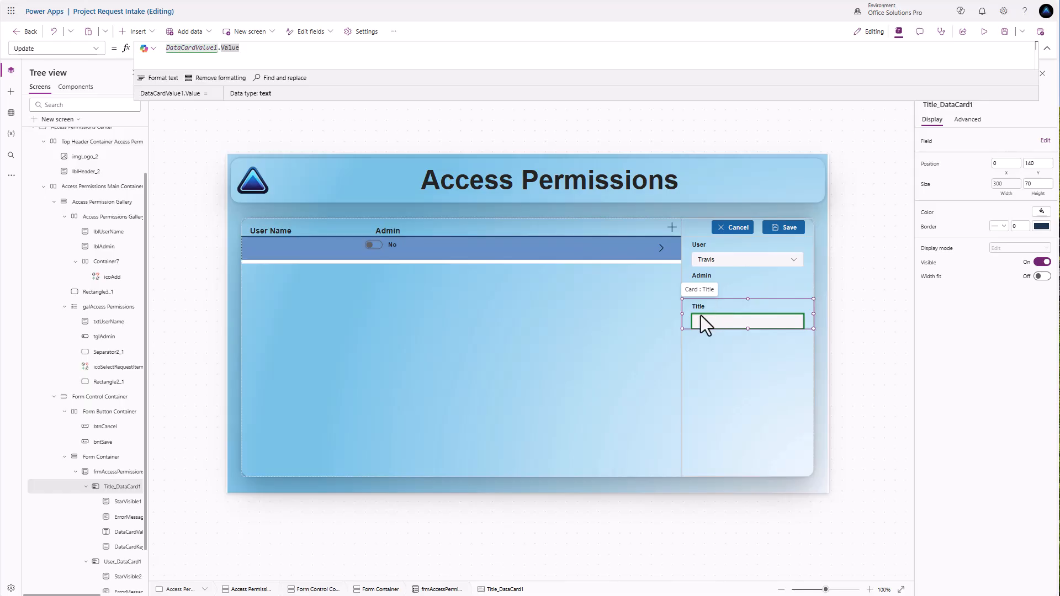
click(723, 261)
click(723, 262)
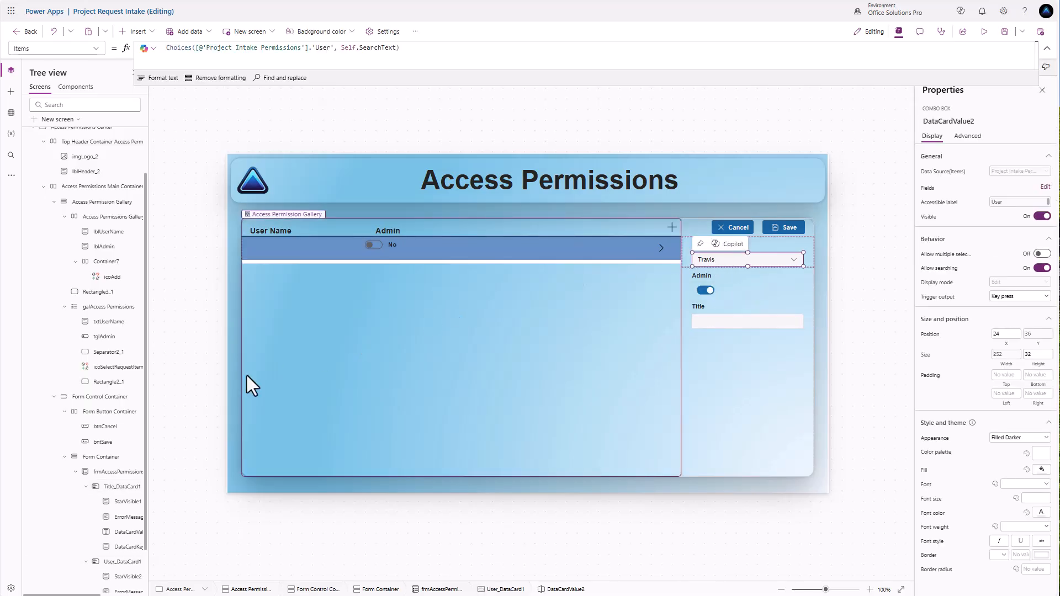
scroll(80, 403, down, 1)
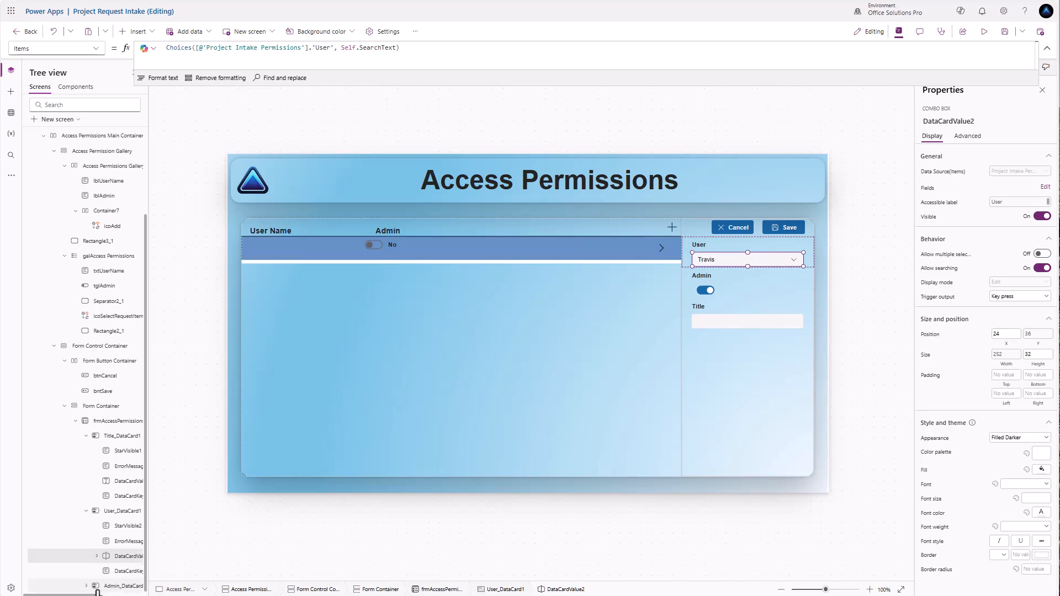
drag(97, 595, 114, 595)
double_click(117, 556)
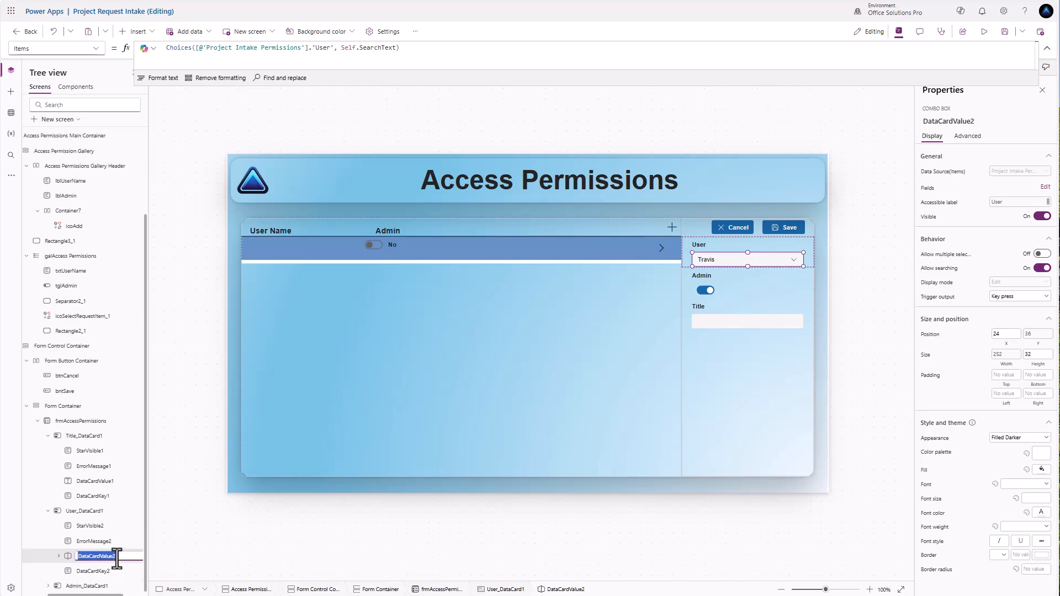
Step: Set the Title card's Update formula to DataCardValue2.Selected.DisplayName
click(719, 305)
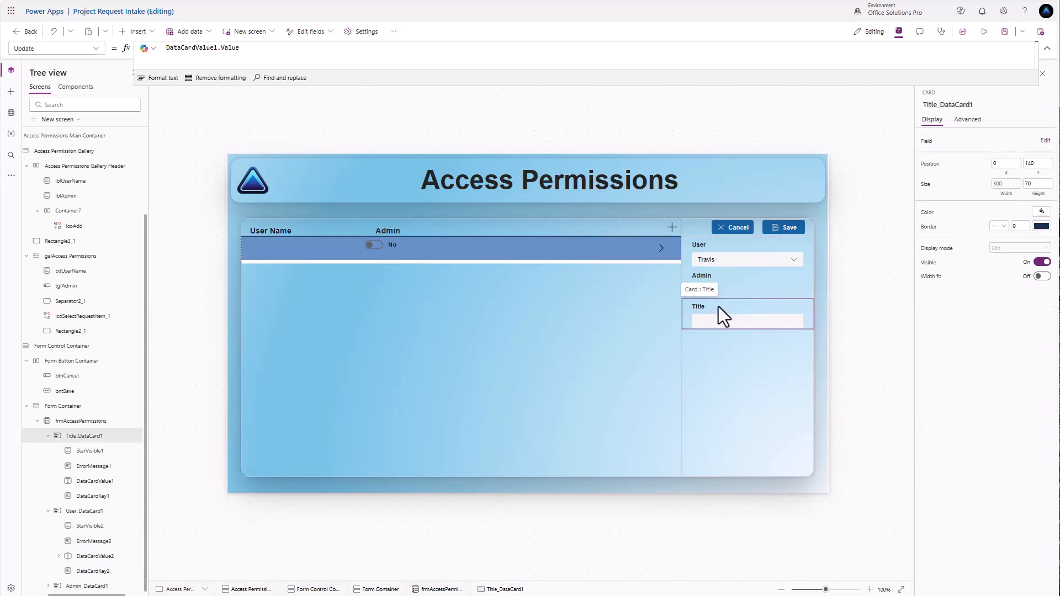
click(215, 48)
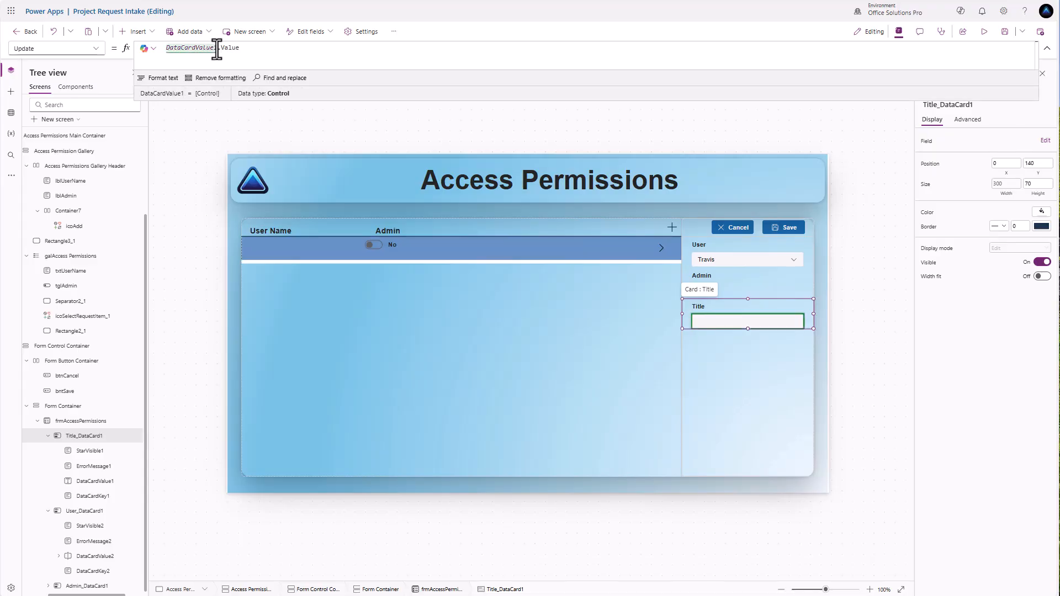
text(2)
click(258, 49)
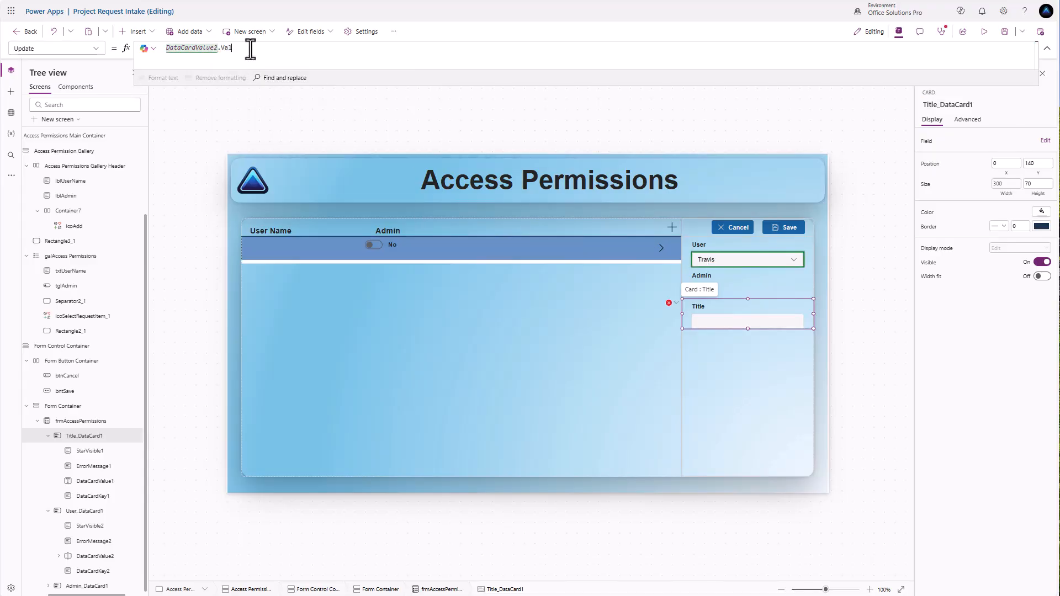
text(Selected)
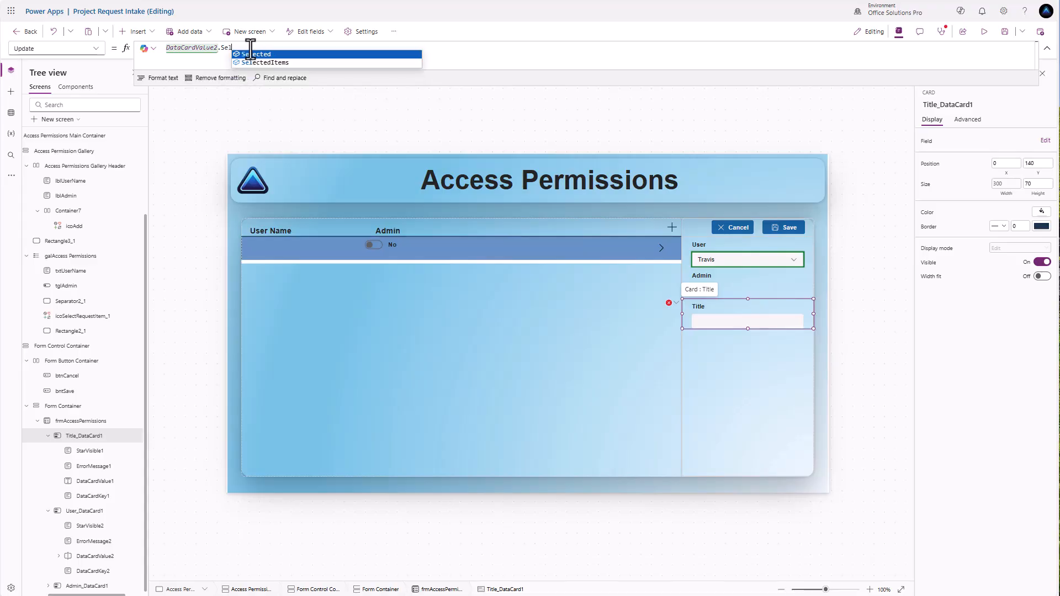
key(Down)
key(Down)
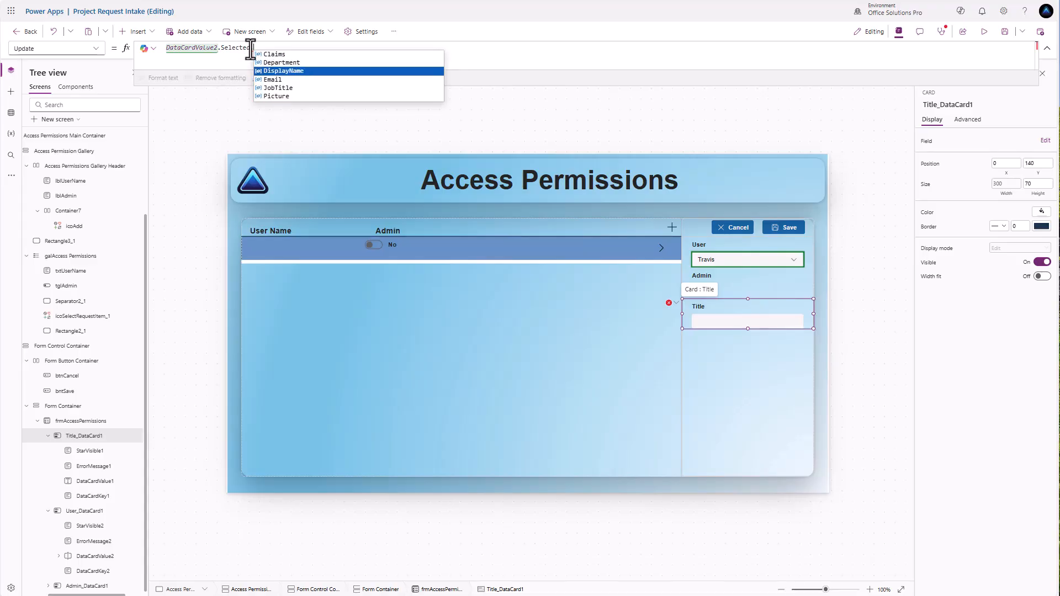
key(Tab)
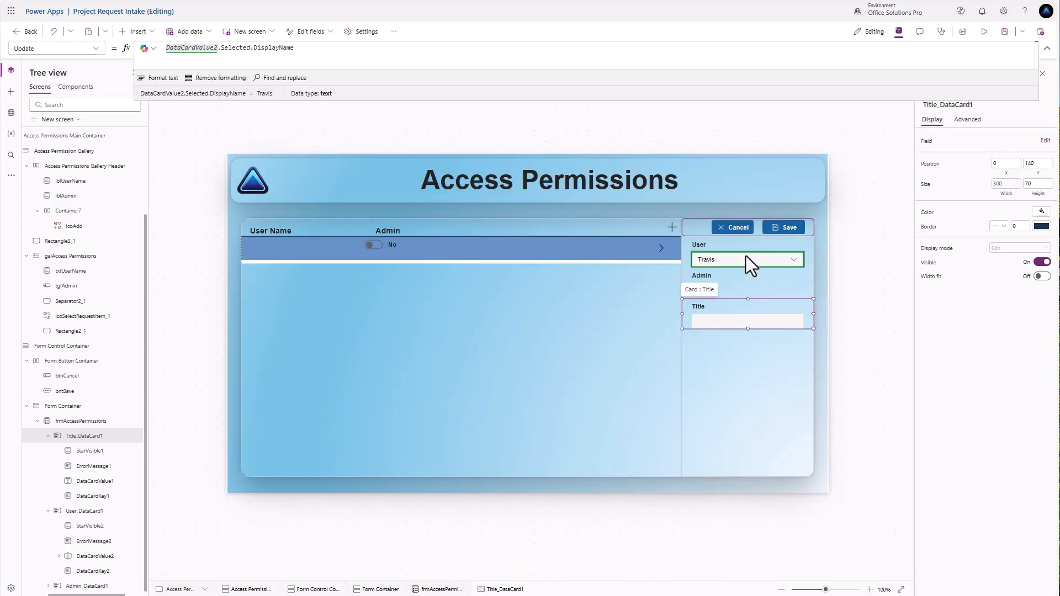
Step: Set the Visible property of Form Control Container to locFormVisible
click(720, 378)
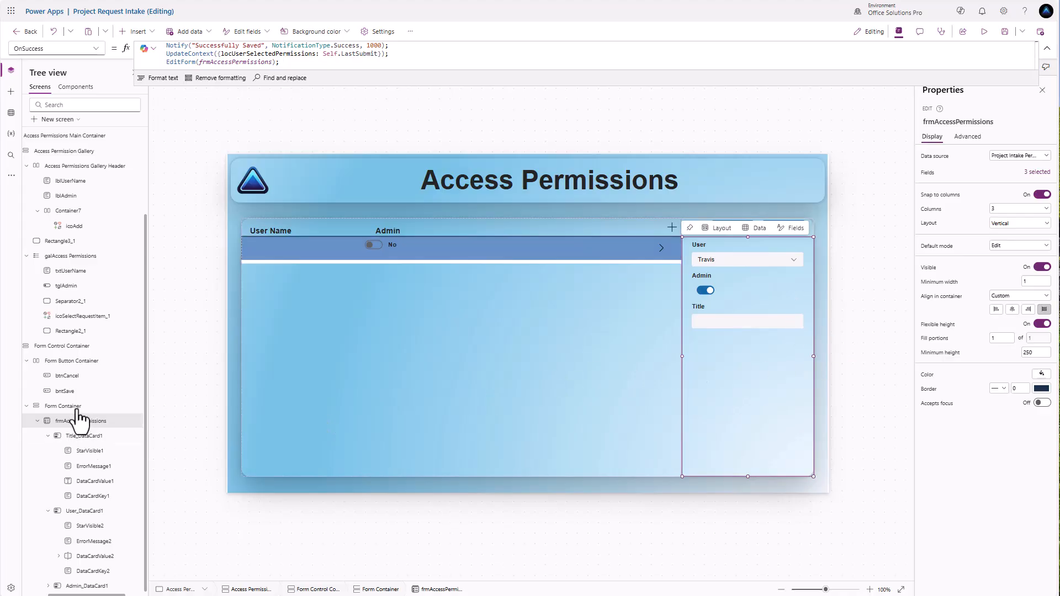
click(77, 346)
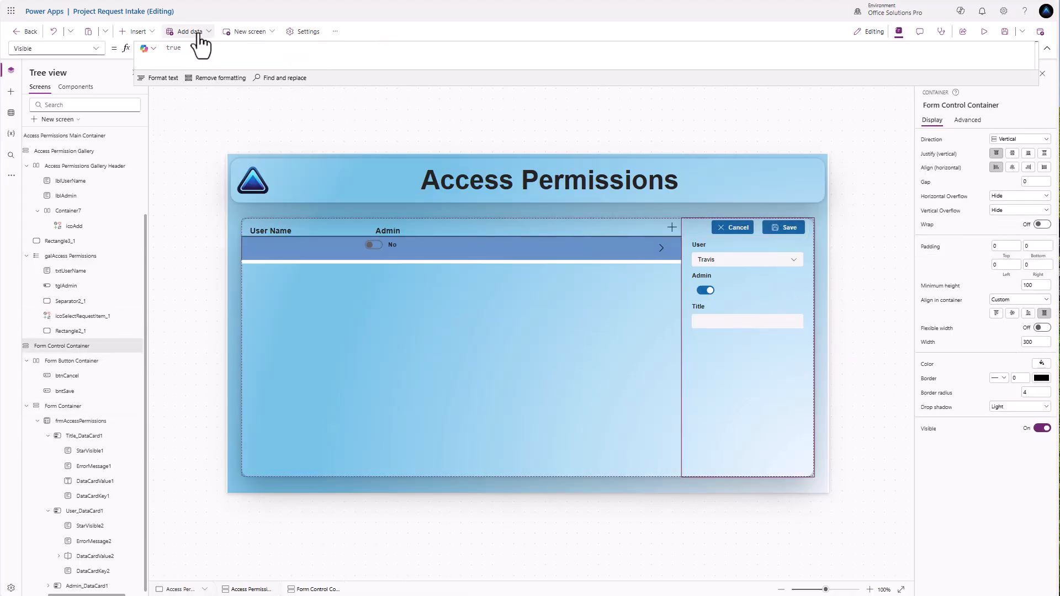
click(188, 49)
double_click(188, 48)
text(l)
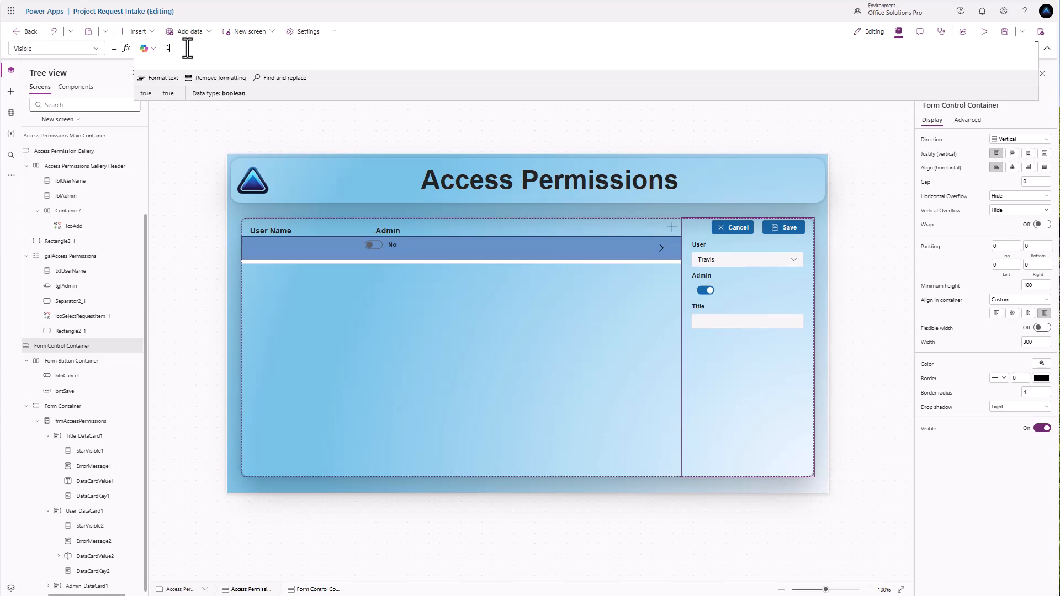
text(ocFormVisible)
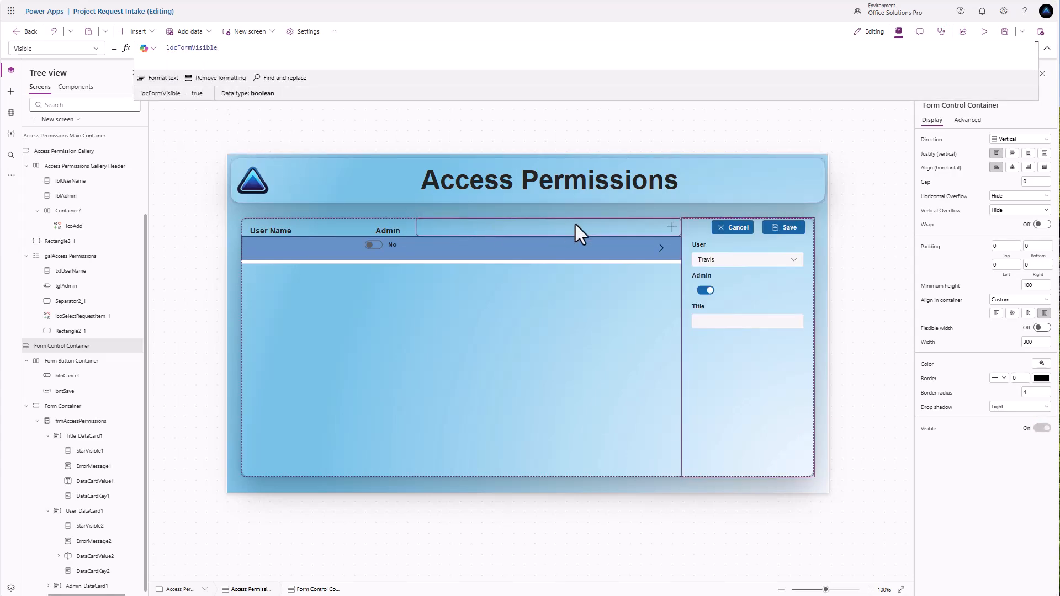
Step: Append UpdateContext({locFormVisible: true}) as a new line to the OnSelect formula of the gallery's arrow icon
click(661, 249)
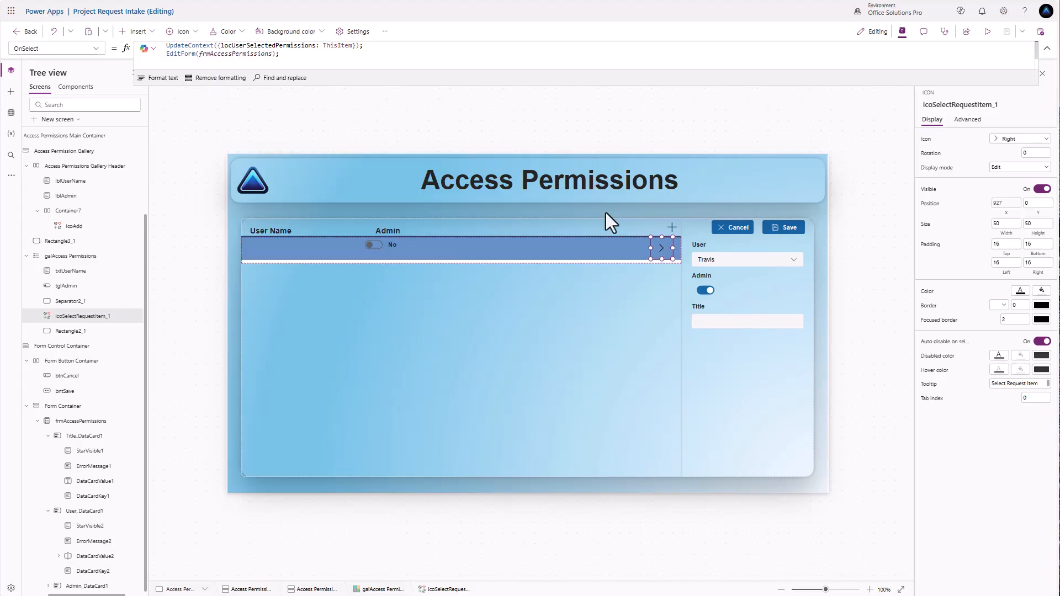
click(290, 55)
key(shift+Return)
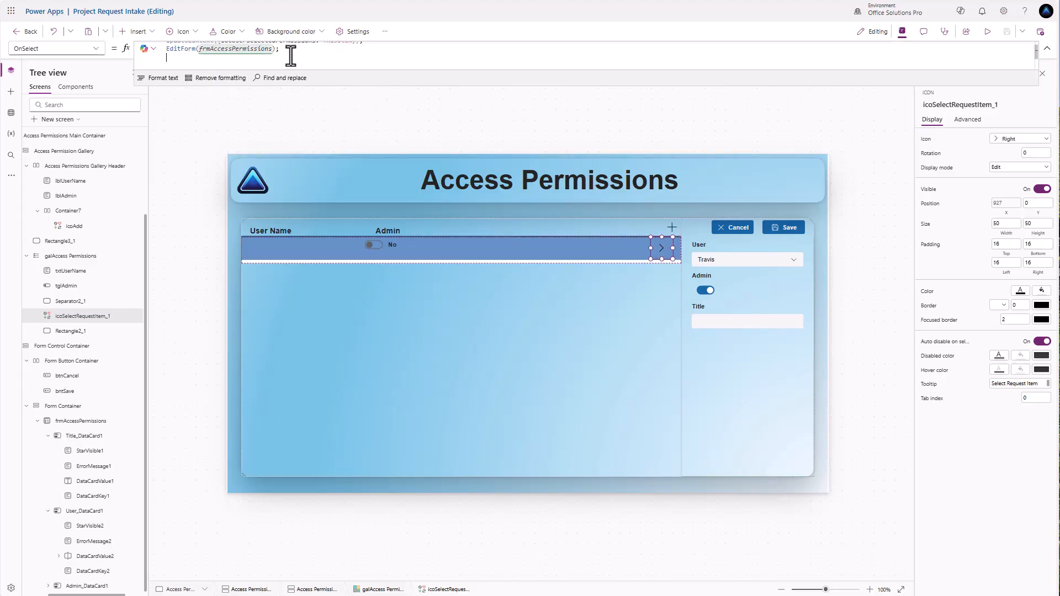
text(UpdateCo)
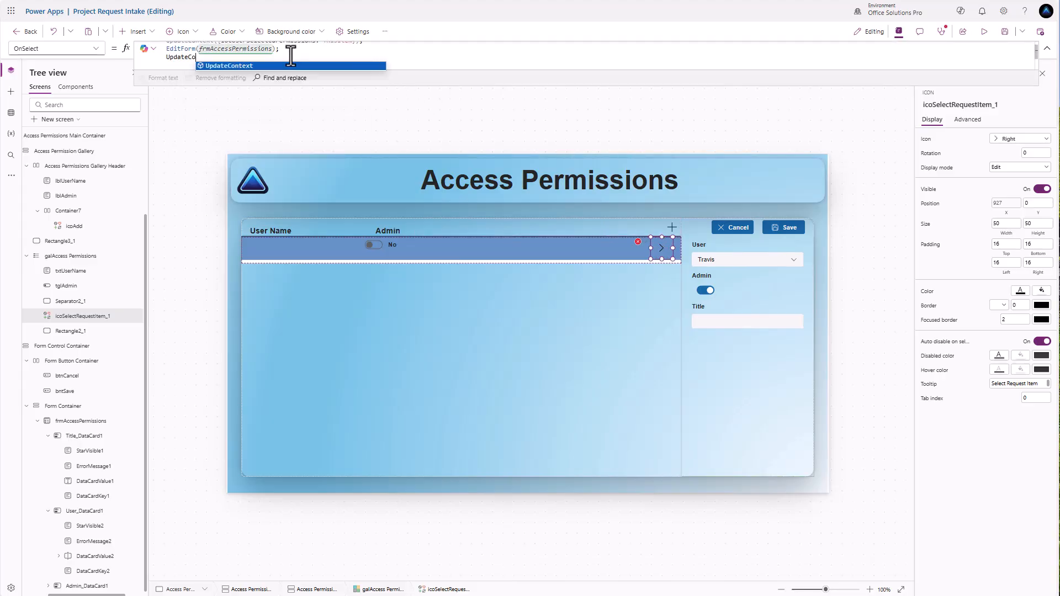
text(ntext({)
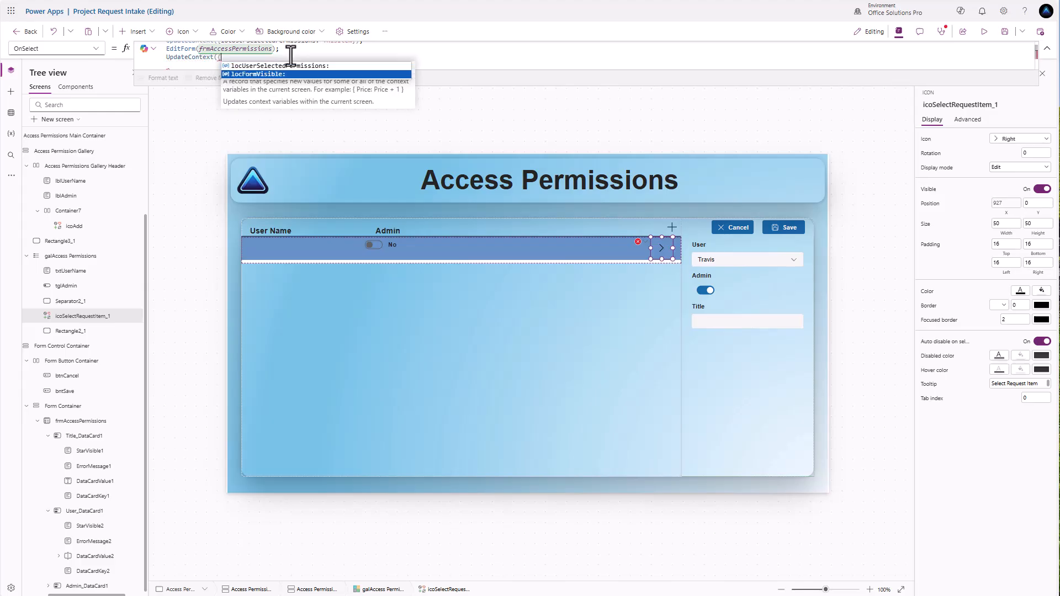
key(Tab)
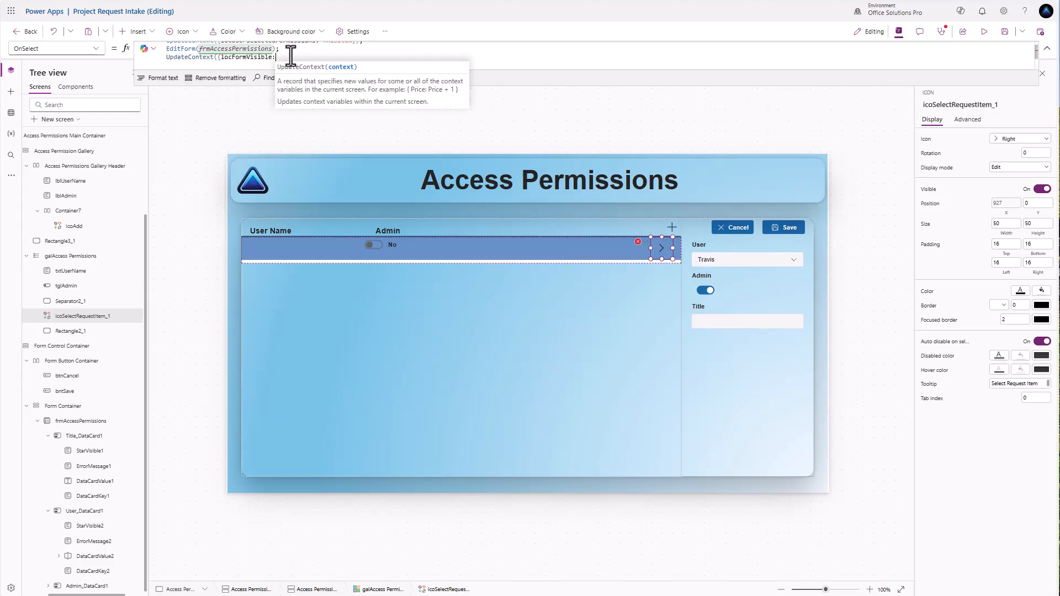
text(tru)
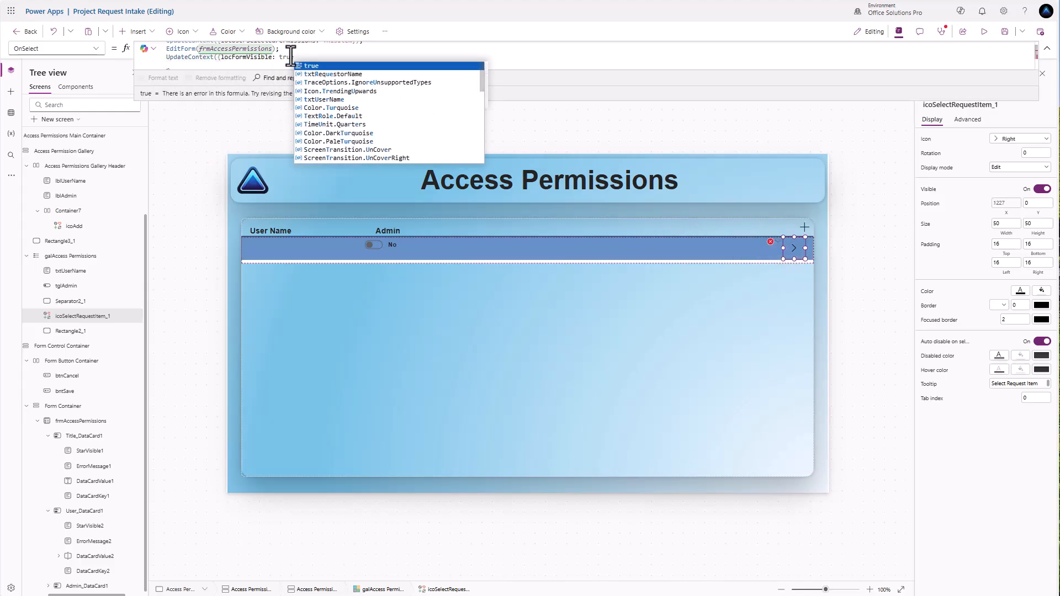
text(e}))
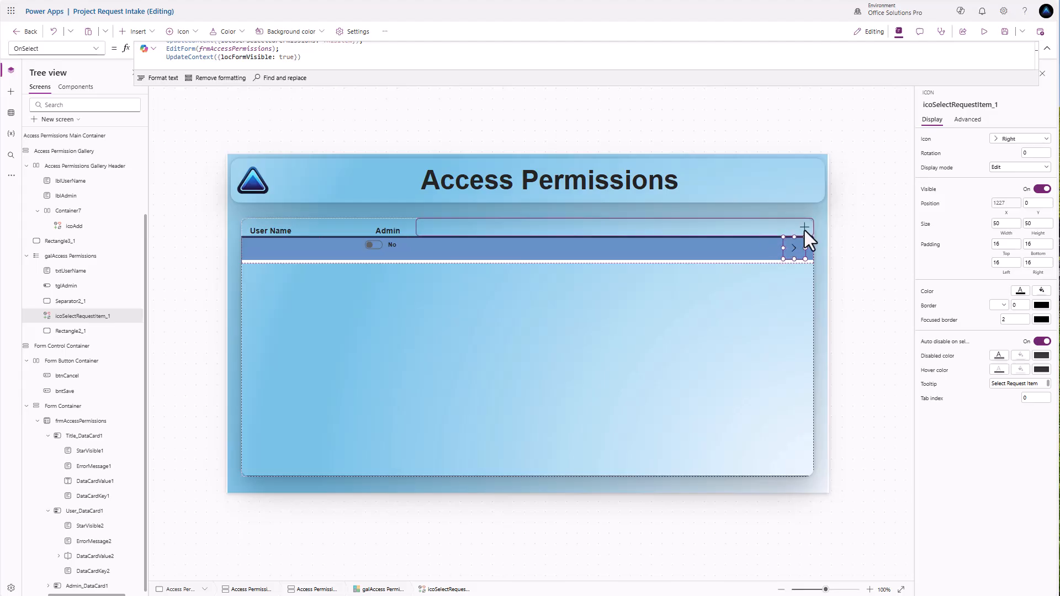
Step: Show the form, append UpdateContext({locUserSelectedPermissions: Blank()}); to the Cancel button's OnSelect, and test cancelling and adding a new entry
alt+click(805, 229)
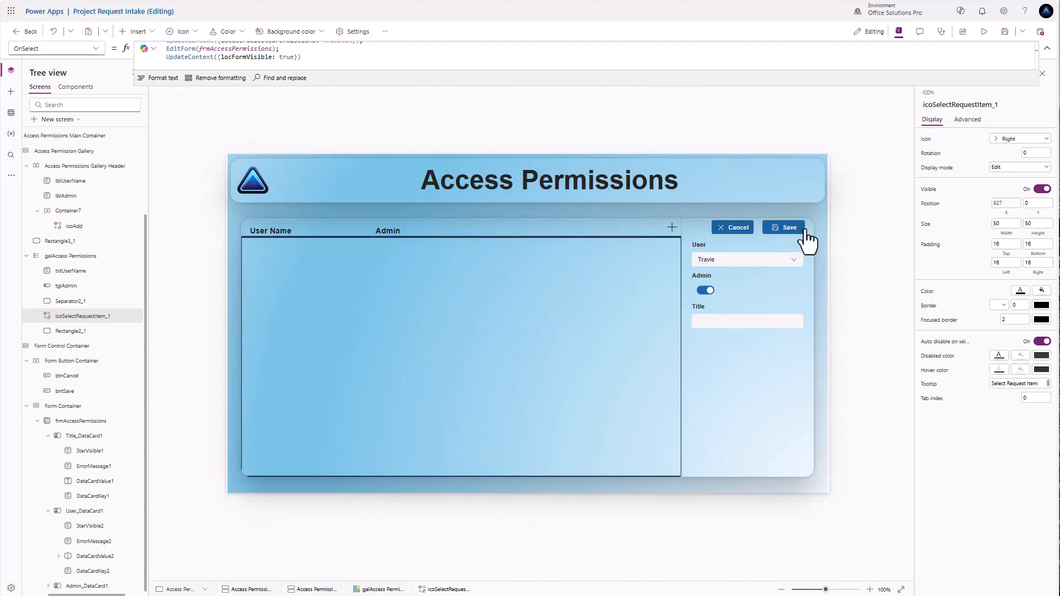
click(725, 231)
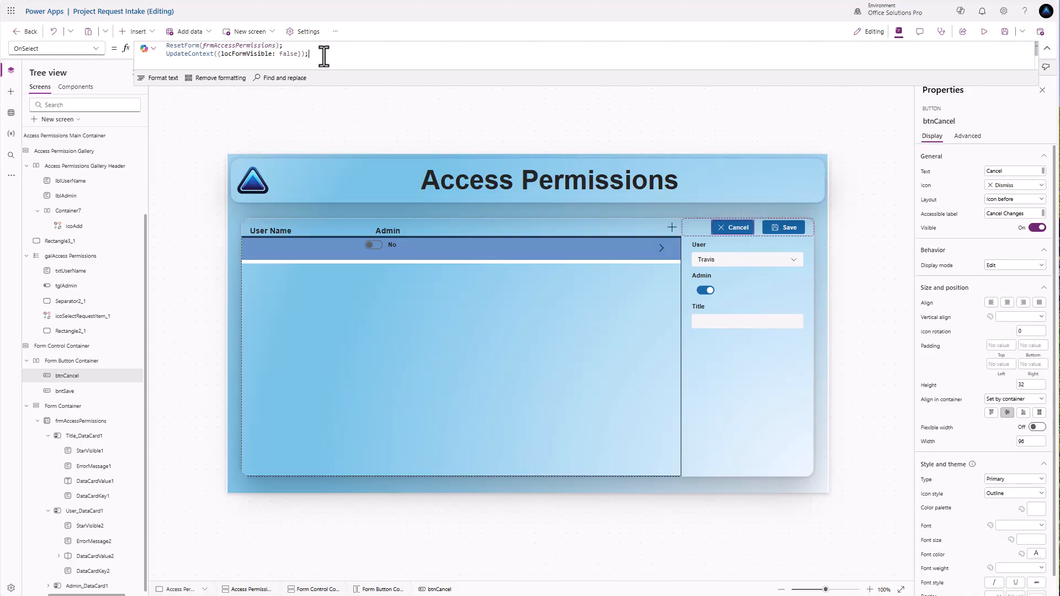
key(shift+Return)
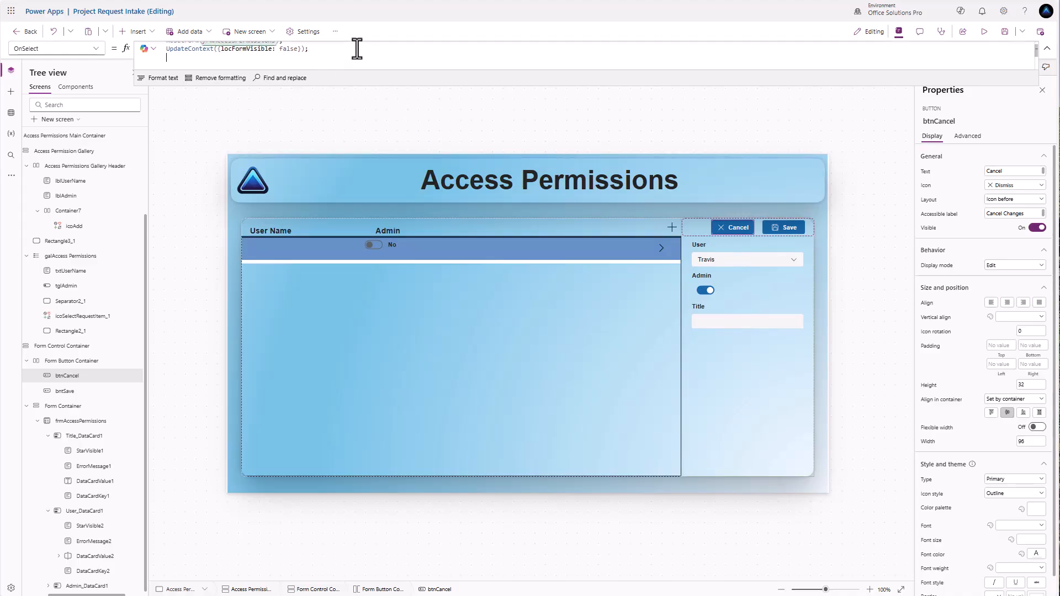
text(Update)
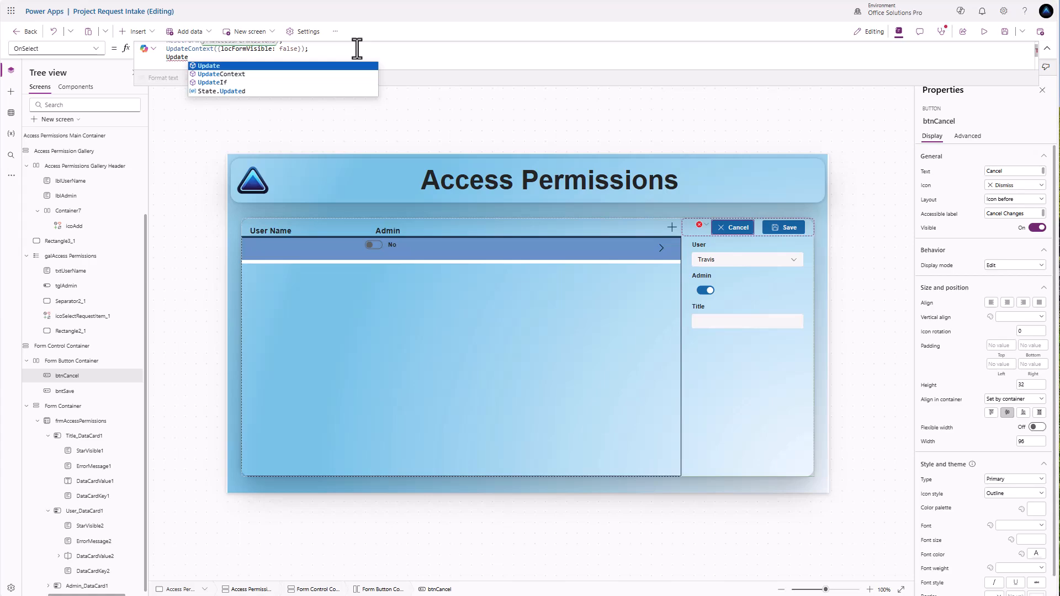
key(Down)
key(Tab)
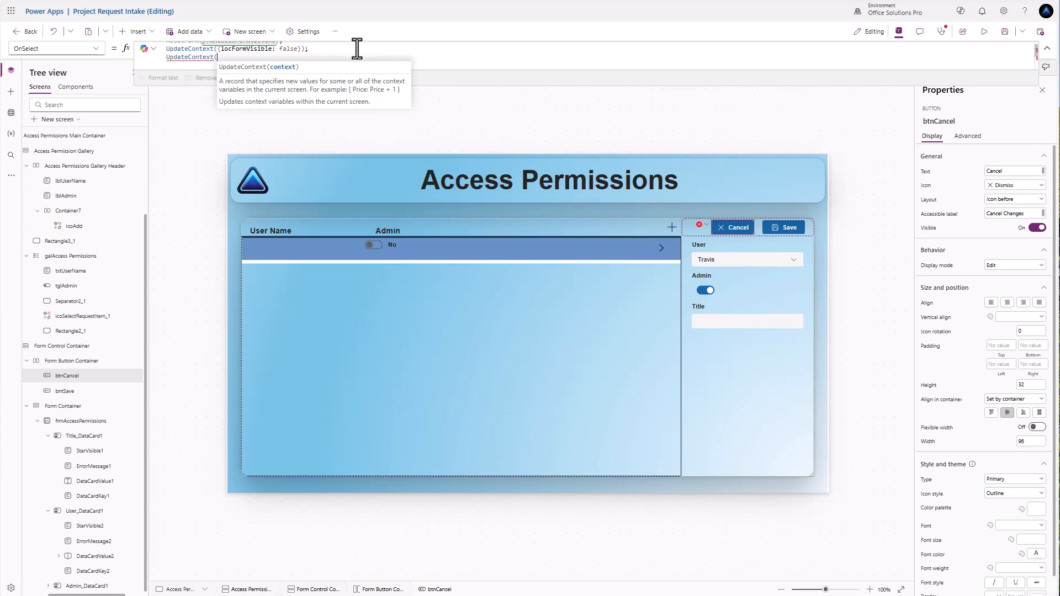
text({locUserSelectedPermissions: )
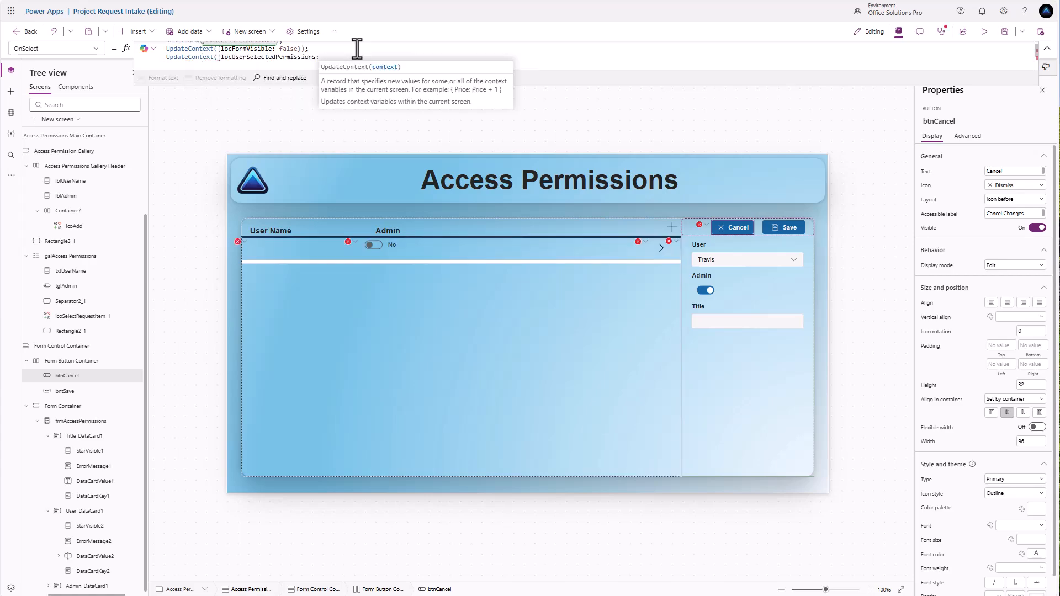
text(Blank)
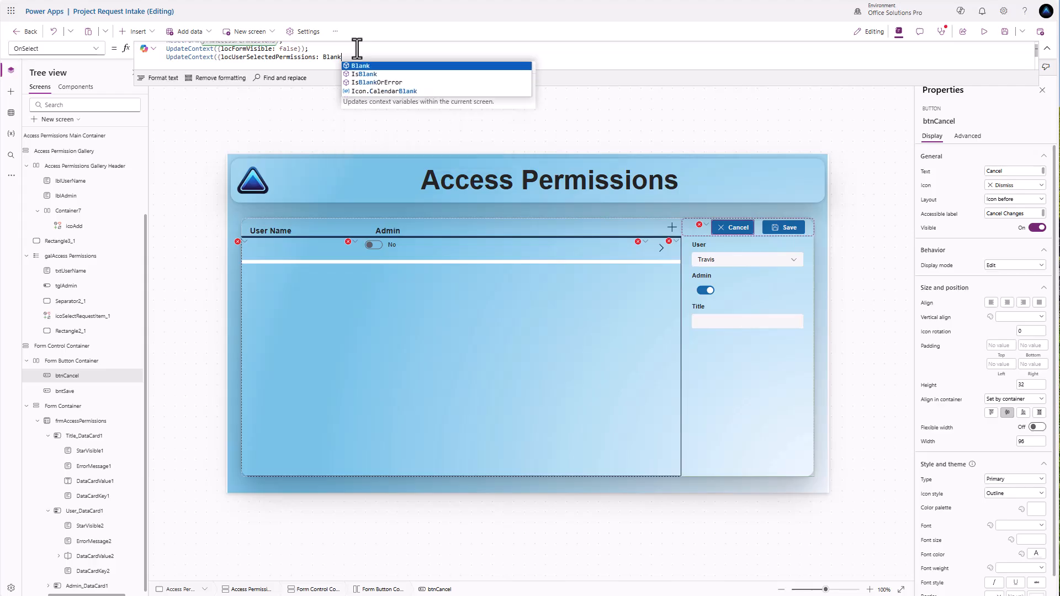
text(()});)
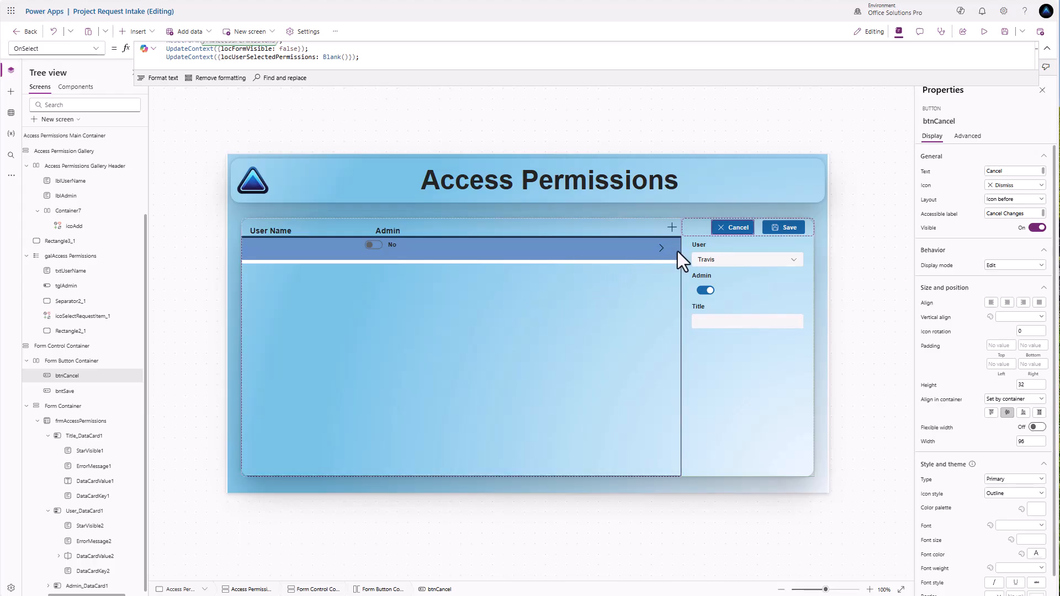
alt+click(737, 230)
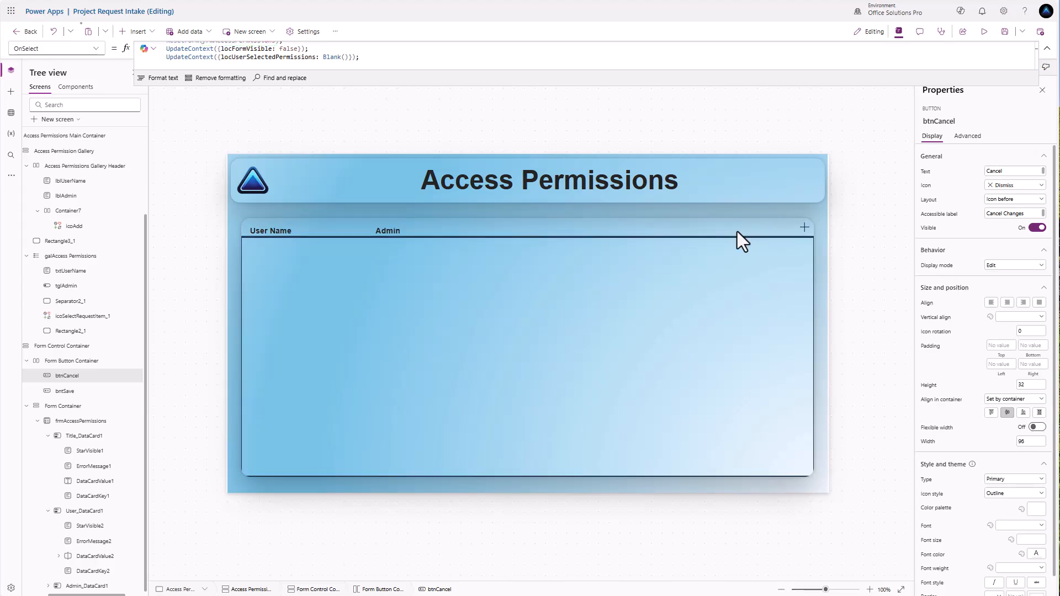
alt+click(801, 234)
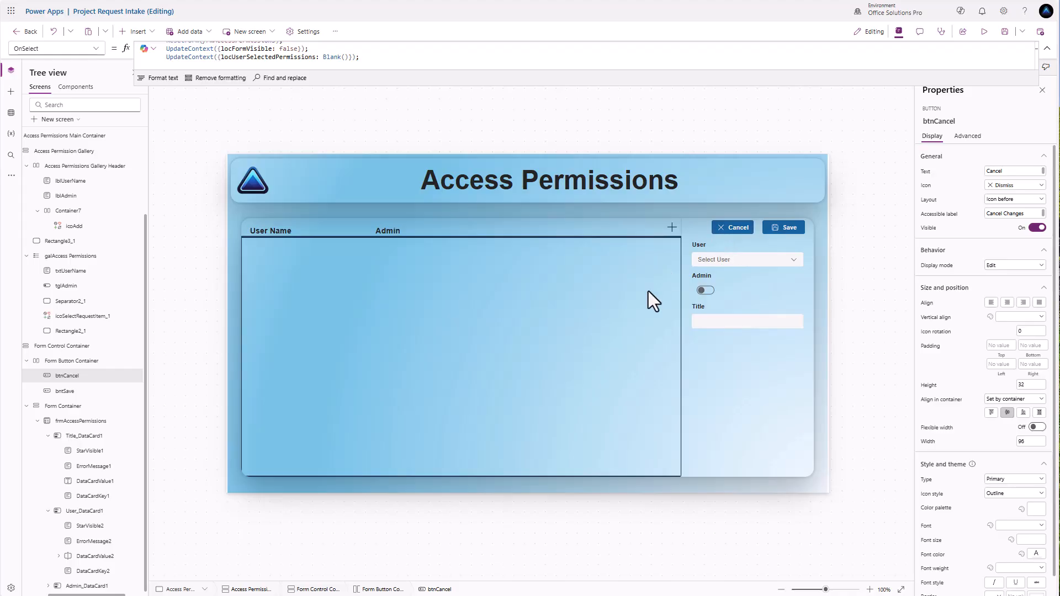
Step: Set the BorderStyle of the access permissions gallery to BorderStyle.None
click(491, 432)
click(965, 121)
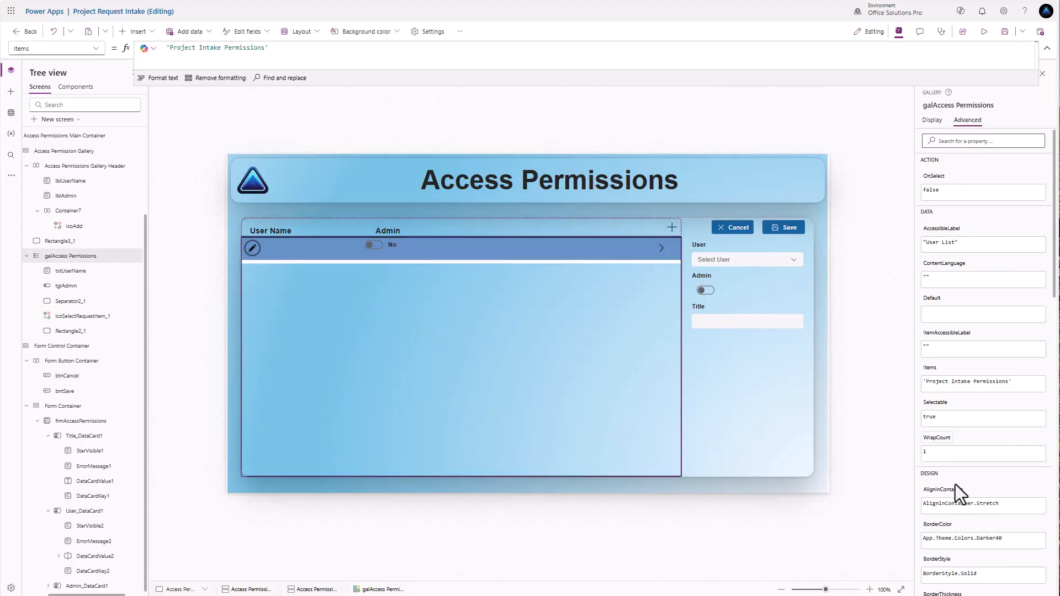
scroll(993, 547, down, 1)
click(983, 520)
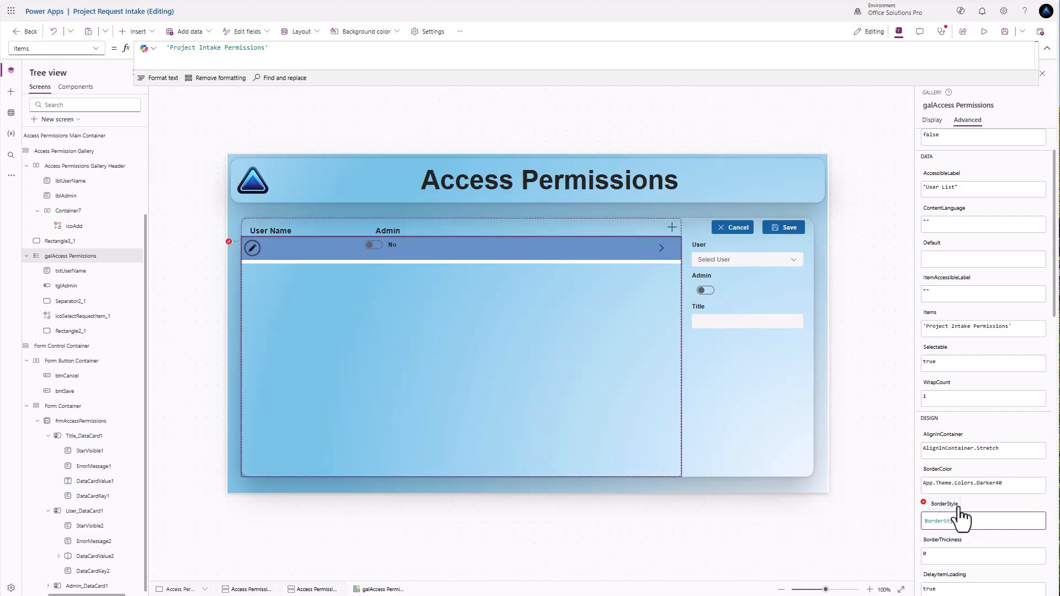
text(None)
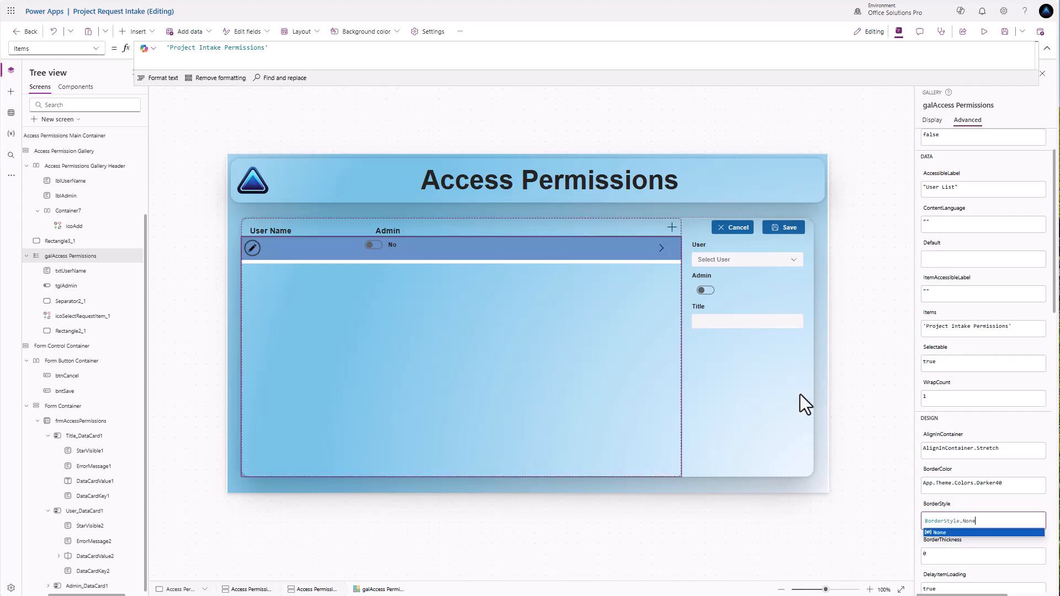
Step: Set the BorderStyle of the frmAccessPermissions form to BorderStyle.None
click(795, 396)
click(971, 535)
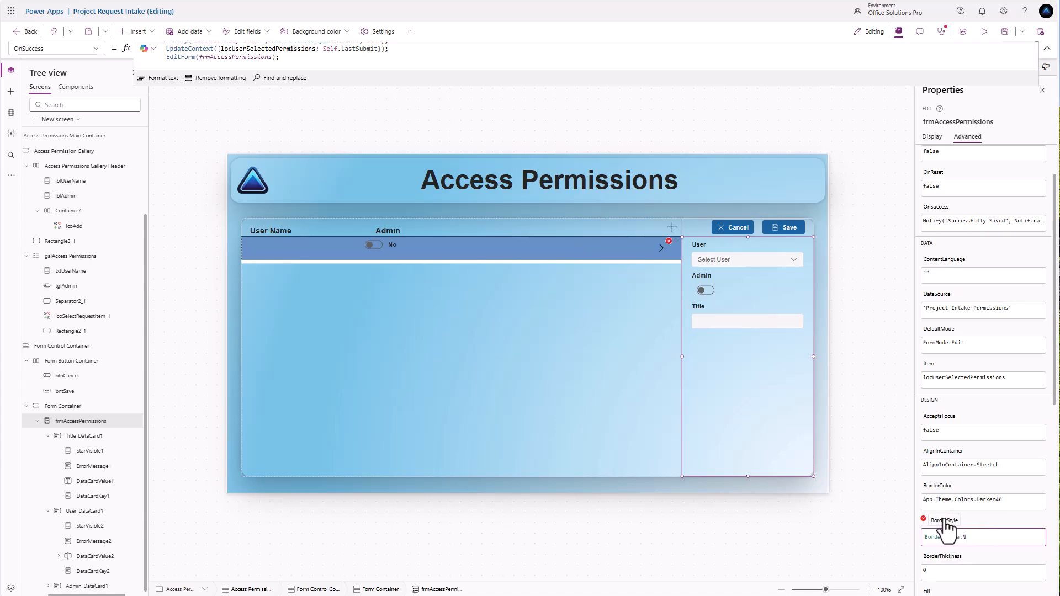
text(None)
key(Return)
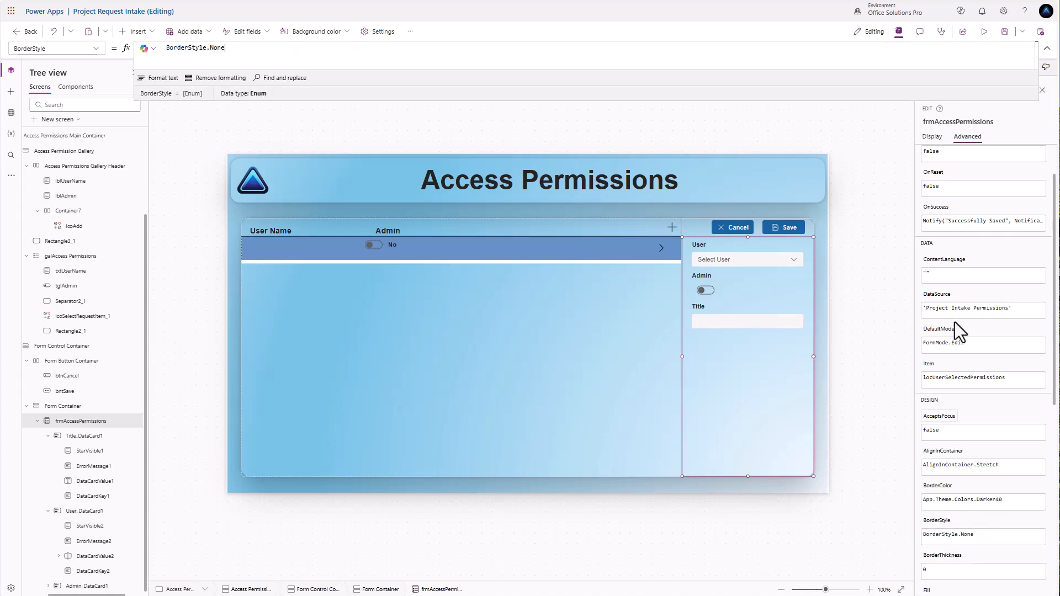
Step: Preview the screen and test hiding the form with Cancel and showing it again with the add icon
click(983, 33)
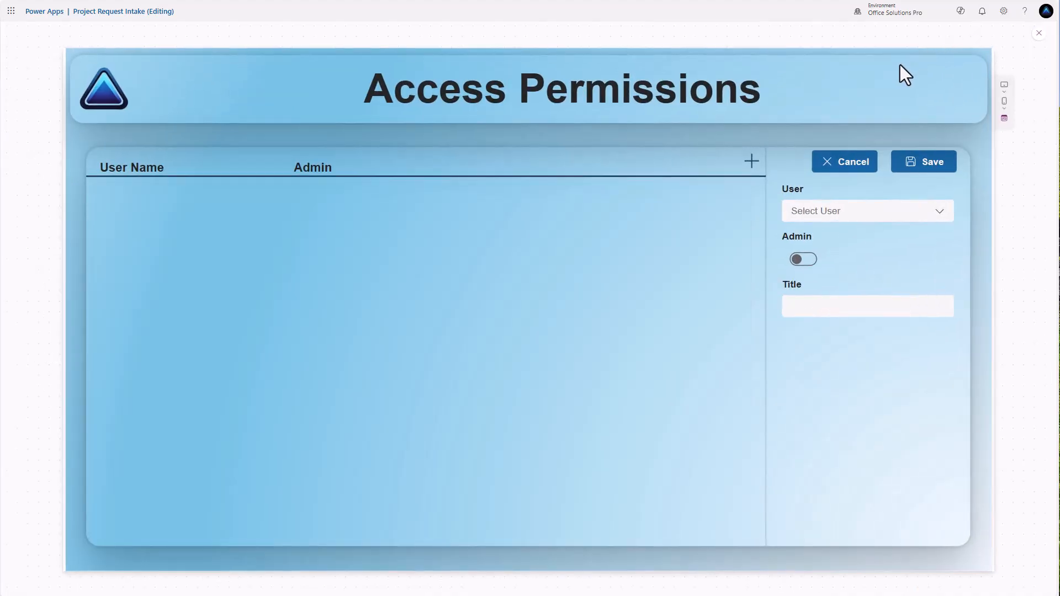
click(845, 164)
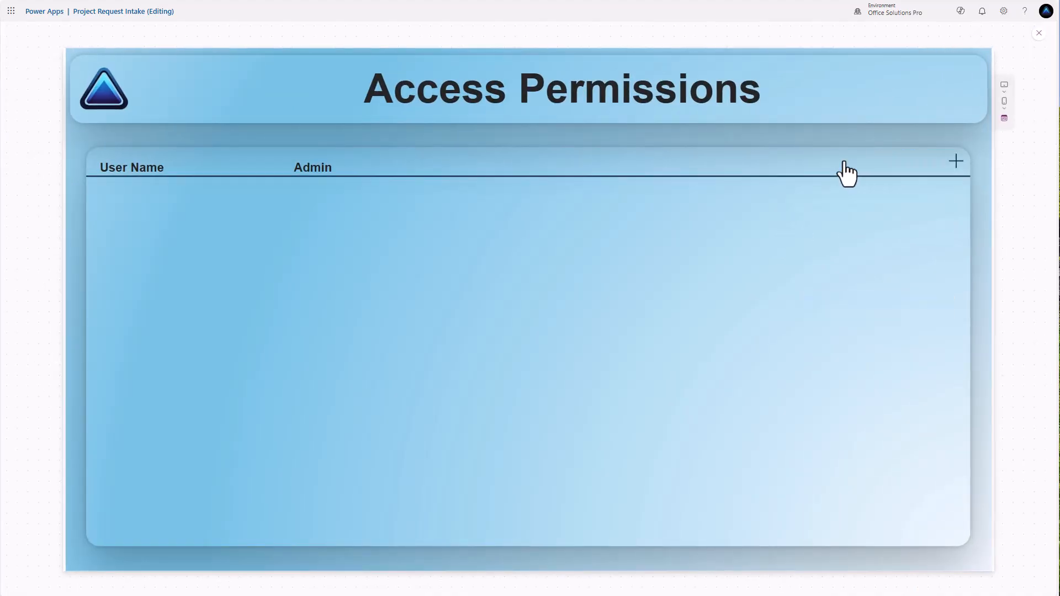
click(955, 162)
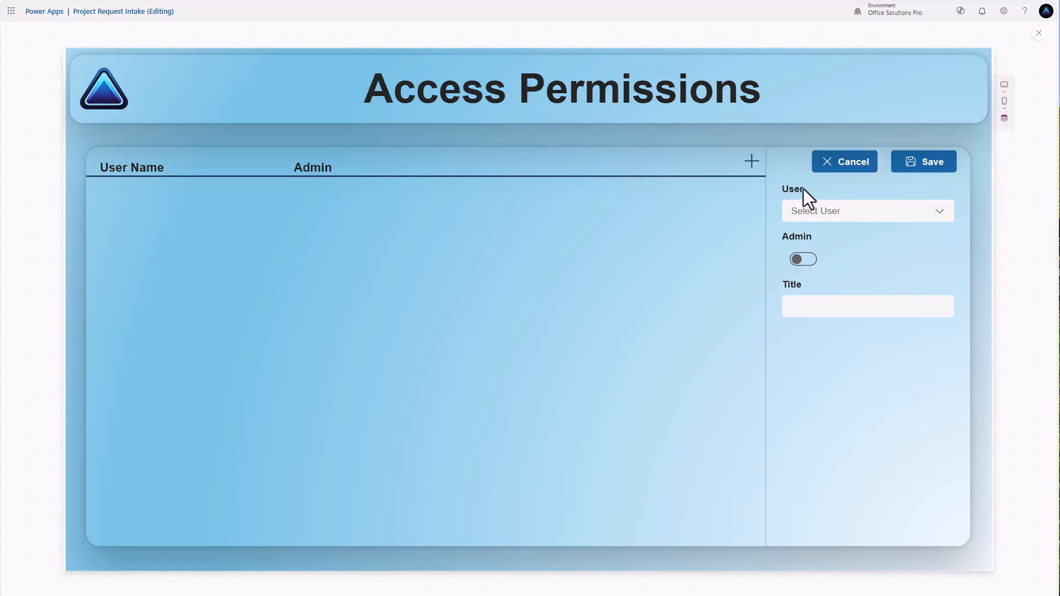
click(1038, 33)
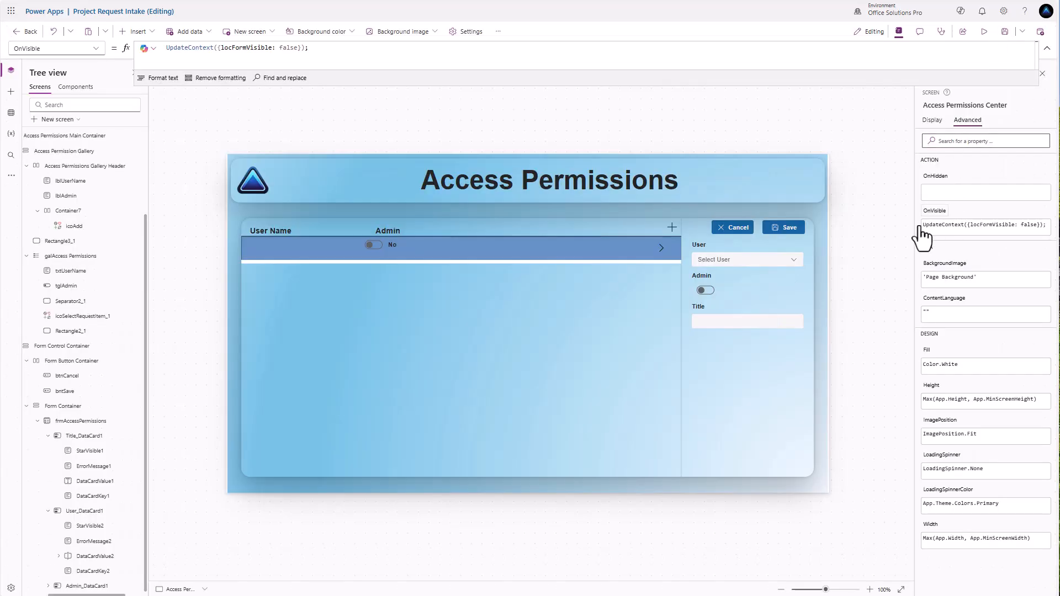
Step: Set the Required property of the form's User card to true
click(757, 254)
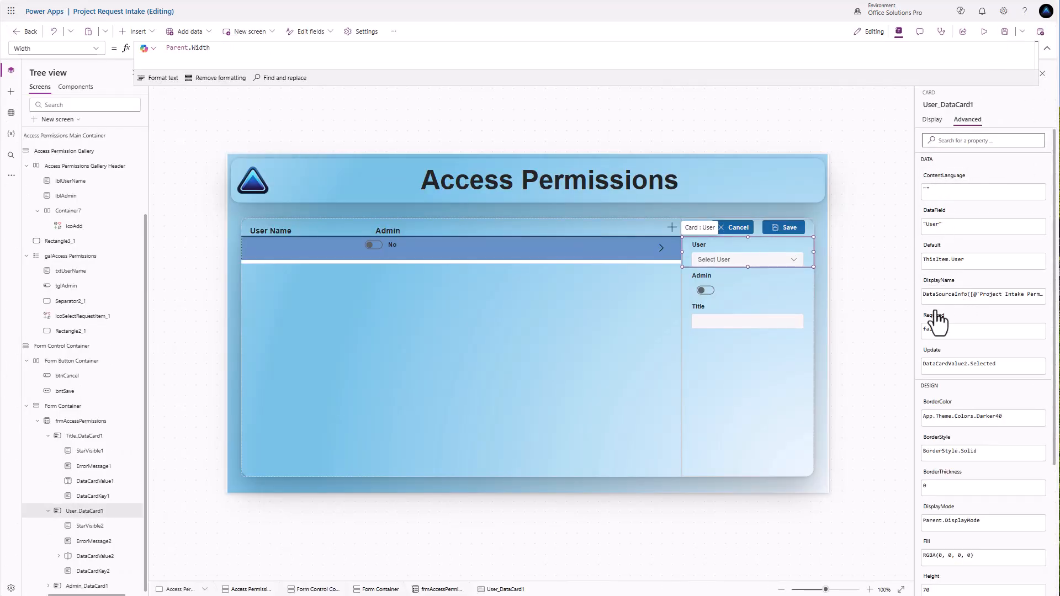
scroll(937, 380, down, 2)
double_click(949, 220)
text(true)
click(959, 203)
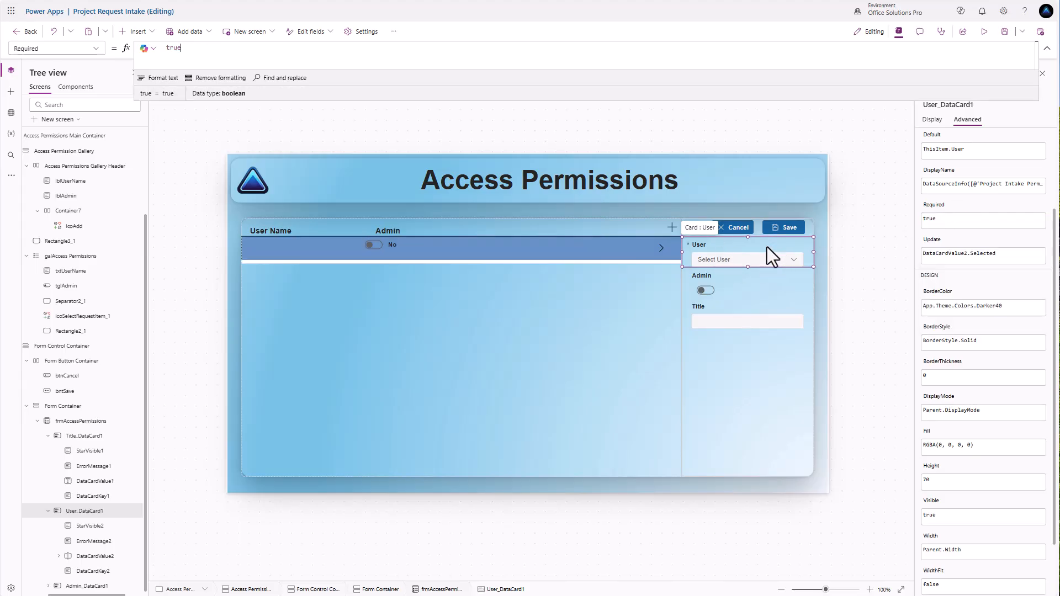
Step: In preview, choose a user by searching for the first name, switch Admin on and save the permission entry
click(983, 33)
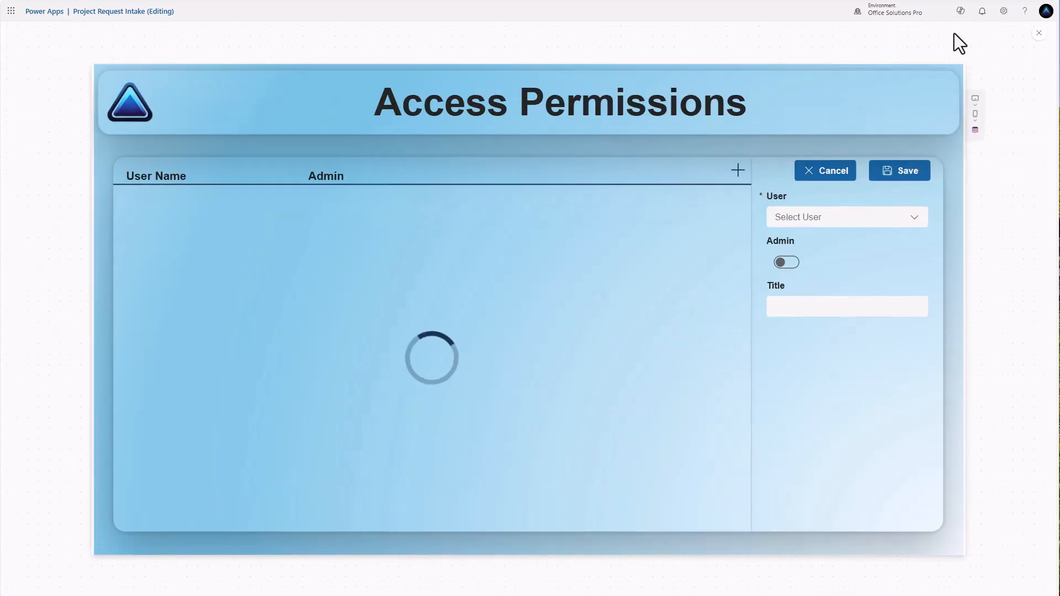
click(850, 213)
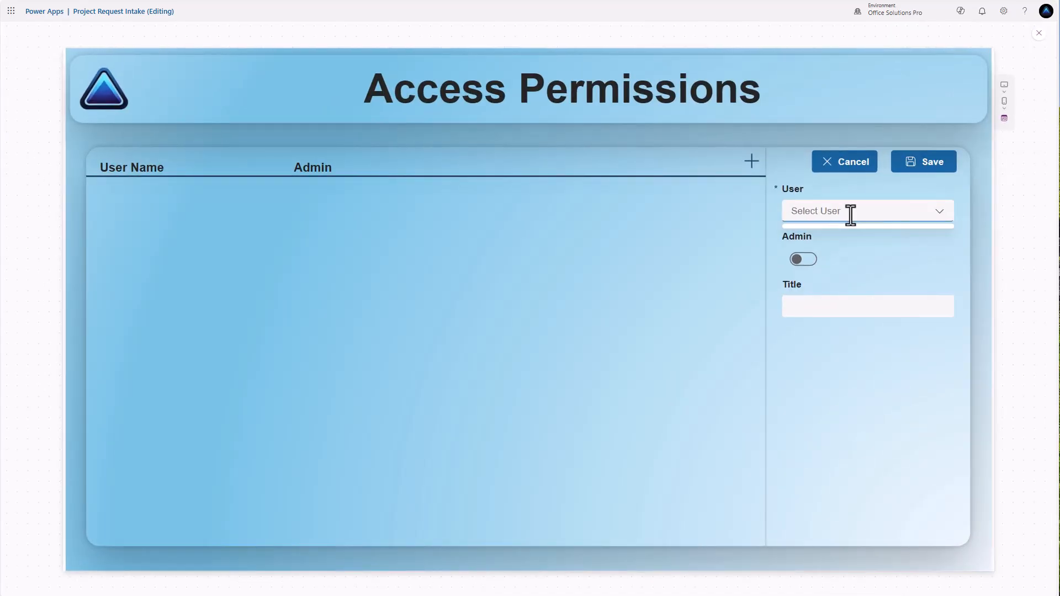
text(travis)
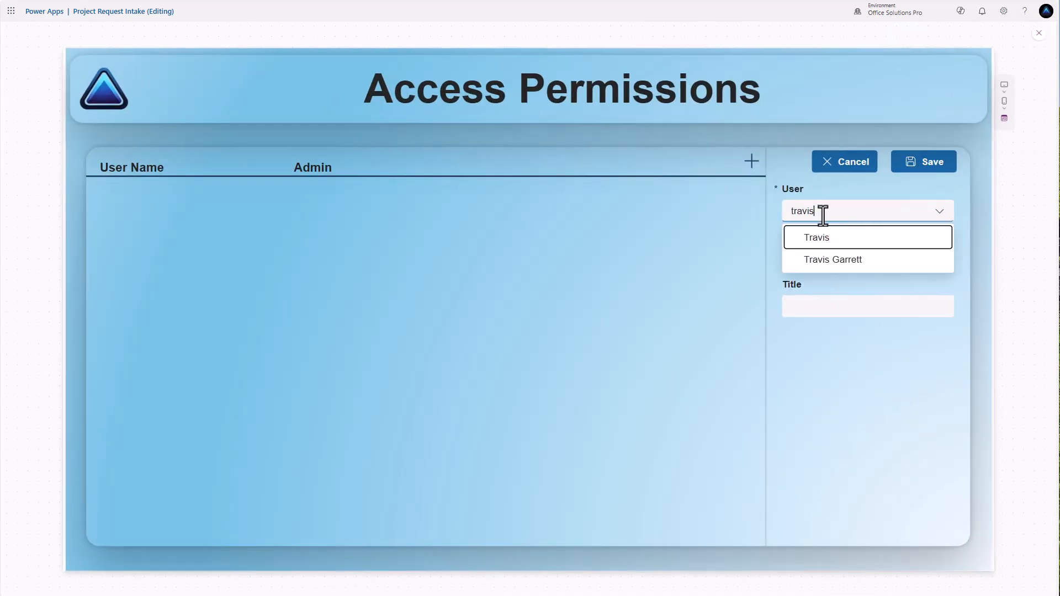
click(815, 236)
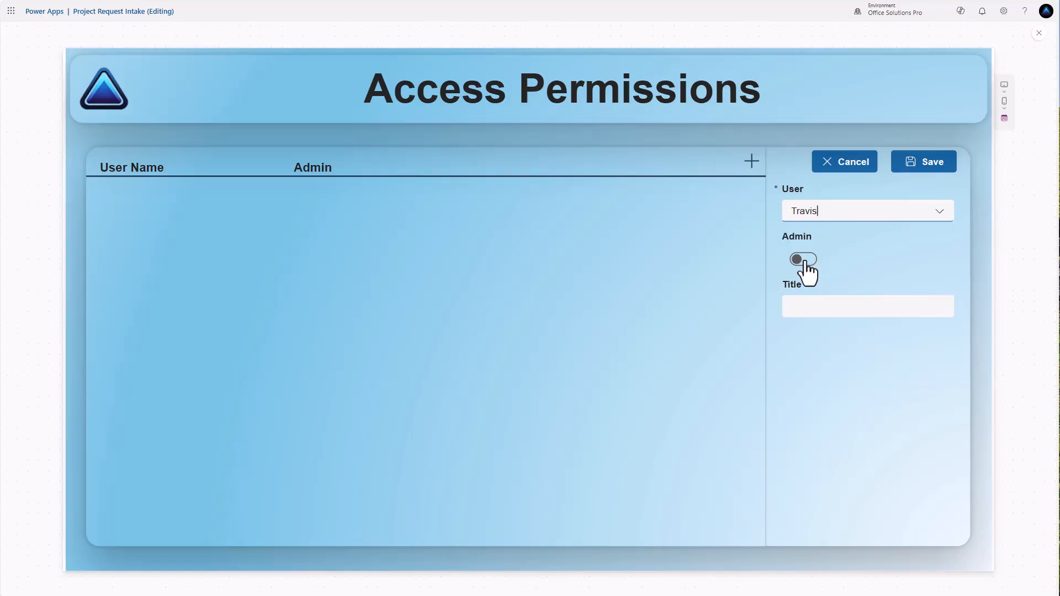
click(805, 260)
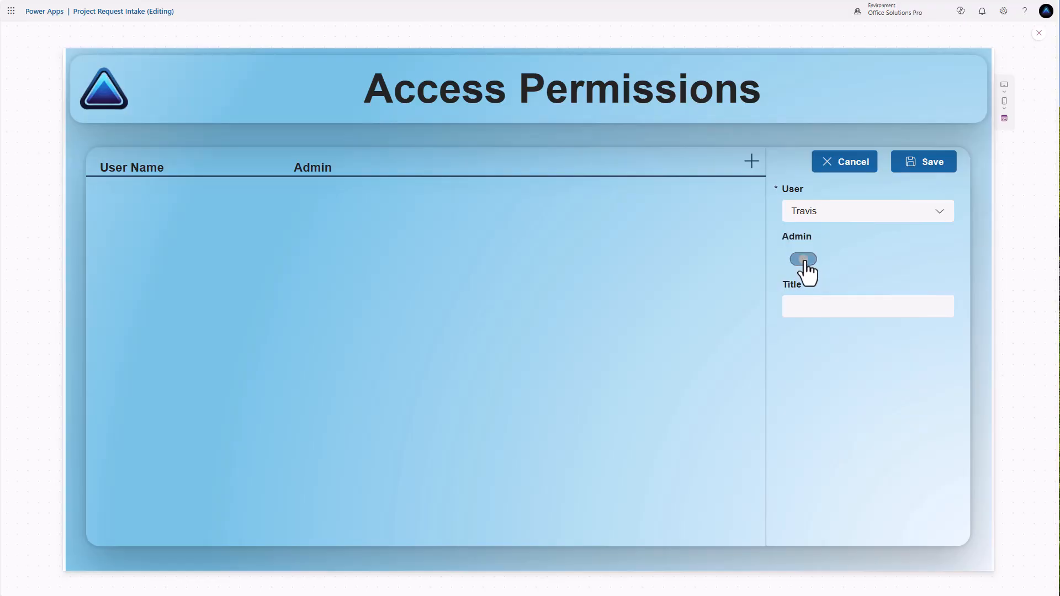
click(914, 169)
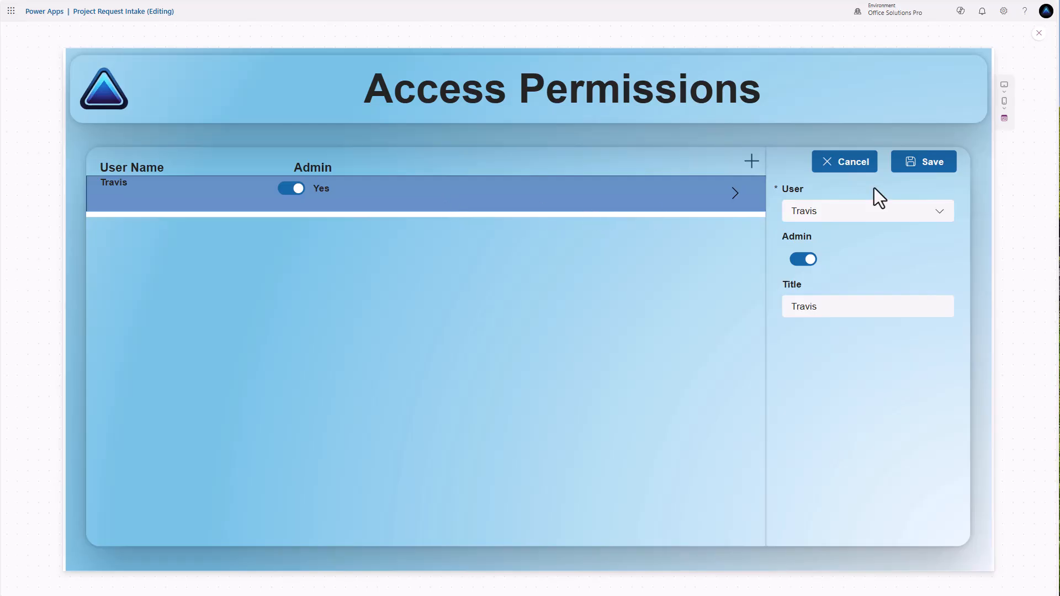
Step: Test hiding the form with Cancel, opening the saved entry from the gallery and starting a new entry
click(844, 166)
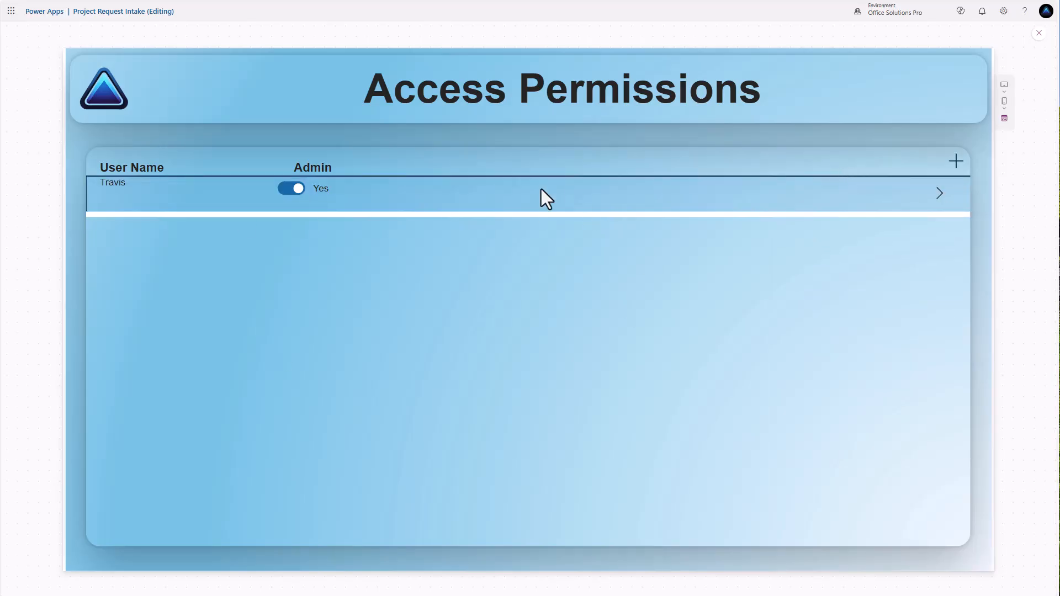
click(939, 194)
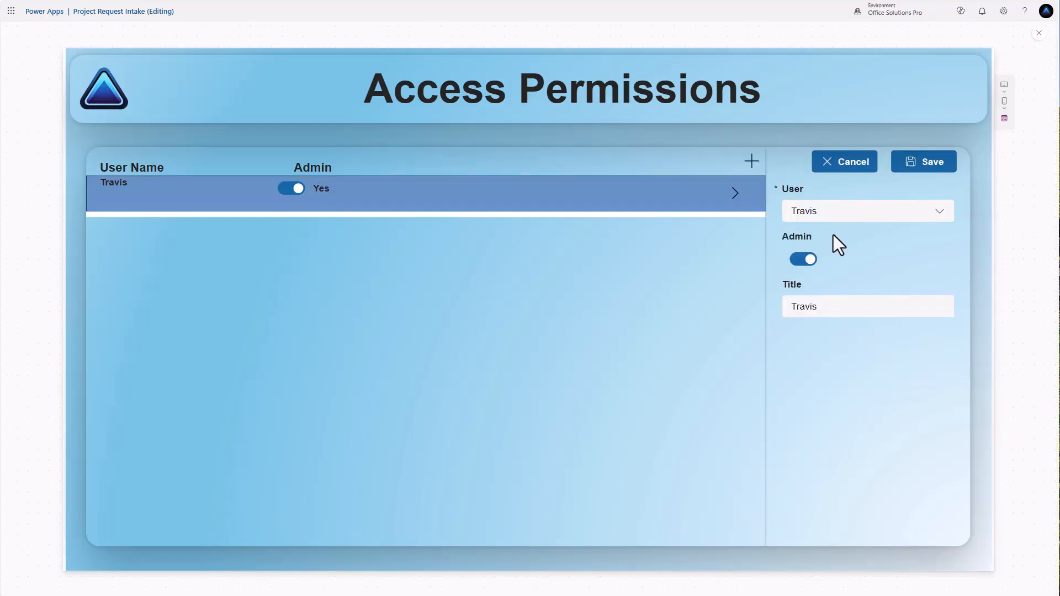
click(839, 170)
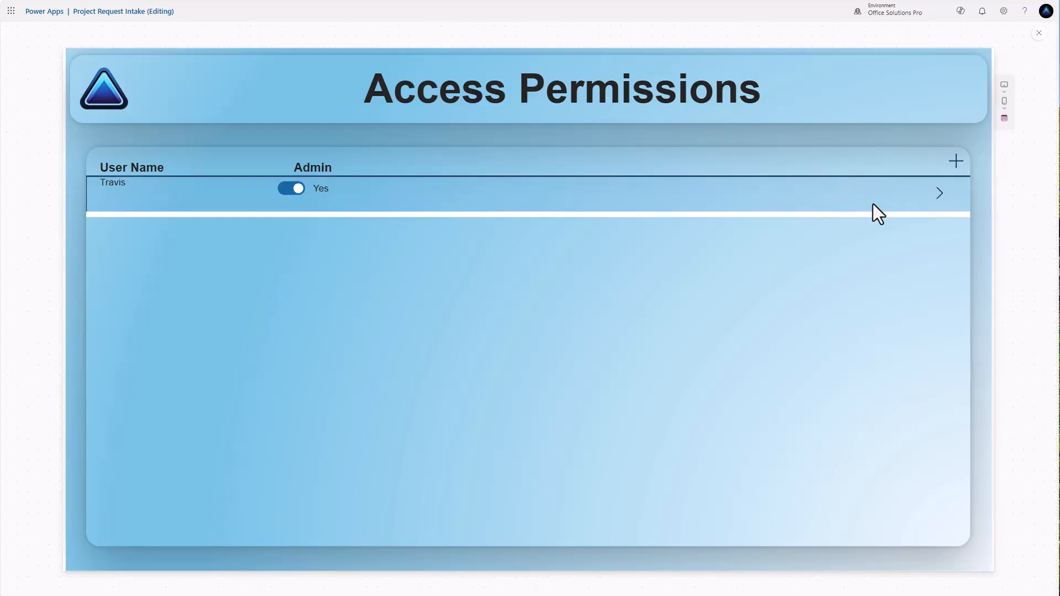
click(955, 162)
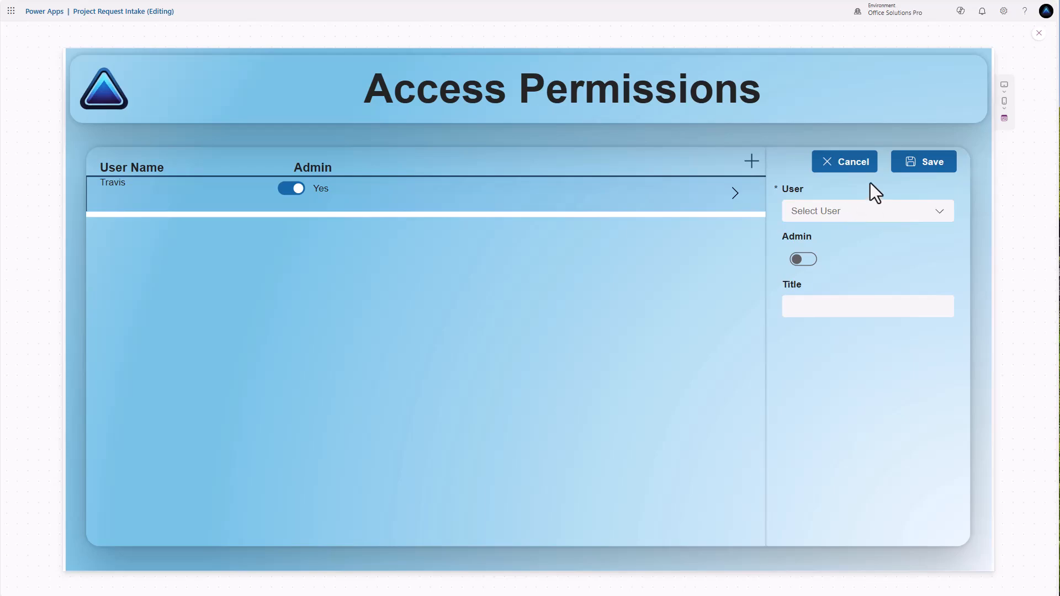
click(735, 203)
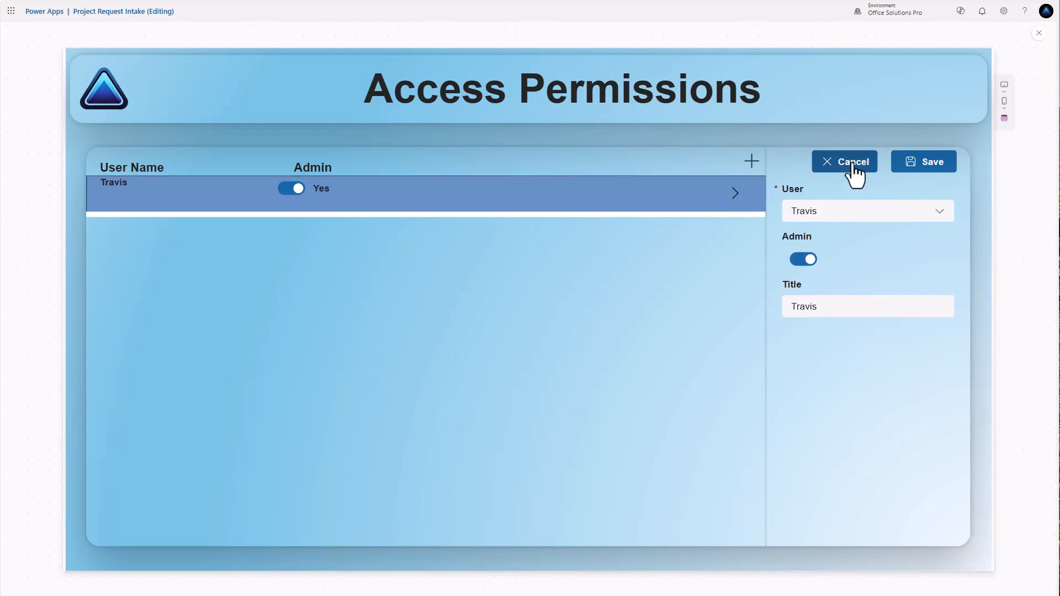
Step: Add a second permission entry by choosing another user, switching Admin on and saving it
click(752, 164)
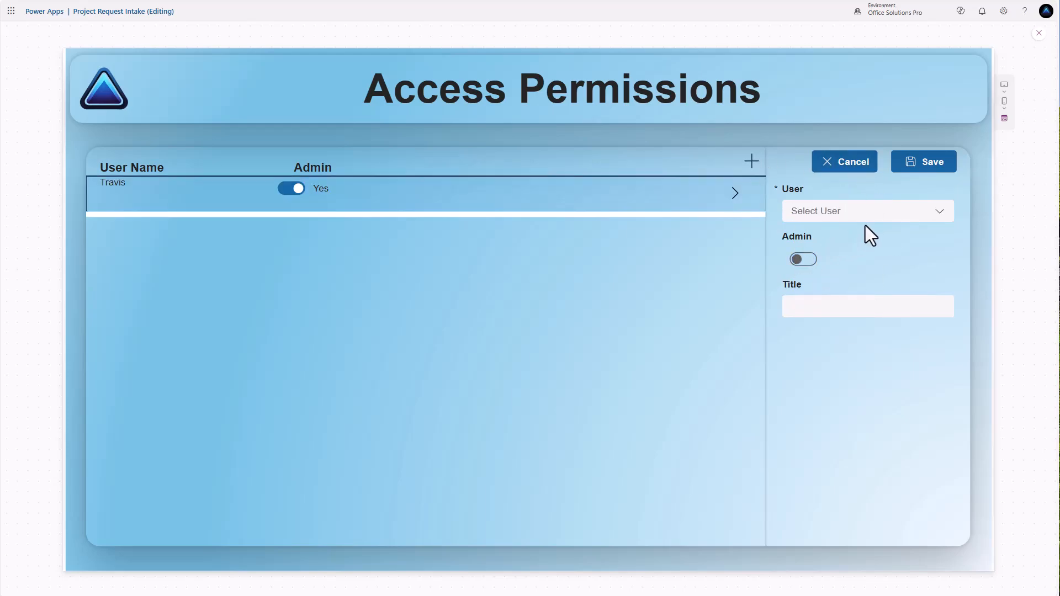
click(864, 211)
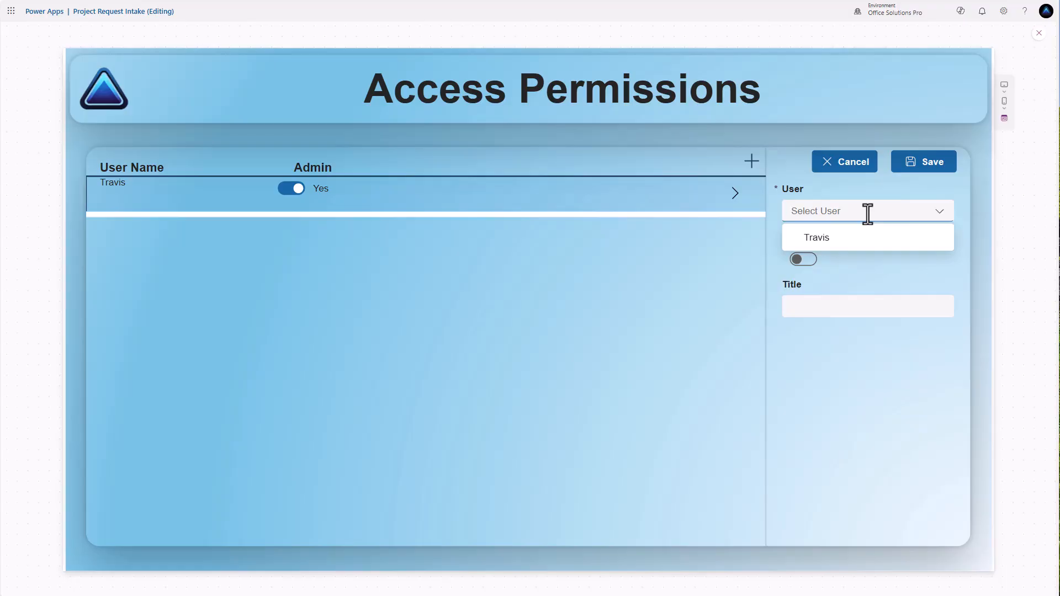
text(amar)
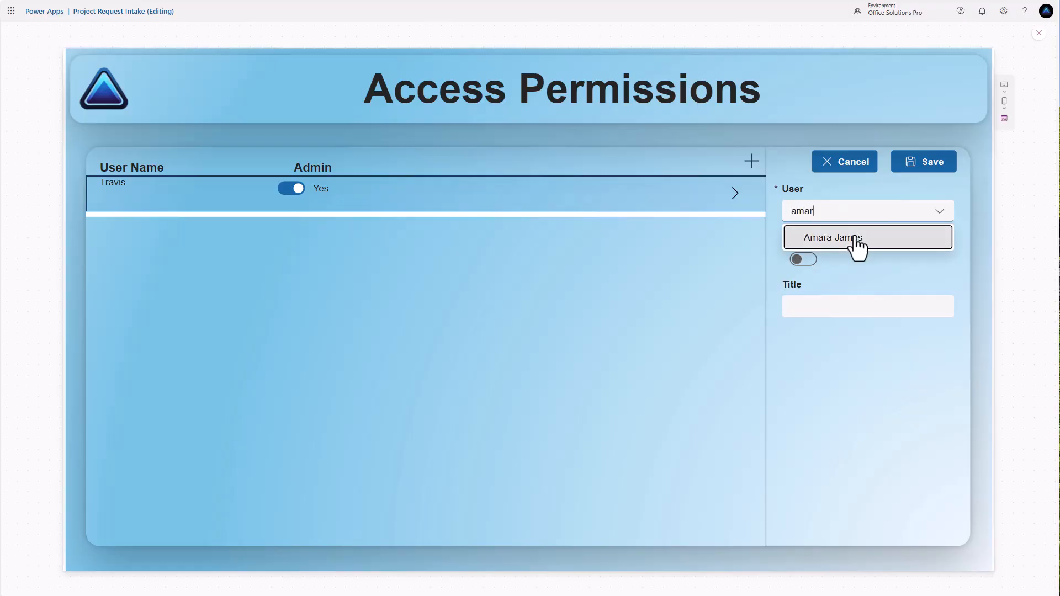
click(855, 238)
click(803, 260)
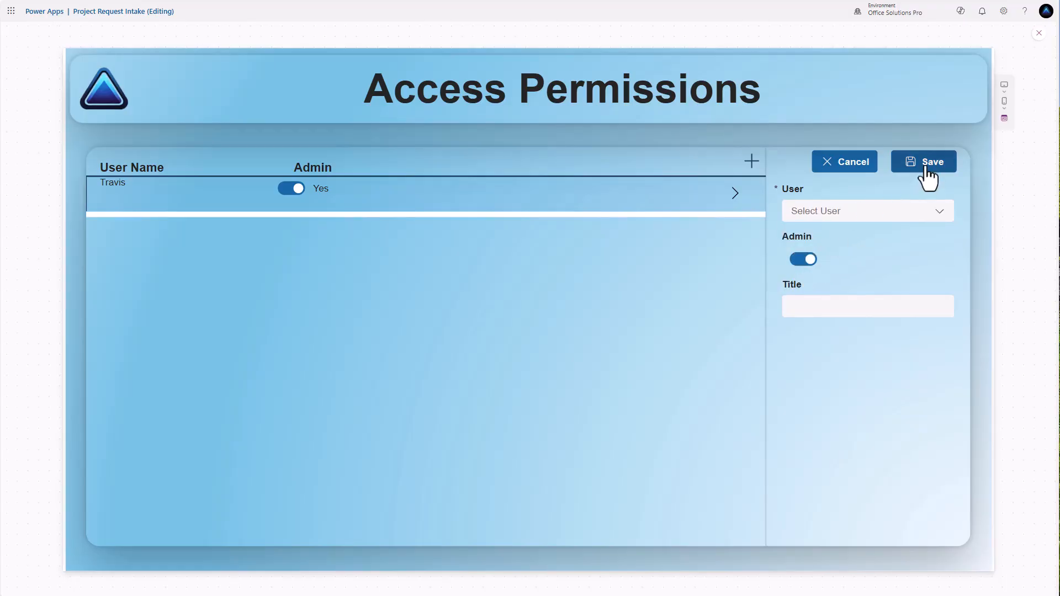
click(928, 166)
click(855, 211)
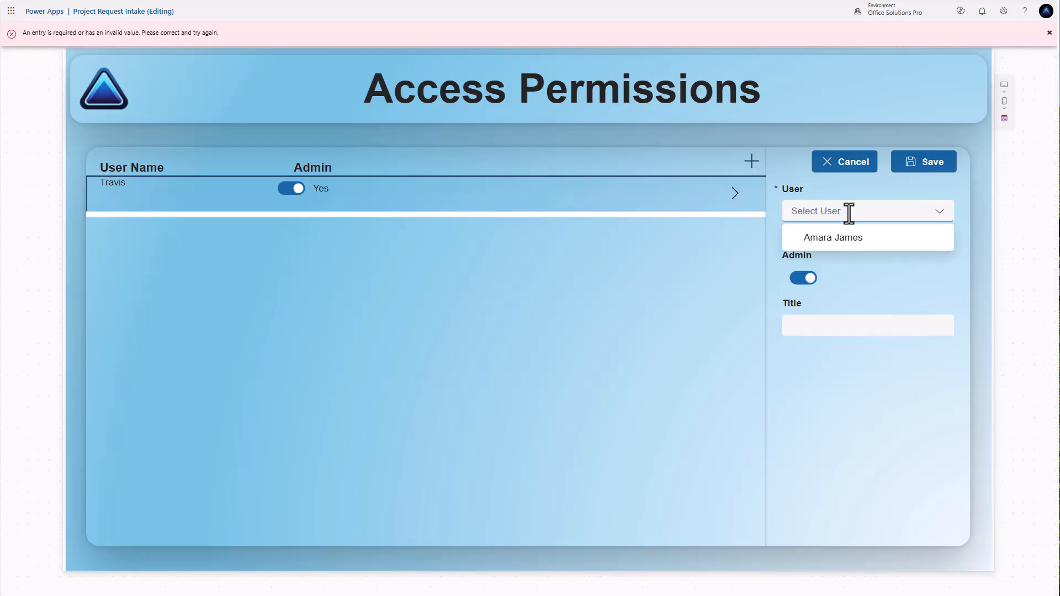
click(844, 242)
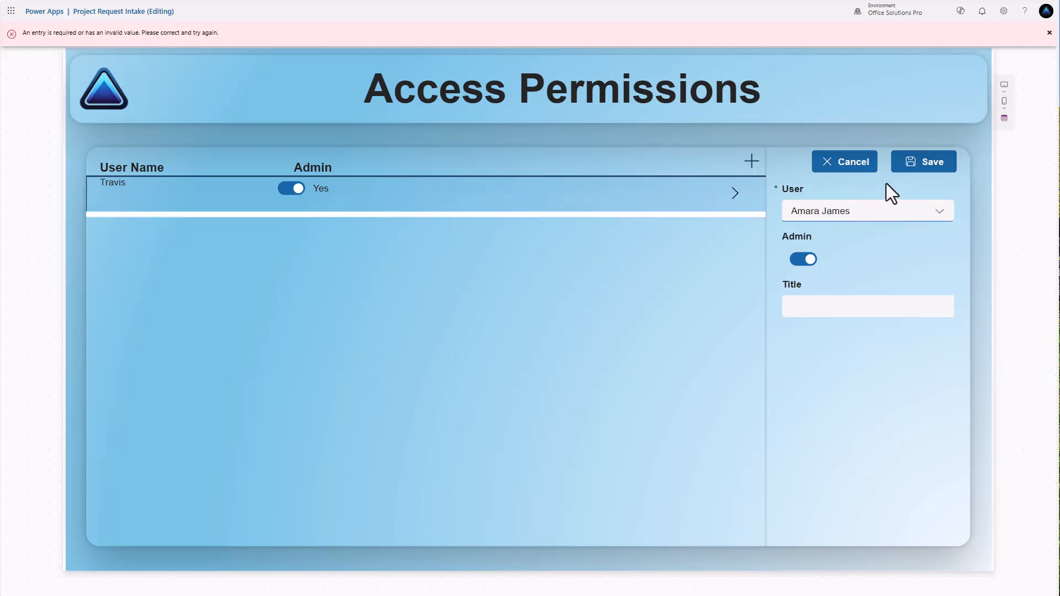
click(930, 169)
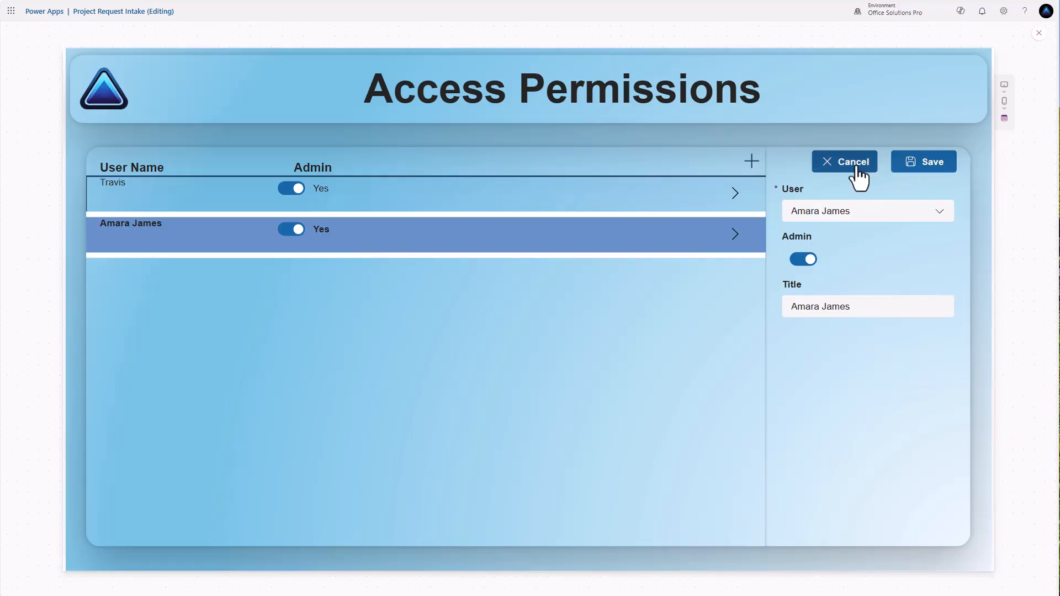
Step: Add and save a third permission entry for another user with Admin switched on, and leave the preview
click(749, 166)
click(837, 216)
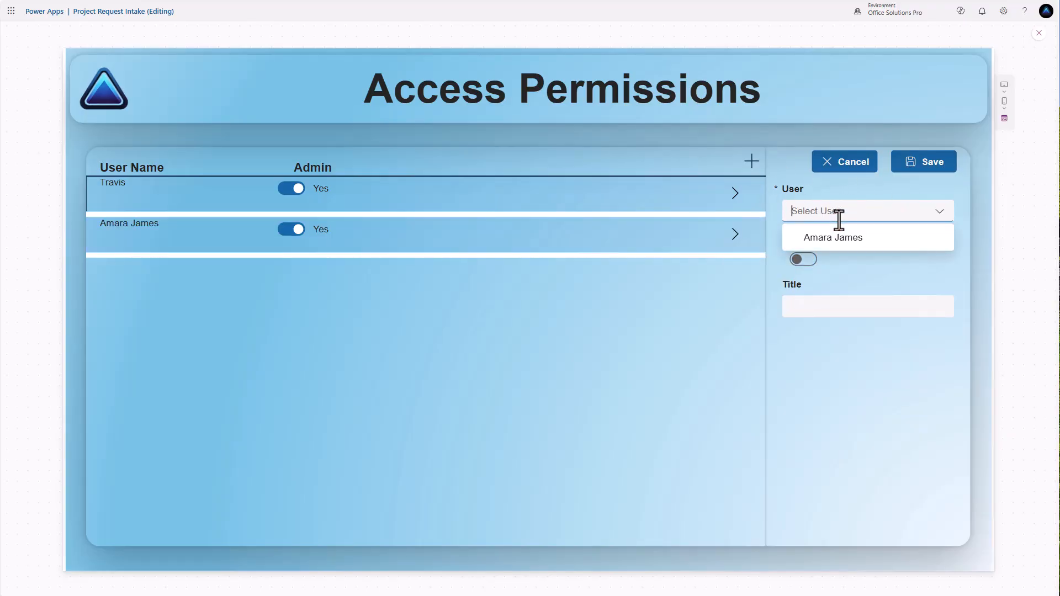
text(james)
click(850, 261)
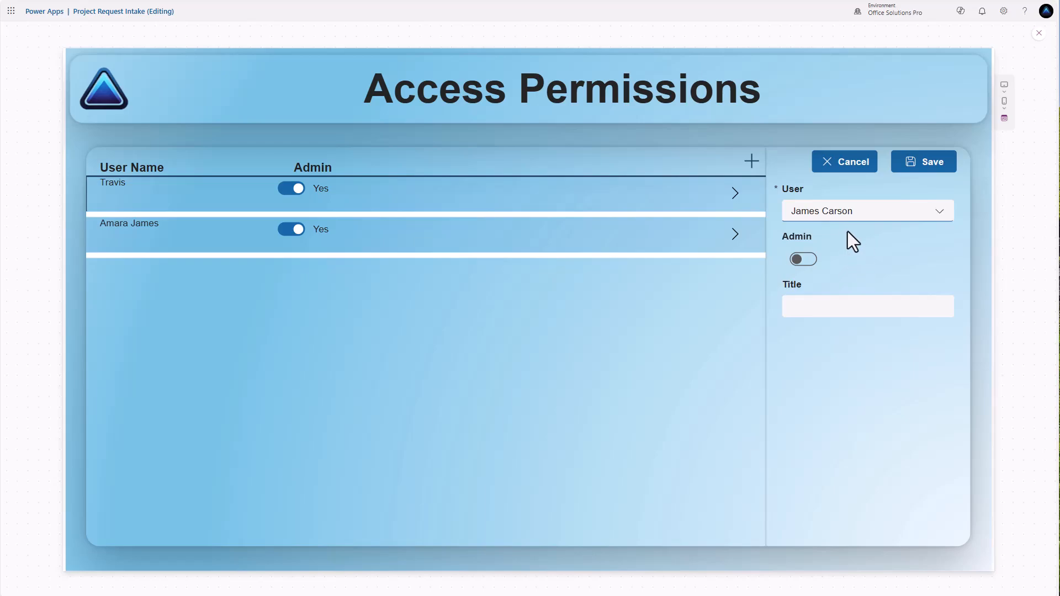
click(821, 260)
click(926, 171)
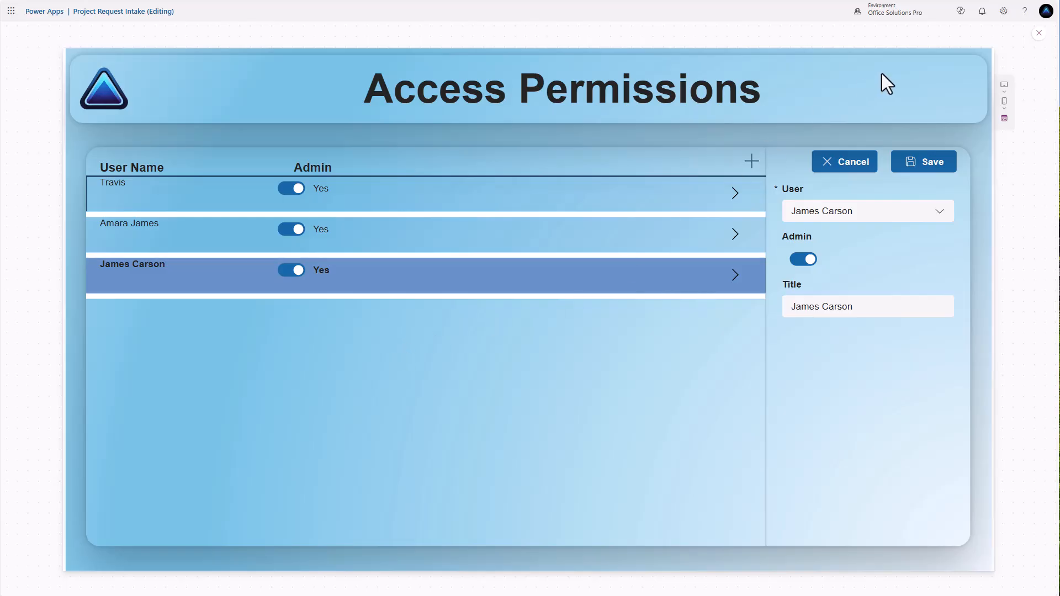
click(1037, 34)
Step: Sort the access permissions gallery's items by Title in ascending order with Sort('Project Intake Permissions', Title, SortOrder.Ascending)
click(366, 408)
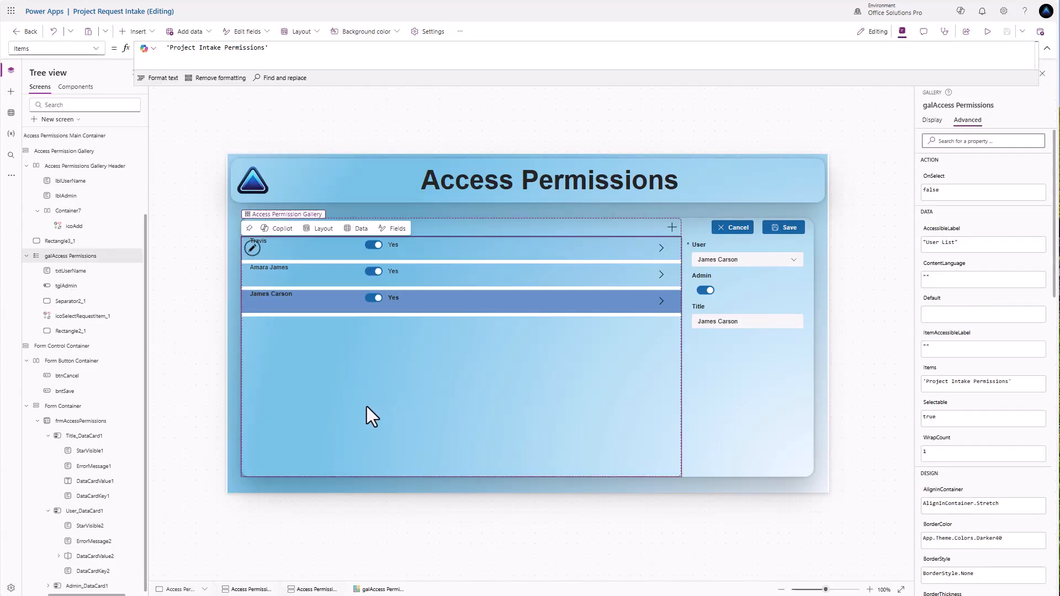
click(167, 47)
text(Sort()
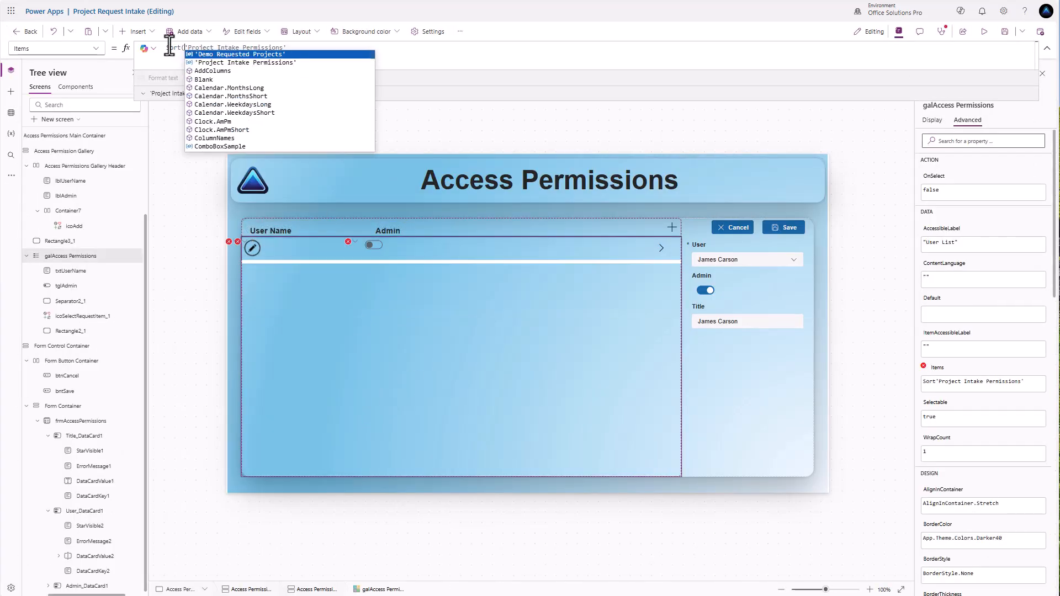
click(296, 48)
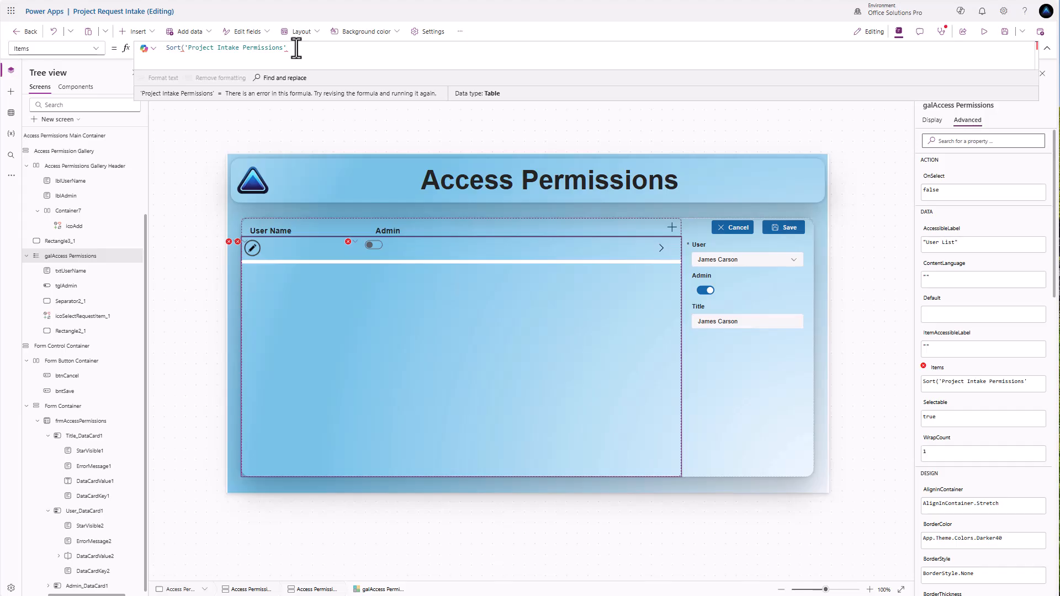
text(, Title, )
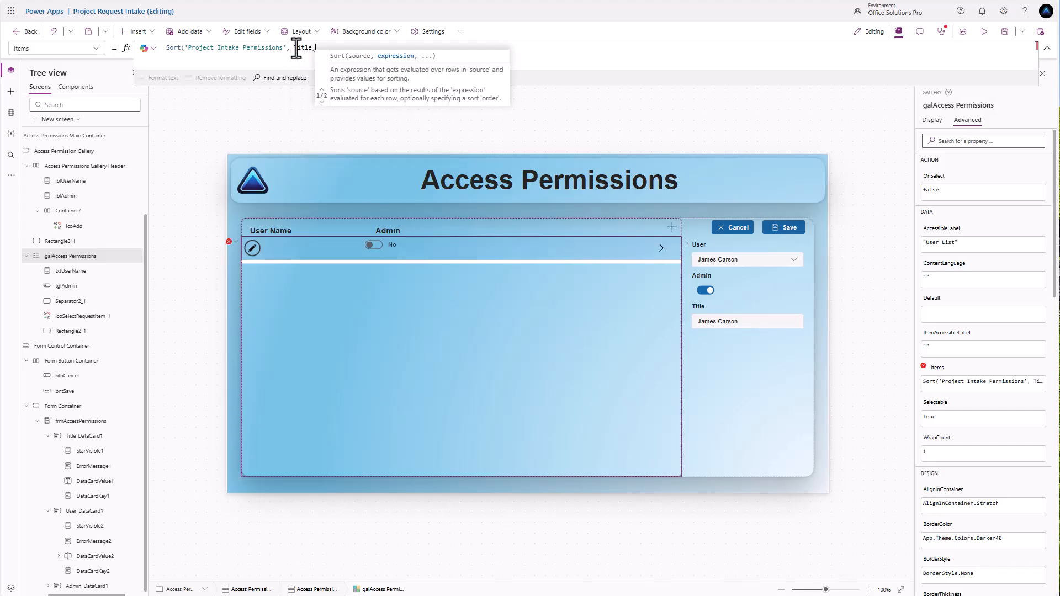
text(So)
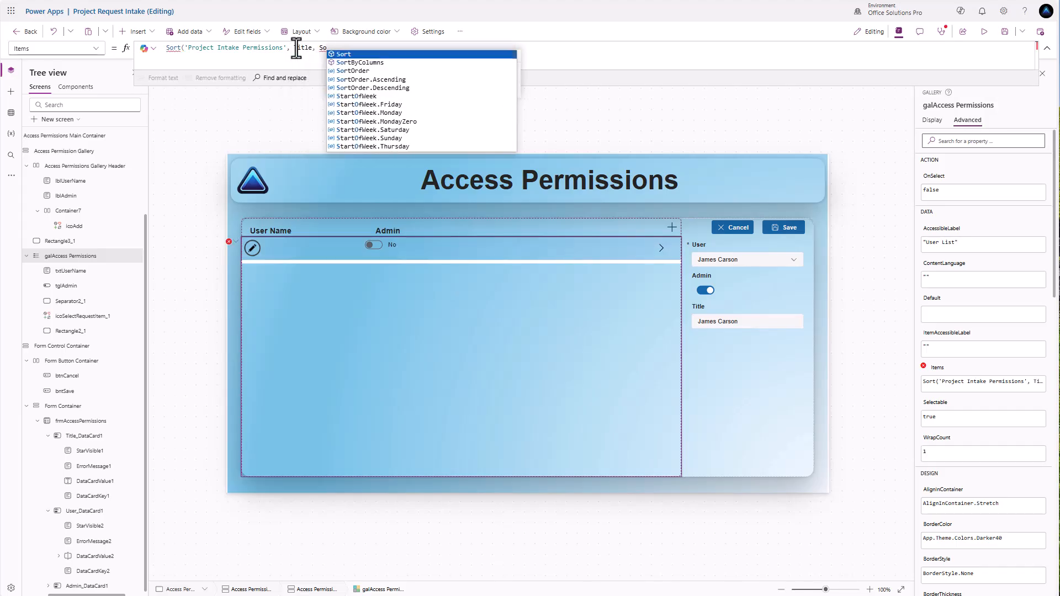
text(rt)
key(Down)
key(Down)
key(Down)
key(Tab)
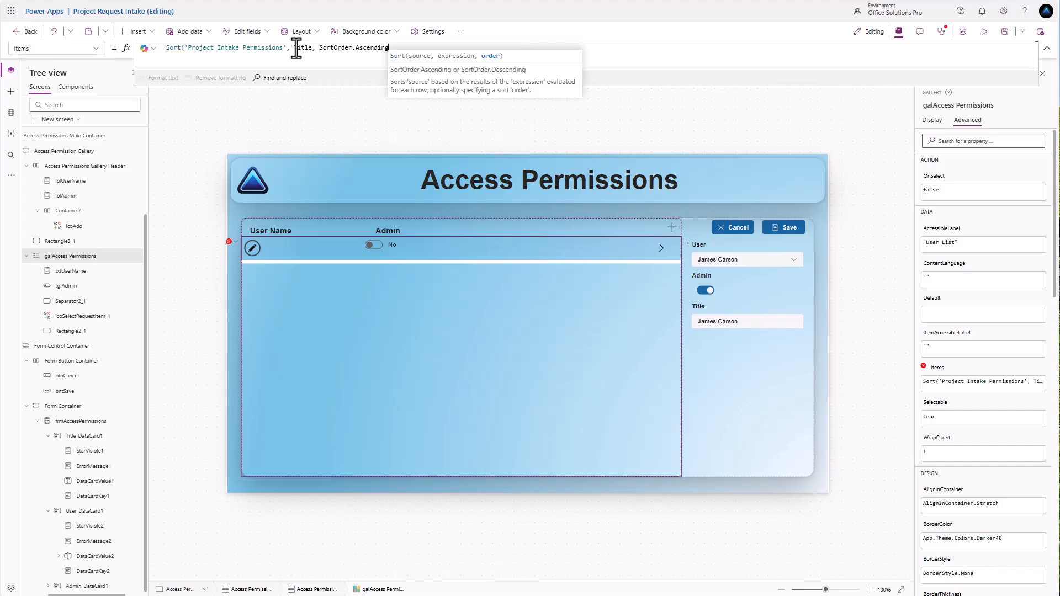
text())
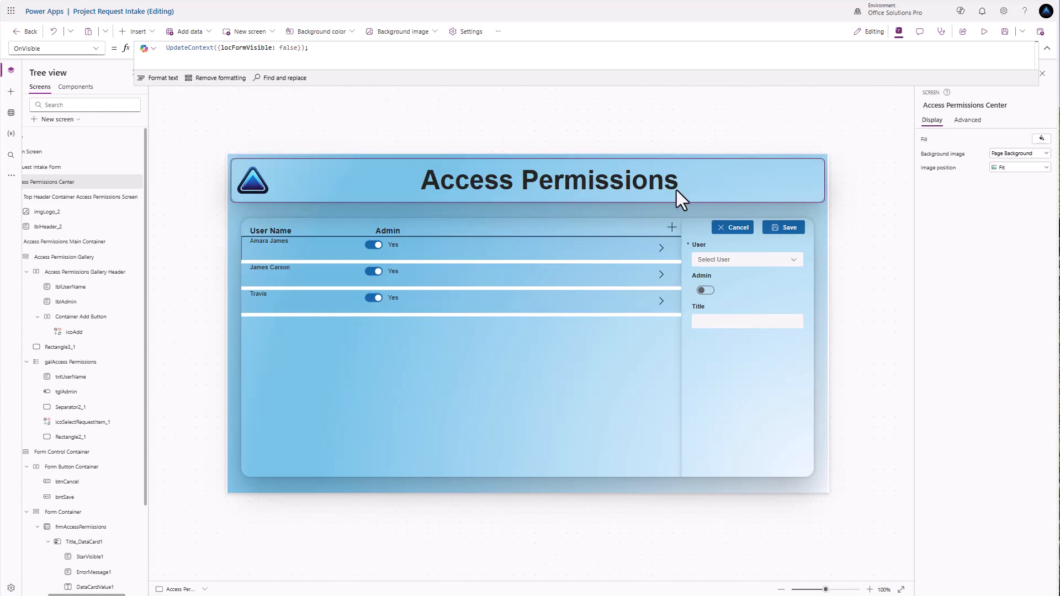
Step: Insert a horizontal container into the top header container of the Access Permissions screen
click(664, 190)
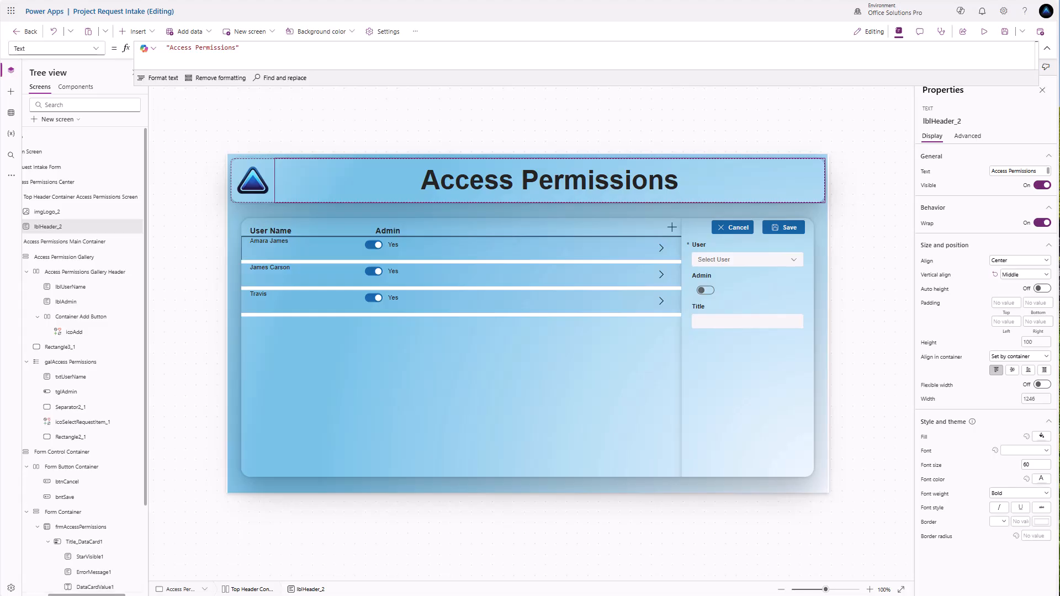
click(78, 197)
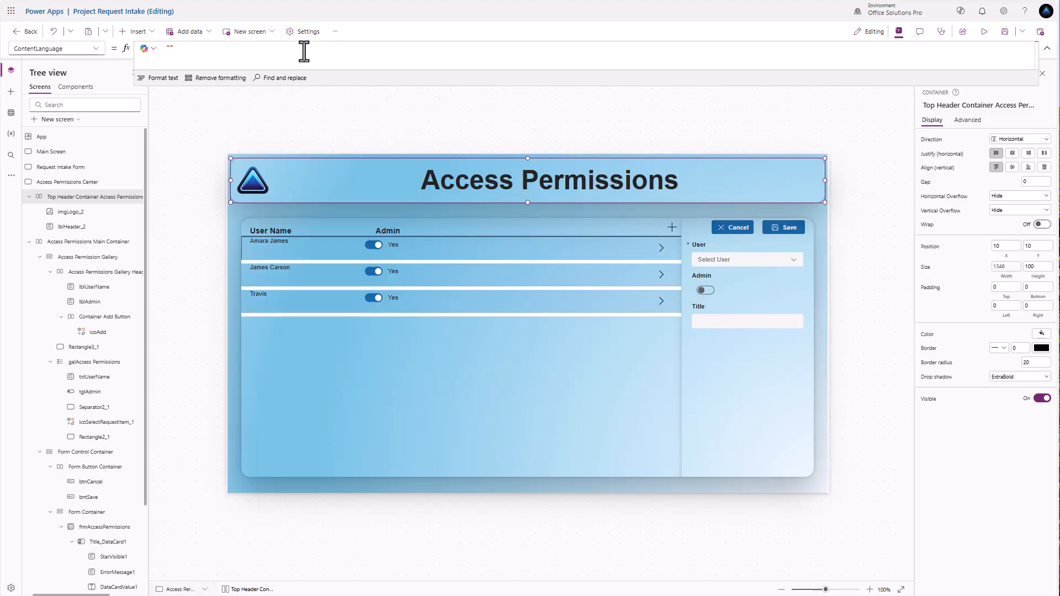
click(145, 32)
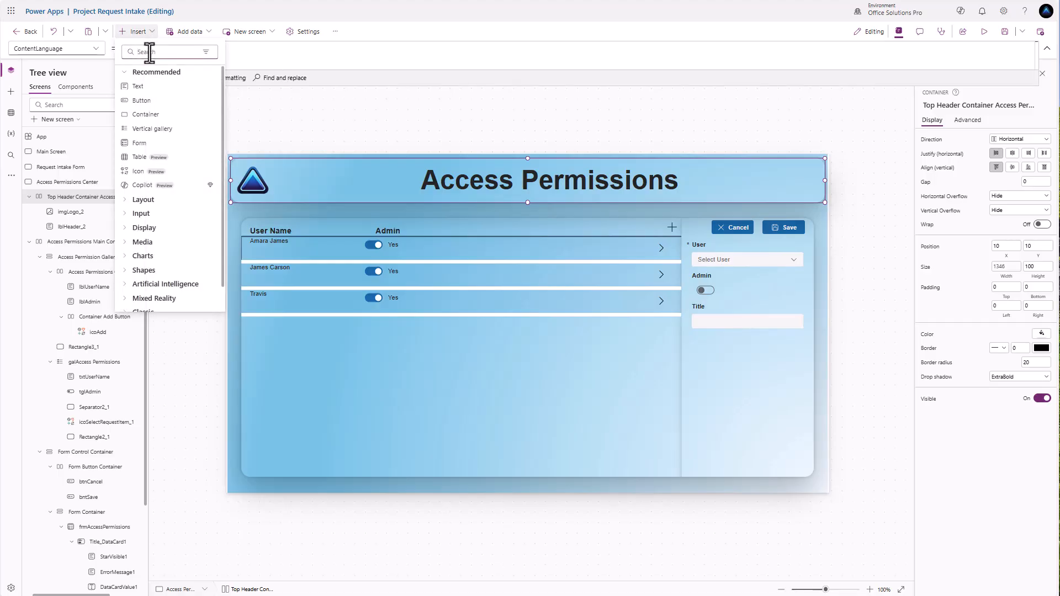
text(cont)
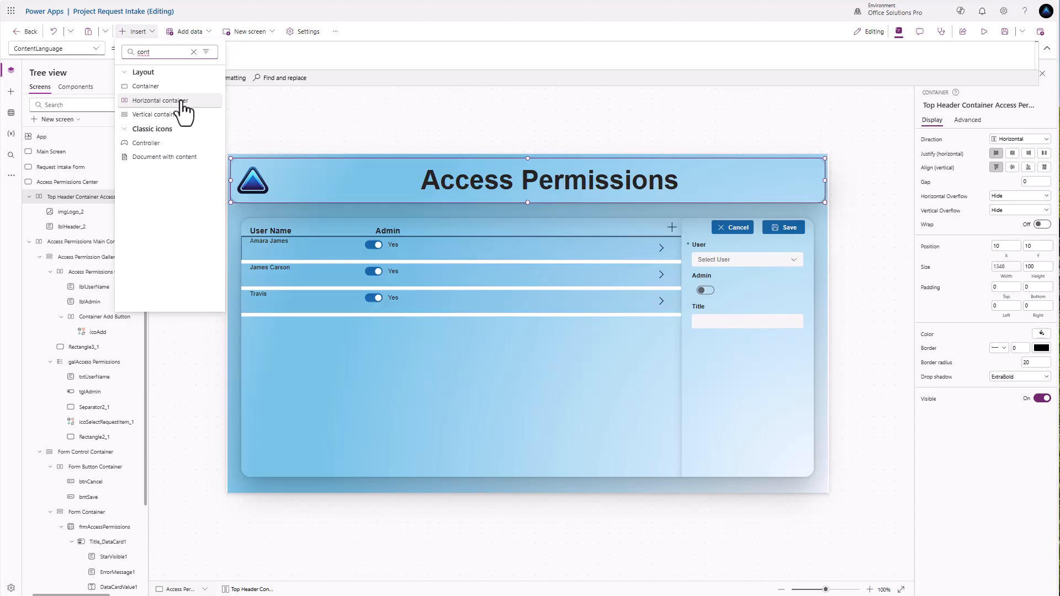
click(181, 101)
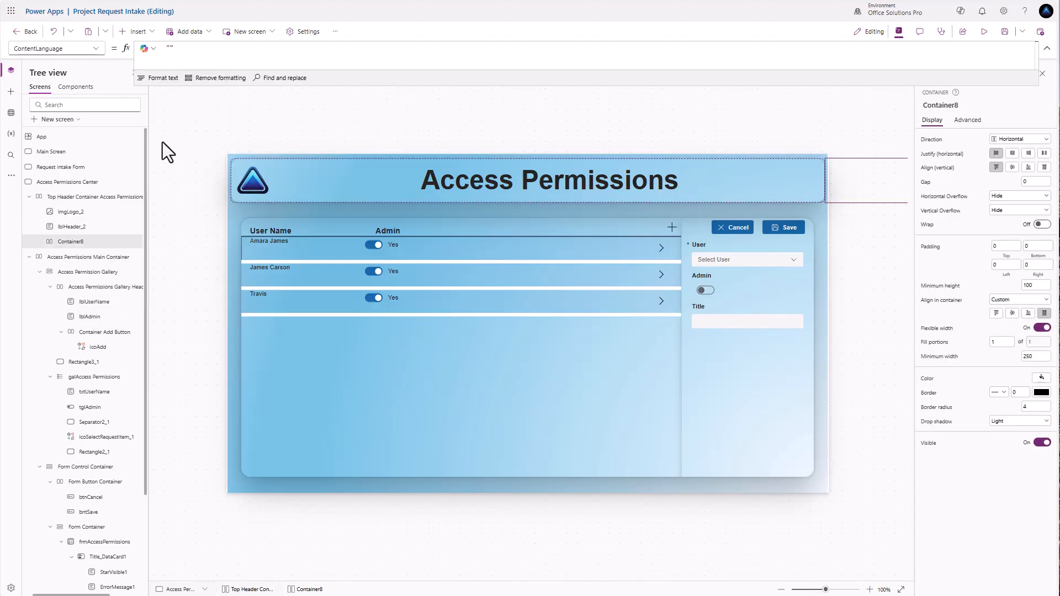
Step: Turn on flexible width for the Access Permissions header label
click(72, 214)
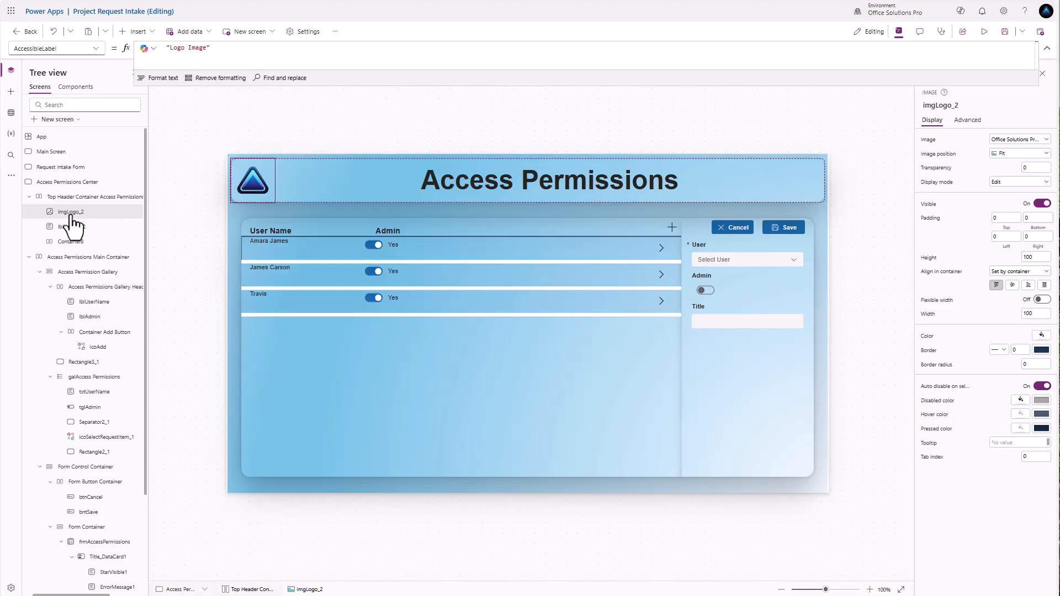
click(69, 230)
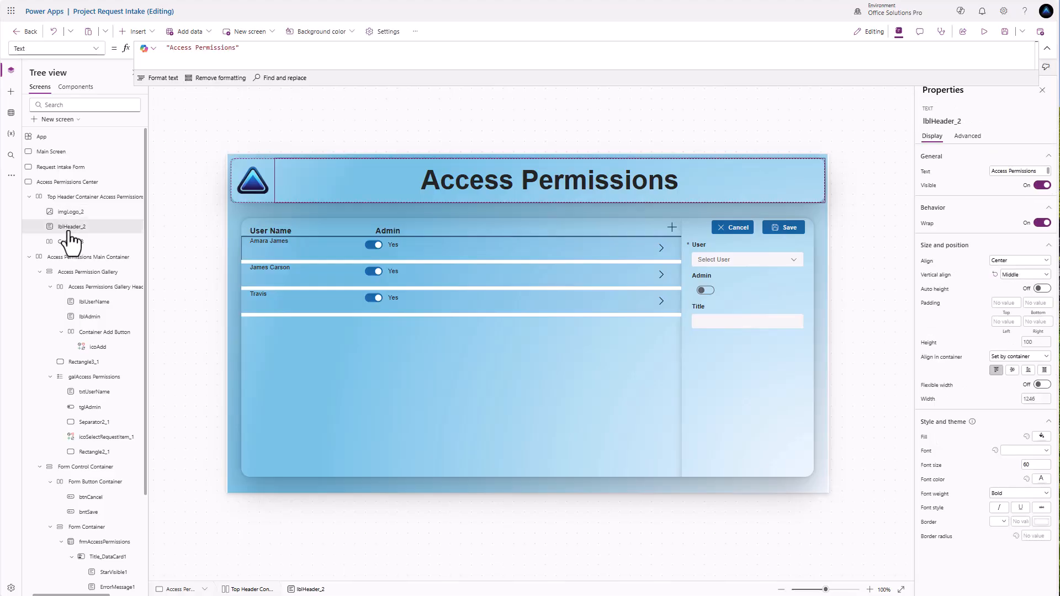
click(1042, 385)
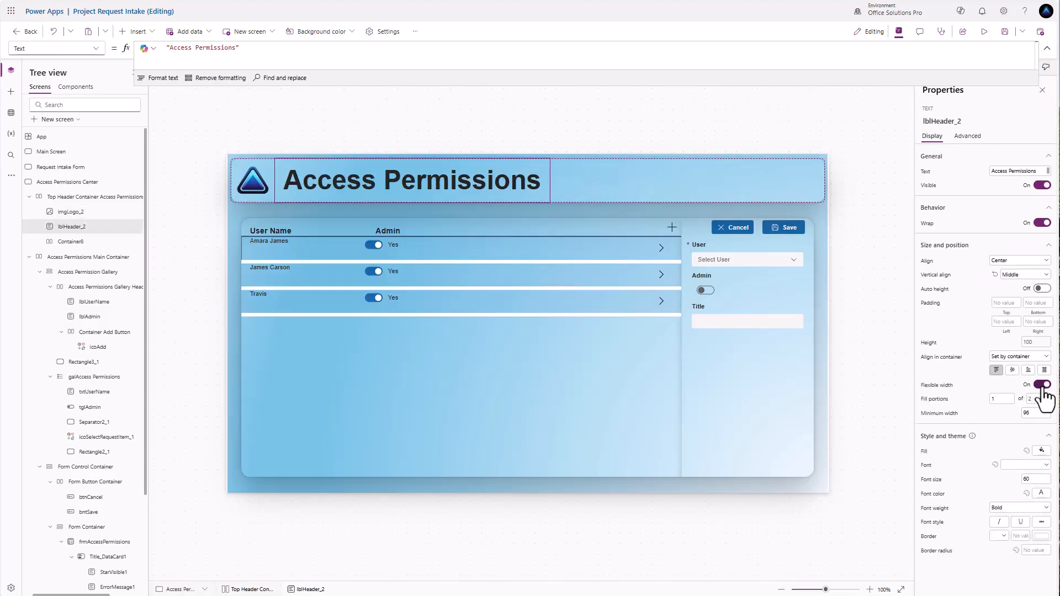
Step: Insert a Home icon into the new header container, justified to the end and vertically centred
click(653, 182)
click(687, 181)
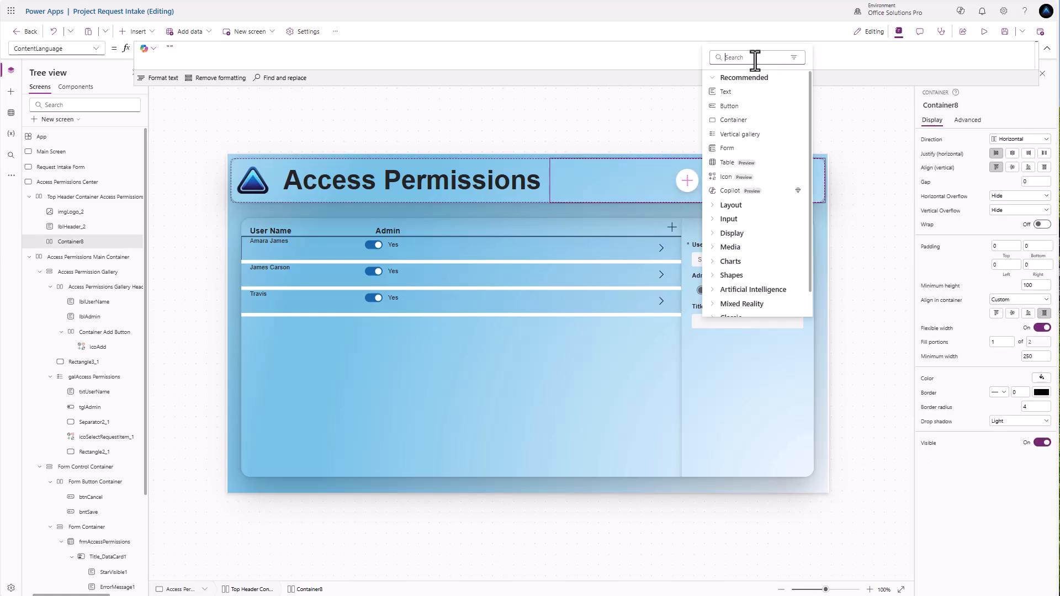
text(home)
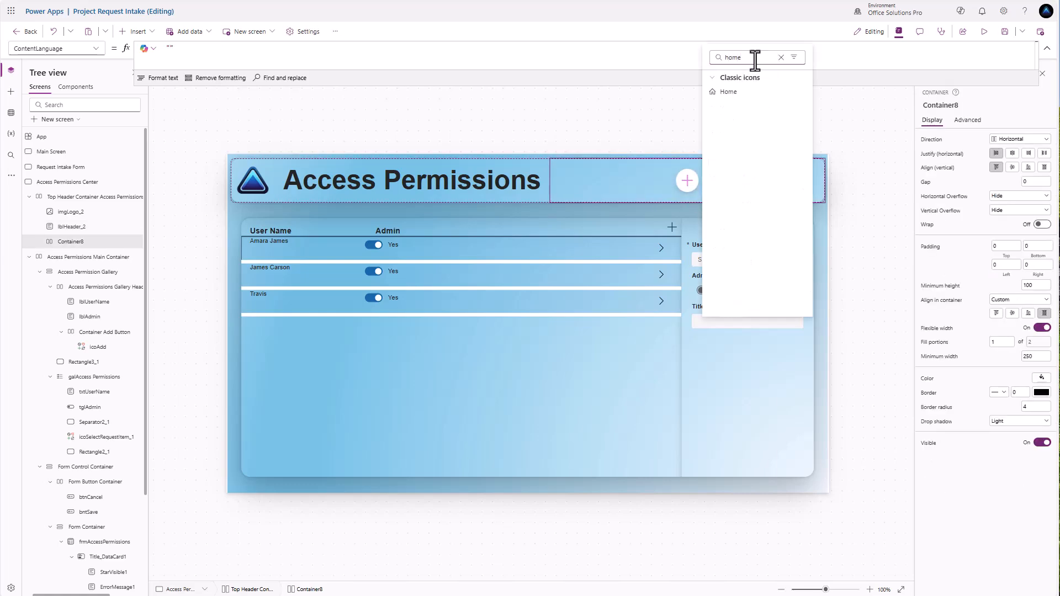
click(721, 92)
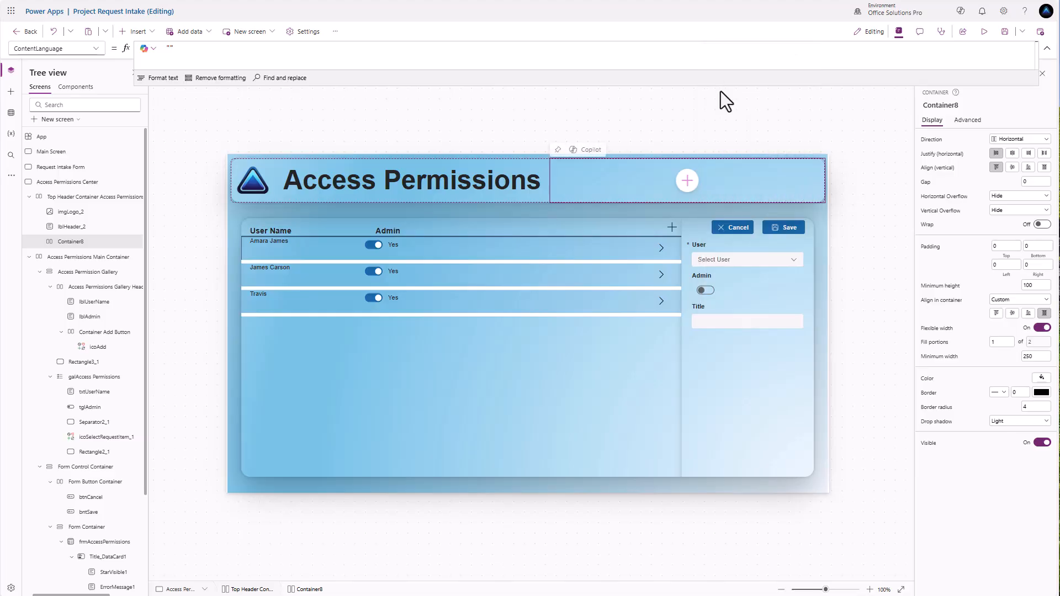
click(687, 157)
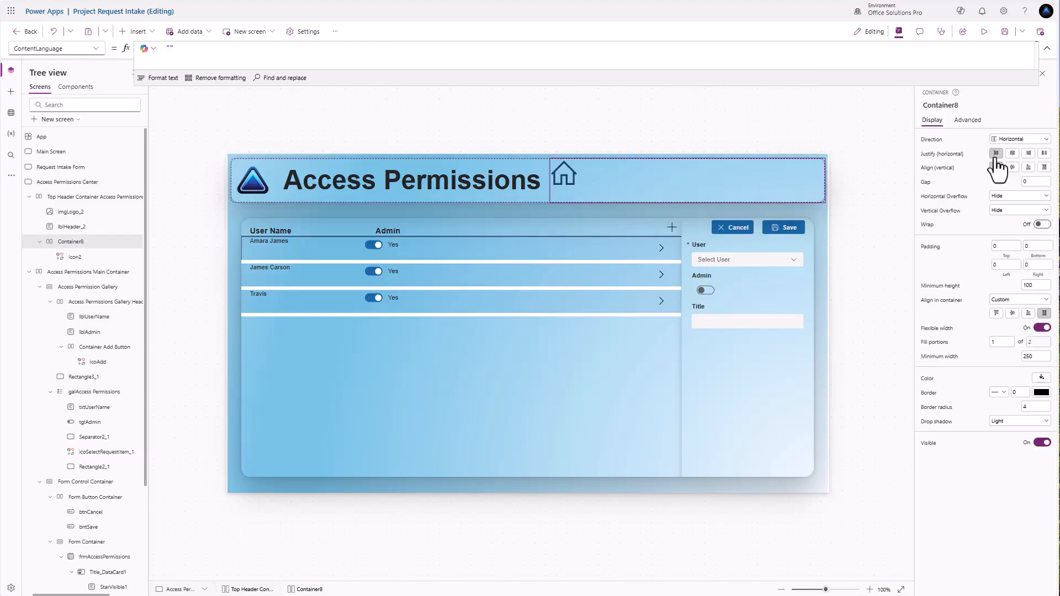
click(1028, 153)
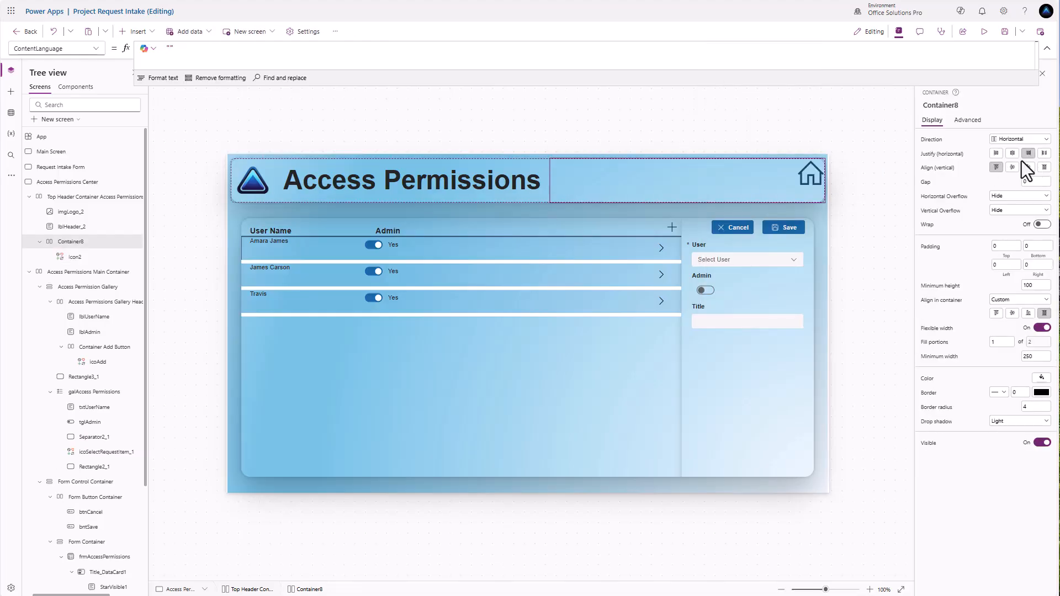
click(1012, 168)
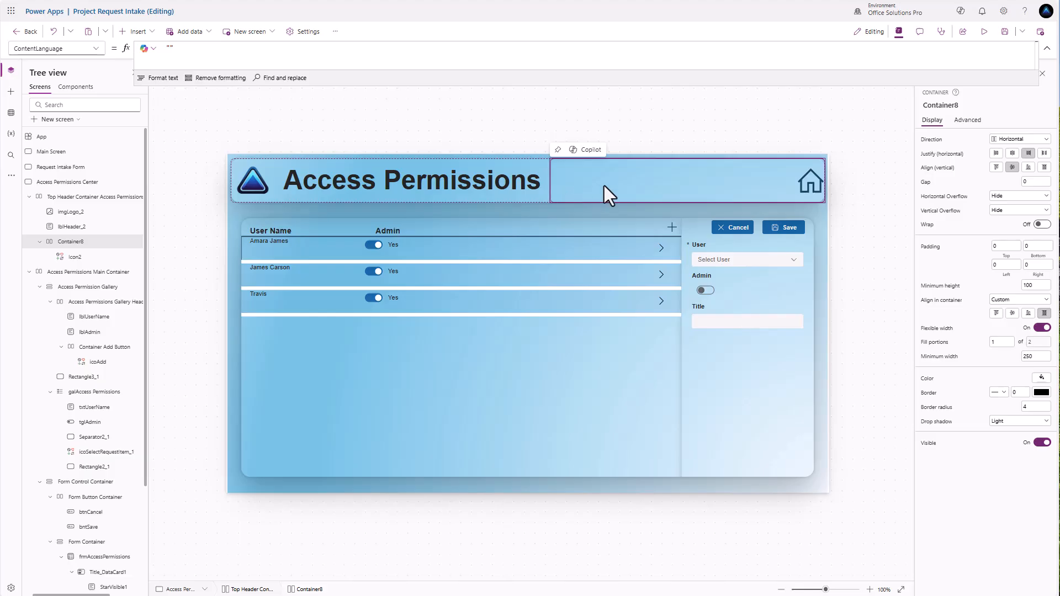
Step: Turn off the icon container's flexible width, set its width to 65 and its drop shadow to None
click(1044, 330)
double_click(1028, 342)
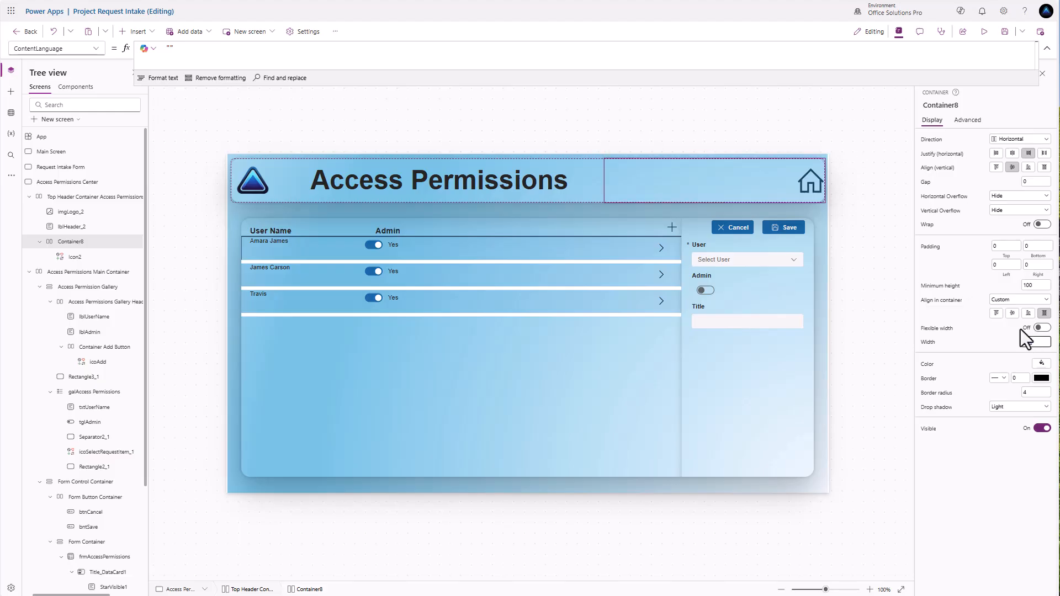
text(65)
key(Return)
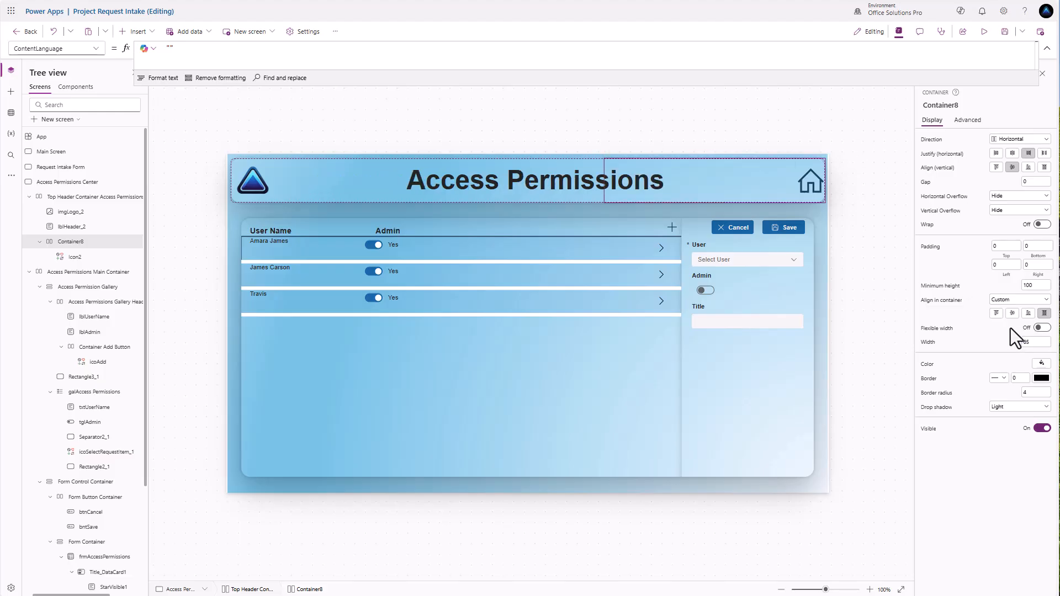
click(1005, 406)
click(1006, 418)
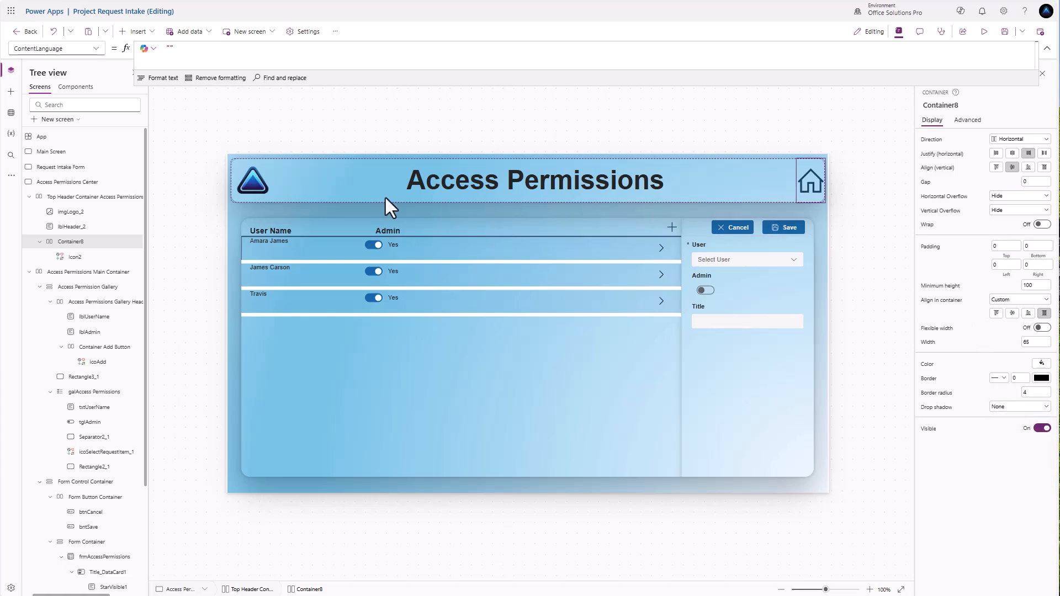
Step: Set the home icon container's width to 100 and check the header in preview
click(811, 191)
click(807, 200)
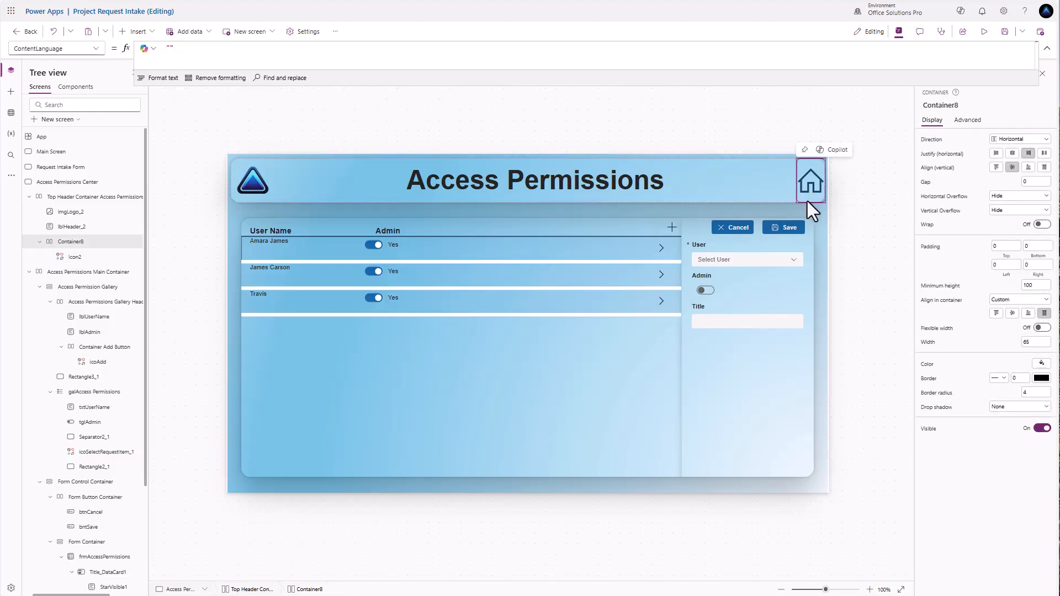
click(1033, 342)
text(100)
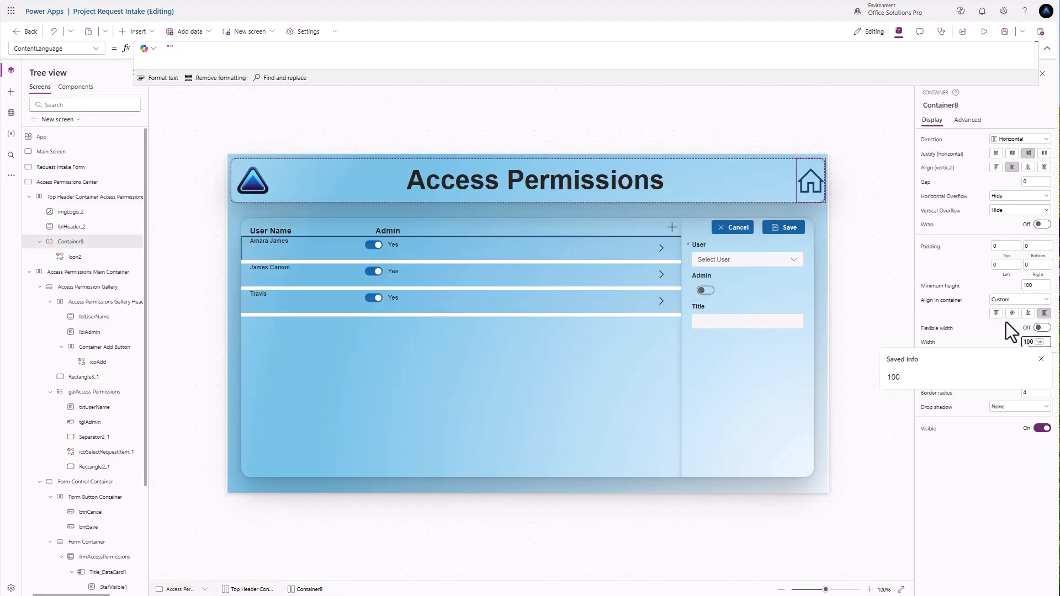
key(Return)
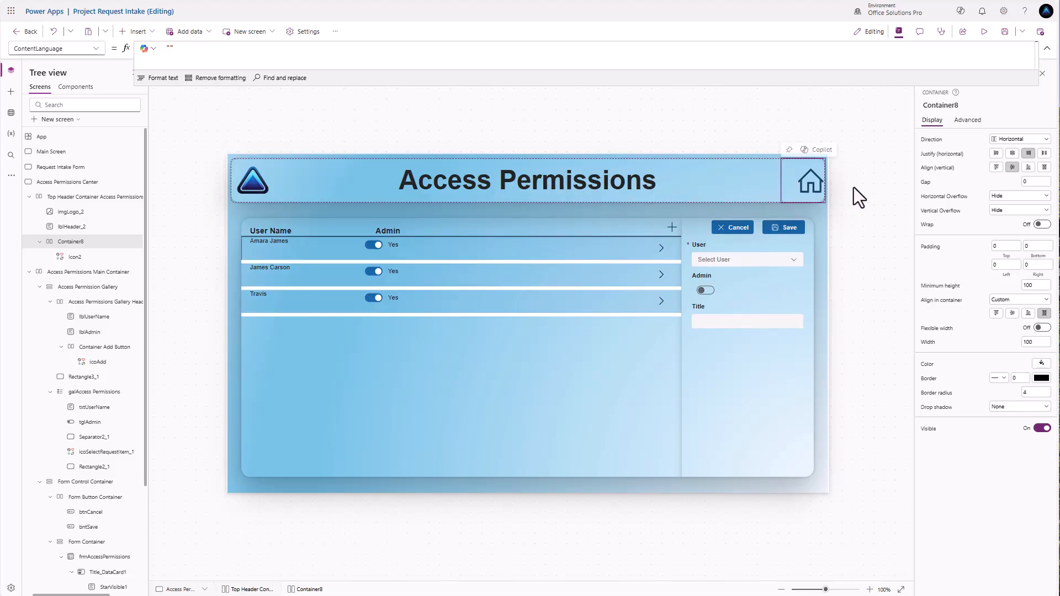
click(984, 34)
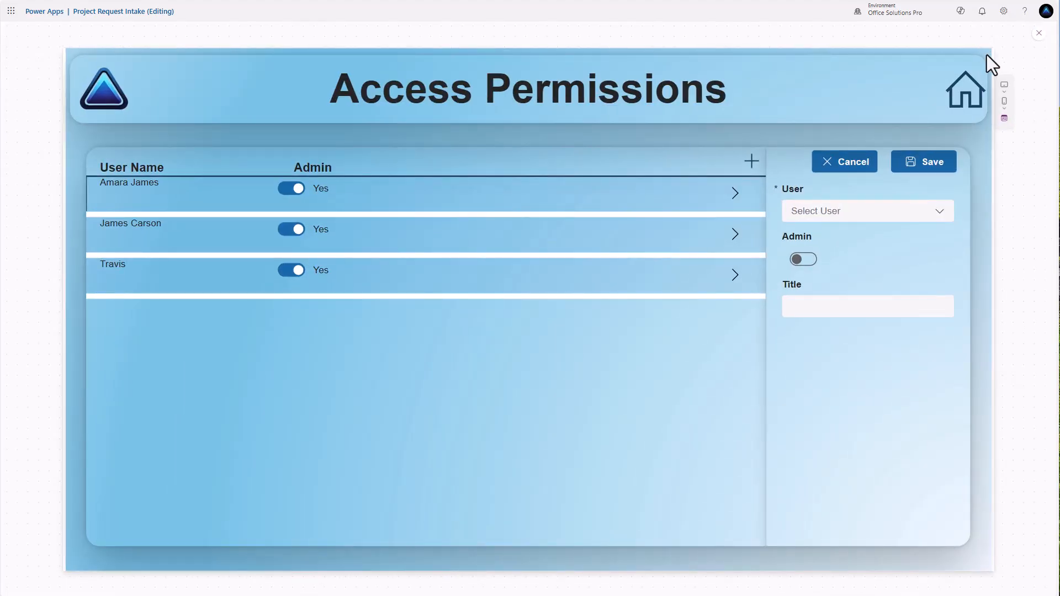
click(1038, 33)
Step: Set the home icon container's right padding to 20 and check the icon's placement in preview
click(809, 188)
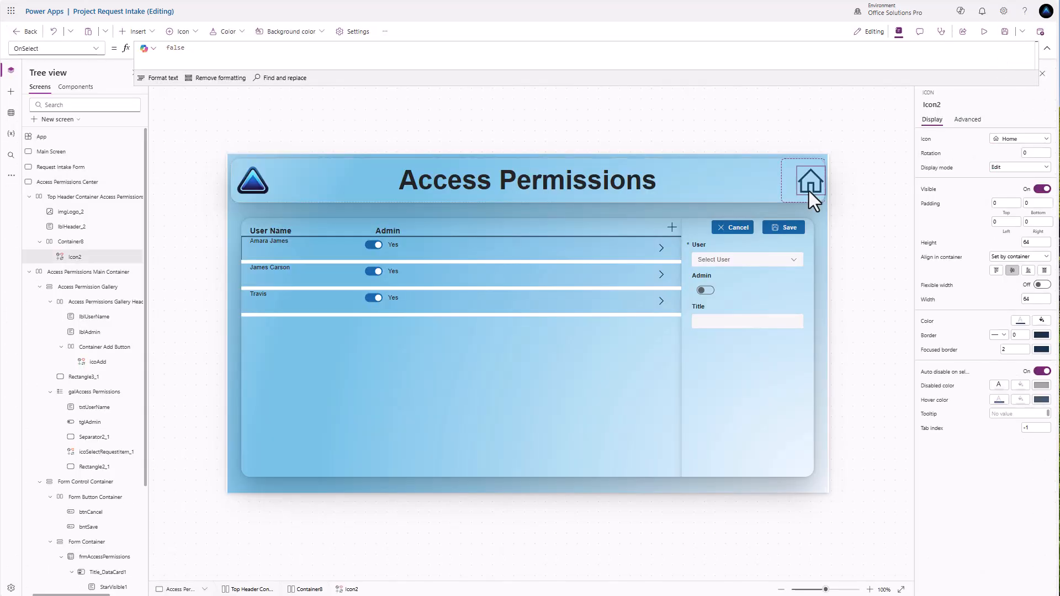
click(811, 197)
drag(1036, 268, 1022, 261)
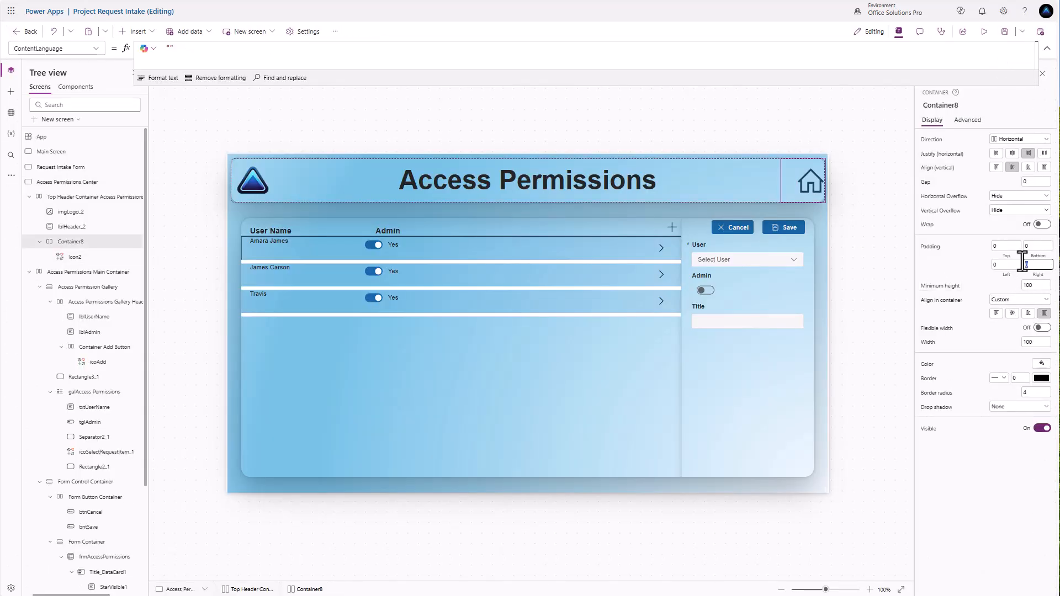
text(20)
click(984, 32)
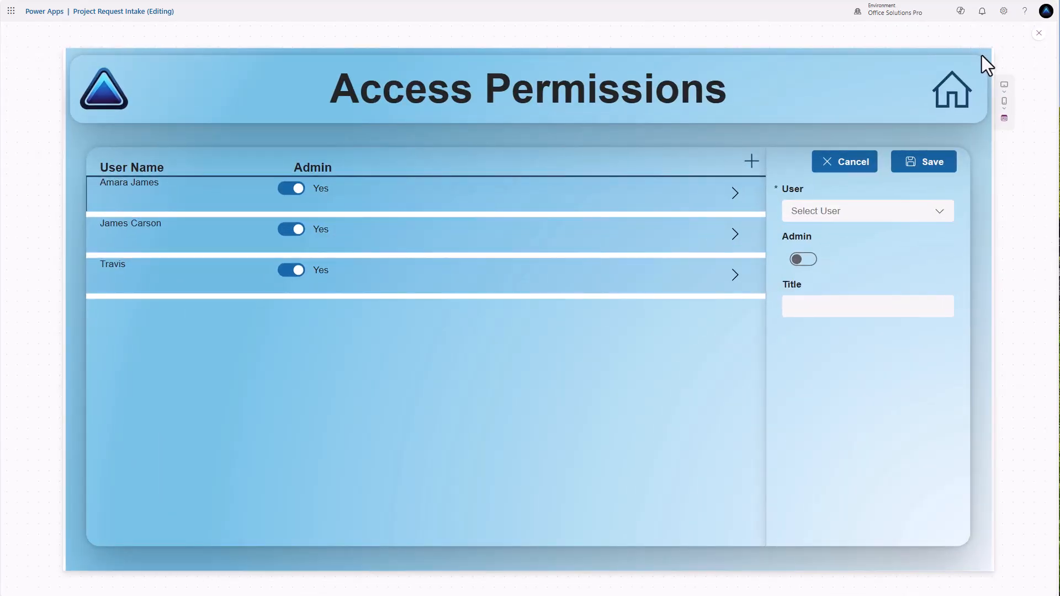
click(1038, 33)
Step: Set the home icon's OnSelect formula to Back()
click(797, 195)
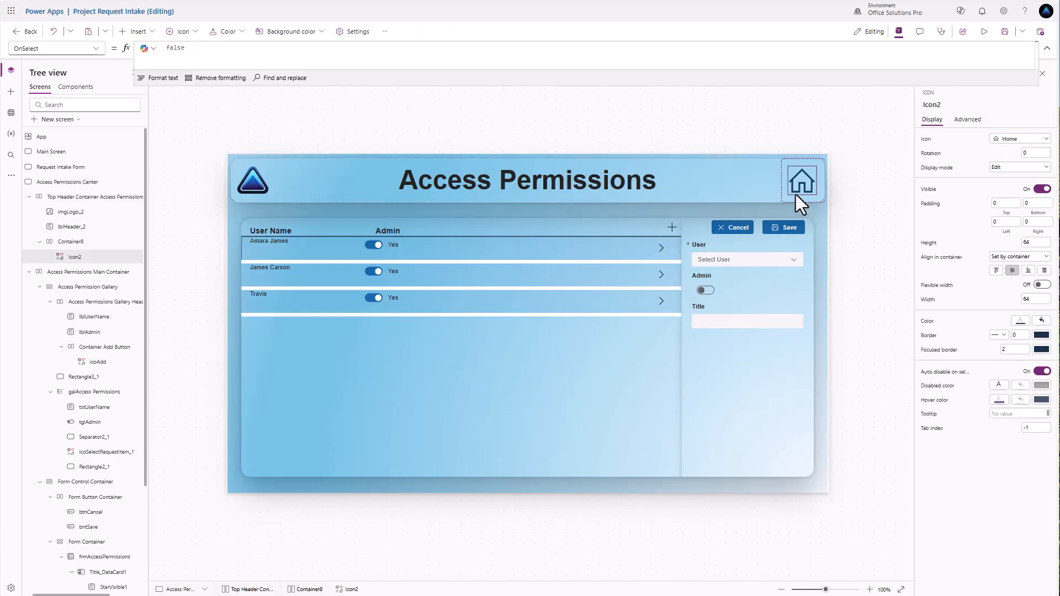
double_click(206, 51)
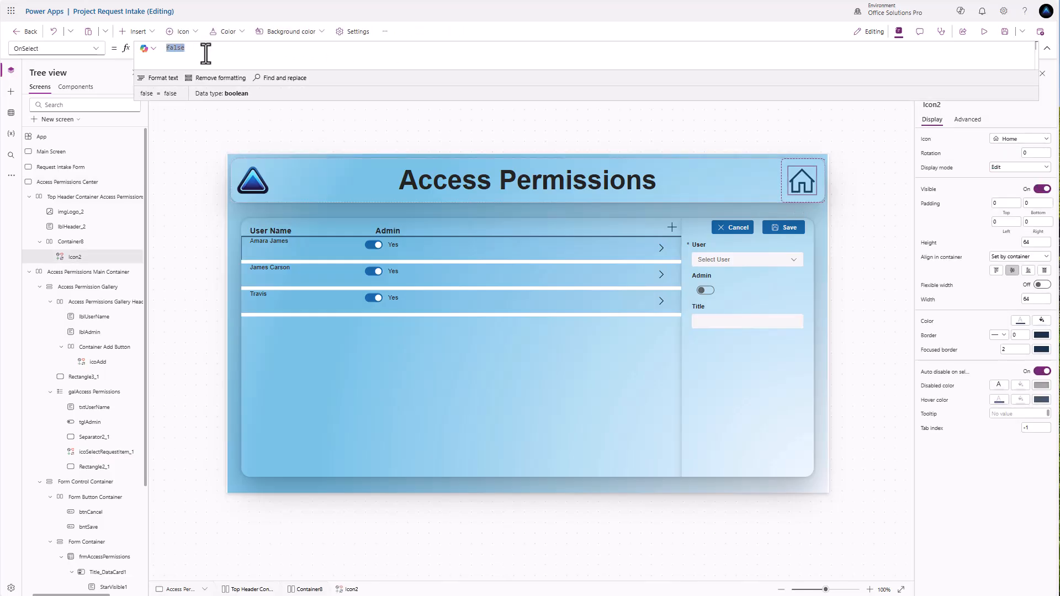
text(Back()
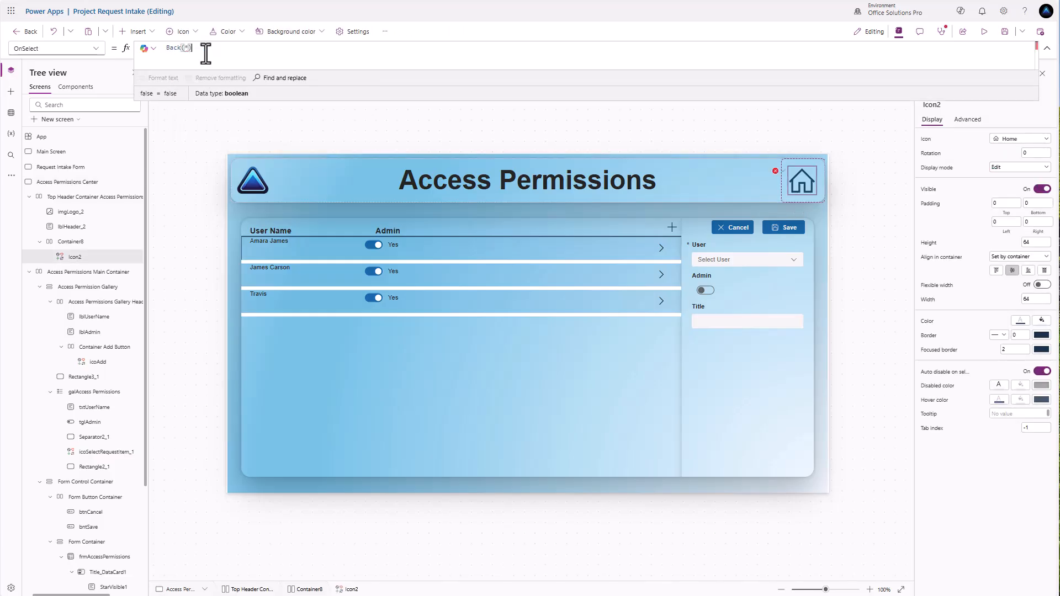
text())
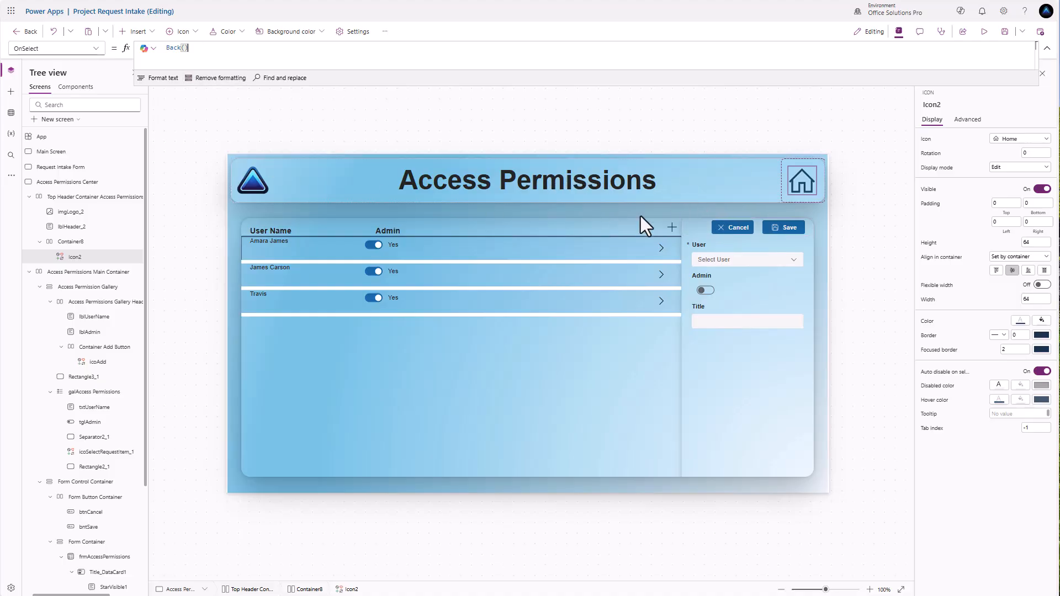
Step: Add a horizontal container inside the Main Screen's top header container
click(65, 153)
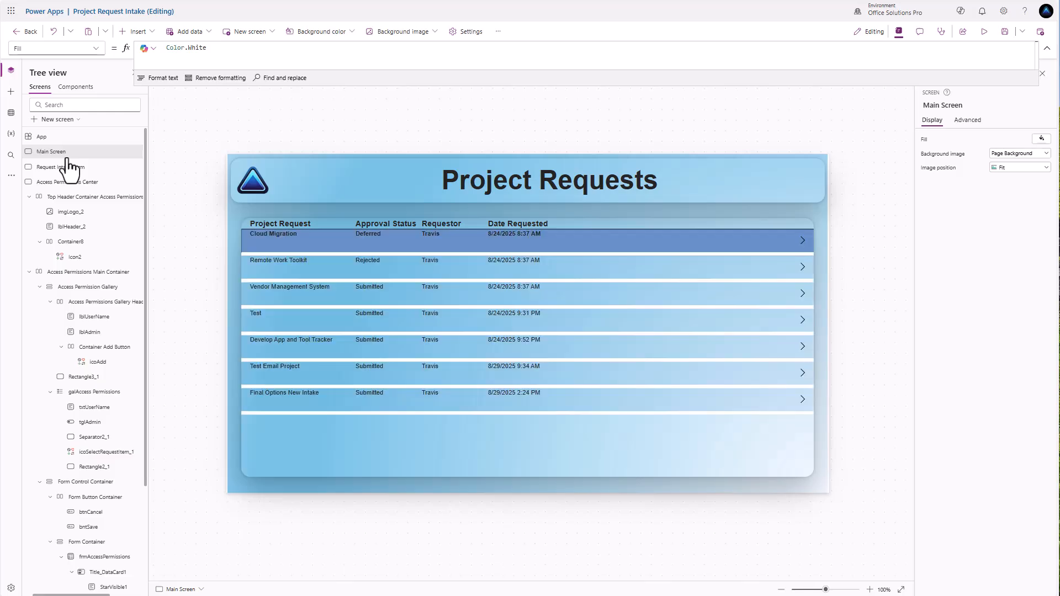
click(692, 188)
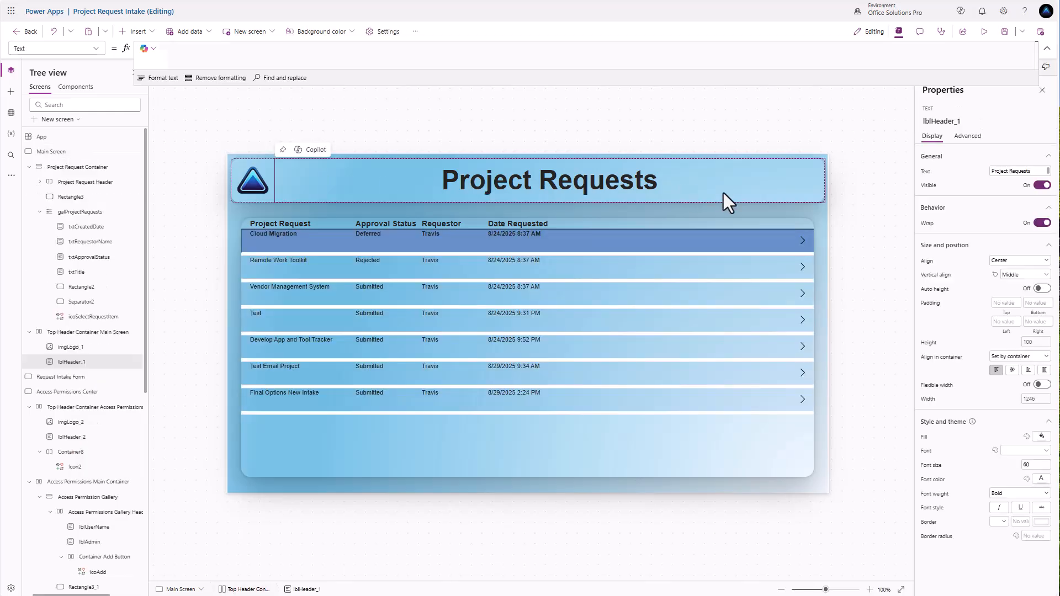
click(86, 332)
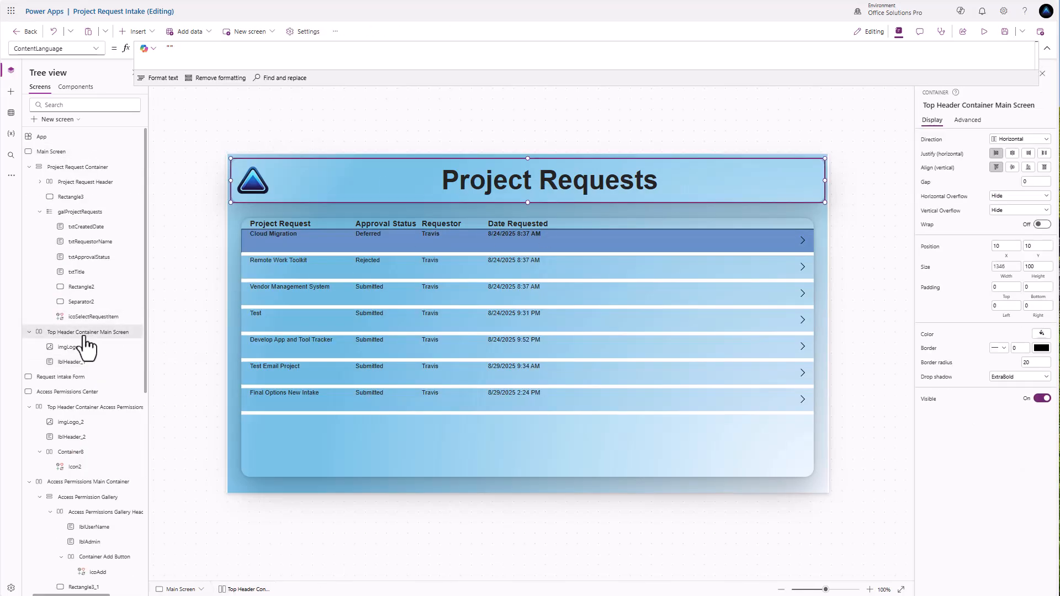
click(148, 32)
text(con)
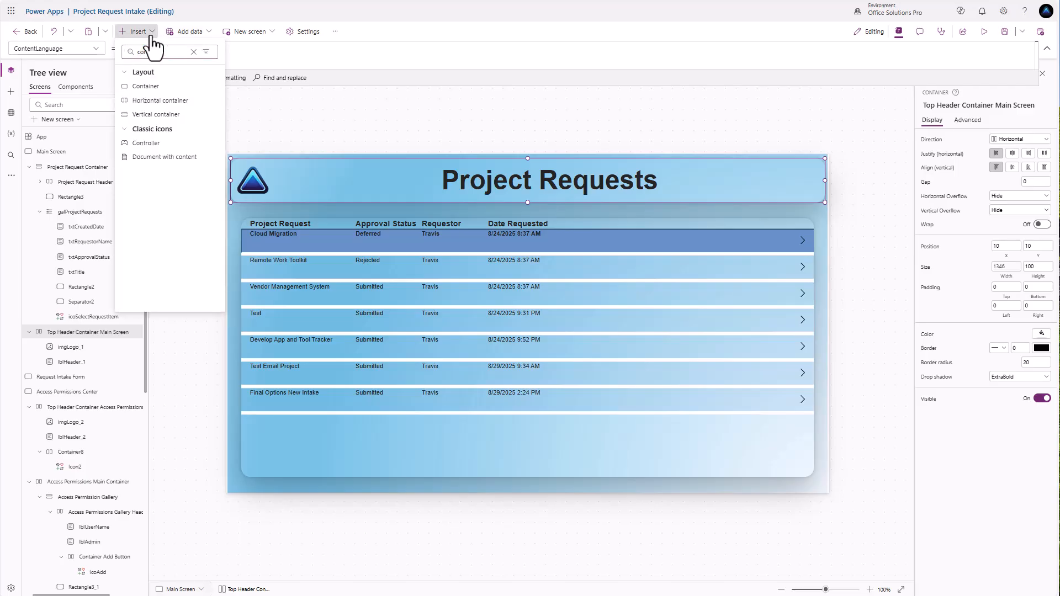
text(t)
click(160, 100)
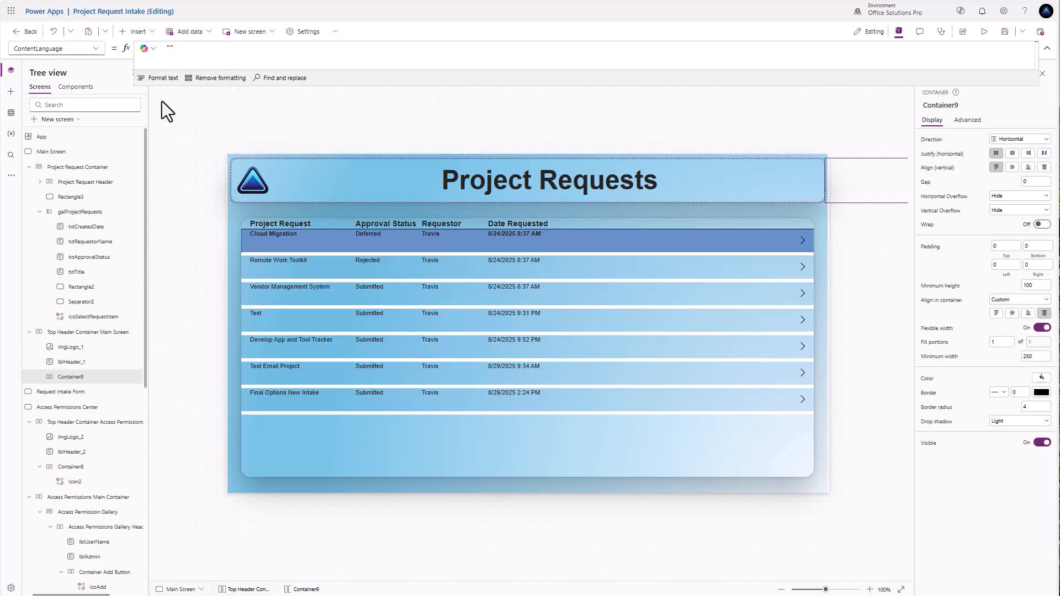
Step: Turn on flexible width for the Project Requests header label and rename the new container Header Container Button
click(75, 362)
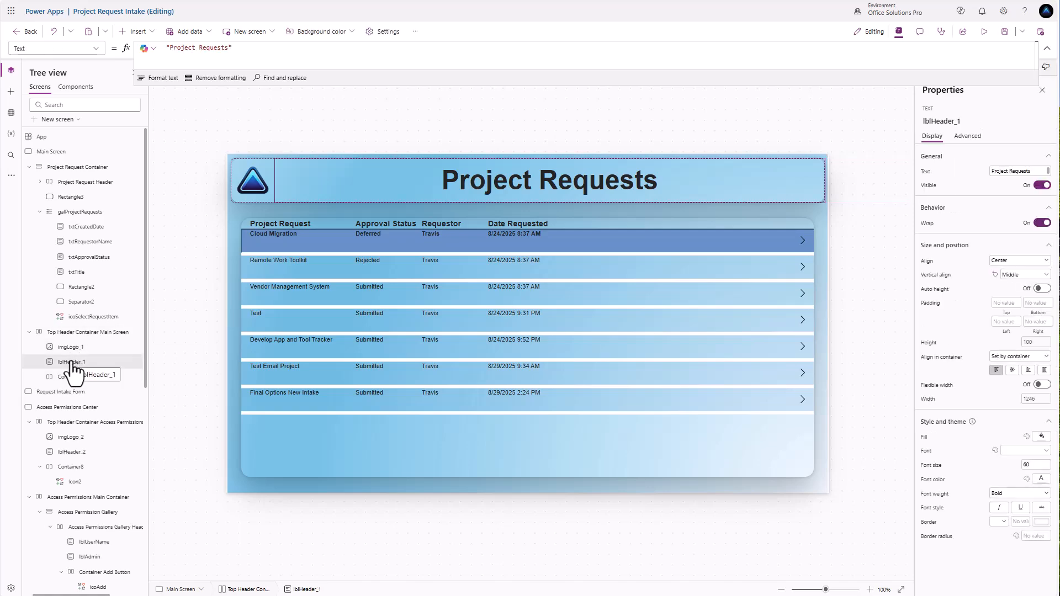
click(1043, 385)
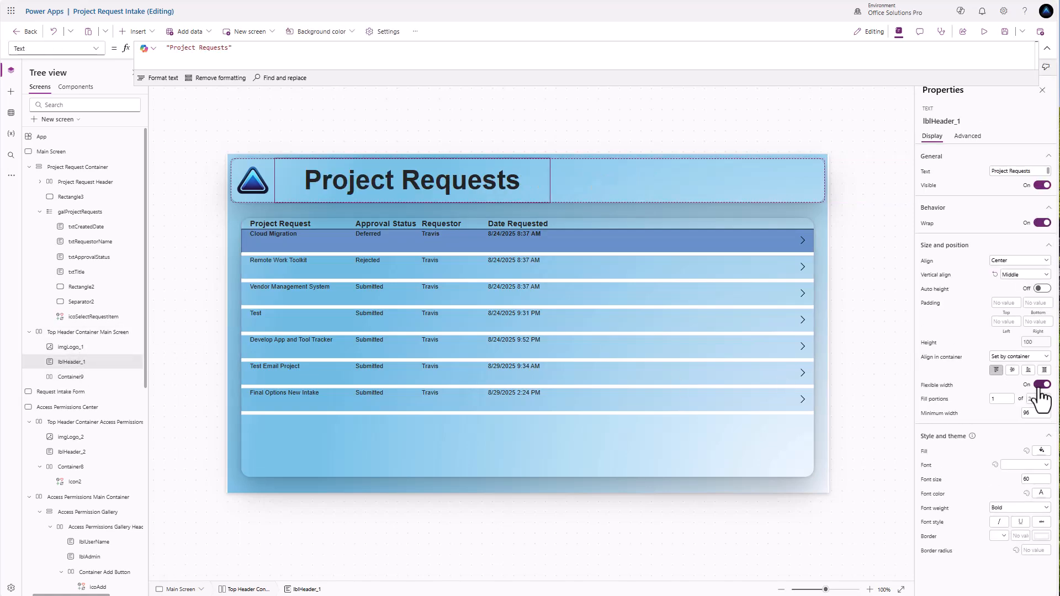
double_click(82, 381)
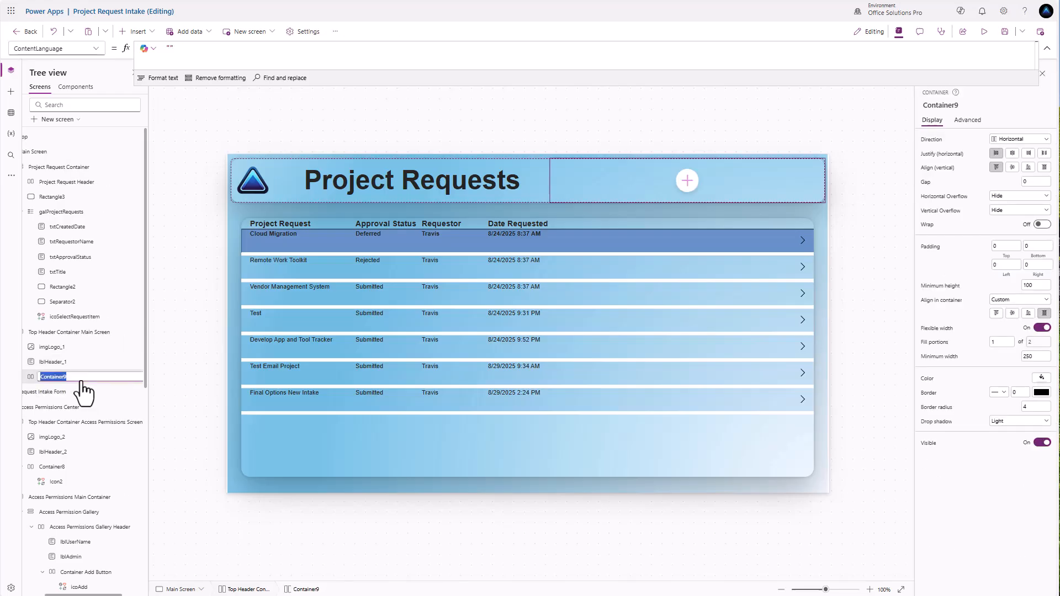
text(Header Container Button)
key(Return)
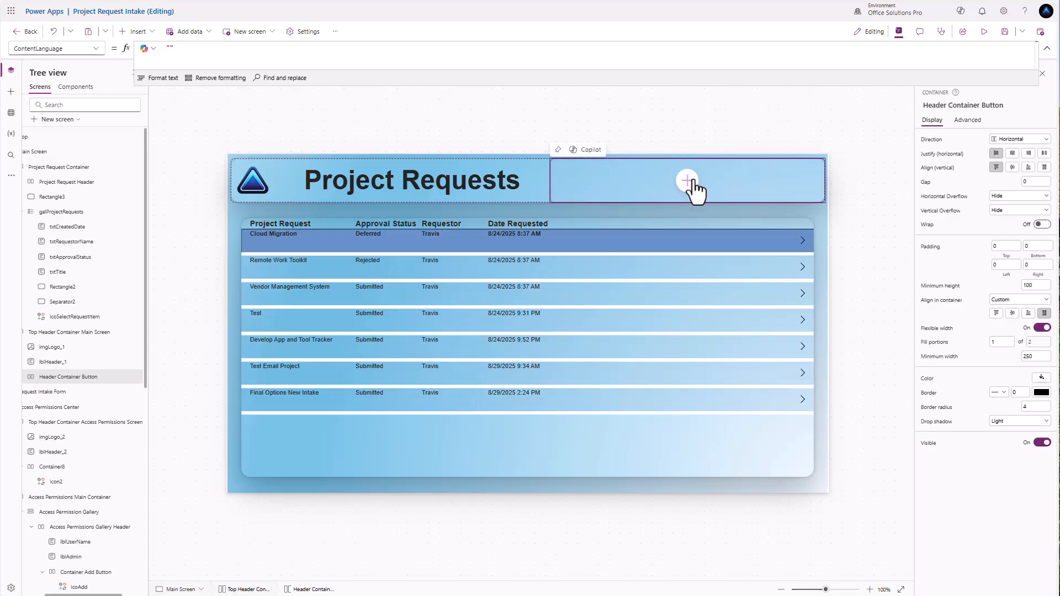
Step: Insert a Home icon in Header Container Button, justified to the horizontal end and vertically centered
click(687, 181)
text(home)
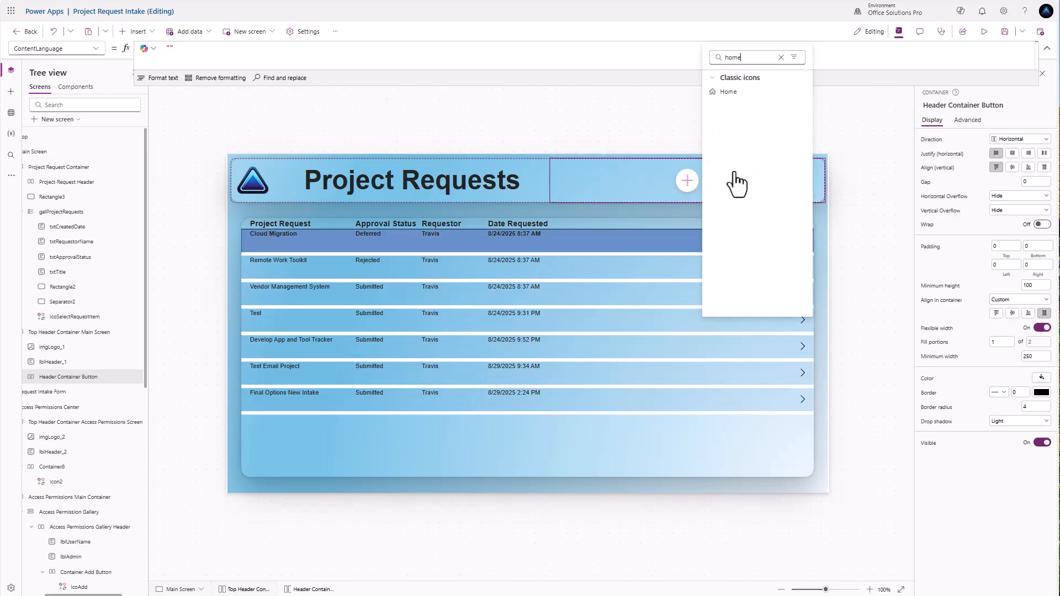
click(730, 94)
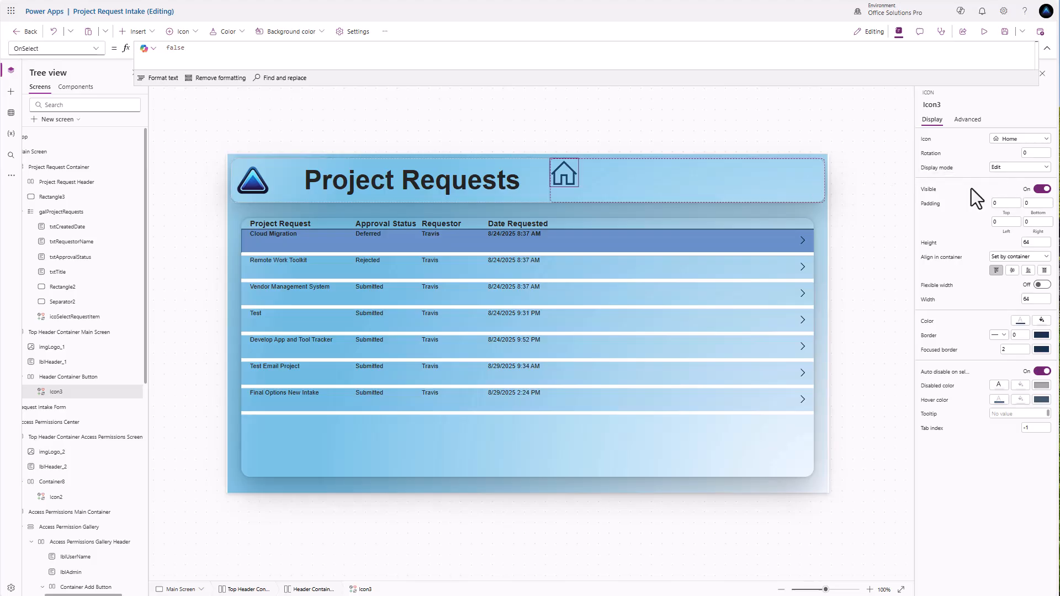
click(797, 184)
click(1028, 153)
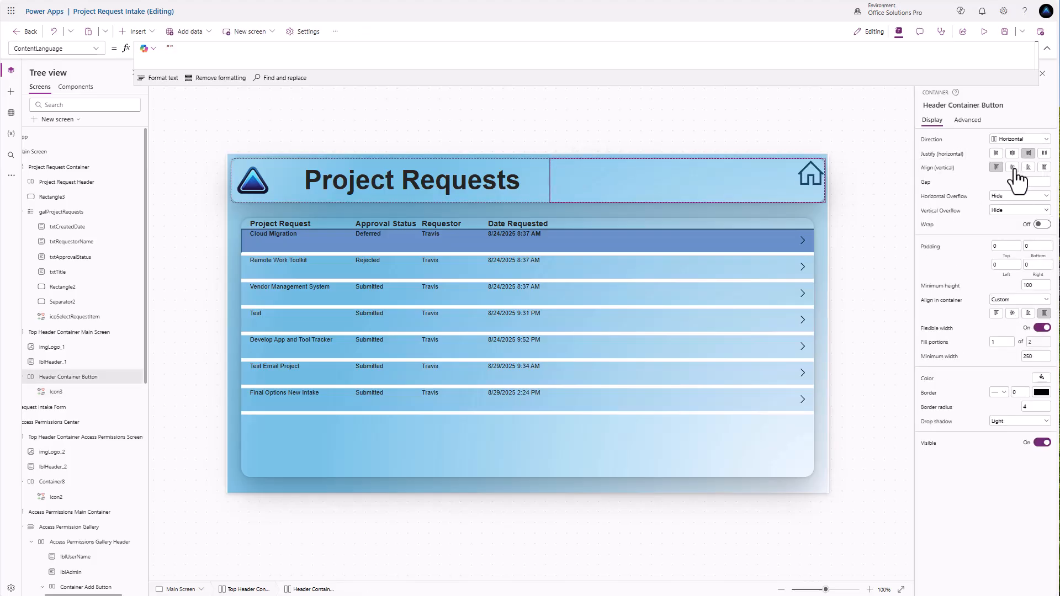
click(1012, 168)
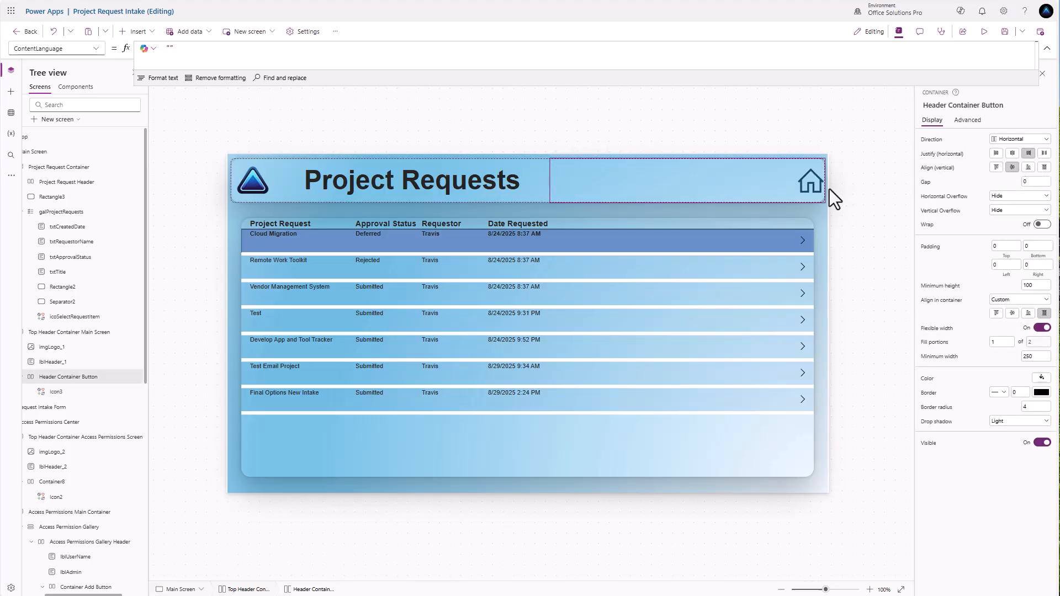
Step: Turn off Header Container Button's flexible width and set its width to 100, drop shadow to None and right padding to 20
click(1041, 328)
click(1032, 341)
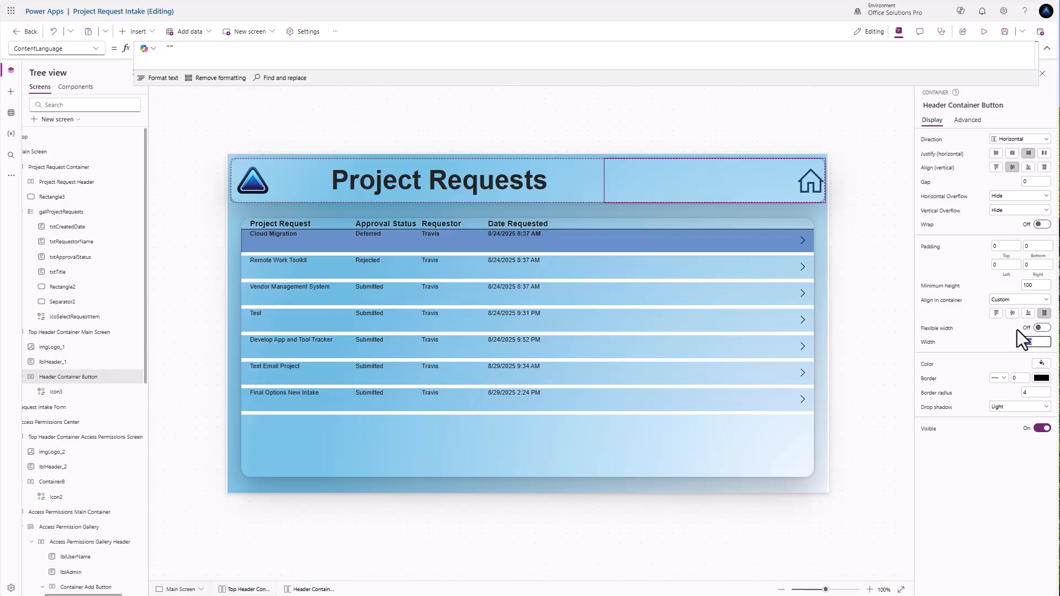
text(100)
click(1010, 408)
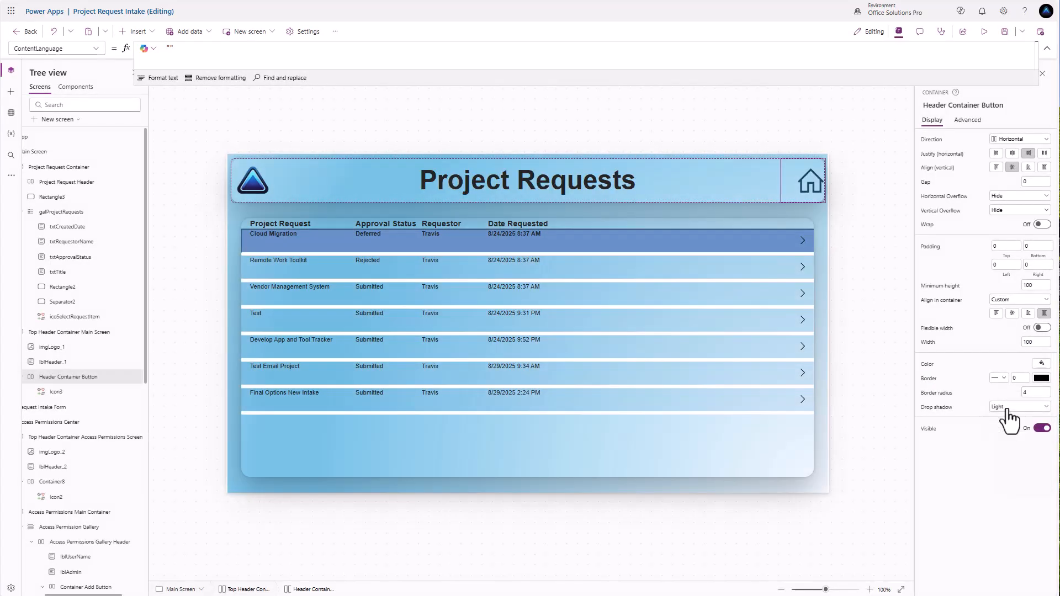
click(1009, 408)
click(1003, 419)
click(1036, 265)
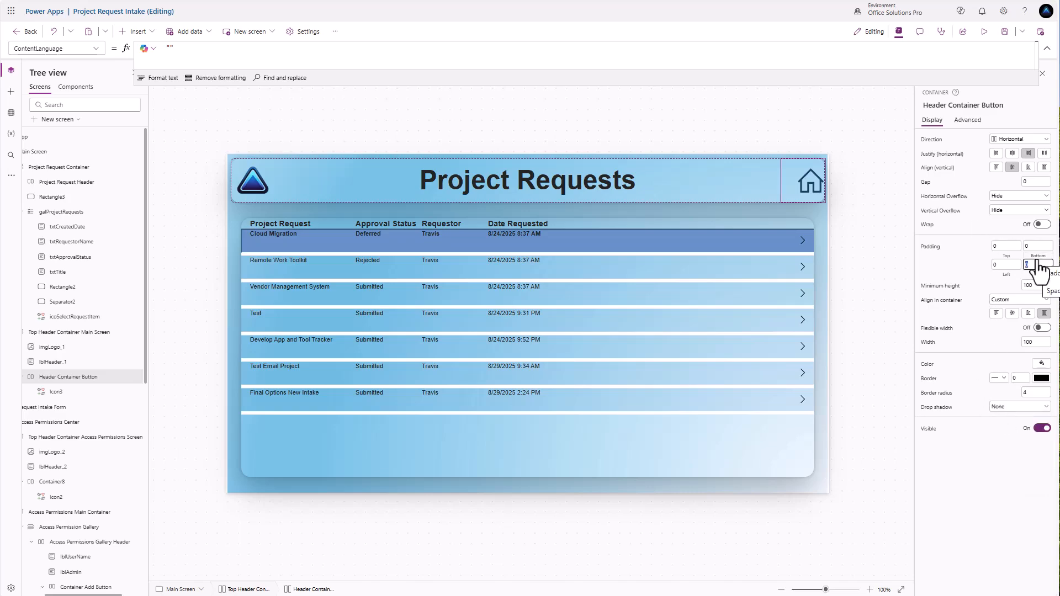
text(20)
click(974, 249)
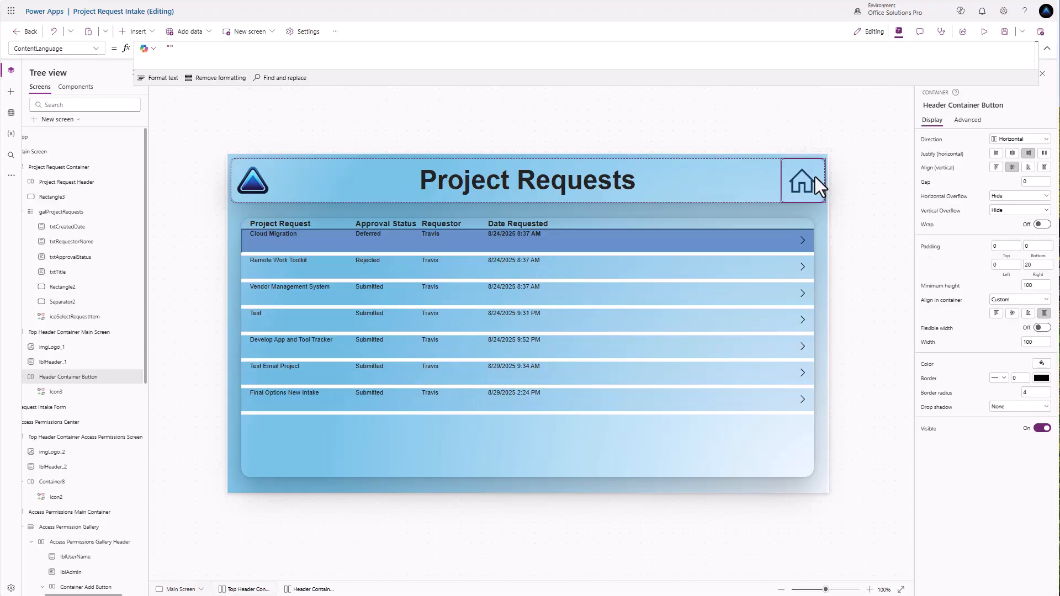
Step: Change the Main Screen's header icon from Home to Add user
click(802, 186)
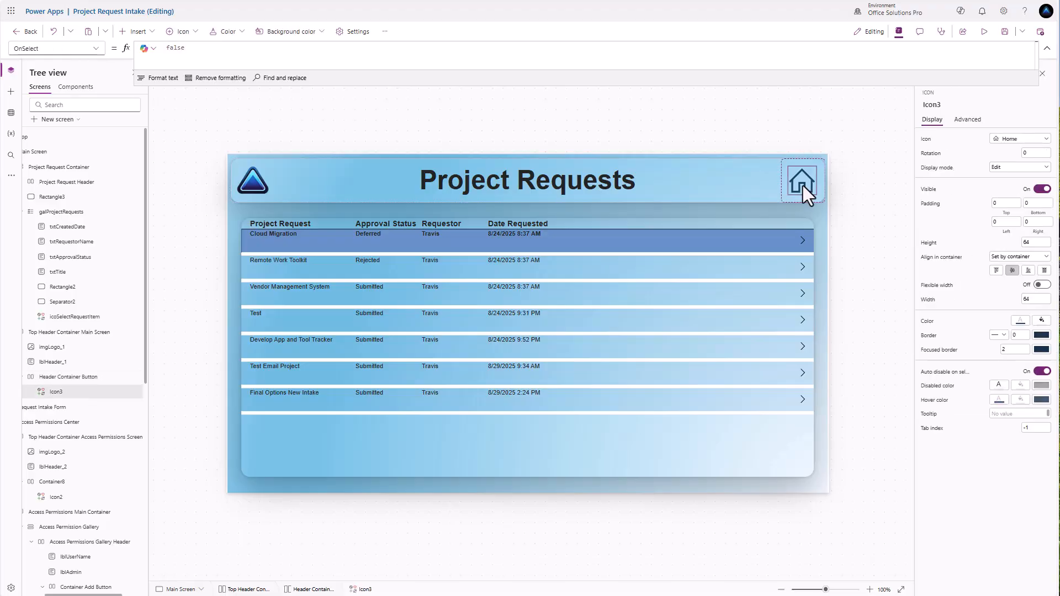
click(1021, 140)
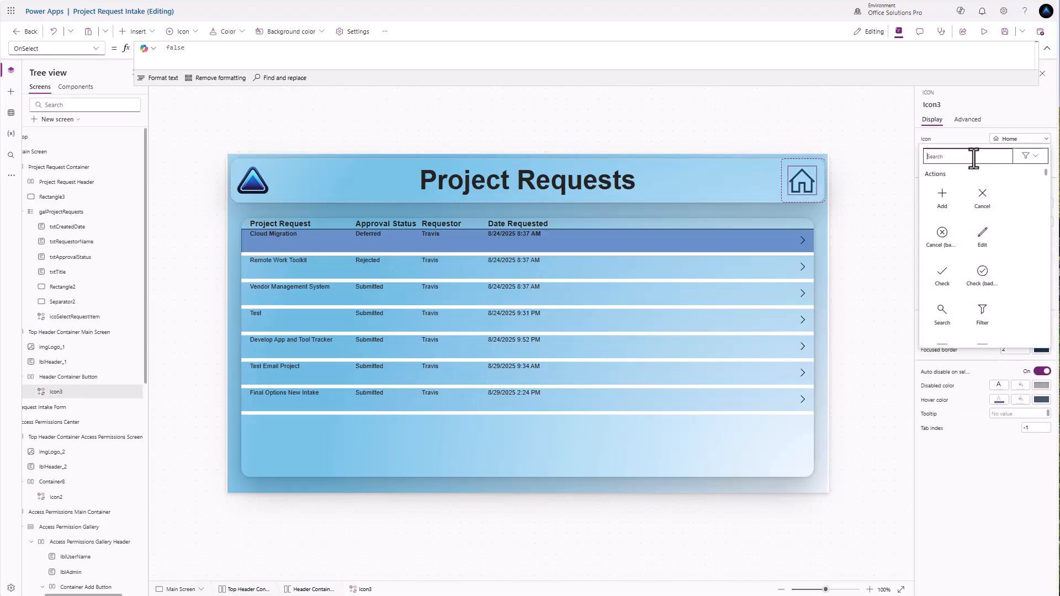
text(user)
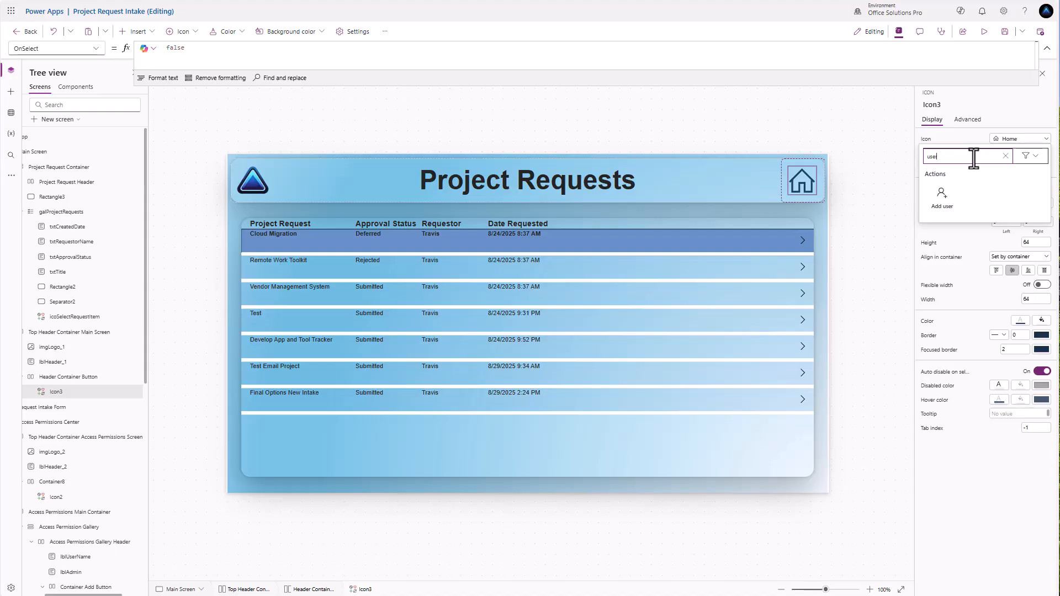
click(941, 196)
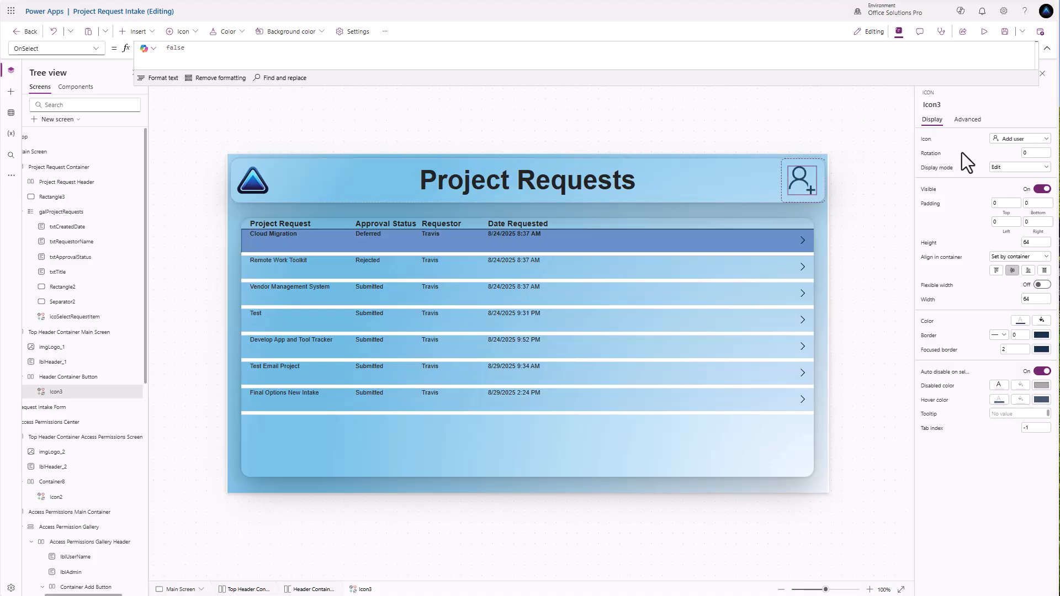
Step: Set the Add user icon's BorderStyle property to BorderStyle.None
click(976, 127)
click(981, 475)
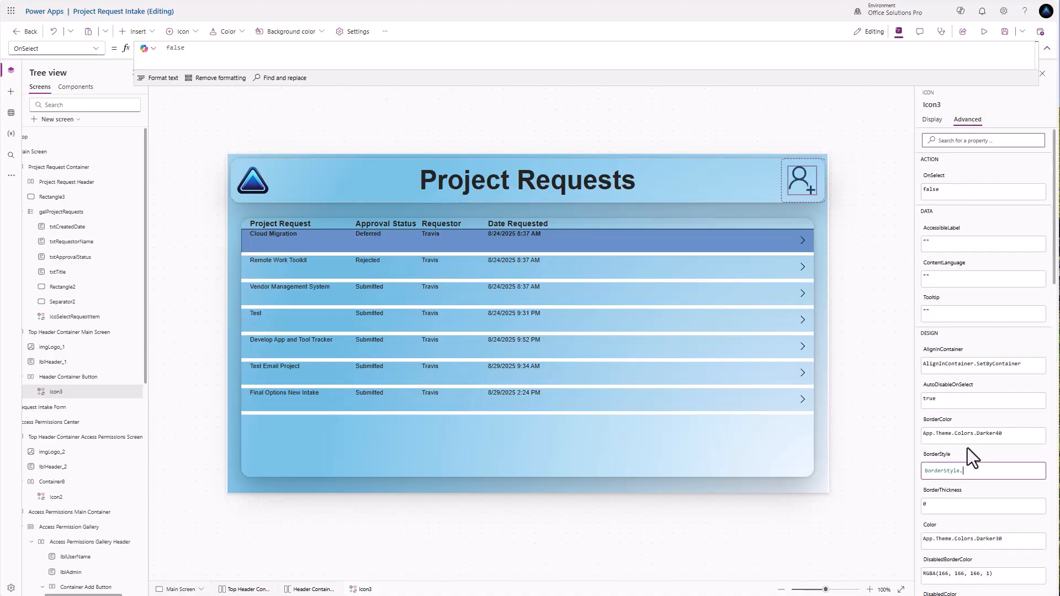
key(BackSpace)
text(None)
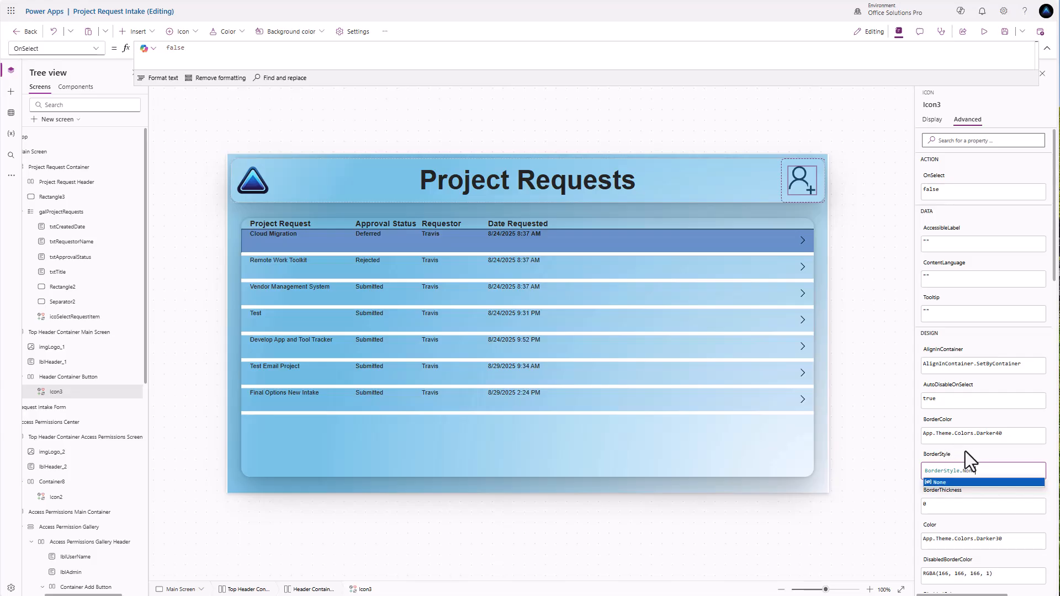
key(Return)
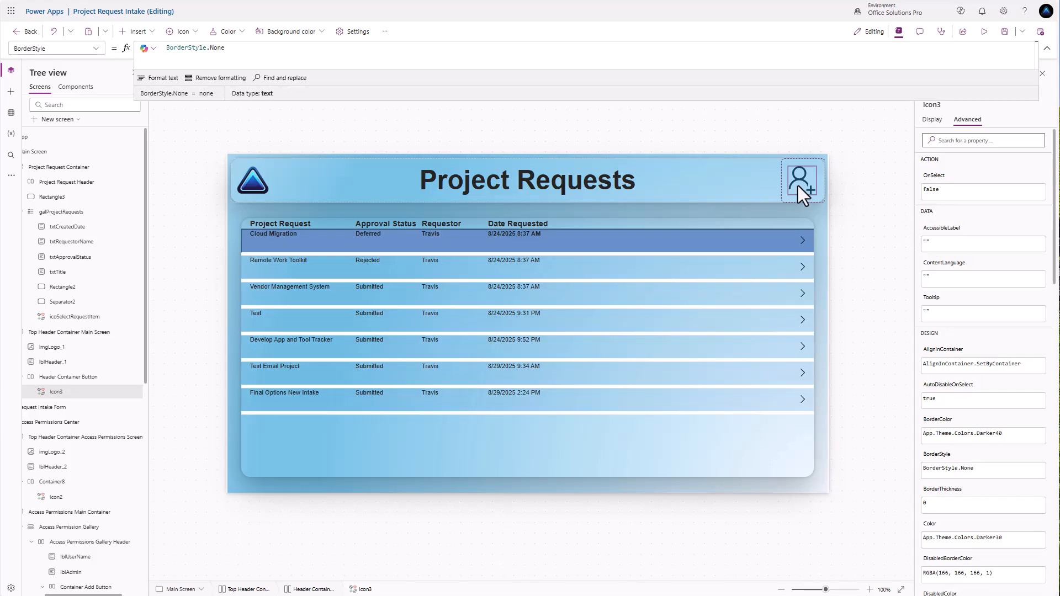
Step: Set the Add user icon's OnSelect formula to Navigate('Access Permissions Center',ScreenTransition.Fade) and test the navigation
click(797, 185)
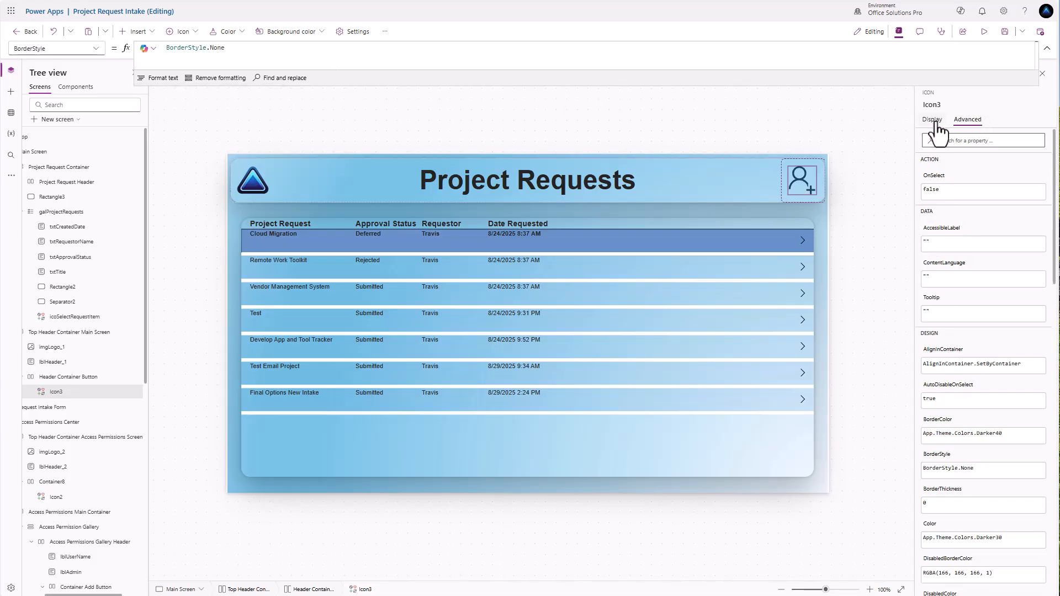
click(939, 189)
click(197, 48)
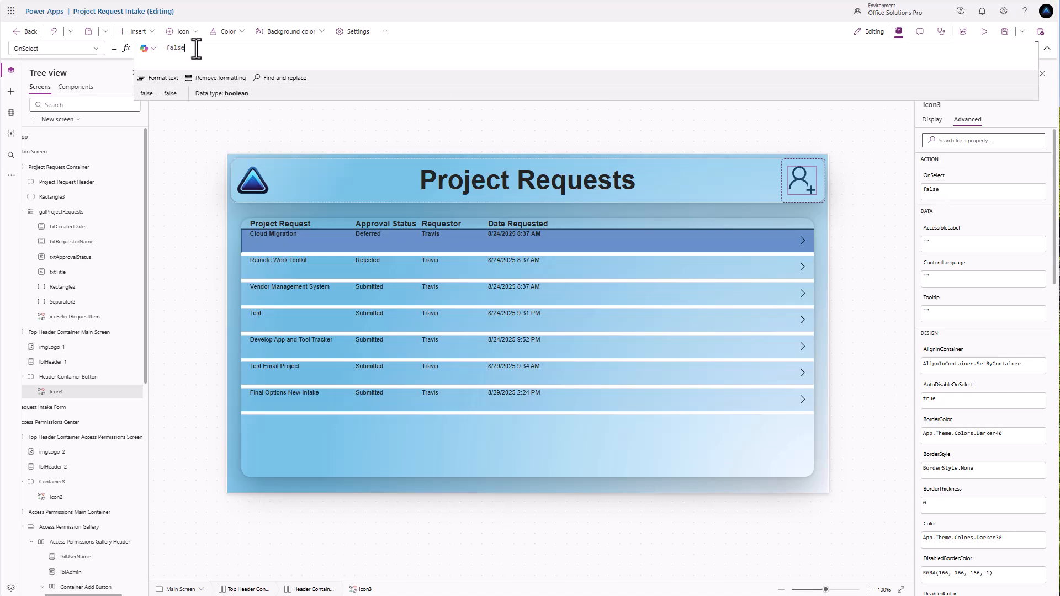
key(ctrl+a)
text(Navi)
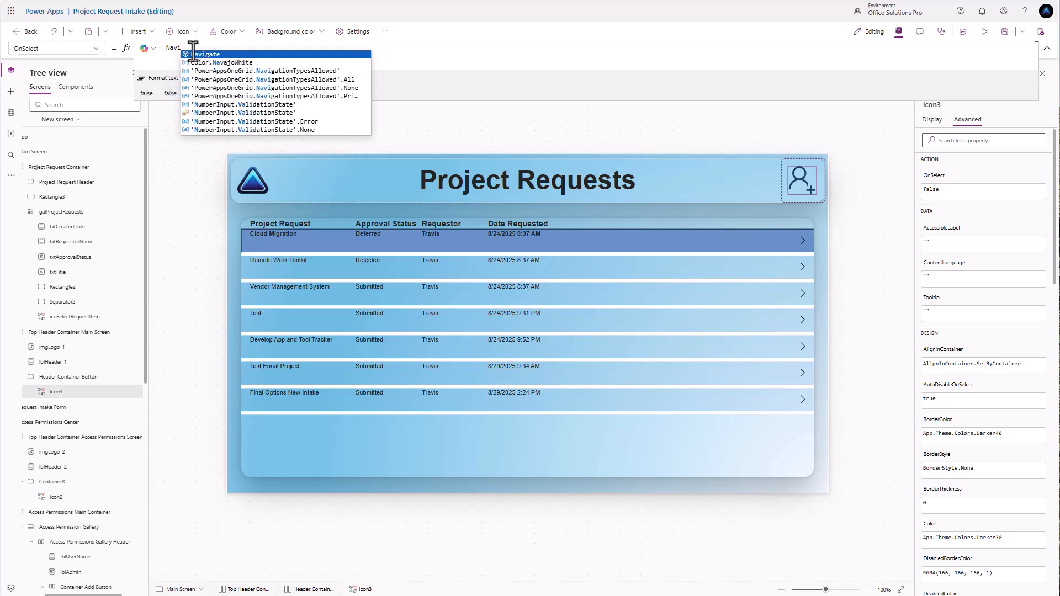
text(gate()
key(Tab)
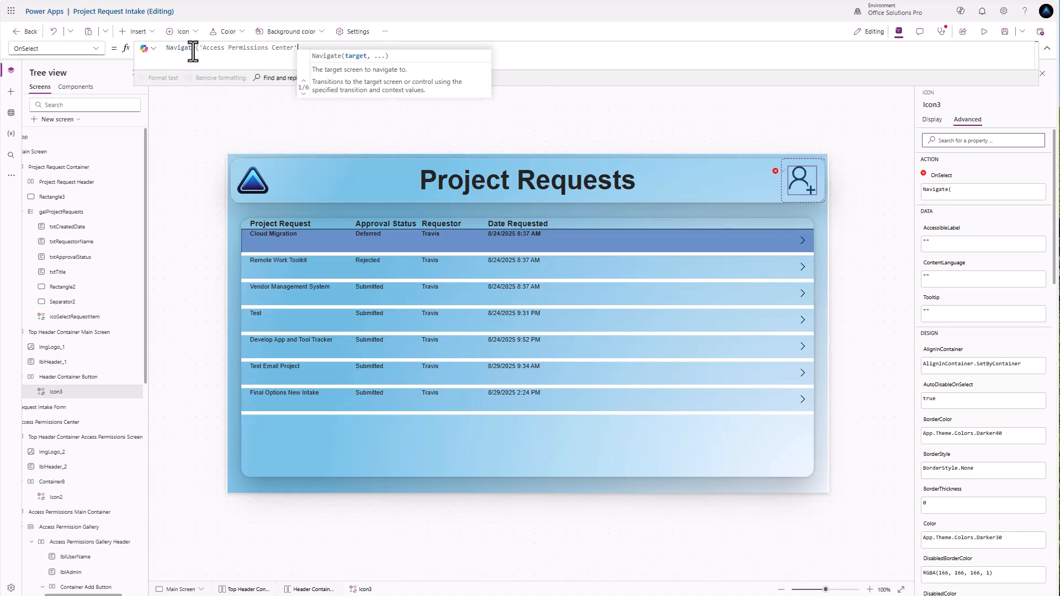
text(,)
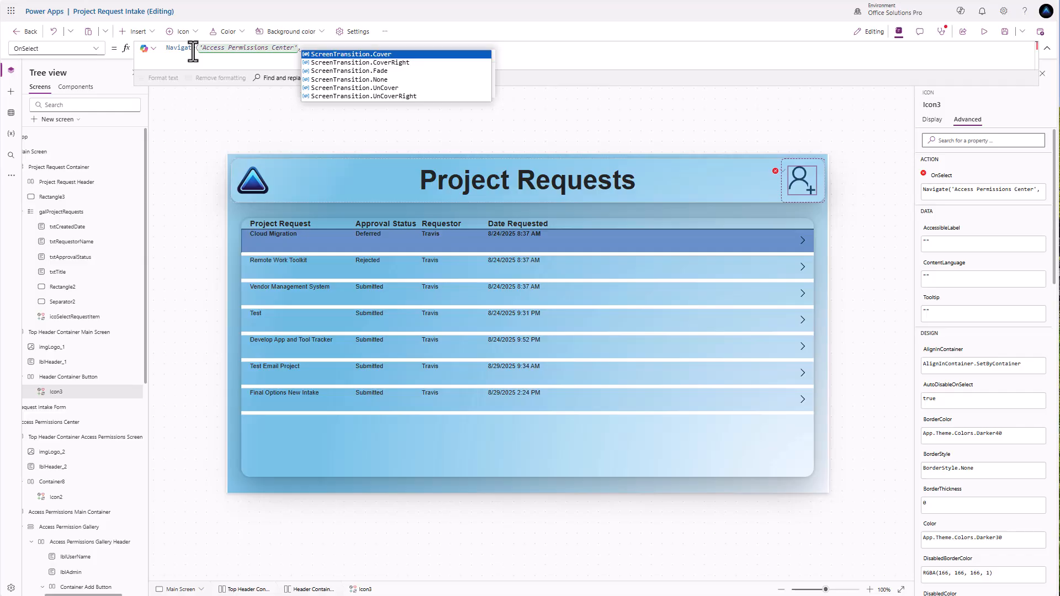
key(Down)
key(Down)
key(Tab)
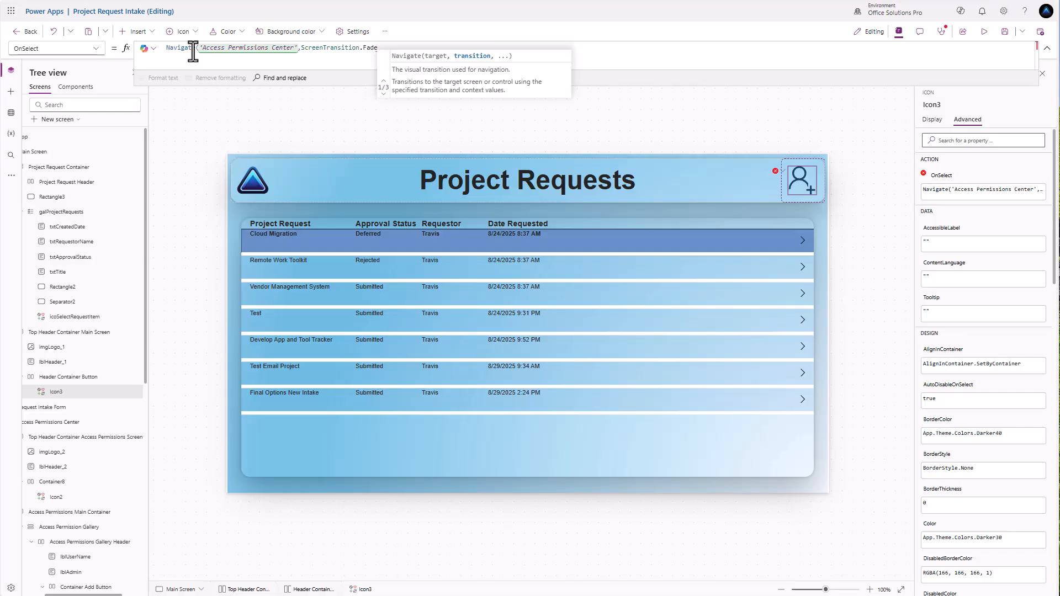
text())
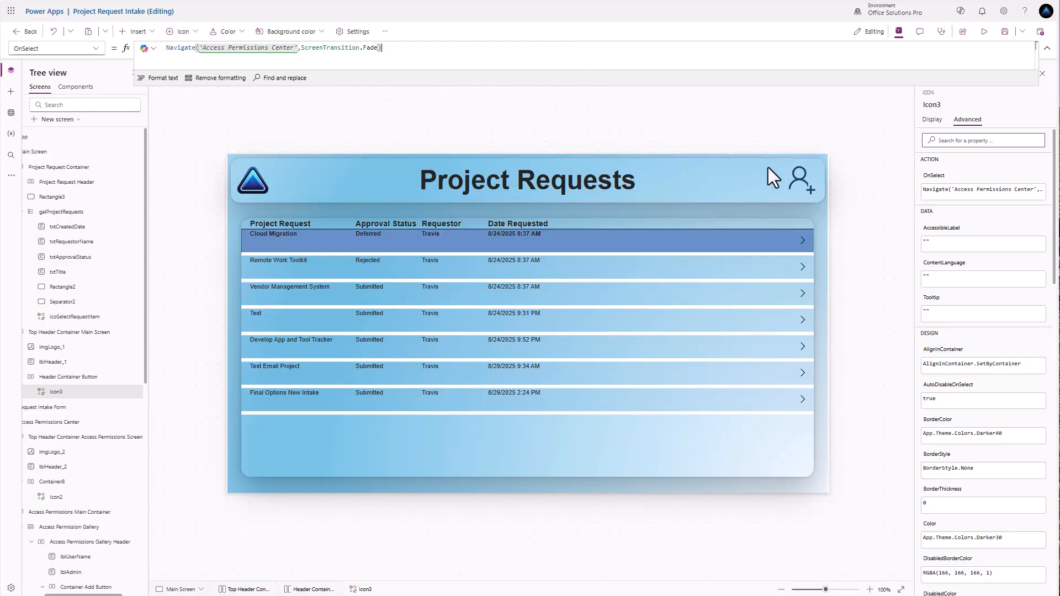
alt+click(801, 188)
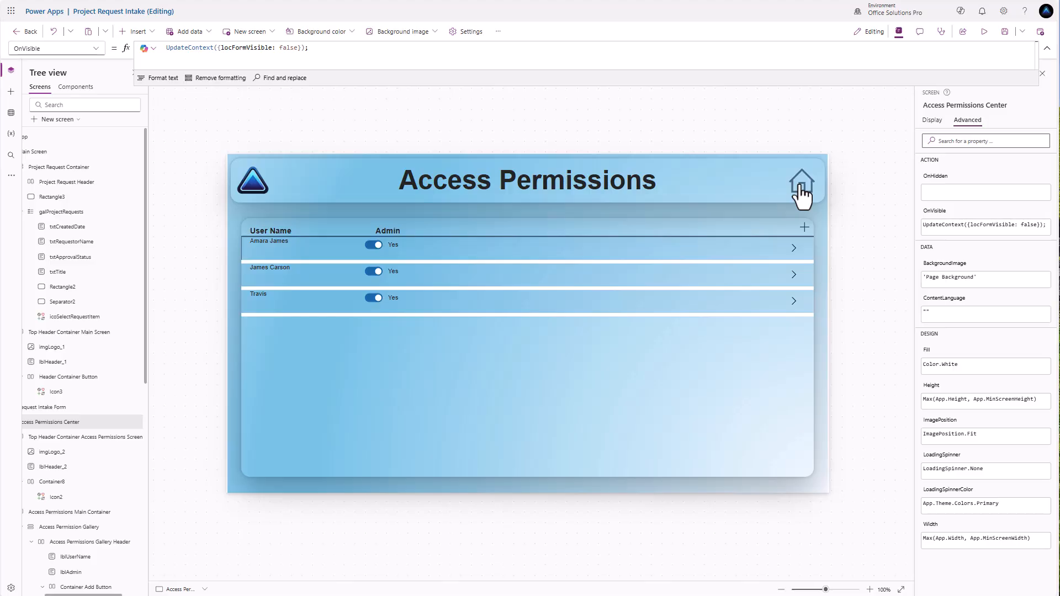
Step: Set the Access Permissions home icon's BorderStyle to BorderStyle.None and test its navigation back to the Main Screen
click(801, 186)
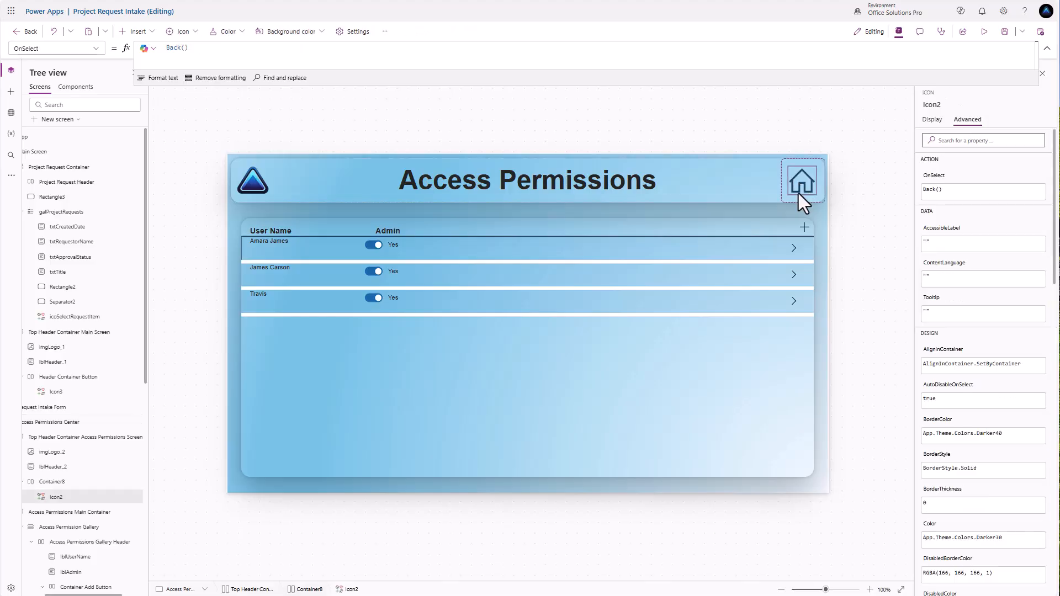
click(983, 469)
key(BackSpace)
key(BackSpace)
key(BackSpace)
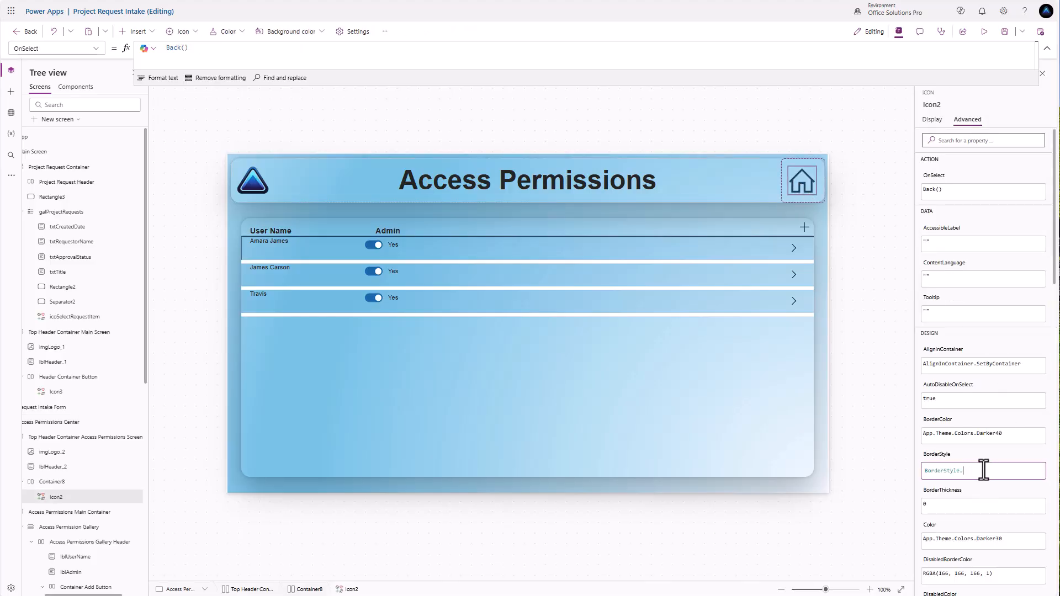
text(None)
key(Return)
alt+click(801, 191)
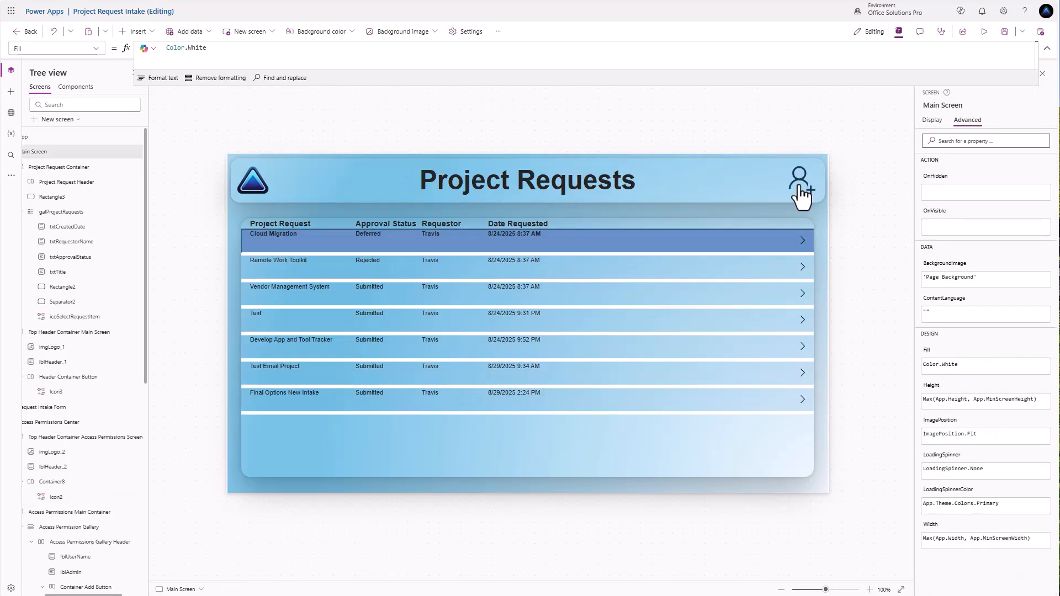
Step: Test the Main Screen's Add user icon navigation to the Access Permissions screen and back
alt+click(800, 191)
alt+click(801, 191)
click(801, 189)
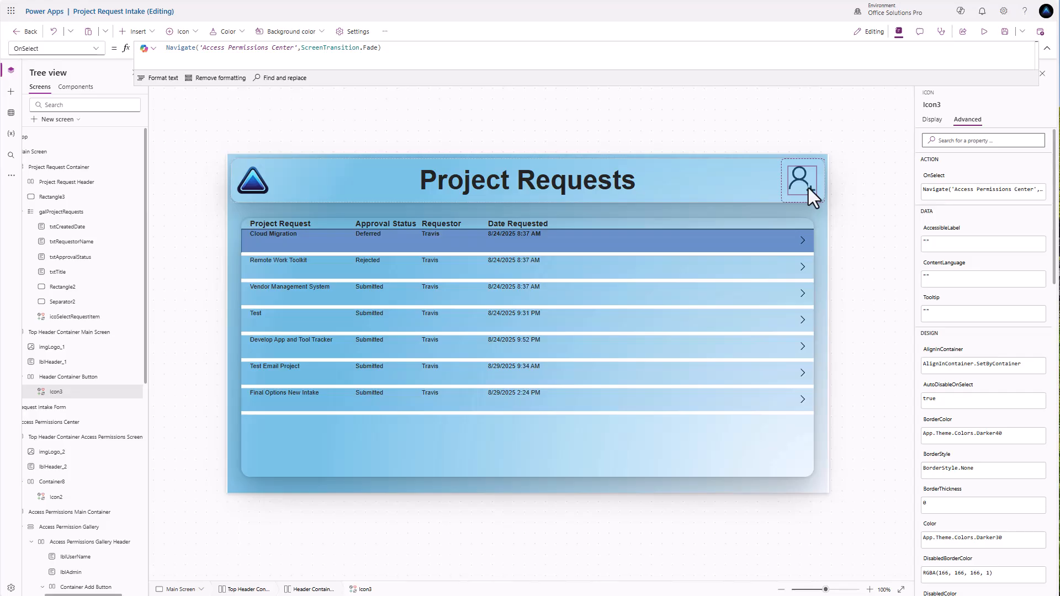
click(222, 107)
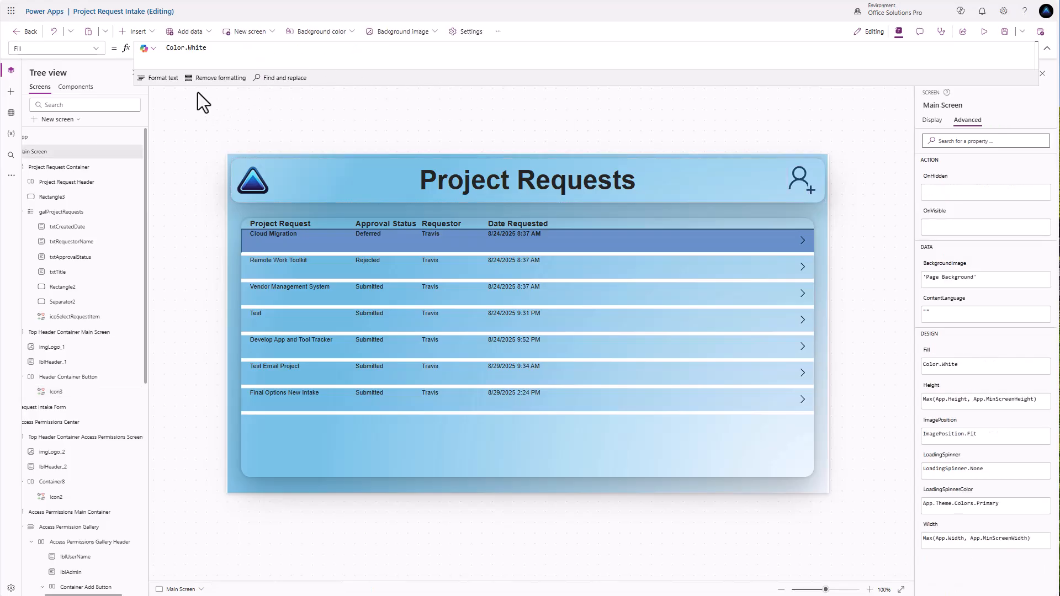
Step: Open the App object's OnStart formula and begin a new statement after the gblFormMode line with IfError(Set(gblRole,
click(43, 138)
click(96, 49)
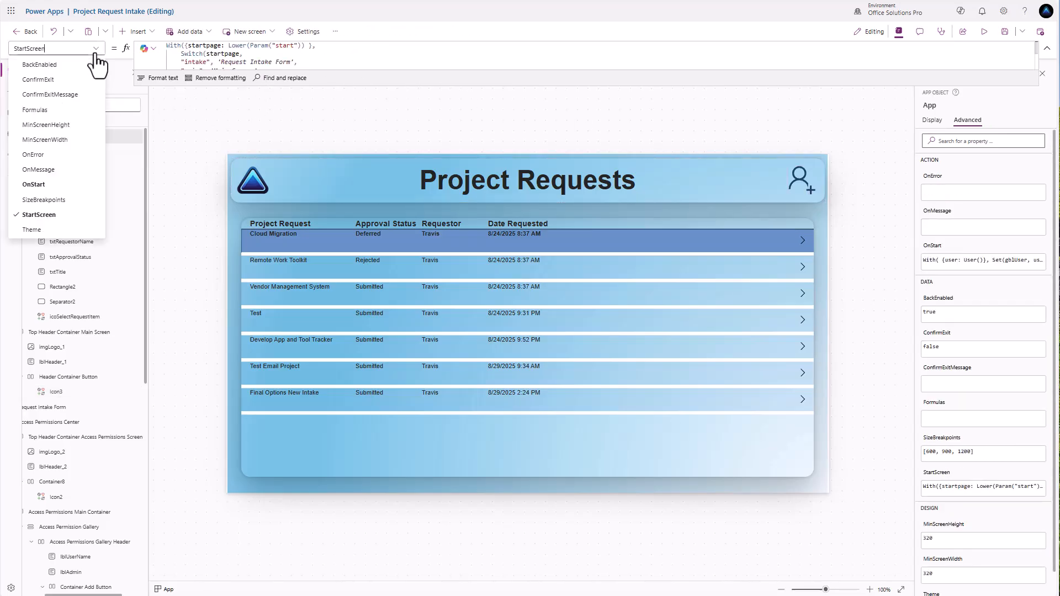
click(35, 184)
click(315, 83)
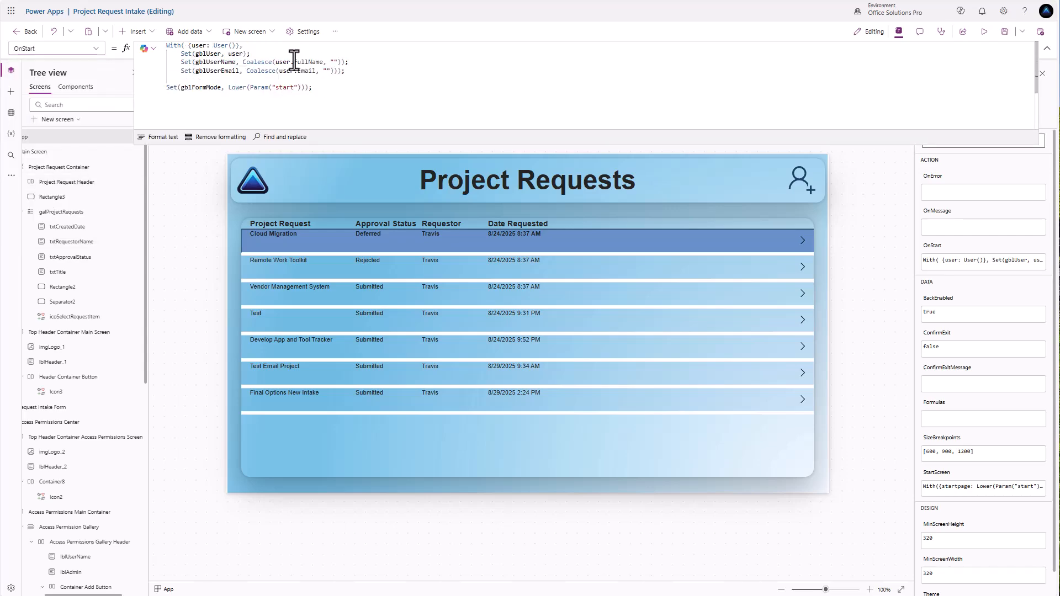
text(IfErr)
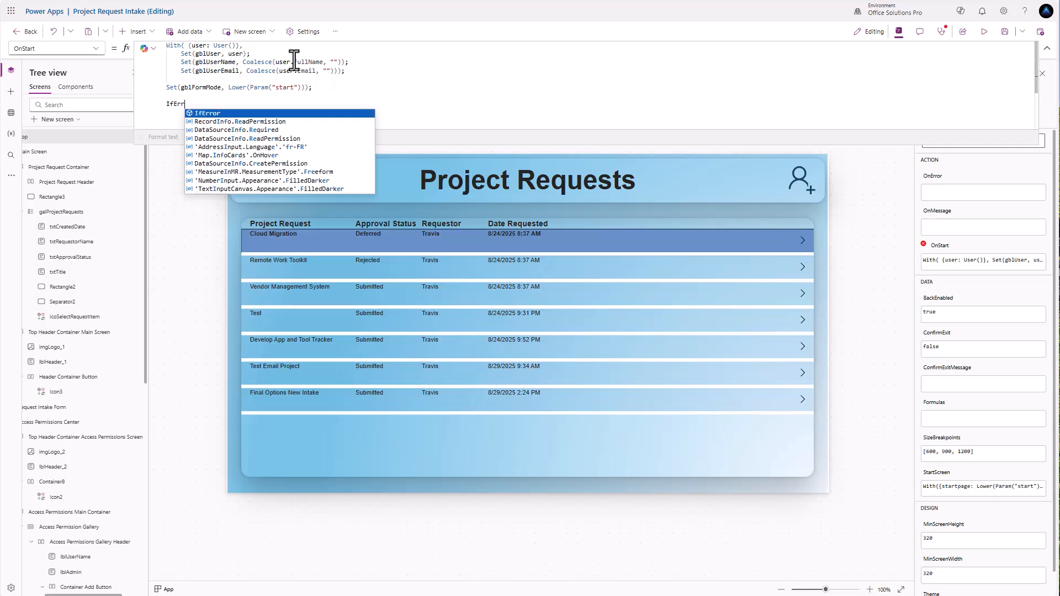
text(or(Set()
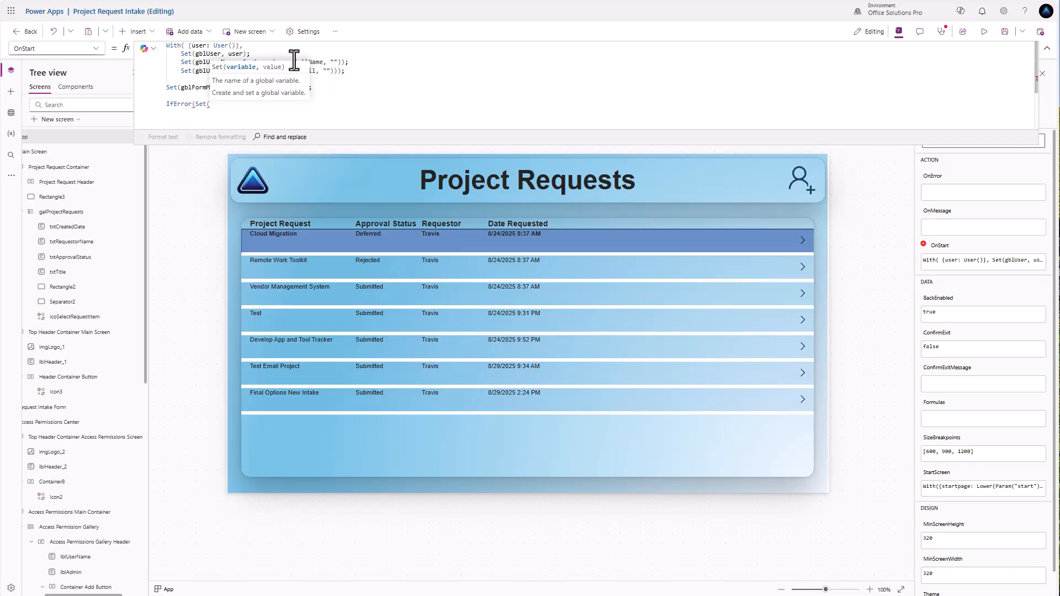
text(gbl)
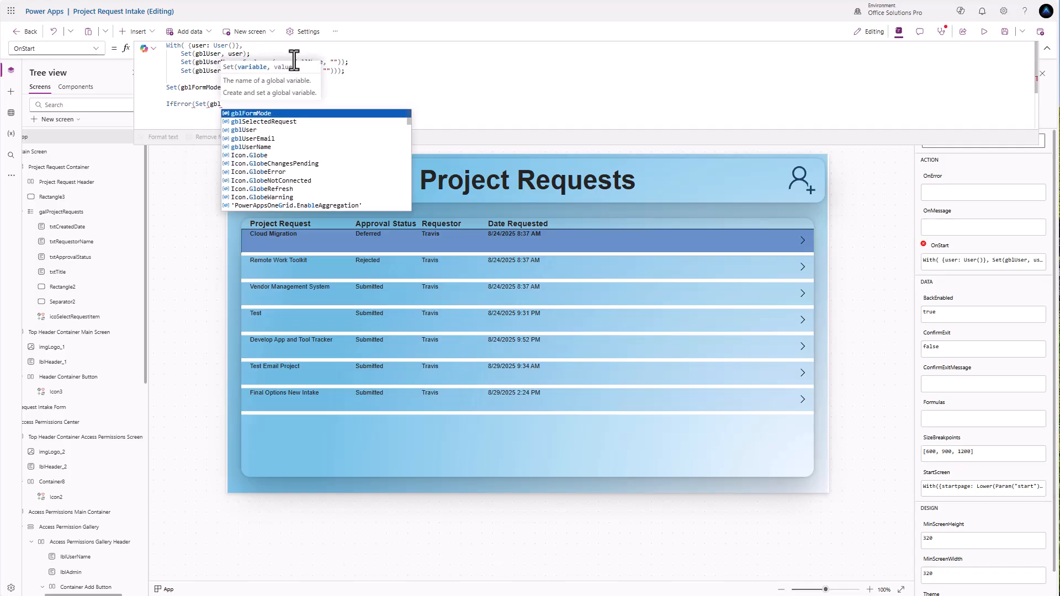
text(Role)
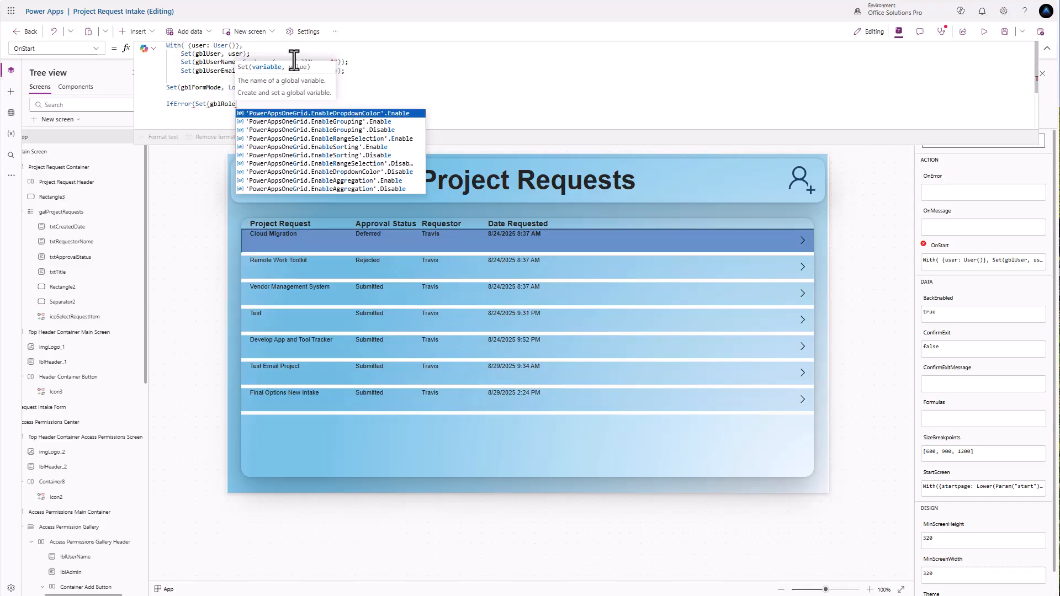
text(,)
key(shift+Return)
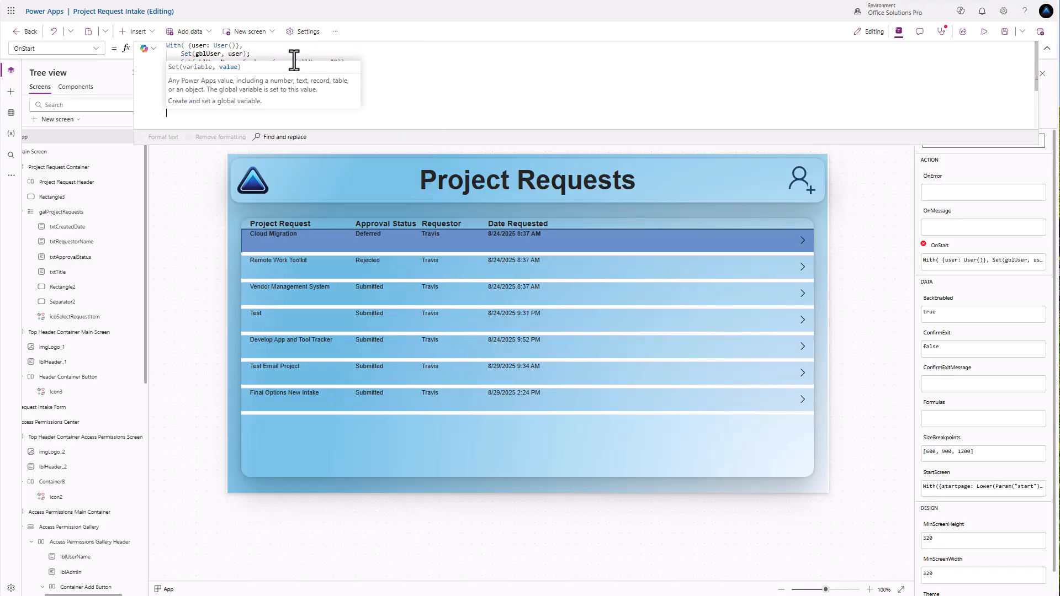
Step: Begin gblRole's value on a new line with First(Filter('Project Intake Permissions',
text(First)
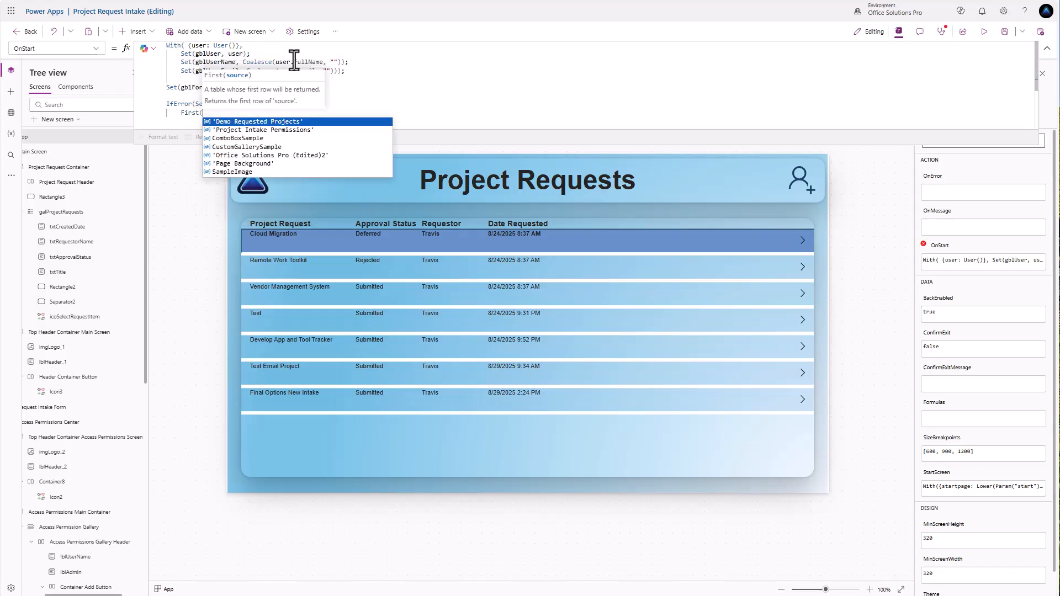
text((     Filter()
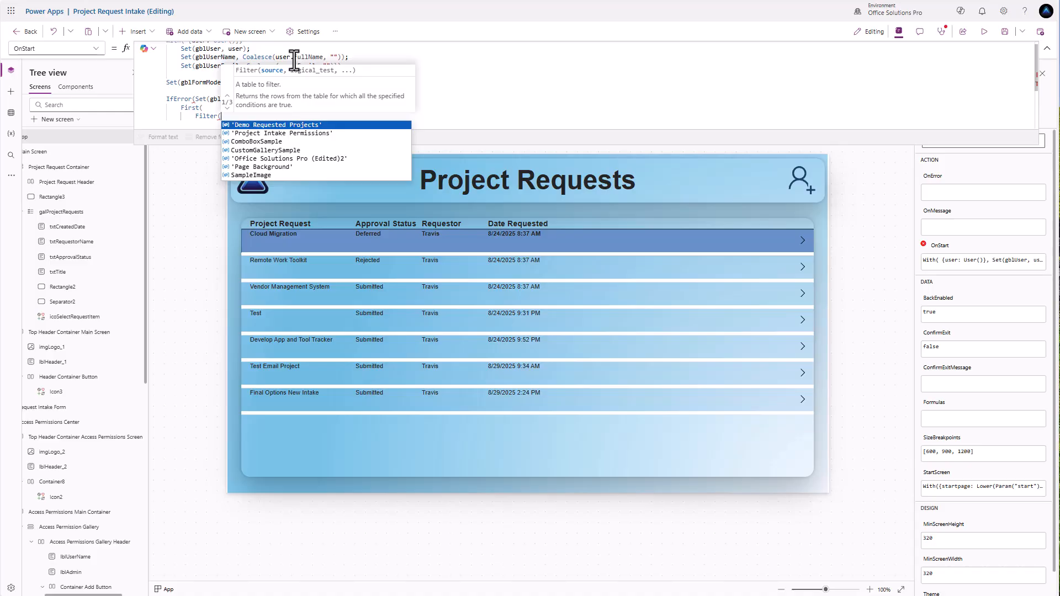
key(Down)
key(Tab)
text(,)
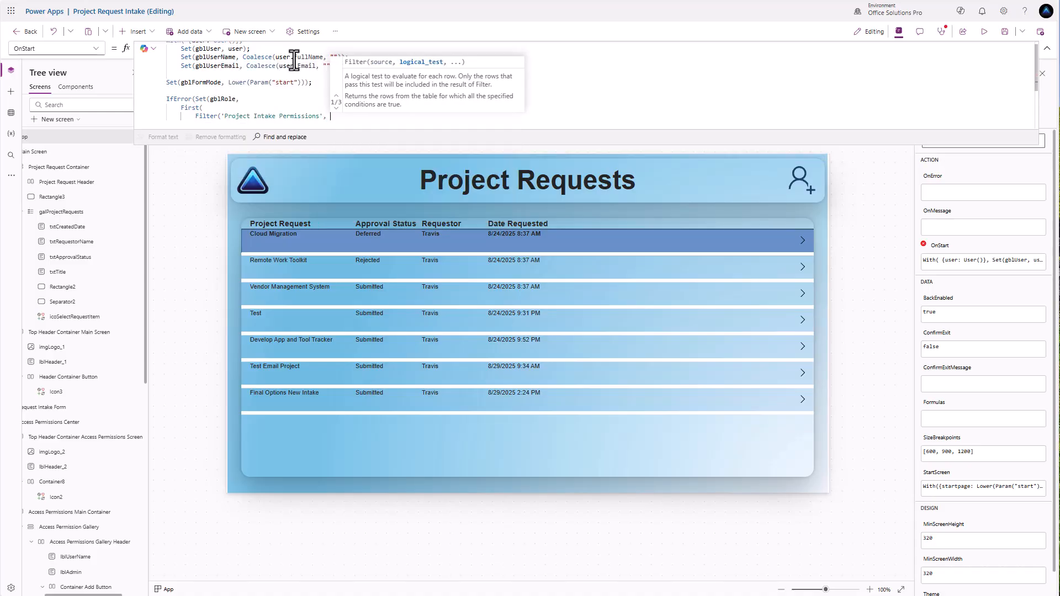
key(Return)
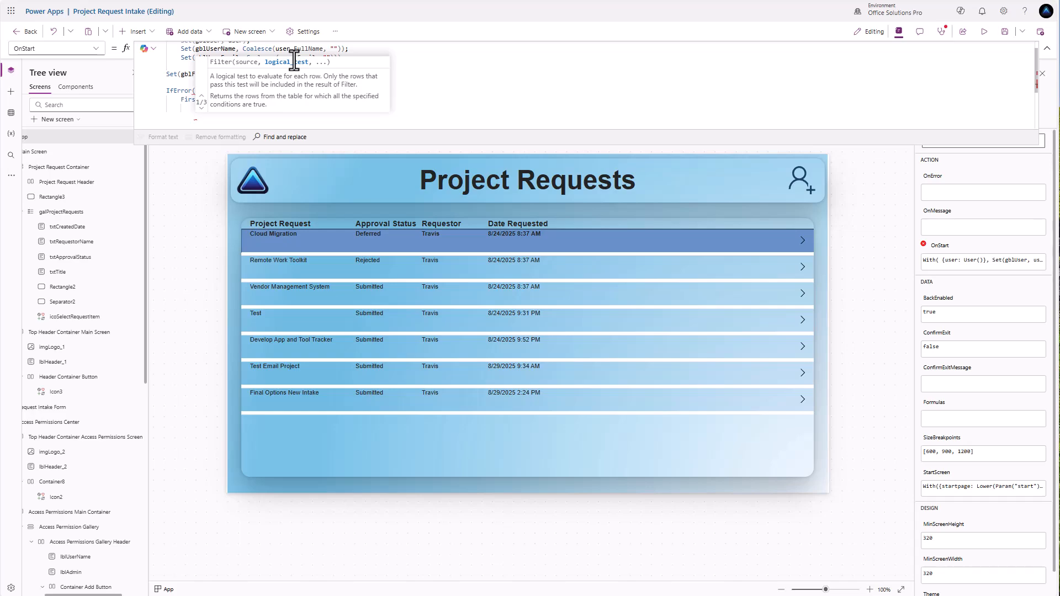
Step: Add the filter condition User.Email = gblUserEmail and close the Filter, First and Set calls, ending with a comma
text(User)
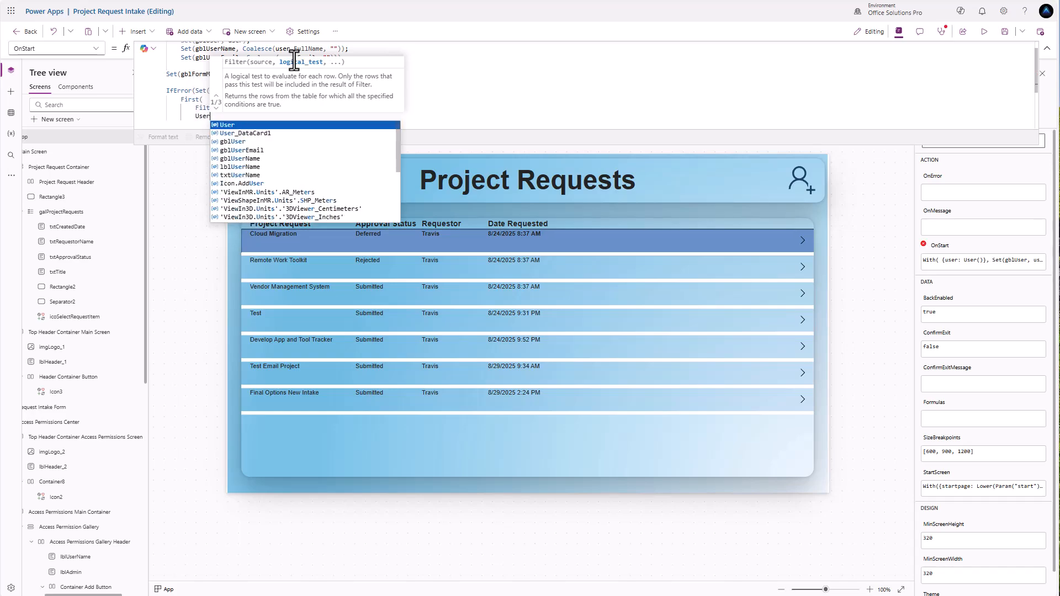
text(.Email )
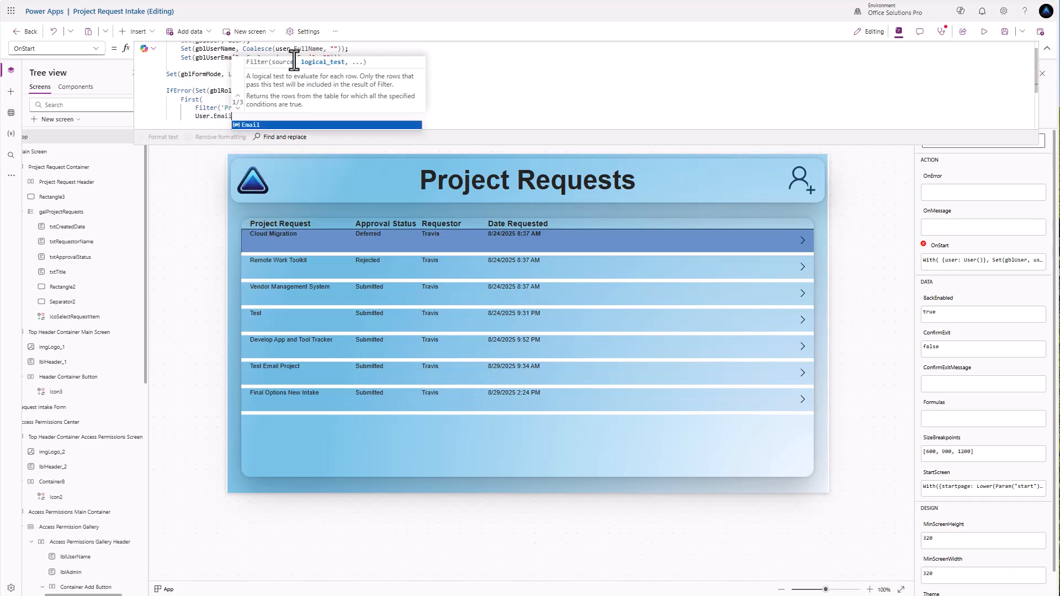
text(=)
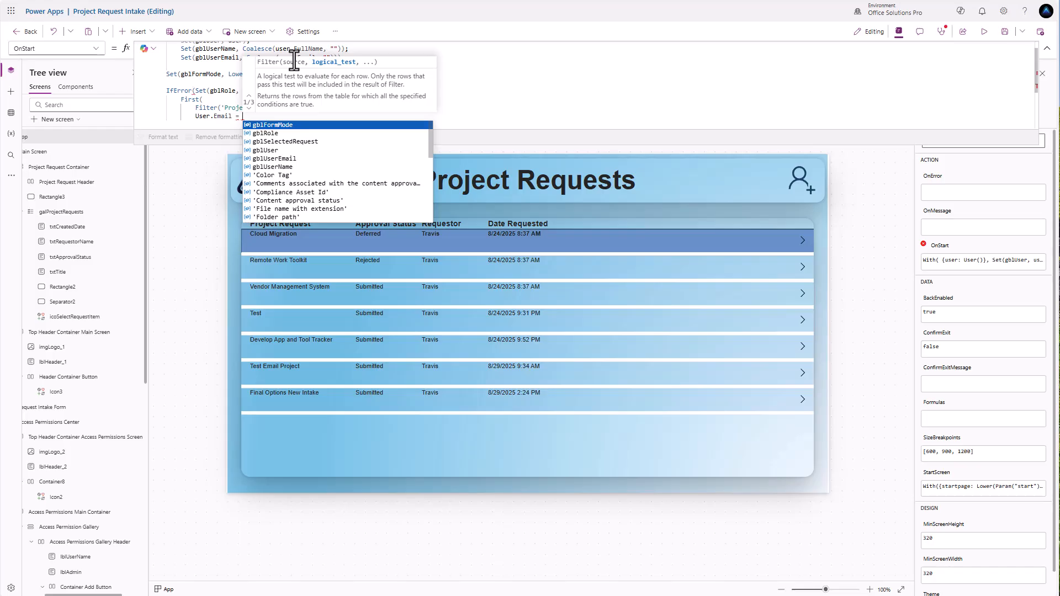
text( gblUser)
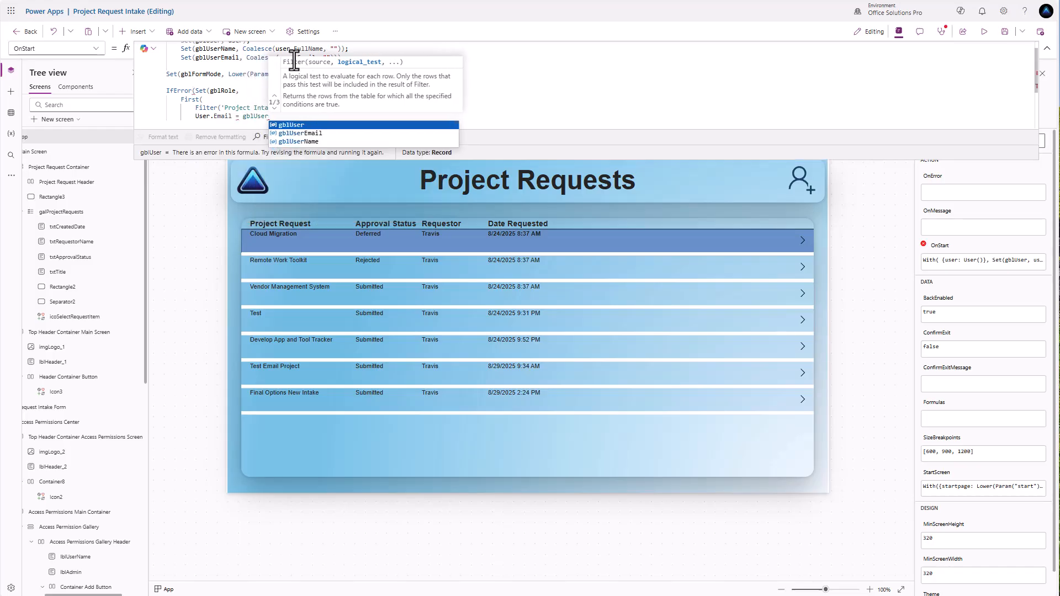
key(Down)
key(Tab)
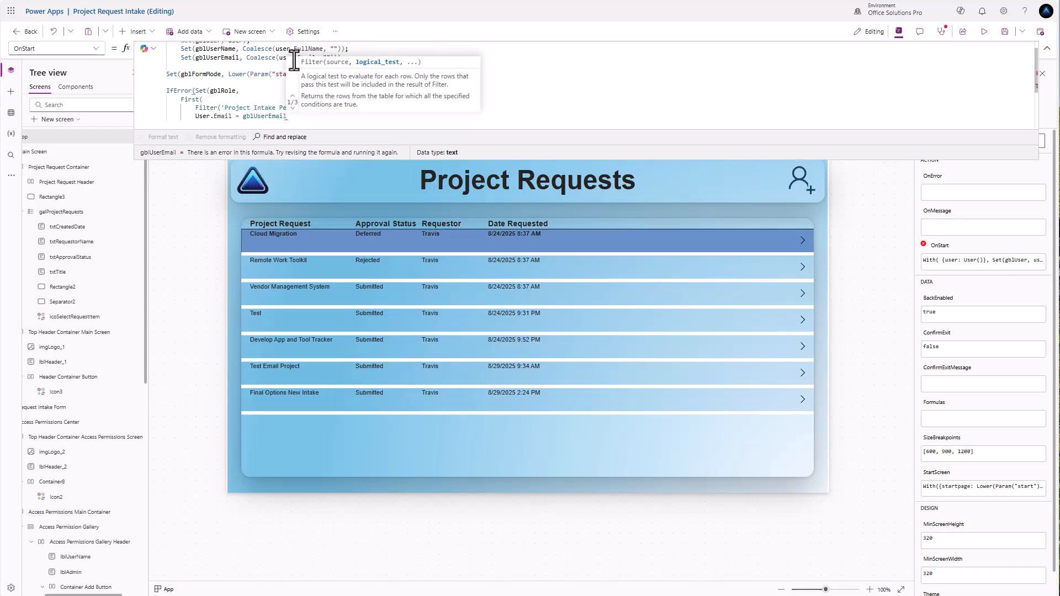
text())
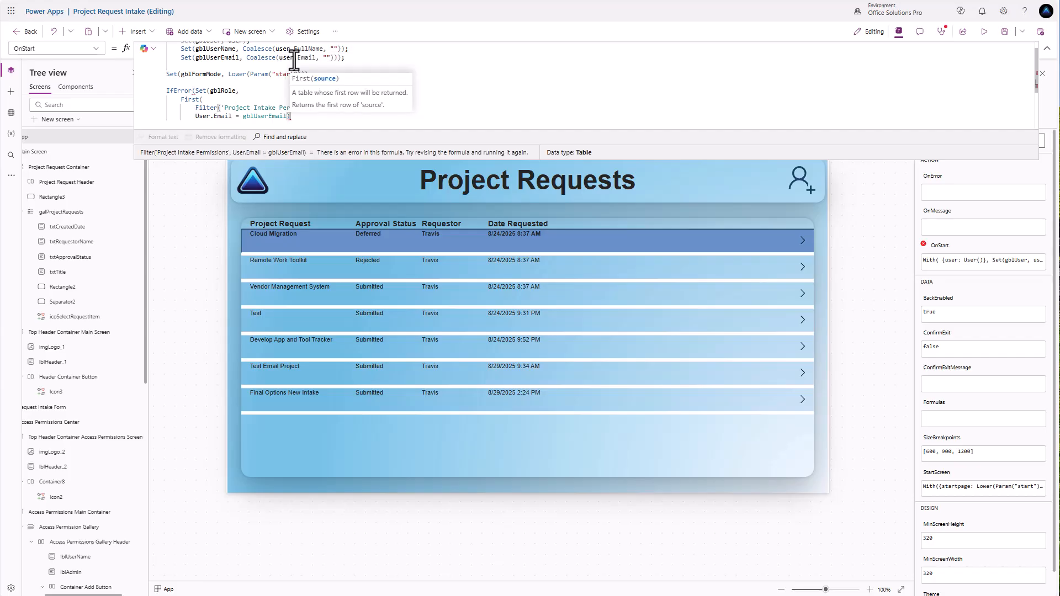
text()),)
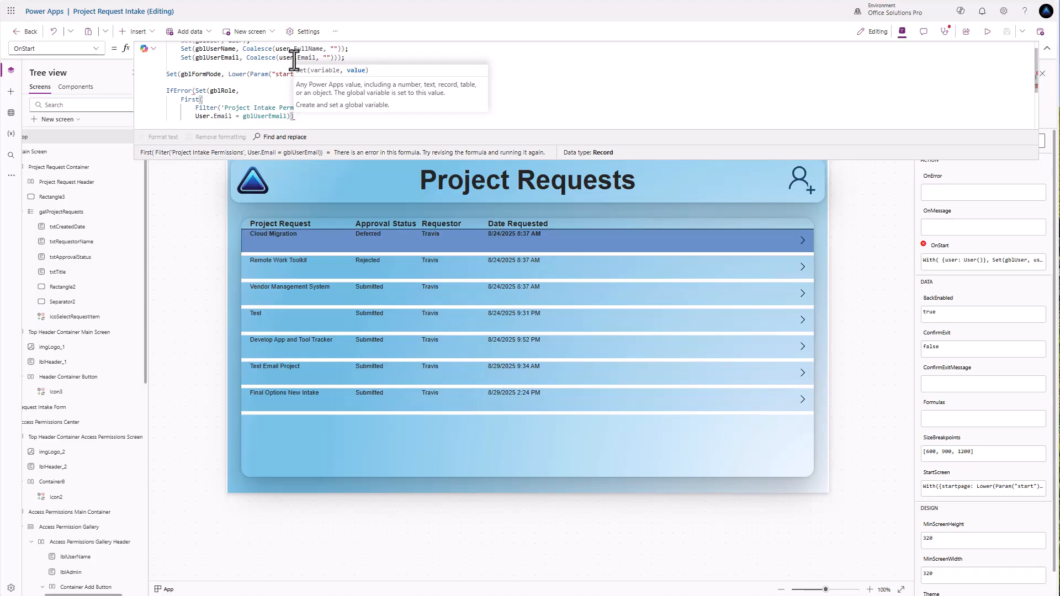
text())
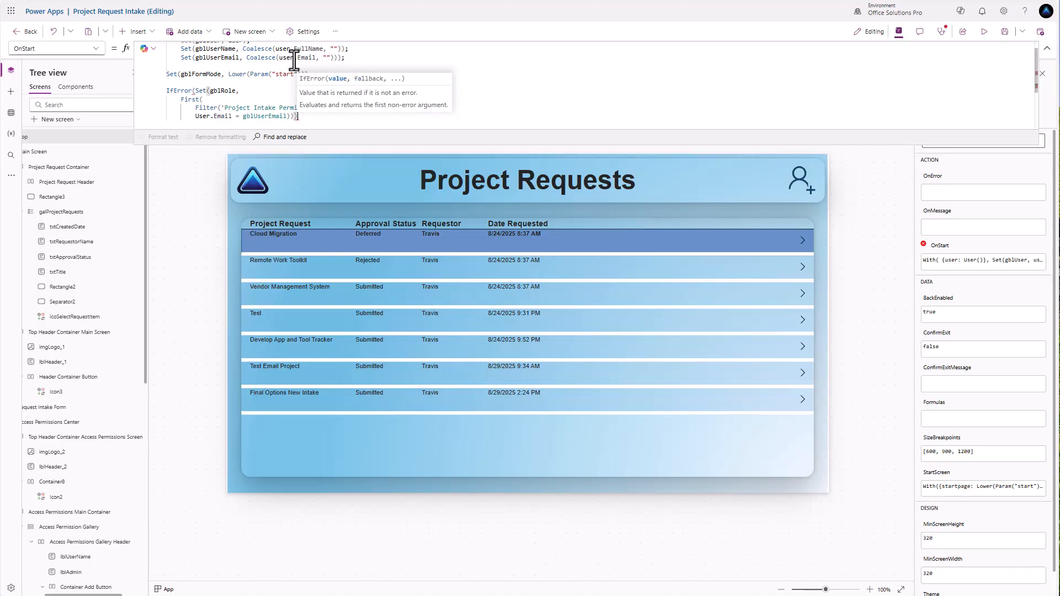
text(,)
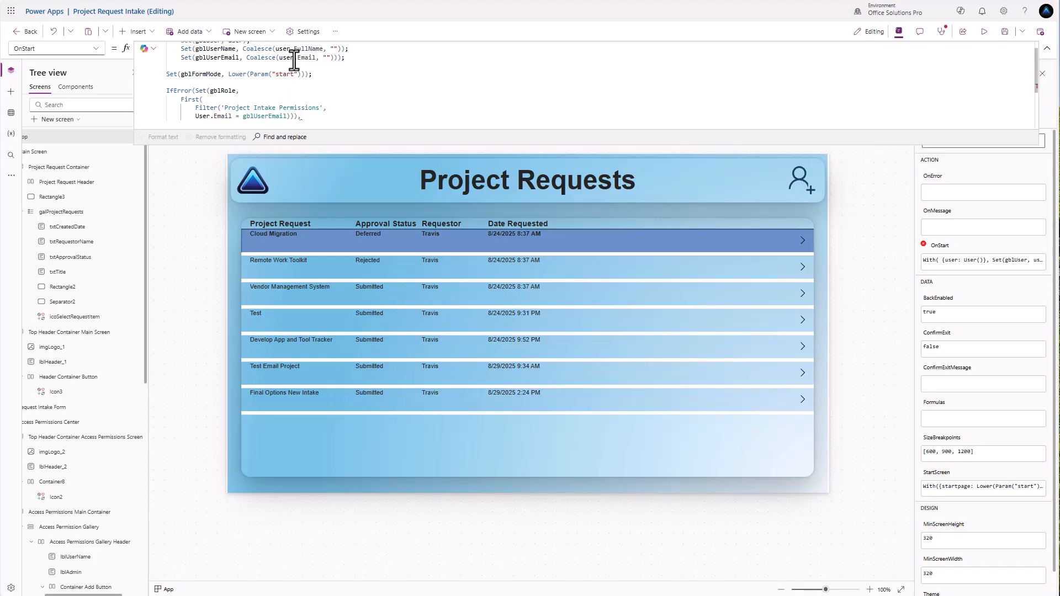
Step: Add Set(gblRole, Blank()) as the IfError fallback on a new line and end the statement with a semicolon
key(Return)
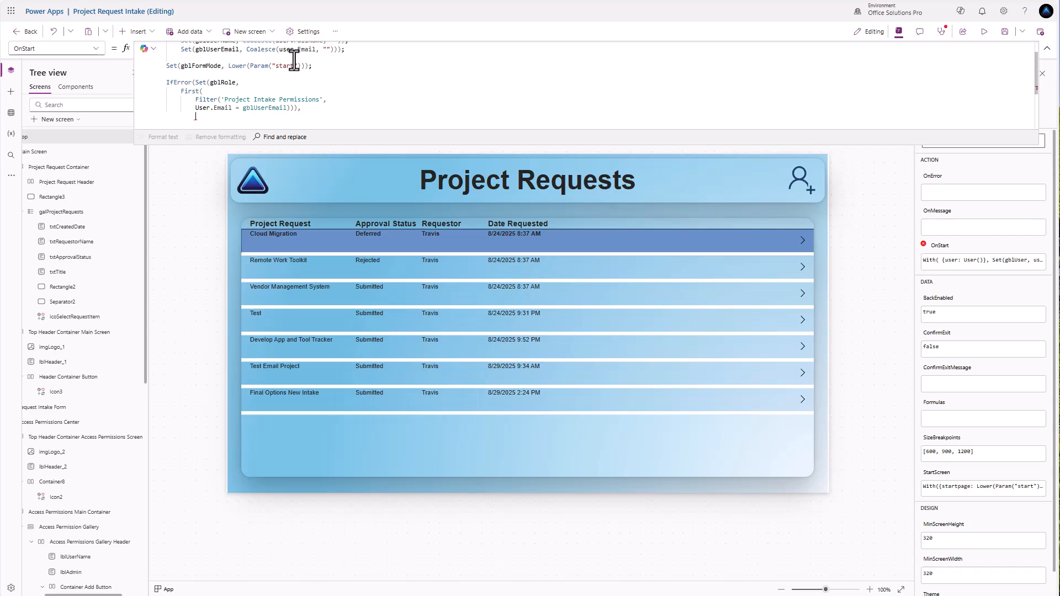
text(Se)
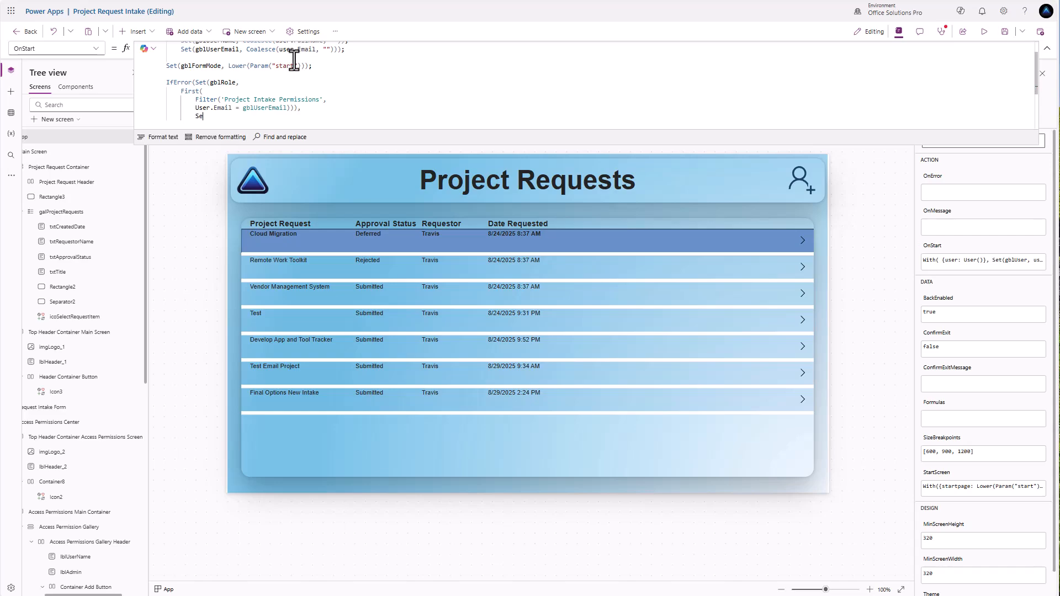
text(t(gblRole, Blank)
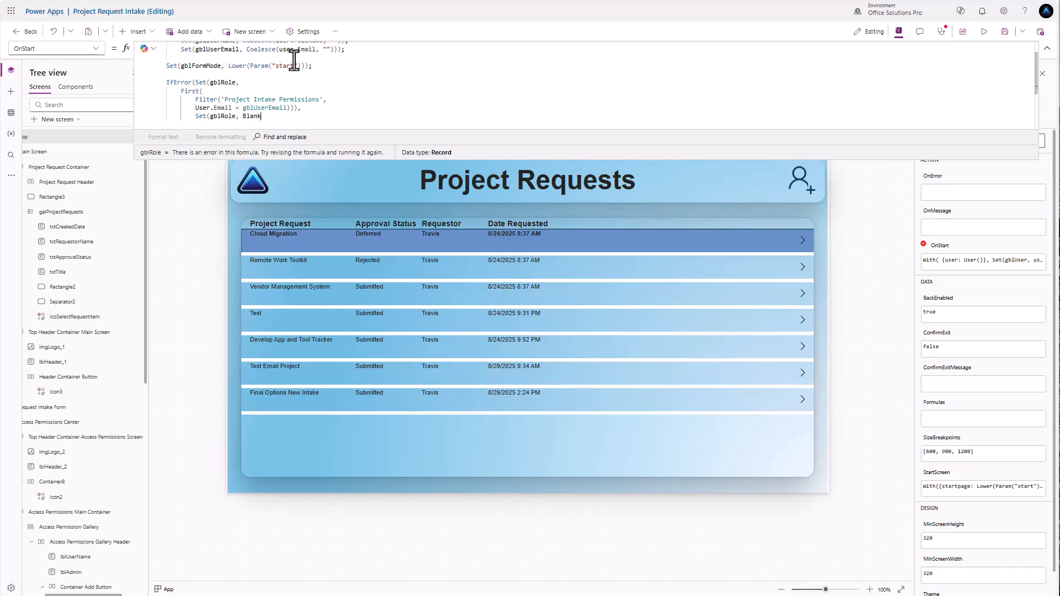
text(())))
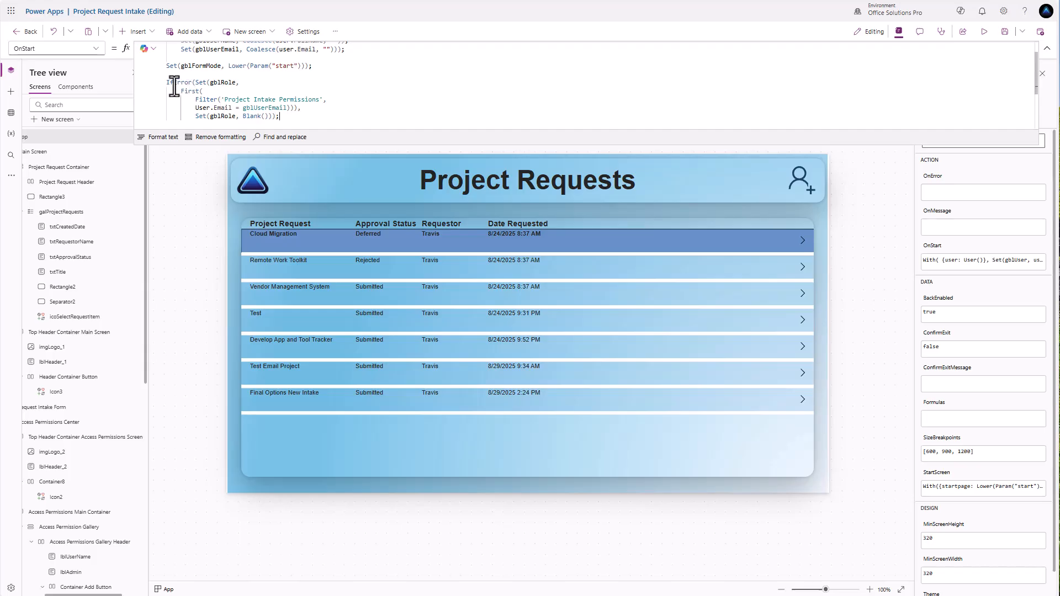
drag(279, 117, 213, 118)
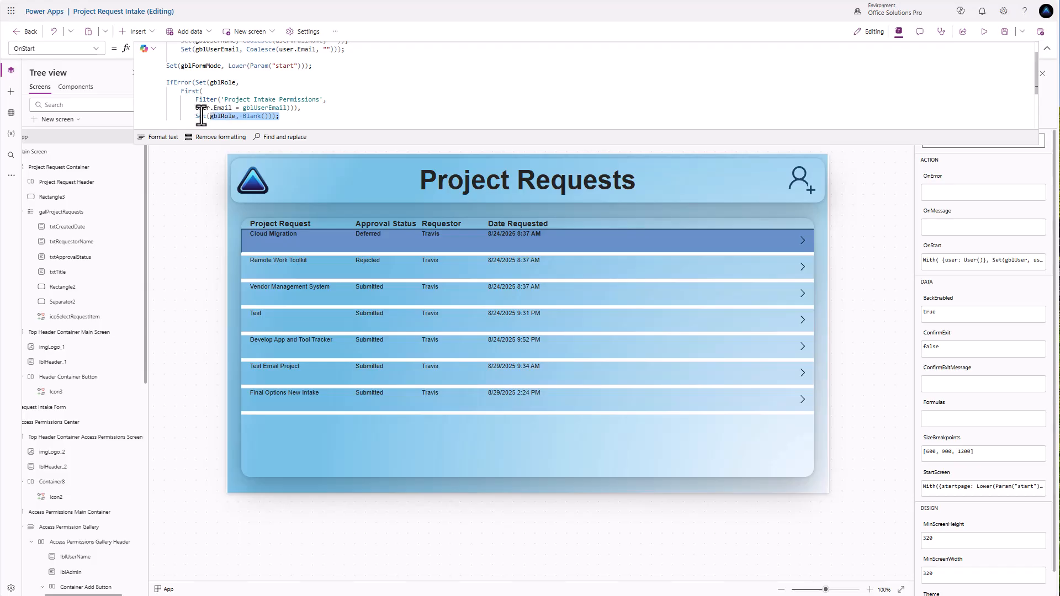
drag(195, 83, 292, 107)
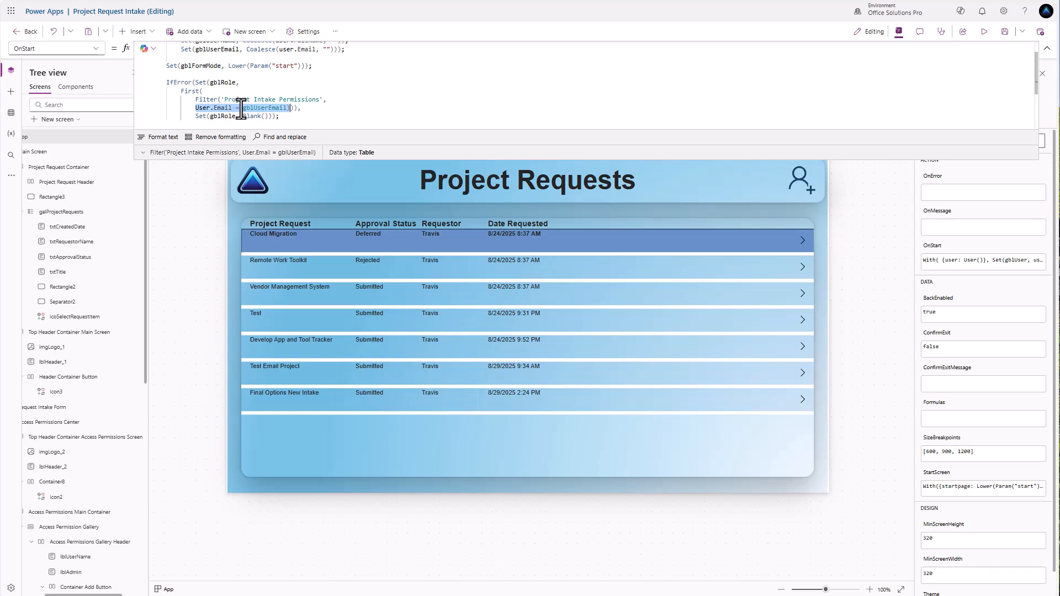
drag(210, 83, 235, 83)
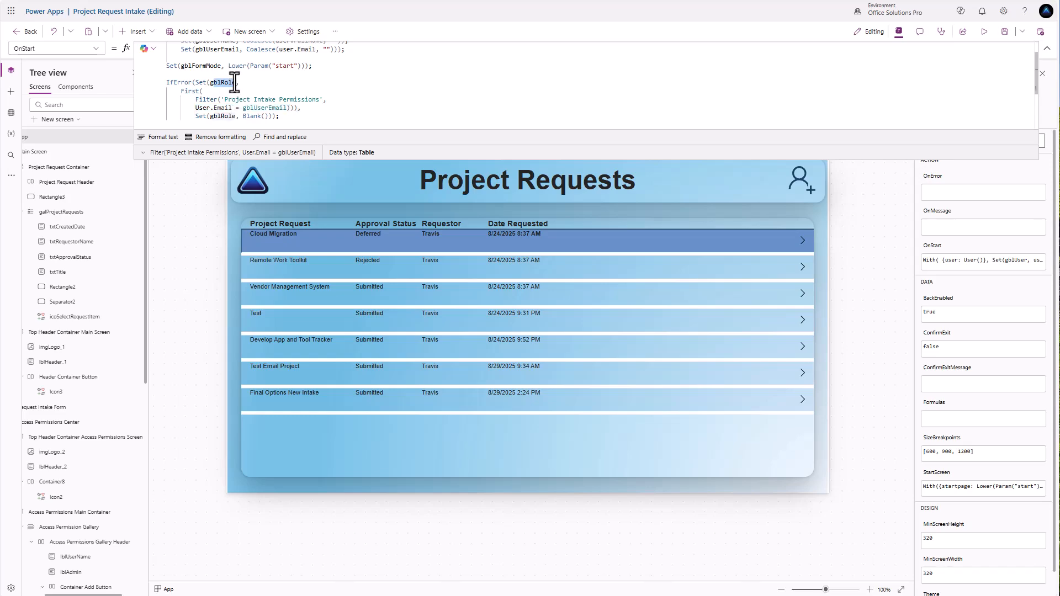
Step: Begin a new statement below the gblRole block in the OnStart formula with Set(IsUserAdmin
scroll(197, 101, down, 1)
click(197, 101)
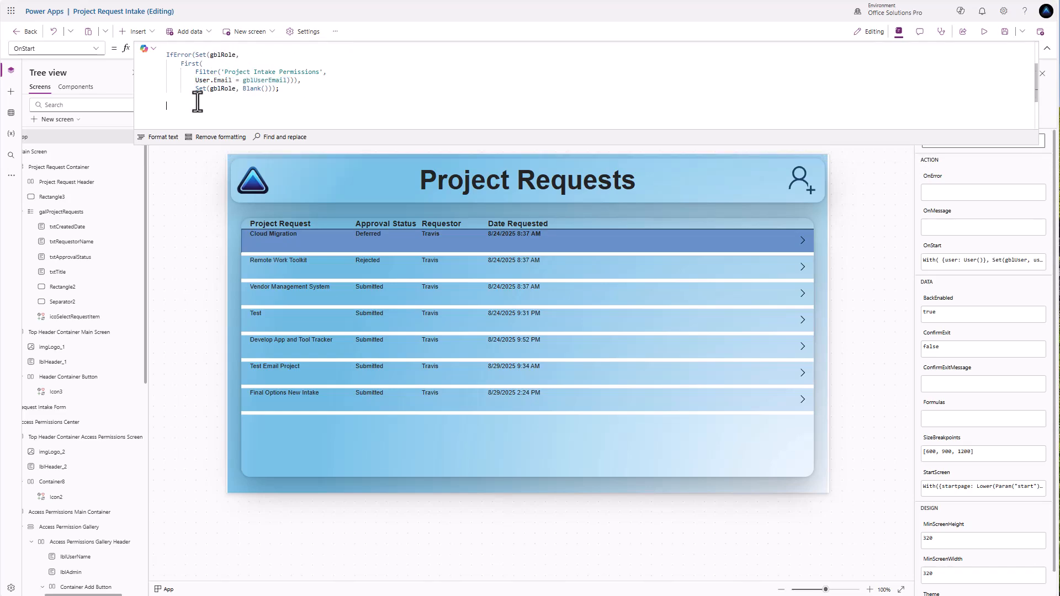
text(Set()
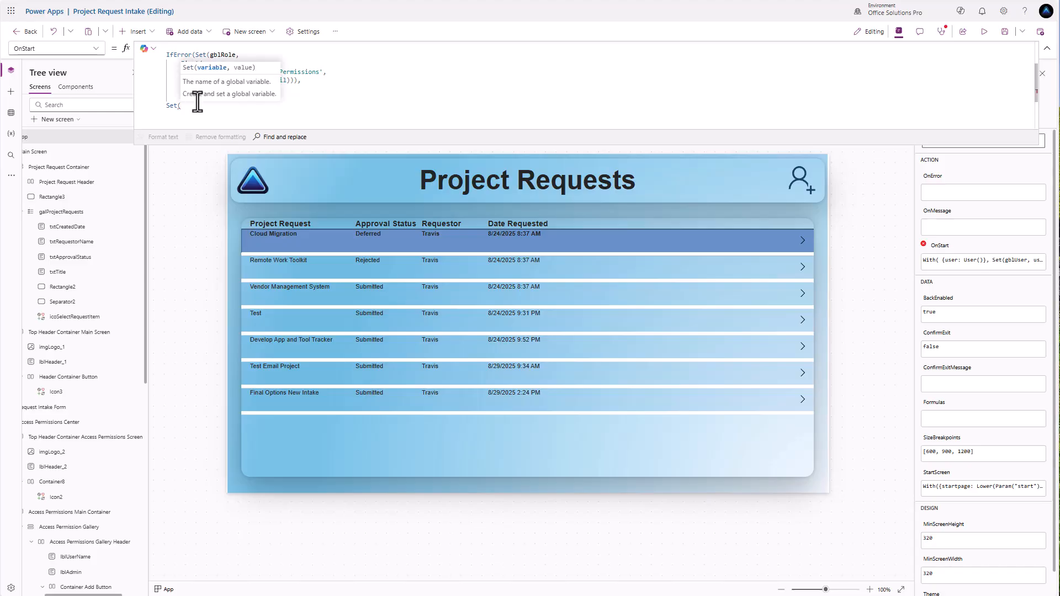
text(IsUserD)
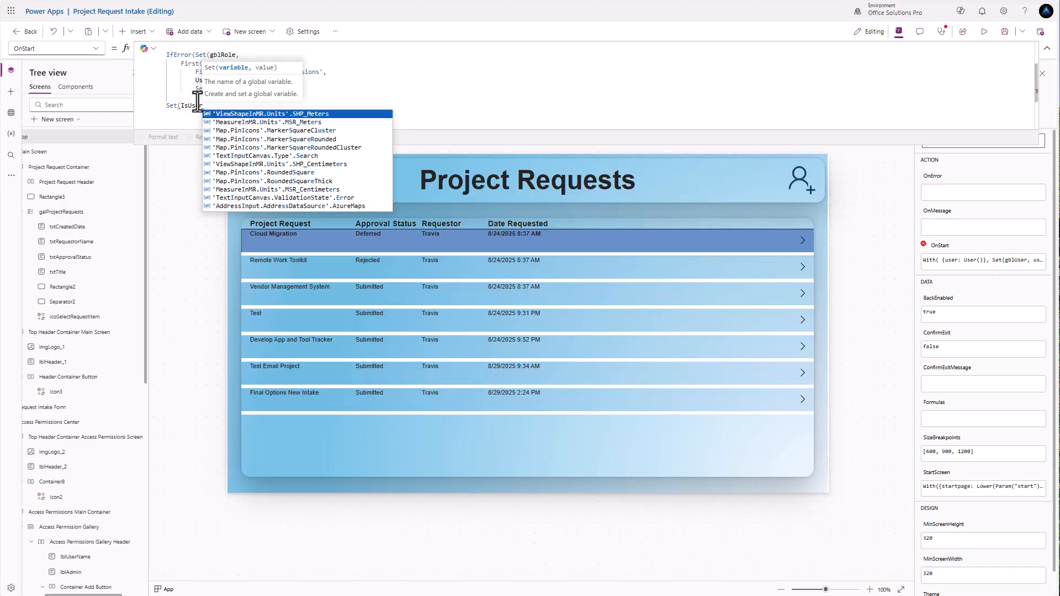
key(BackSpace)
text(Admin)
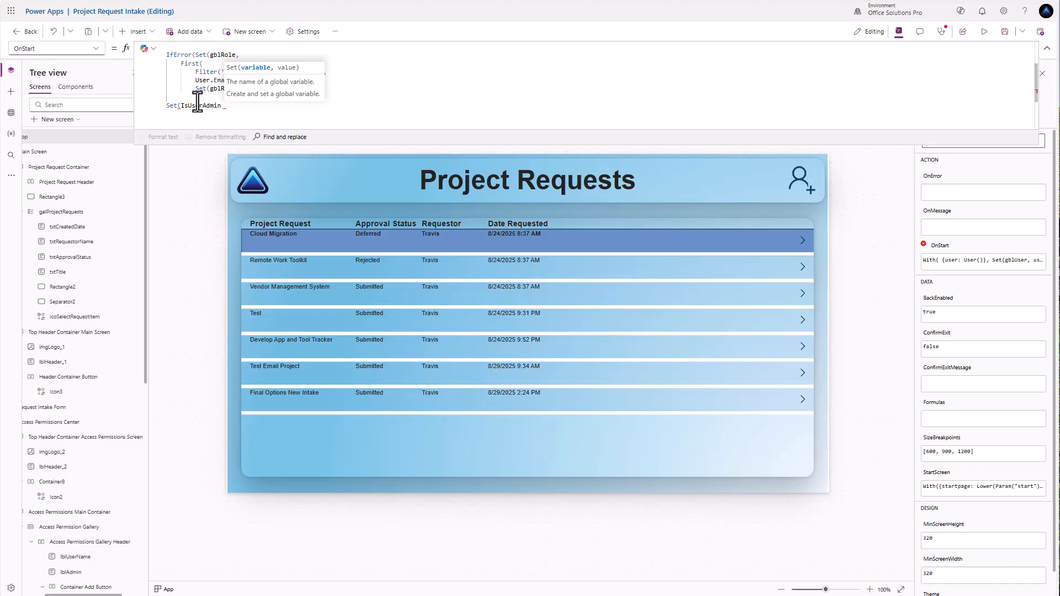
key(BackSpace)
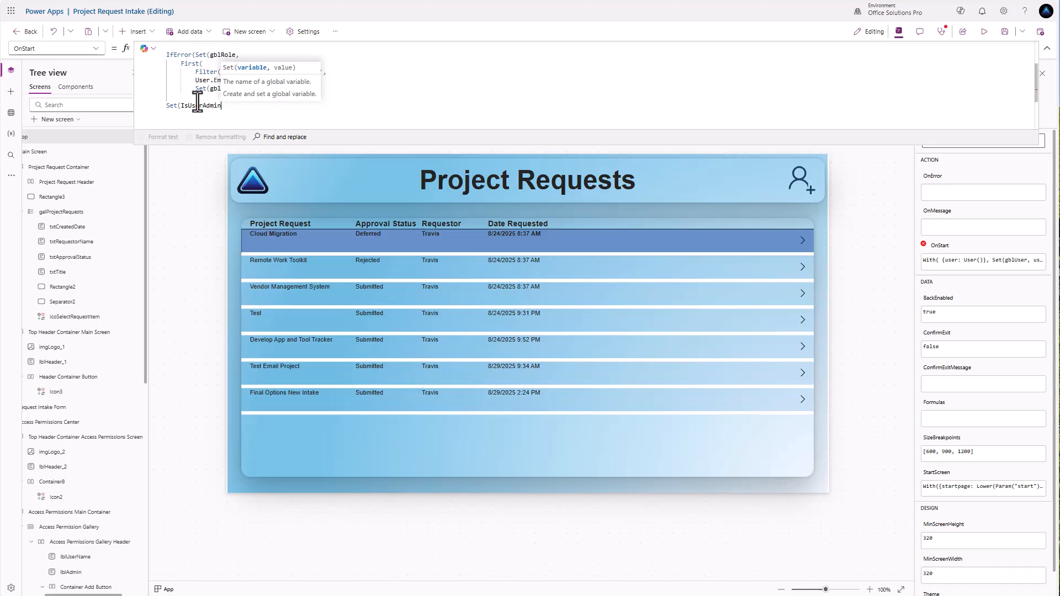
Step: Give IsUserAdmin the value Coalesce(gblRole.Admin, false), close the Set call and end the statement with a semicolon
text(, Coalesce()
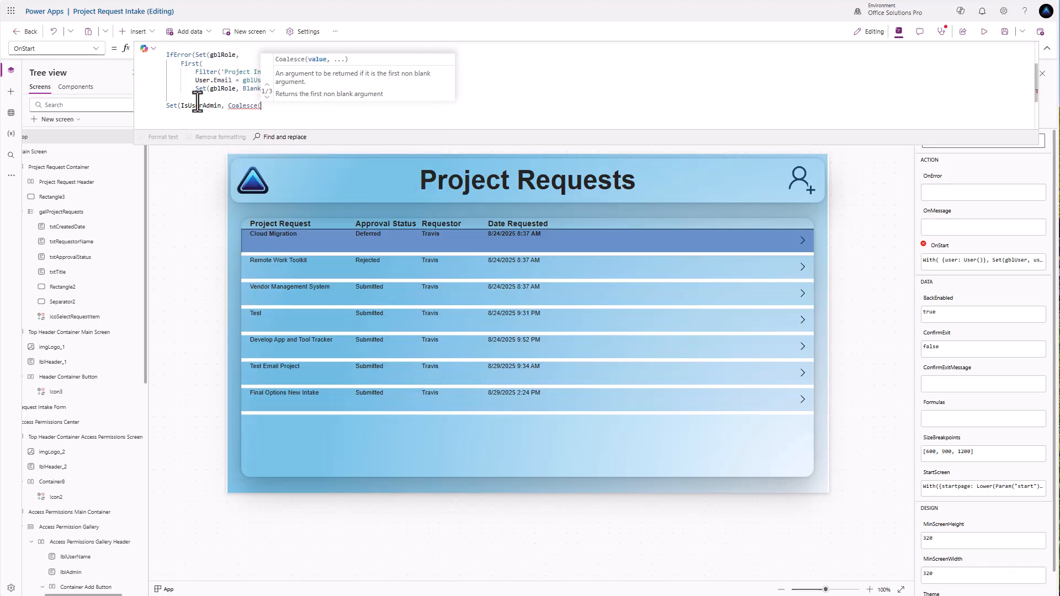
text(gbl)
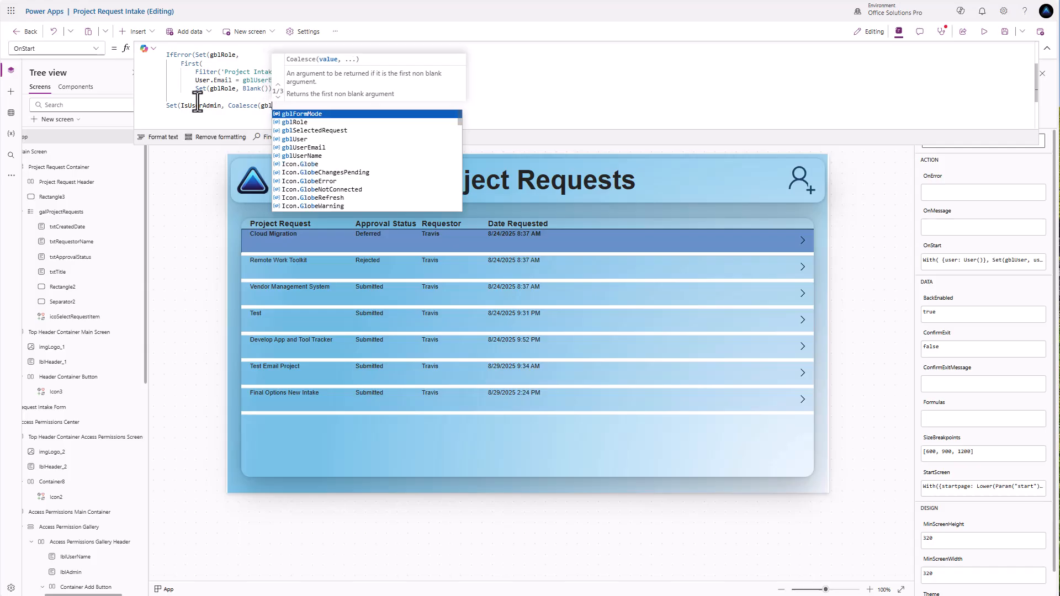
text(Role.Admin)
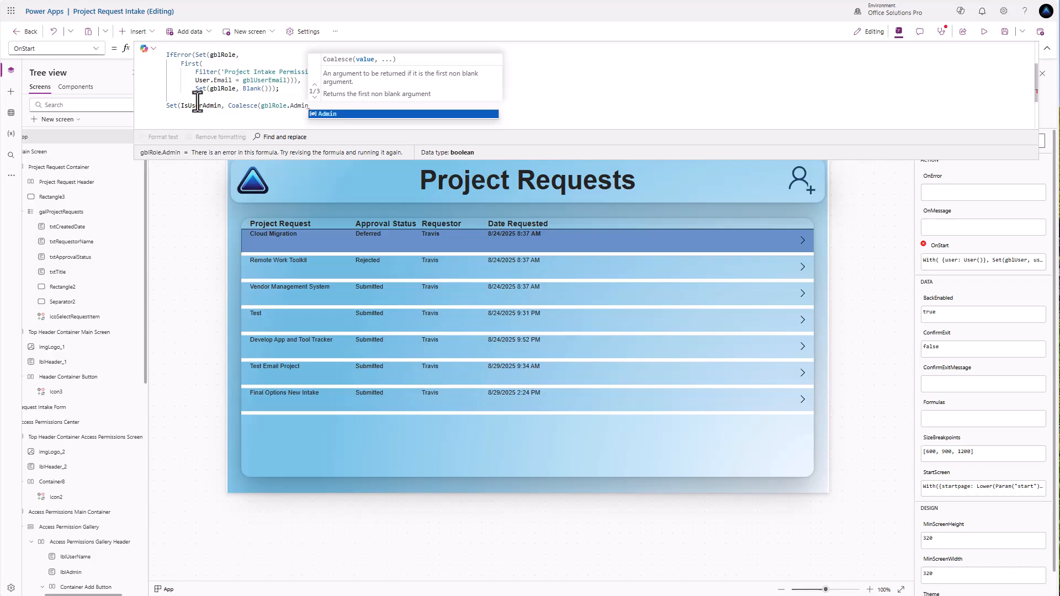
text(, false)
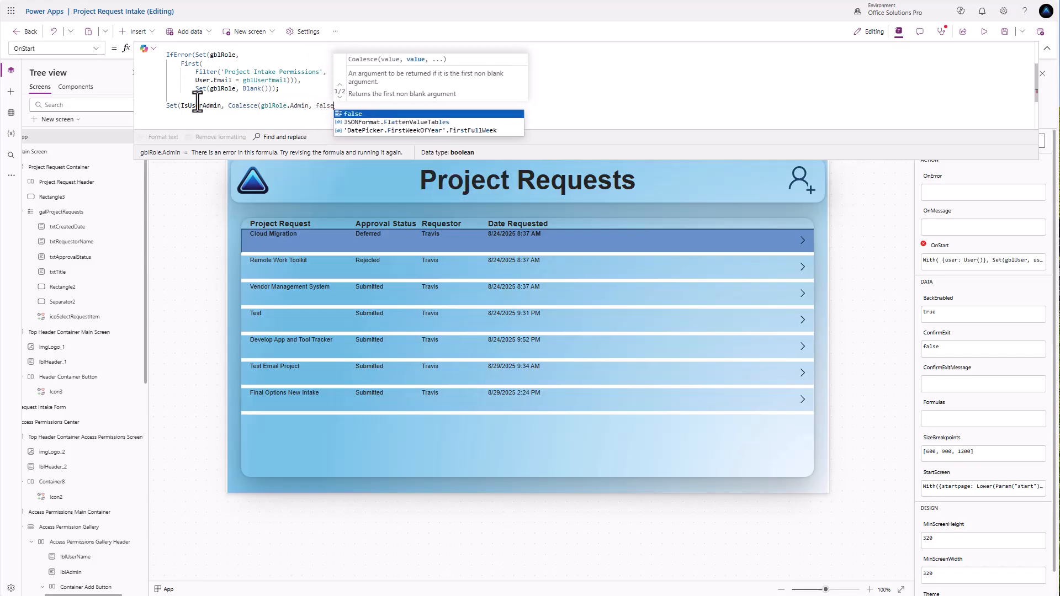
text()))
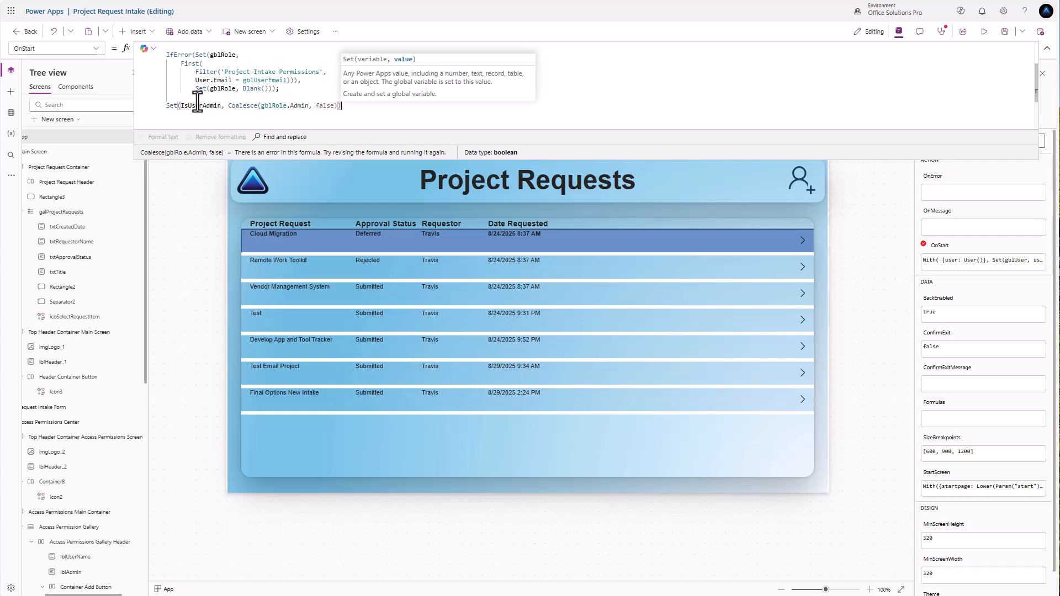
text(;)
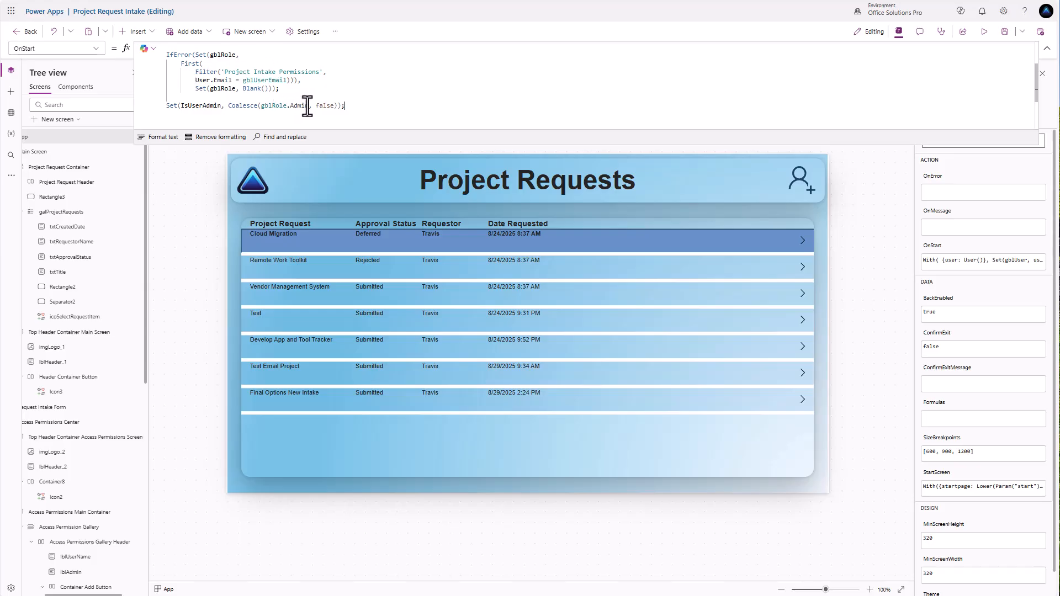
drag(307, 105, 333, 110)
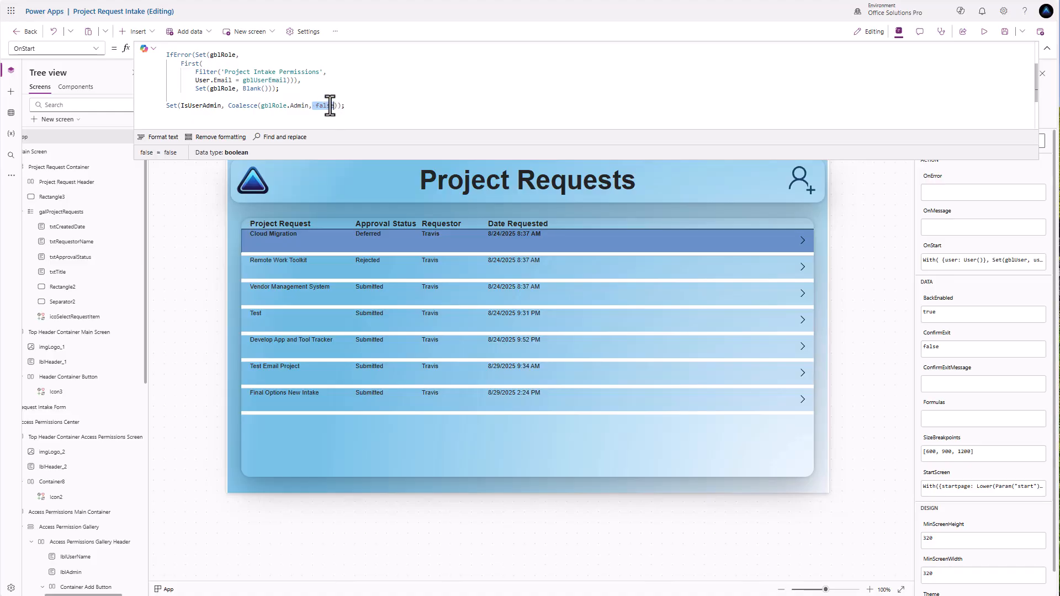
click(344, 109)
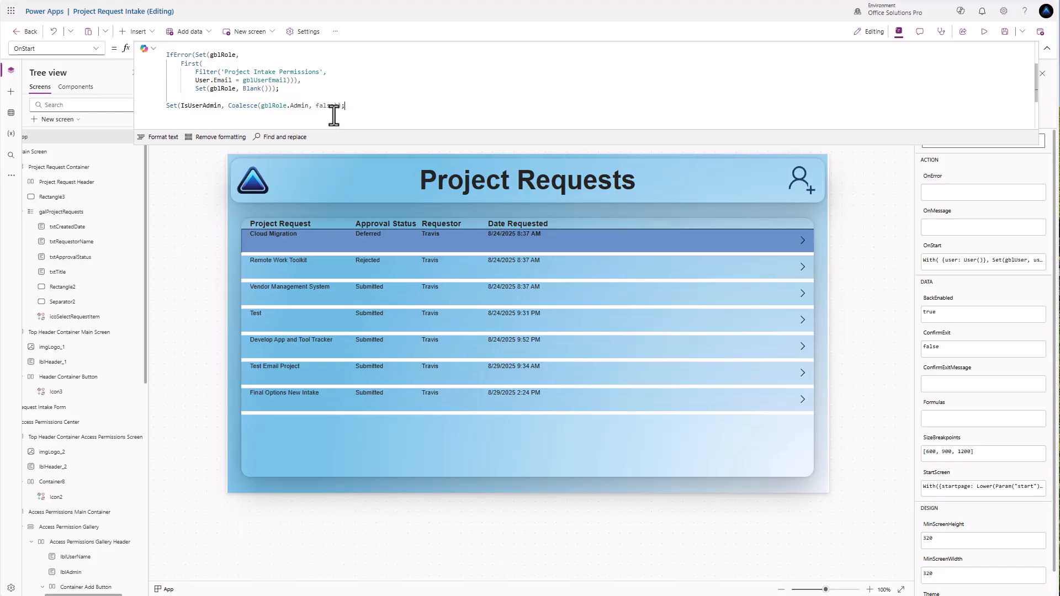
drag(279, 88, 166, 60)
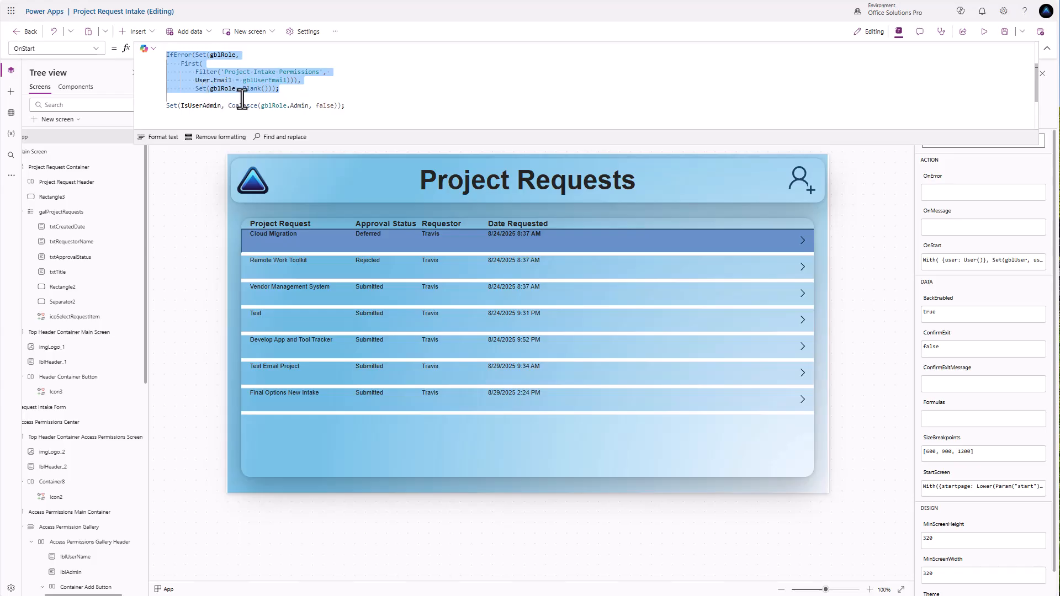
click(343, 107)
text(;)
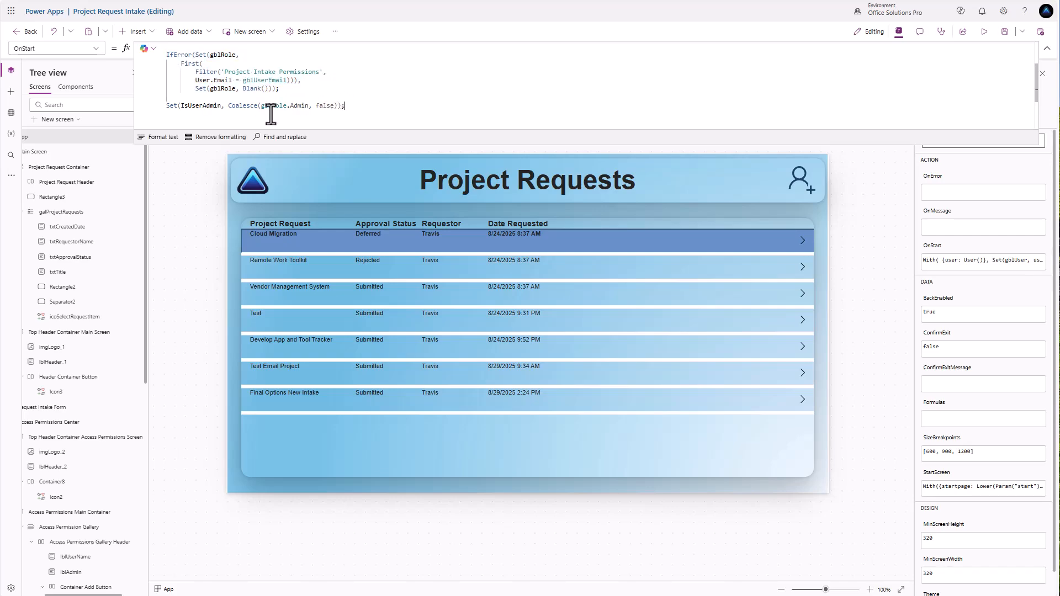
Step: Run the App object's OnStart to load the variables
right_click(53, 139)
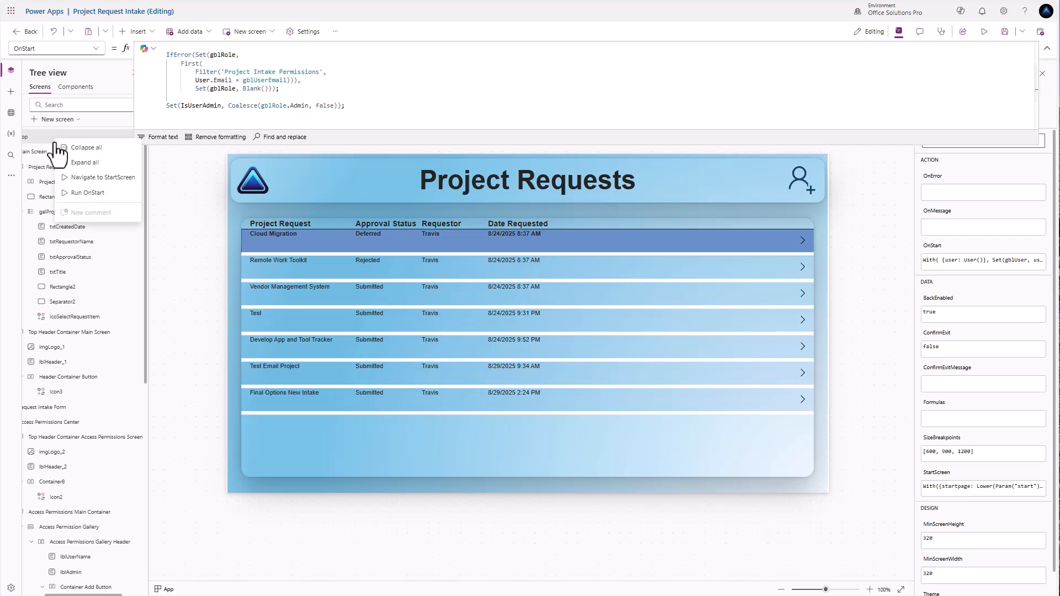
click(87, 197)
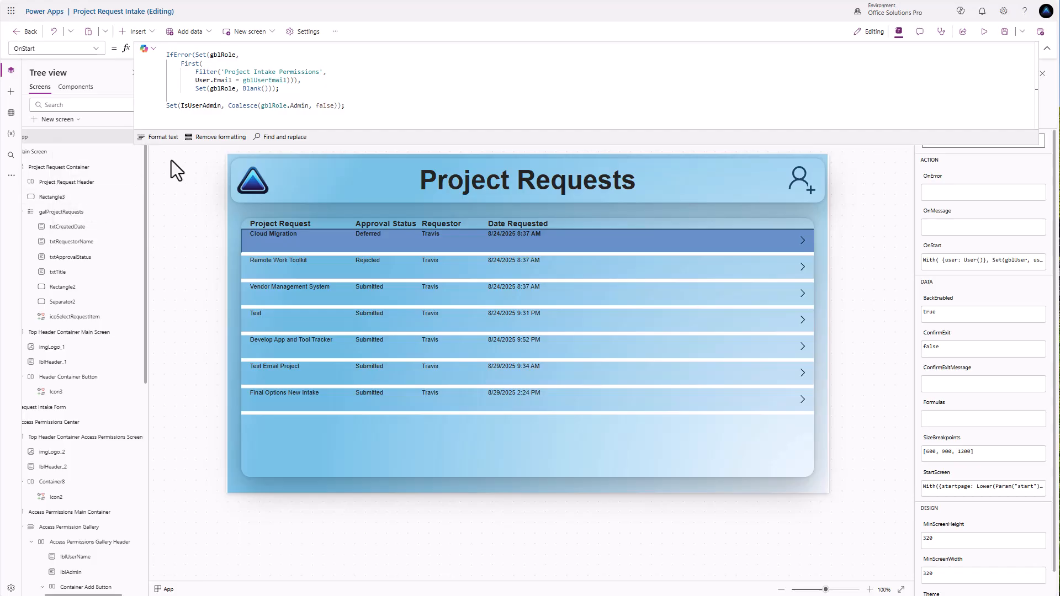
Step: Check the variable with a temporary text control beside the Main Screen header logo whose Text is IsUserAdmin, and delete the control
click(134, 32)
click(147, 94)
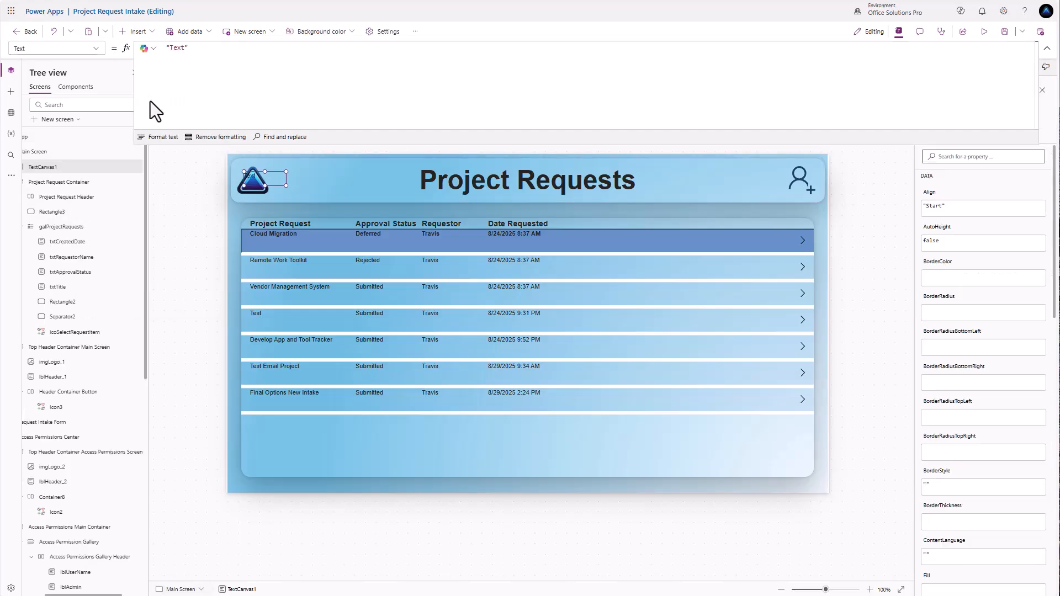
drag(267, 175, 316, 184)
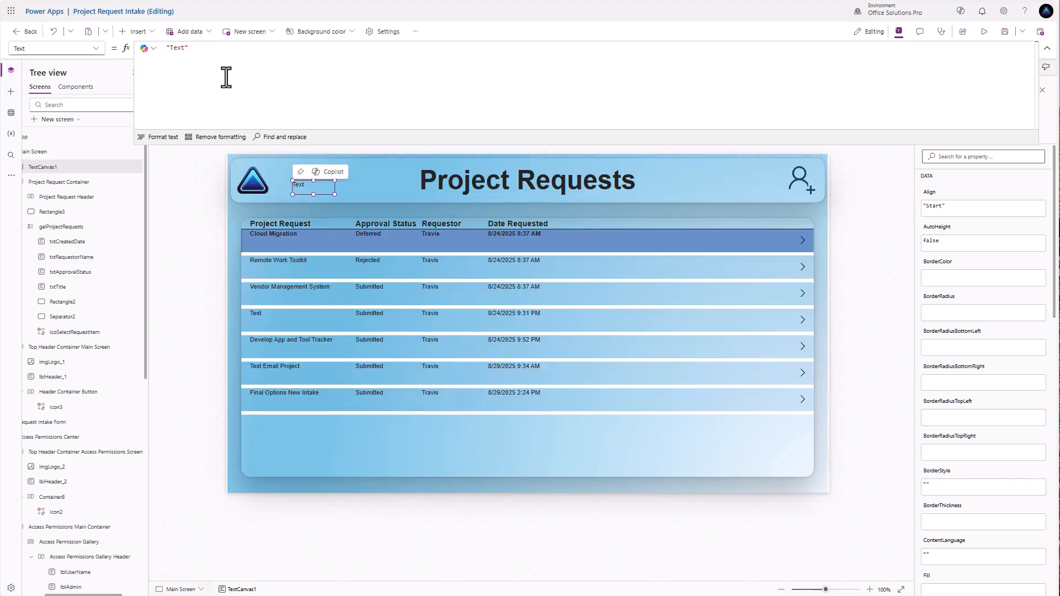
drag(204, 49, 150, 47)
text(IsUs)
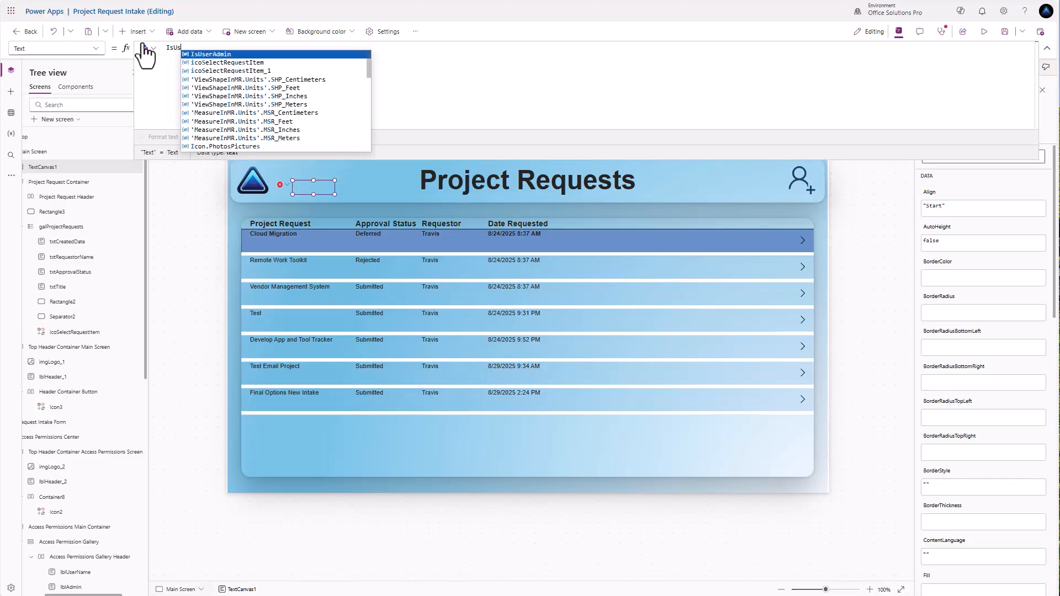
key(Tab)
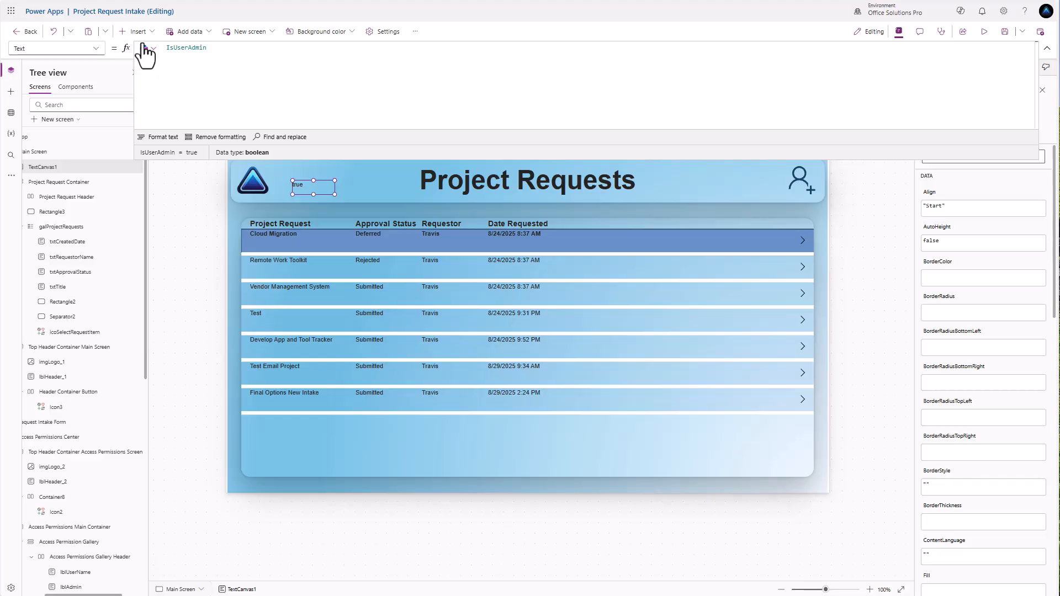
click(306, 189)
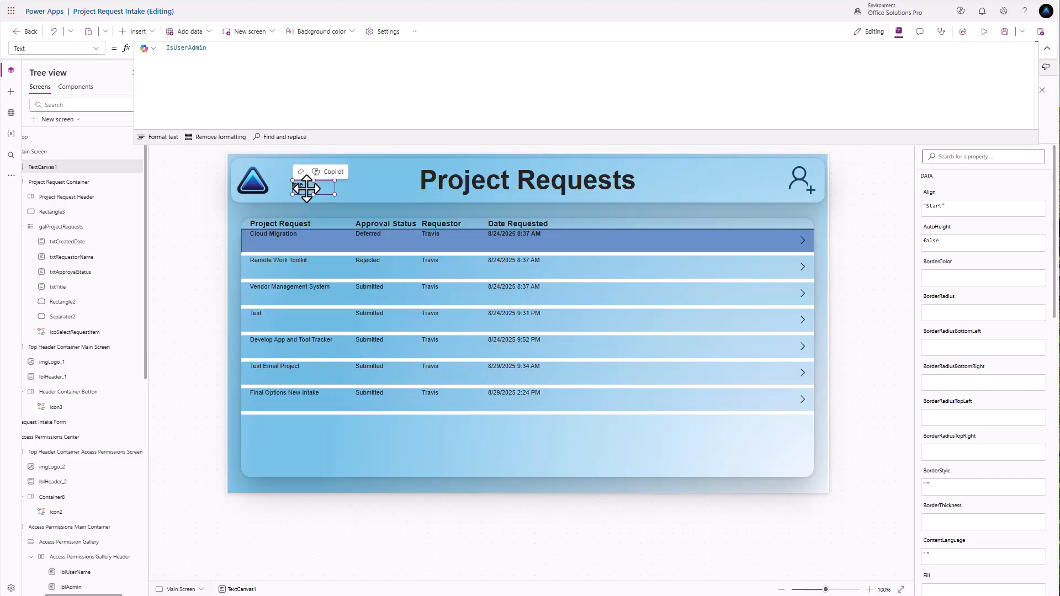
key(Delete)
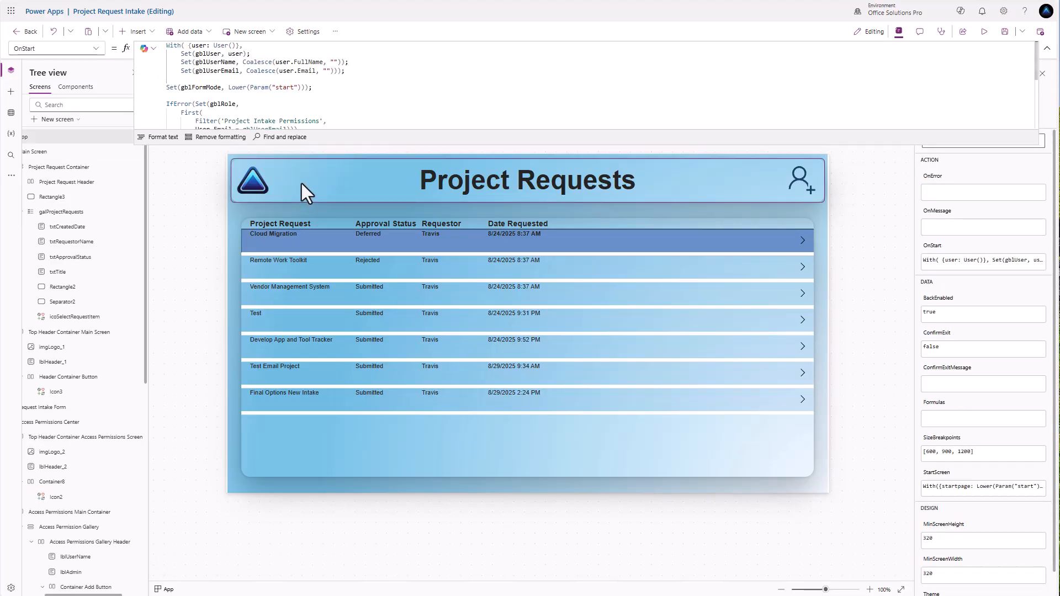
Step: Set the Visible property of the add-user icon in the Project Requests header to IsUserAdmin
click(800, 183)
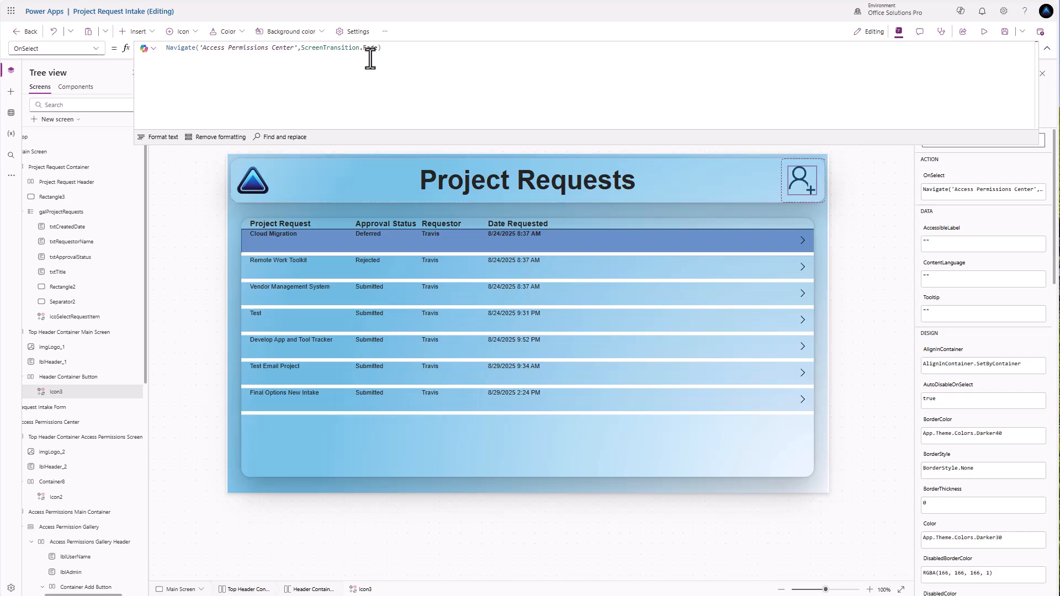
click(95, 54)
scroll(50, 473, down, 3)
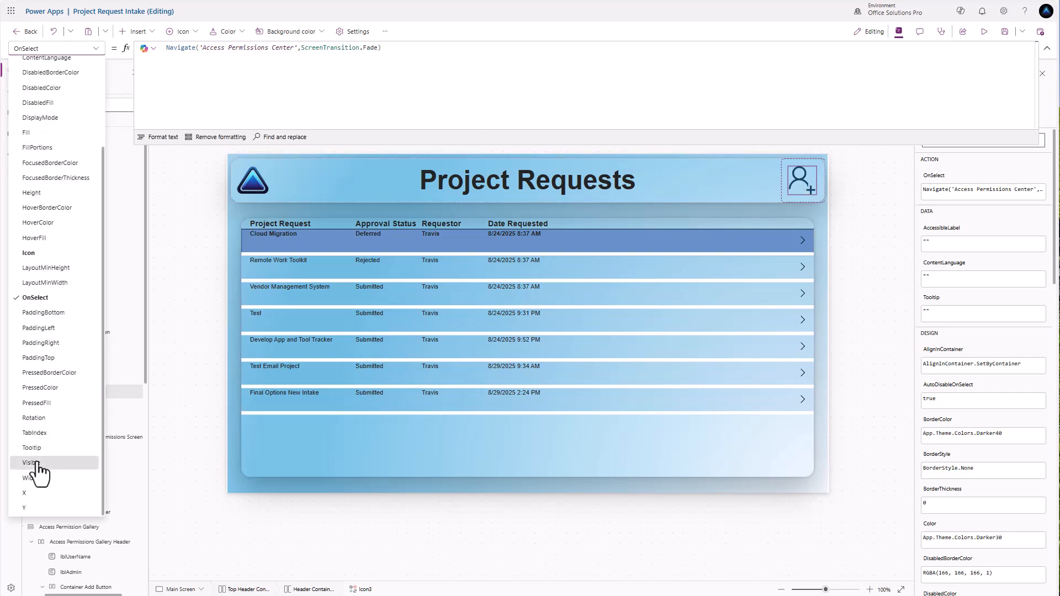
click(38, 471)
double_click(188, 50)
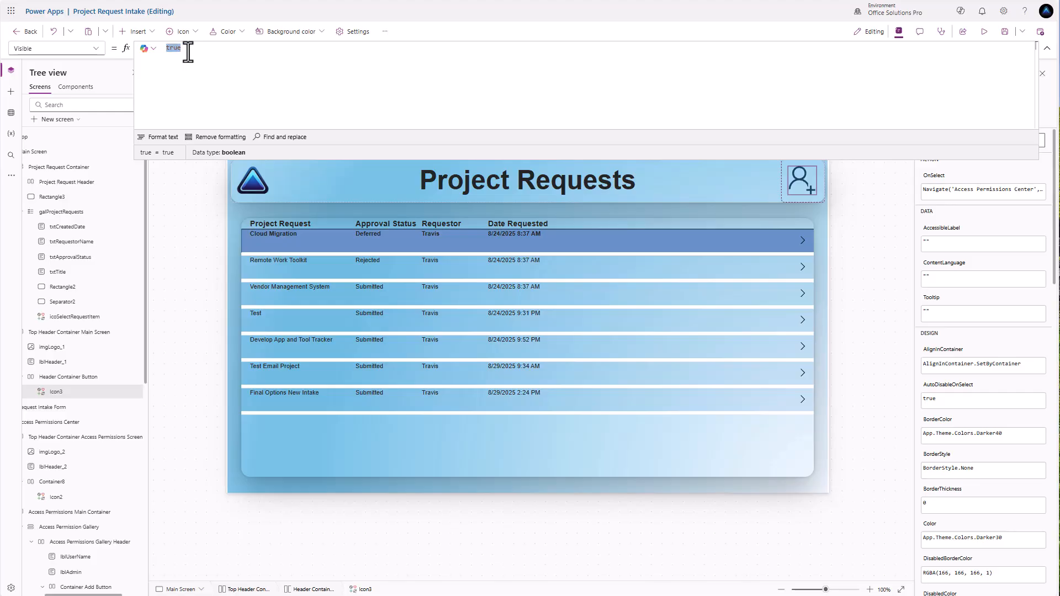
text(IsUserAdmin)
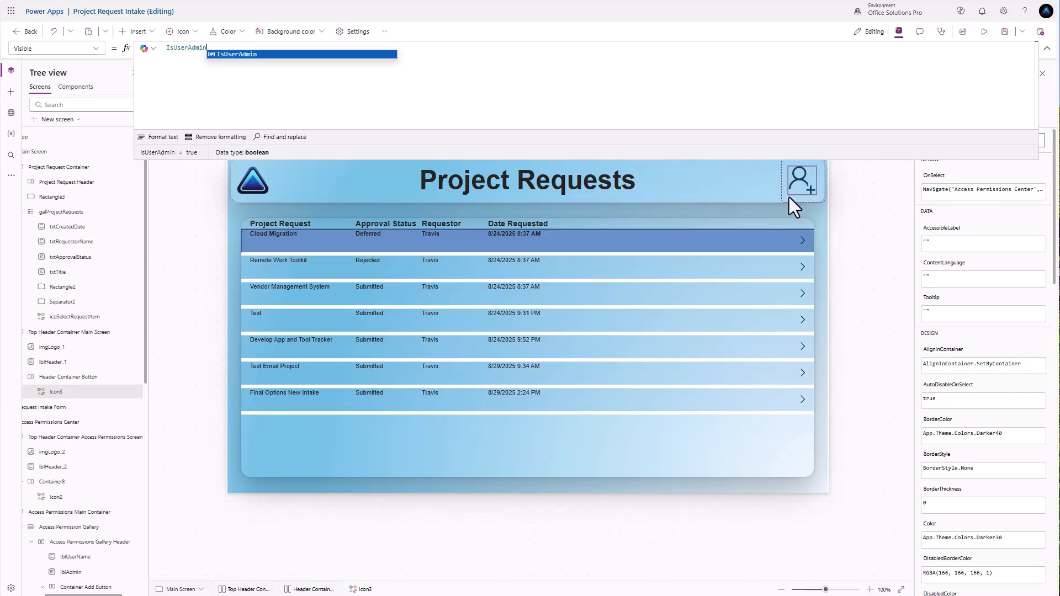
Step: Open the Cloud Migration request and begin the section gallery's Items formula with If(IsUserAdmin, ahead of the existing Table
alt+click(803, 244)
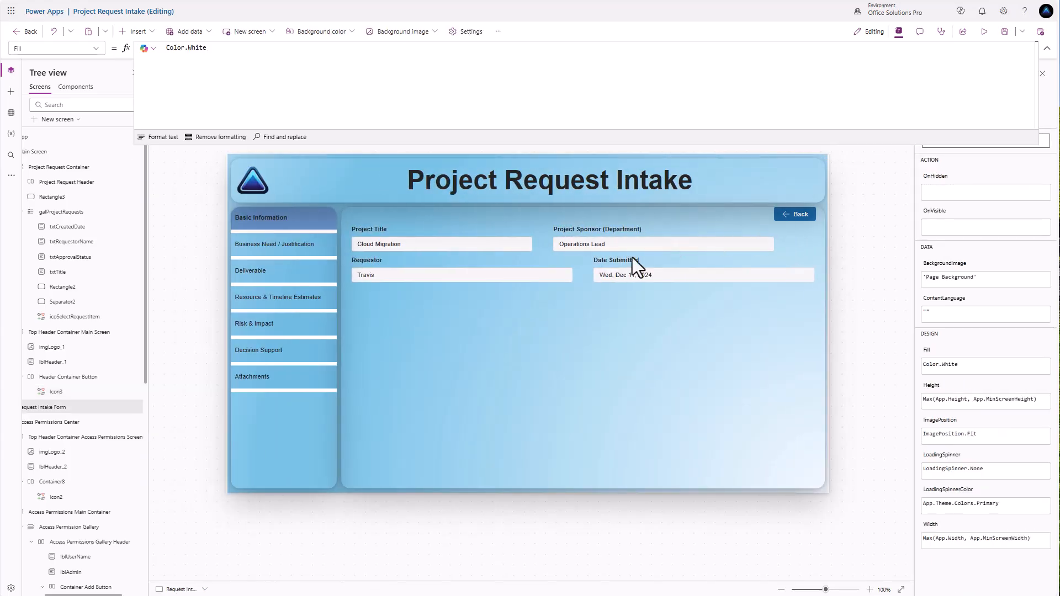
click(287, 405)
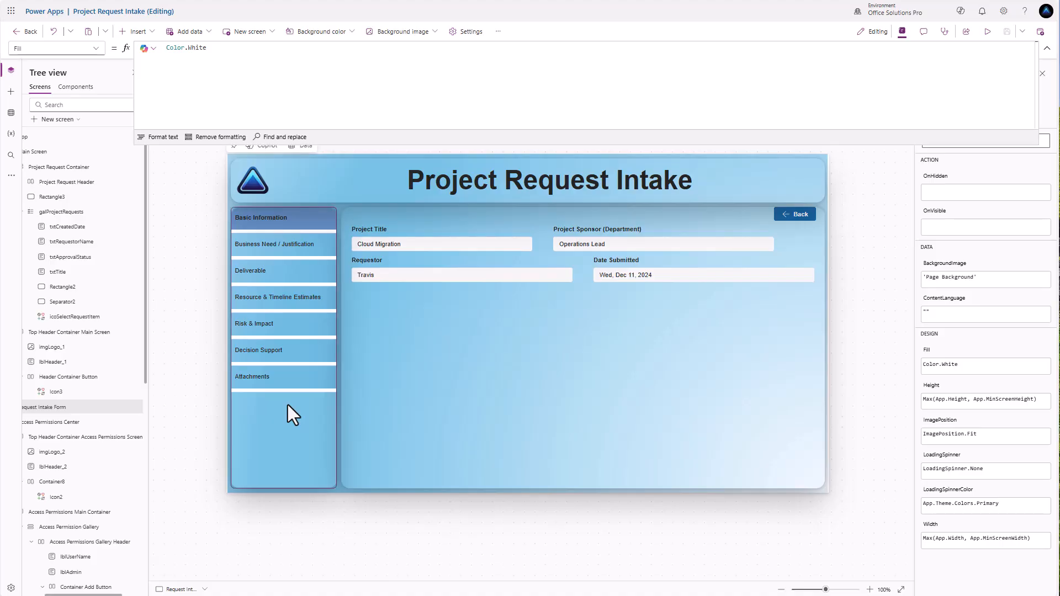
click(98, 50)
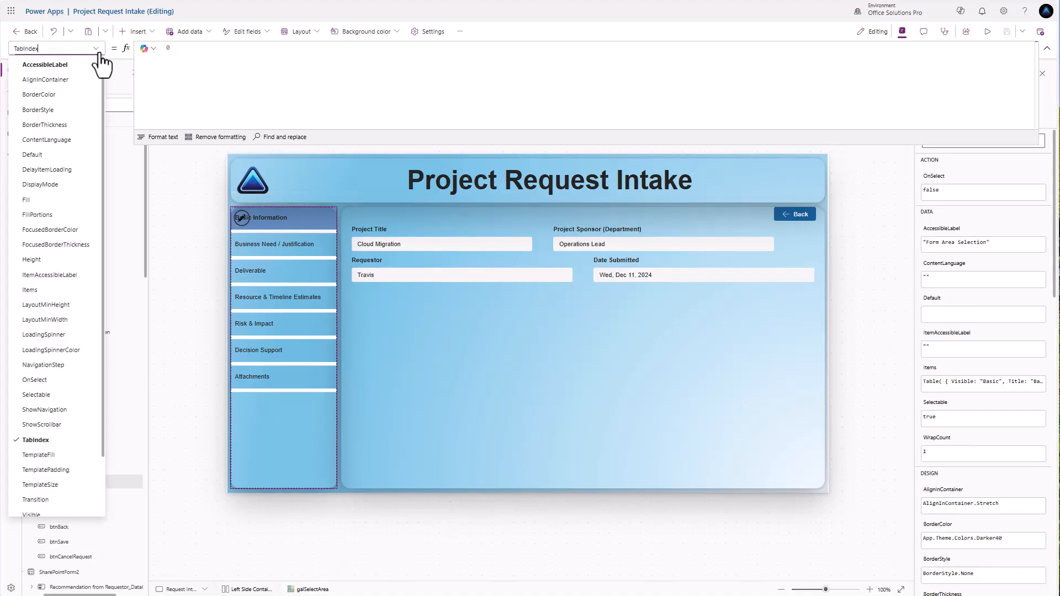
click(26, 284)
drag(456, 147, 416, 444)
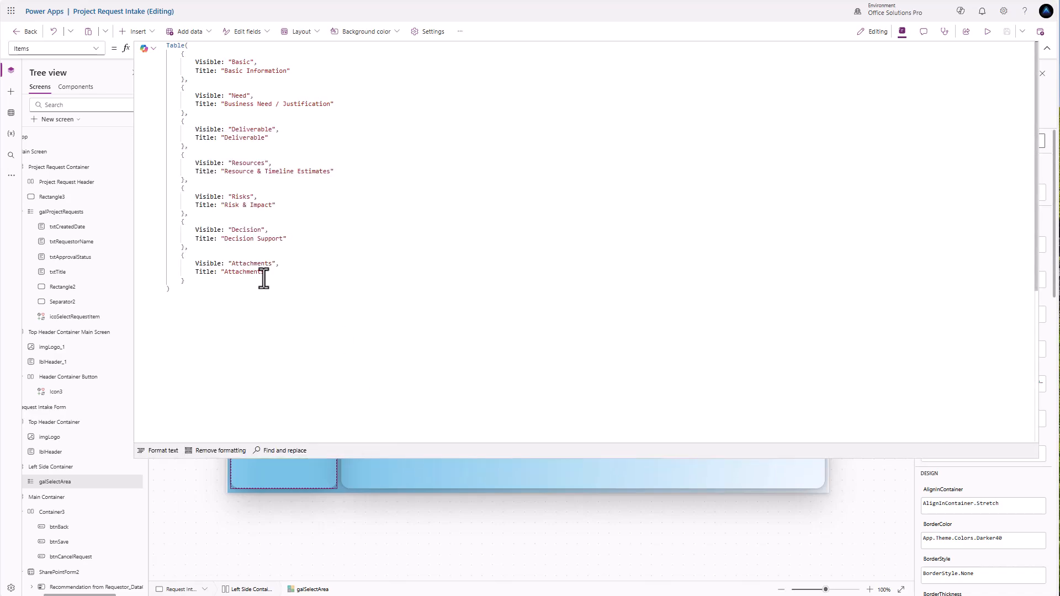
click(166, 47)
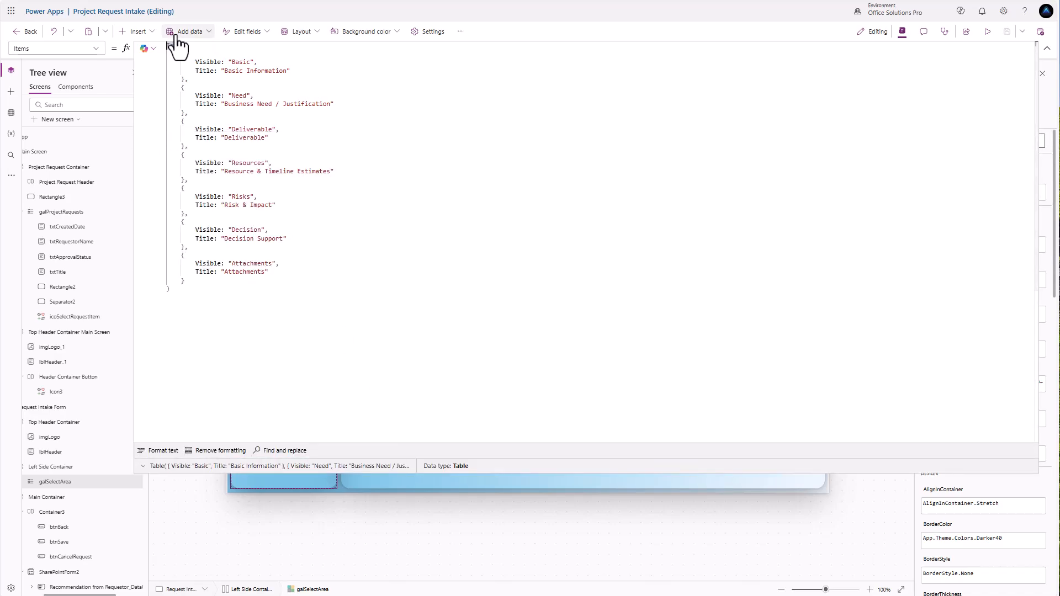
key(Return)
text(If)
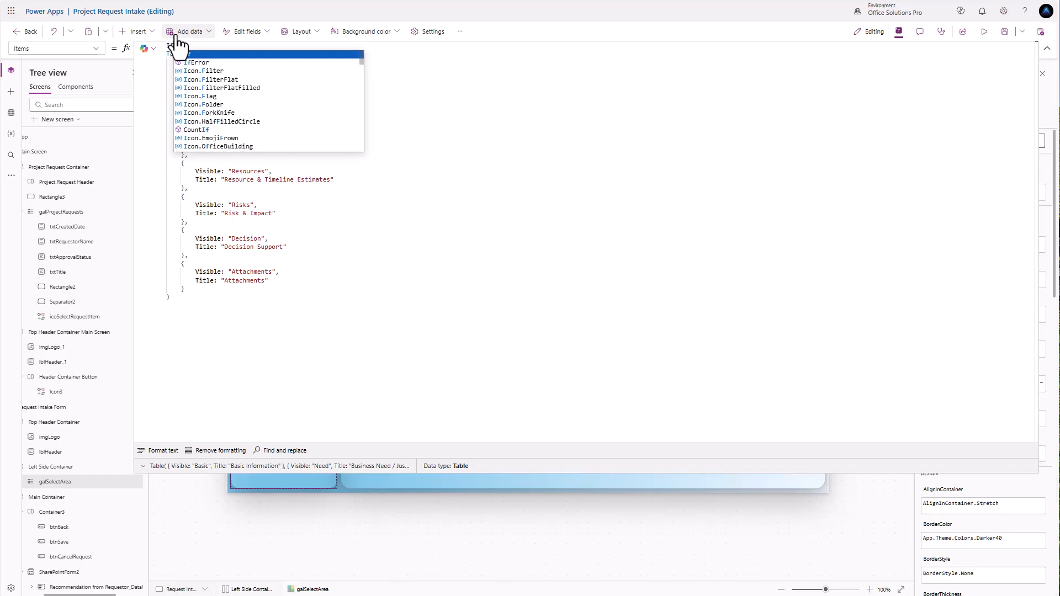
text((Is)
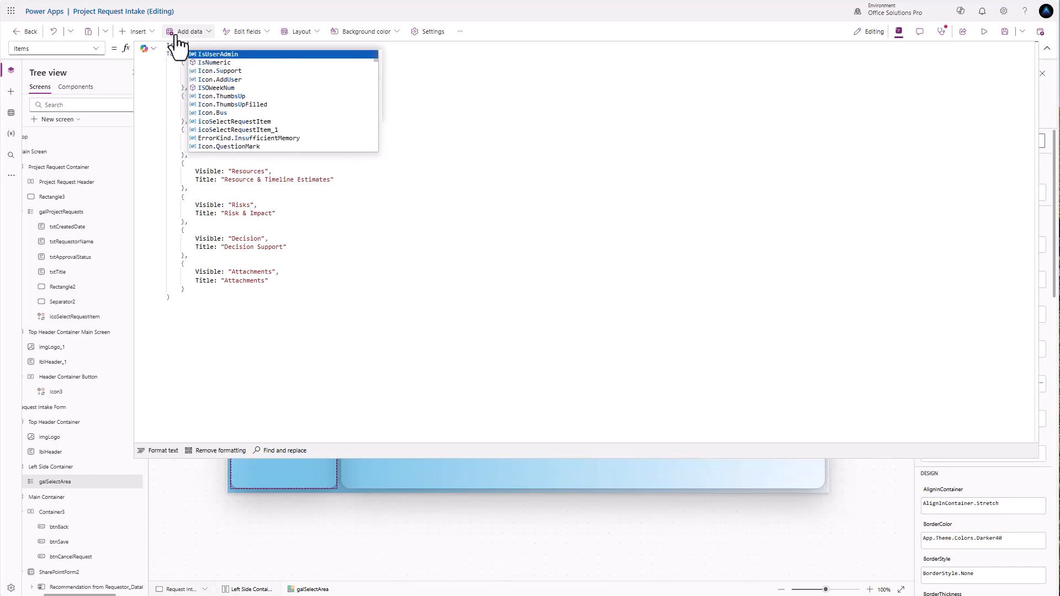
key(Tab)
text(,)
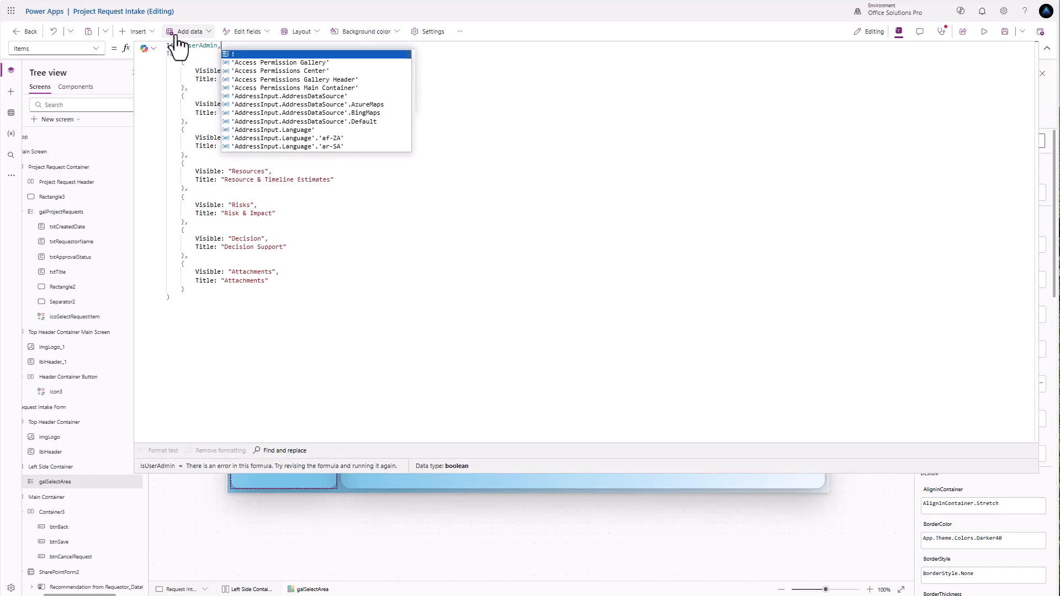
Step: Add a copy of the whole Table as the If function's else value and close the If call
click(179, 297)
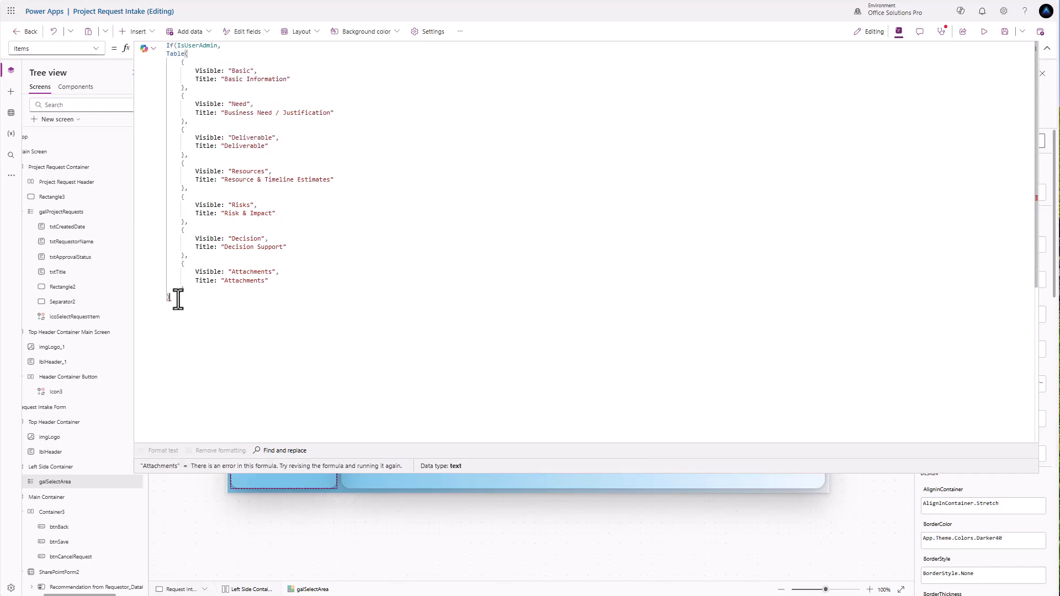
text(,)
key(Return)
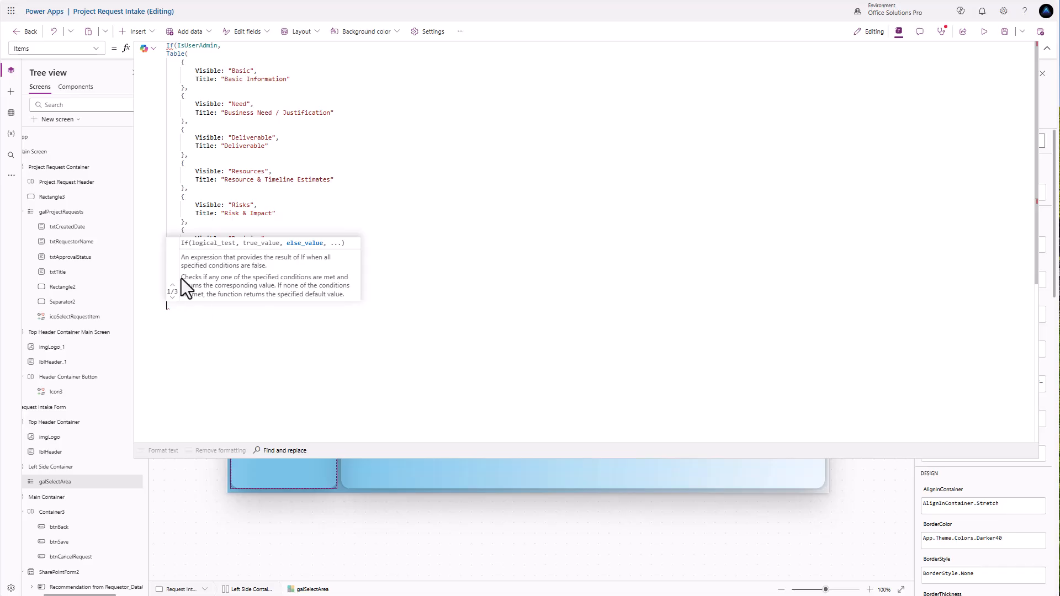
click(167, 163)
drag(167, 54, 173, 307)
key(ctrl+c)
click(172, 307)
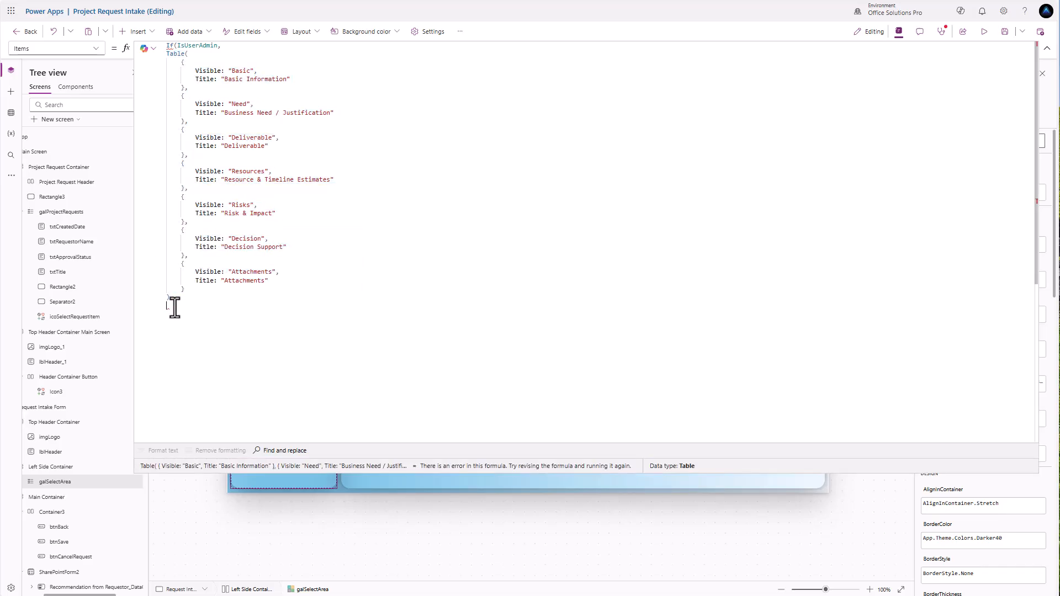
key(ctrl+v)
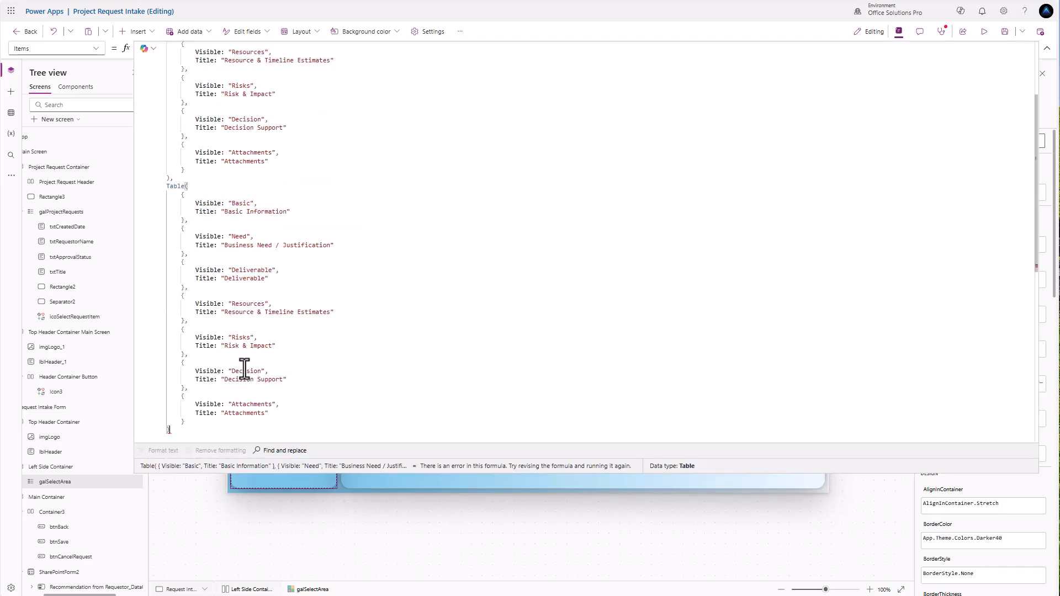
text())
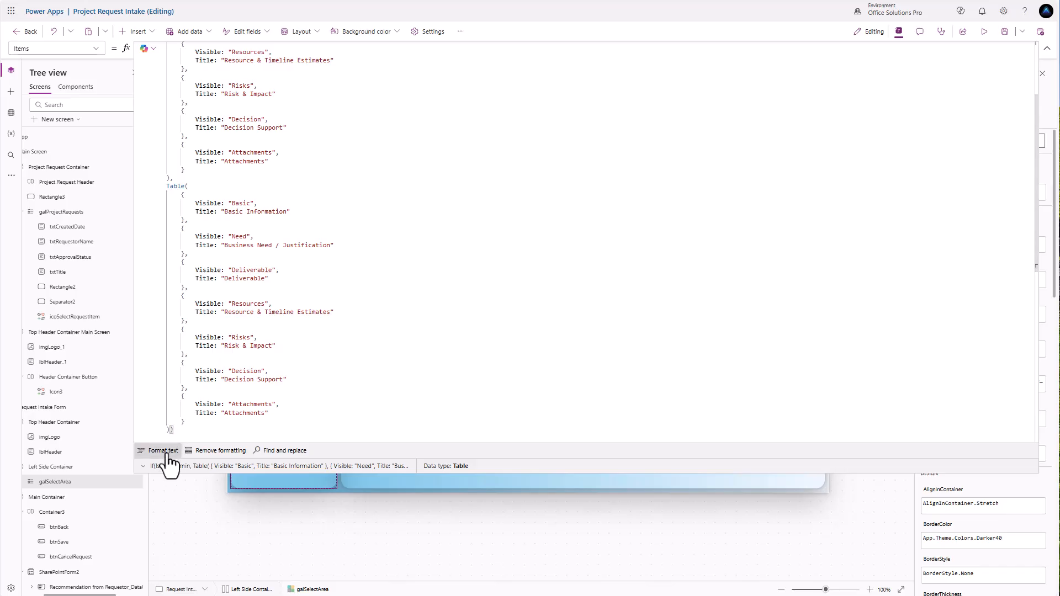
Step: Duplicate the Attachments record at the end of the first Table, the one returned for admins
scroll(246, 395, up, 4)
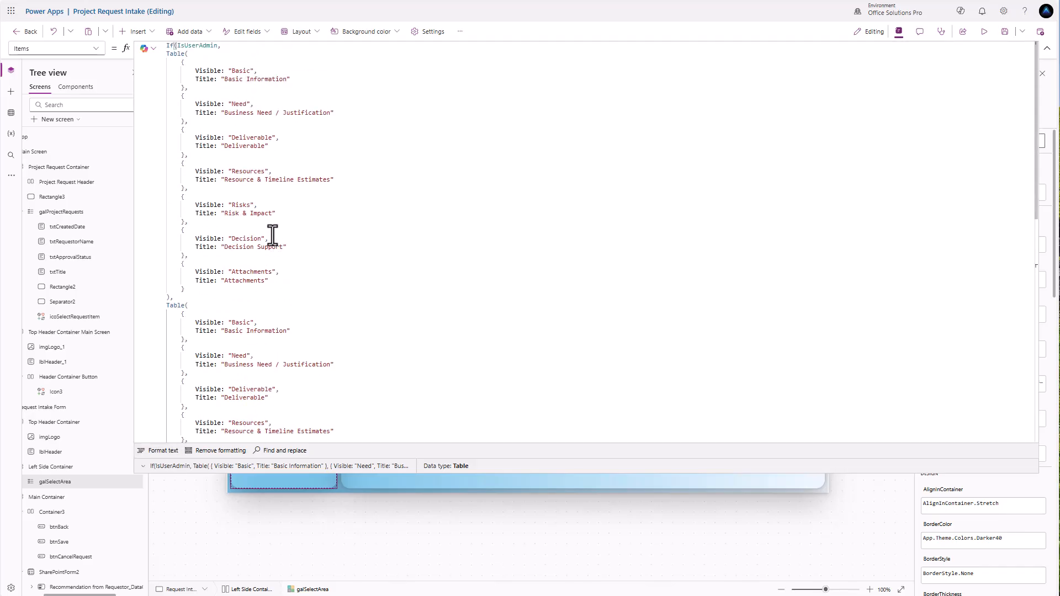
scroll(241, 293, down, 1)
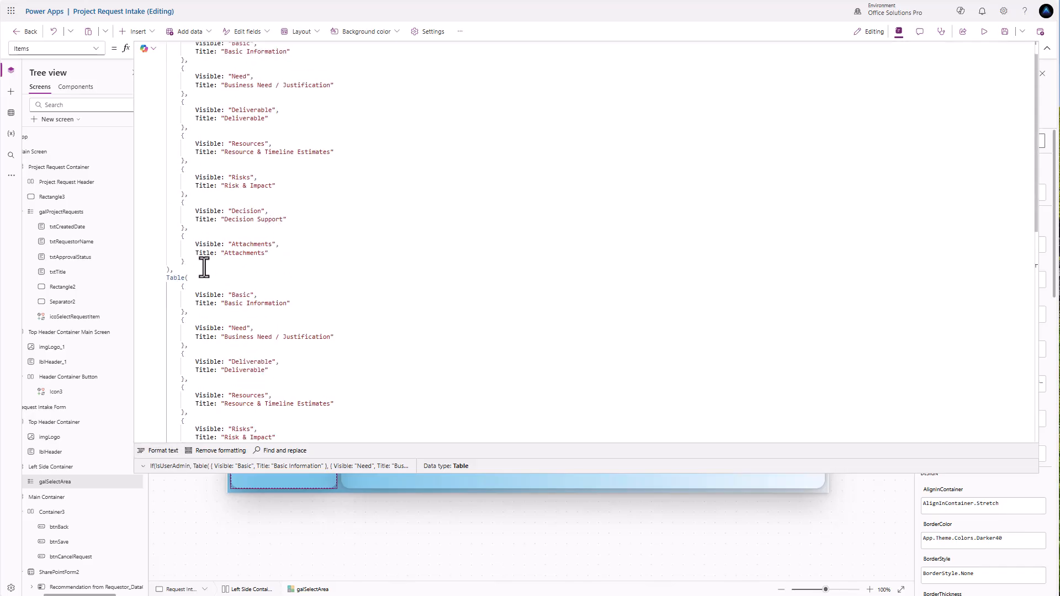
click(186, 261)
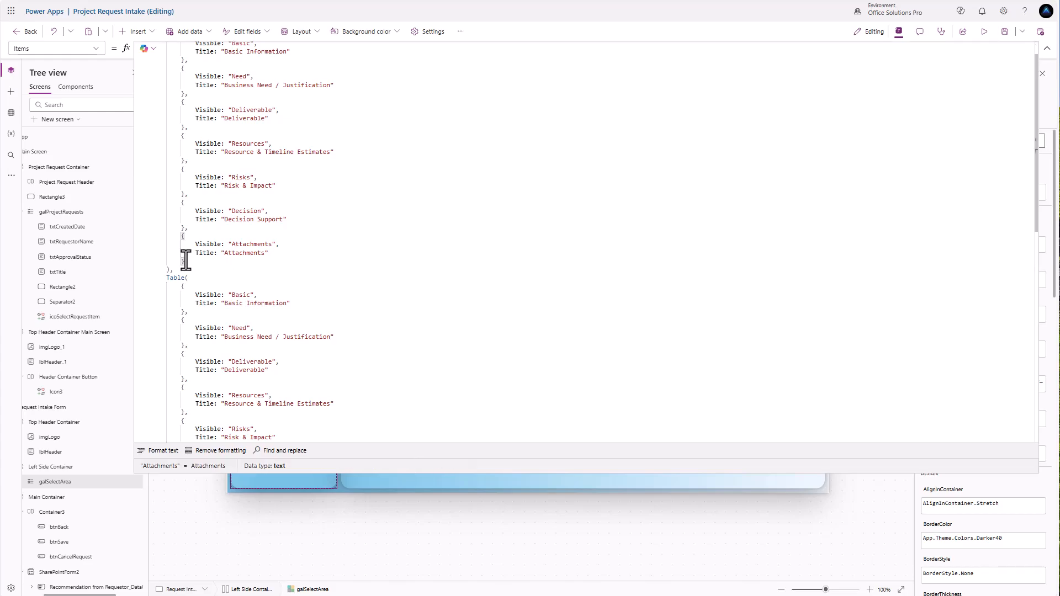
drag(186, 261, 184, 228)
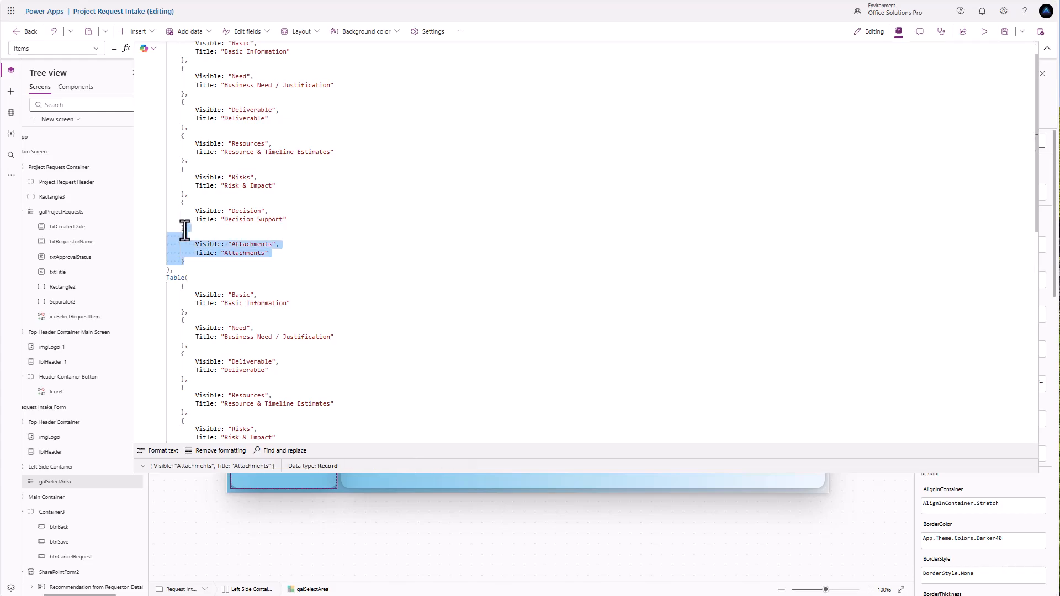
key(ctrl+c)
click(189, 260)
key(ctrl+v)
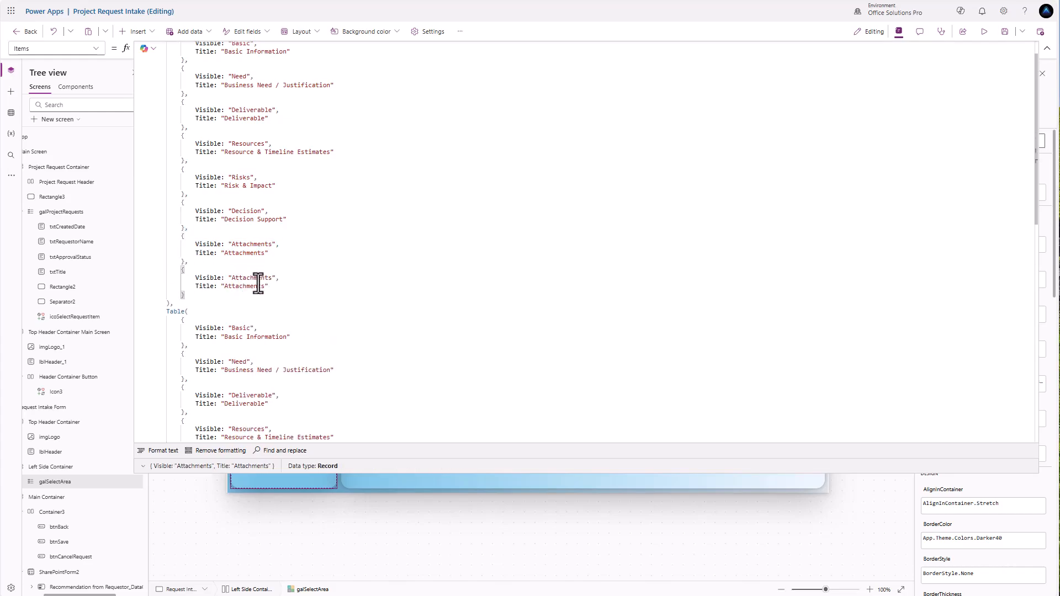
Step: Change the duplicated record's Visible value to "Status" and its Title to "Status Updates"
drag(232, 278, 272, 278)
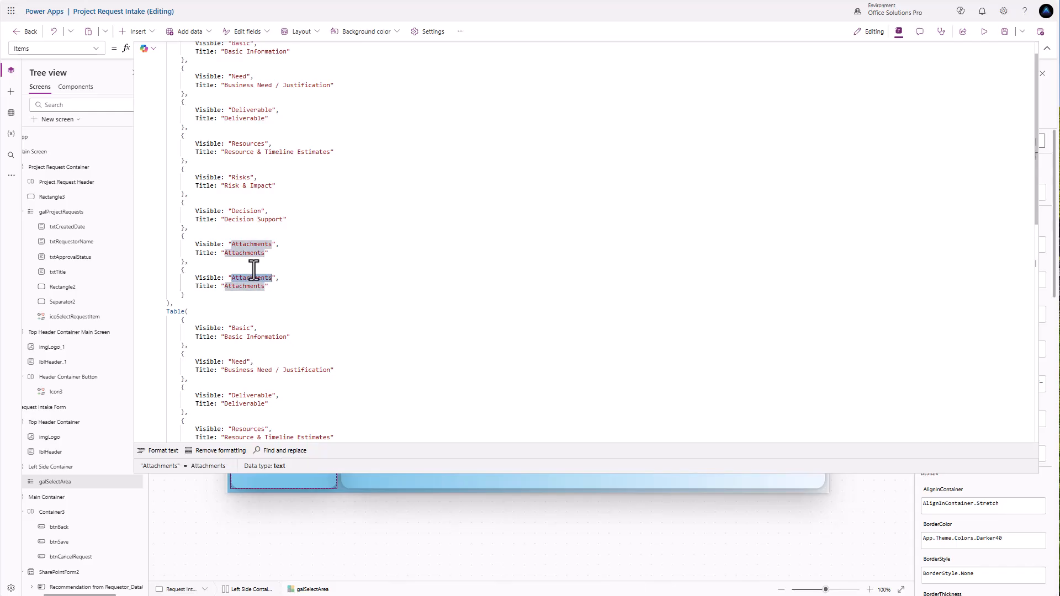
text(Status)
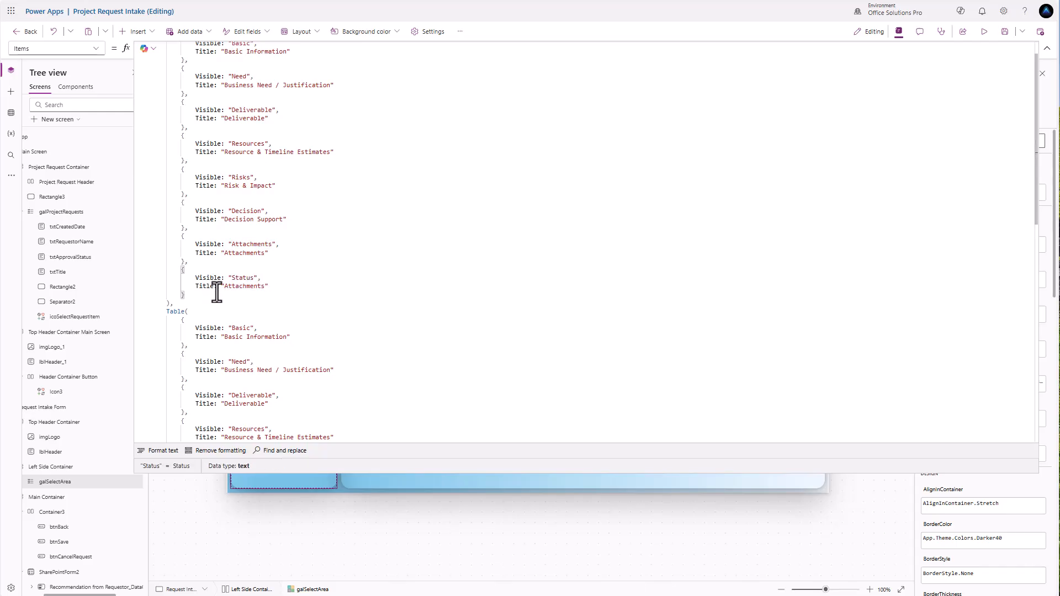
drag(224, 286, 261, 287)
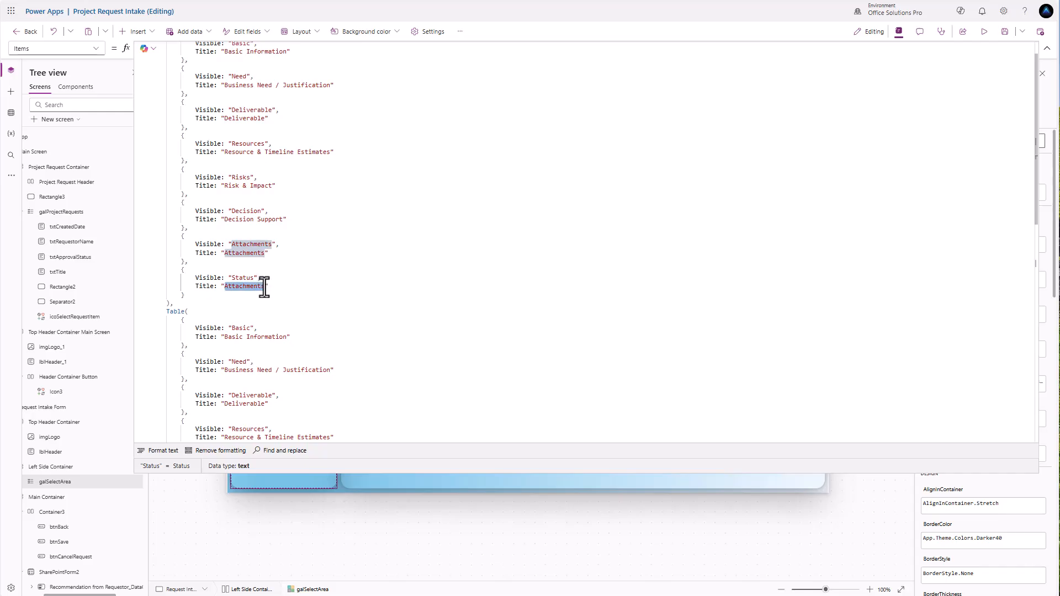
text(S)
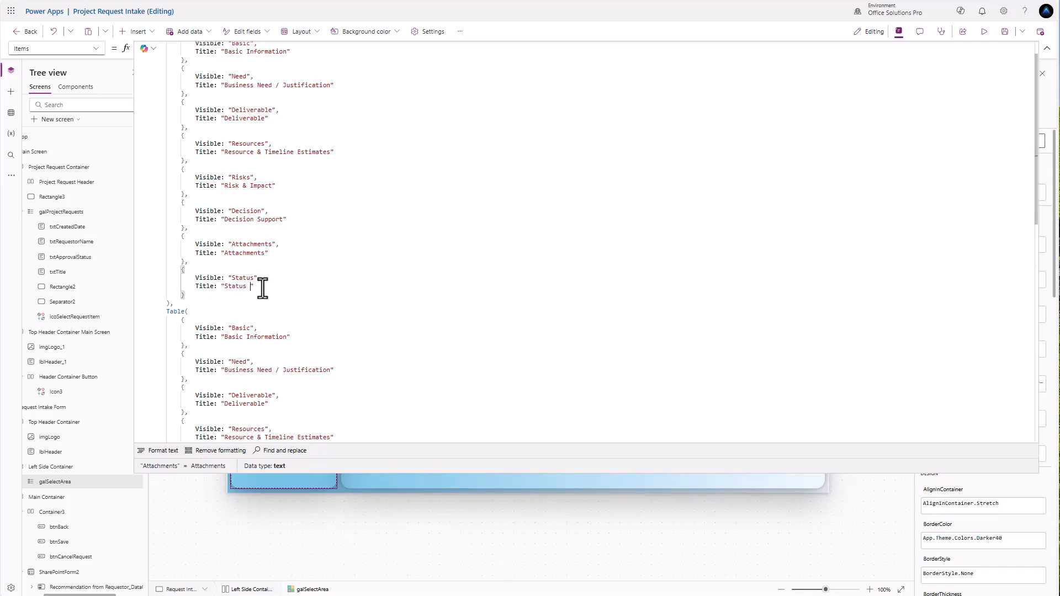
text(tatus Updates)
drag(420, 473, 421, 127)
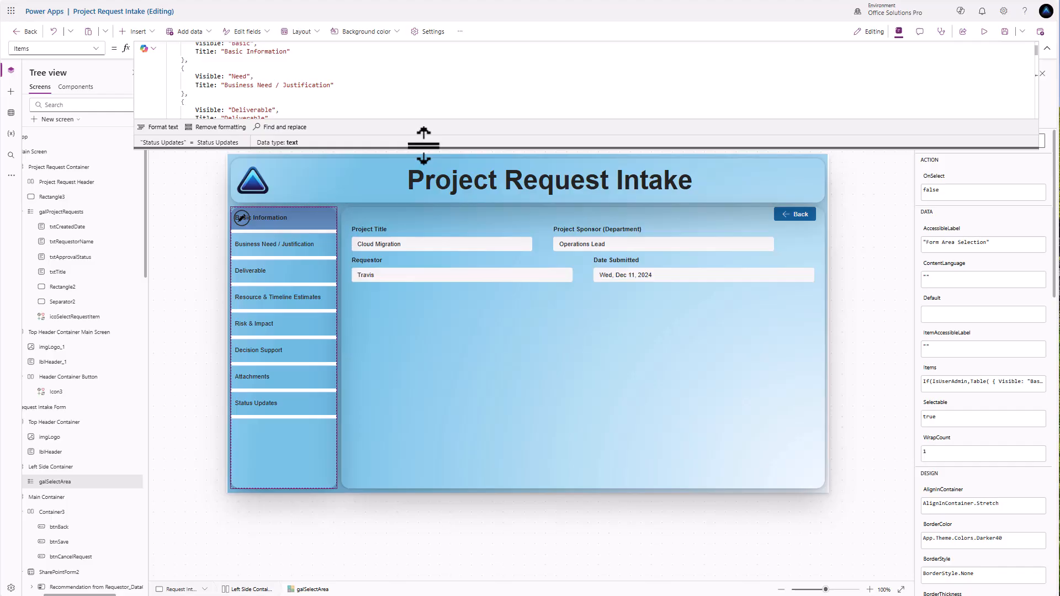
Step: Switch the intake form to the Status Updates section and add the Approval Status field to SharePointForm2
alt+click(275, 406)
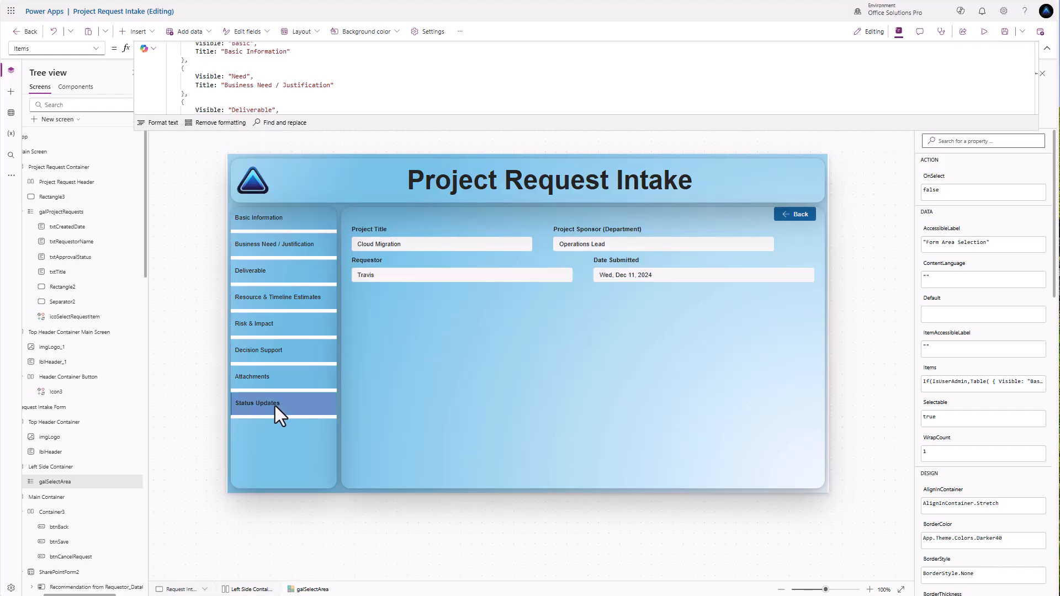
click(753, 369)
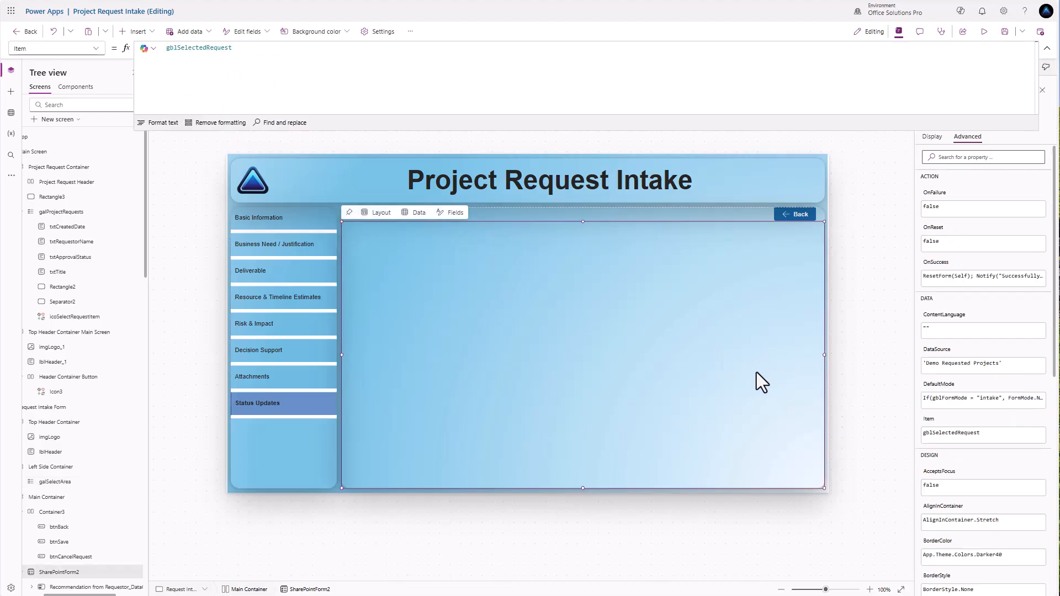
click(932, 136)
click(1038, 173)
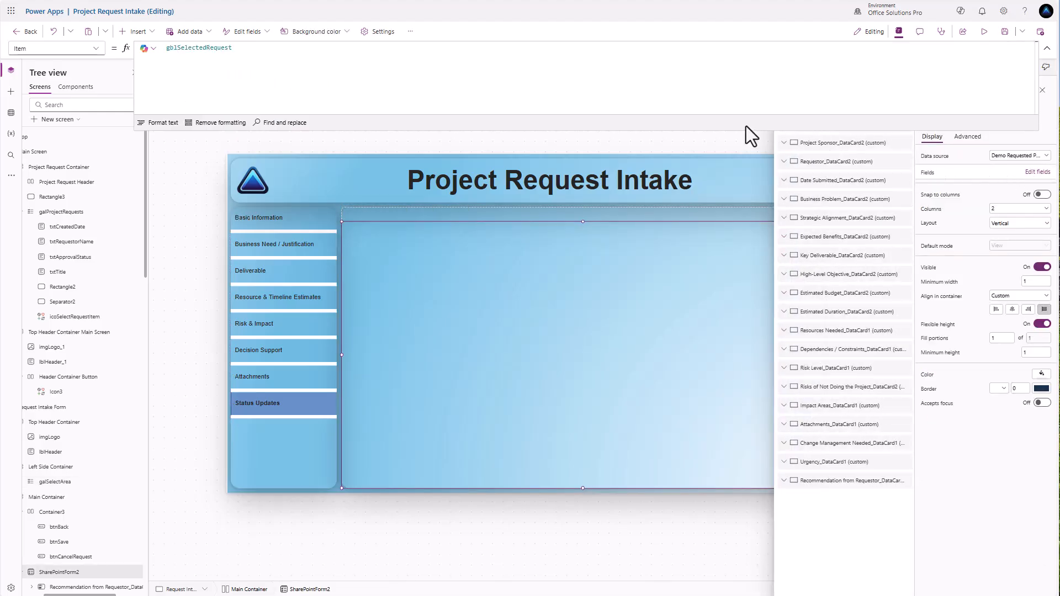
drag(745, 130, 749, 66)
click(799, 104)
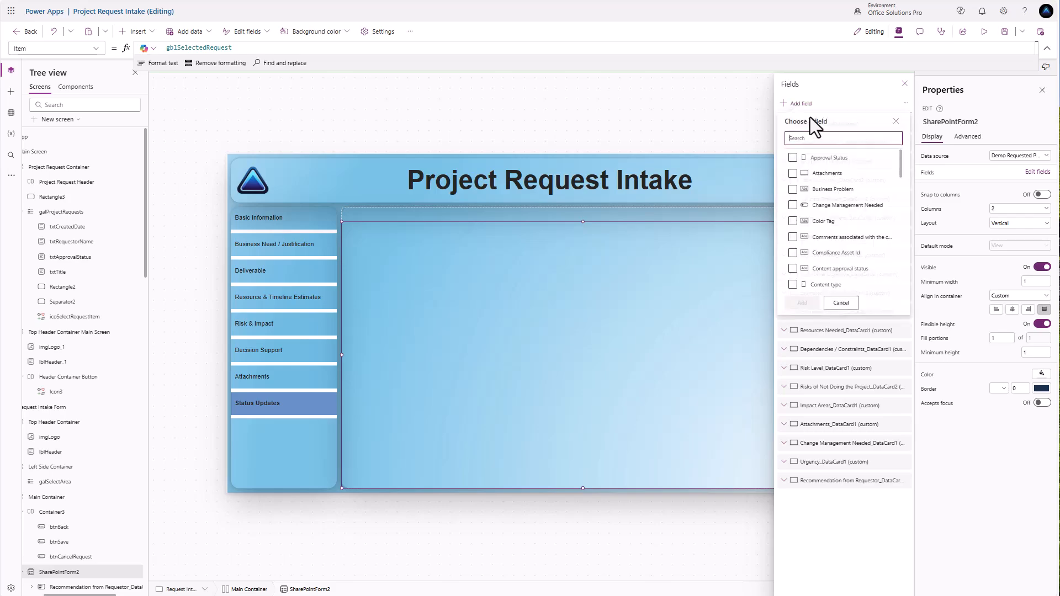
text(appr)
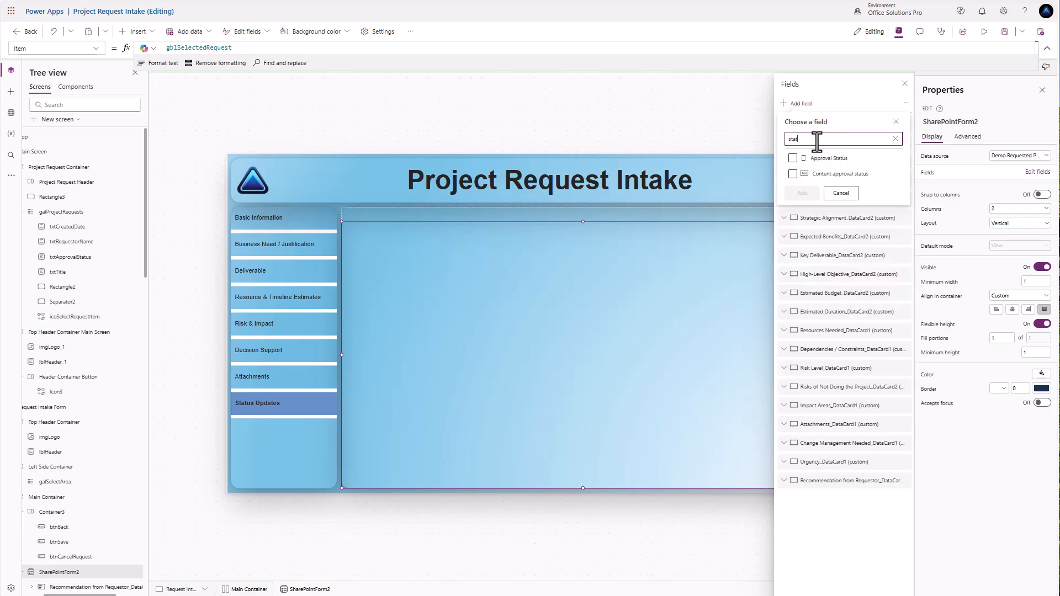
click(793, 159)
click(797, 194)
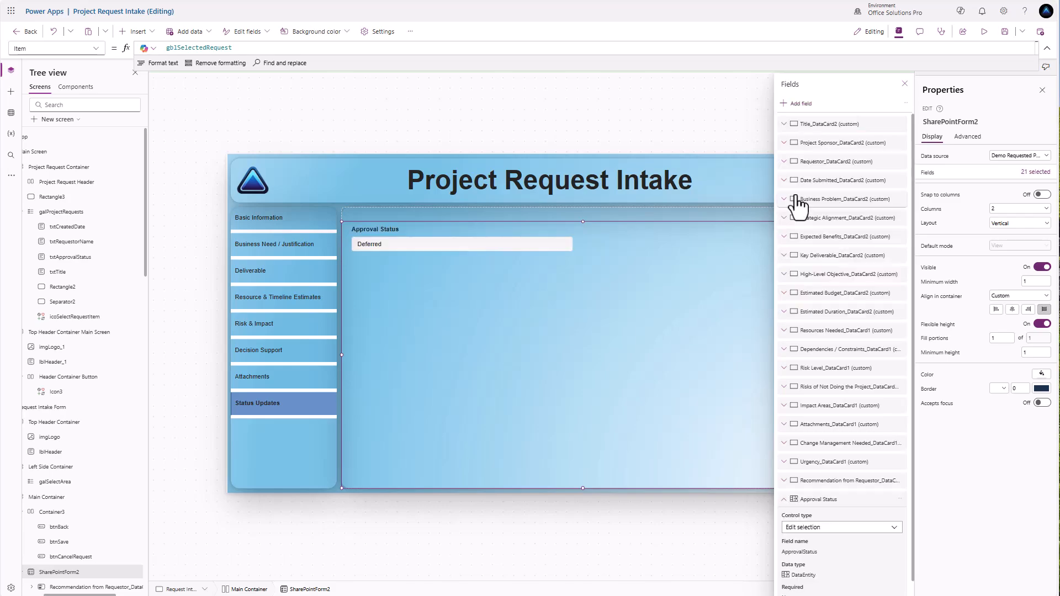
Step: Set the Approval Status card's Visible property to galSelectArea.Selected.Visible = "Status"
click(455, 239)
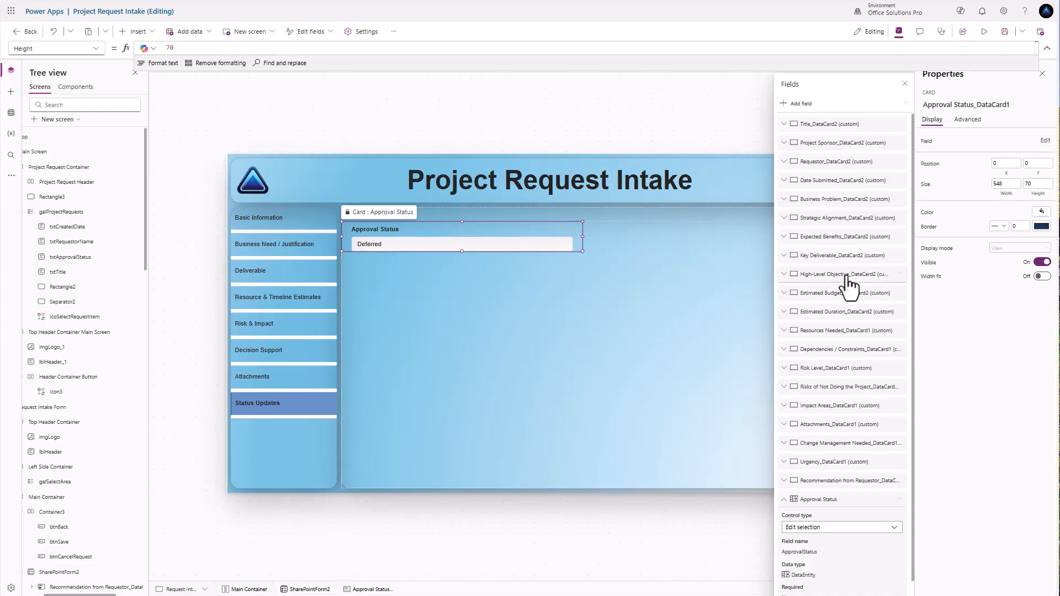
click(933, 264)
click(187, 49)
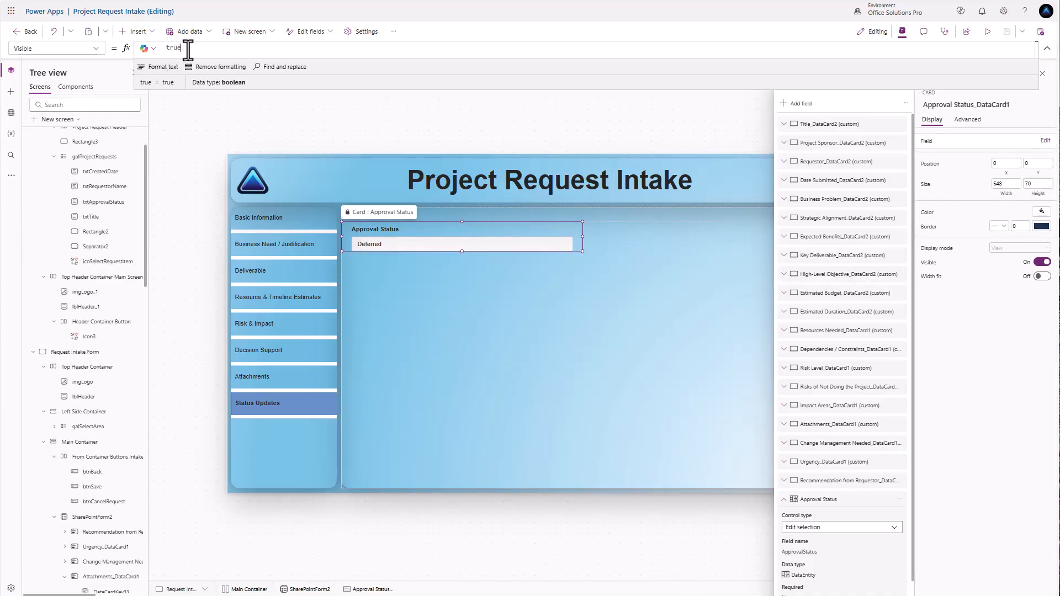
text(galSe)
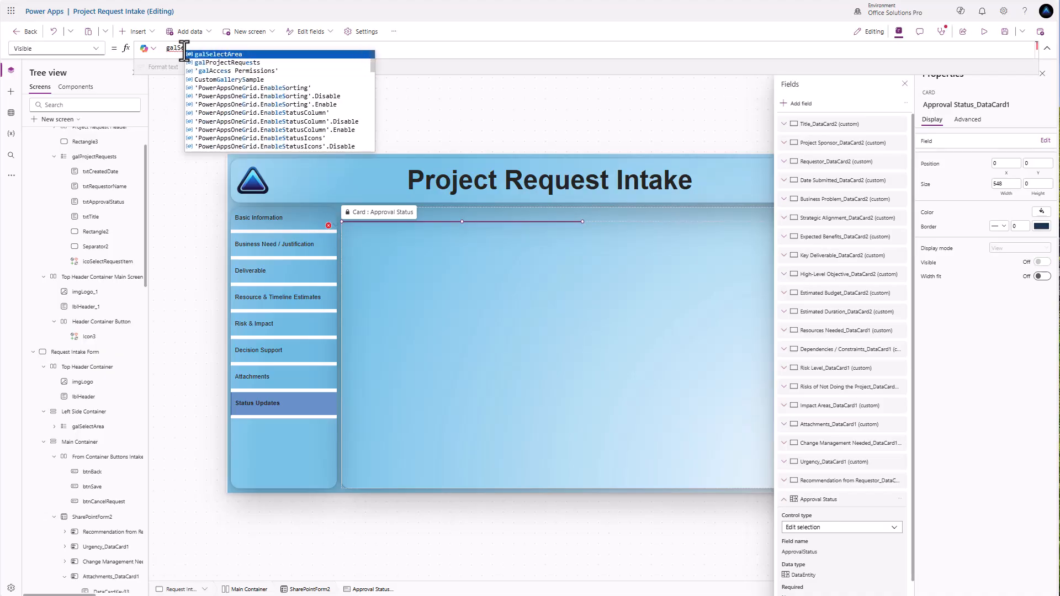
key(Tab)
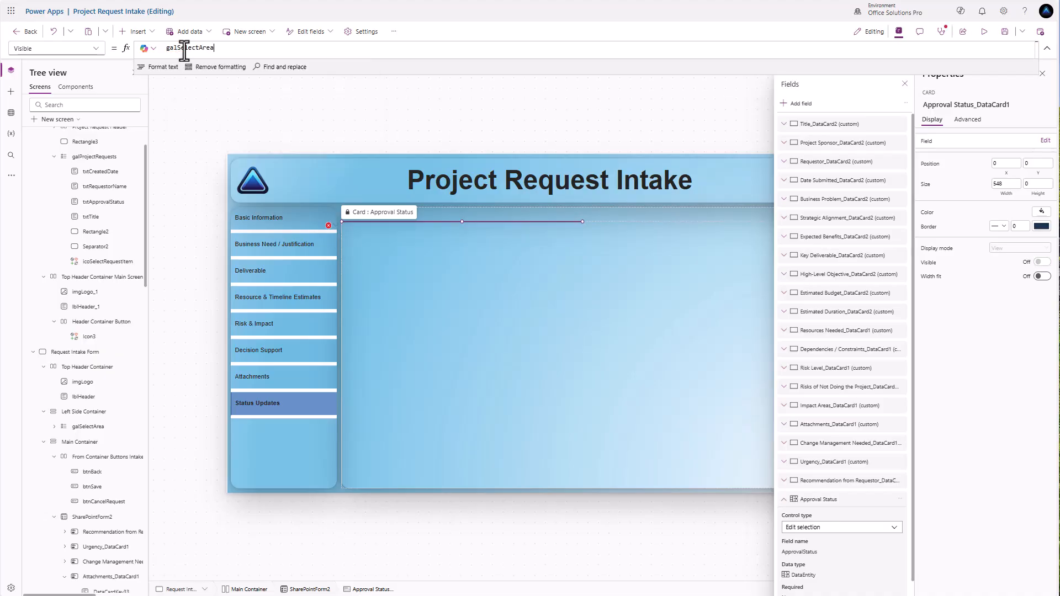
text(.Selected.)
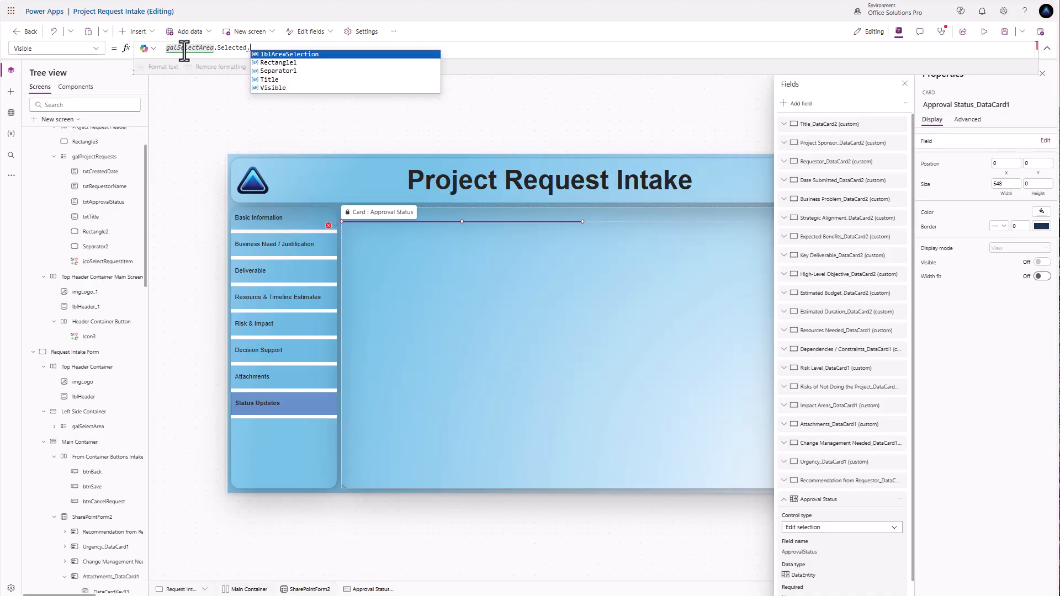
text(Visible )
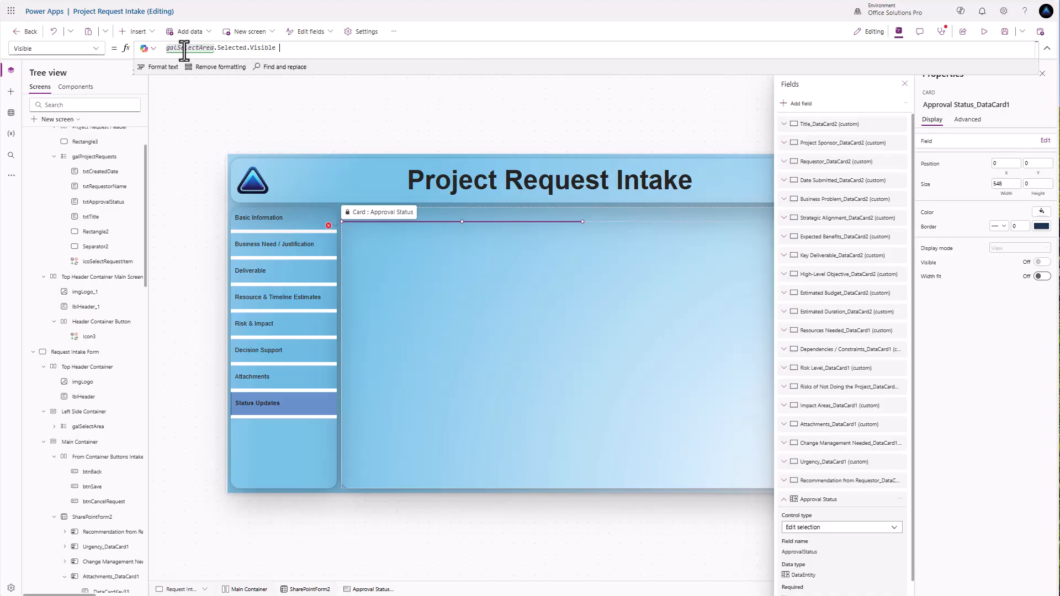
text(= "Status)
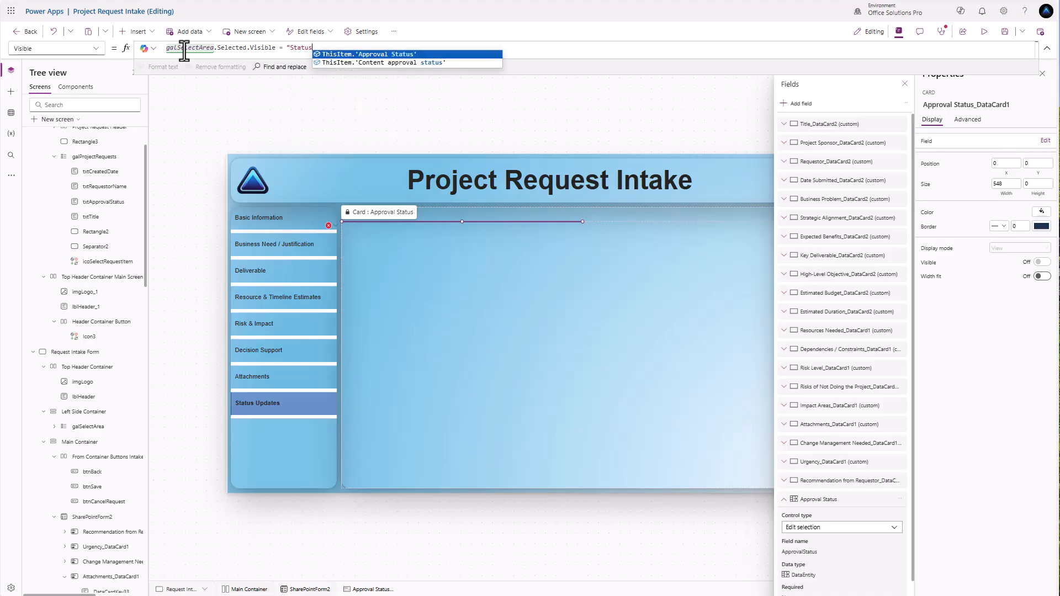
text(")
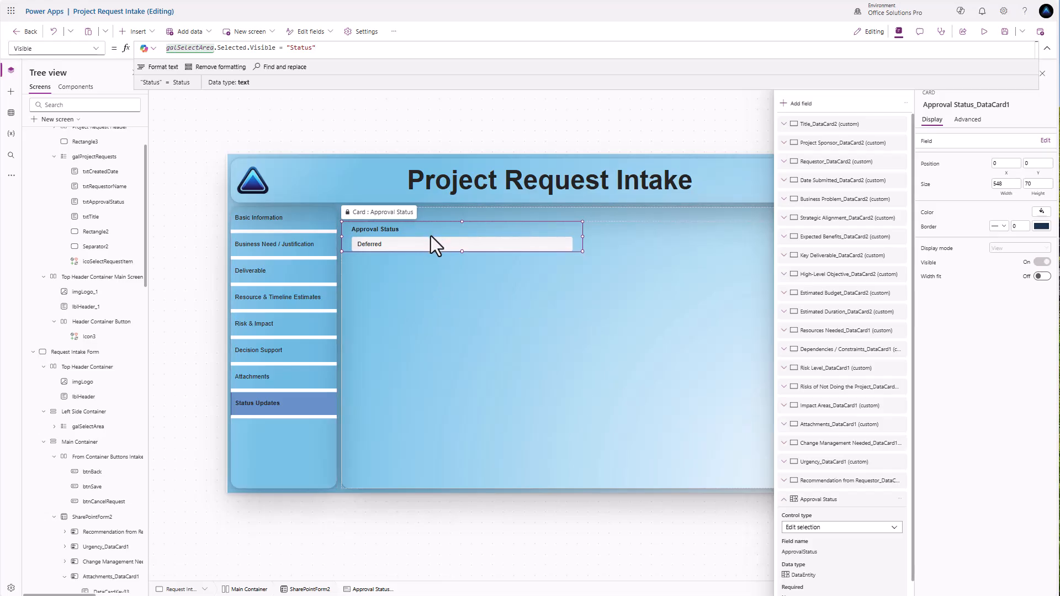
Step: Comment out the existing If formula in SharePointForm2's DefaultMode property and start a new line below it
click(522, 333)
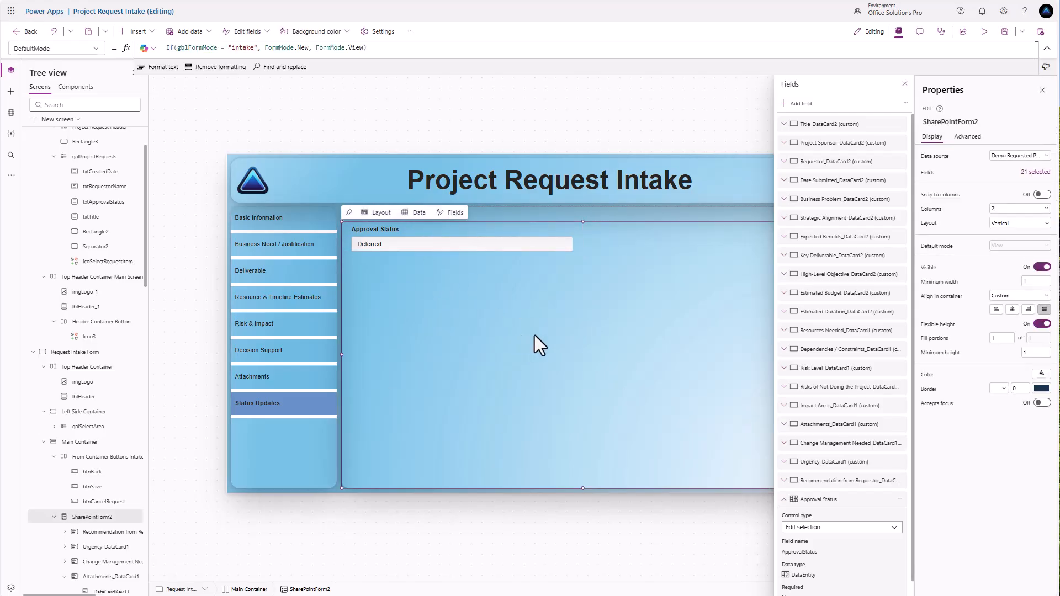
click(936, 249)
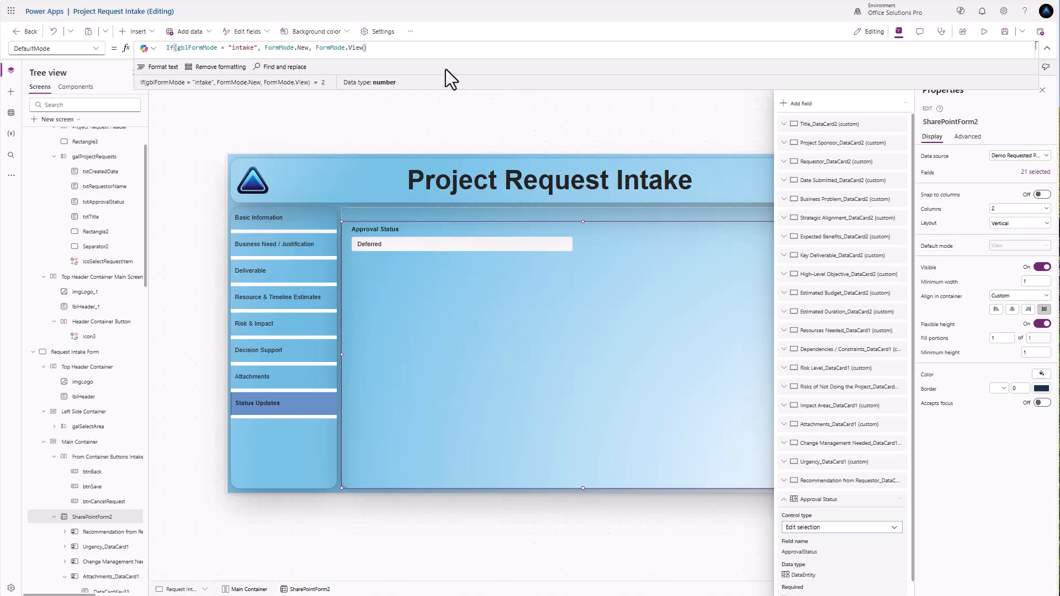
drag(440, 91, 402, 203)
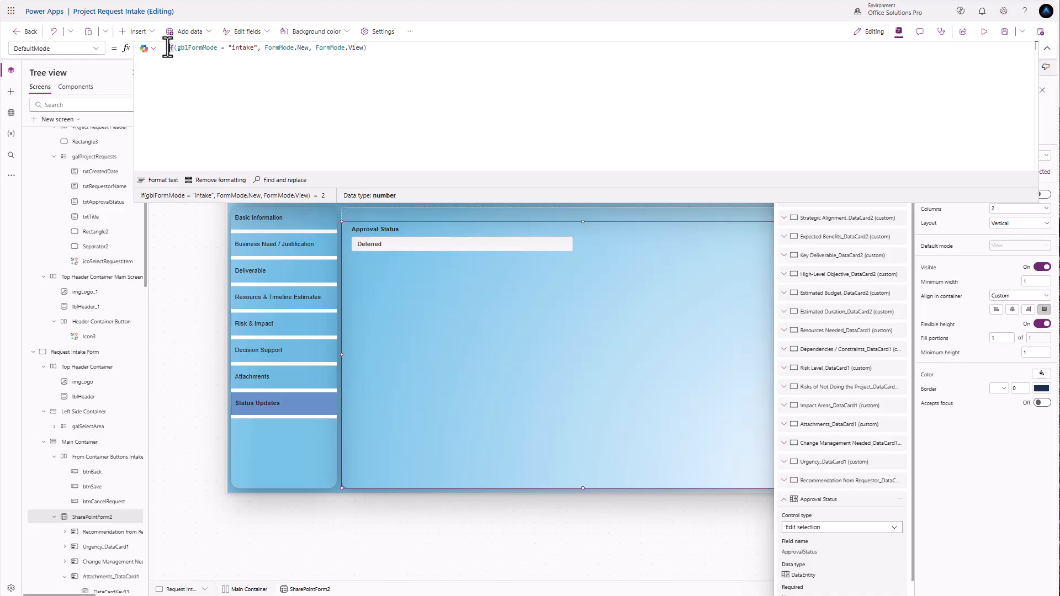
click(167, 47)
text(//)
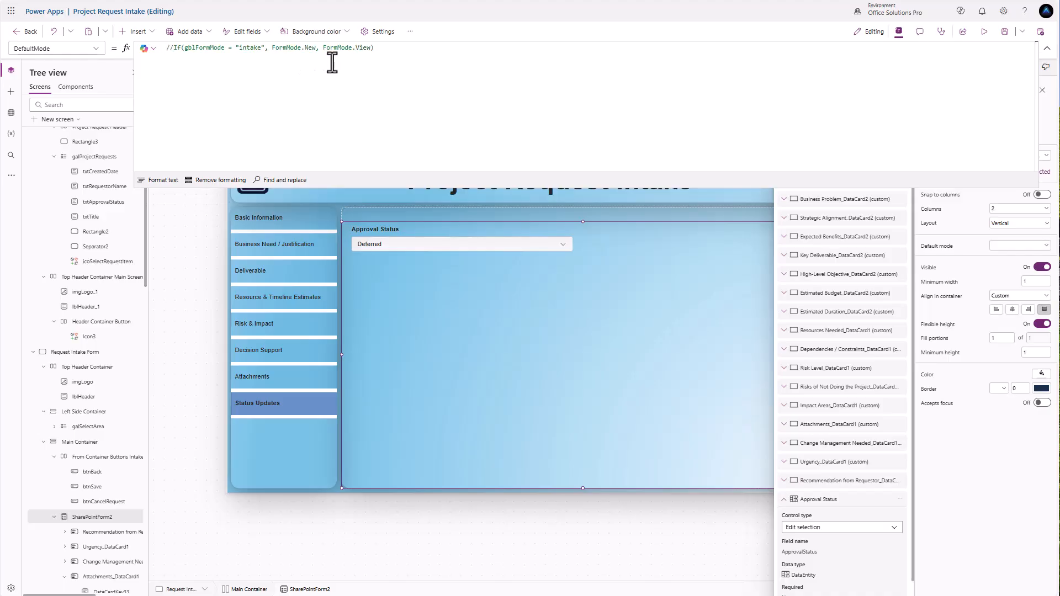
key(Return)
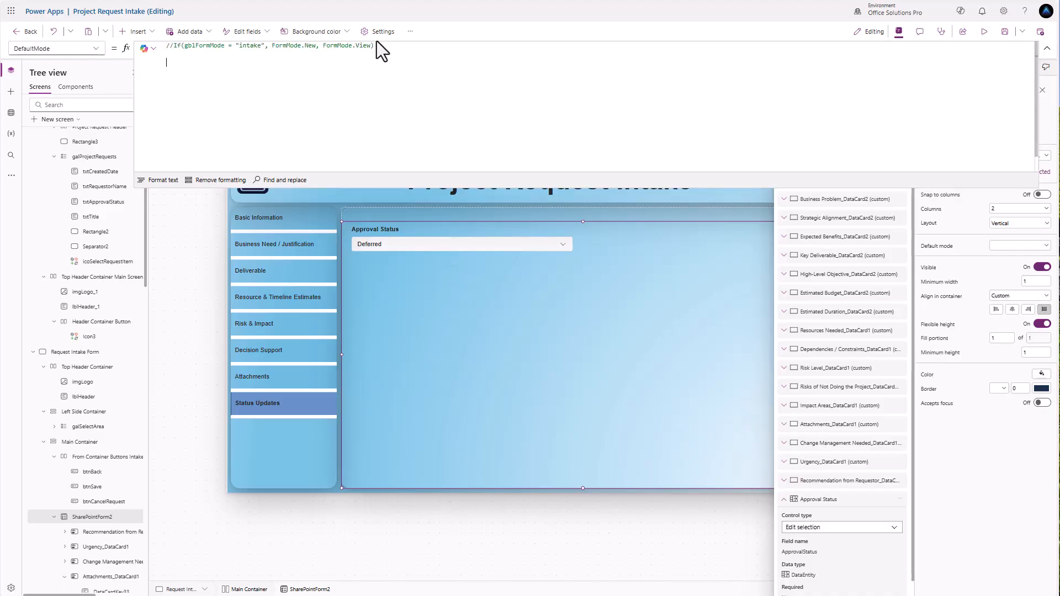
Step: Begin a Switch function on gblFormMode that returns FormMode.New for the value "intake"
text(Switch)
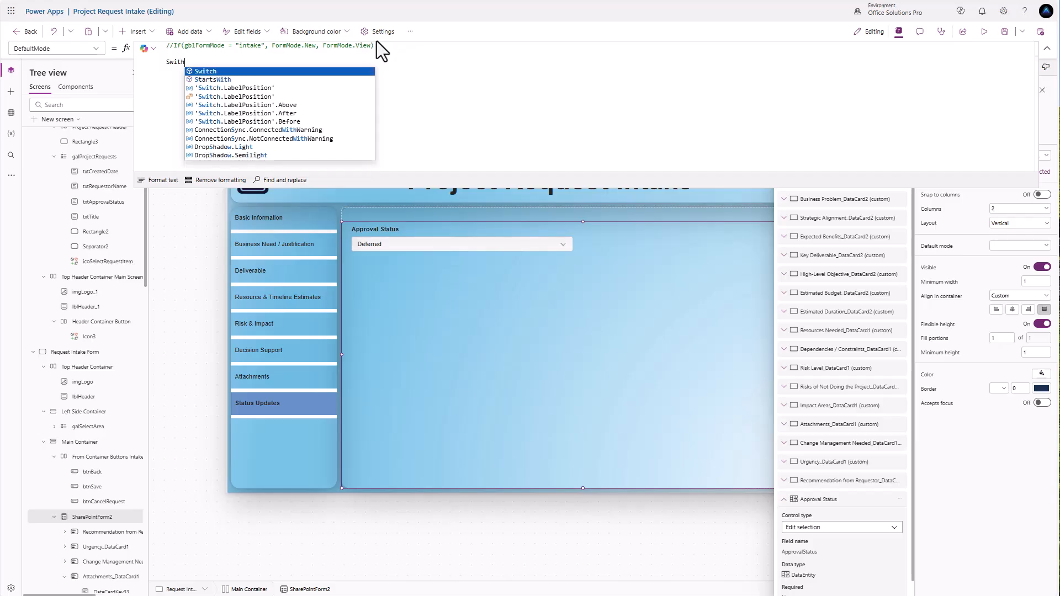
text(()
key(Return)
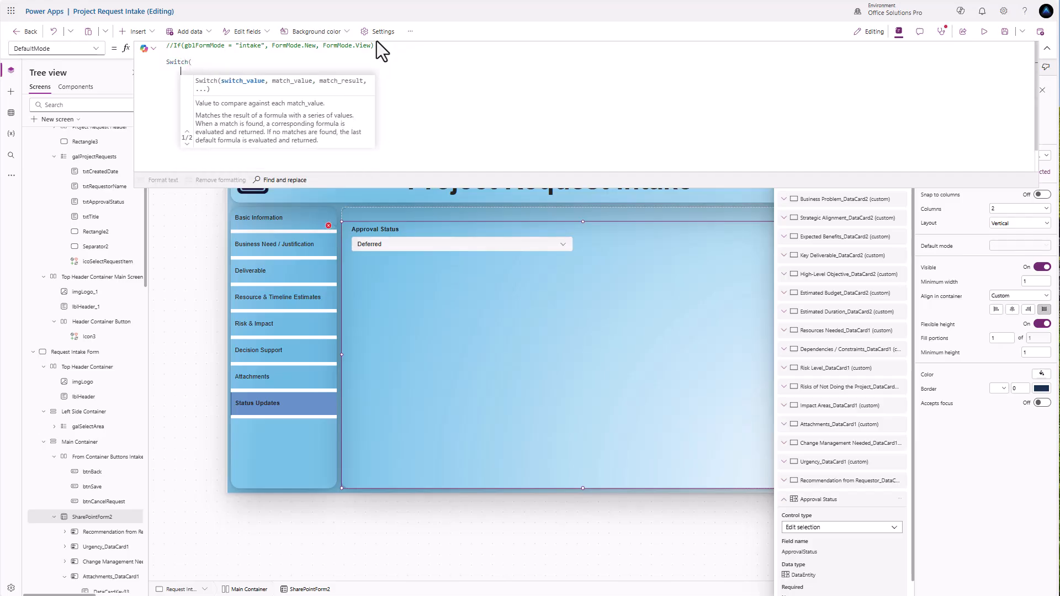
text(gblFo)
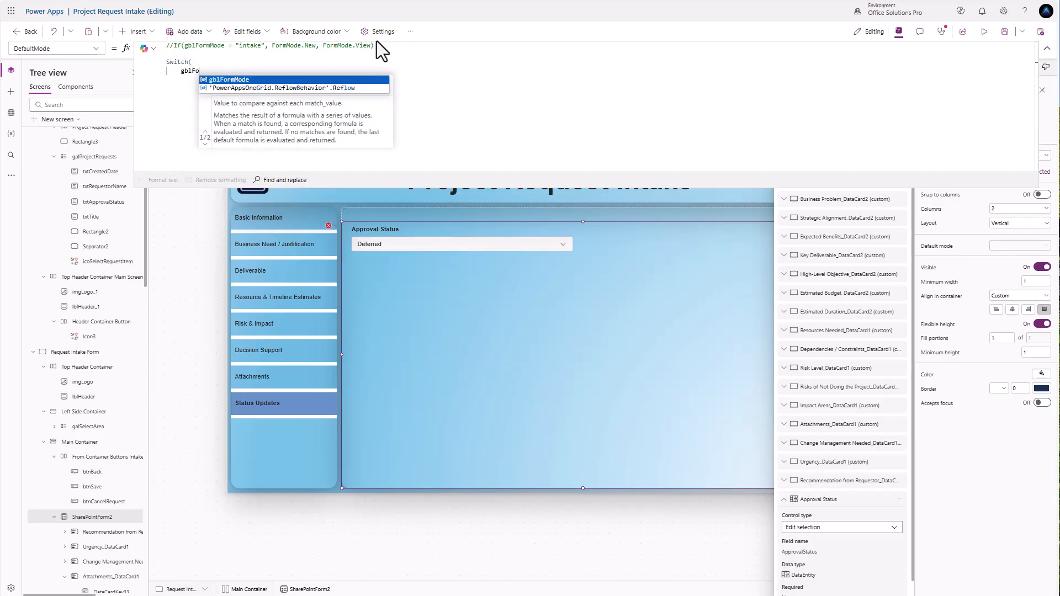
text(rmMode,)
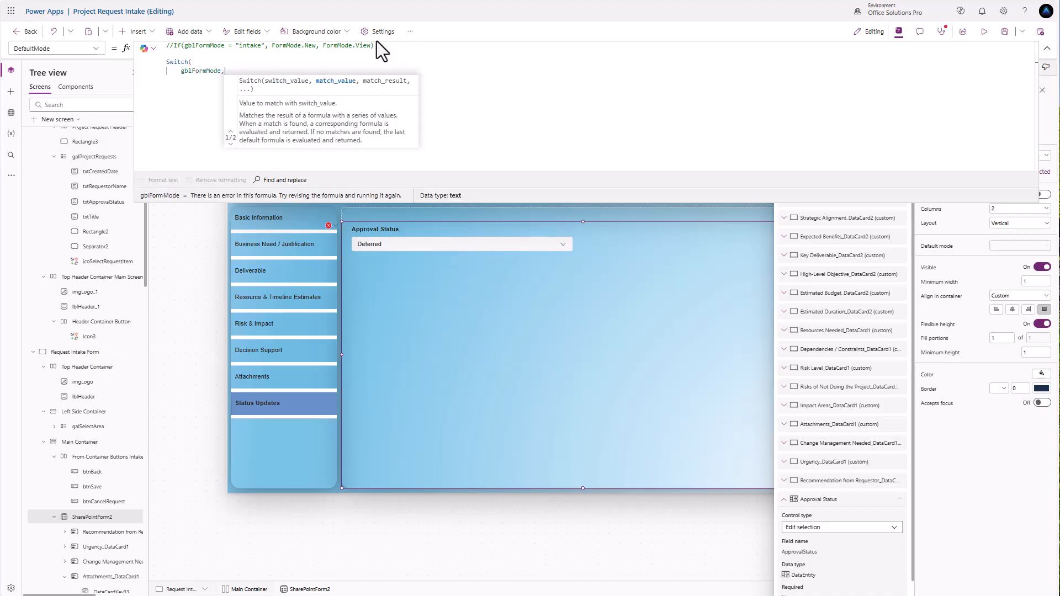
key(Return)
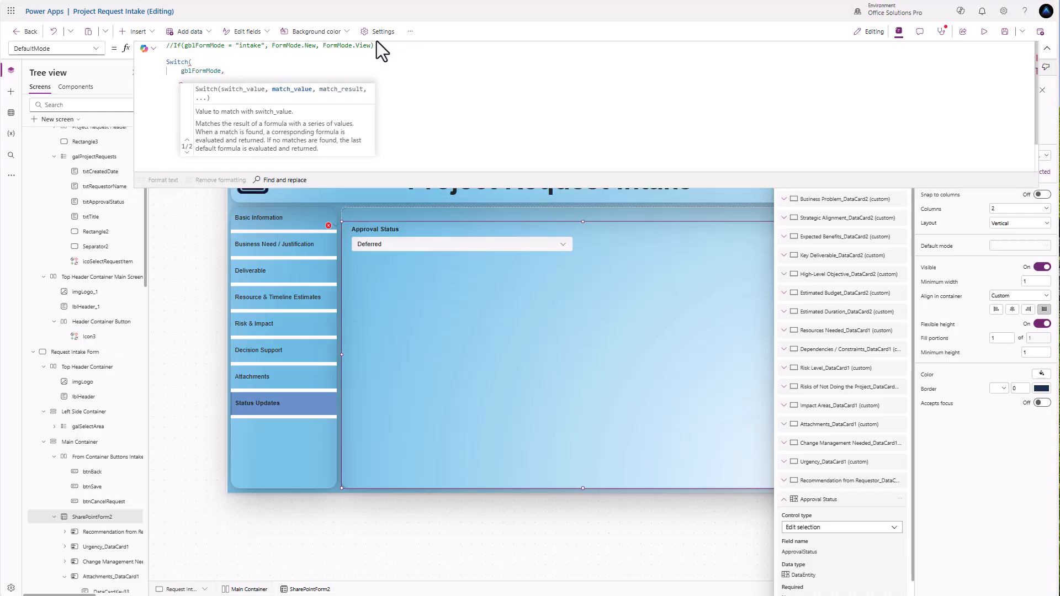
text("intake")
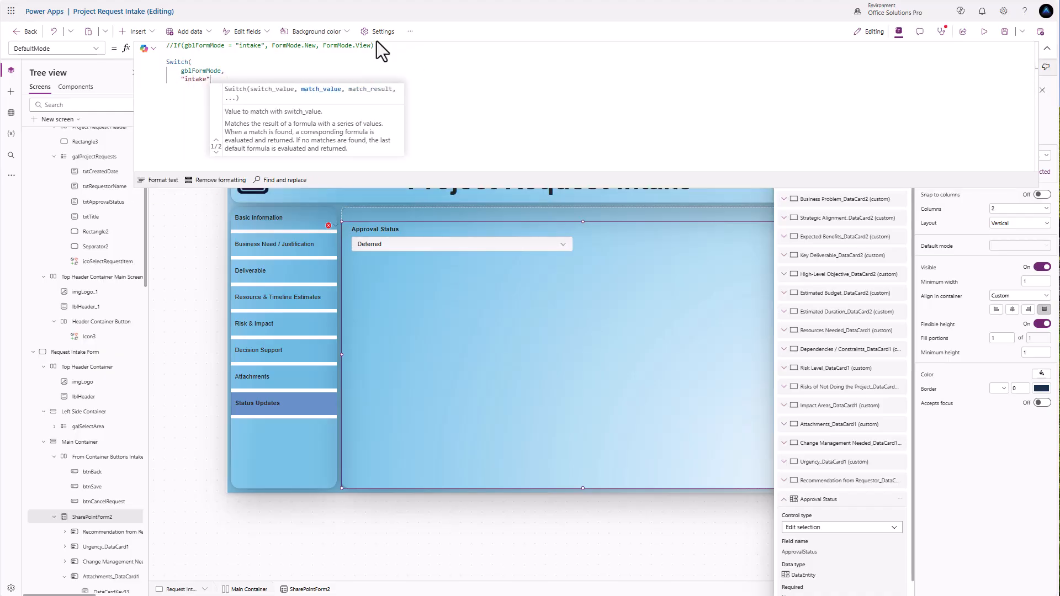
text(, )
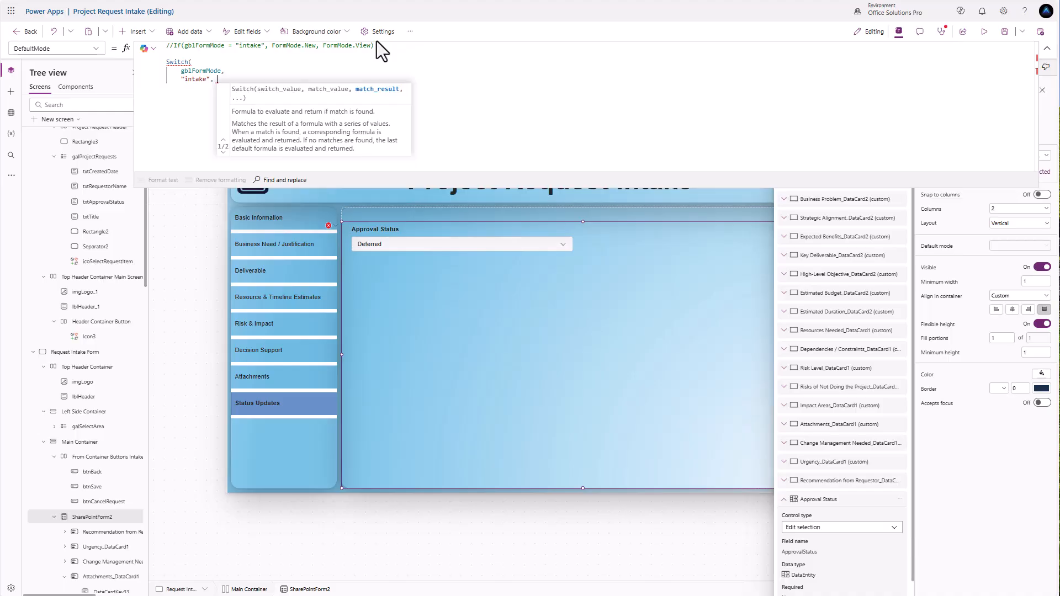
text(Form)
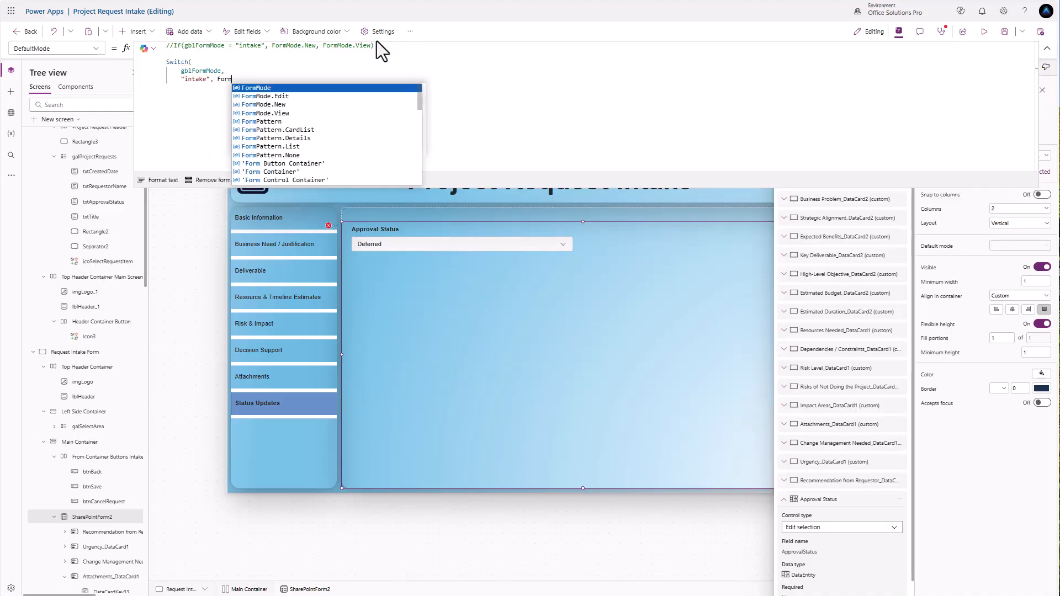
text(Mode.New,)
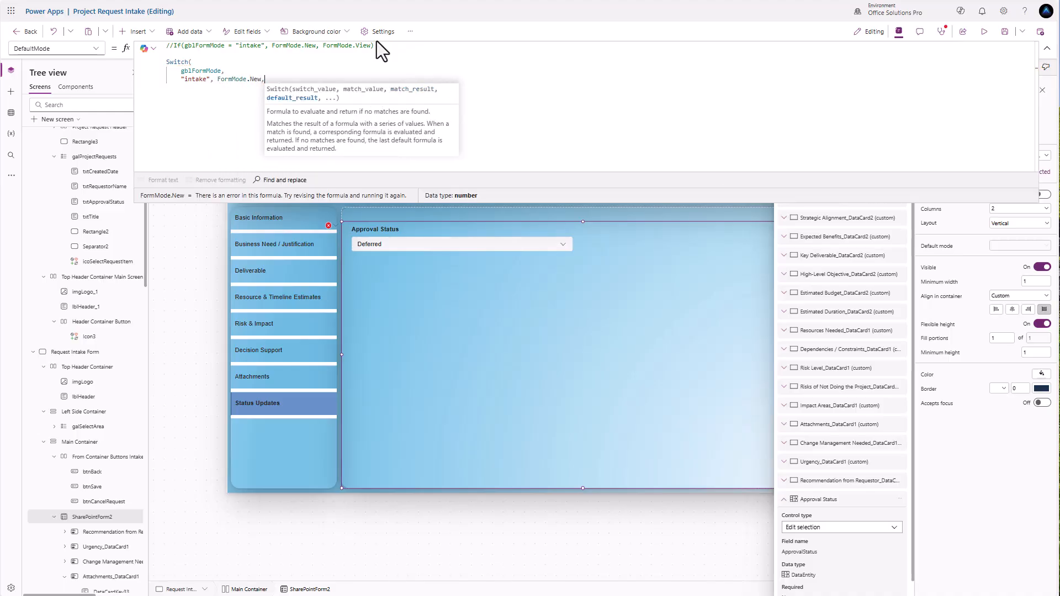
Step: Add an "edit" case returning FormMode.Edit and a default result of FormMode.View, and close the Switch call
key(Return)
text("edit")
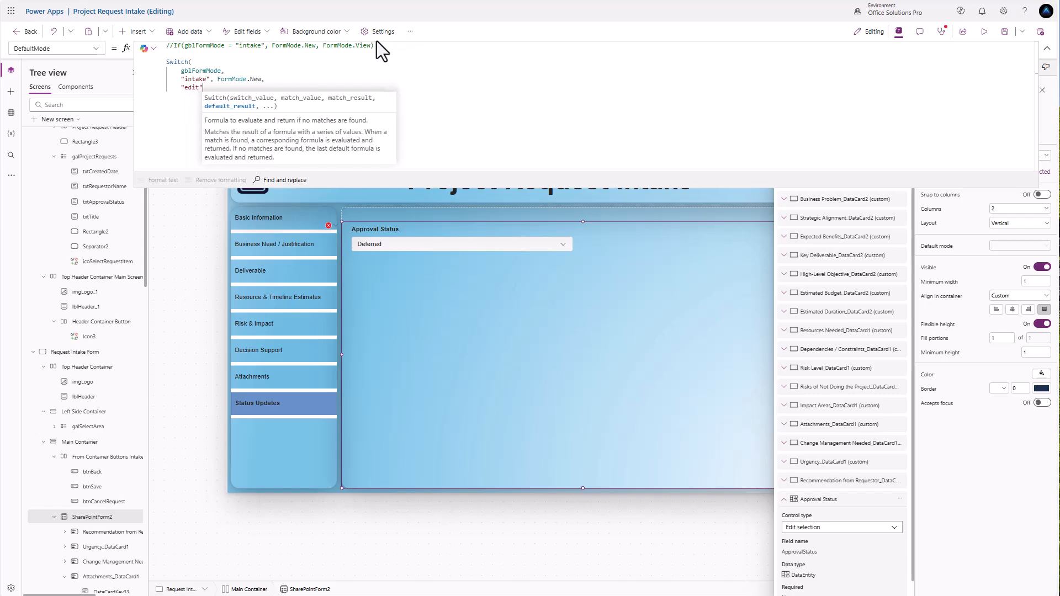
text(, Form)
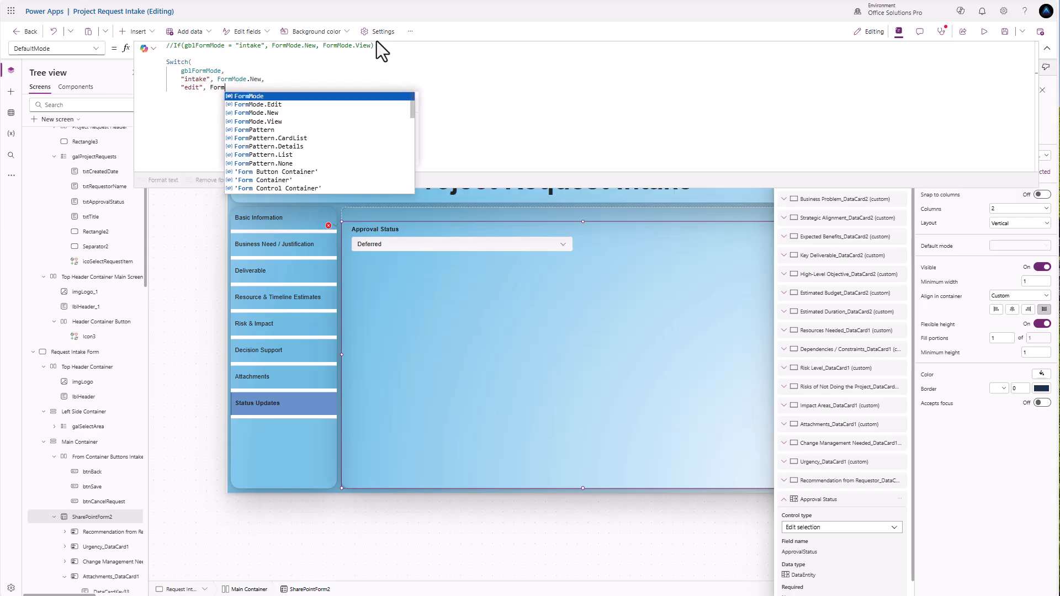
text(Mode.Edit,)
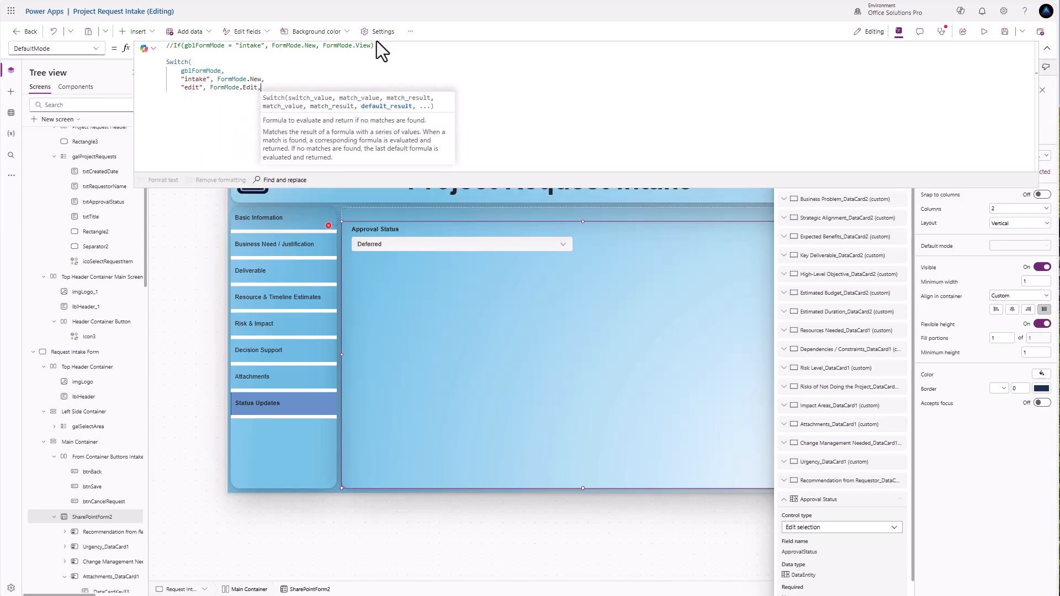
key(Return)
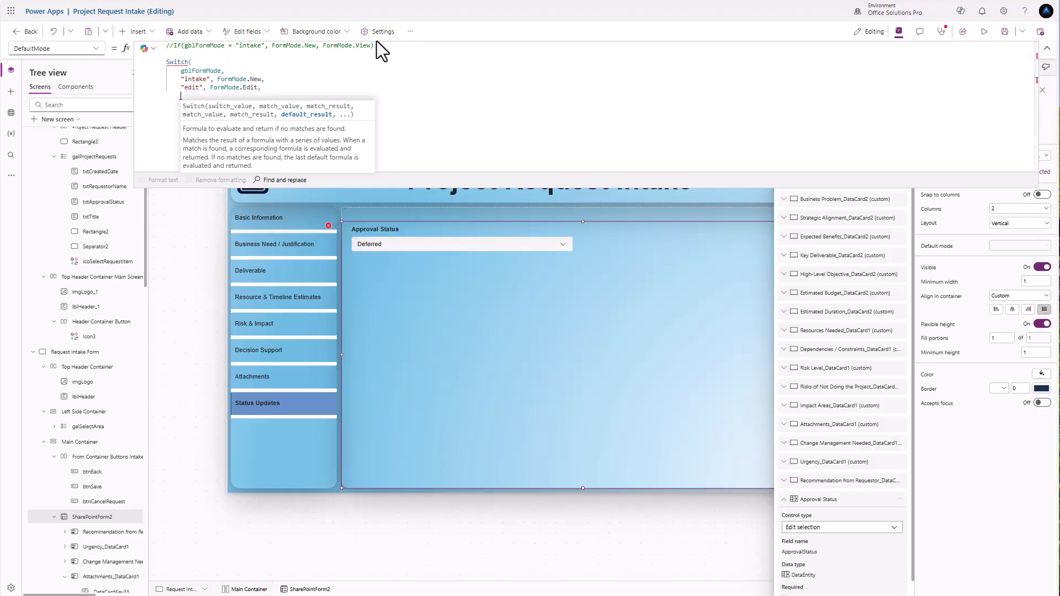
text(Form)
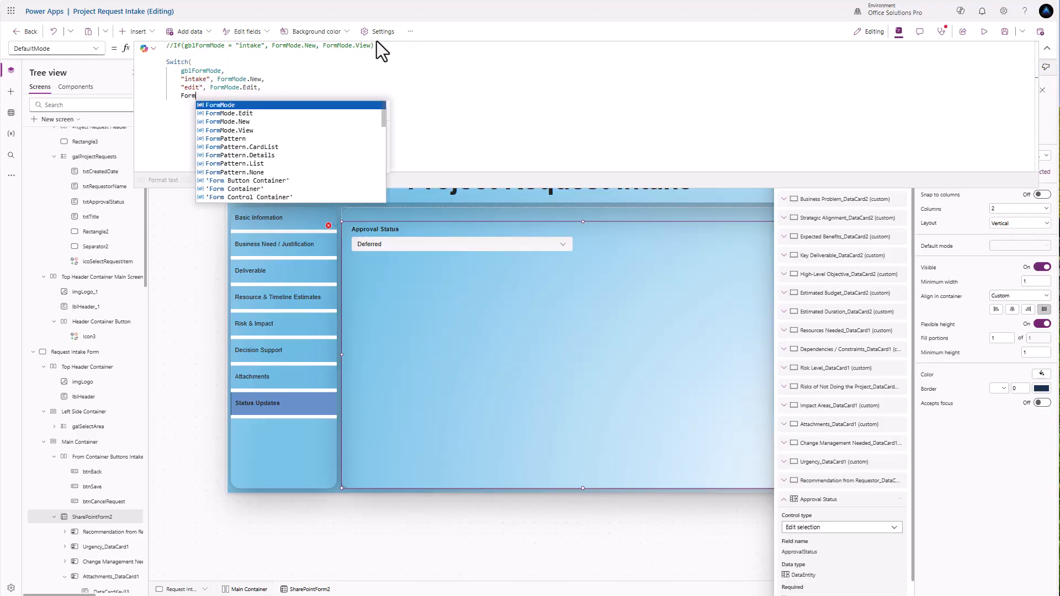
text(Mode.View)
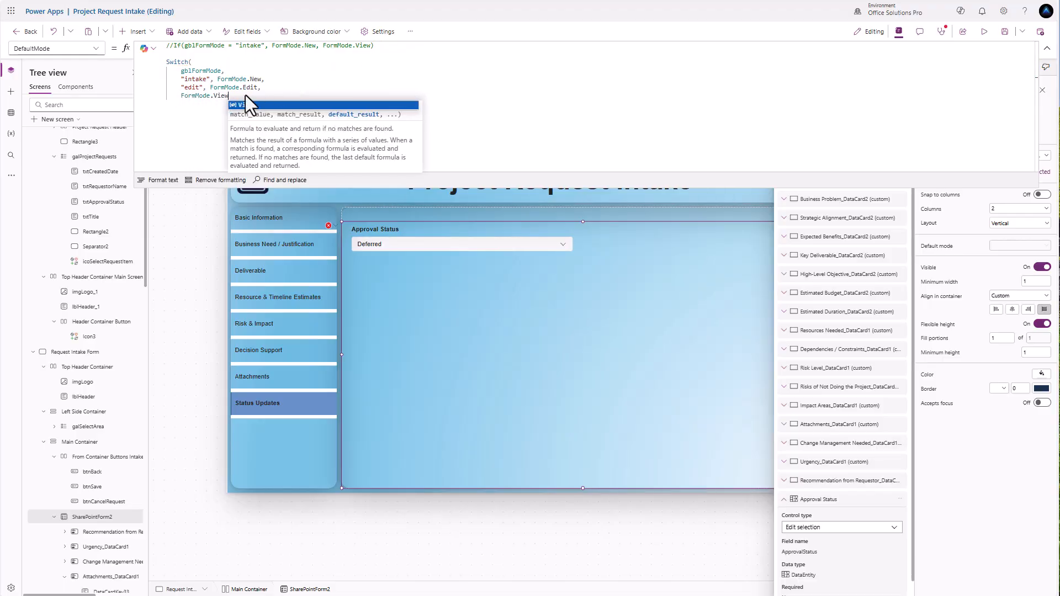
click(245, 103)
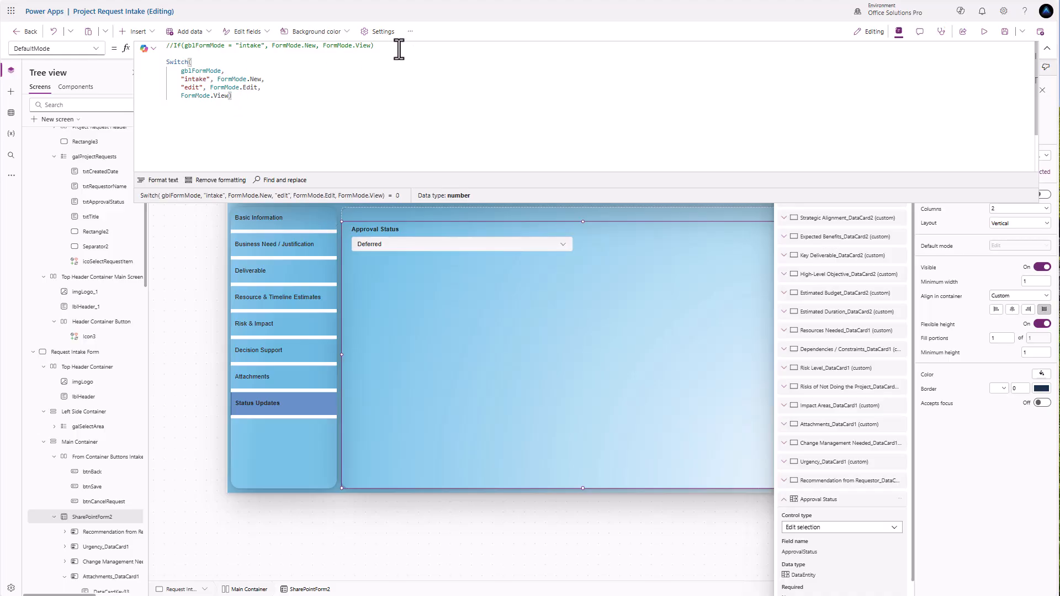
Step: Delete the commented-out If line above the Switch formula and shrink the formula area
drag(398, 49, 148, 47)
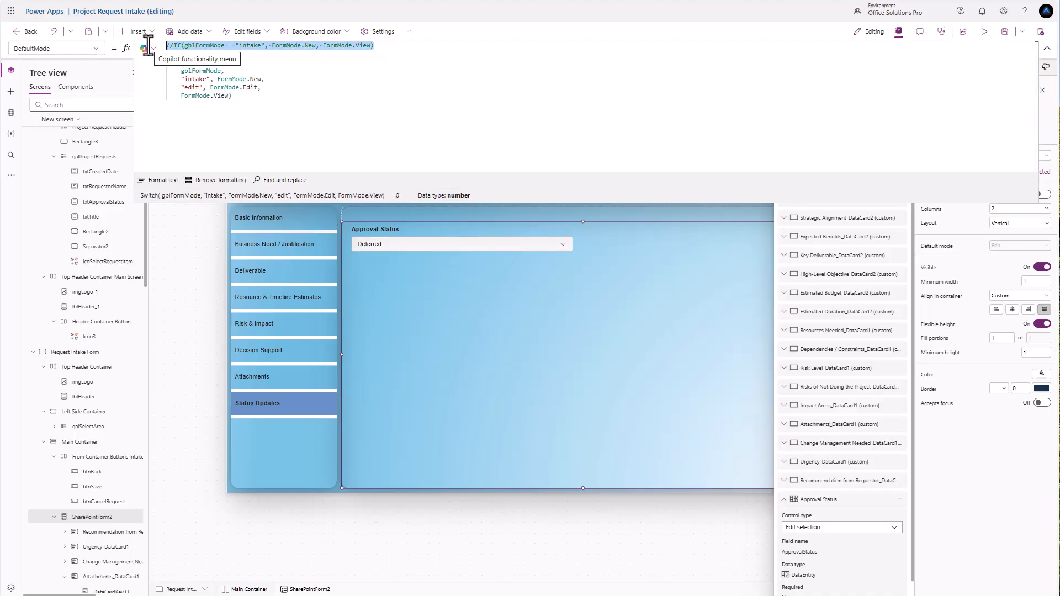
key(BackSpace)
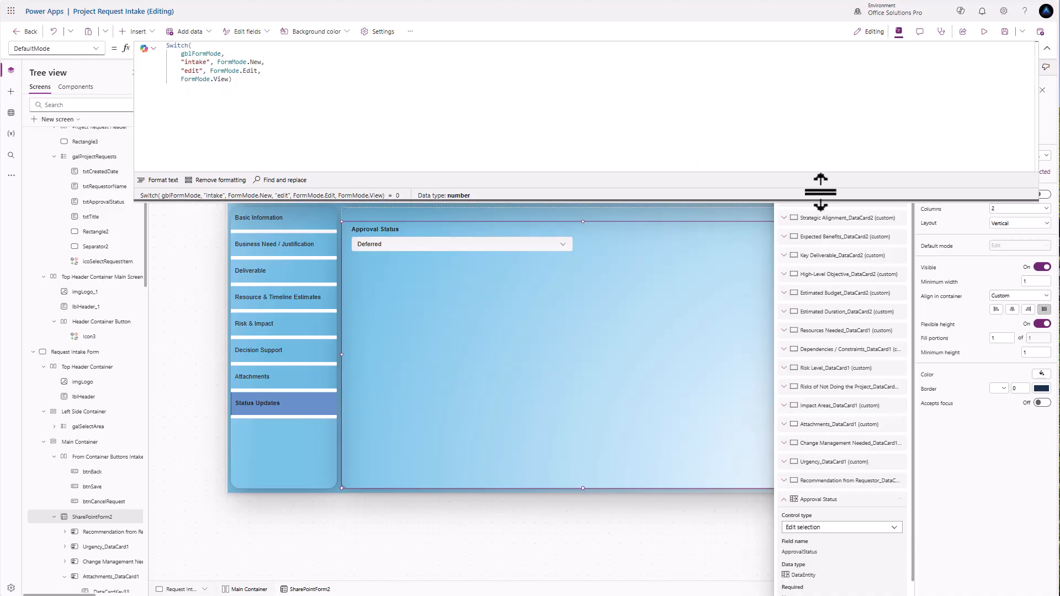
drag(819, 201, 825, 61)
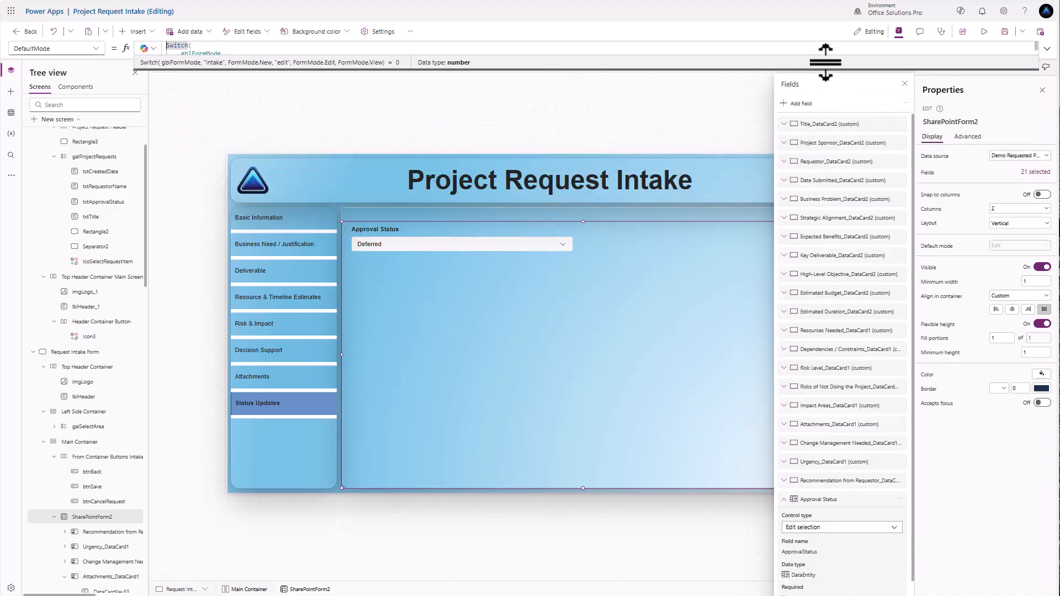
Step: Close the form's field list and the data source notice, and go back from the intake form to the project requests list
click(904, 84)
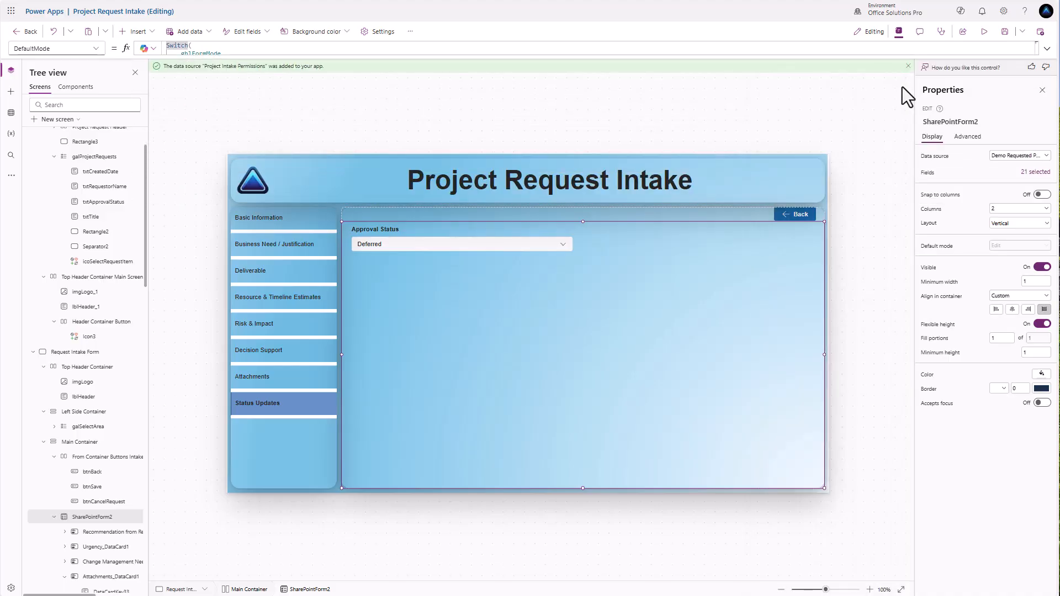
click(907, 67)
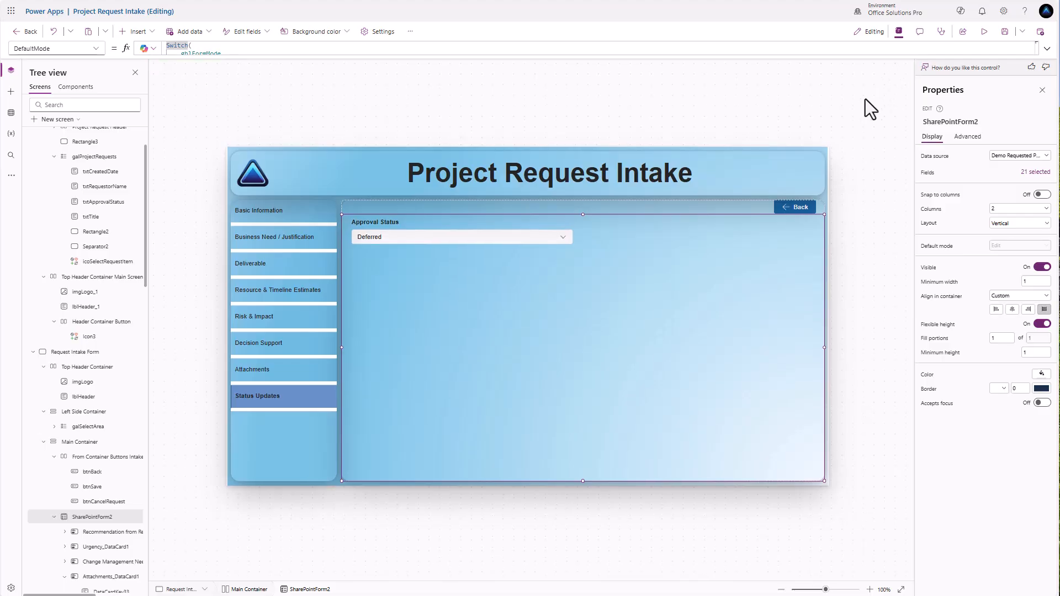
alt+click(795, 221)
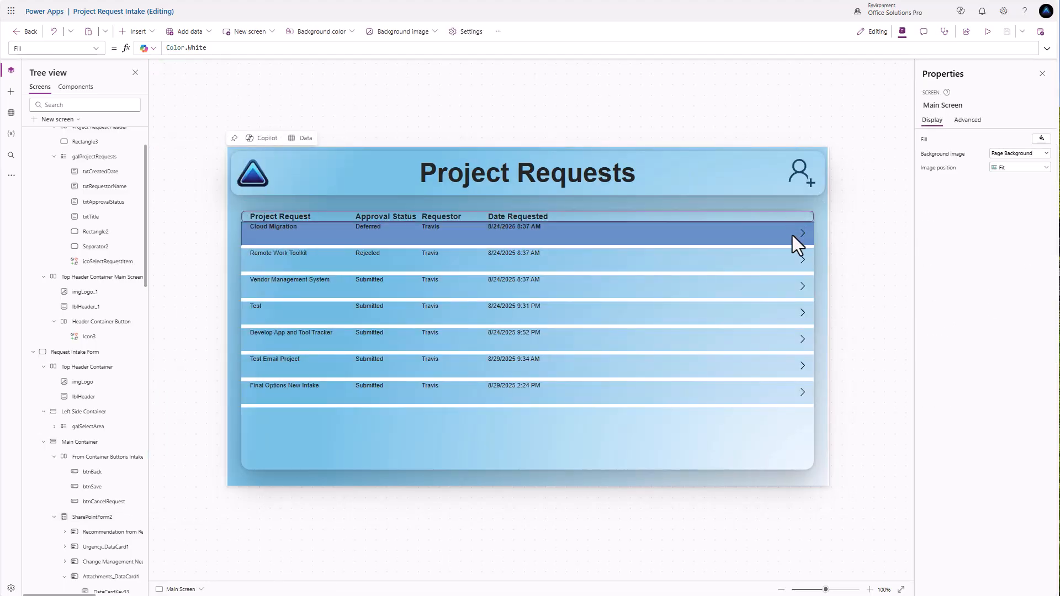
Step: Make the request row's arrow icon set gblFormMode to "edit" on selection if IsUserAdmin is true, and to "main" otherwise
click(804, 235)
click(176, 54)
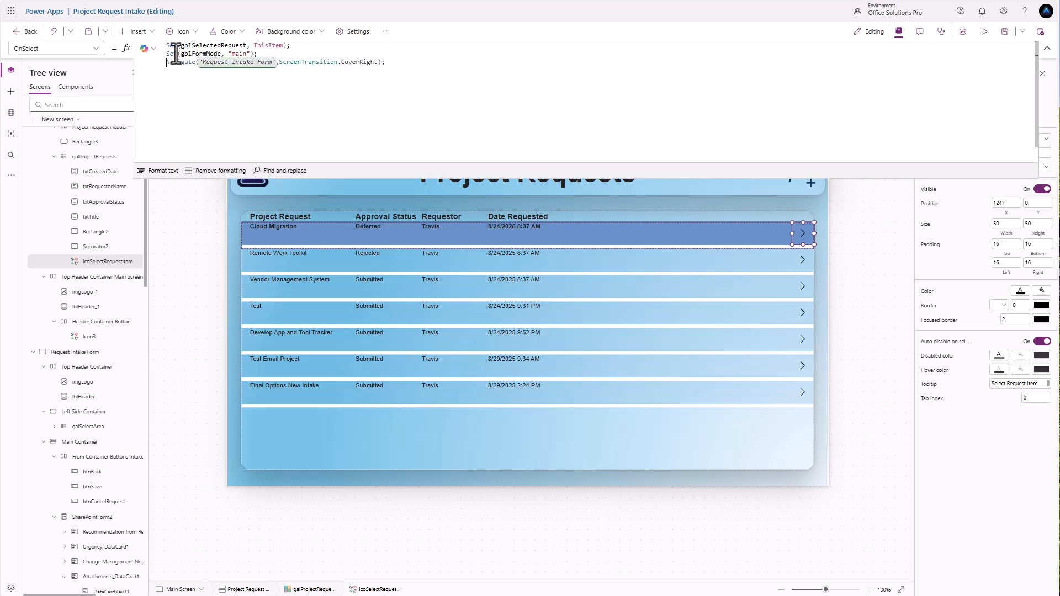
text(If()
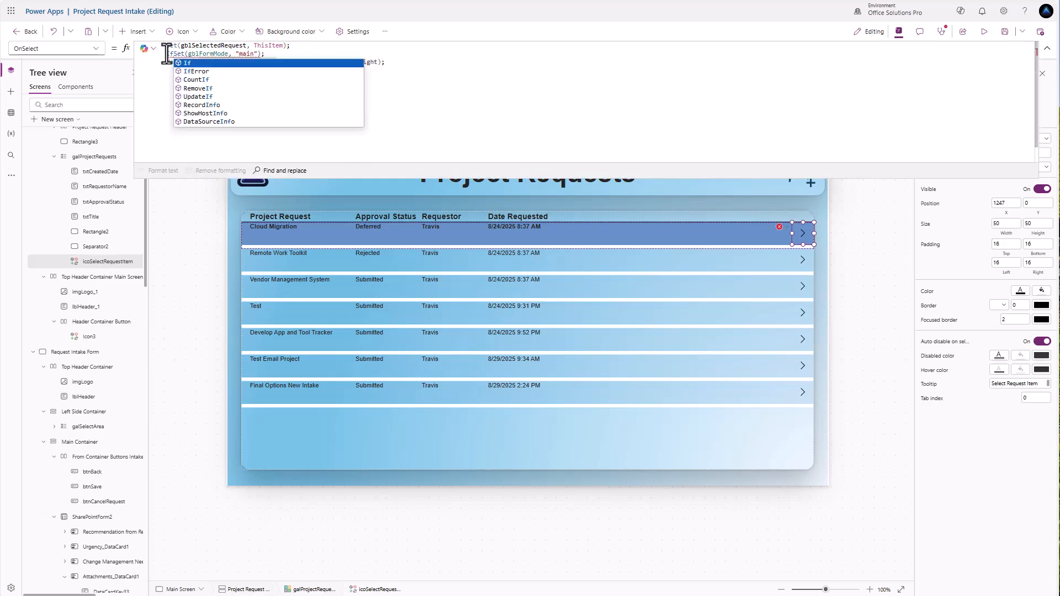
text(IsUserAdmin)
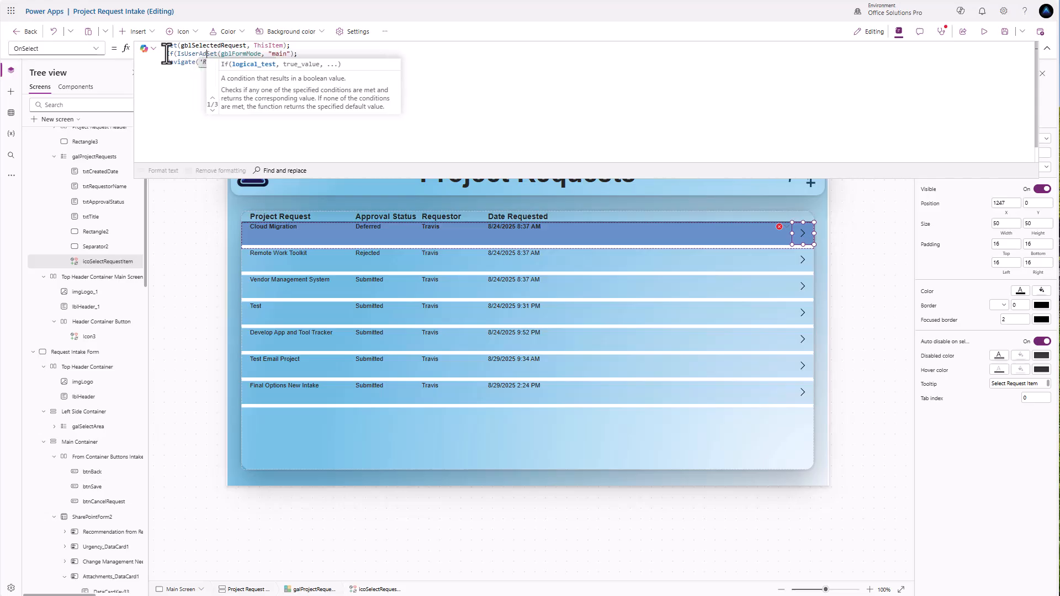
text(, Set)
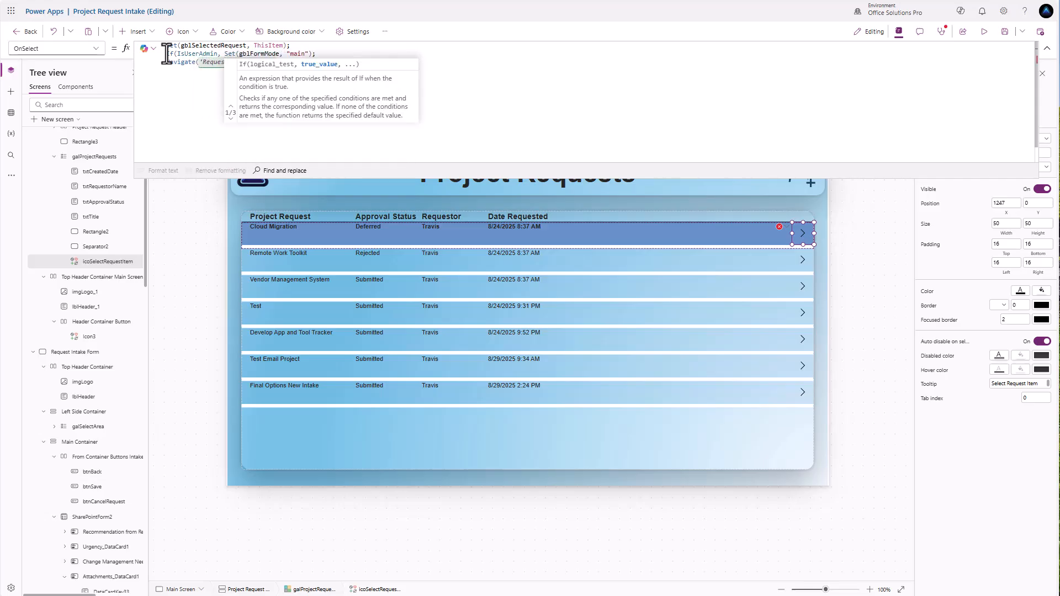
text((gblForm)
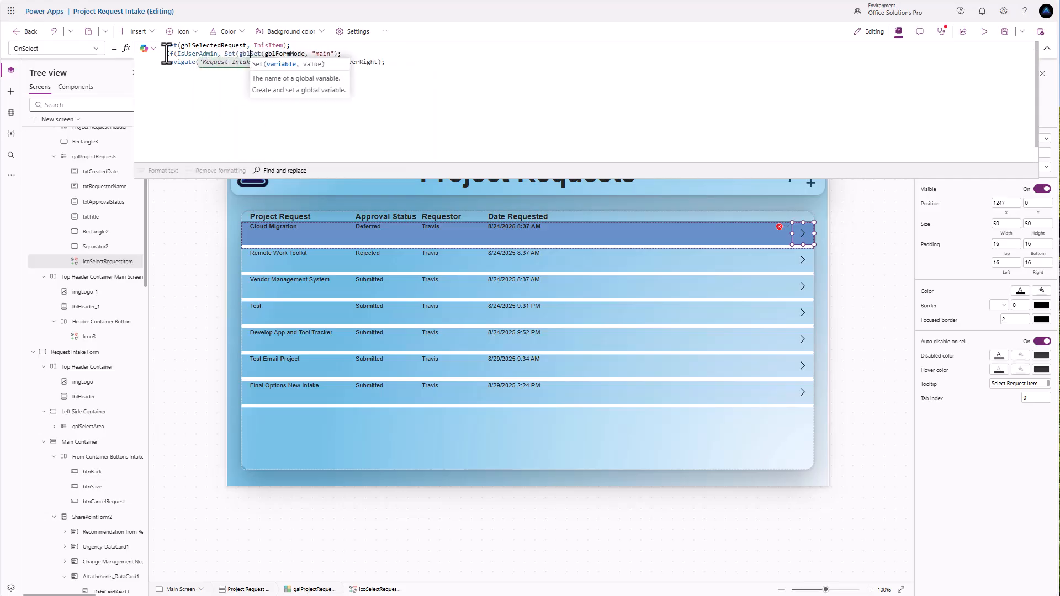
text(Mode)
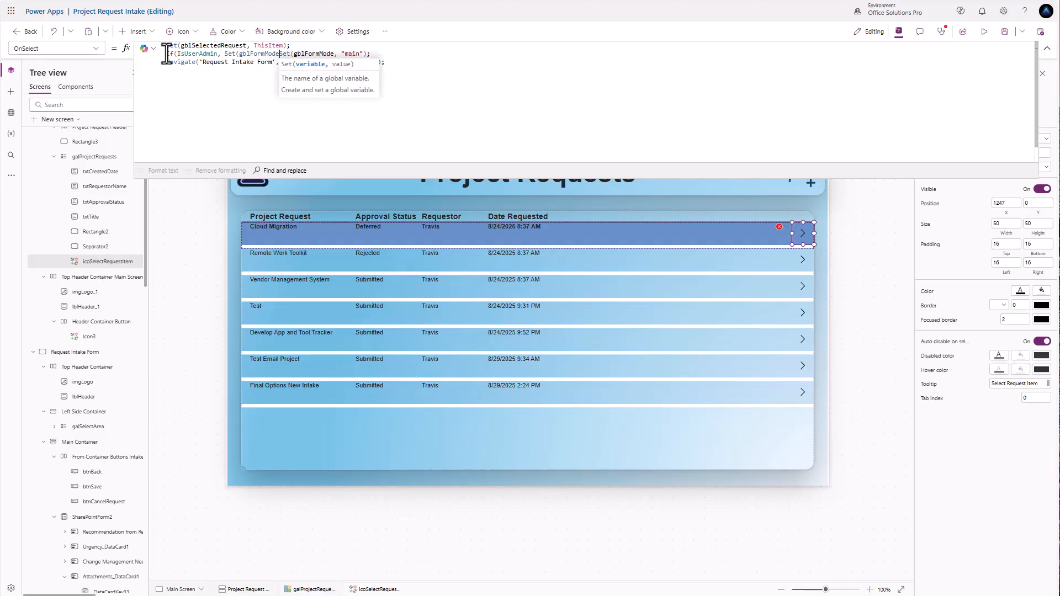
text(, "edit"))
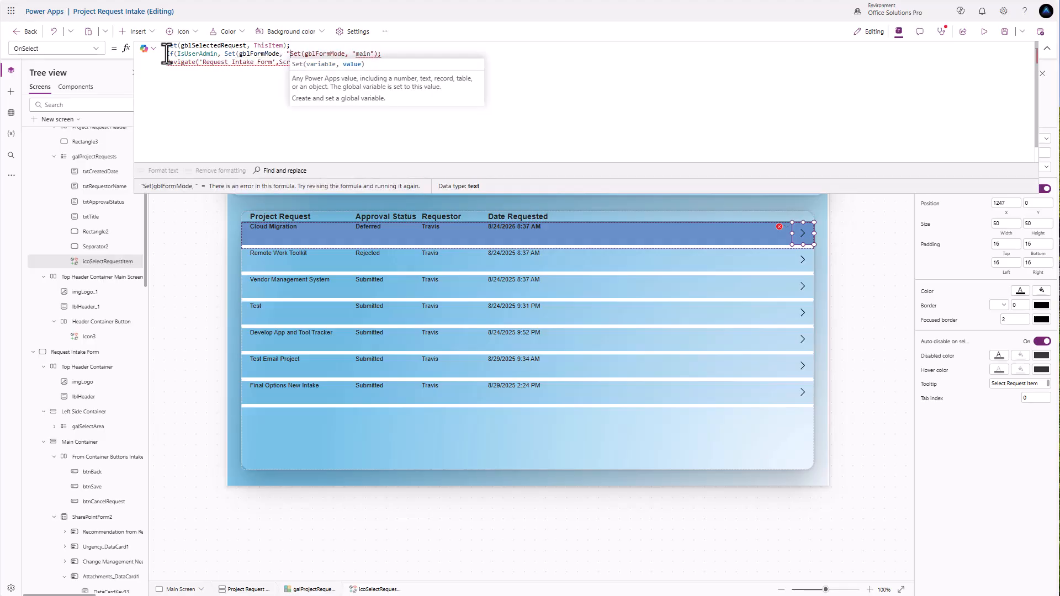
text(, Set(gblFormMode, "main")
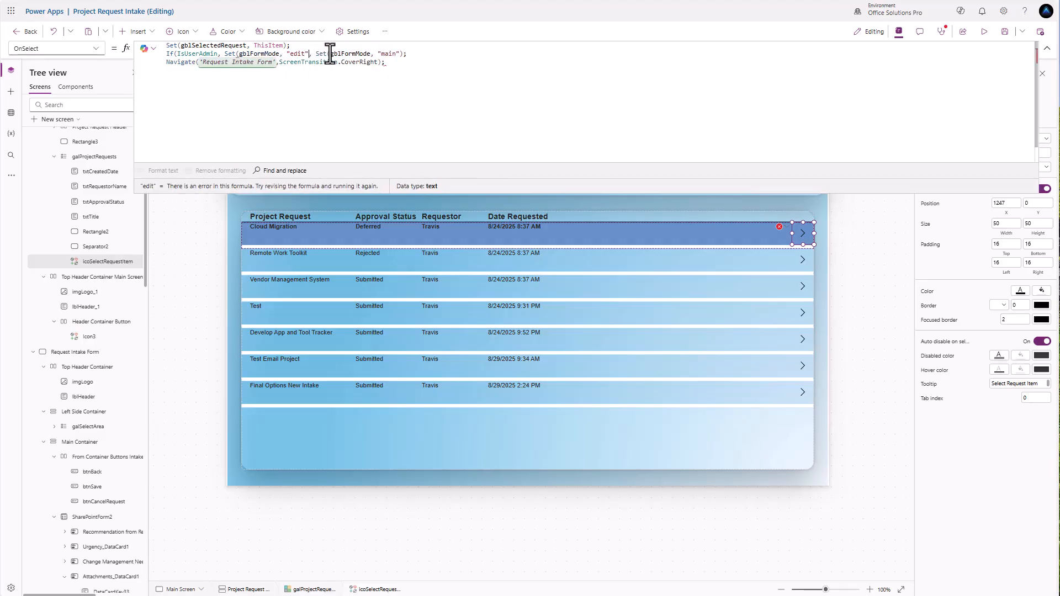
text())
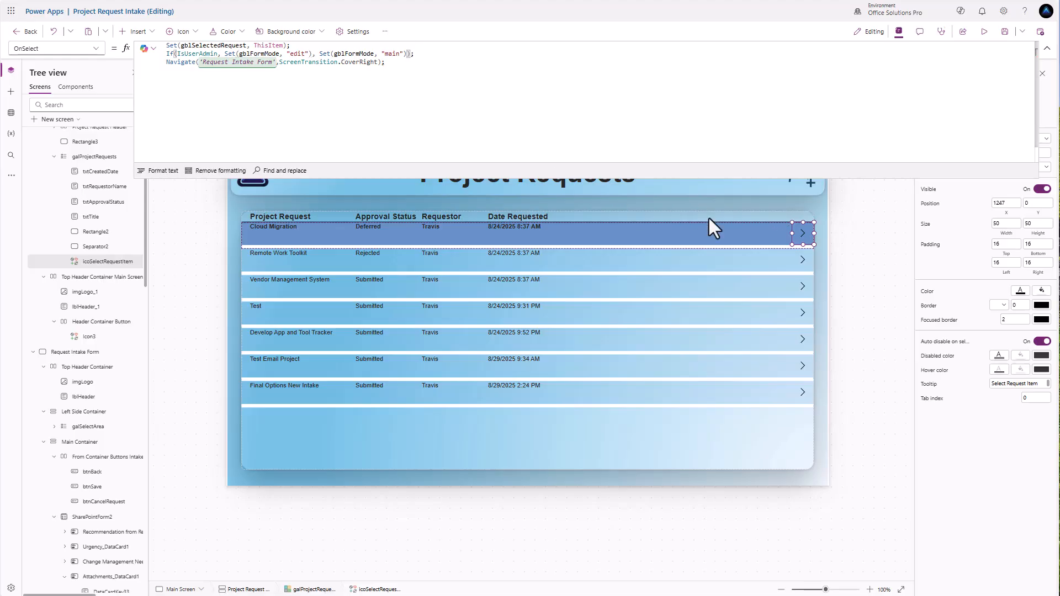
Step: Test the arrow icon on the Cloud Migration request and check the fields in several form sections, ending with Status Updates
key(alt)
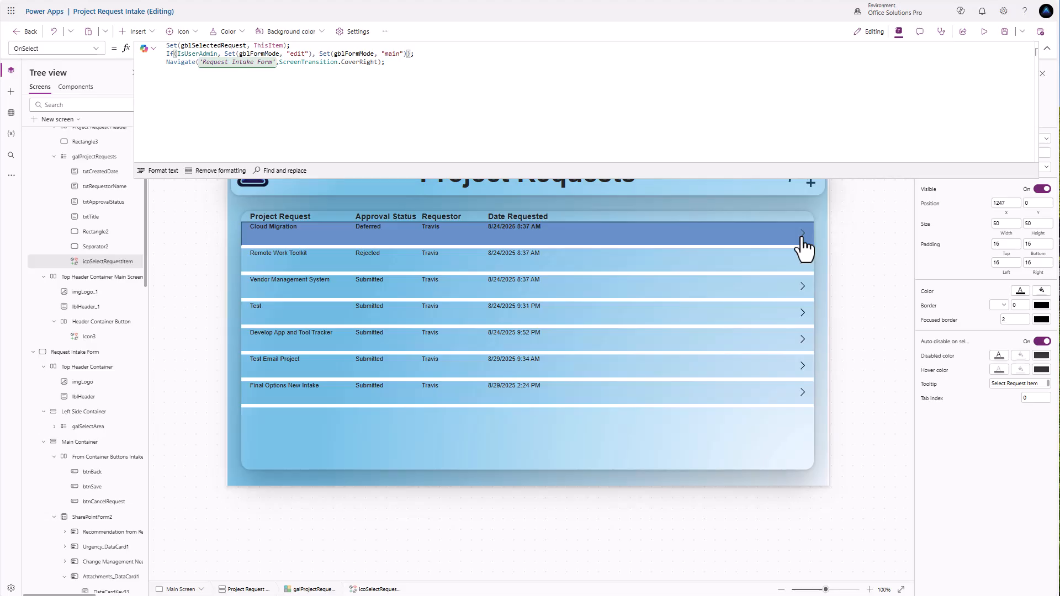
alt+click(802, 238)
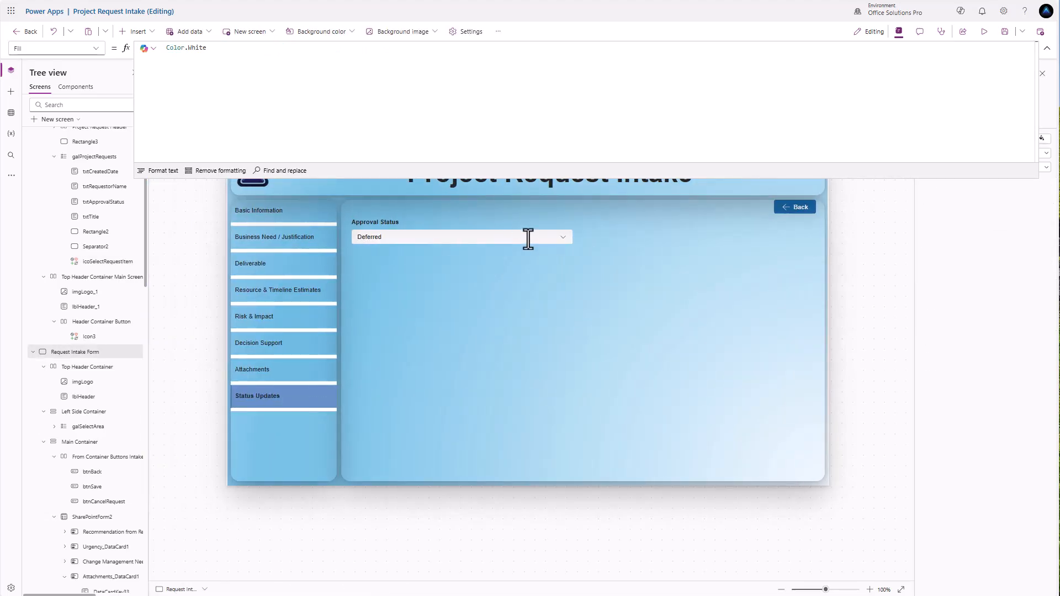
alt+click(290, 236)
alt+click(281, 268)
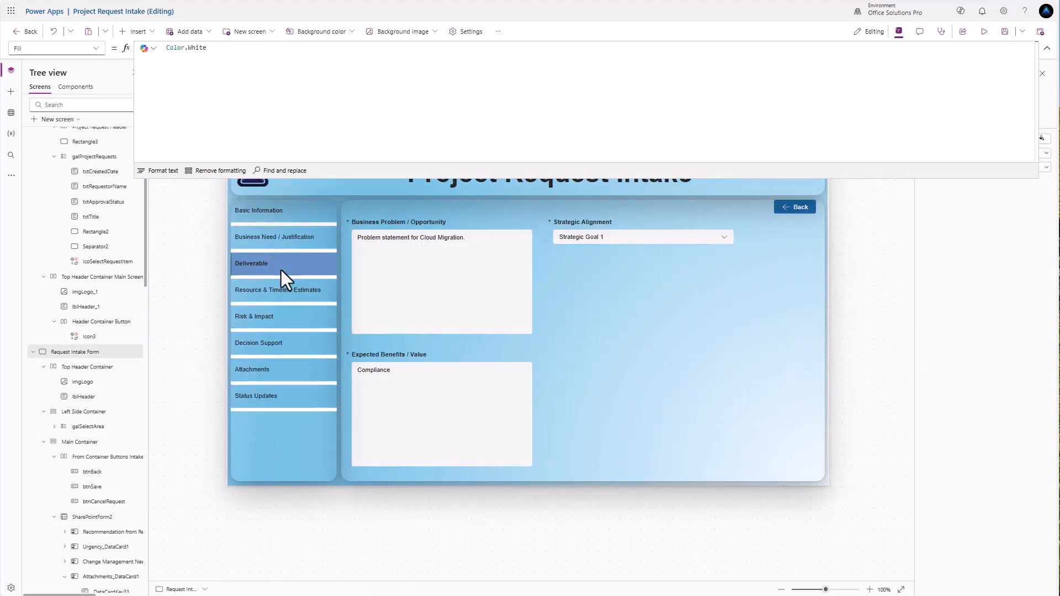
alt+click(457, 244)
alt+click(302, 289)
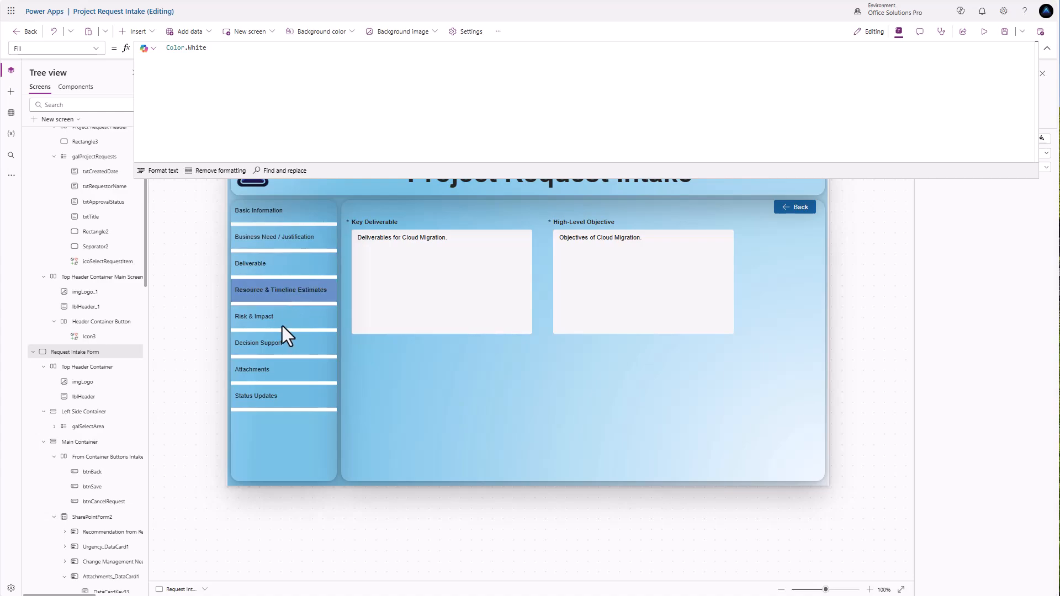
alt+click(282, 395)
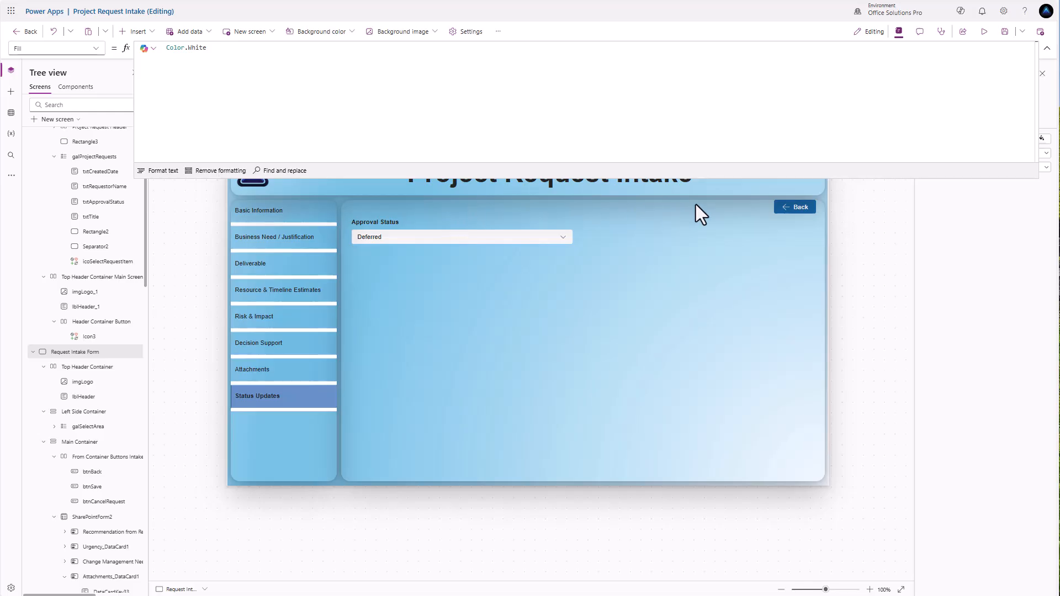
Step: Comment out the existing If formula in the Visible property of btnSave
click(794, 211)
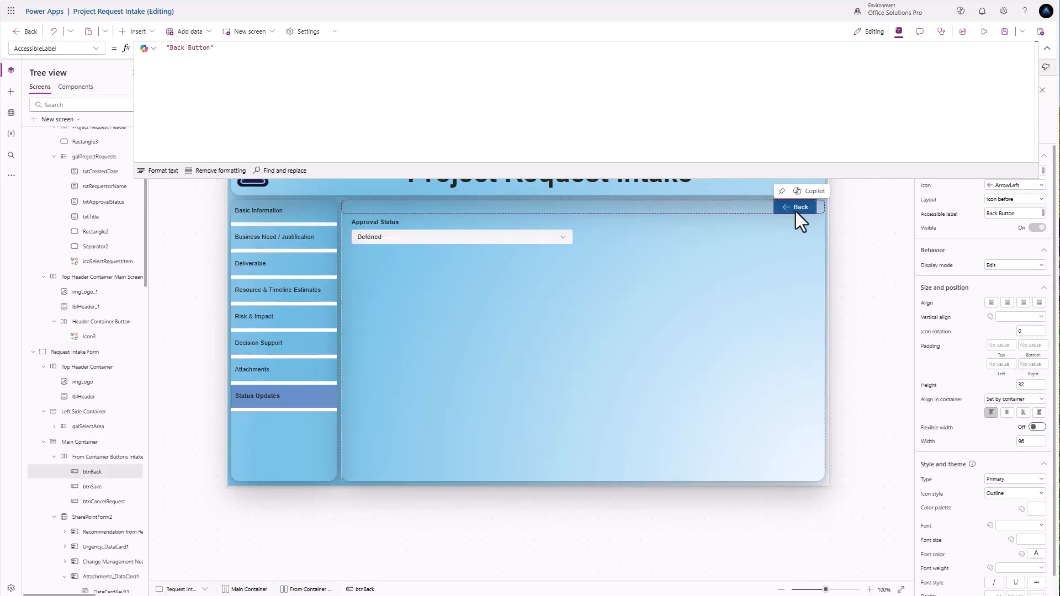
click(96, 490)
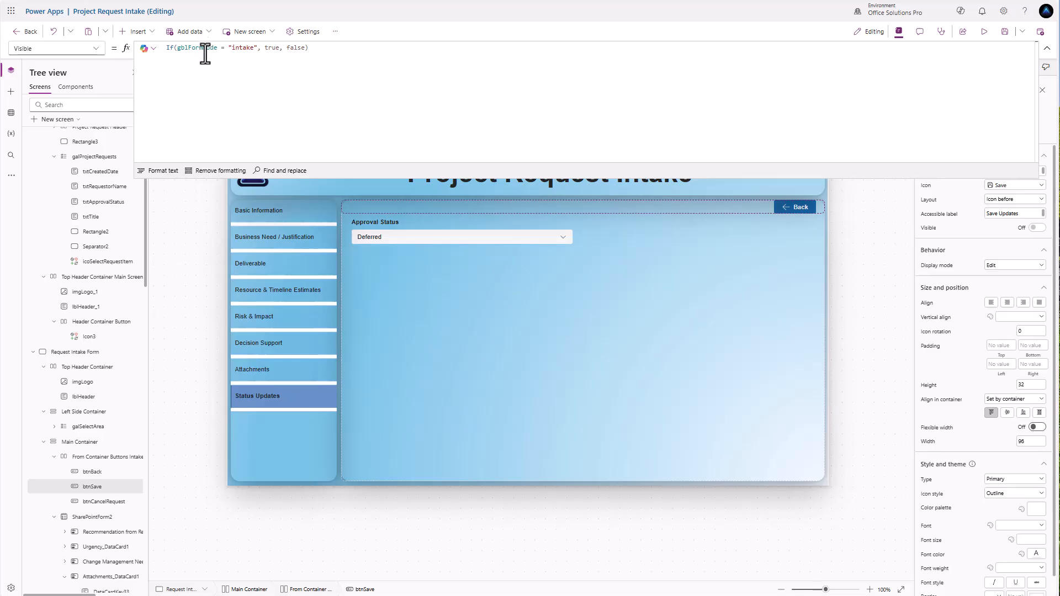
click(166, 49)
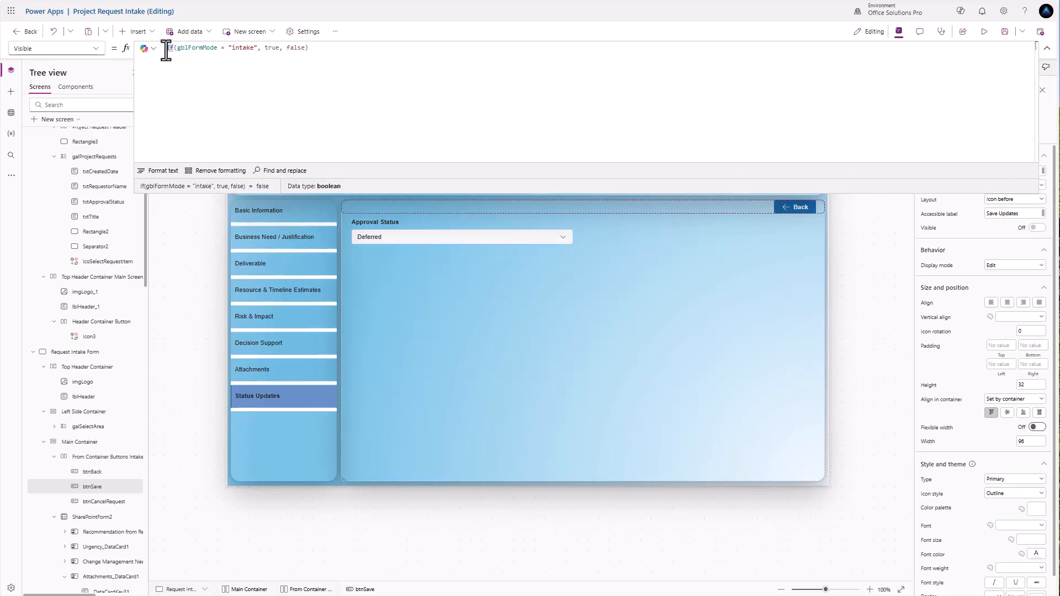
text(//)
key(End)
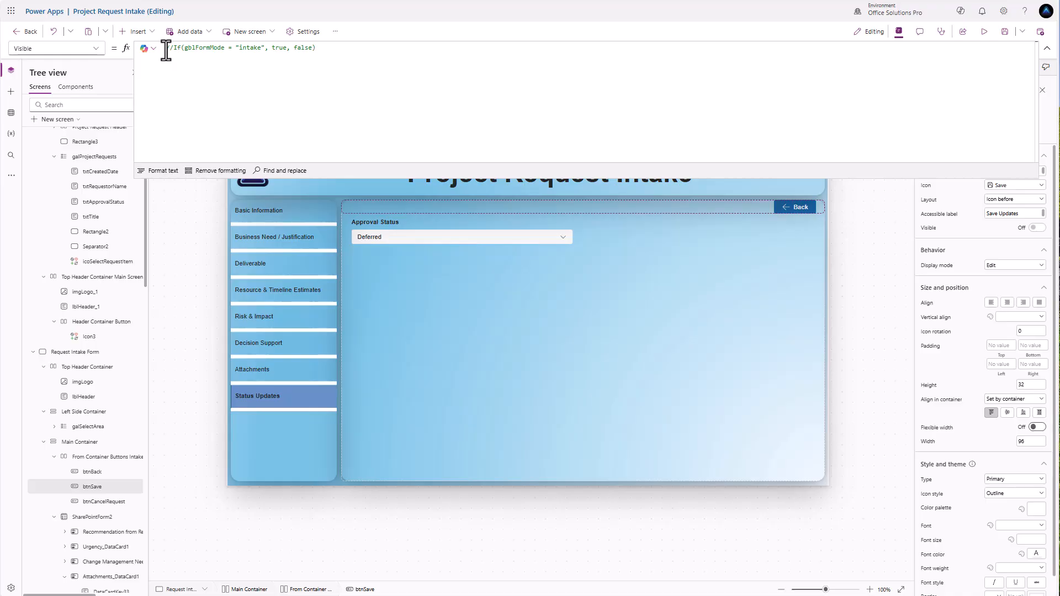
Step: Begin a Switch function on gblFormMode below the commented-out line in the Save button's Visible formula
key(Return)
text(Swi)
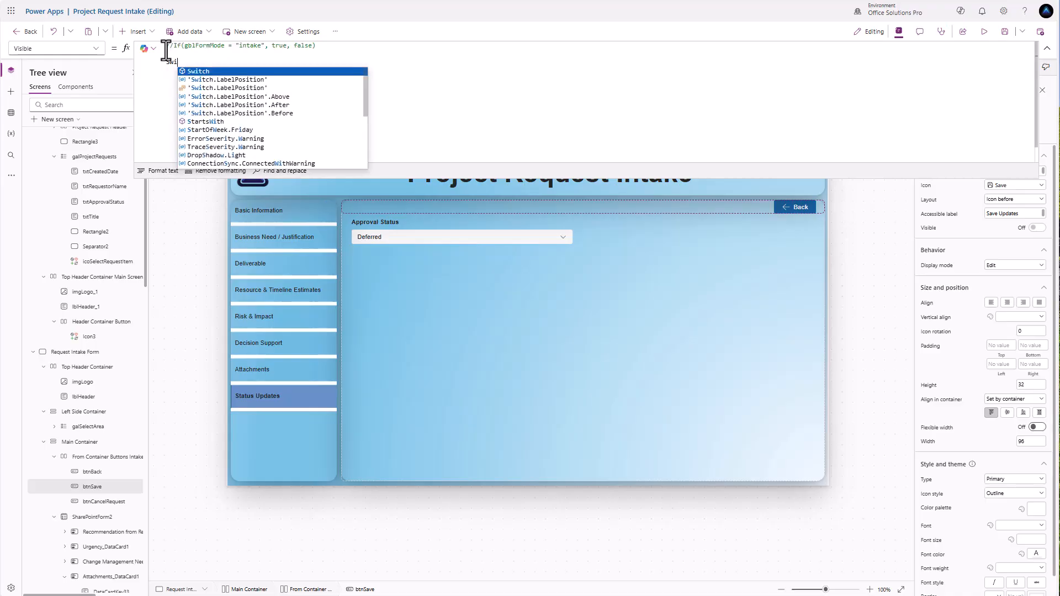
text(tch()
key(Return)
text(gbl)
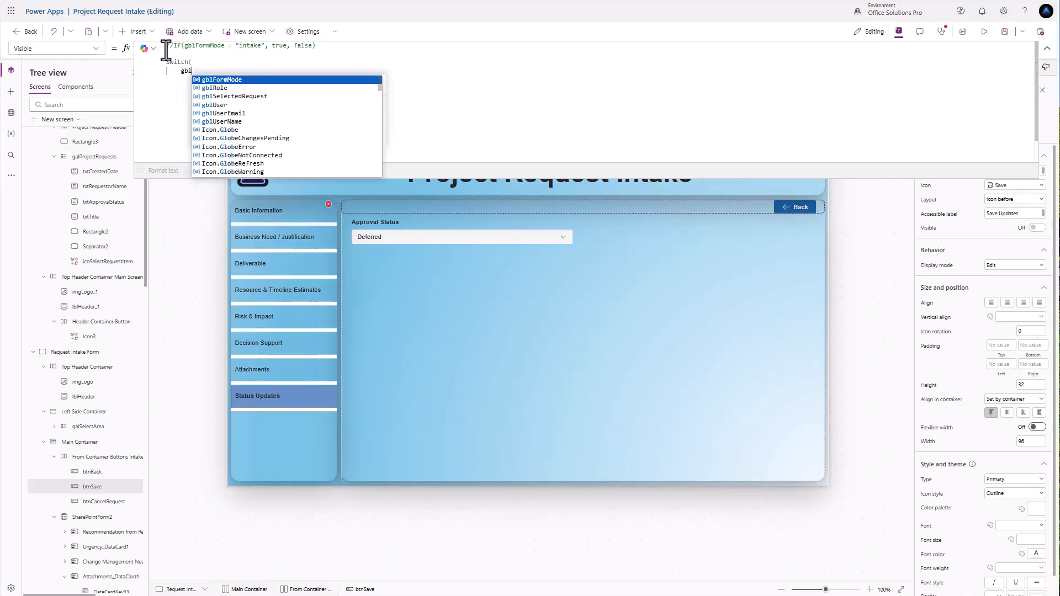
key(Tab)
text(,)
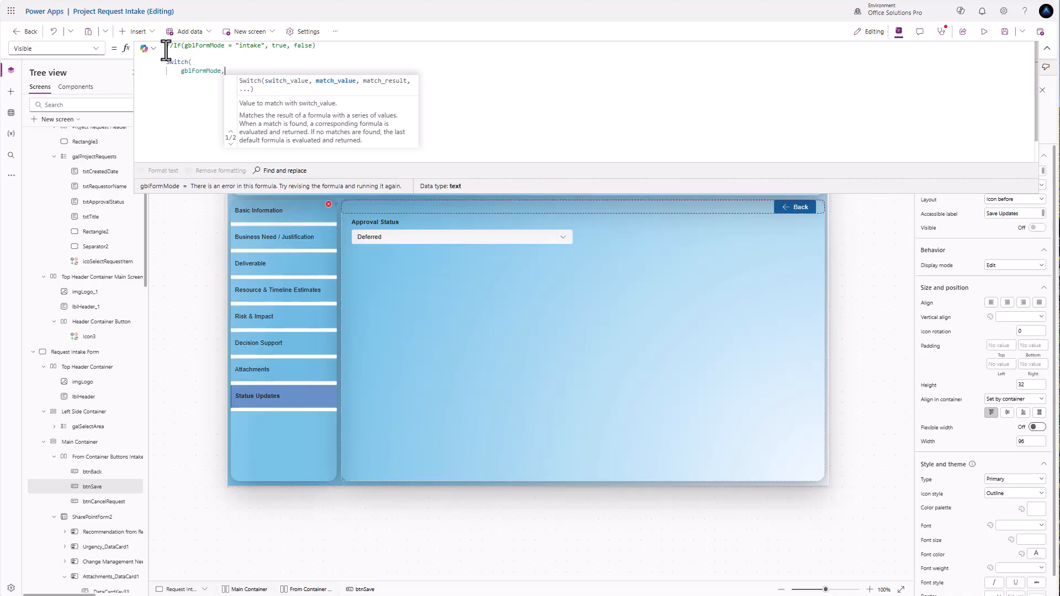
Step: Complete the Save button's Switch with true for "intake", true for "edit" and a default result of false
key(Return)
text(")
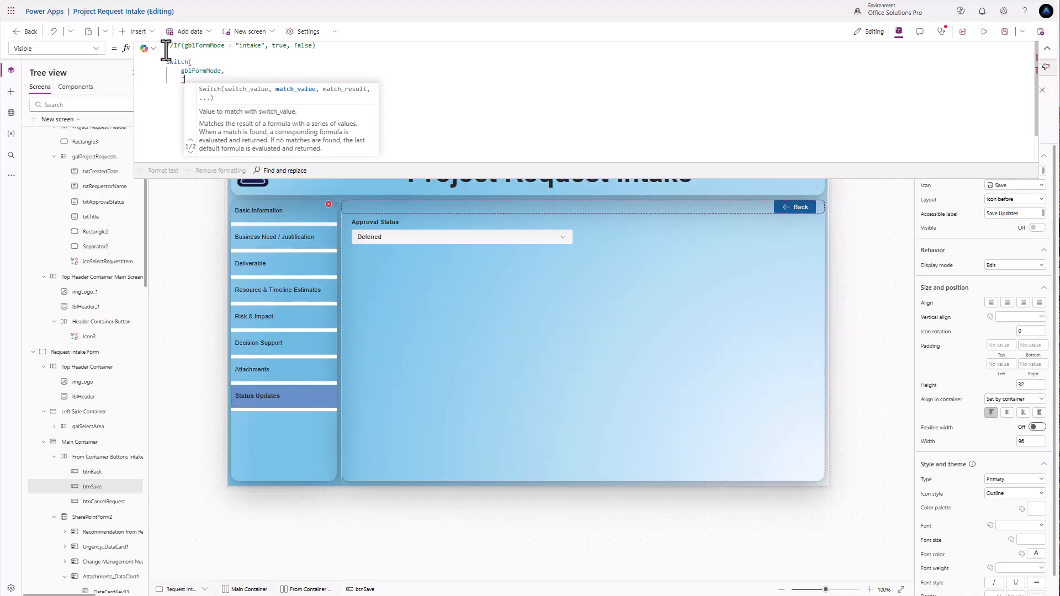
text(intake")
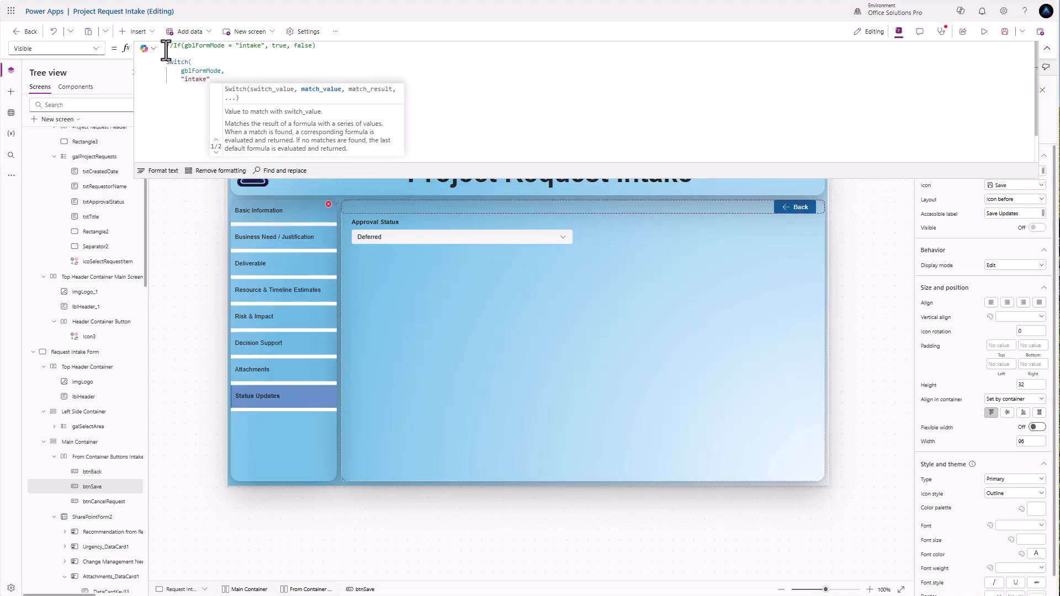
text(, )
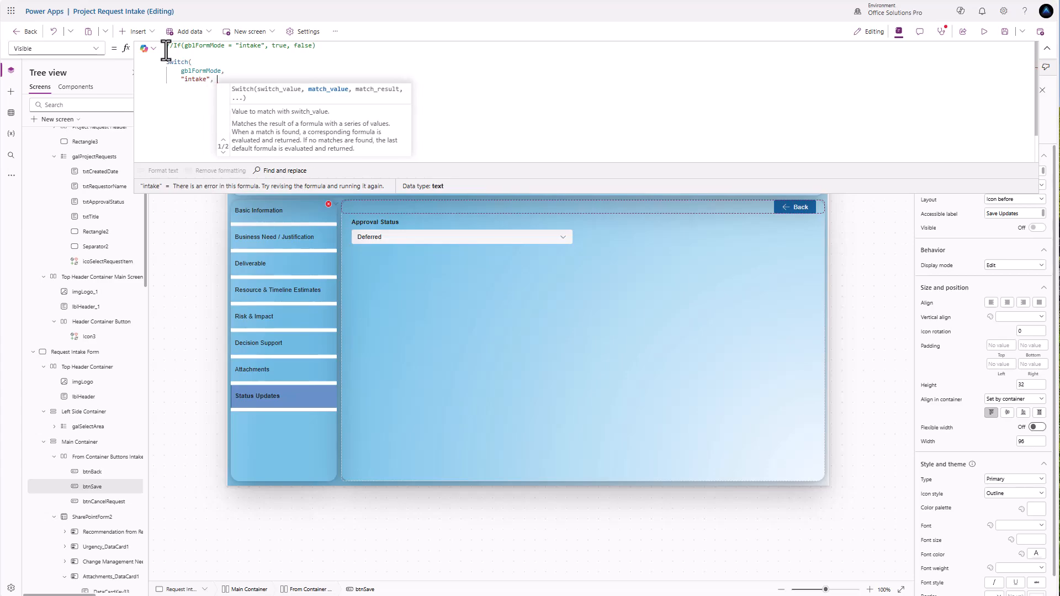
text(true,)
key(Return)
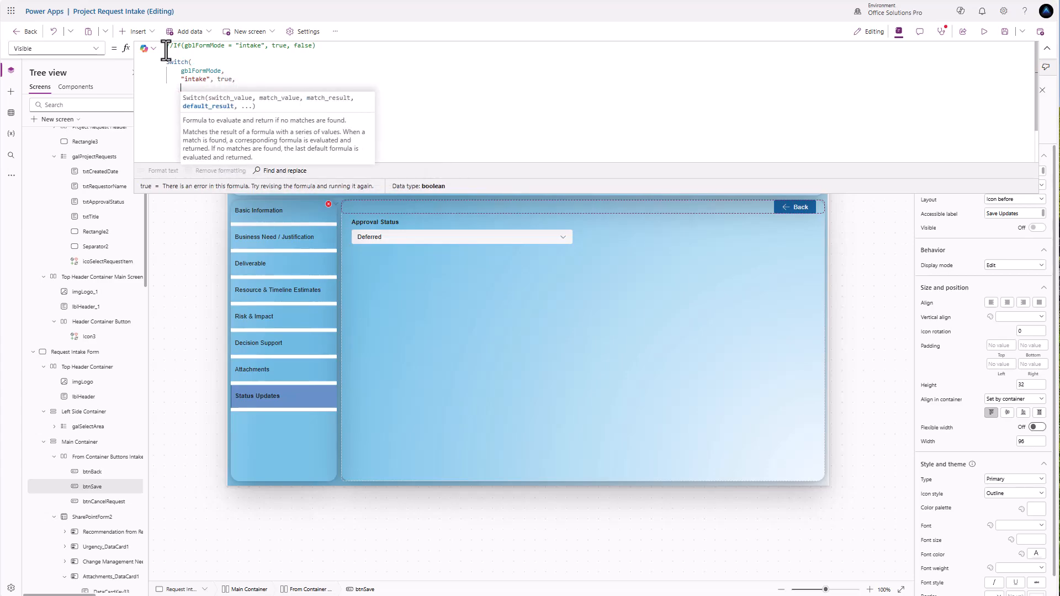
text("edit)
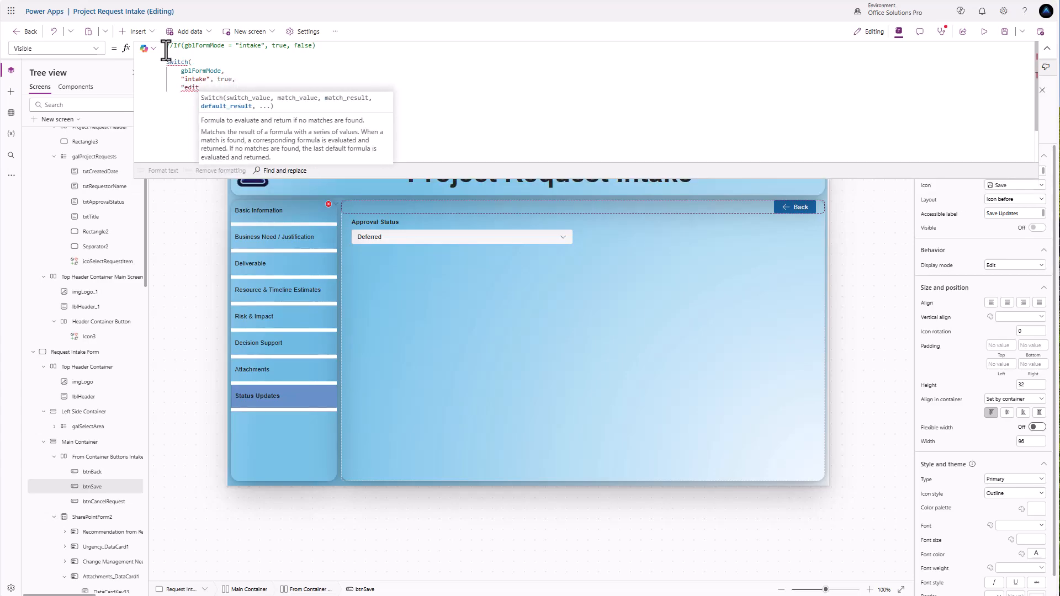
text(", true,)
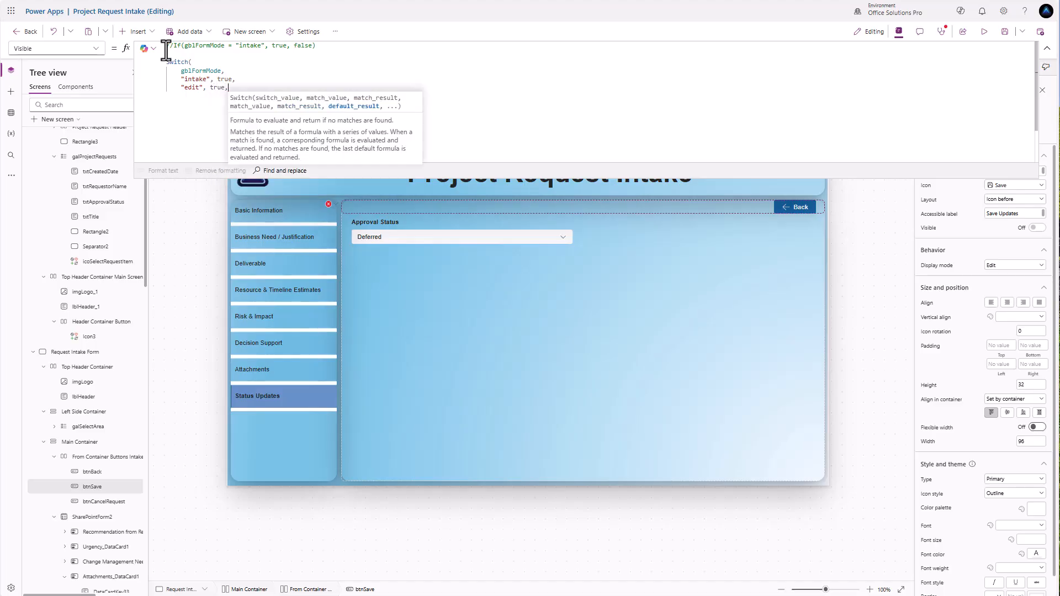
key(Return)
text(false))
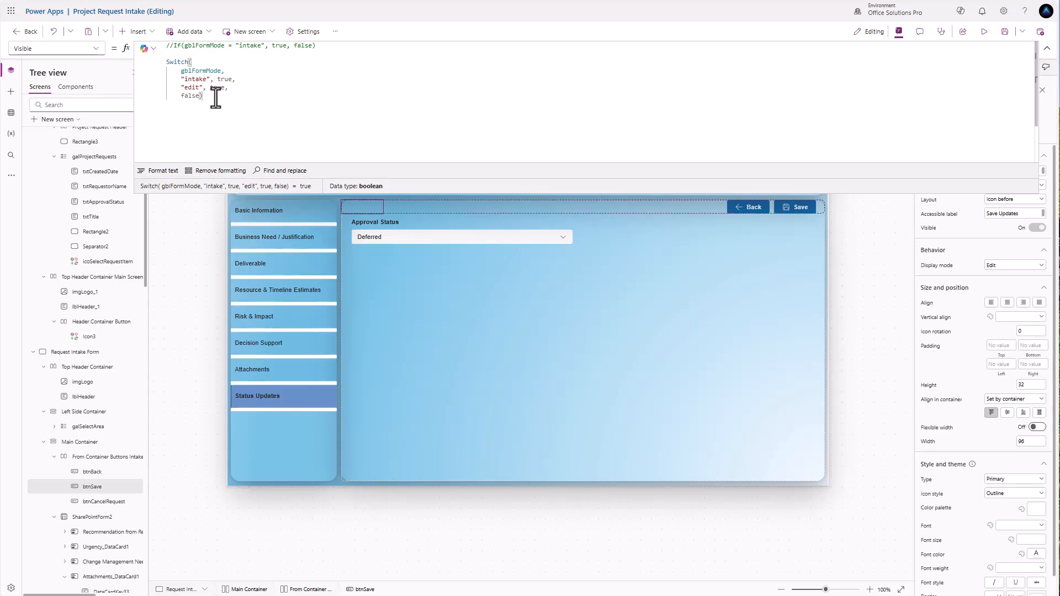
Step: Copy the Save button's Switch formula and replace the Visible formula of btnCancelRequest with it
drag(211, 98, 157, 66)
key(ctrl+c)
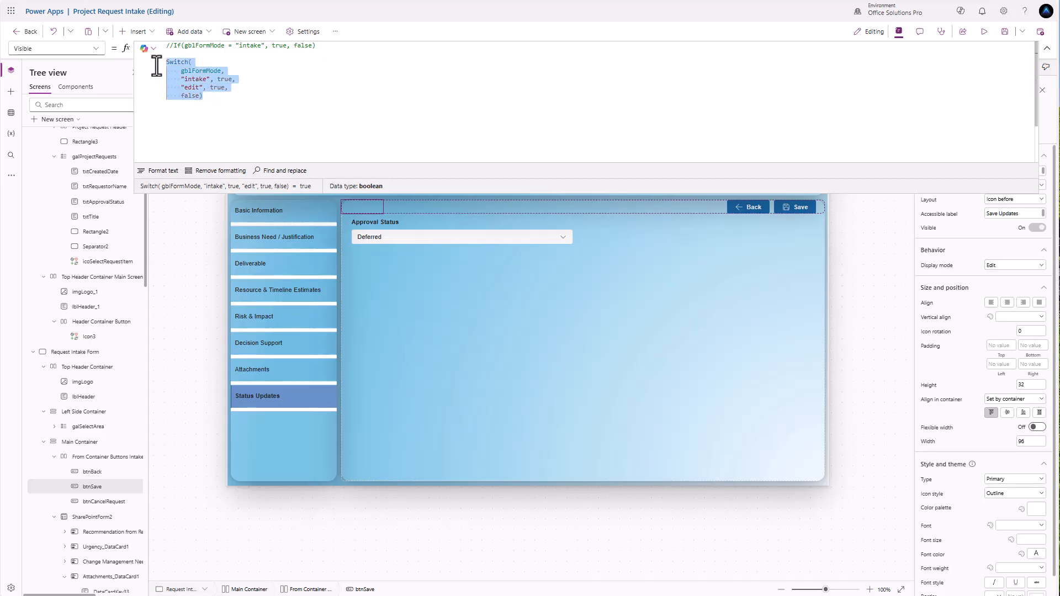
click(103, 502)
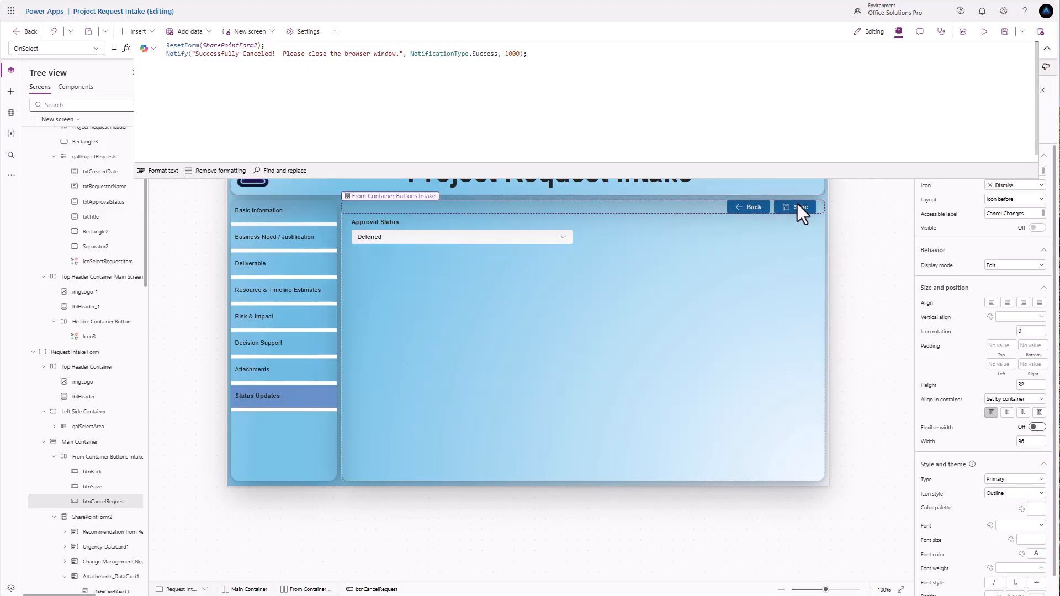
click(933, 229)
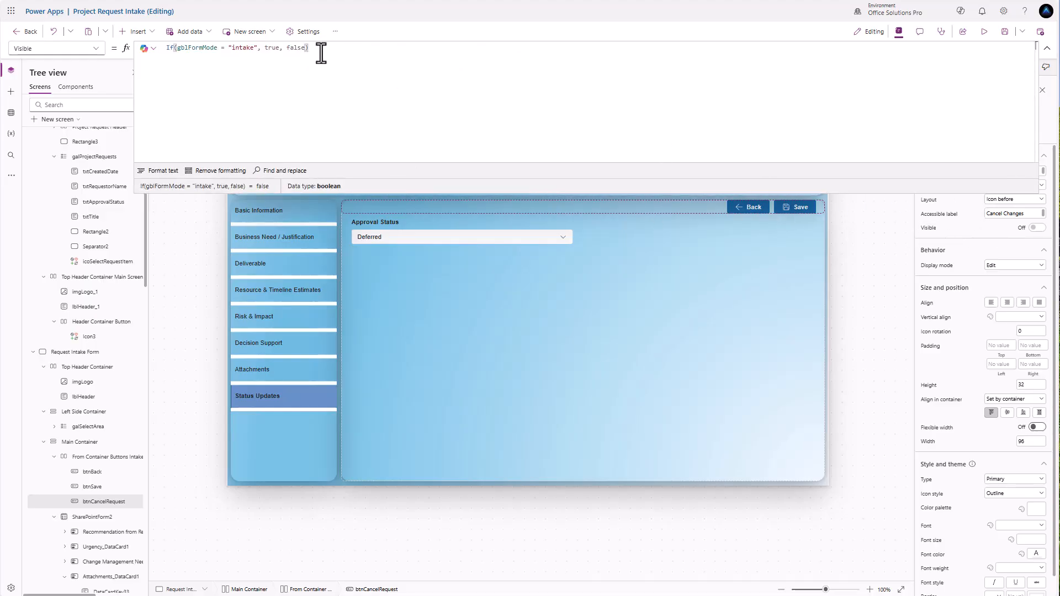
drag(321, 52, 131, 49)
key(ctrl+v)
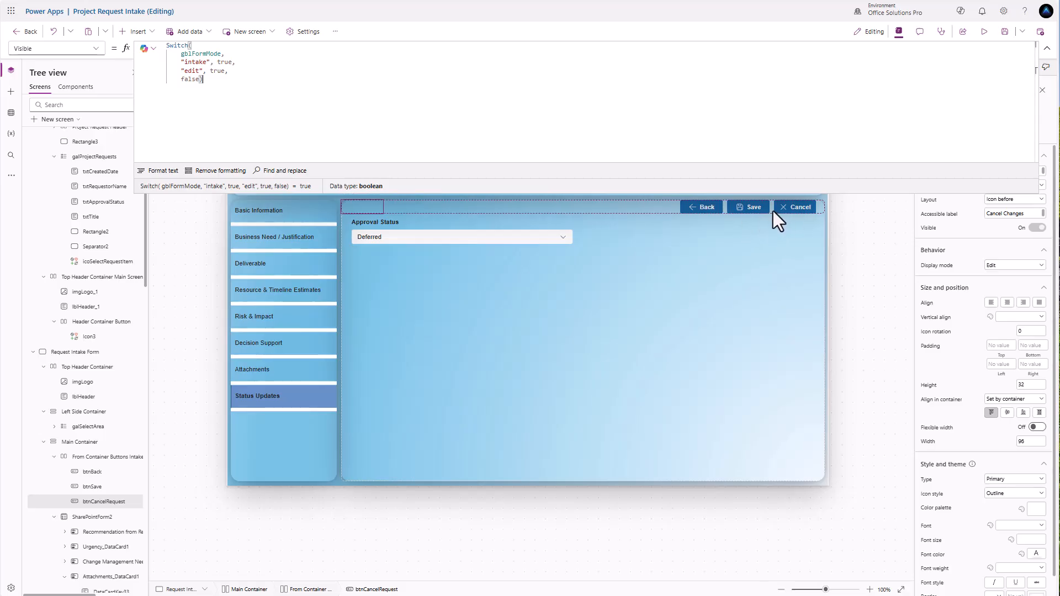
Step: Return to the Project Requests main screen and format the Items formula of galProjectRequests into indented lines
alt+click(698, 210)
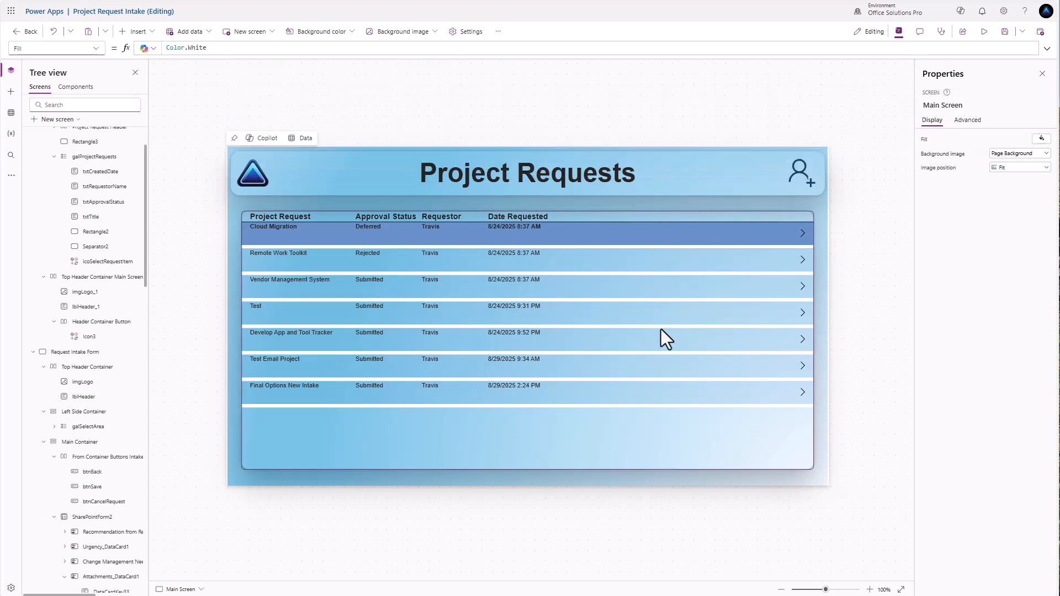
click(374, 233)
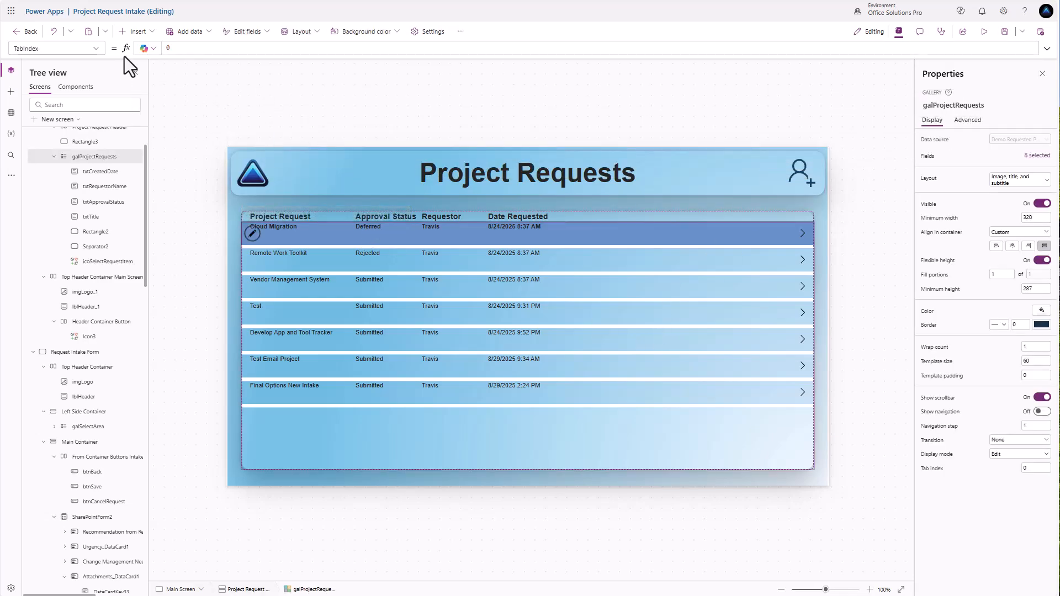
click(97, 48)
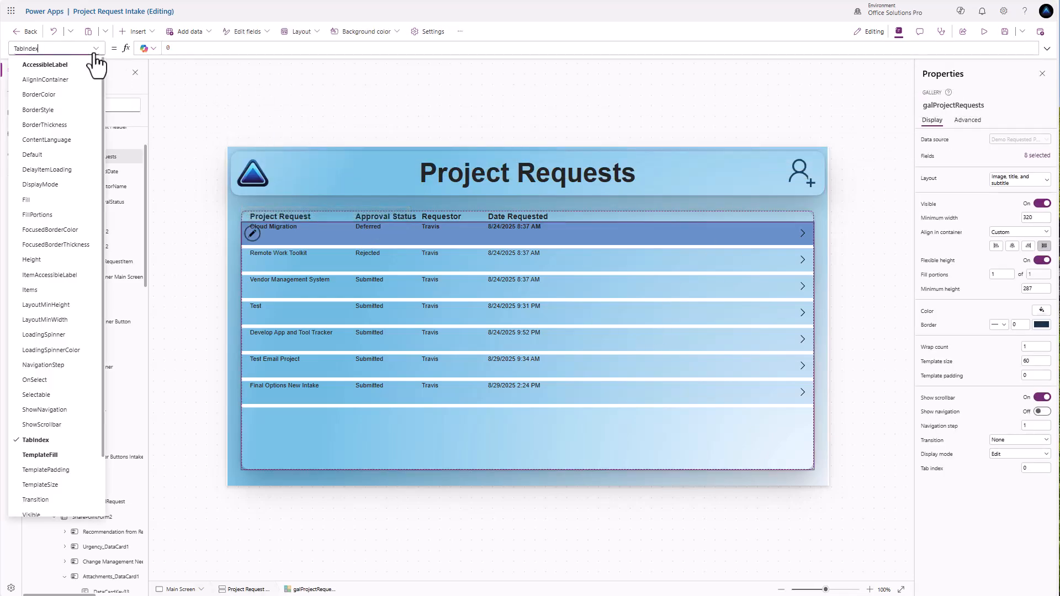
click(33, 297)
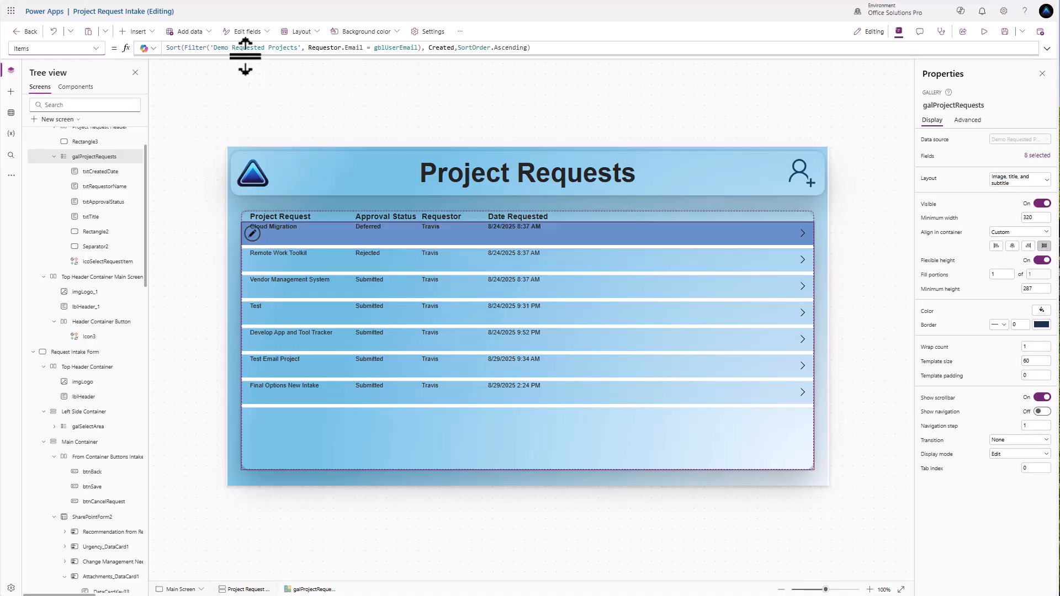
drag(246, 56, 236, 152)
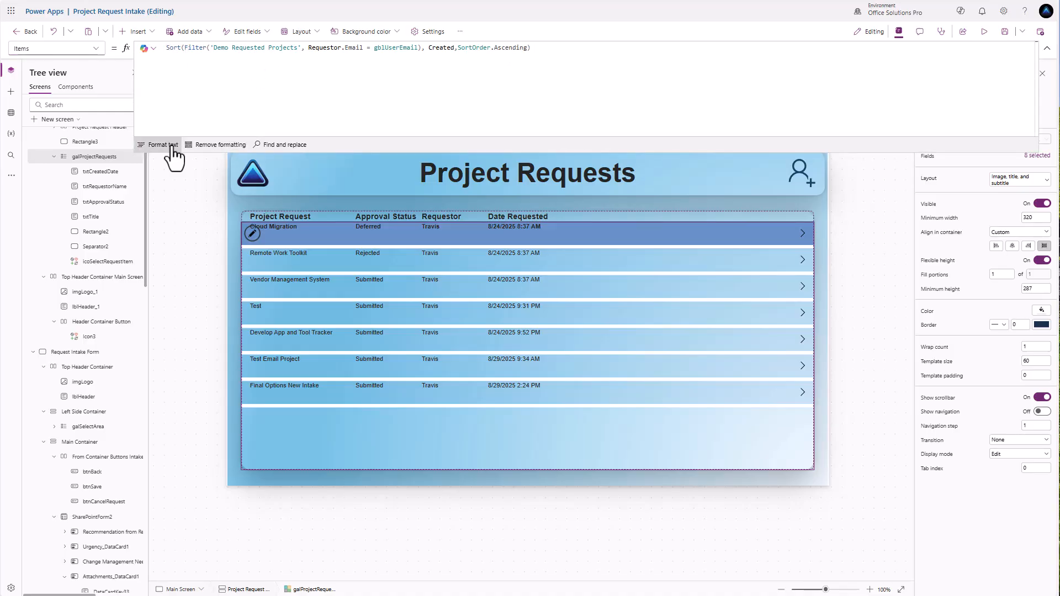
click(150, 146)
drag(320, 153, 291, 236)
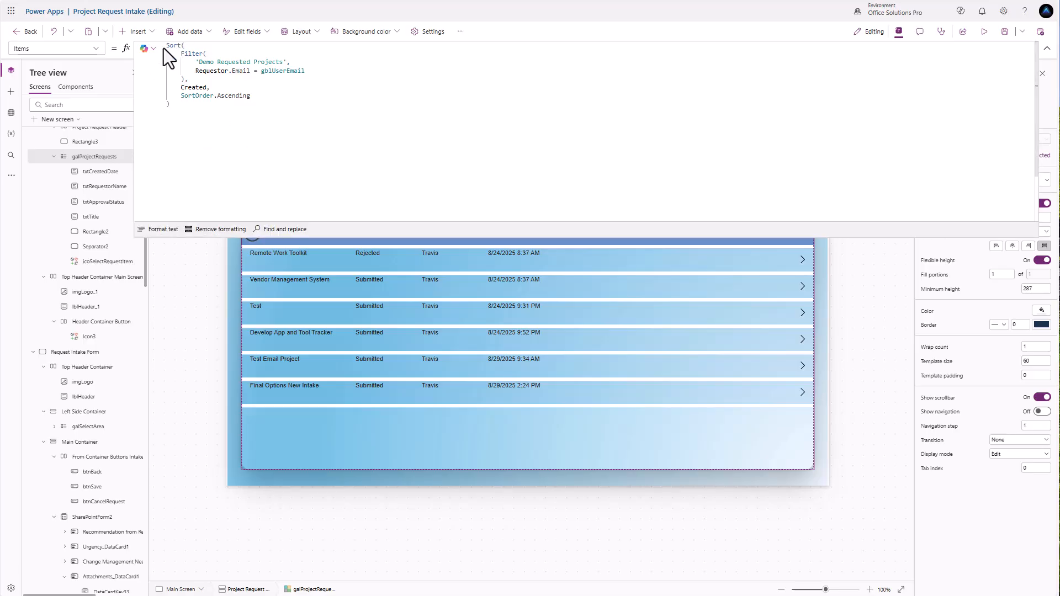
Step: Begin an If function with IsUserAdmin as its condition above the Sort expression in the gallery's Items formula
click(166, 46)
key(Return)
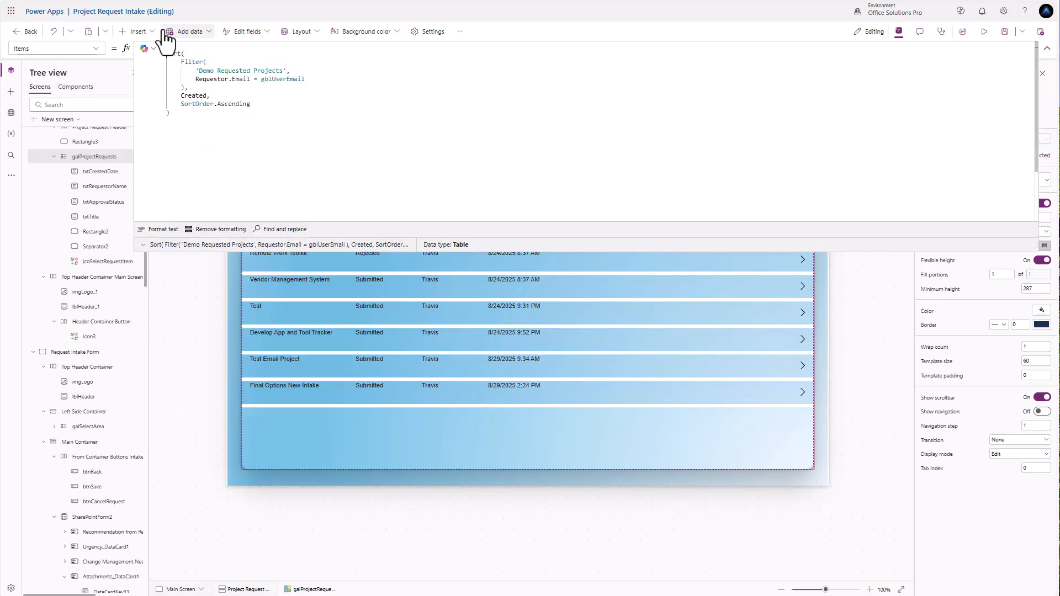
key(Up)
text(If()
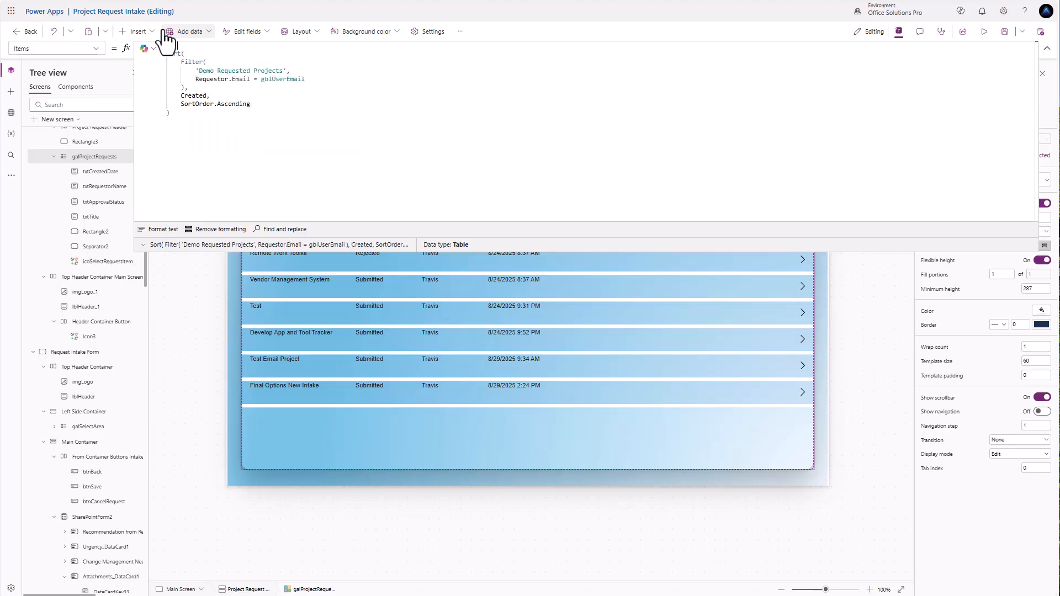
key(BackSpace)
key(BackSpace)
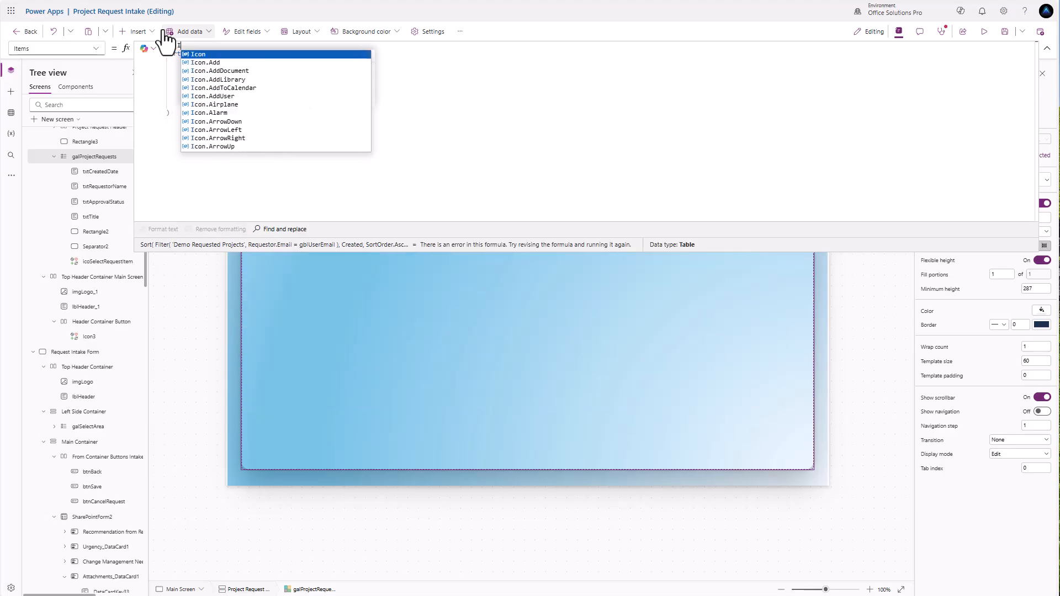
text(suer)
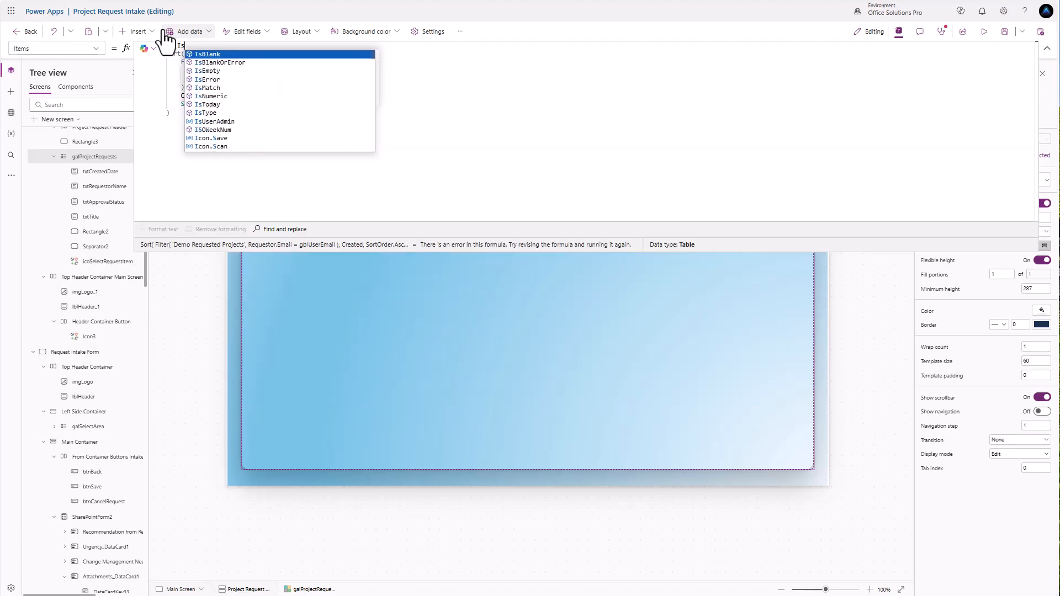
key(Tab)
text(,)
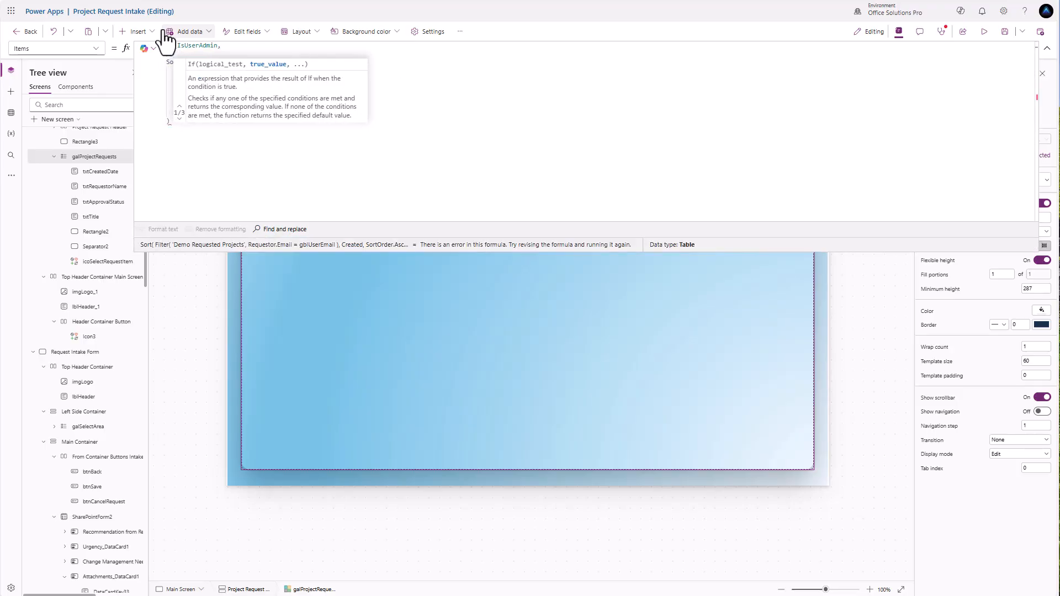
Step: Add the comment "//Admin View To See Everything" between the IsUserAdmin condition and the Sort expression
text(  Admin Vi)
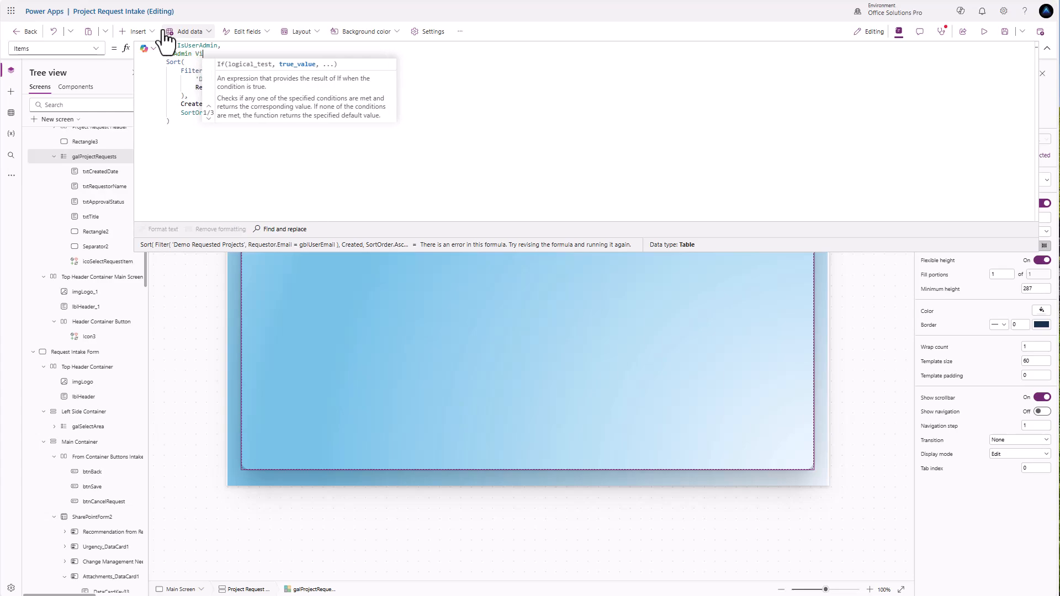
text(ew To )
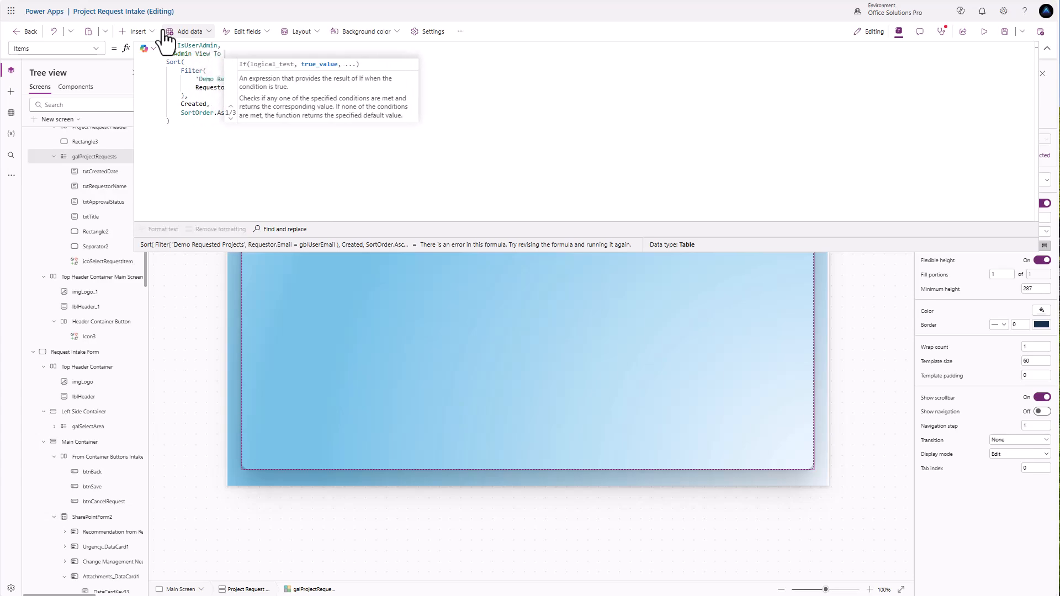
text(See Everything)
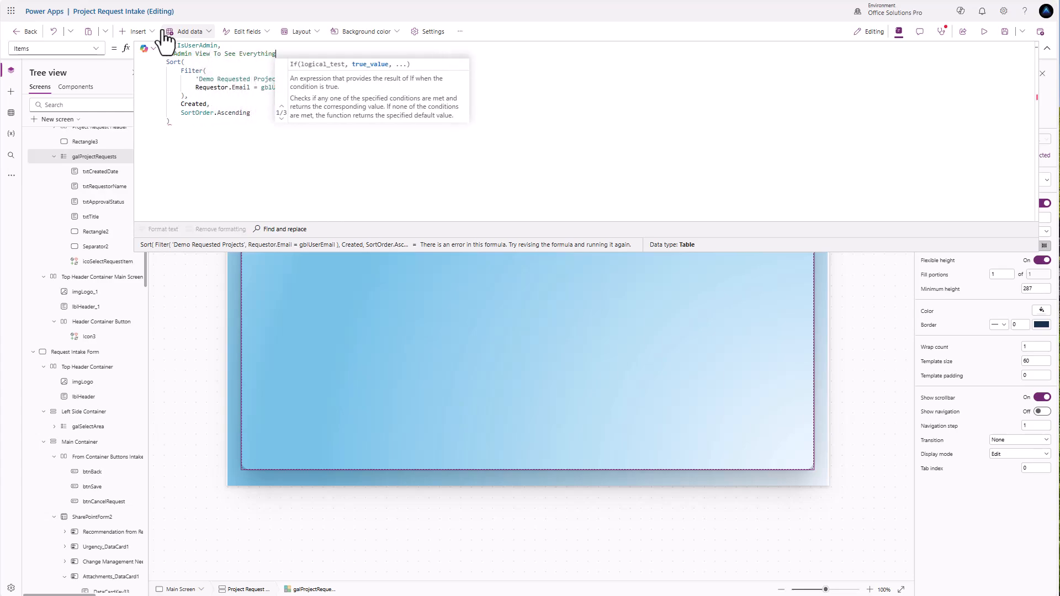
Step: Duplicate the Sort expression after a comma as the If function's else result and close the function
click(167, 113)
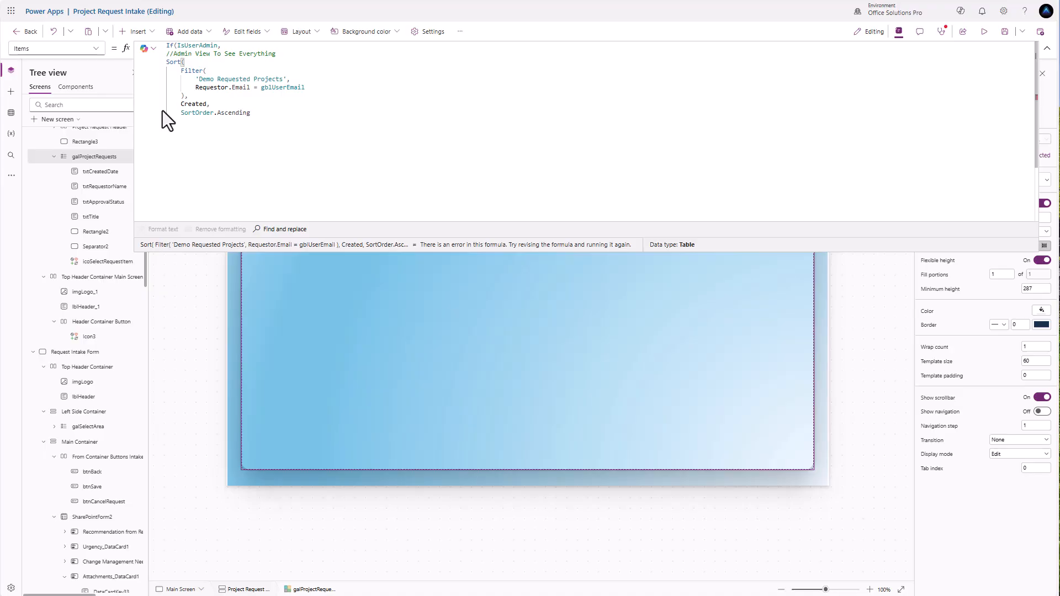
text(,)
key(Return)
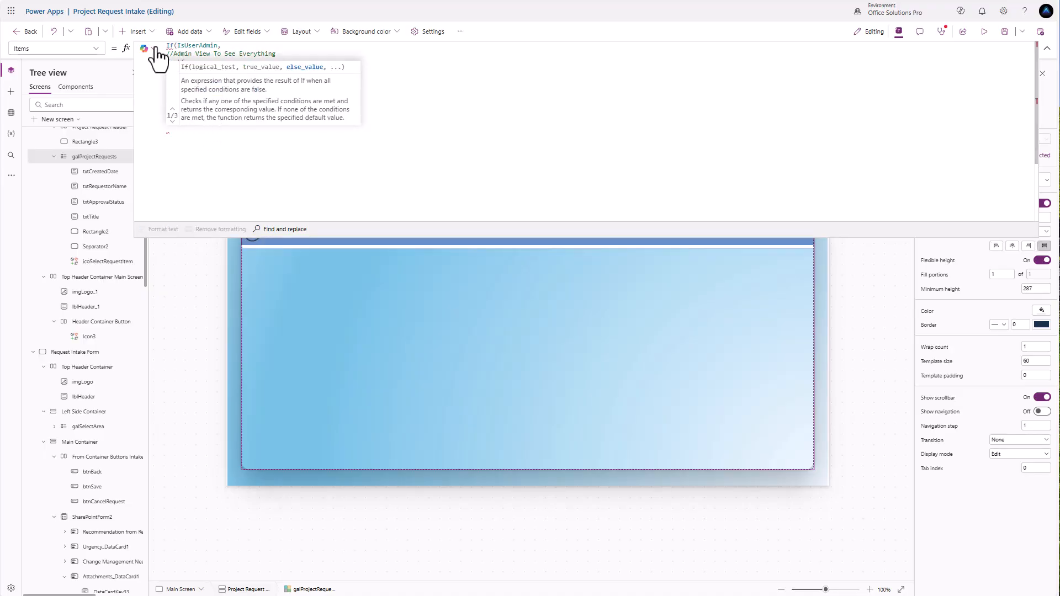
click(172, 56)
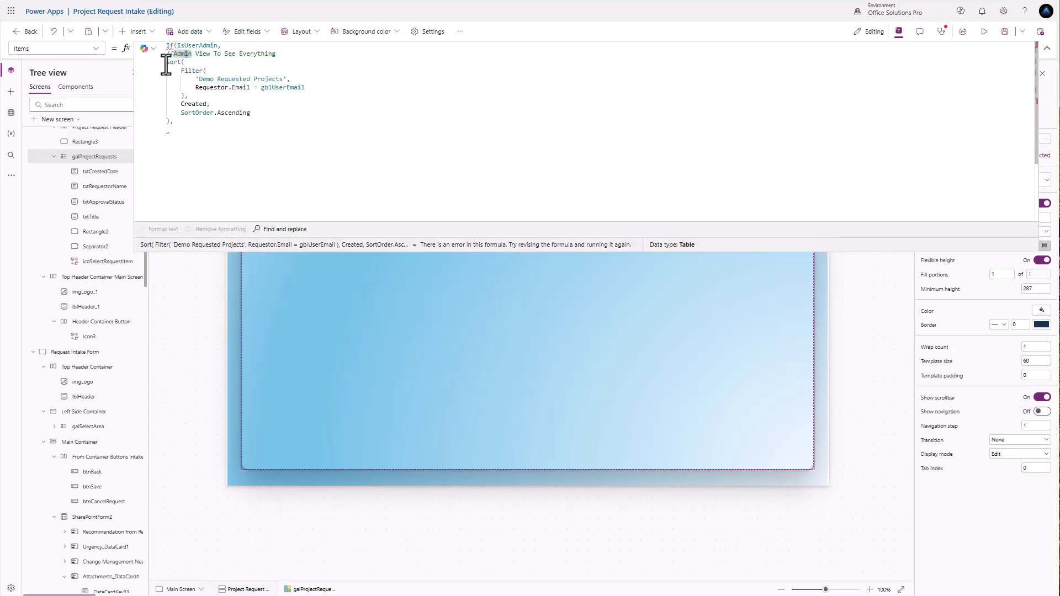
drag(166, 65, 171, 122)
key(ctrl+c)
click(173, 130)
key(ctrl+v)
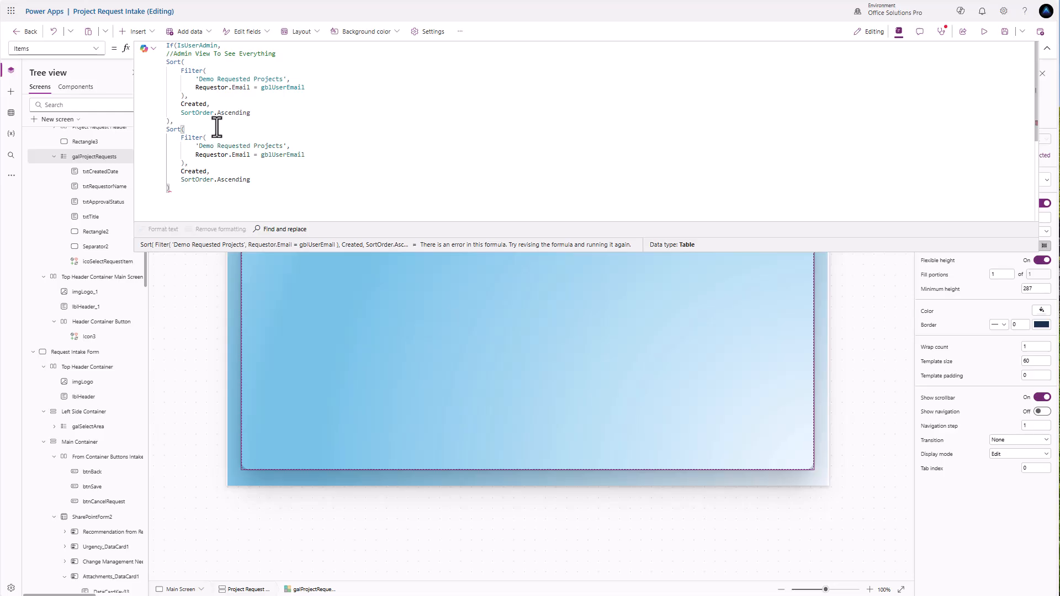
text())
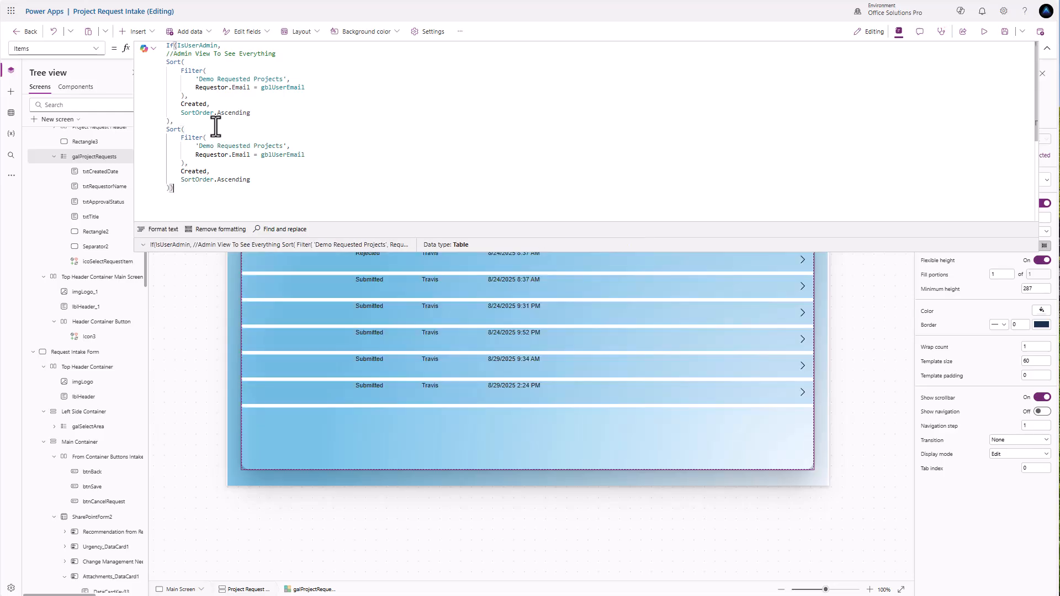
Step: Insert the comment "//Logged In User View" above the second Sort expression
click(177, 124)
key(Return)
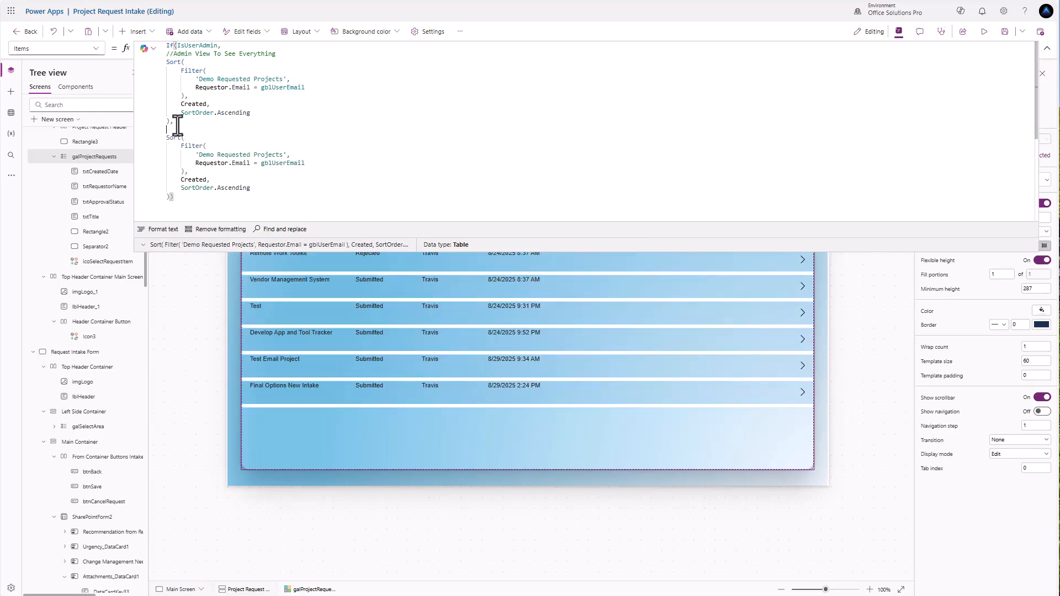
text(//Logged In User View)
Step: Remove the Filter and its Requestor.Email condition from the admin Sort so it sorts 'Demo Requested Projects' directly, then review and collapse the formula
click(294, 85)
drag(294, 83, 183, 99)
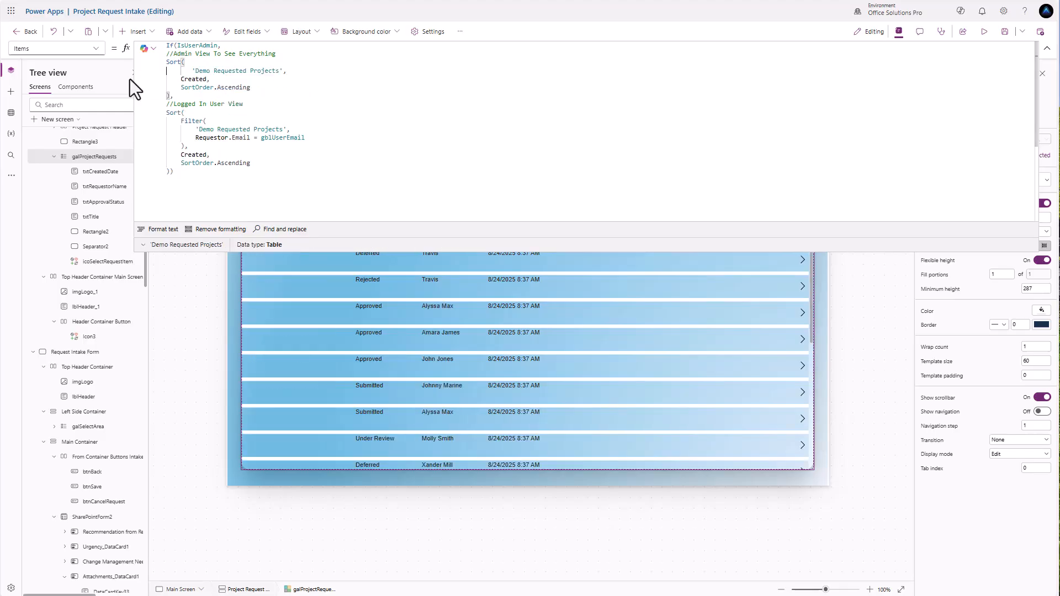
key(Delete)
key(Delete)
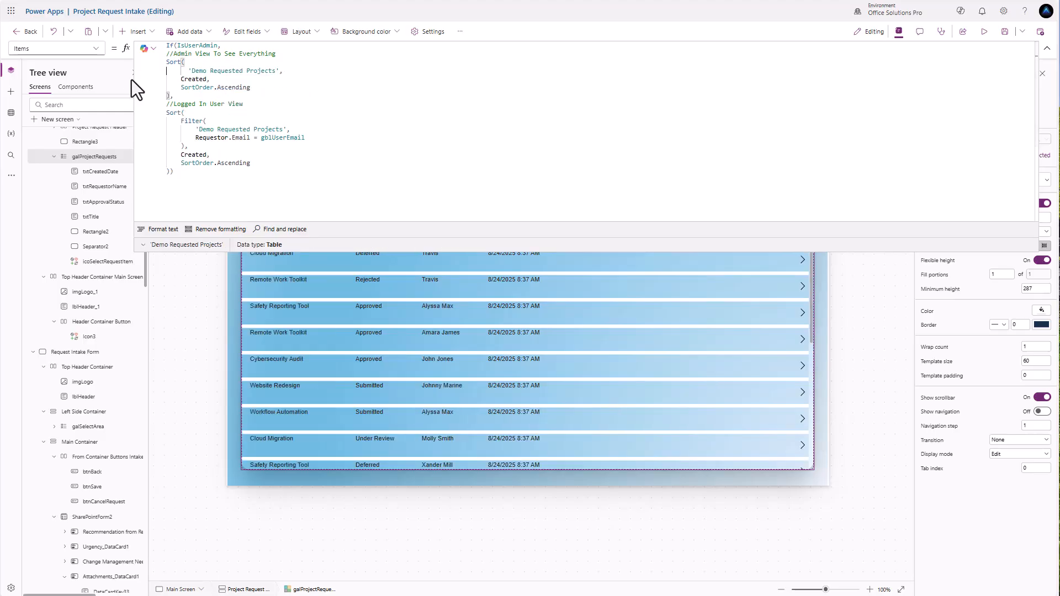
key(Delete)
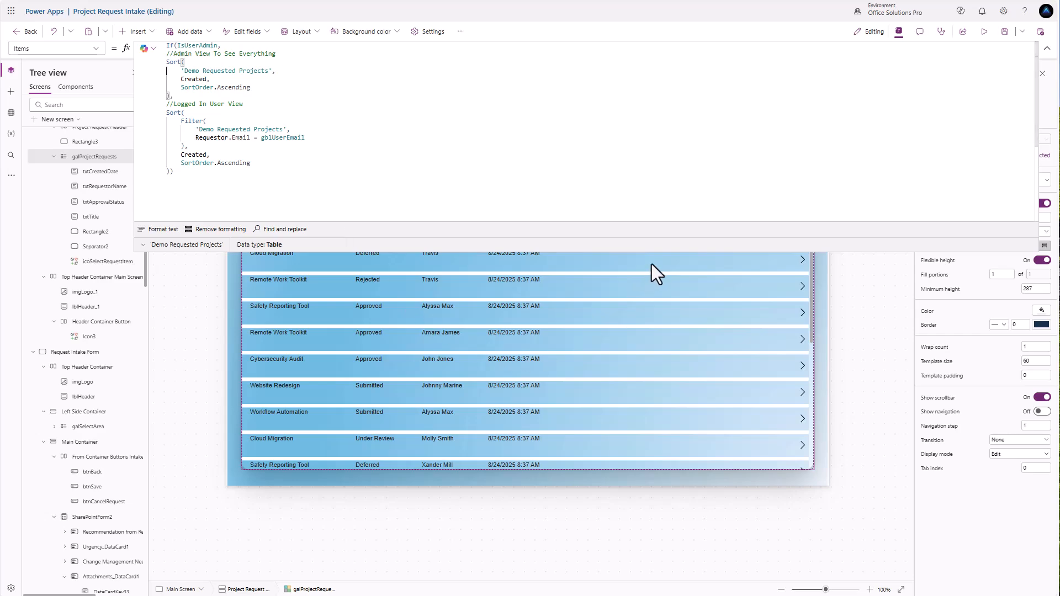
drag(804, 252, 803, 151)
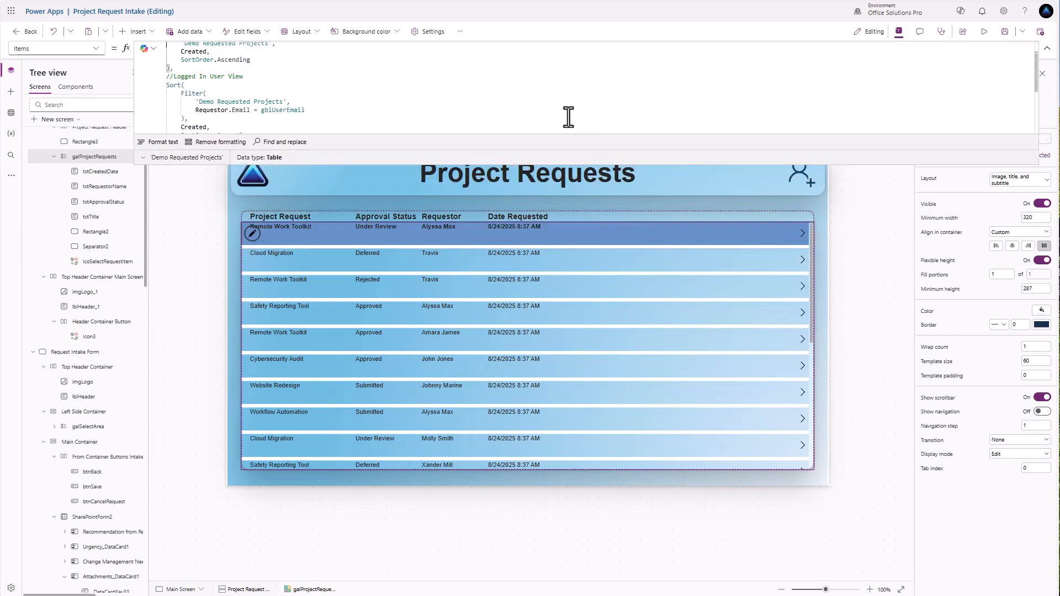
scroll(569, 116, down, 2)
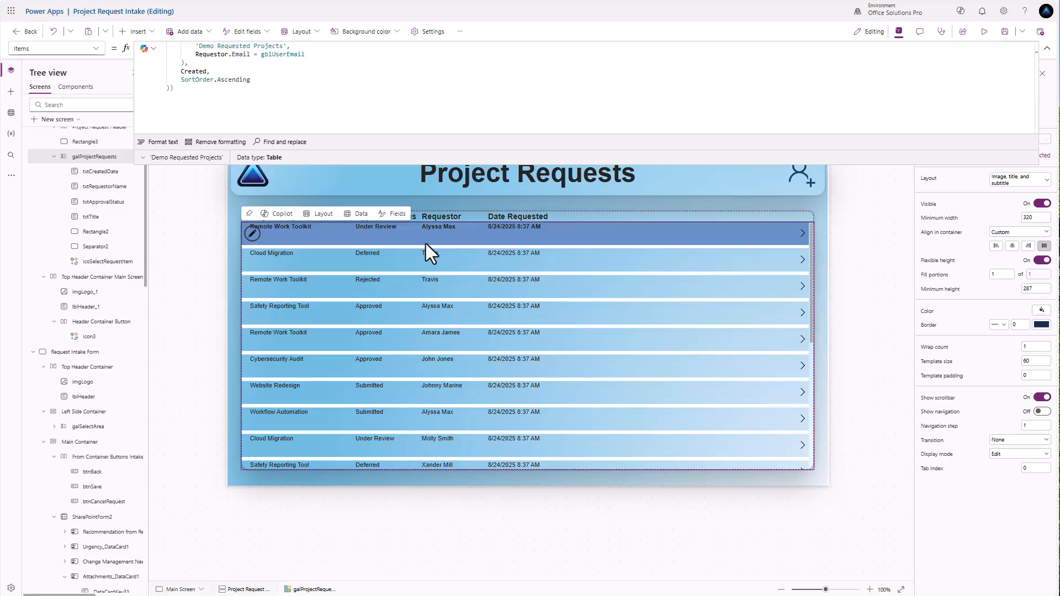
scroll(294, 95, up, 3)
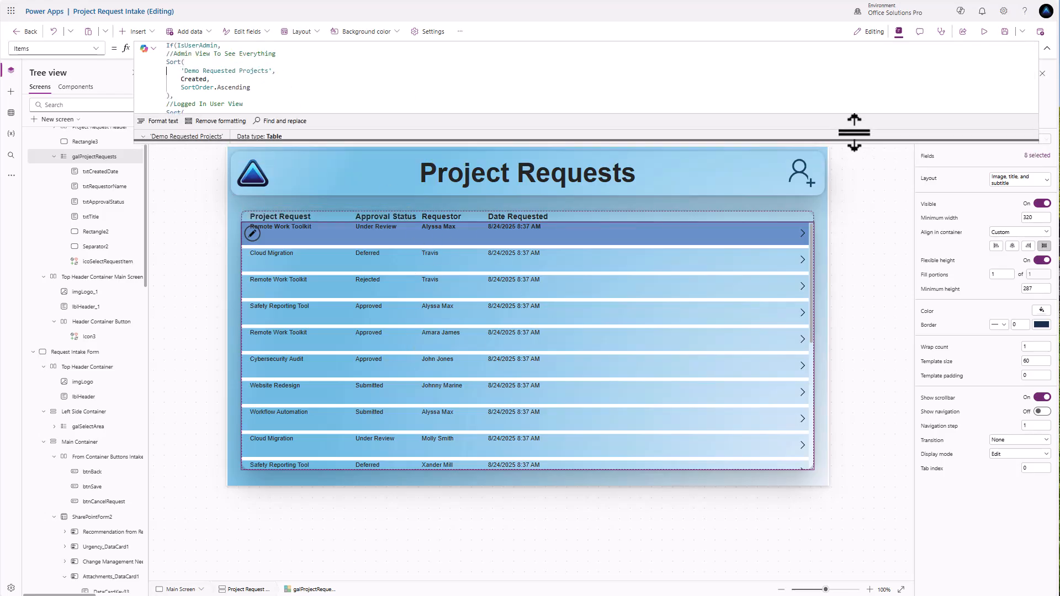
drag(854, 132, 852, 67)
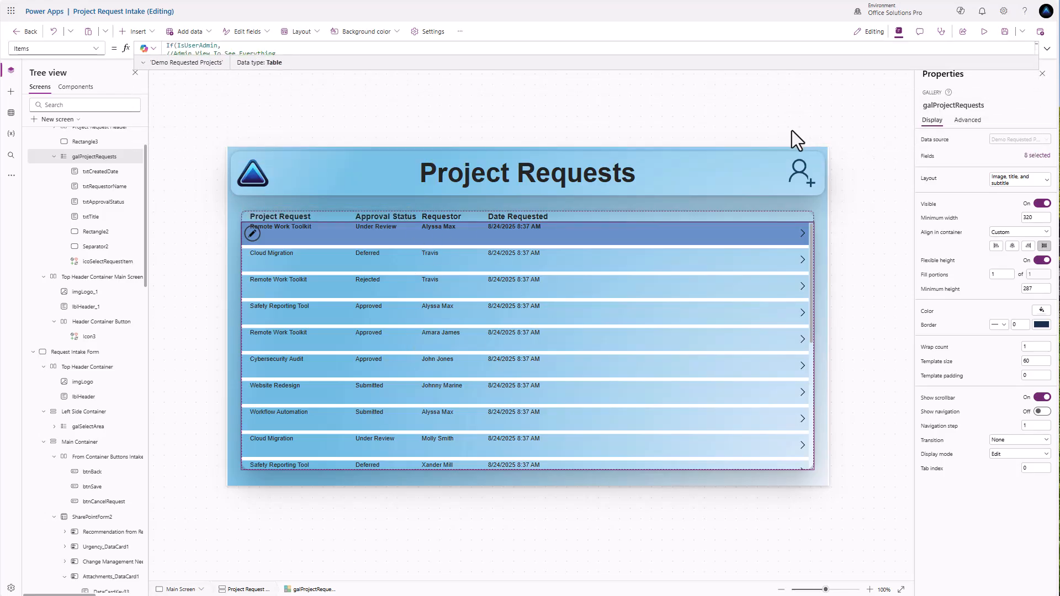
Step: Go to the Access Permissions screen and set the template size of its user gallery to 50
alt+click(799, 175)
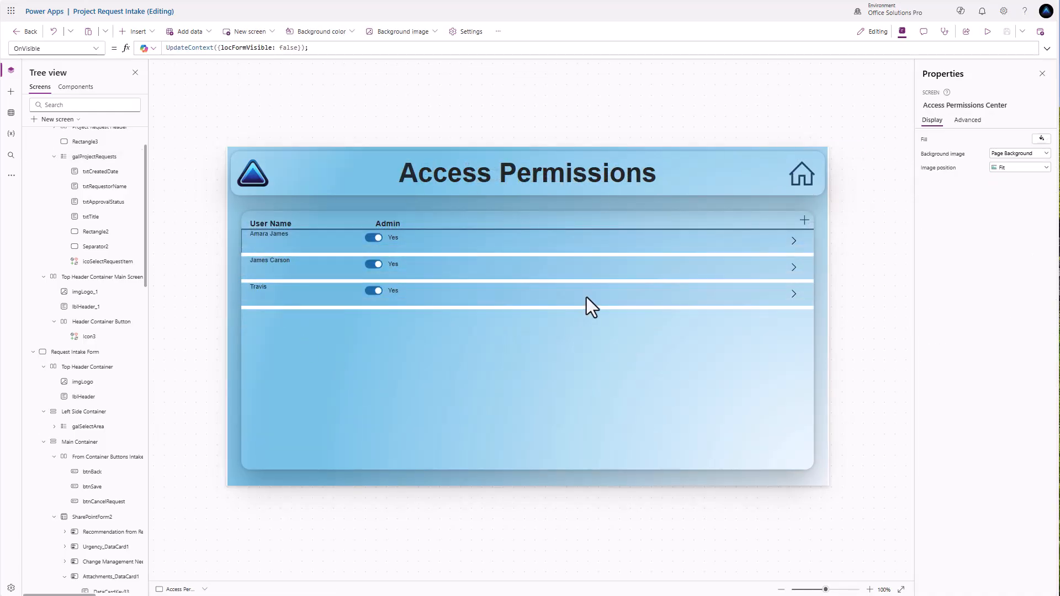
click(585, 311)
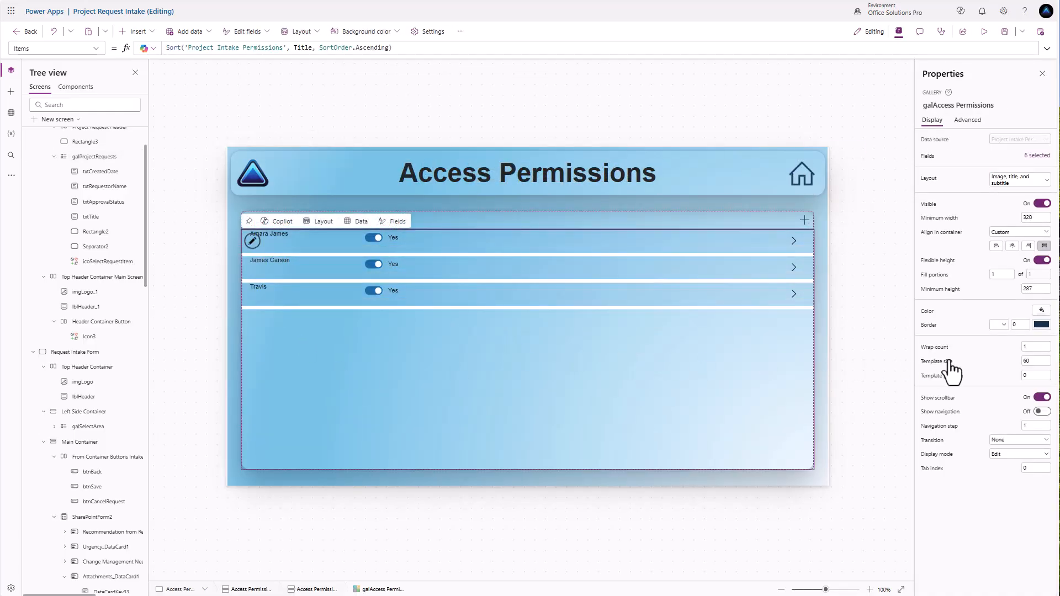
click(1028, 361)
double_click(1027, 361)
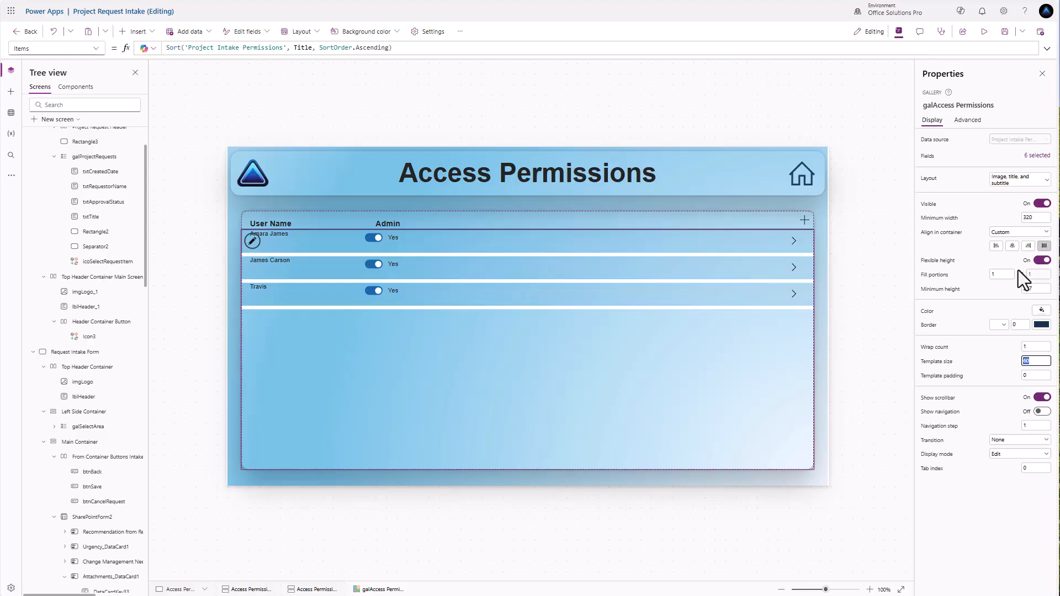
text(50)
click(955, 328)
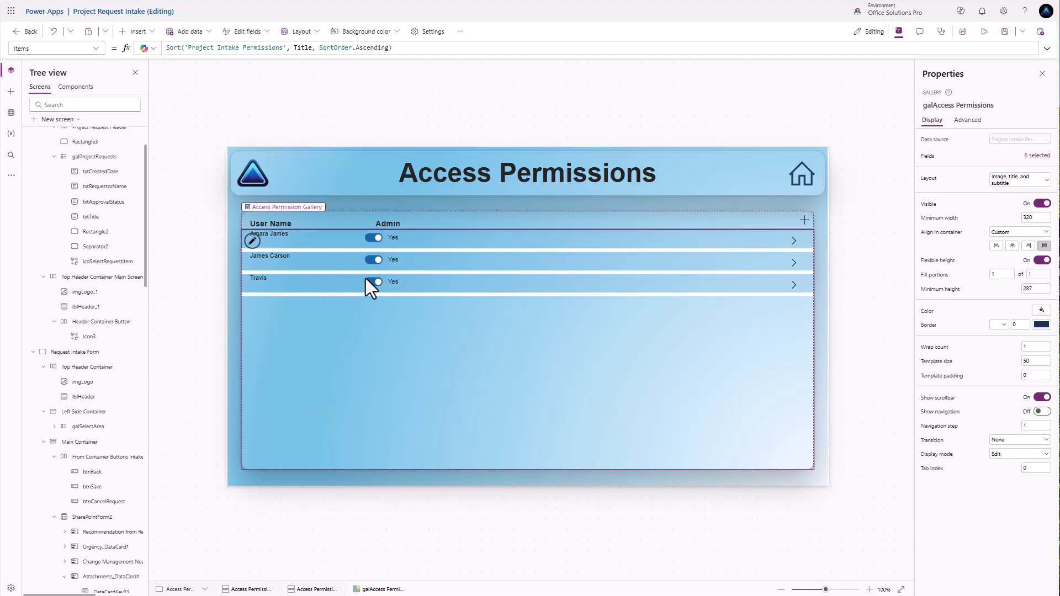
Step: Inspect the controls in the gallery's first row, then open that user's record in the permissions edit form
click(524, 251)
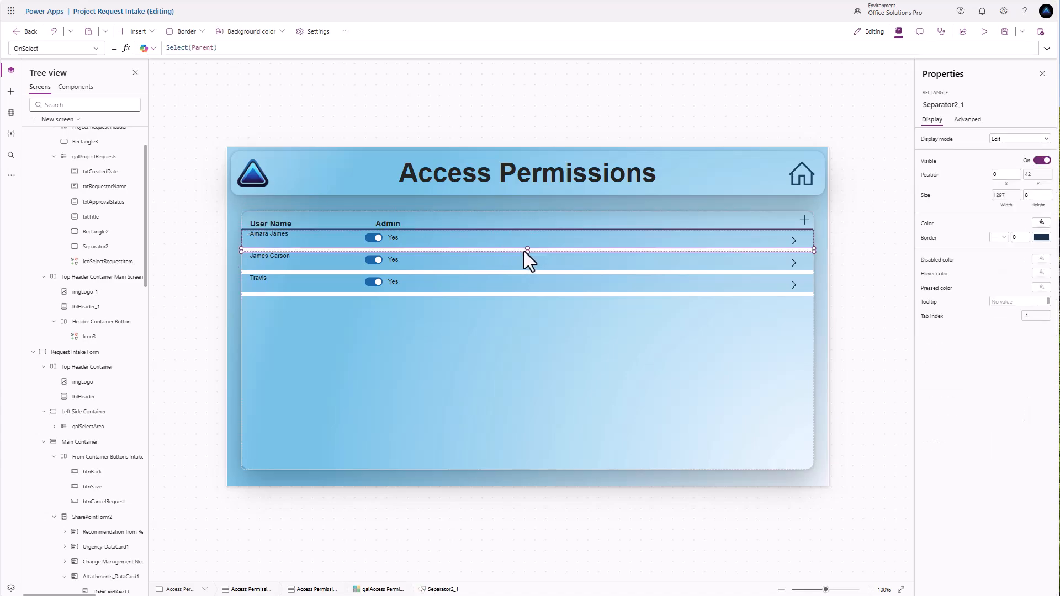
click(791, 242)
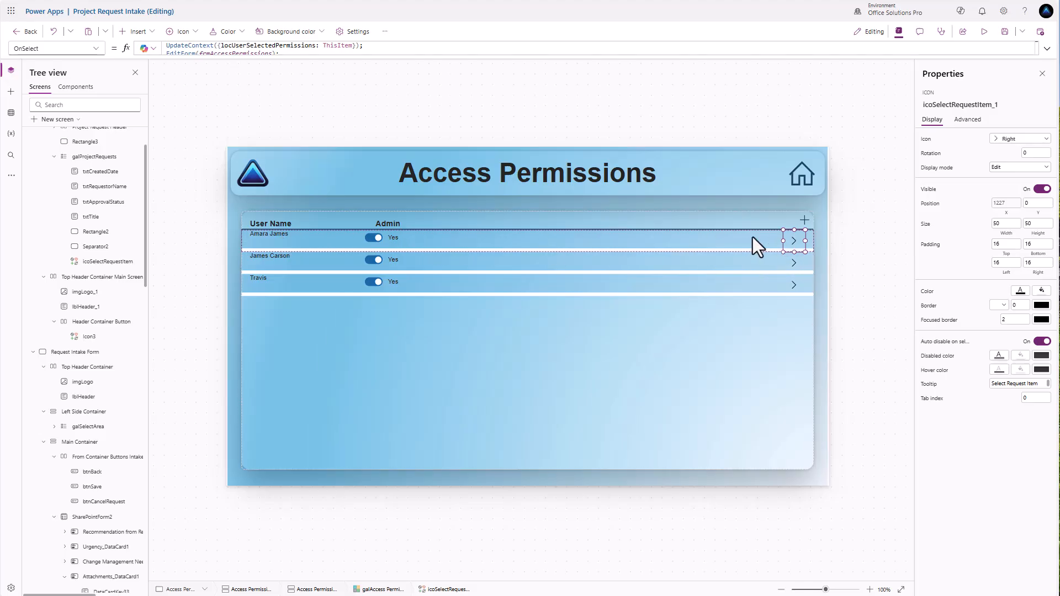
click(297, 240)
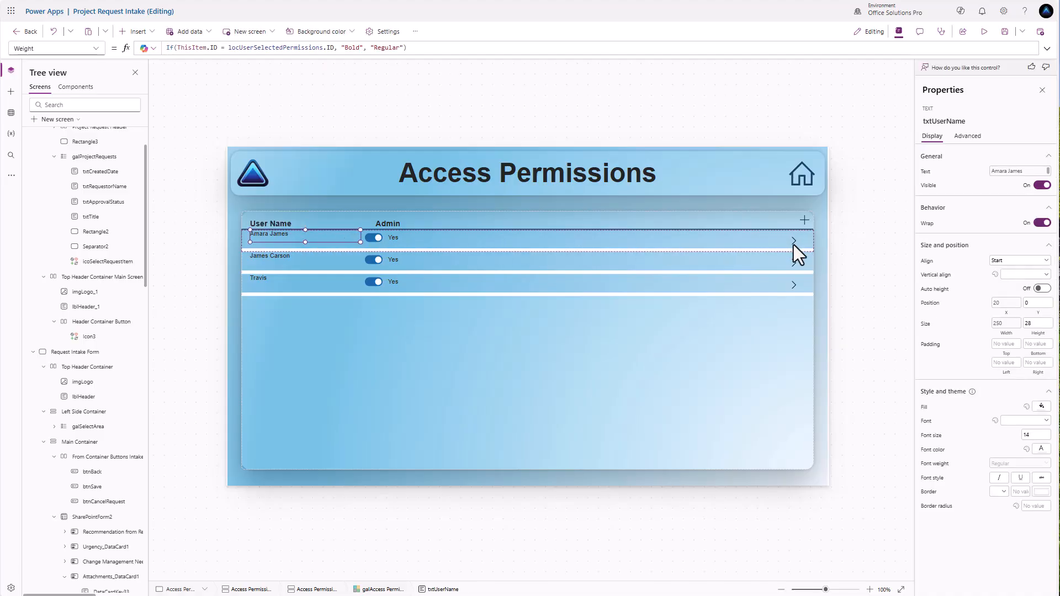
key(alt)
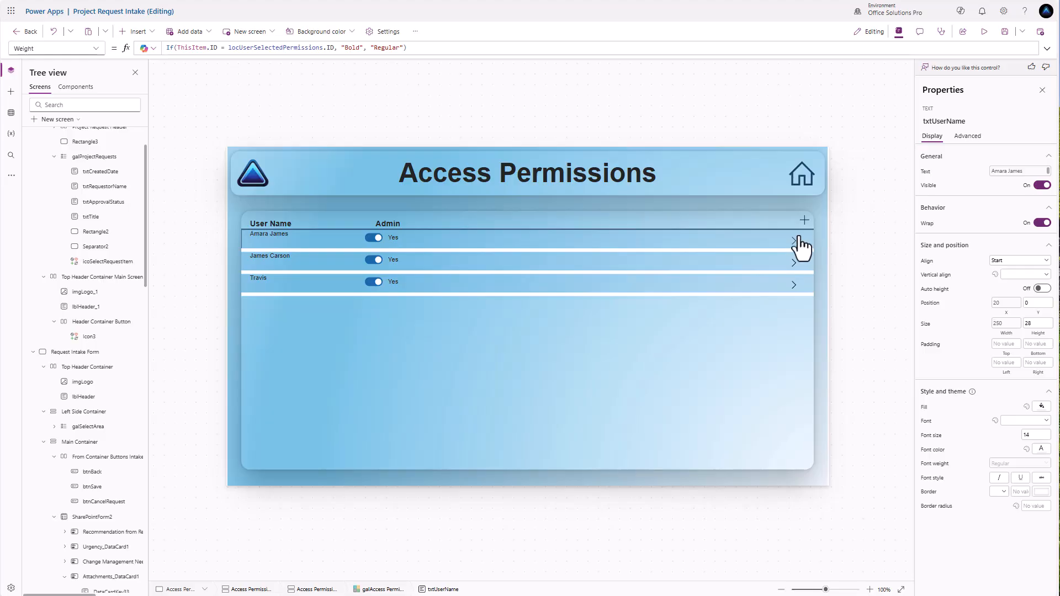
alt+click(793, 246)
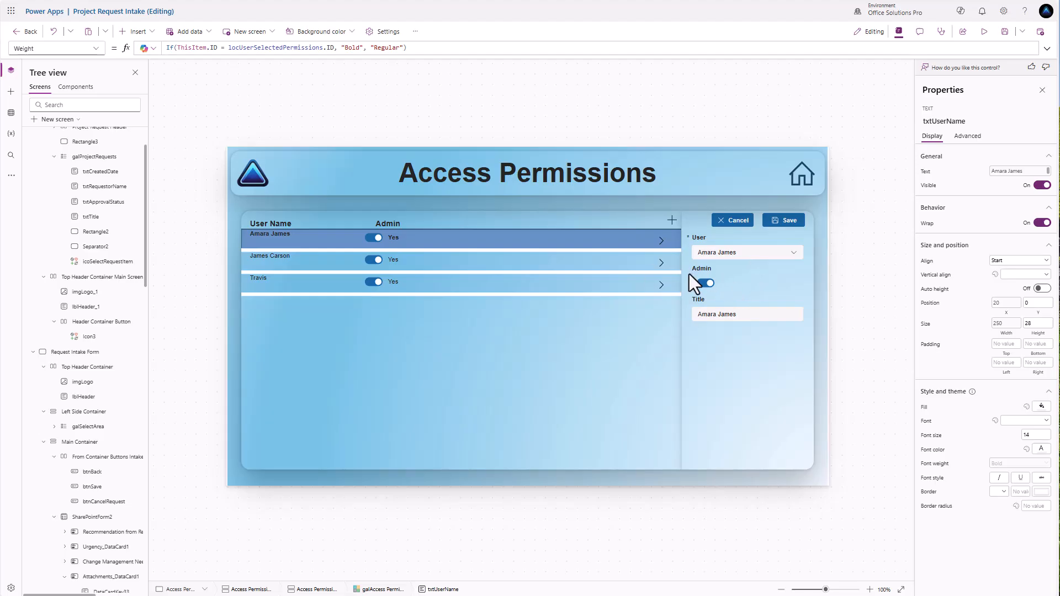
click(195, 373)
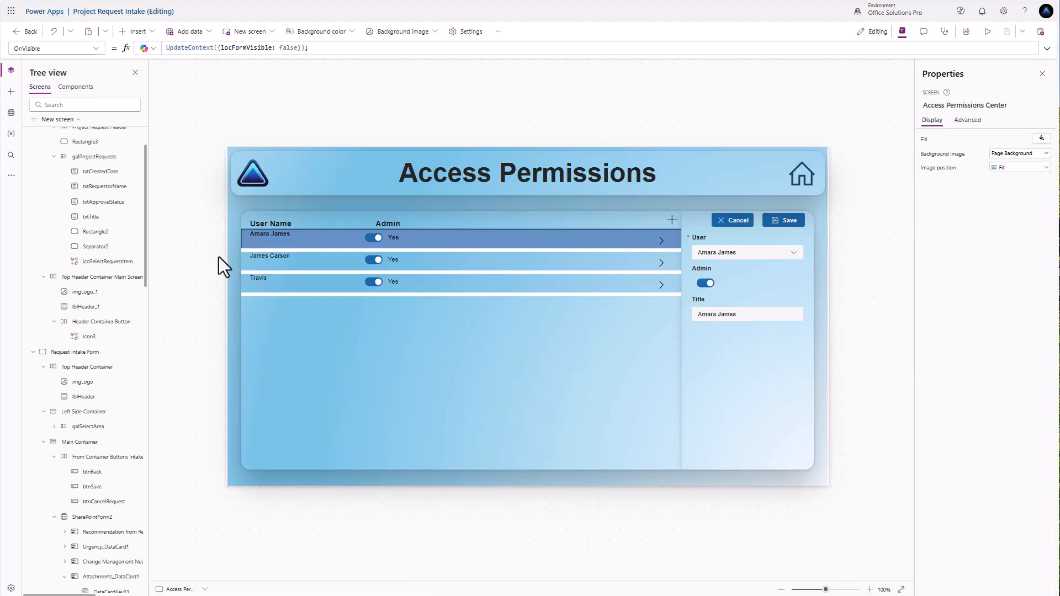
Step: Insert a rectangle into the user gallery's row template and place it over the Admin toggle at about X 257, Y 0
click(391, 239)
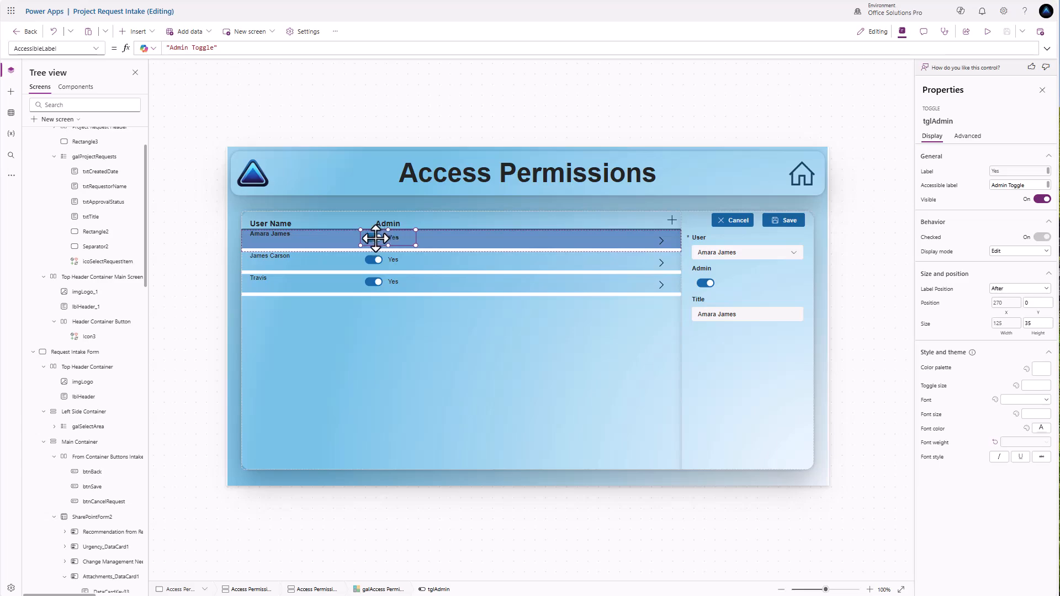
click(144, 33)
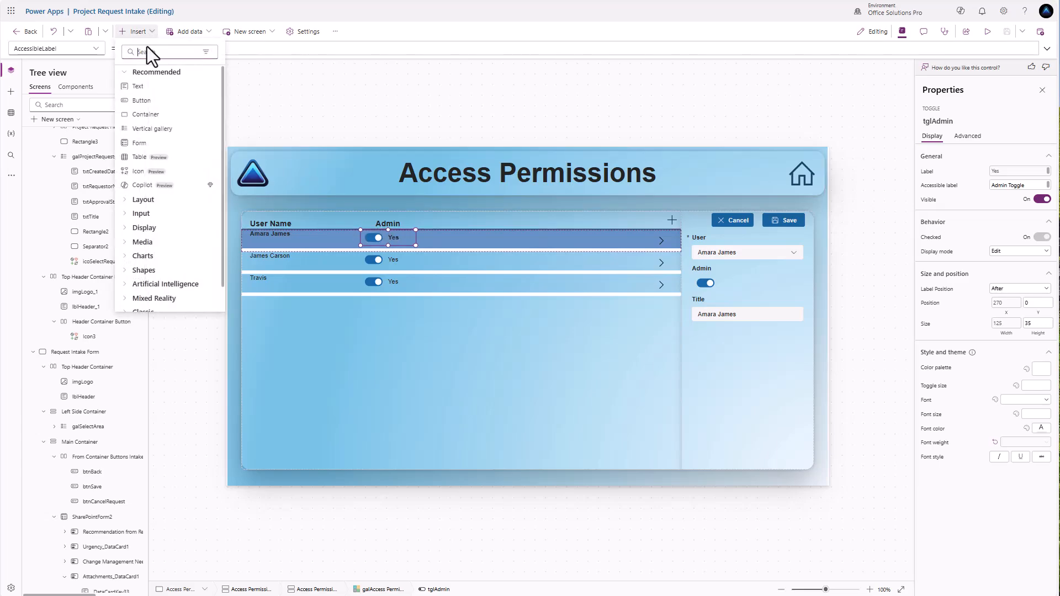
text(rect)
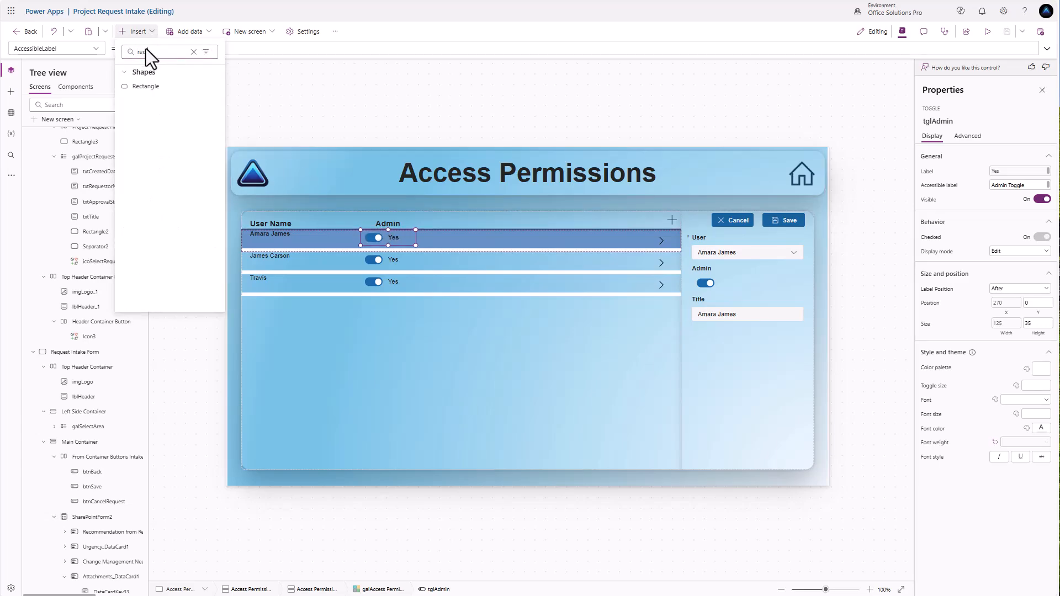
click(144, 87)
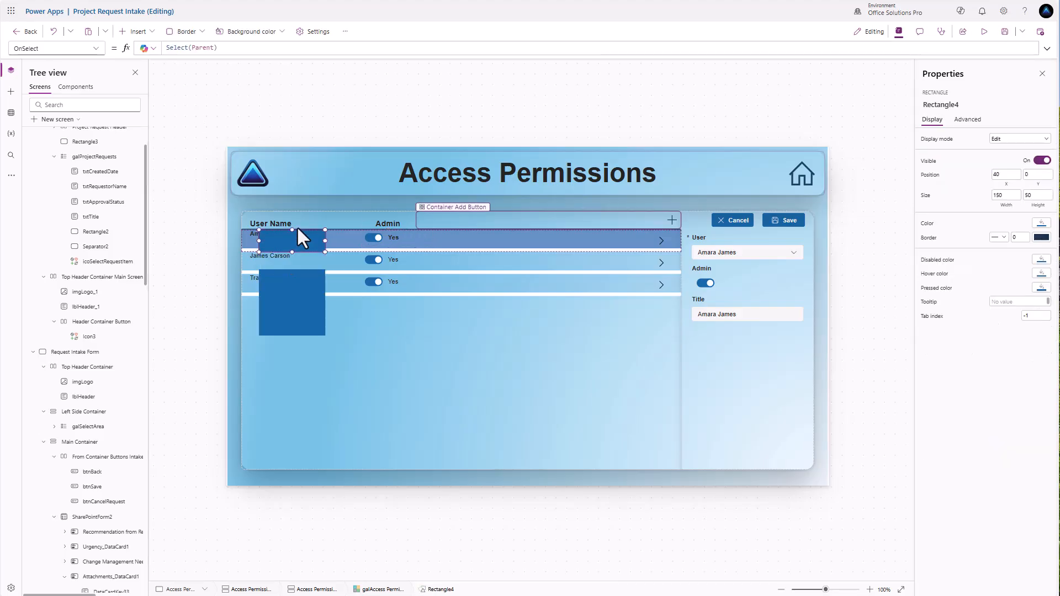
drag(286, 248, 371, 242)
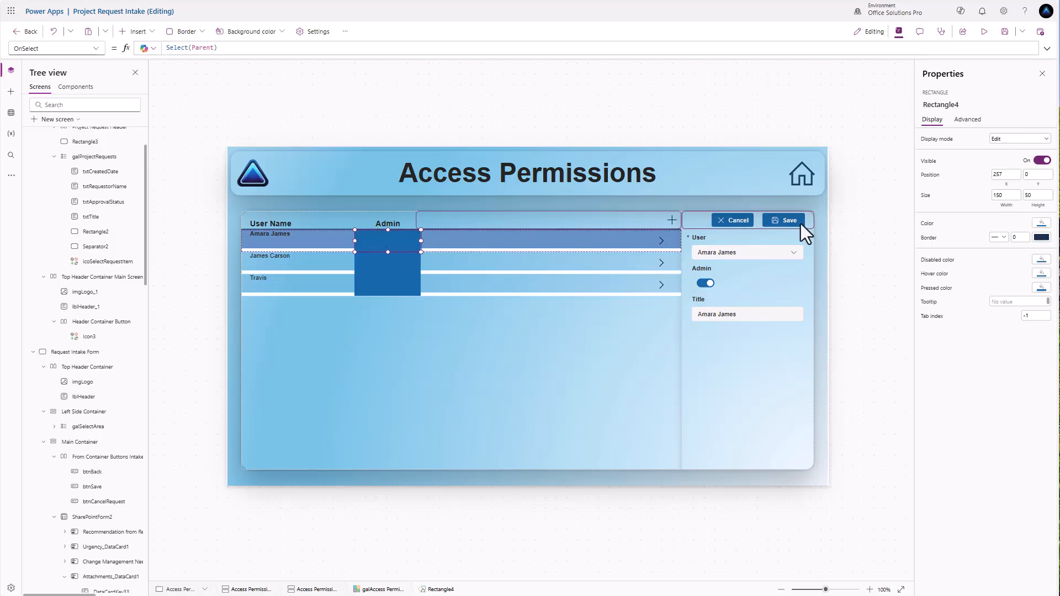
Step: Make the rectangle over the Admin toggle transparent by setting its Fill to RGBA(0,0,0,0)
click(1041, 223)
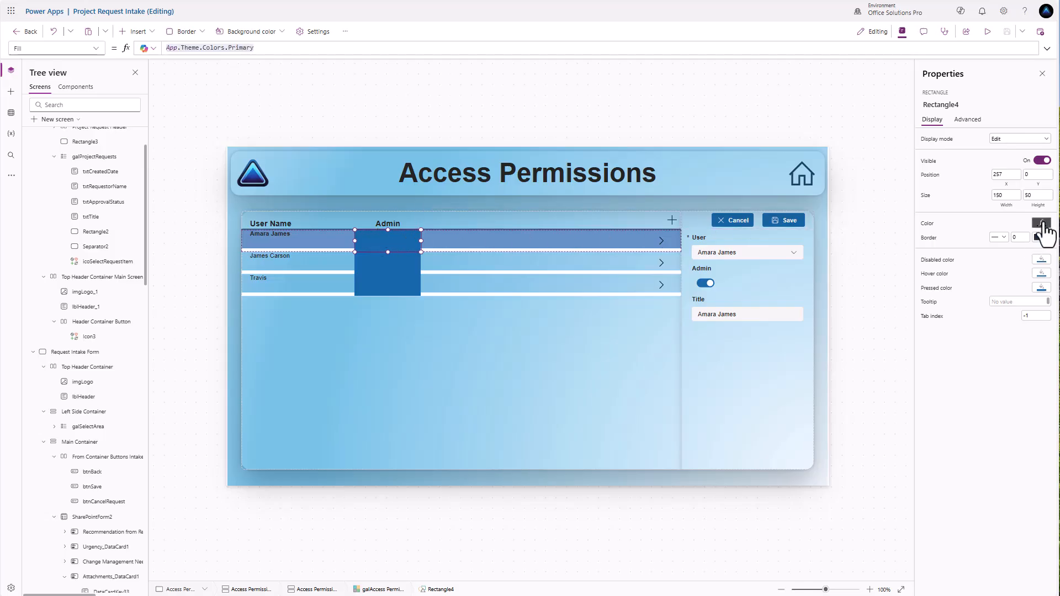
click(261, 48)
key(BackSpace)
key(BackSpace)
key(BackSpace)
key(BackSpace)
key(BackSpace)
key(BackSpace)
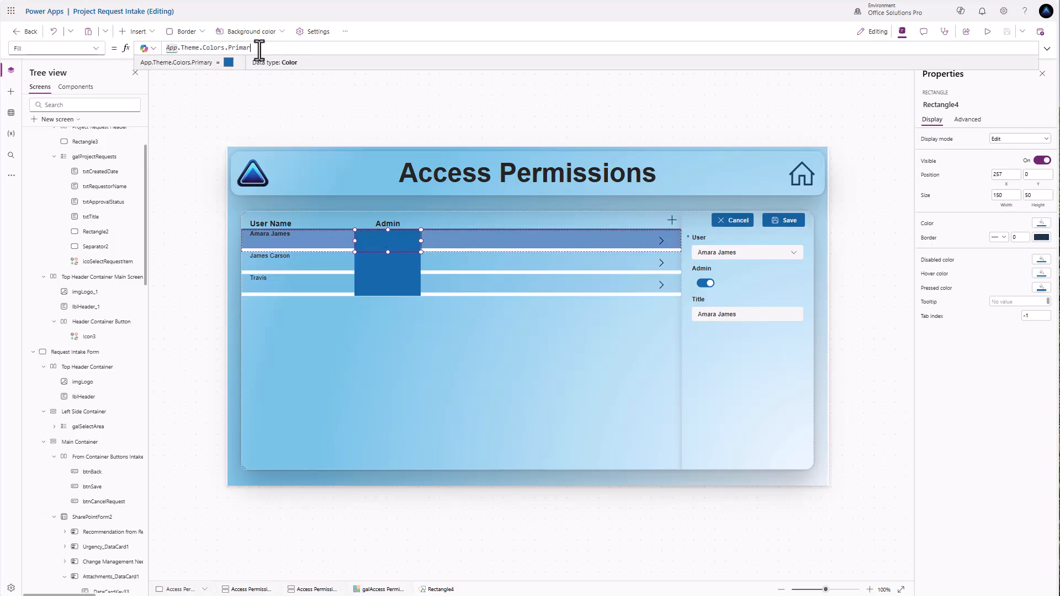
key(BackSpace)
key(BackSpace)
key(BackSpace)
key(BackSpace)
key(BackSpace)
key(BackSpace)
key(BackSpace)
key(BackSpace)
key(BackSpace)
key(BackSpace)
key(BackSpace)
key(BackSpace)
key(BackSpace)
key(BackSpace)
key(BackSpace)
key(BackSpace)
key(BackSpace)
key(BackSpace)
text(R)
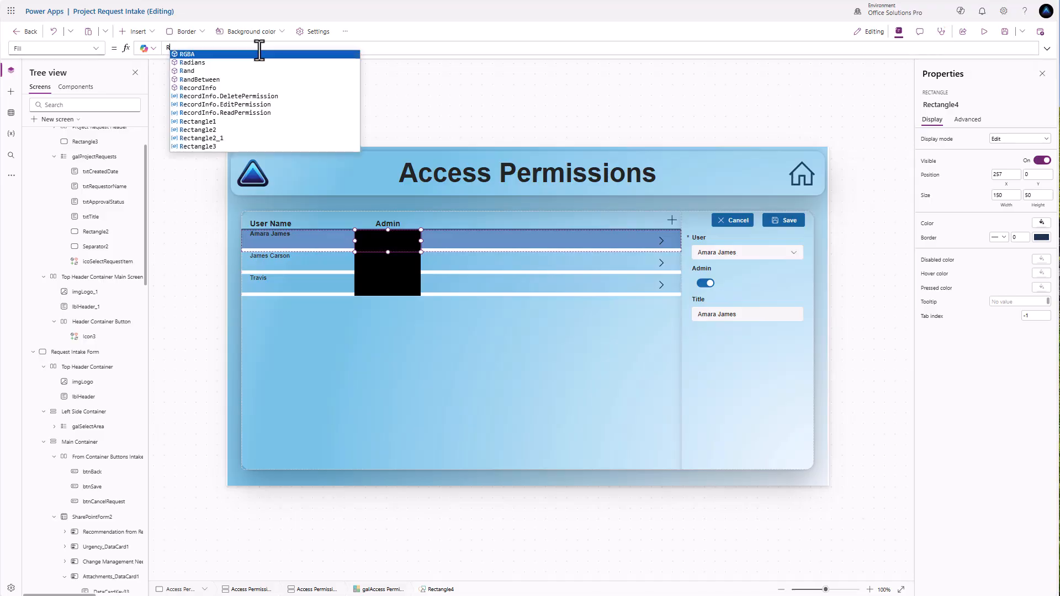
text(GBA(0,0,0)
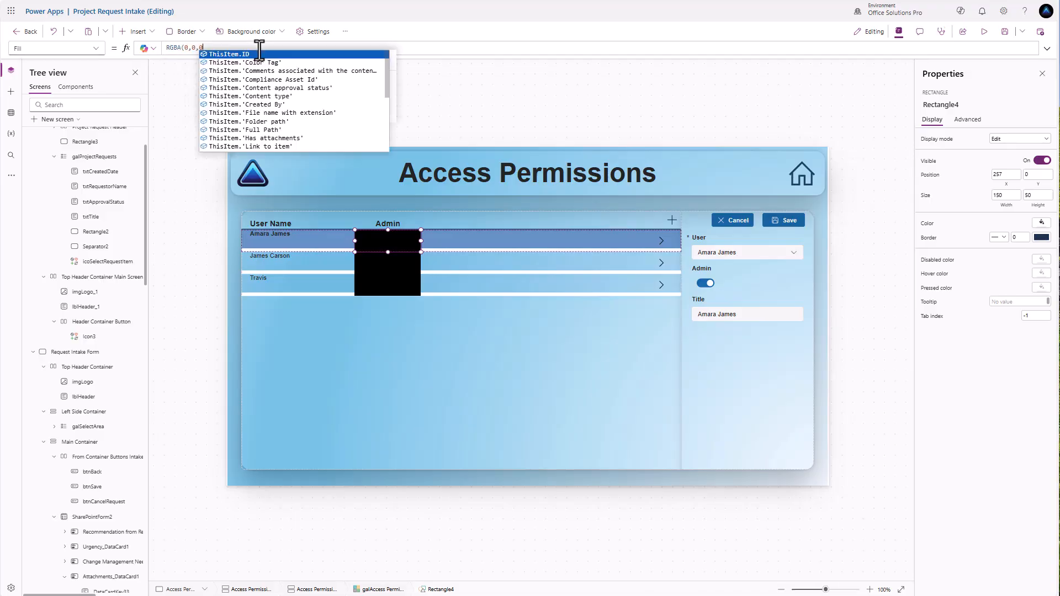
text(,0))
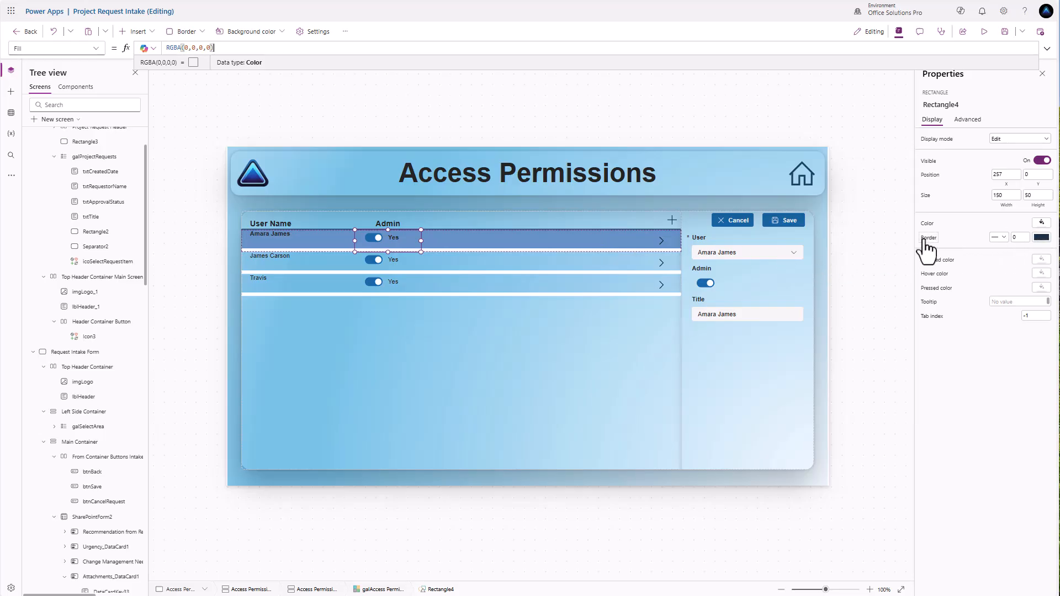
Step: Test whether the first row's covered Admin toggle can be switched, and preview the app
key(alt)
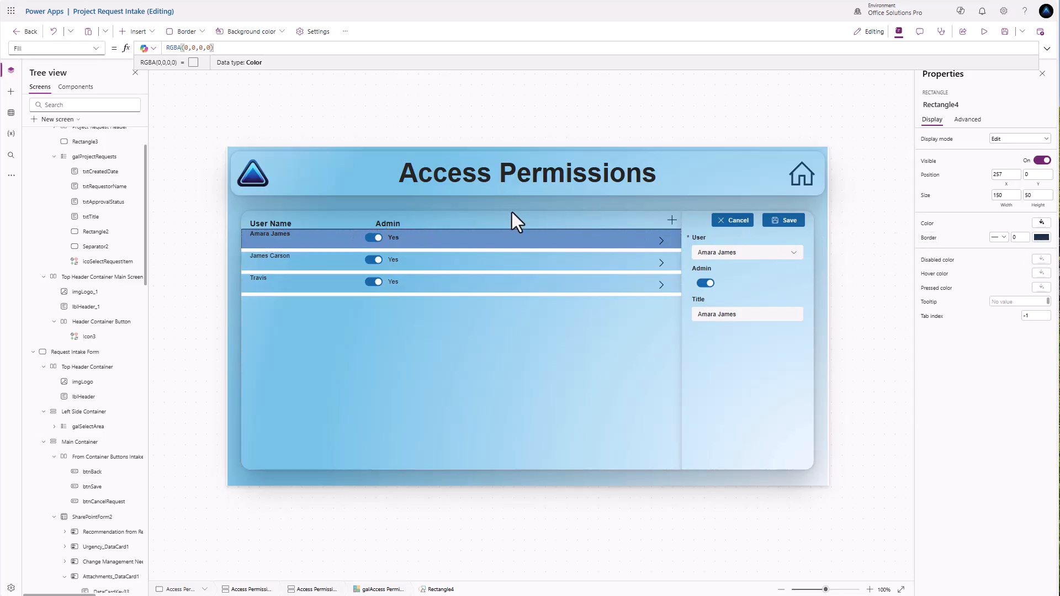
alt+click(379, 241)
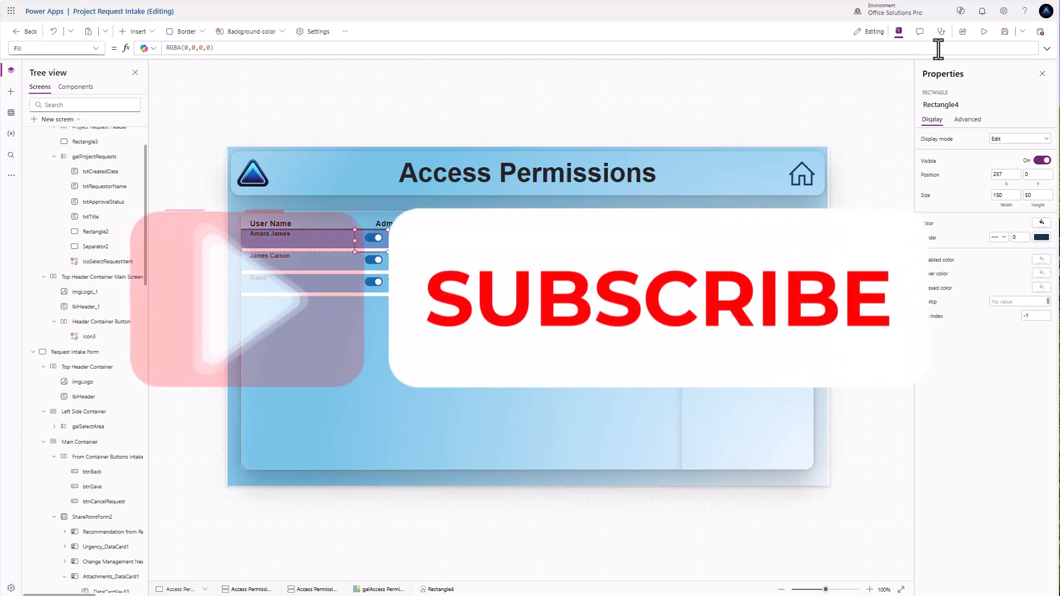
click(984, 32)
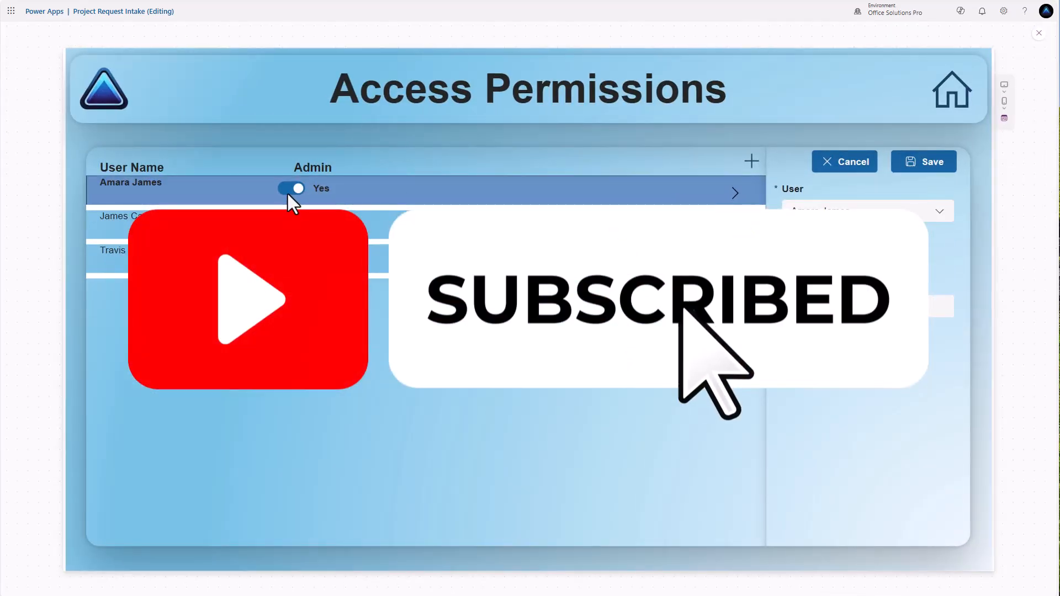